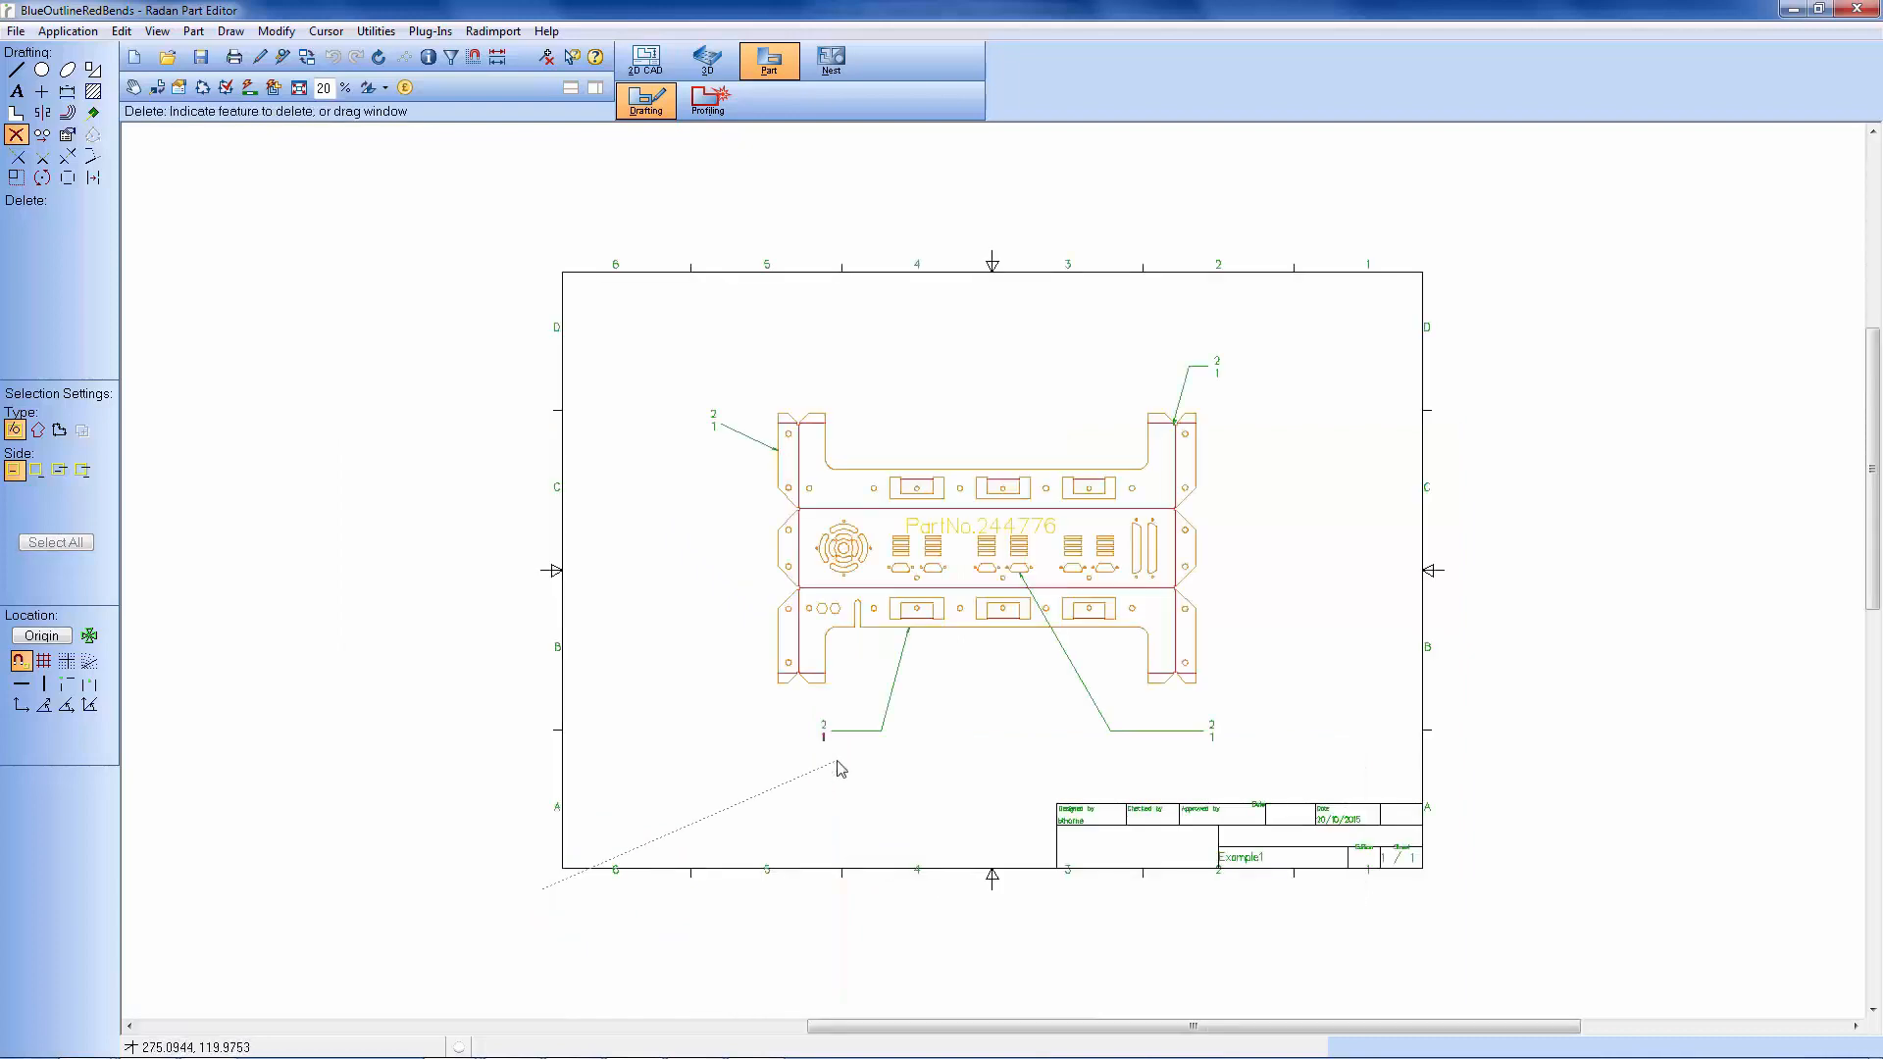
Examine the part number text up close and then the whole drawing with its border and title block.
{"action": "middle_click_drag", "start_coordinate": [858, 495], "coordinate": [1084, 555]}
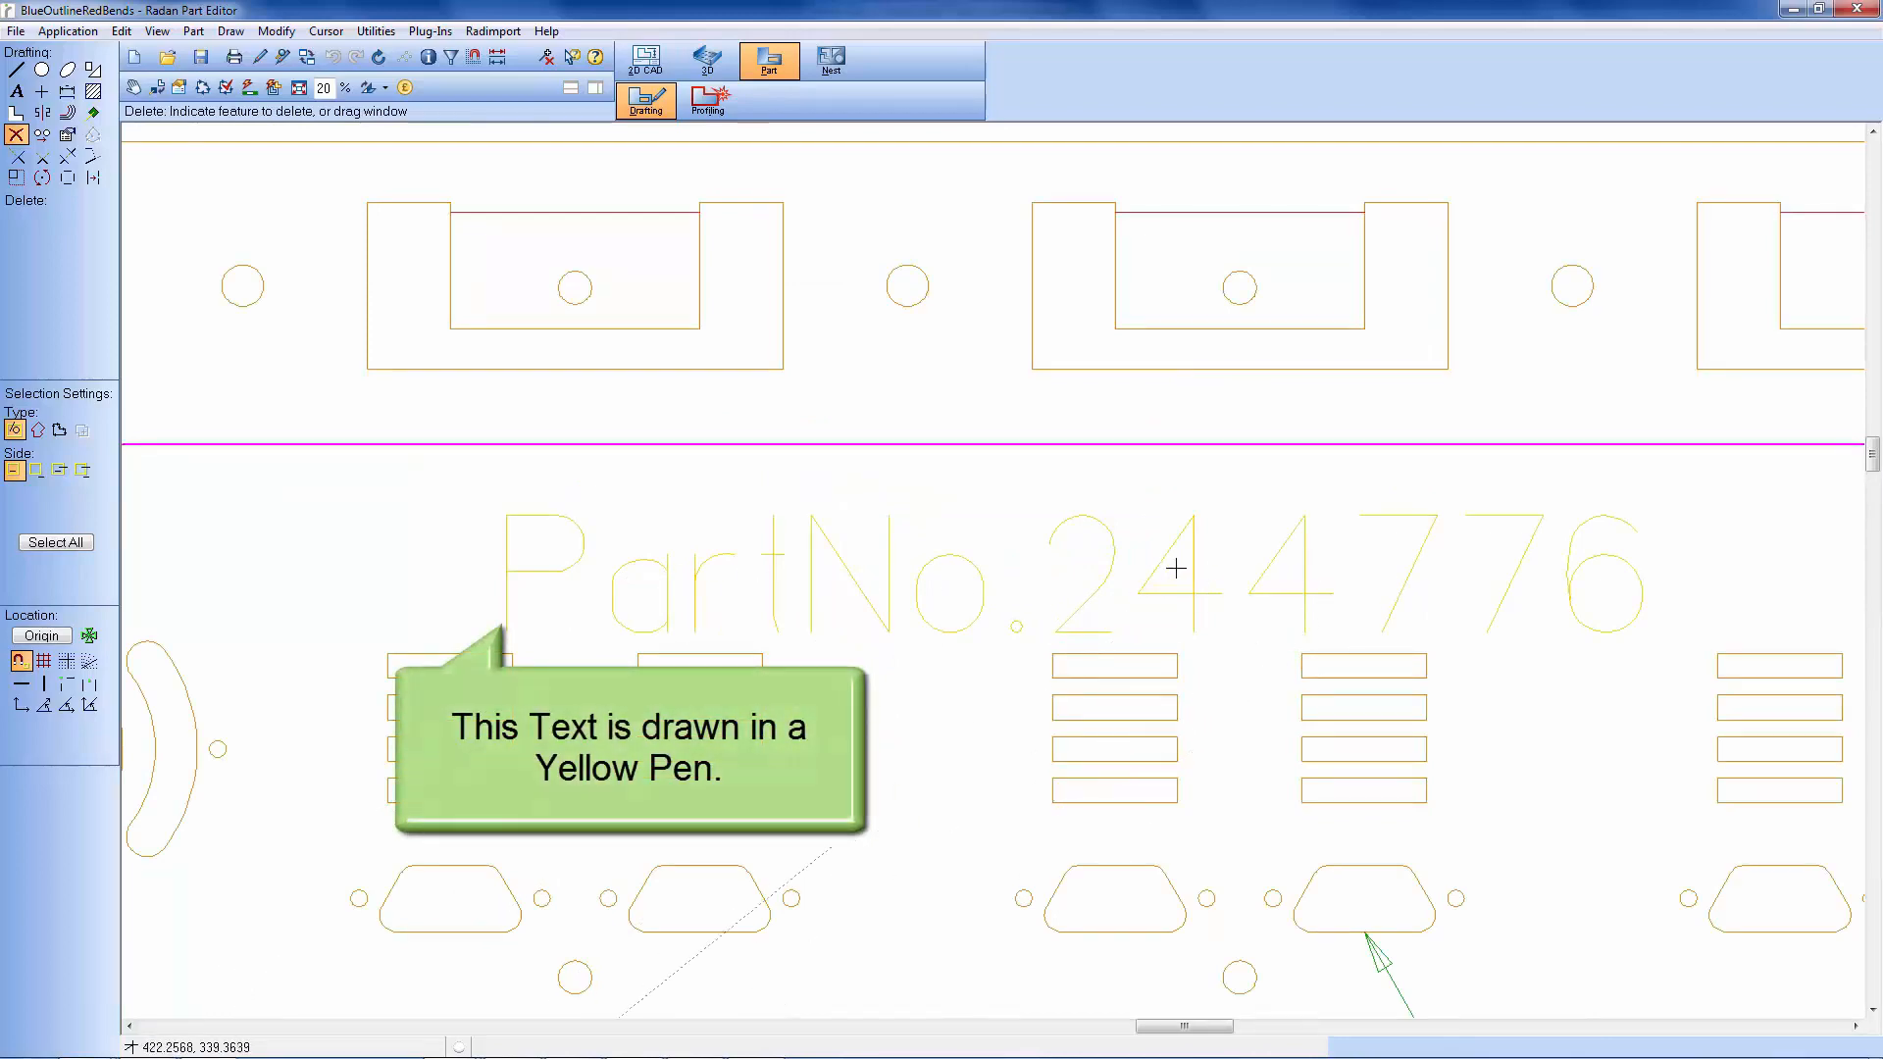
{"action": "scroll", "coordinate": [1167, 564], "scroll_direction": "down", "scroll_amount": 5}
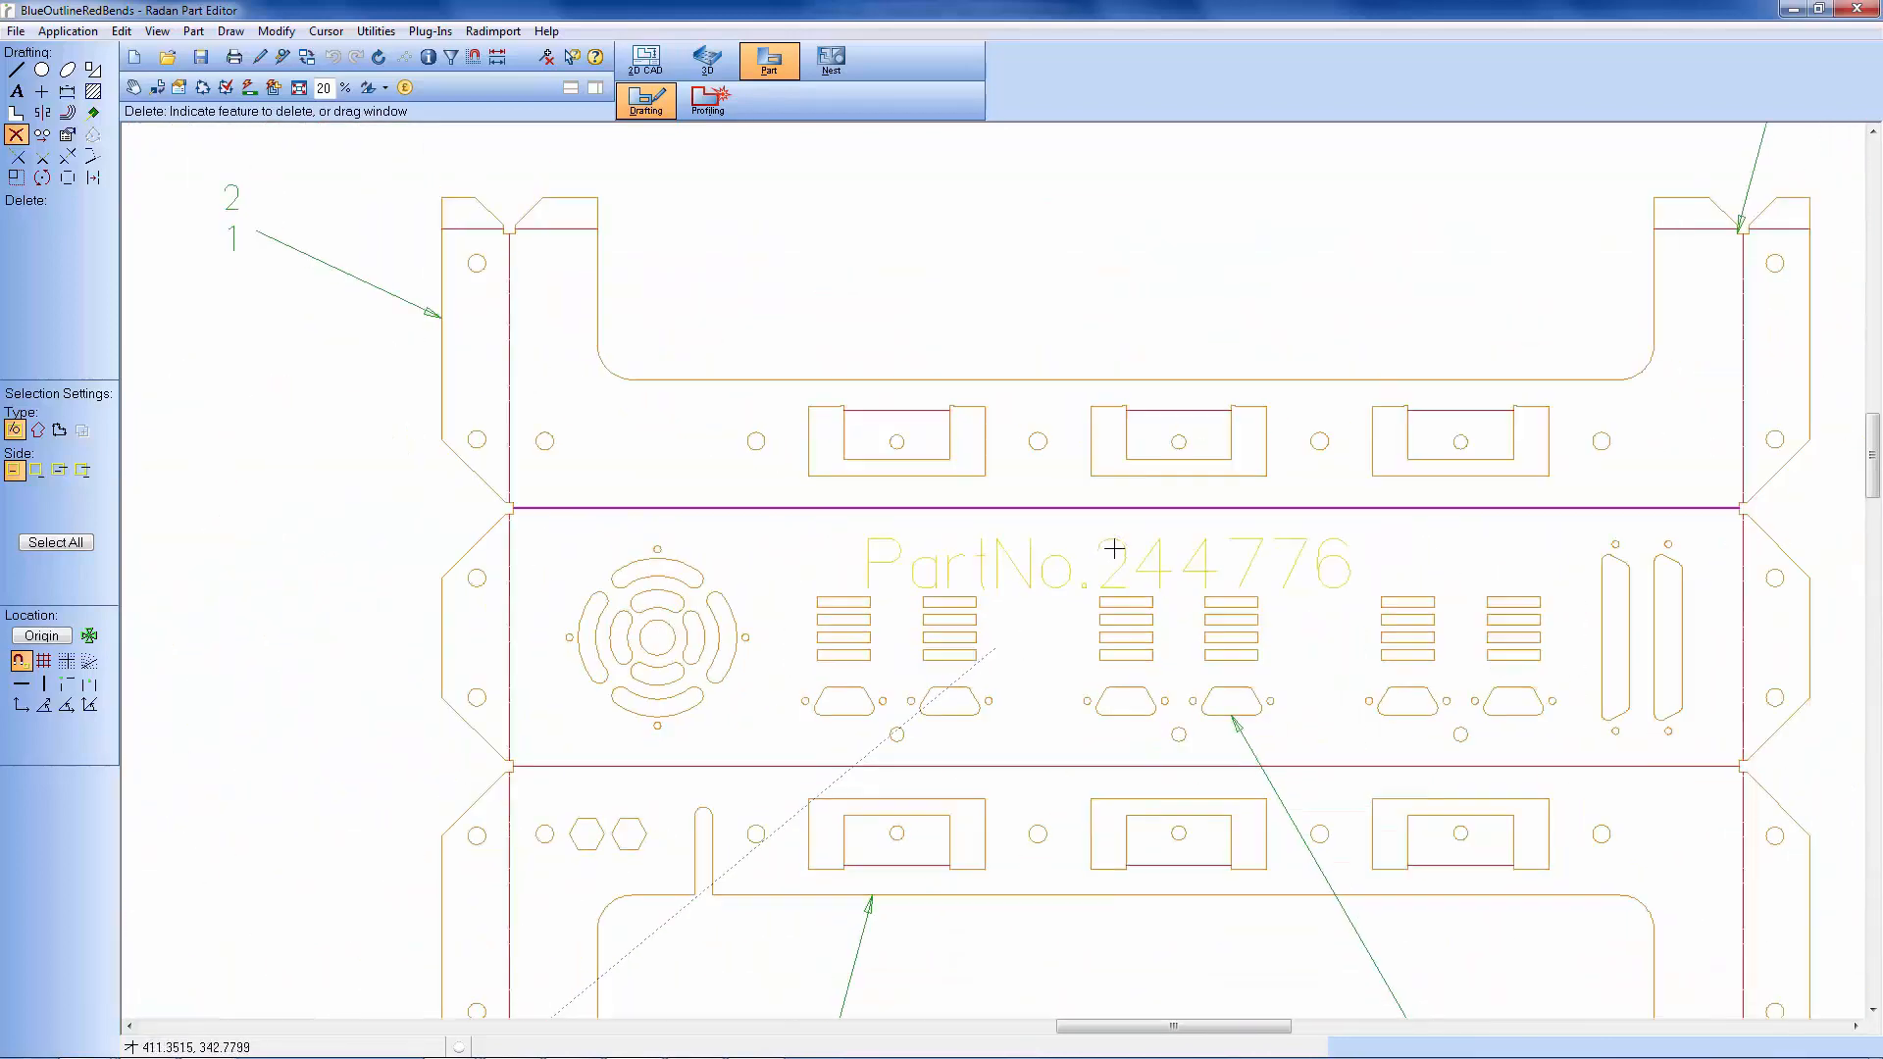
{"action": "scroll", "coordinate": [1114, 549], "scroll_direction": "down", "scroll_amount": 6}
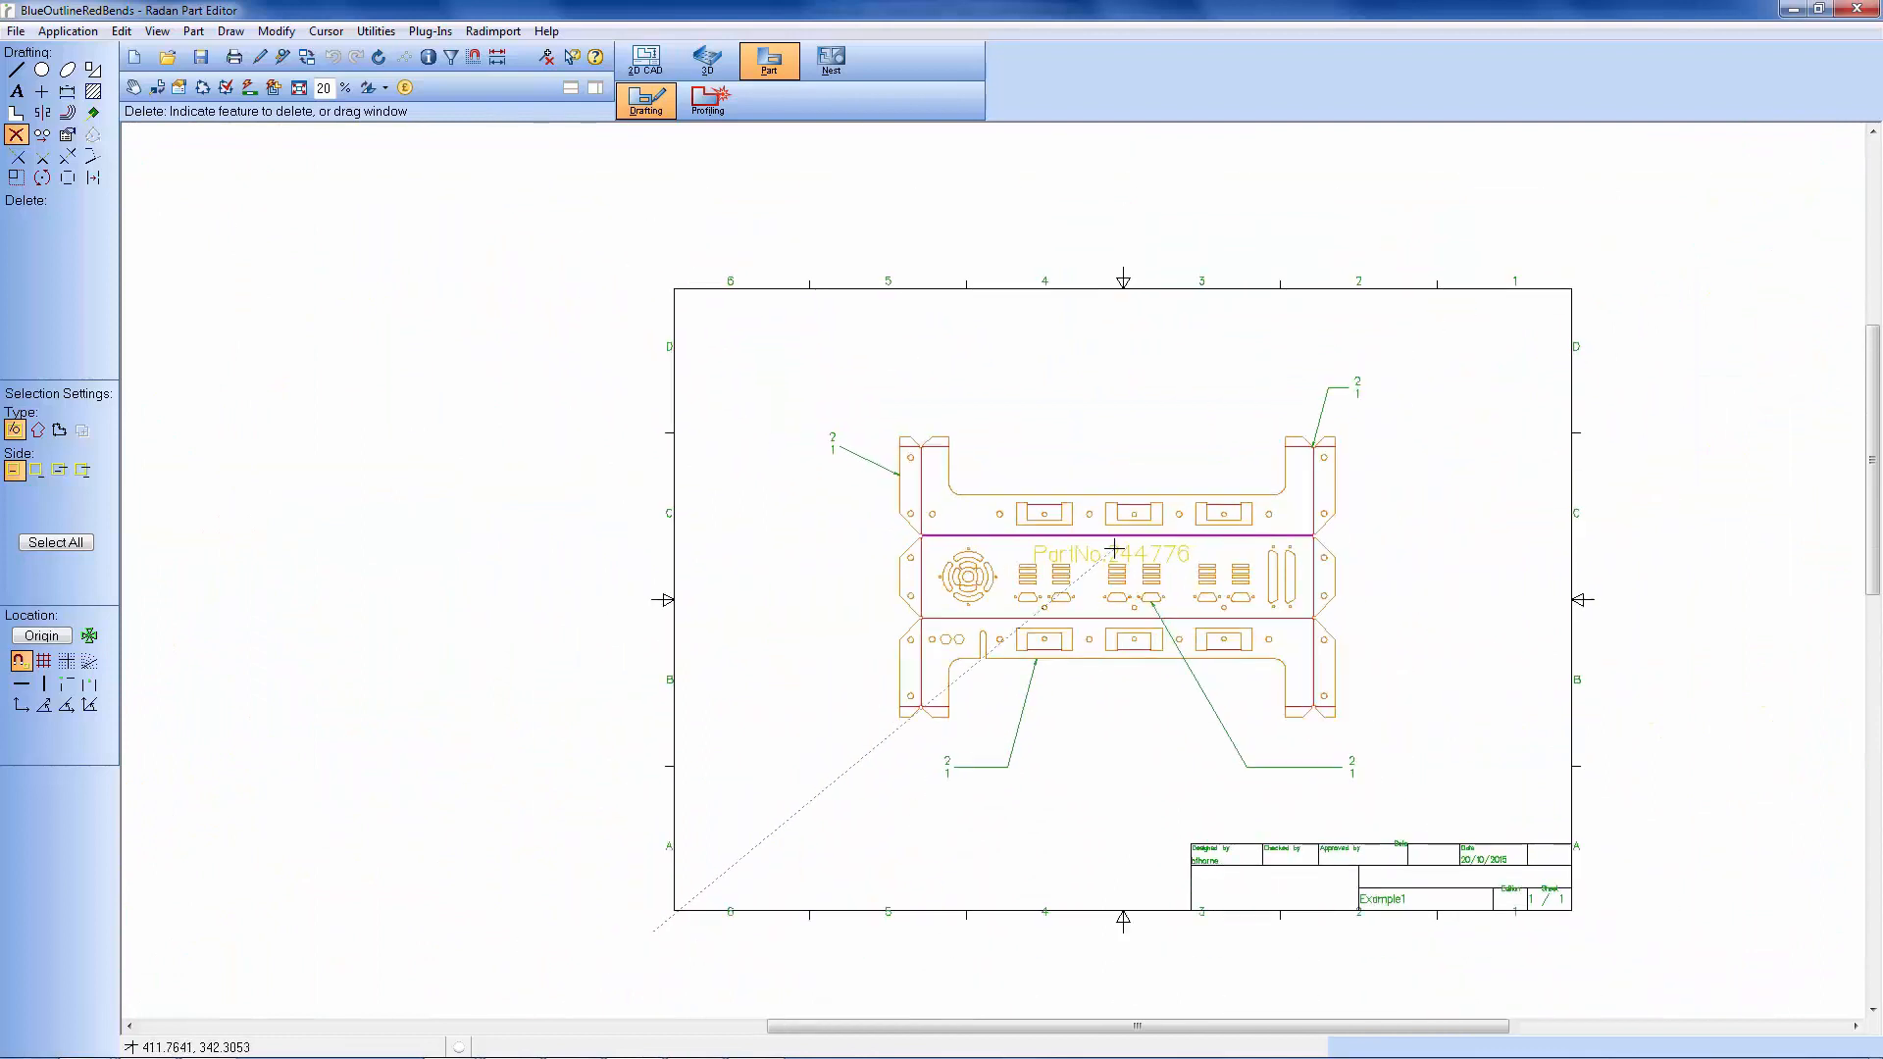
{"action": "scroll", "coordinate": [1113, 549], "scroll_direction": "down", "scroll_amount": 1}
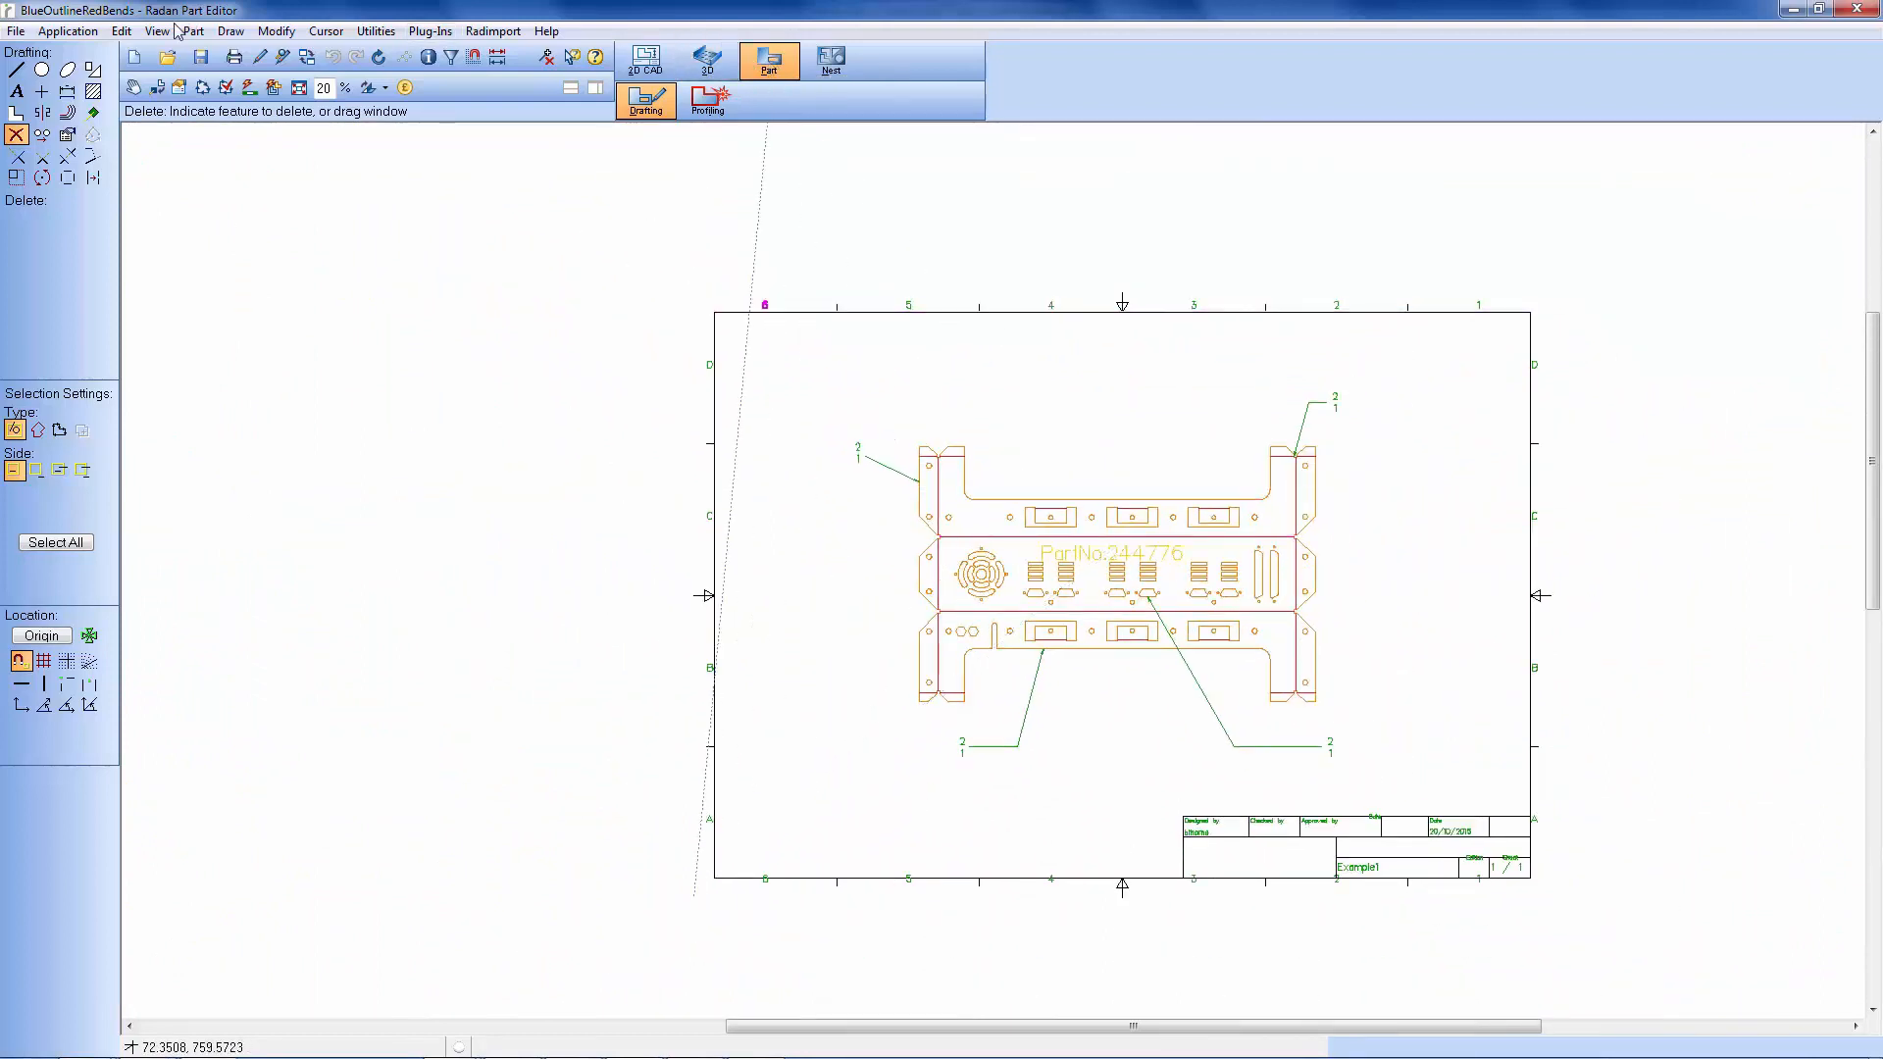
Open the BlueOutlineRedBends DWG with the UserGroup1 template, discarding changes to the current part, and accept the new part settings.
{"action": "left_click", "coordinate": [167, 55]}
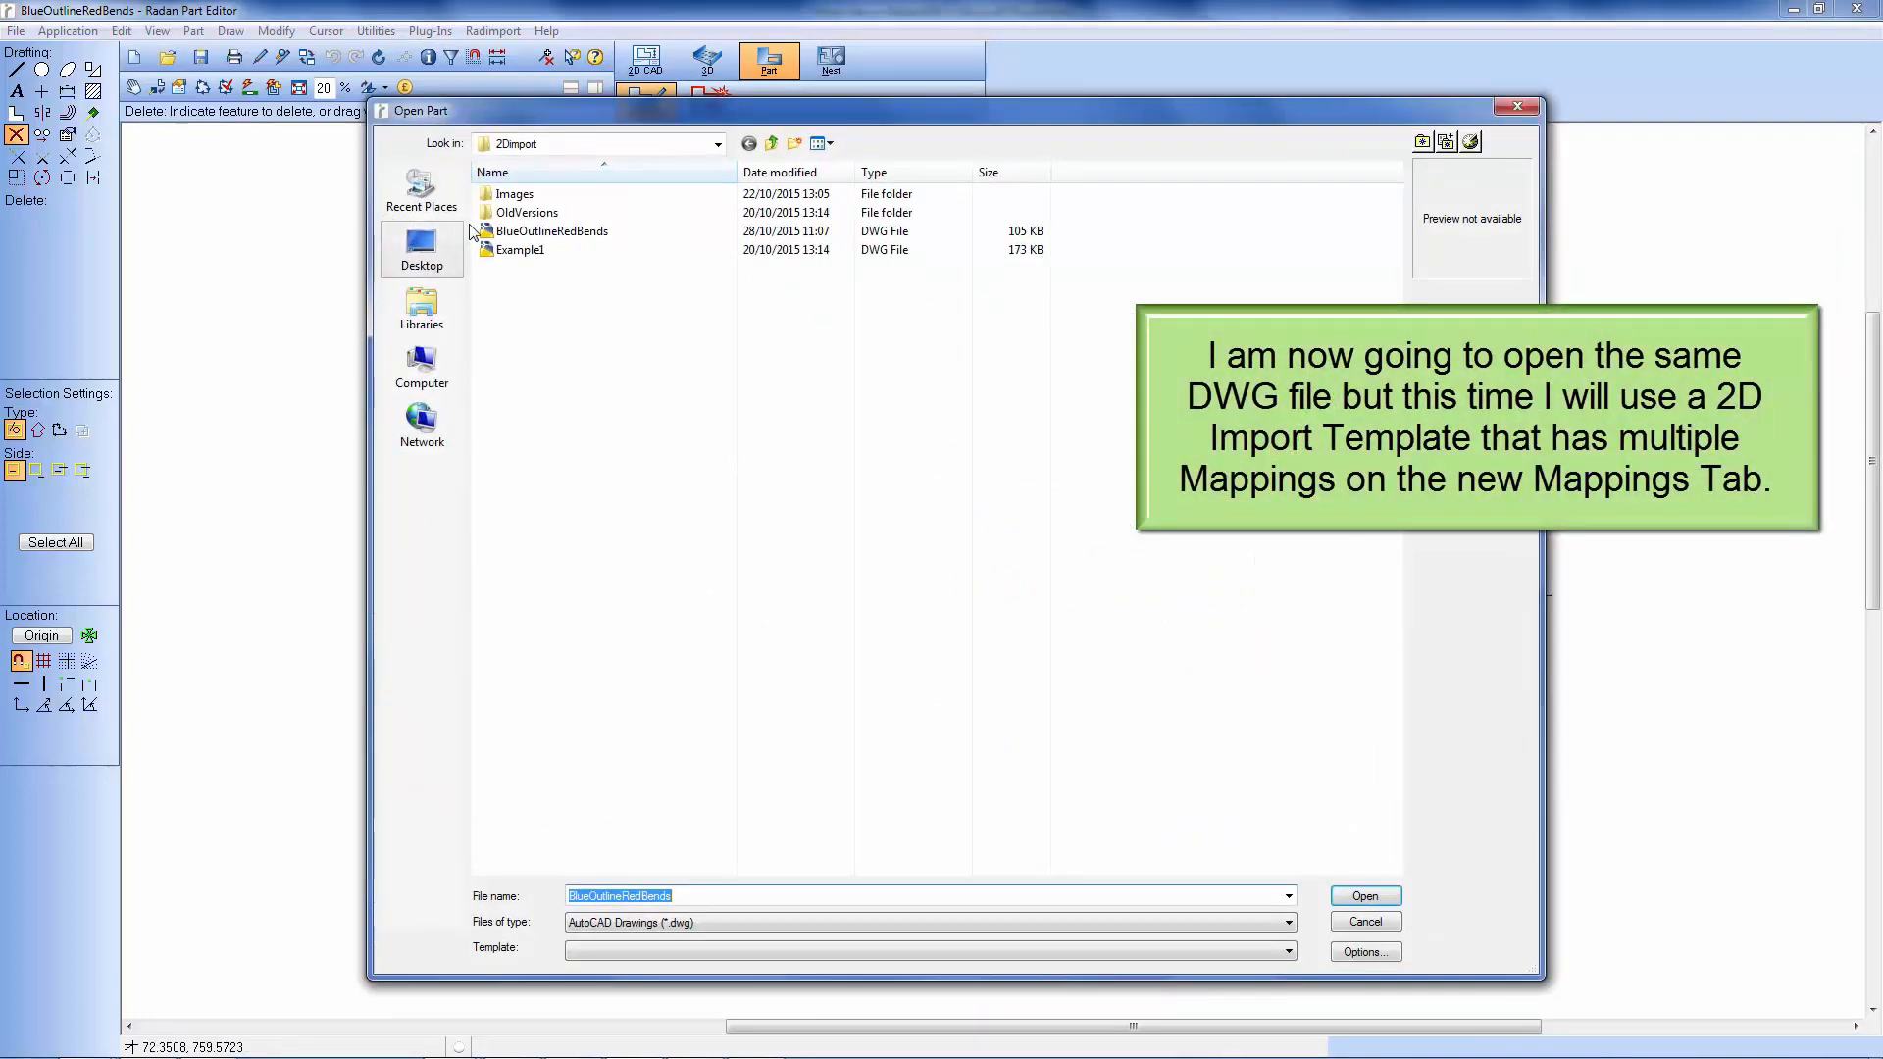
{"action": "left_click", "coordinate": [542, 234]}
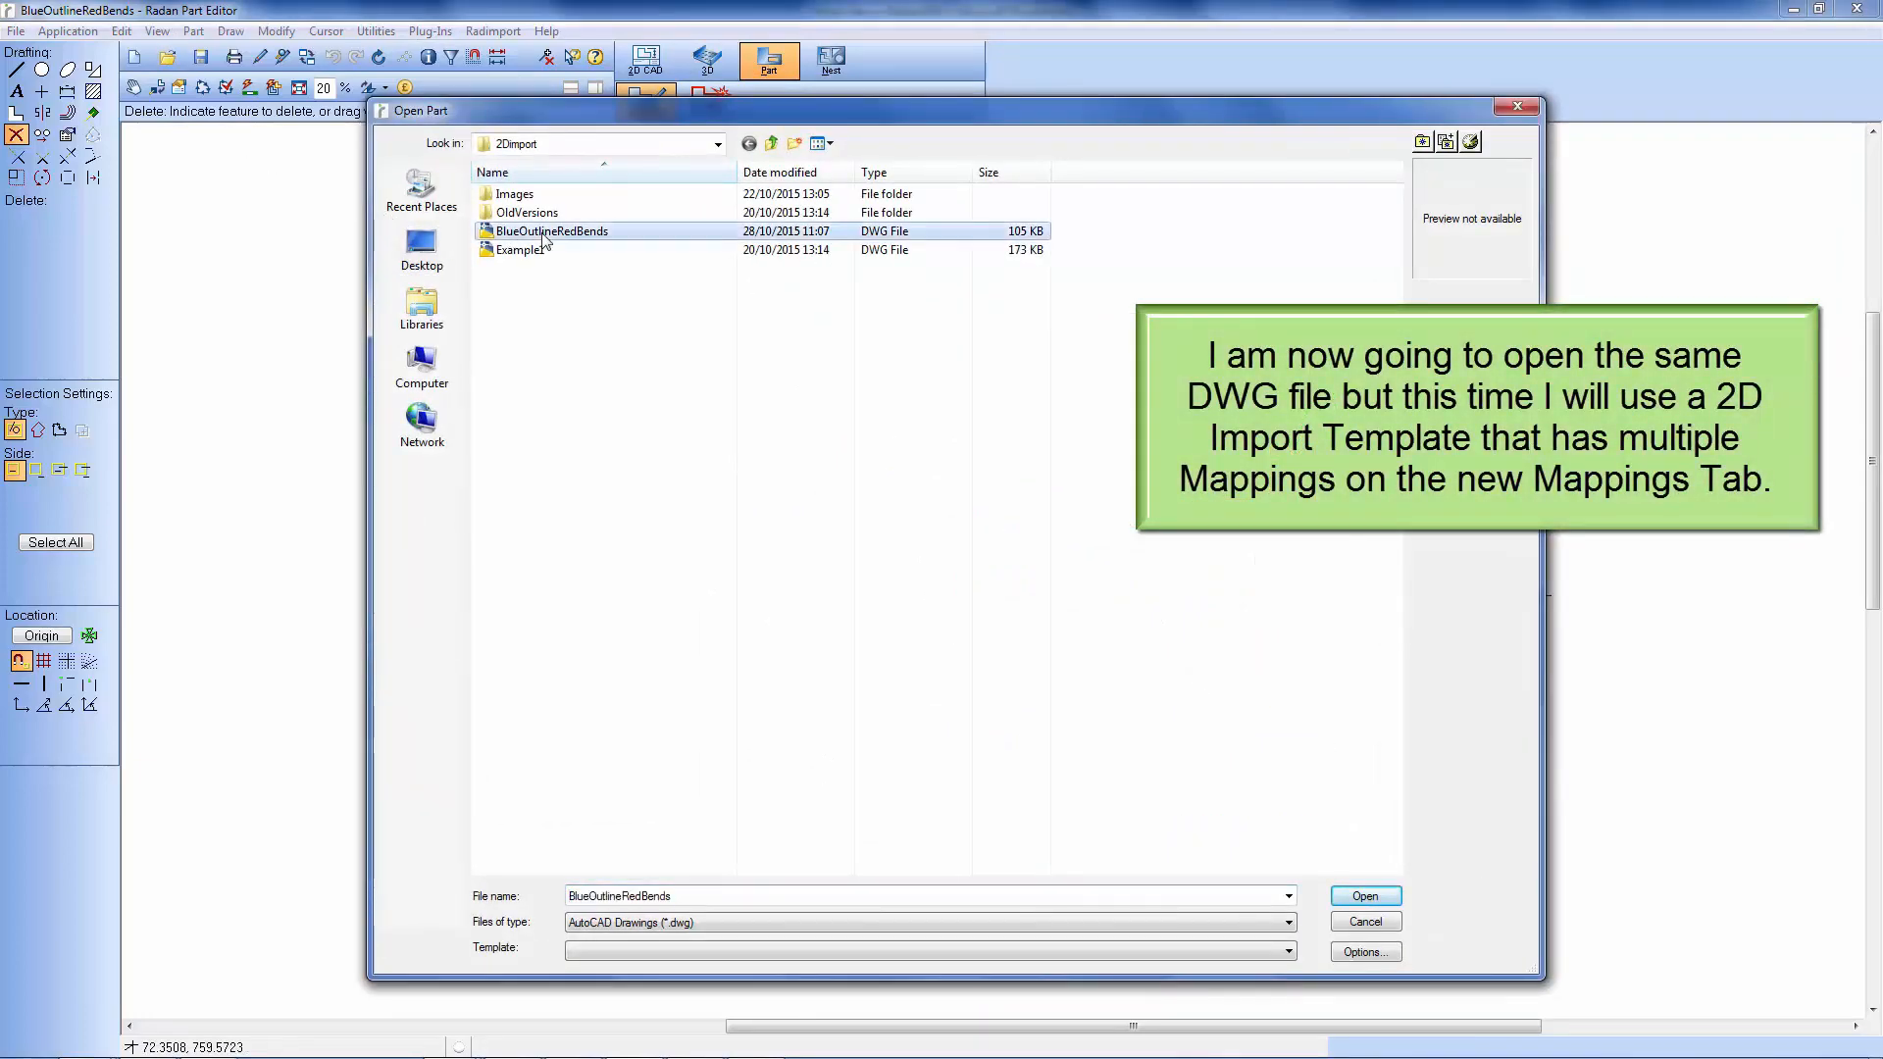
{"action": "left_click", "coordinate": [1290, 953]}
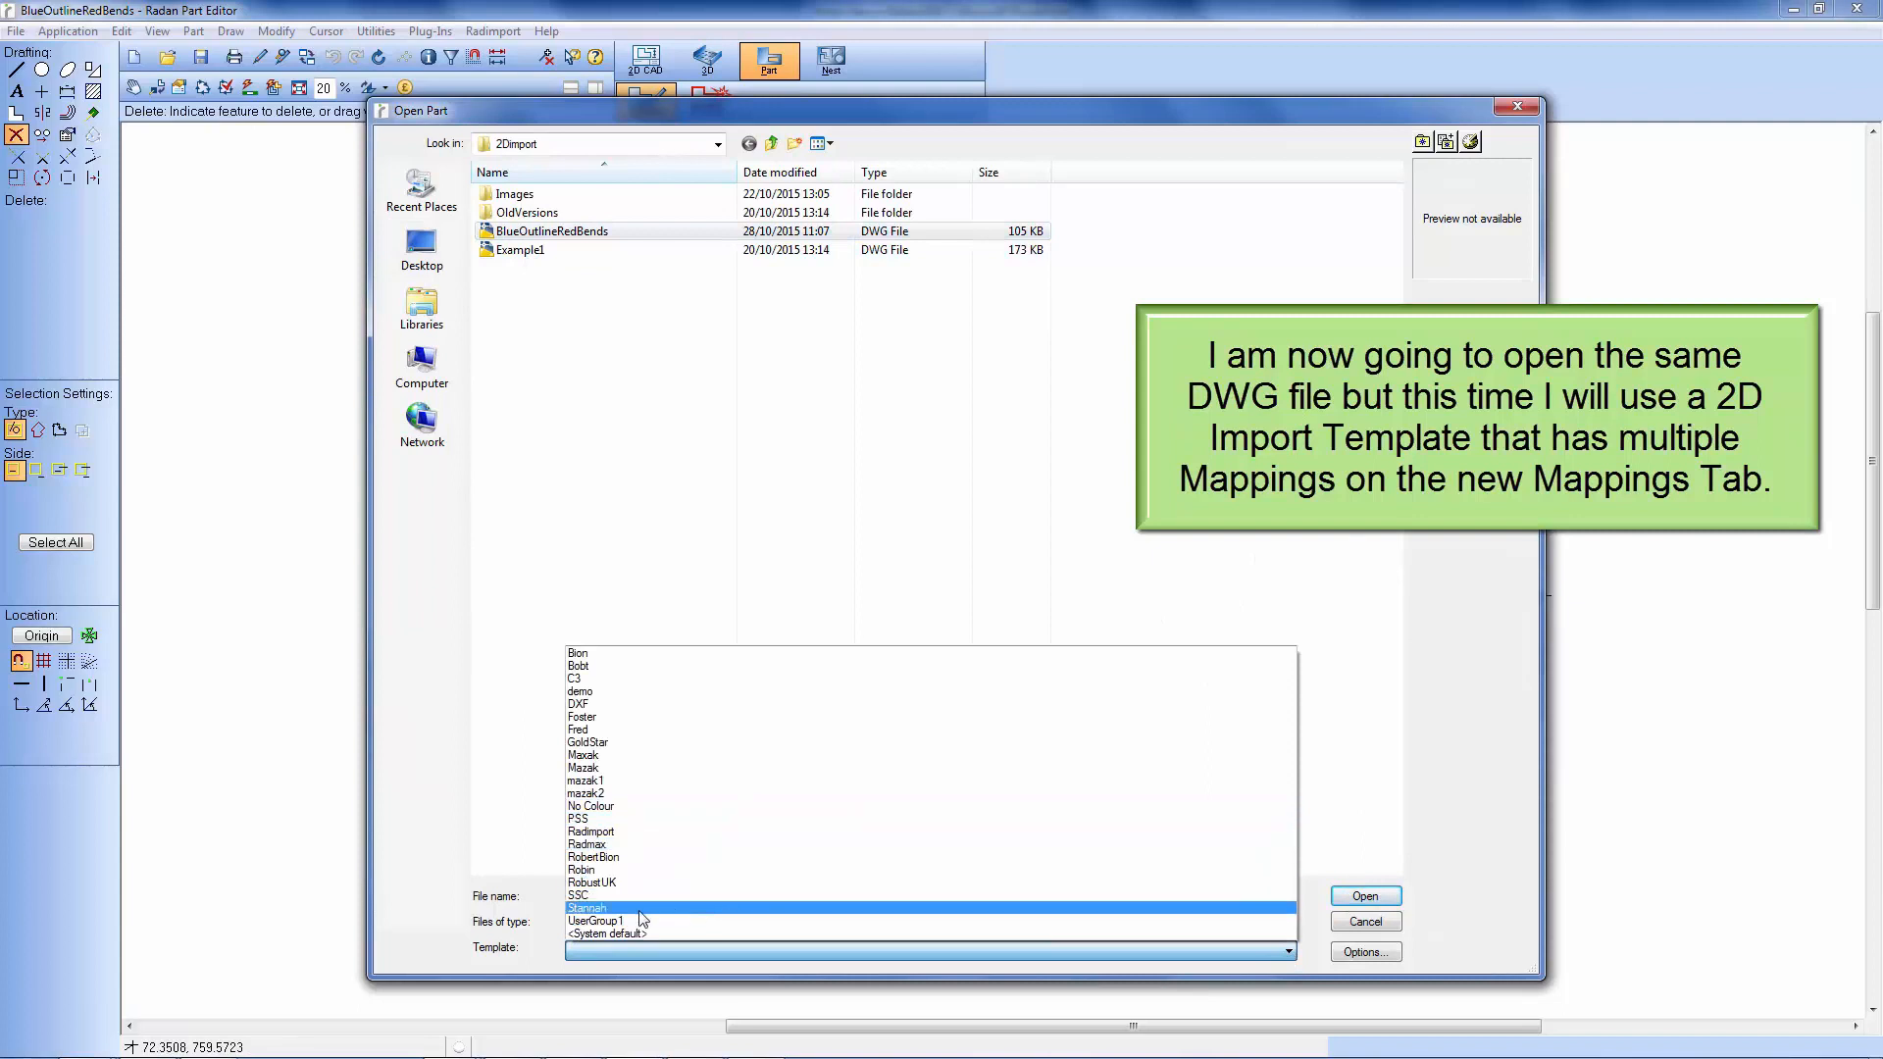
{"action": "left_click", "coordinate": [610, 922]}
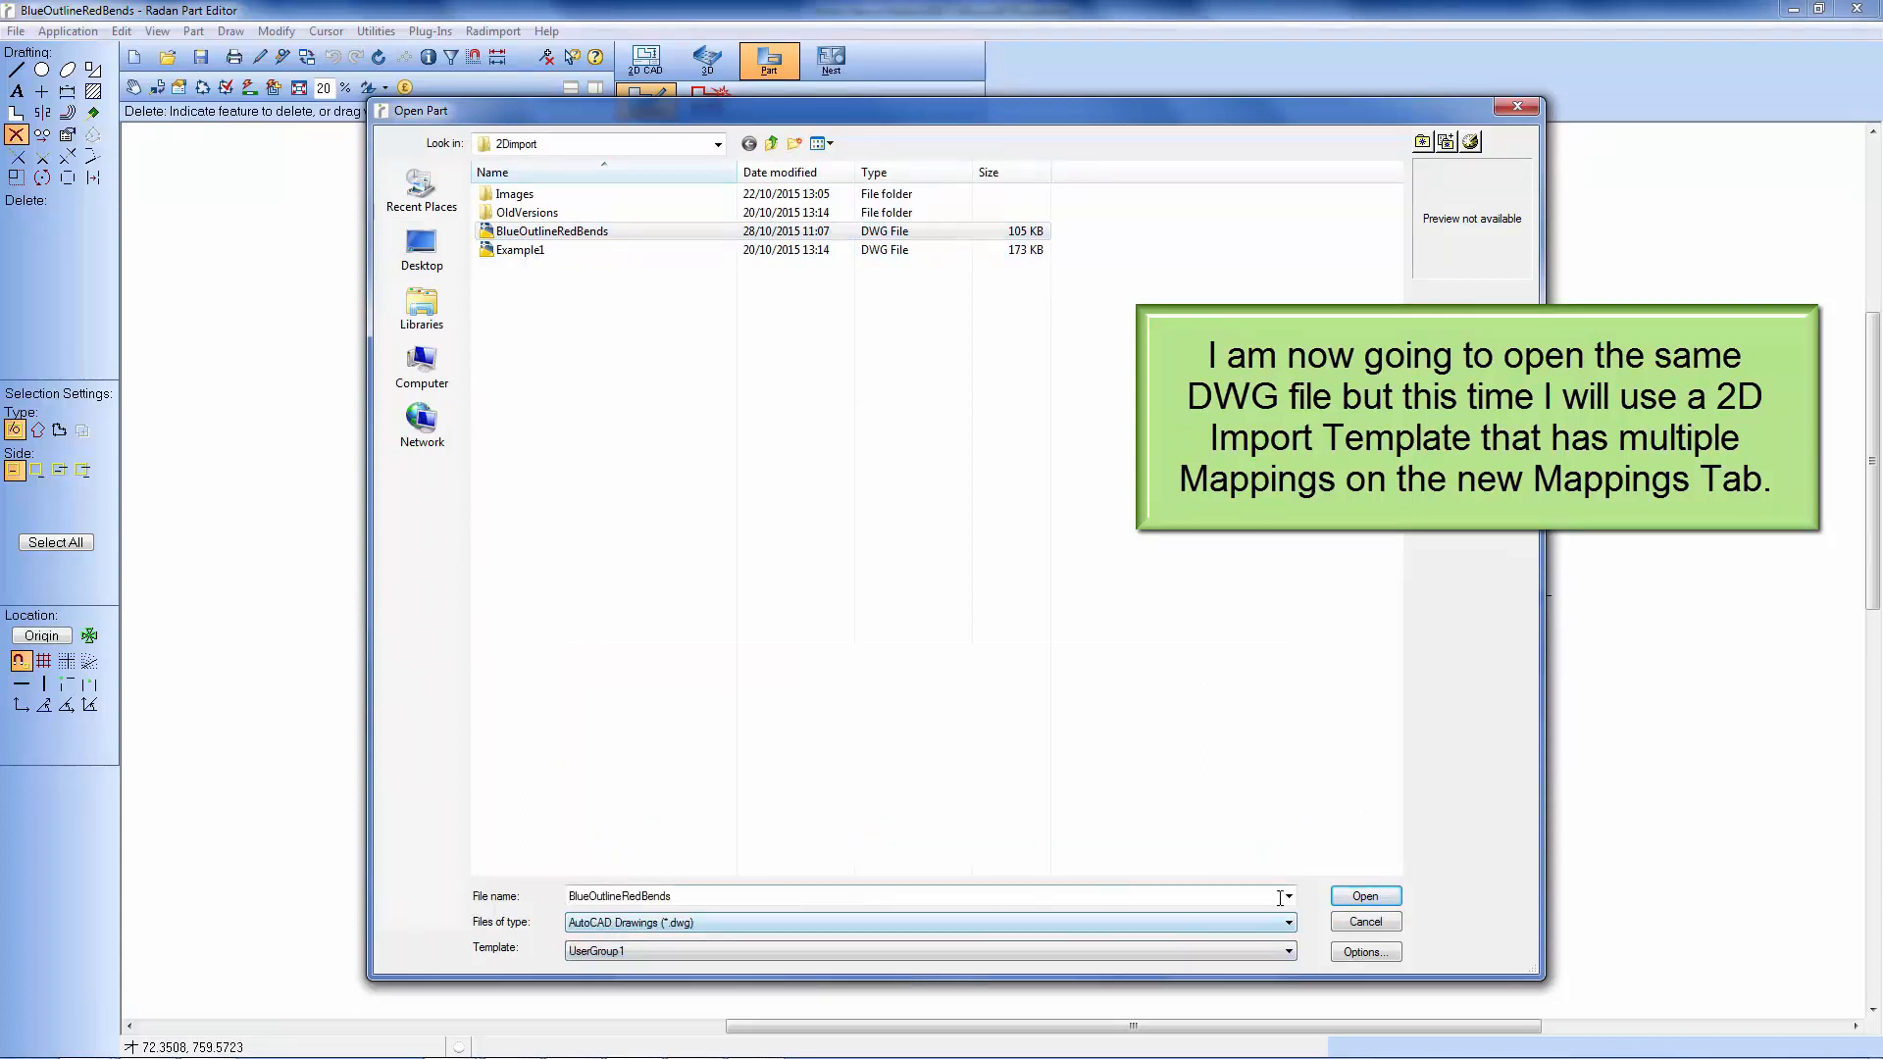
{"action": "left_click", "coordinate": [1372, 895]}
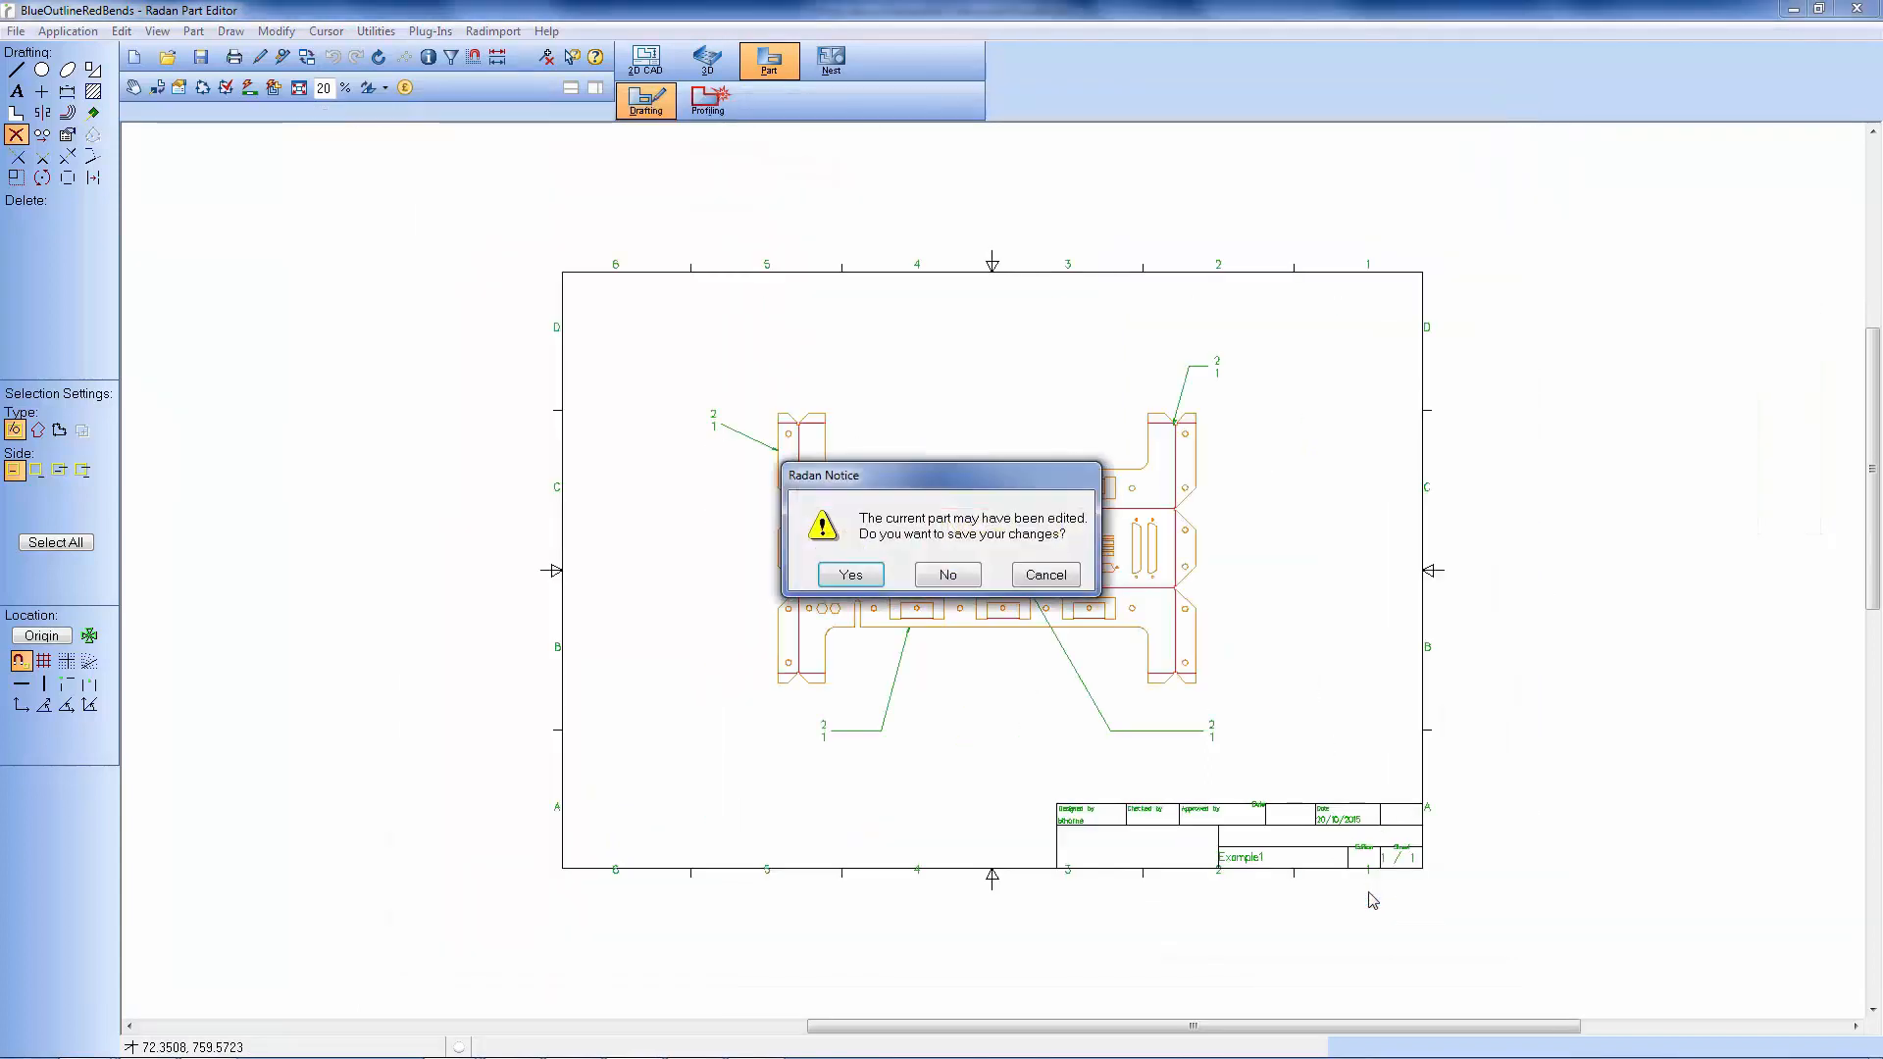
{"action": "left_click", "coordinate": [947, 574]}
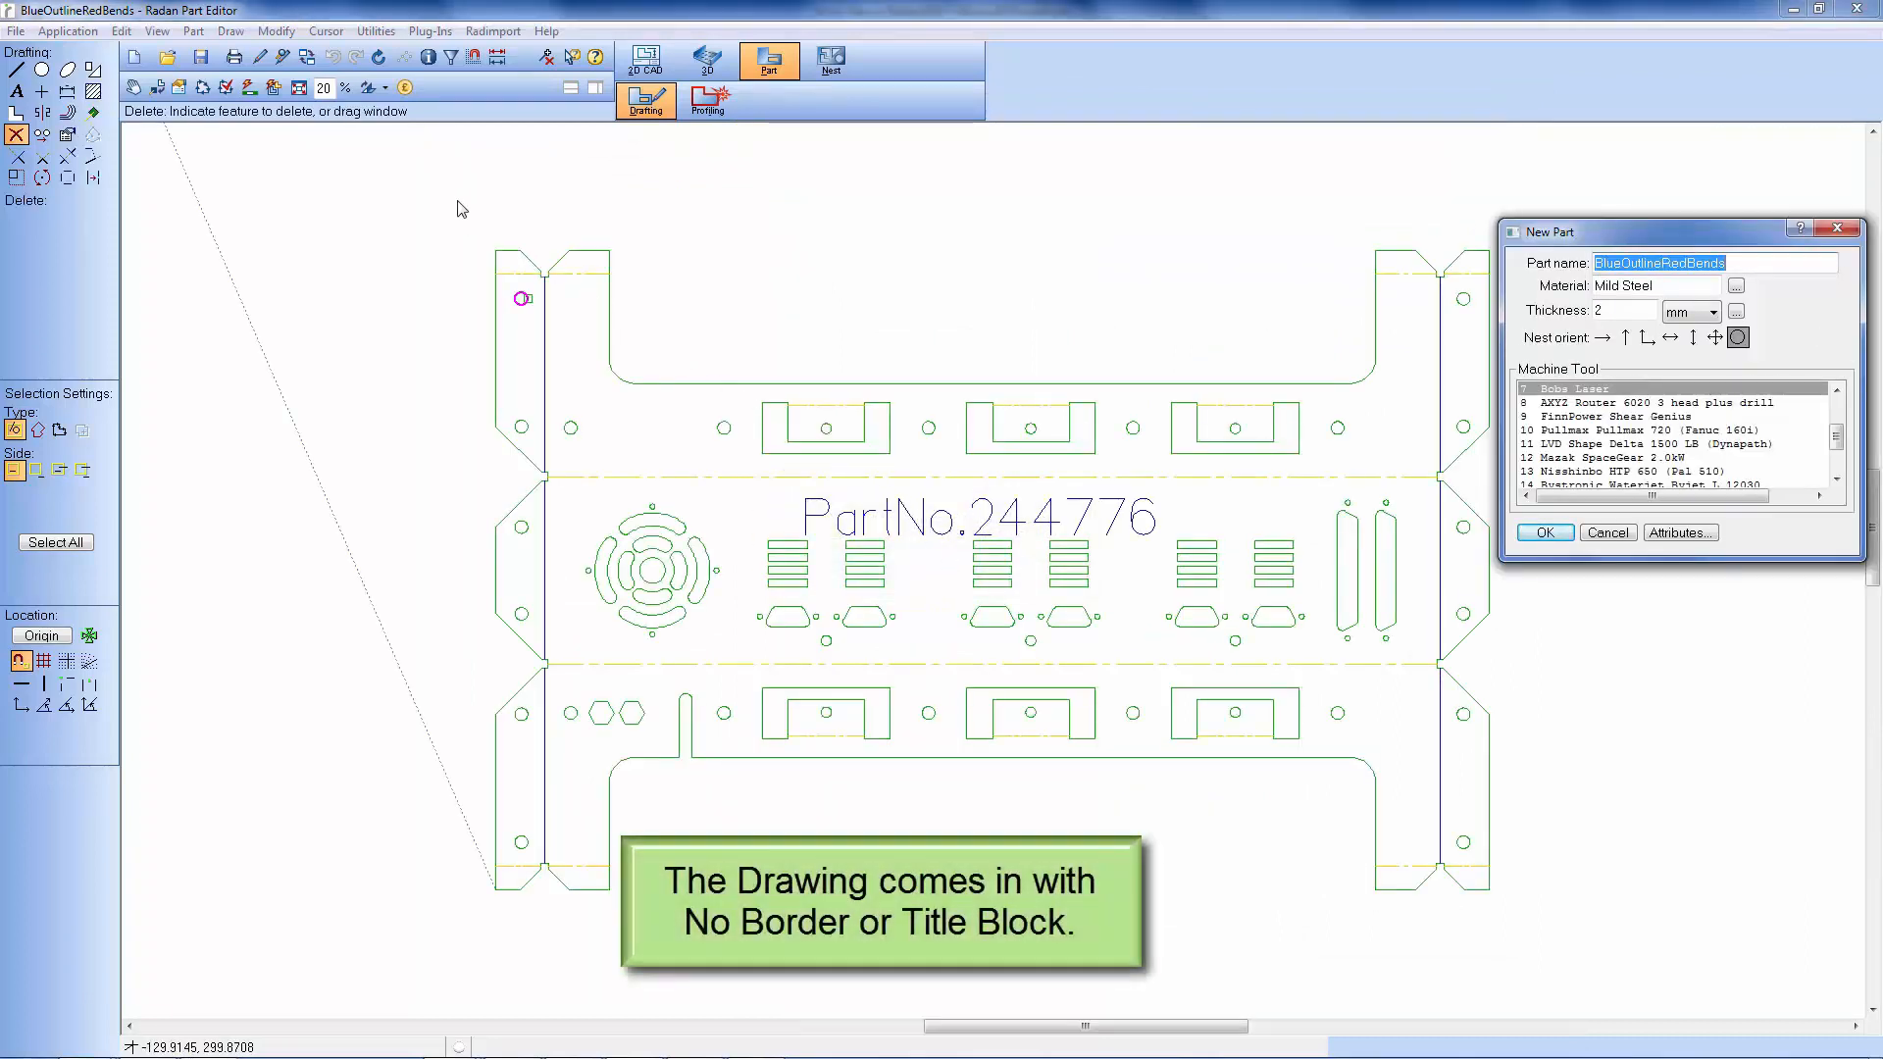
{"action": "left_click", "coordinate": [1552, 535]}
Examine the imported part's outer lines, bend lines, dashed line segments and part number text up close.
{"action": "middle_click_drag", "start_coordinate": [434, 218], "coordinate": [1537, 915]}
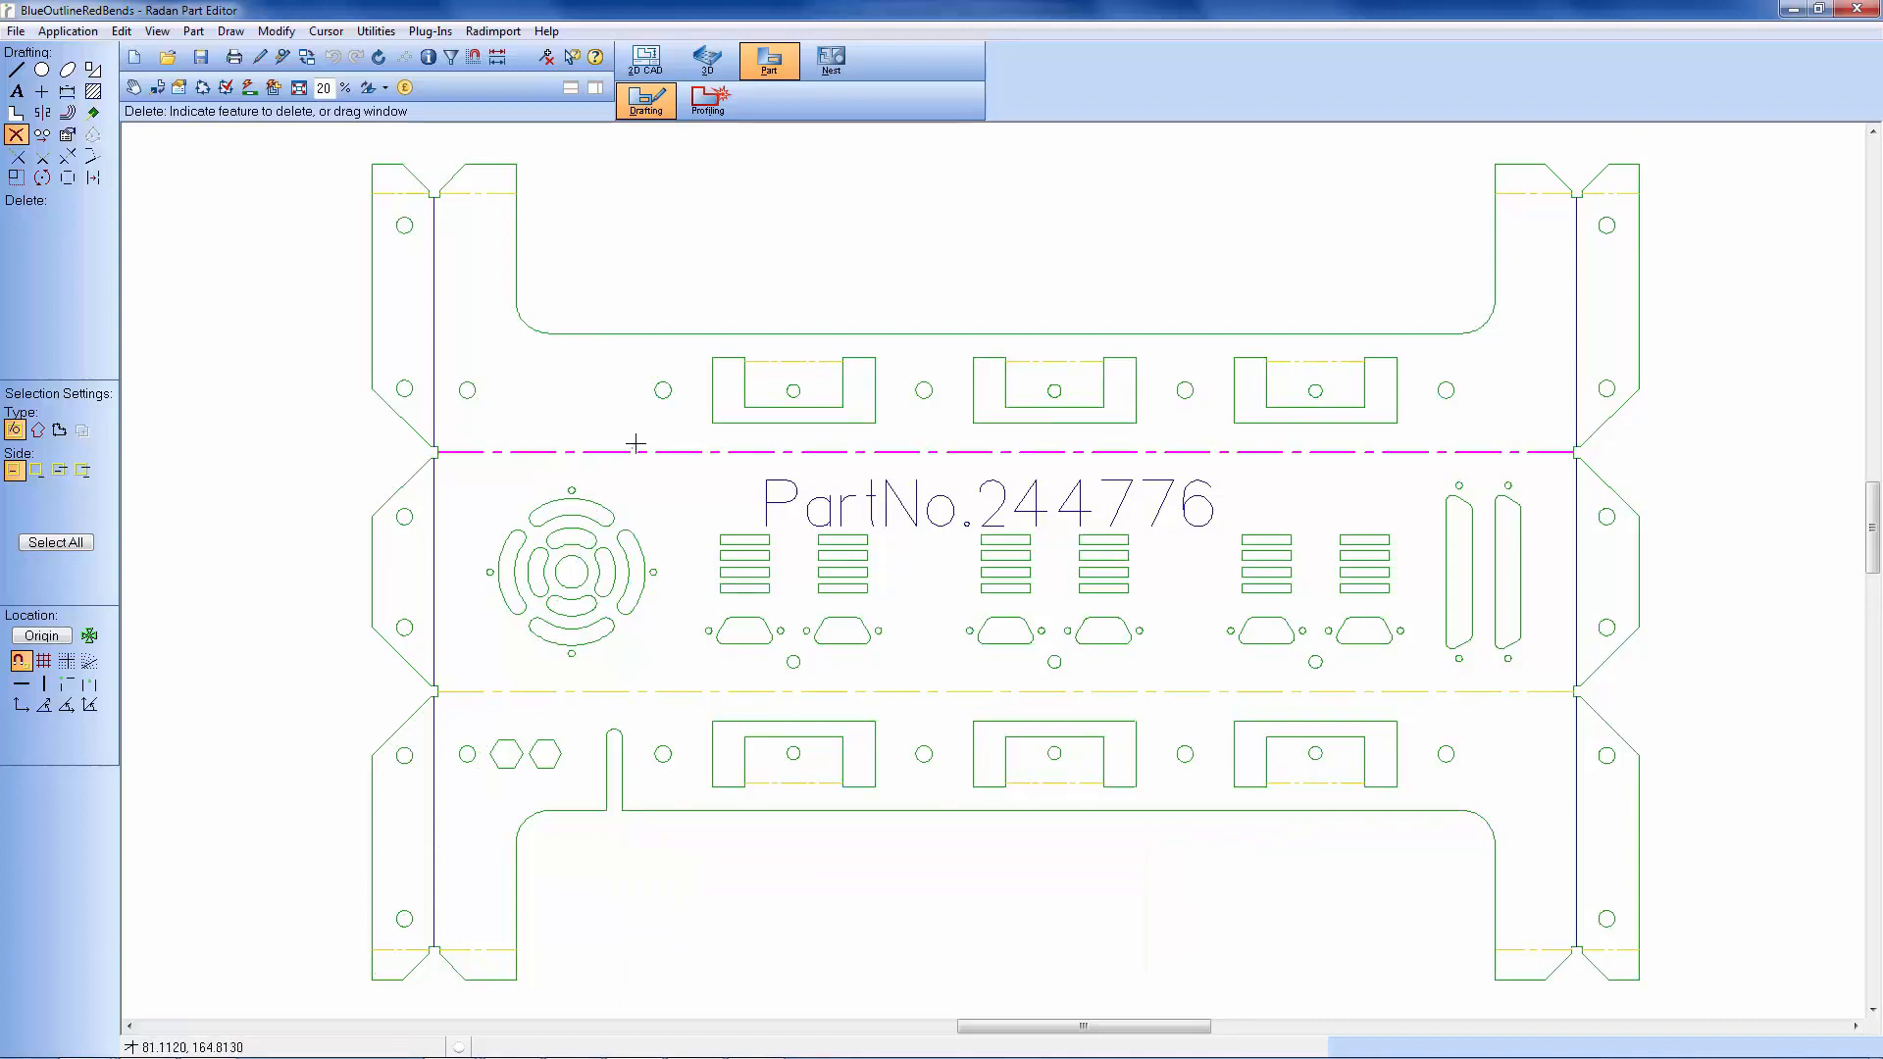
{"action": "middle_click_drag", "start_coordinate": [347, 138], "coordinate": [564, 271]}
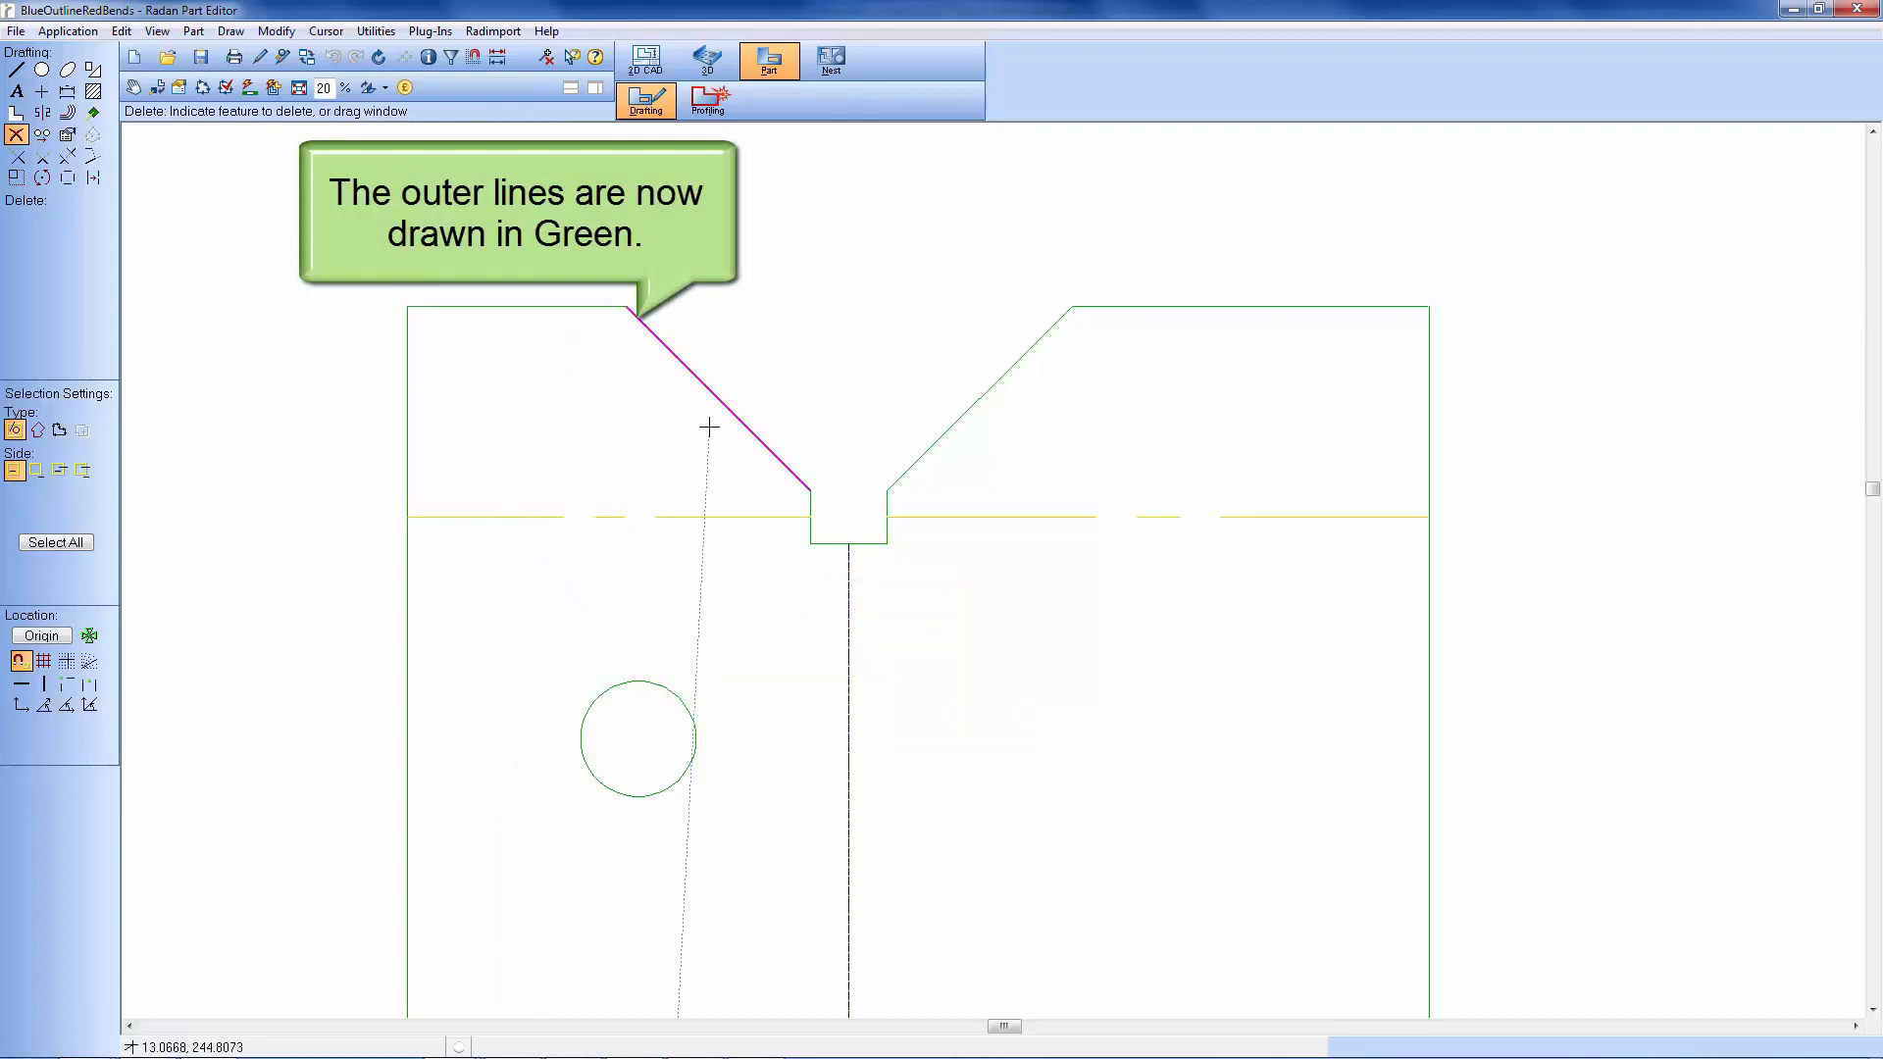
{"action": "middle_click_drag", "start_coordinate": [719, 467], "coordinate": [1071, 739]}
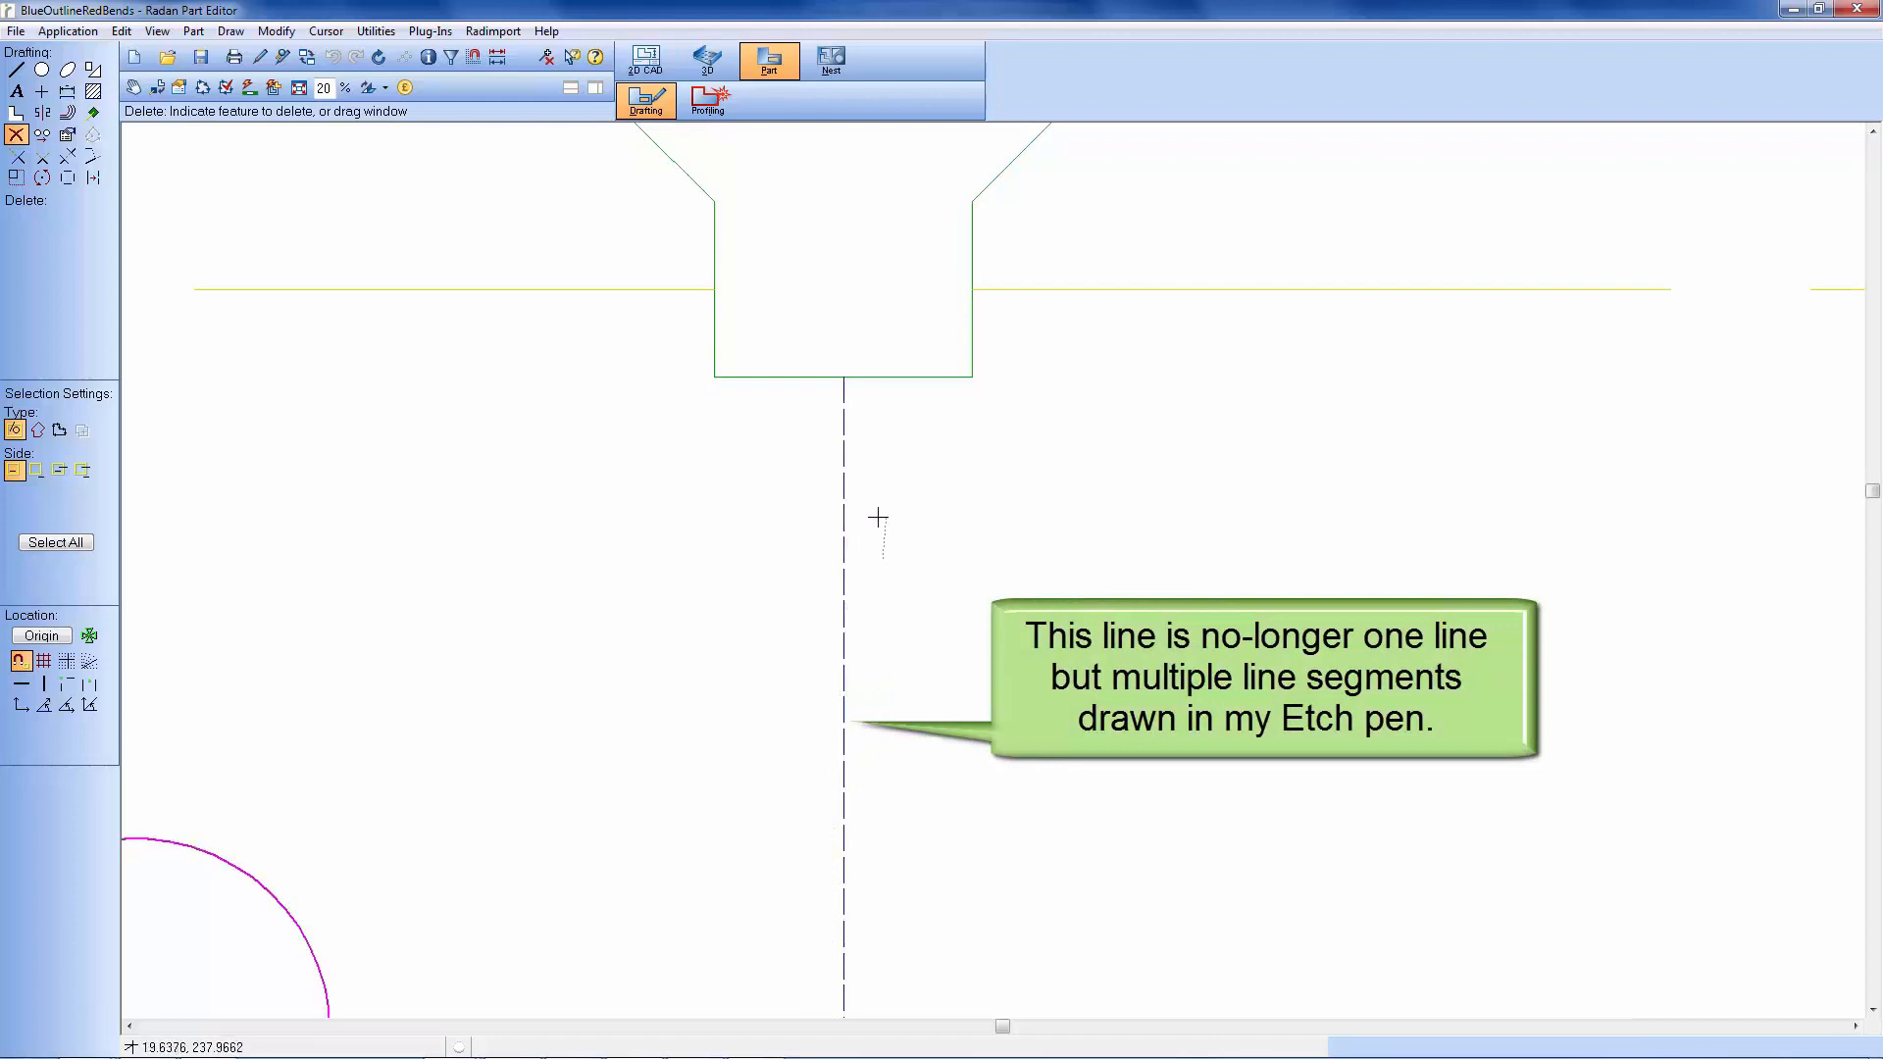
{"action": "middle_click_drag", "start_coordinate": [767, 341], "coordinate": [967, 656]}
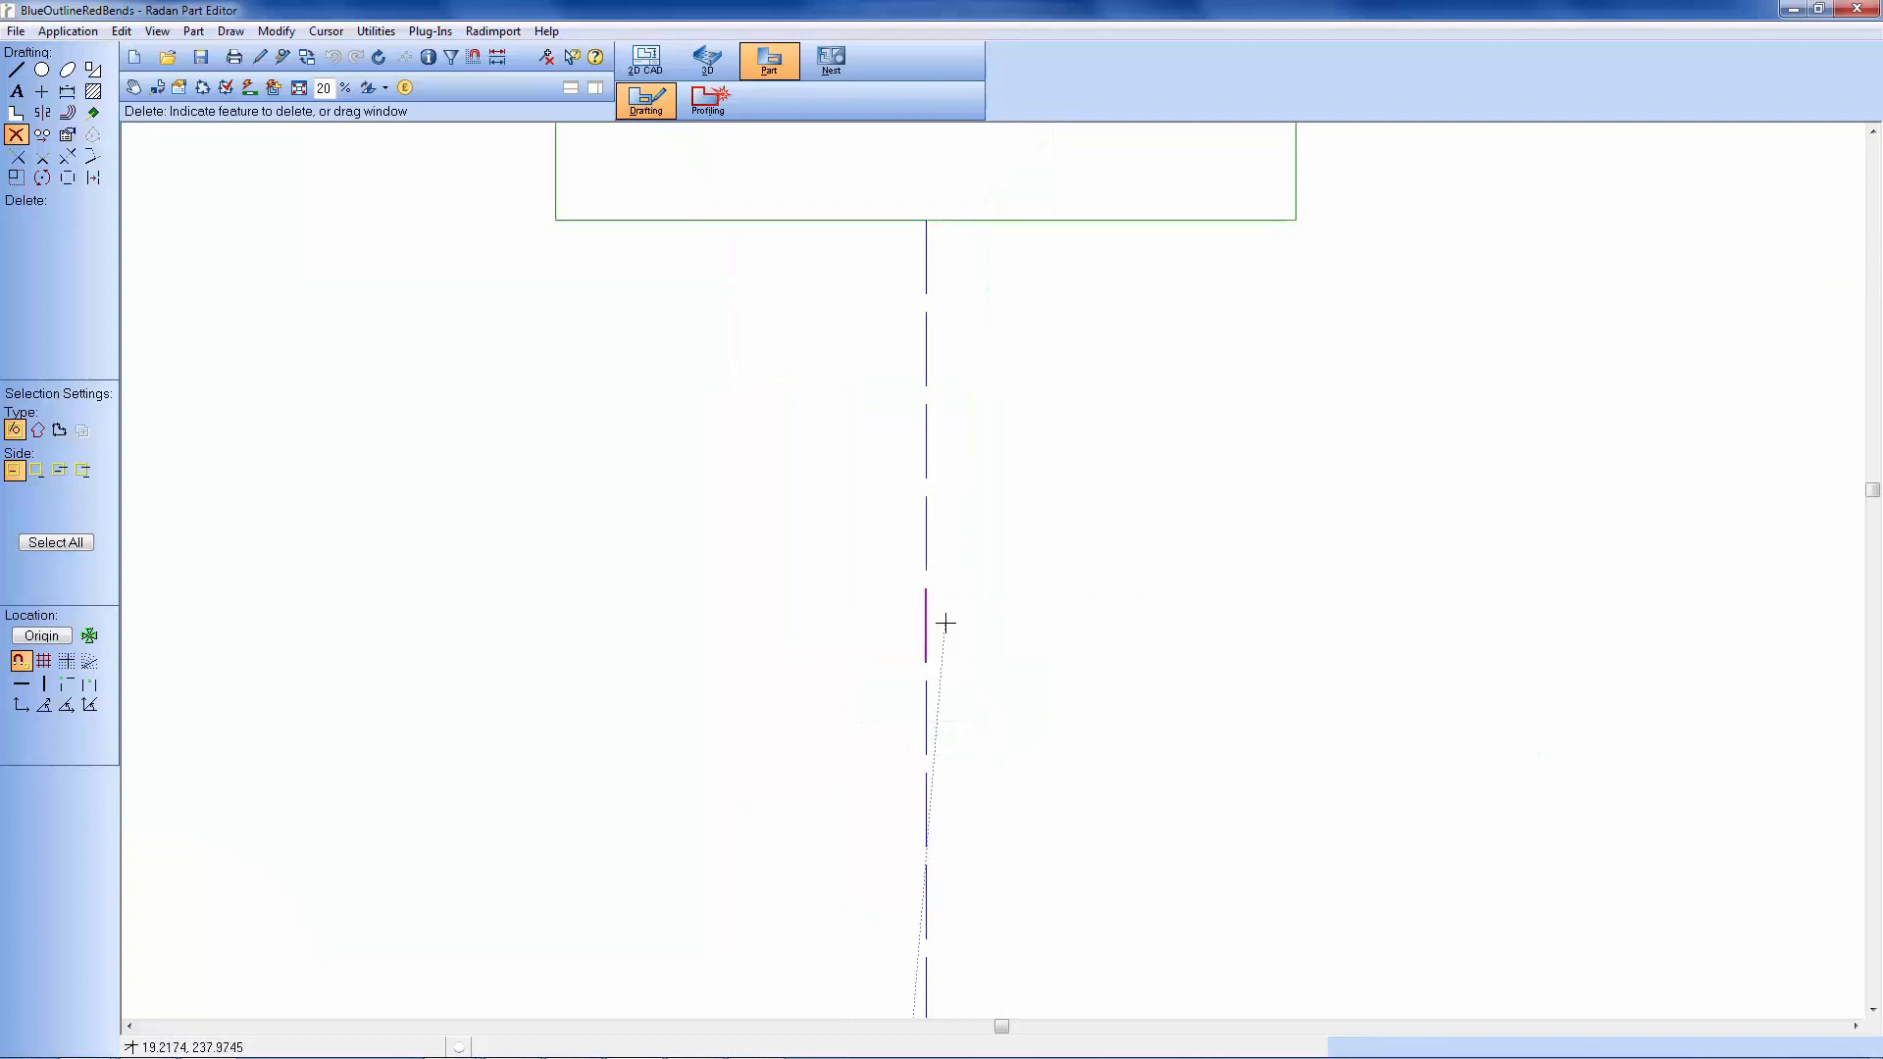
{"action": "middle_click", "coordinate": [817, 562]}
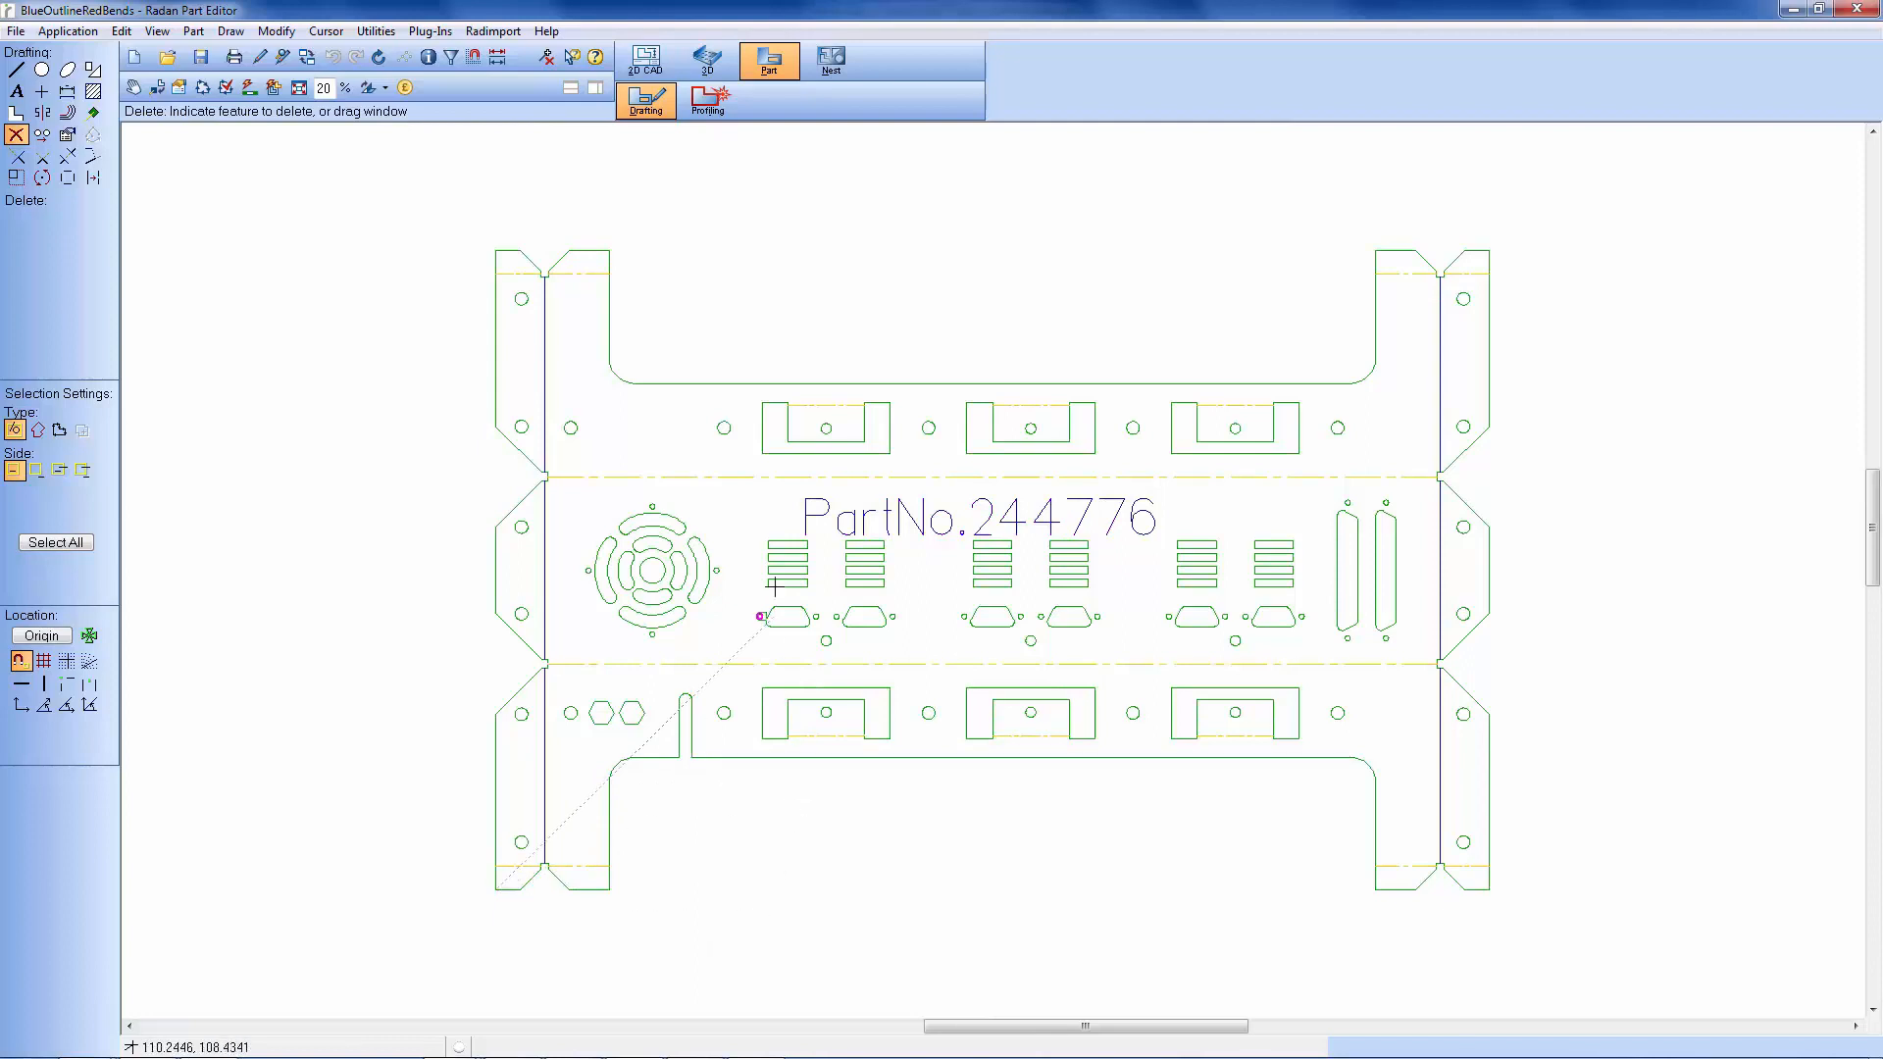
{"action": "middle_click_drag", "start_coordinate": [737, 463], "coordinate": [1258, 620]}
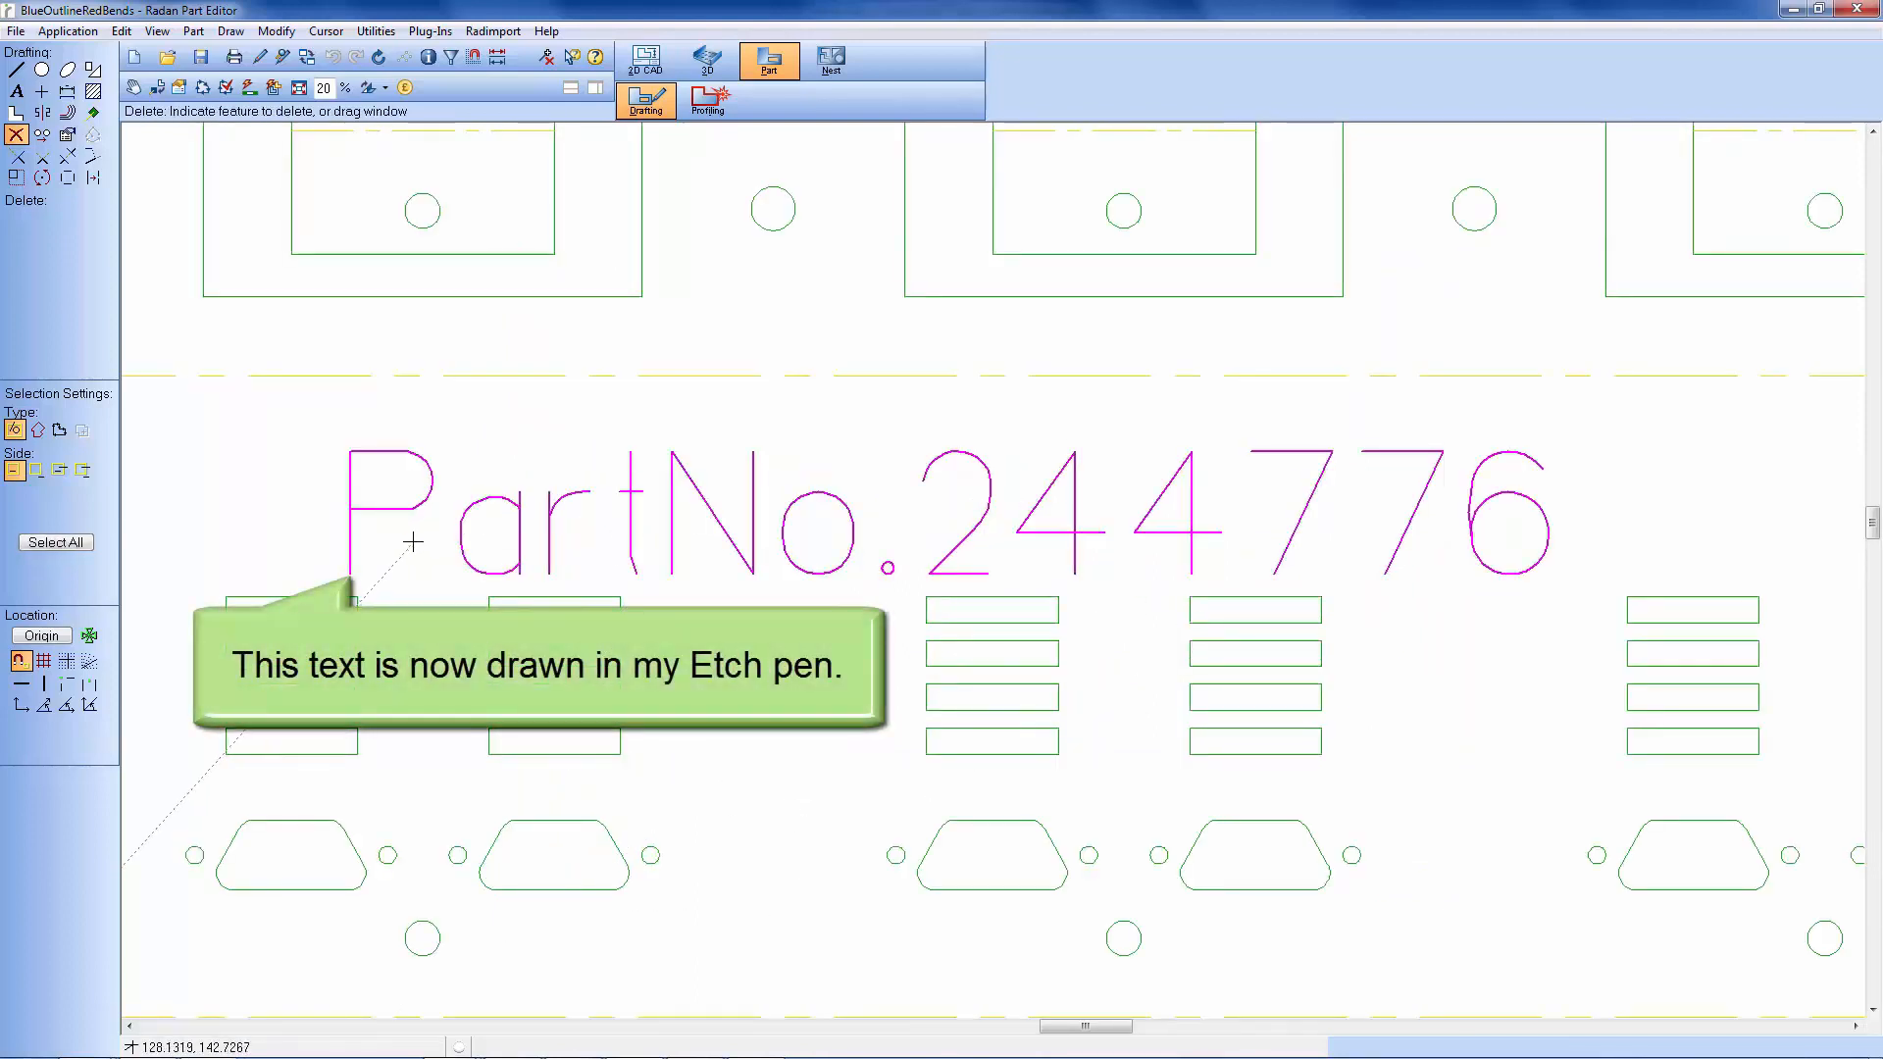
{"action": "middle_click", "coordinate": [530, 582]}
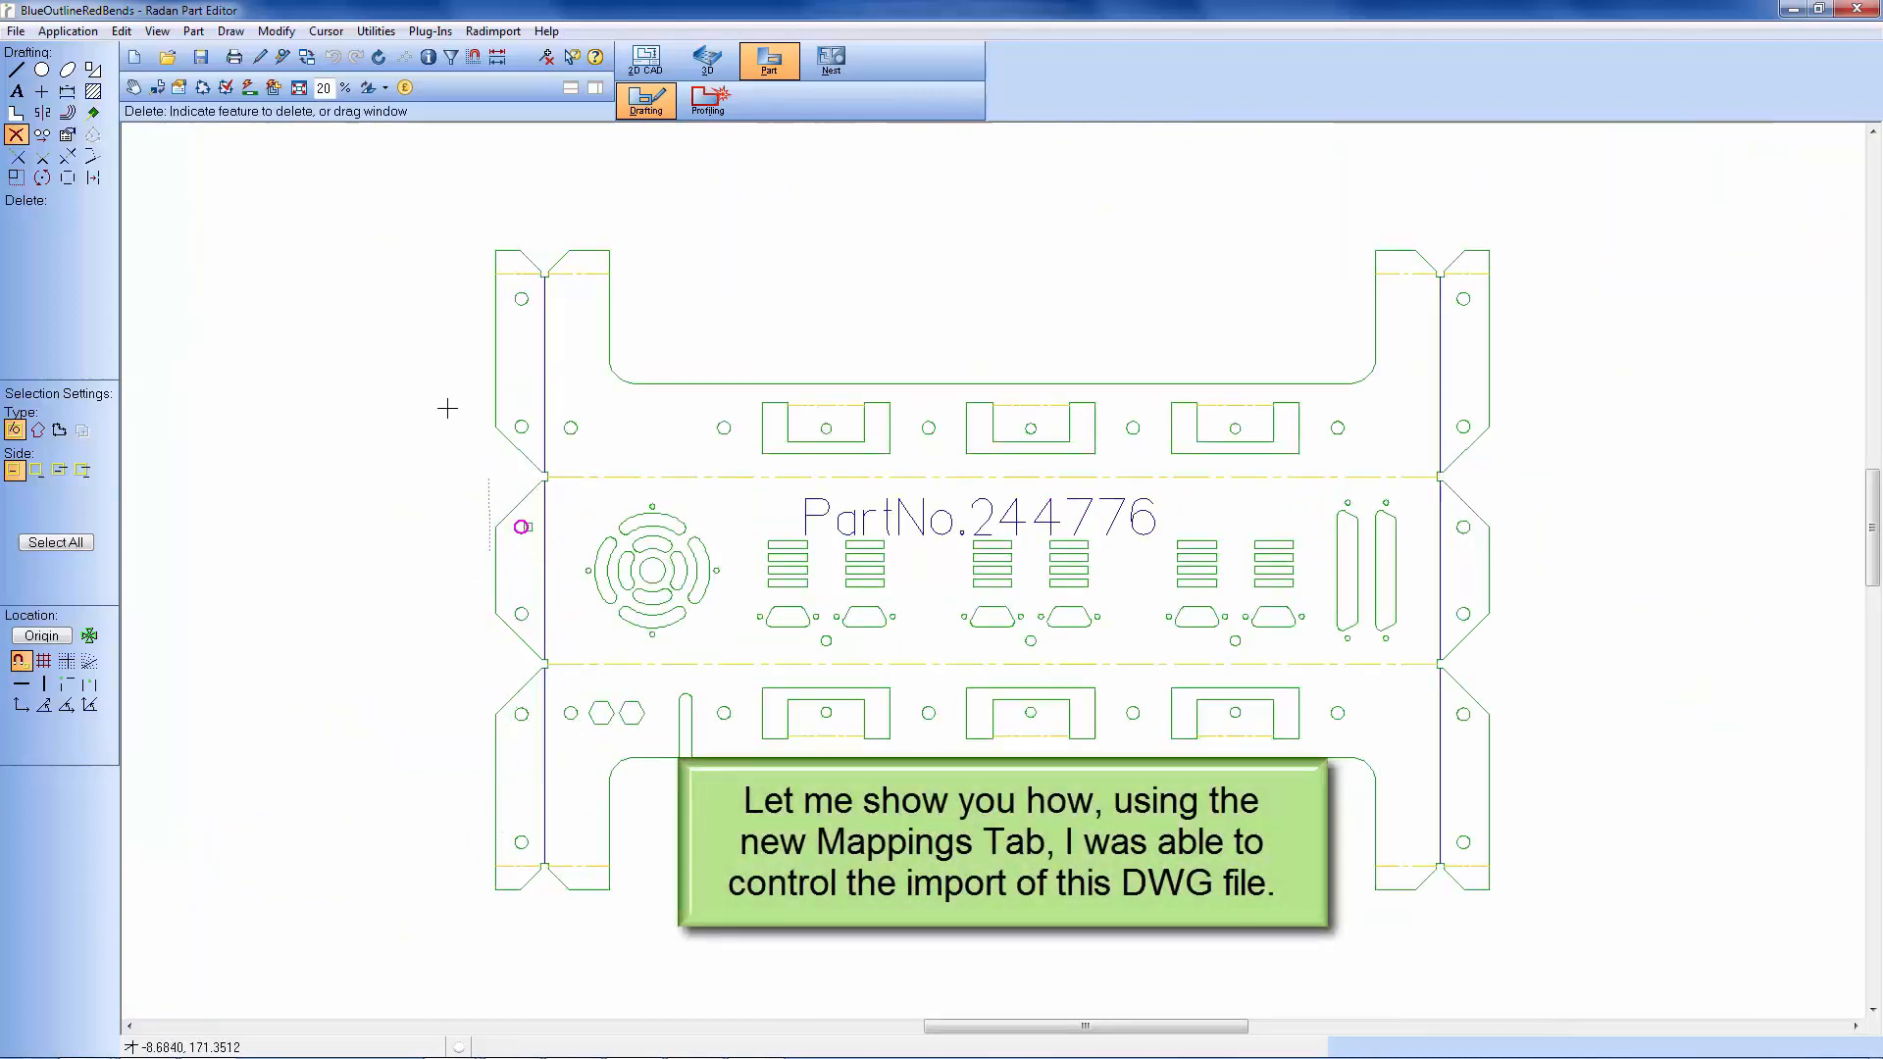
Open the 2D import options for the BlueOutlineRedBends DWG and display the template's mappings.
{"action": "left_click", "coordinate": [168, 57]}
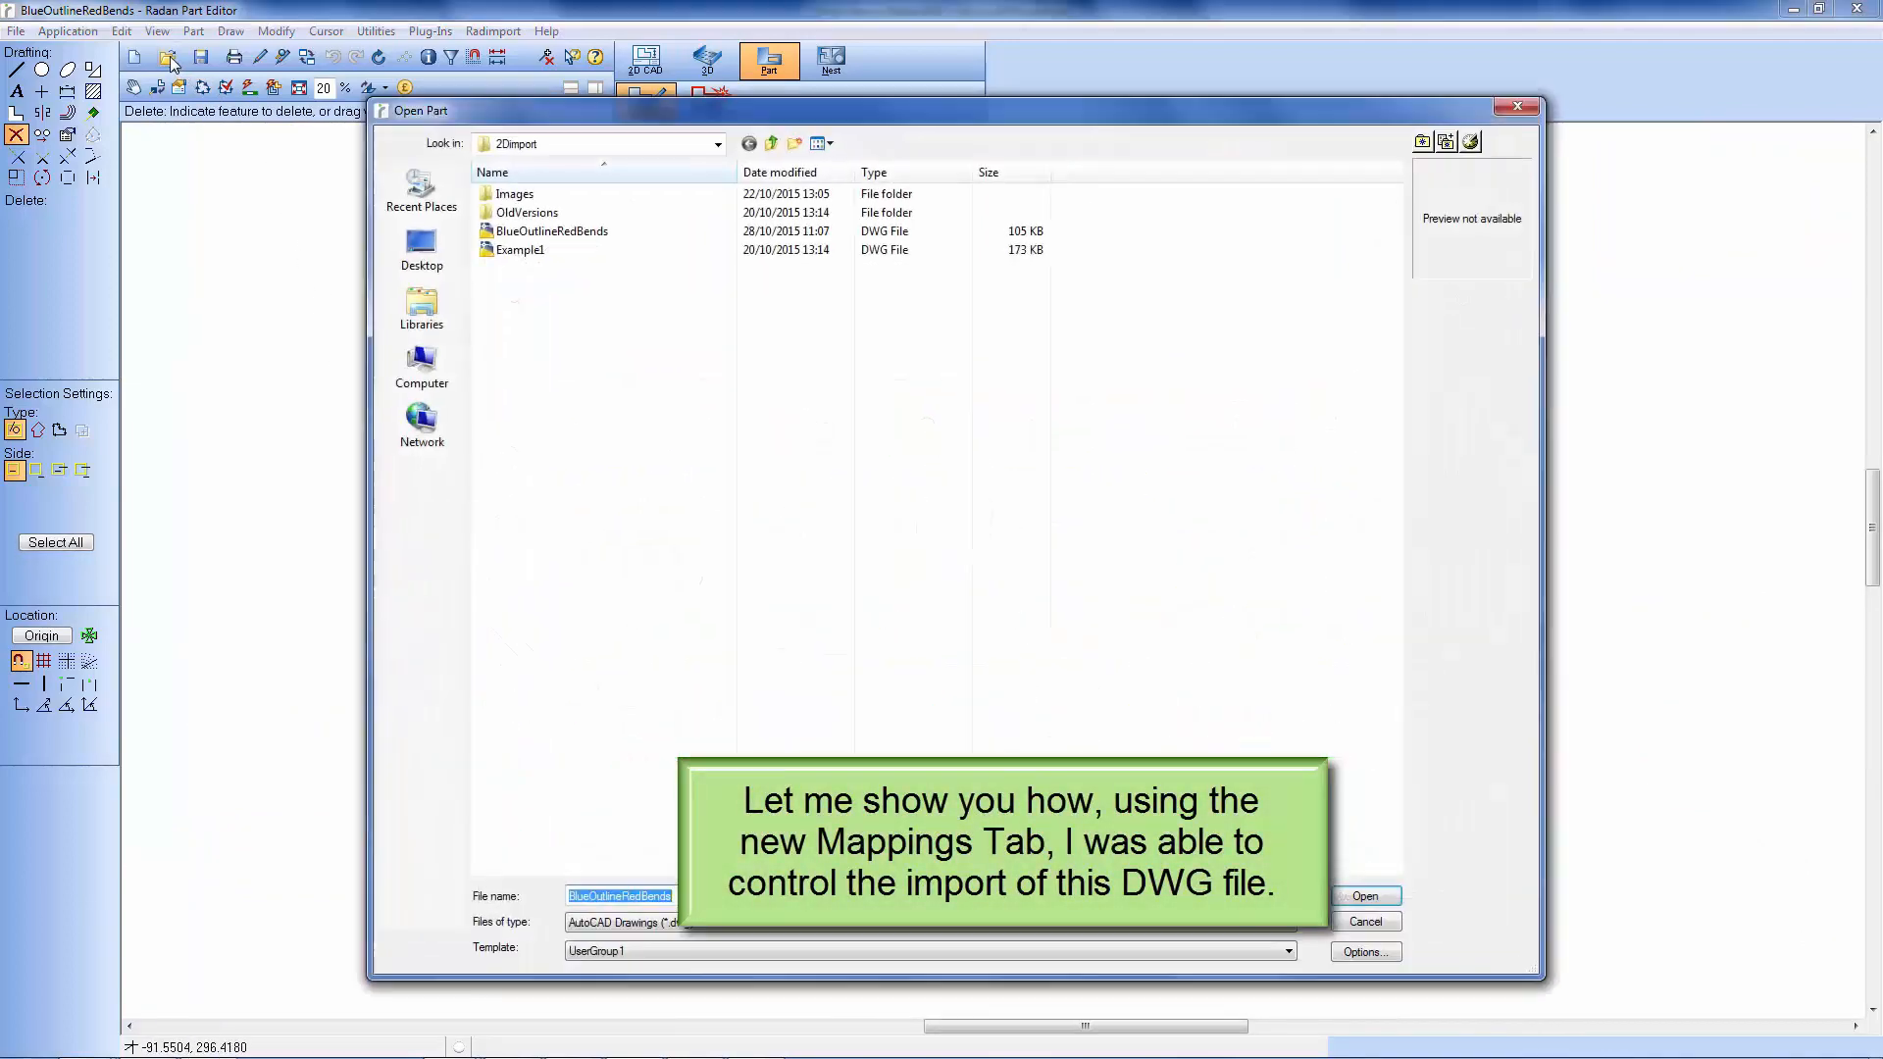
{"action": "left_click", "coordinate": [598, 232]}
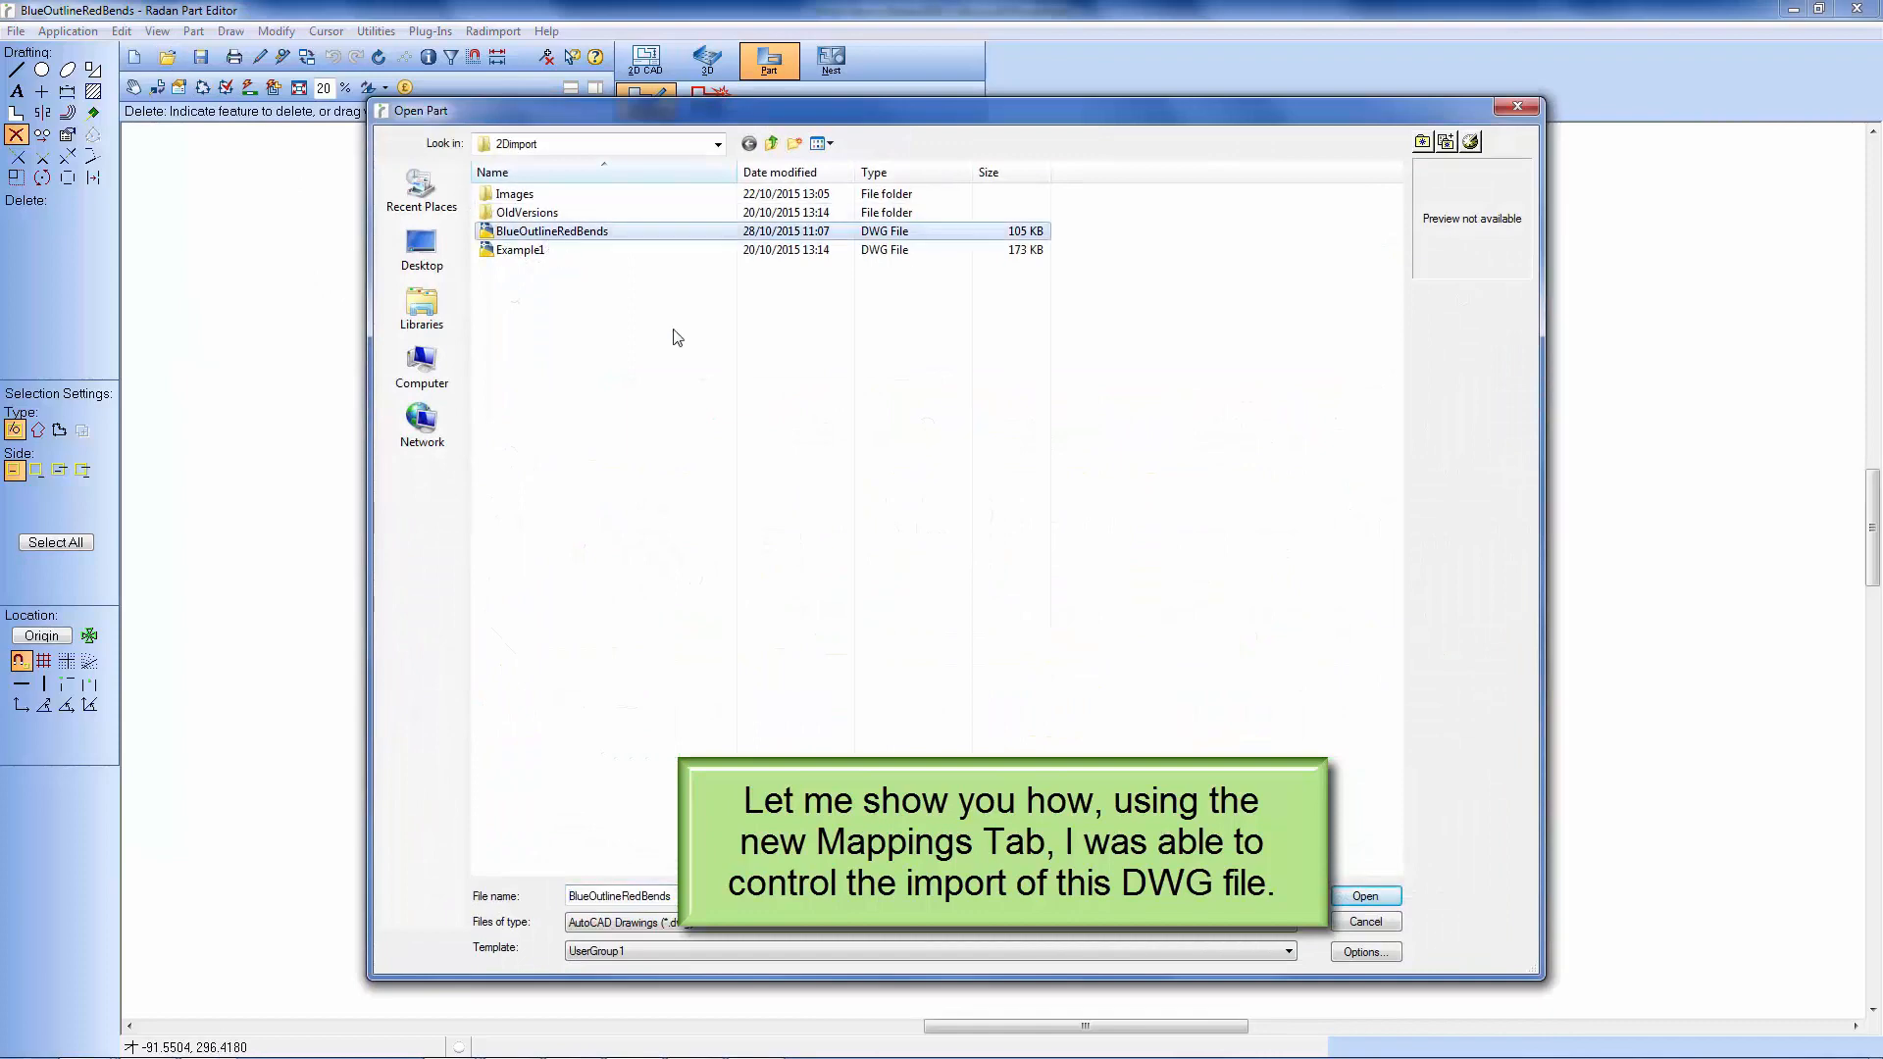
{"action": "left_click", "coordinate": [1368, 951]}
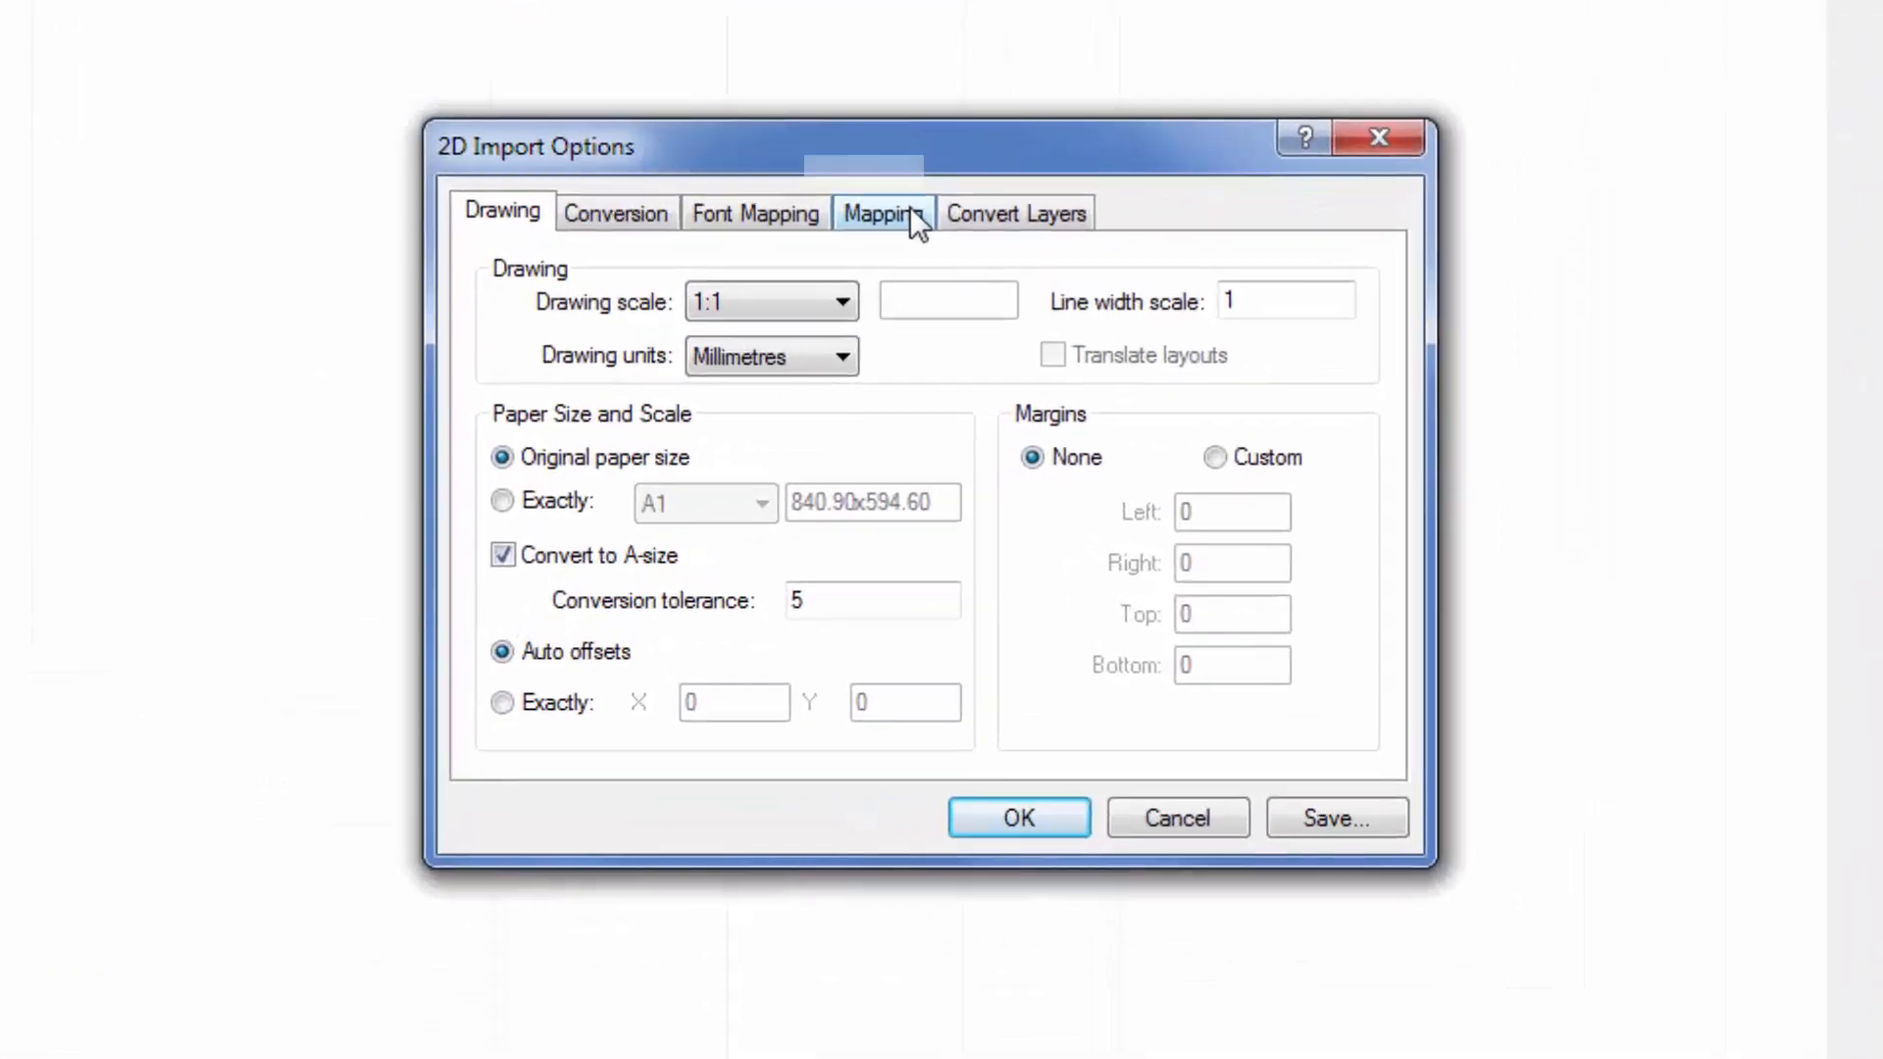
{"action": "left_click", "coordinate": [932, 400]}
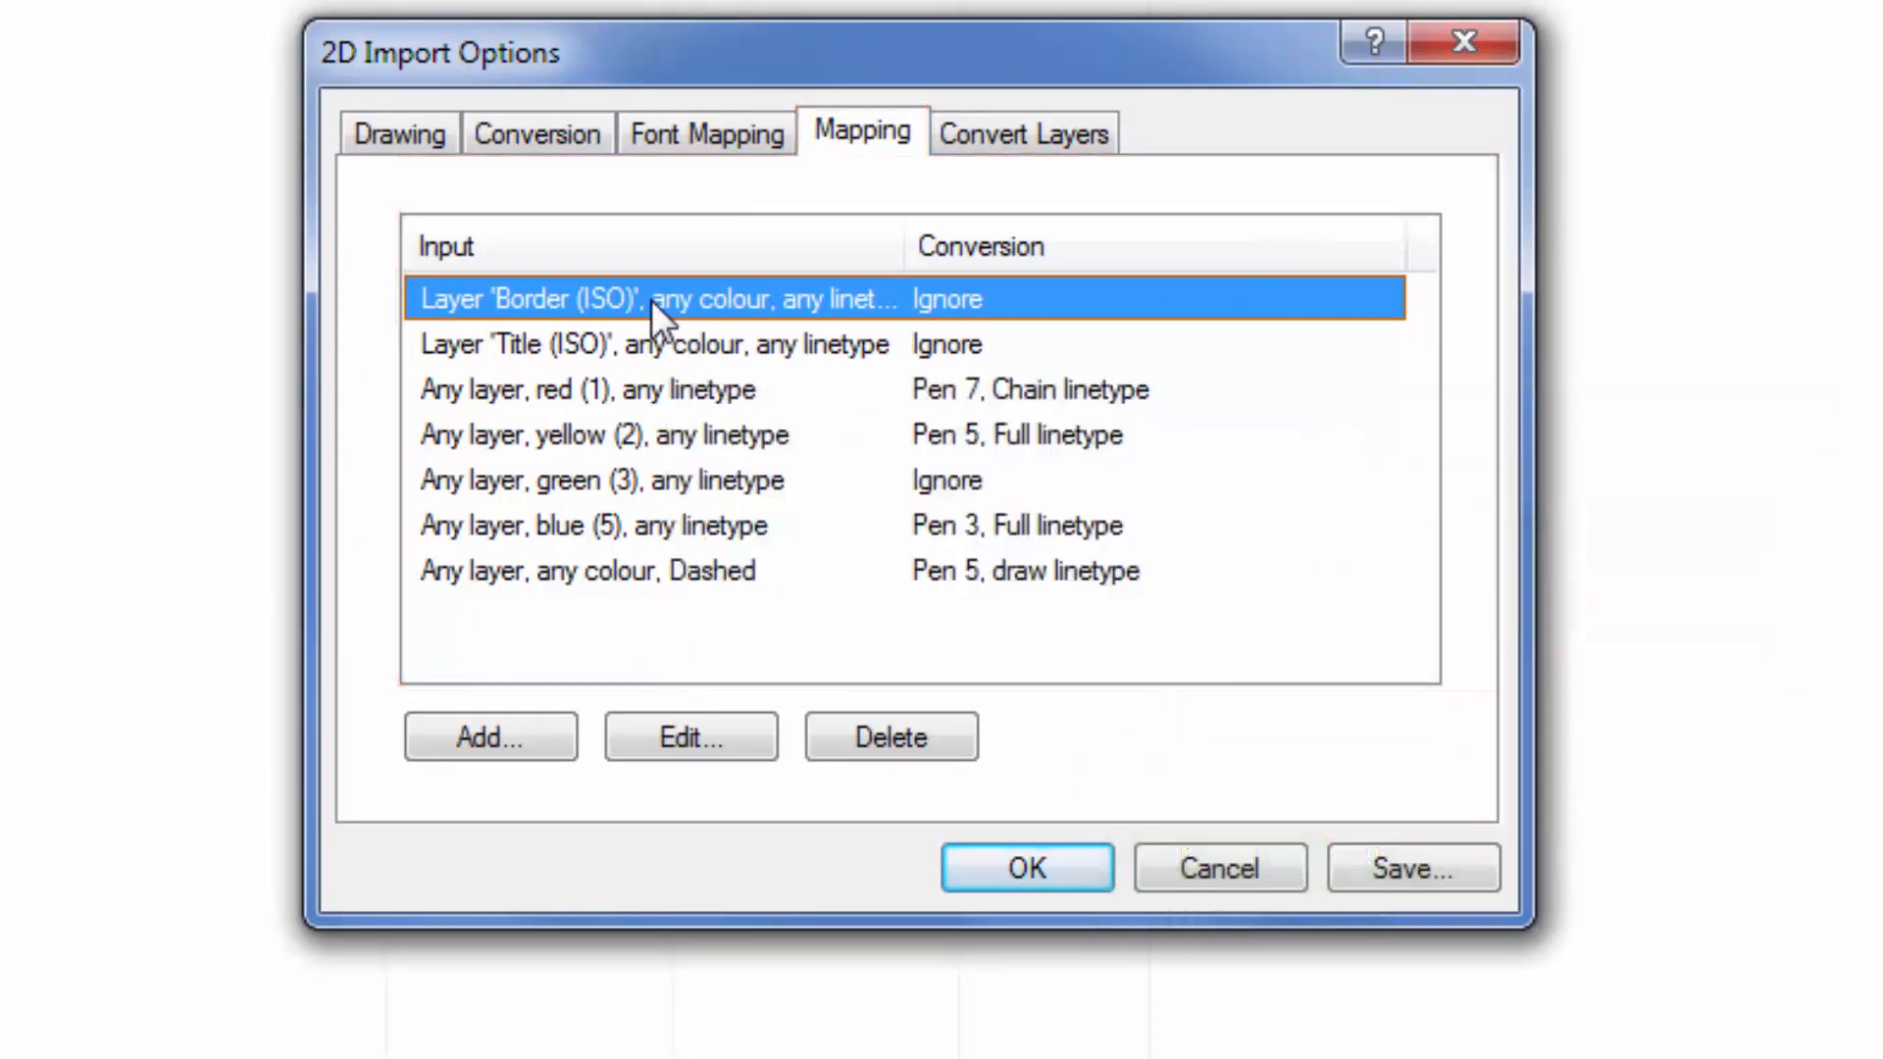
Review the mapping settings for the Border (ISO) and Title (ISO) layers, keeping them as they are.
{"action": "double_click", "coordinate": [651, 300]}
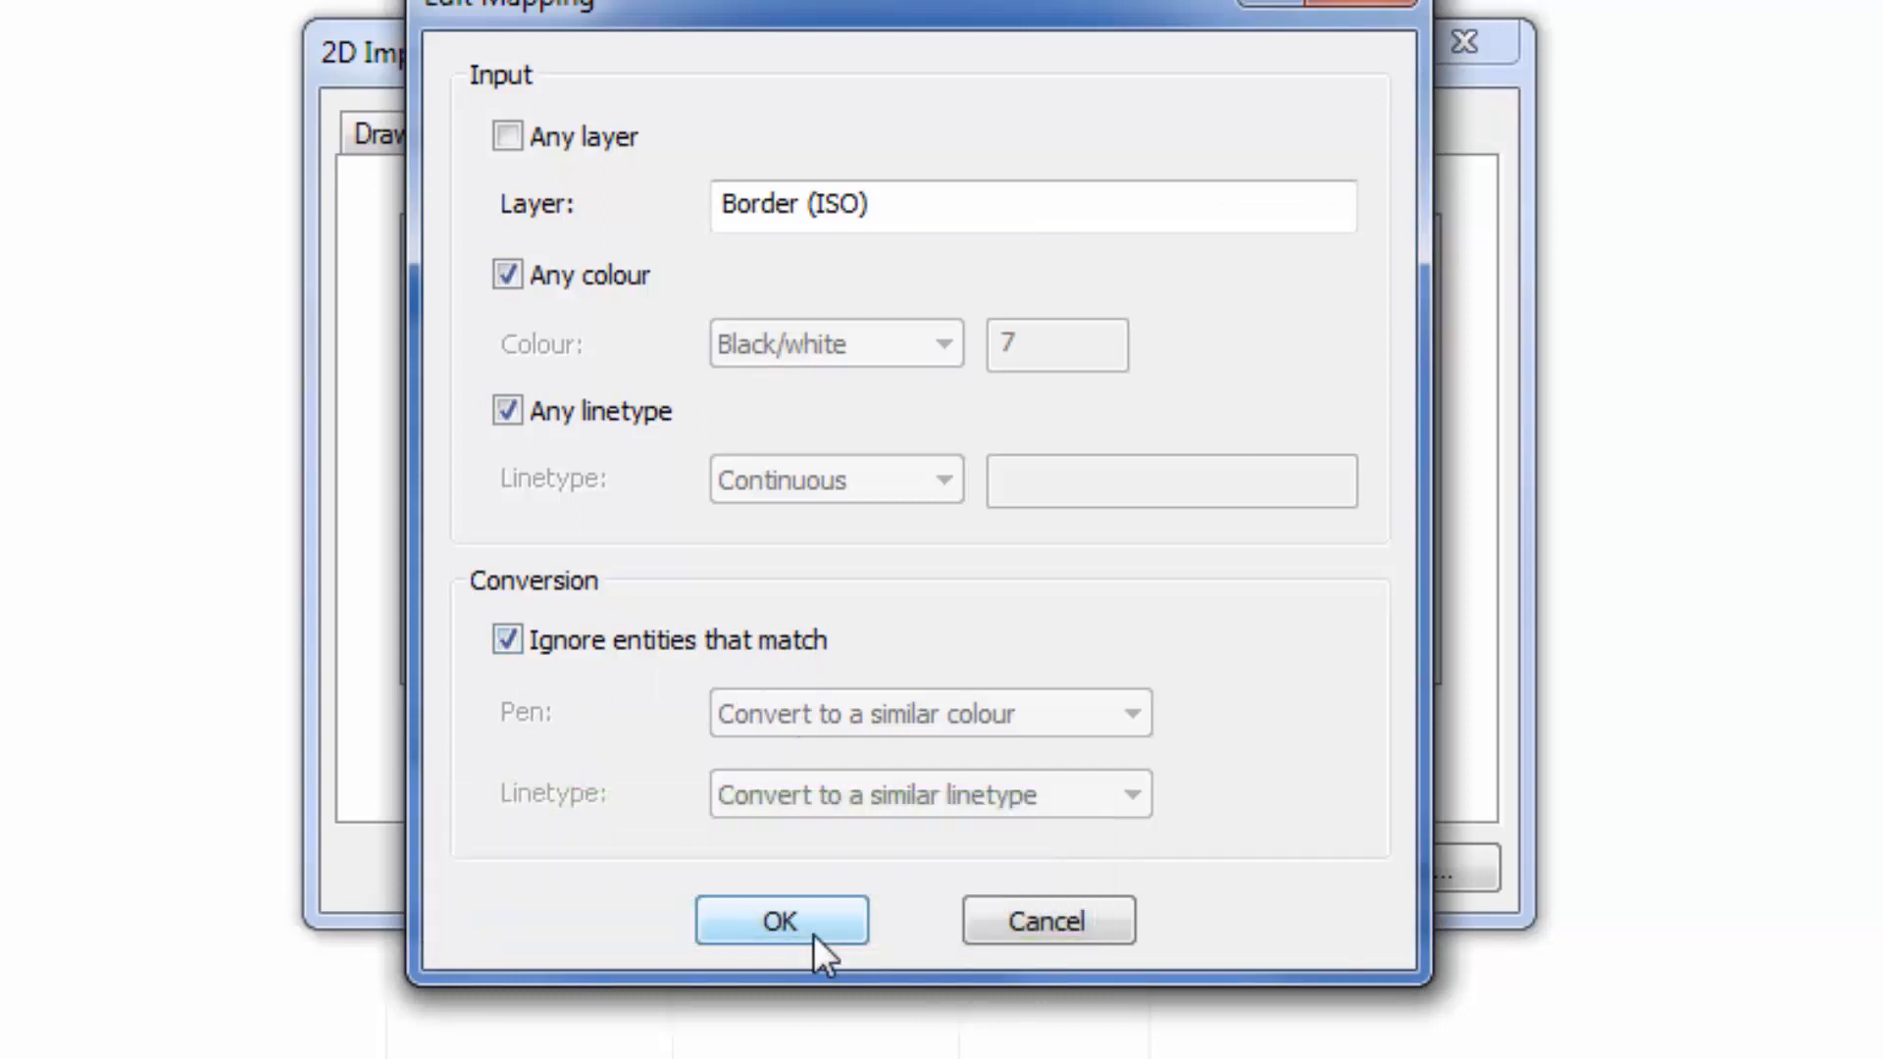
{"action": "left_click", "coordinate": [815, 915]}
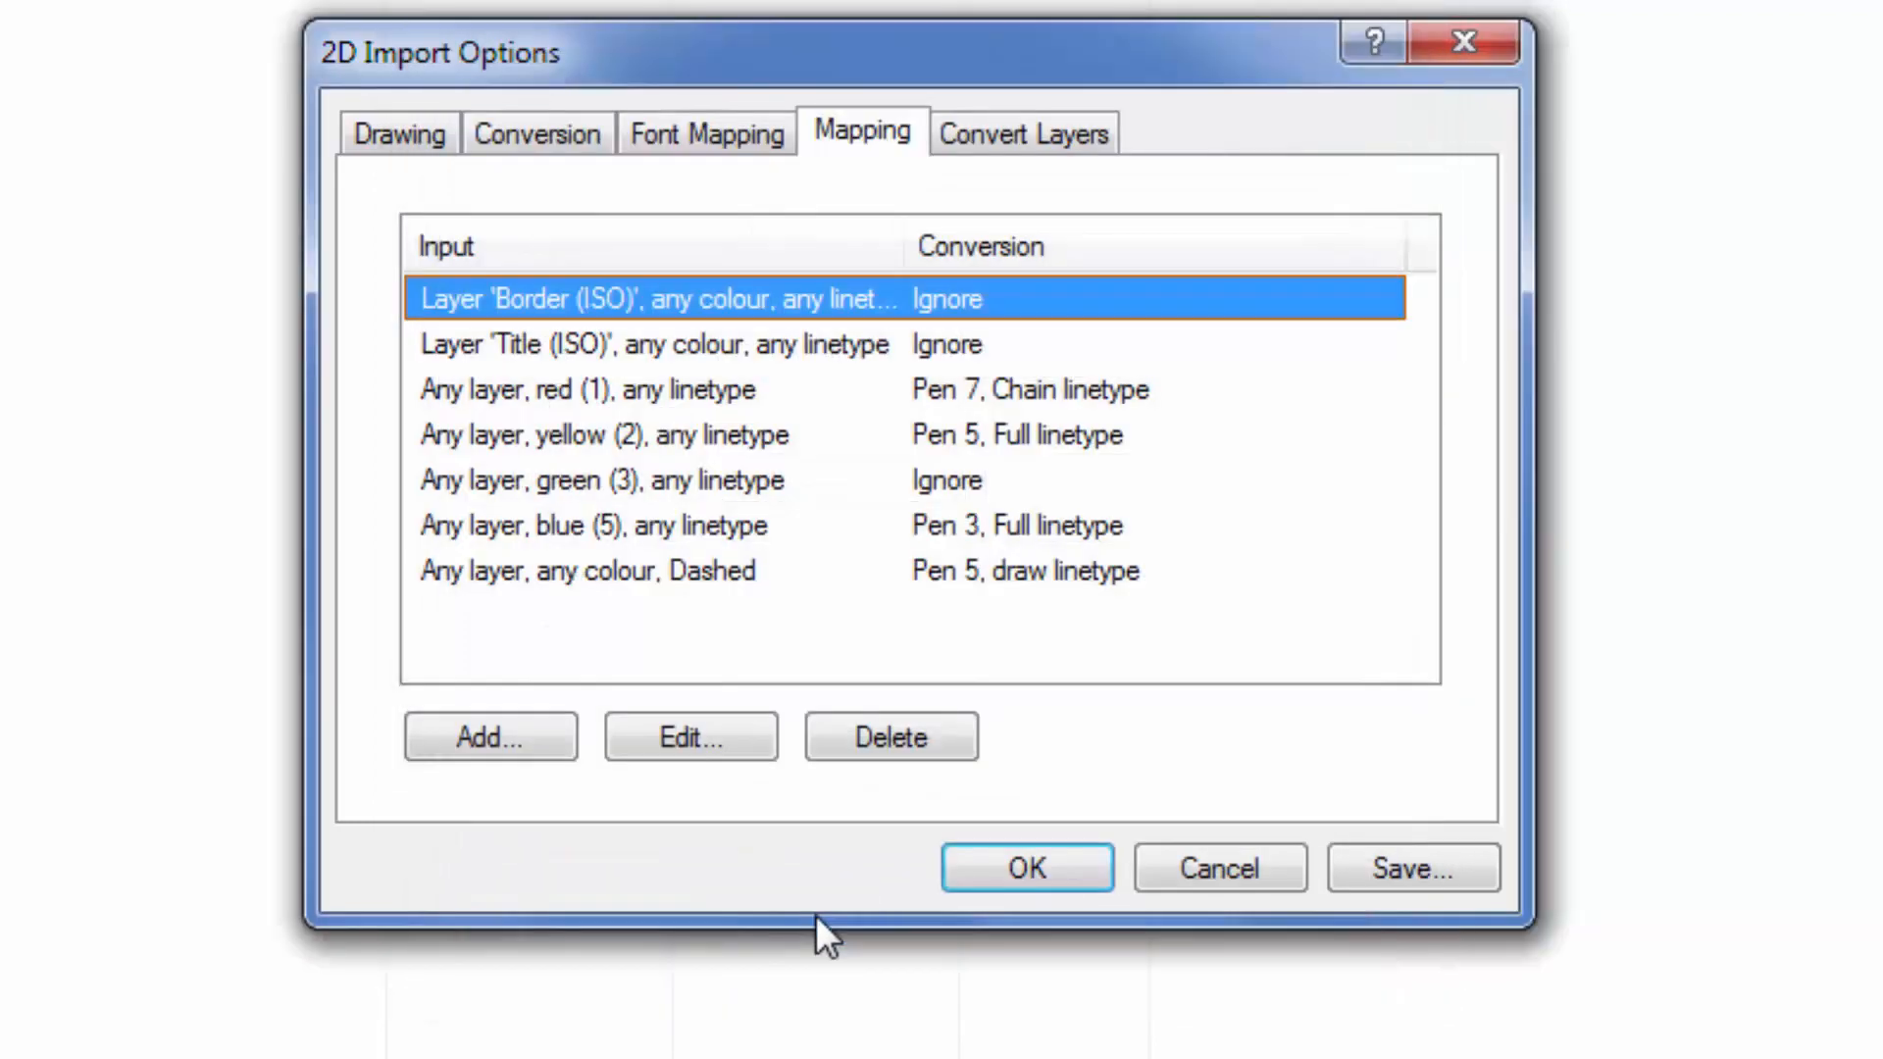
{"action": "double_click", "coordinate": [557, 345]}
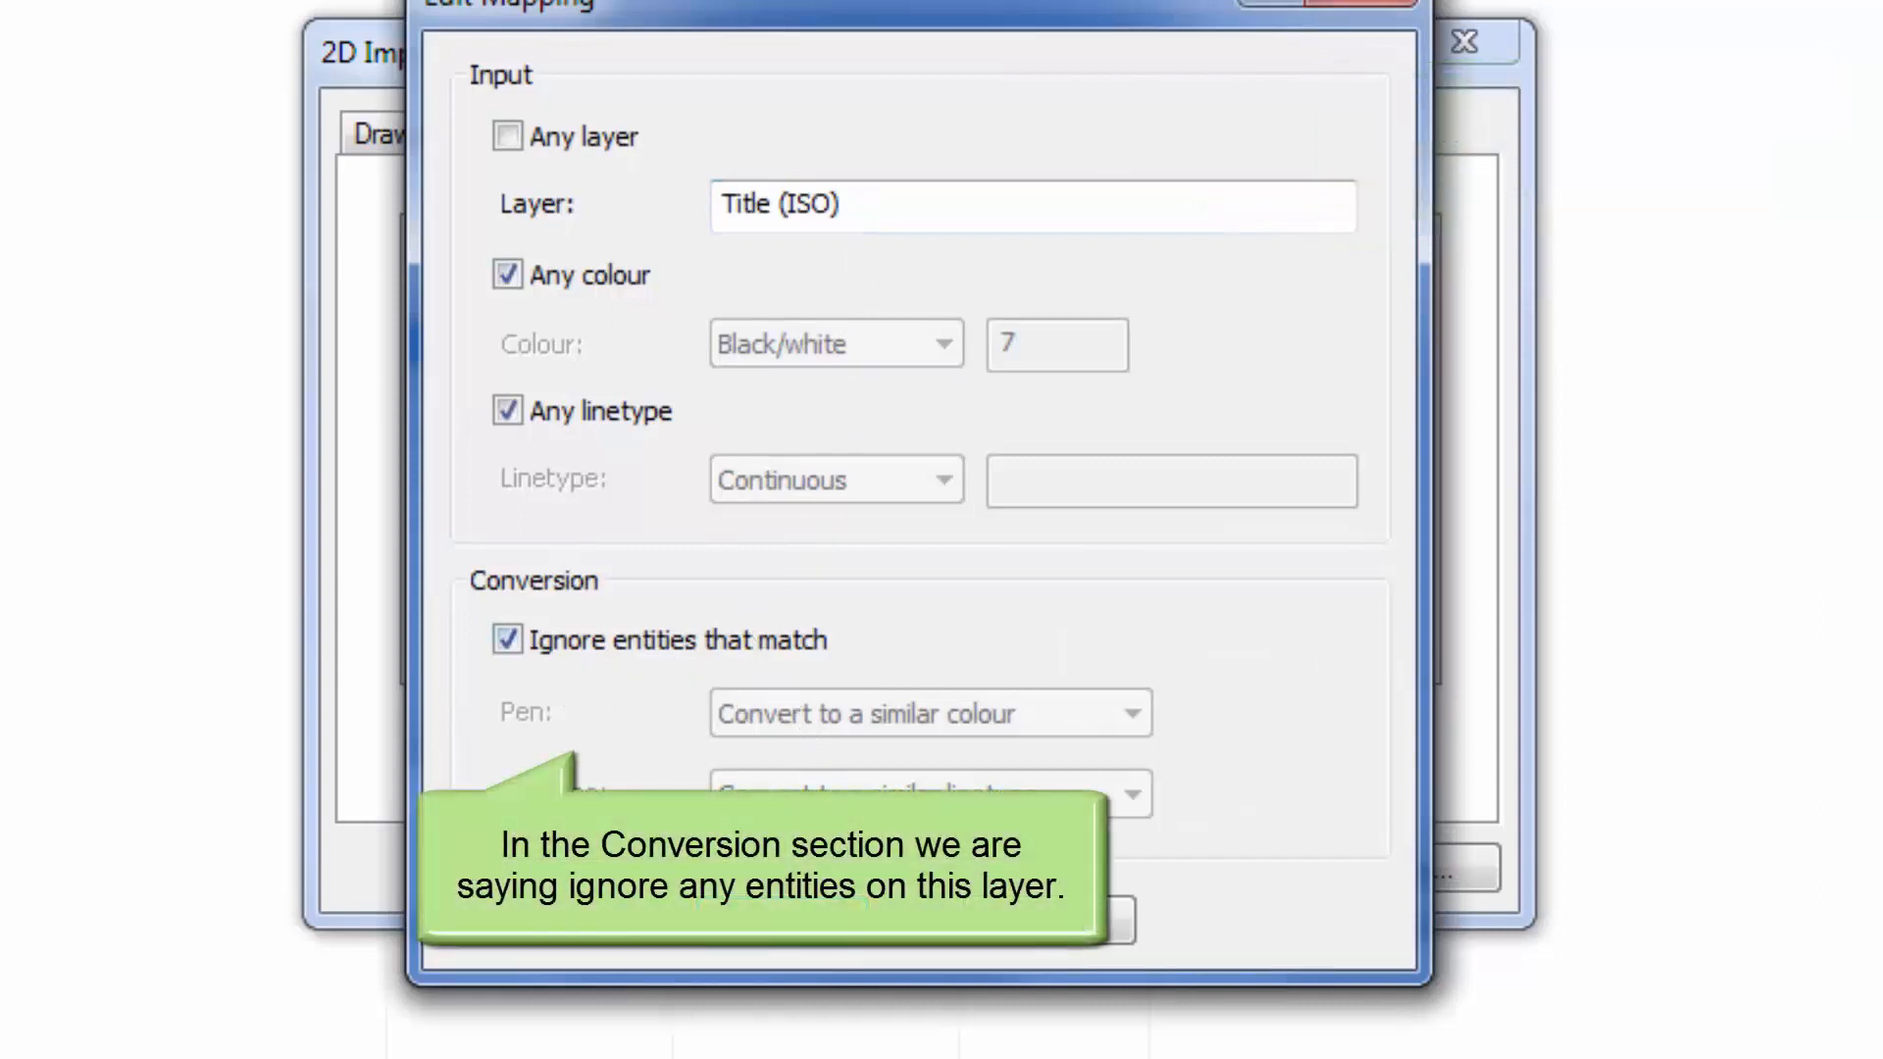
{"action": "left_click", "coordinate": [849, 932]}
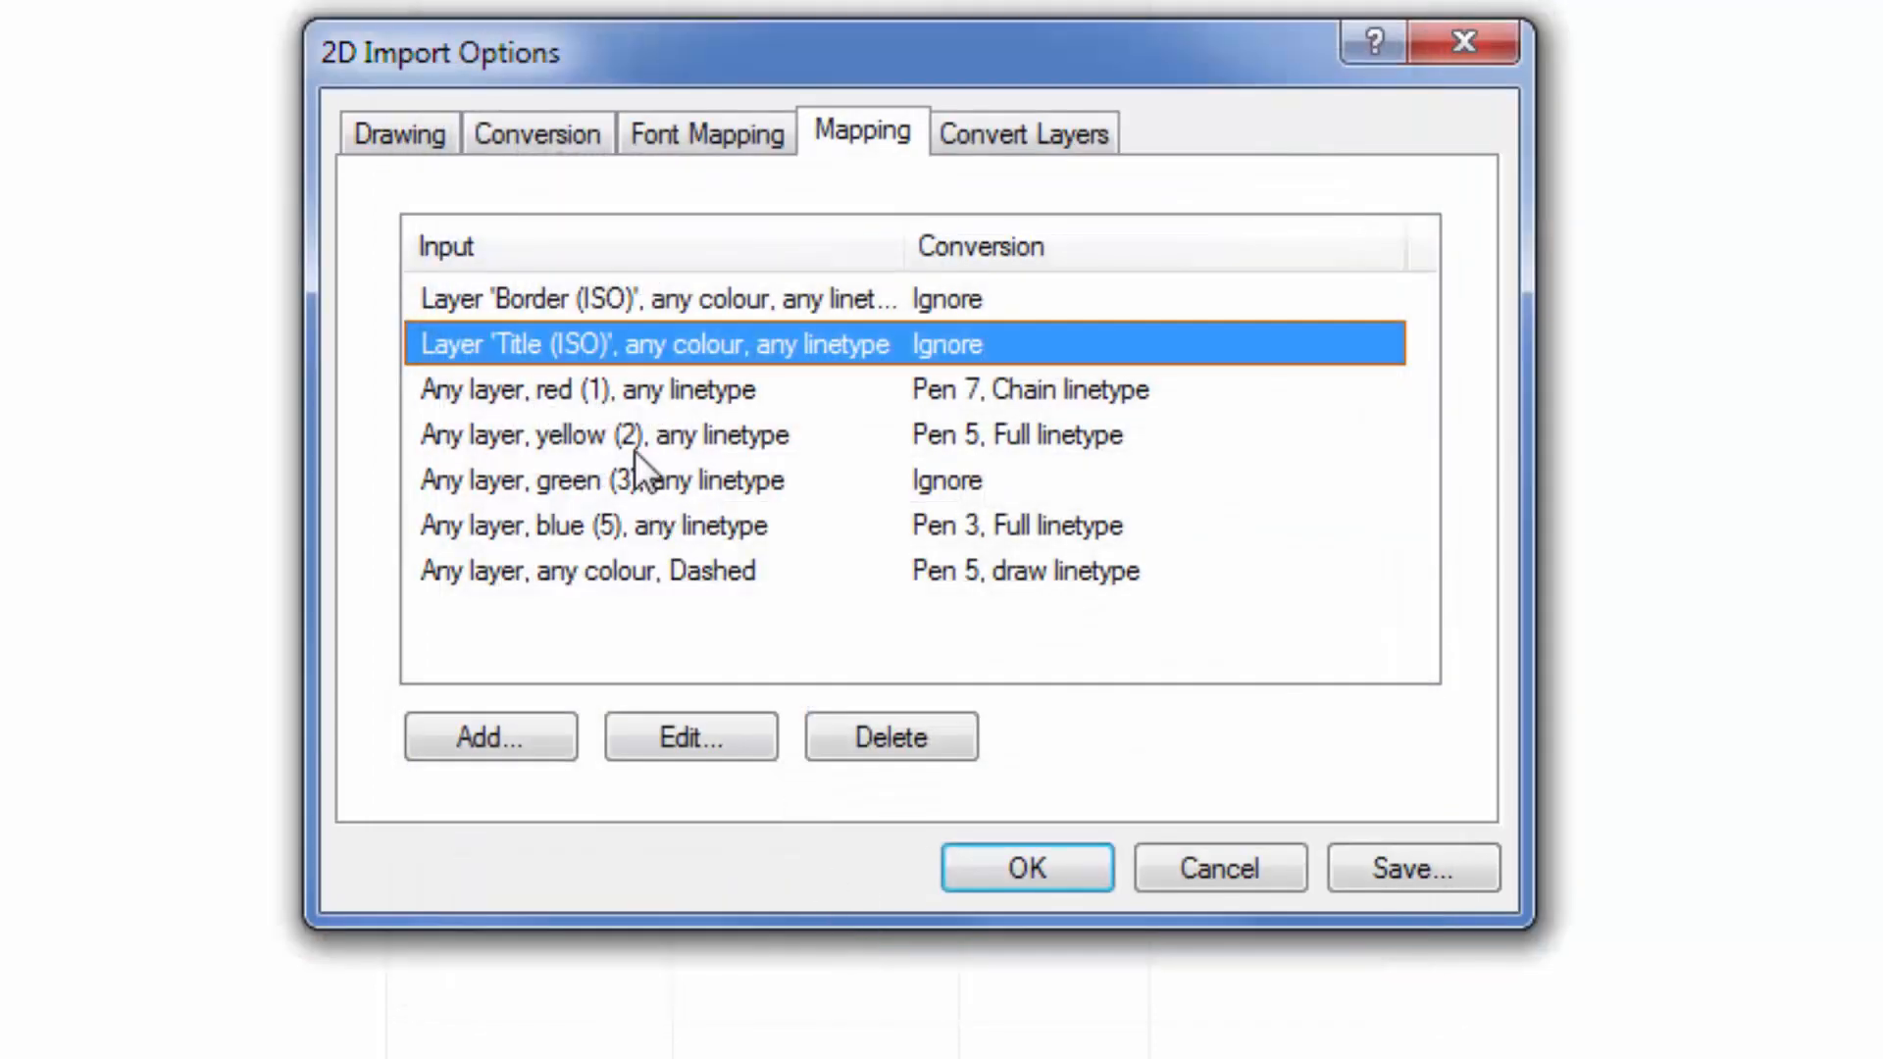
Review the input and conversion settings of the red and yellow colour mappings, keeping them as they are.
{"action": "double_click", "coordinate": [630, 388]}
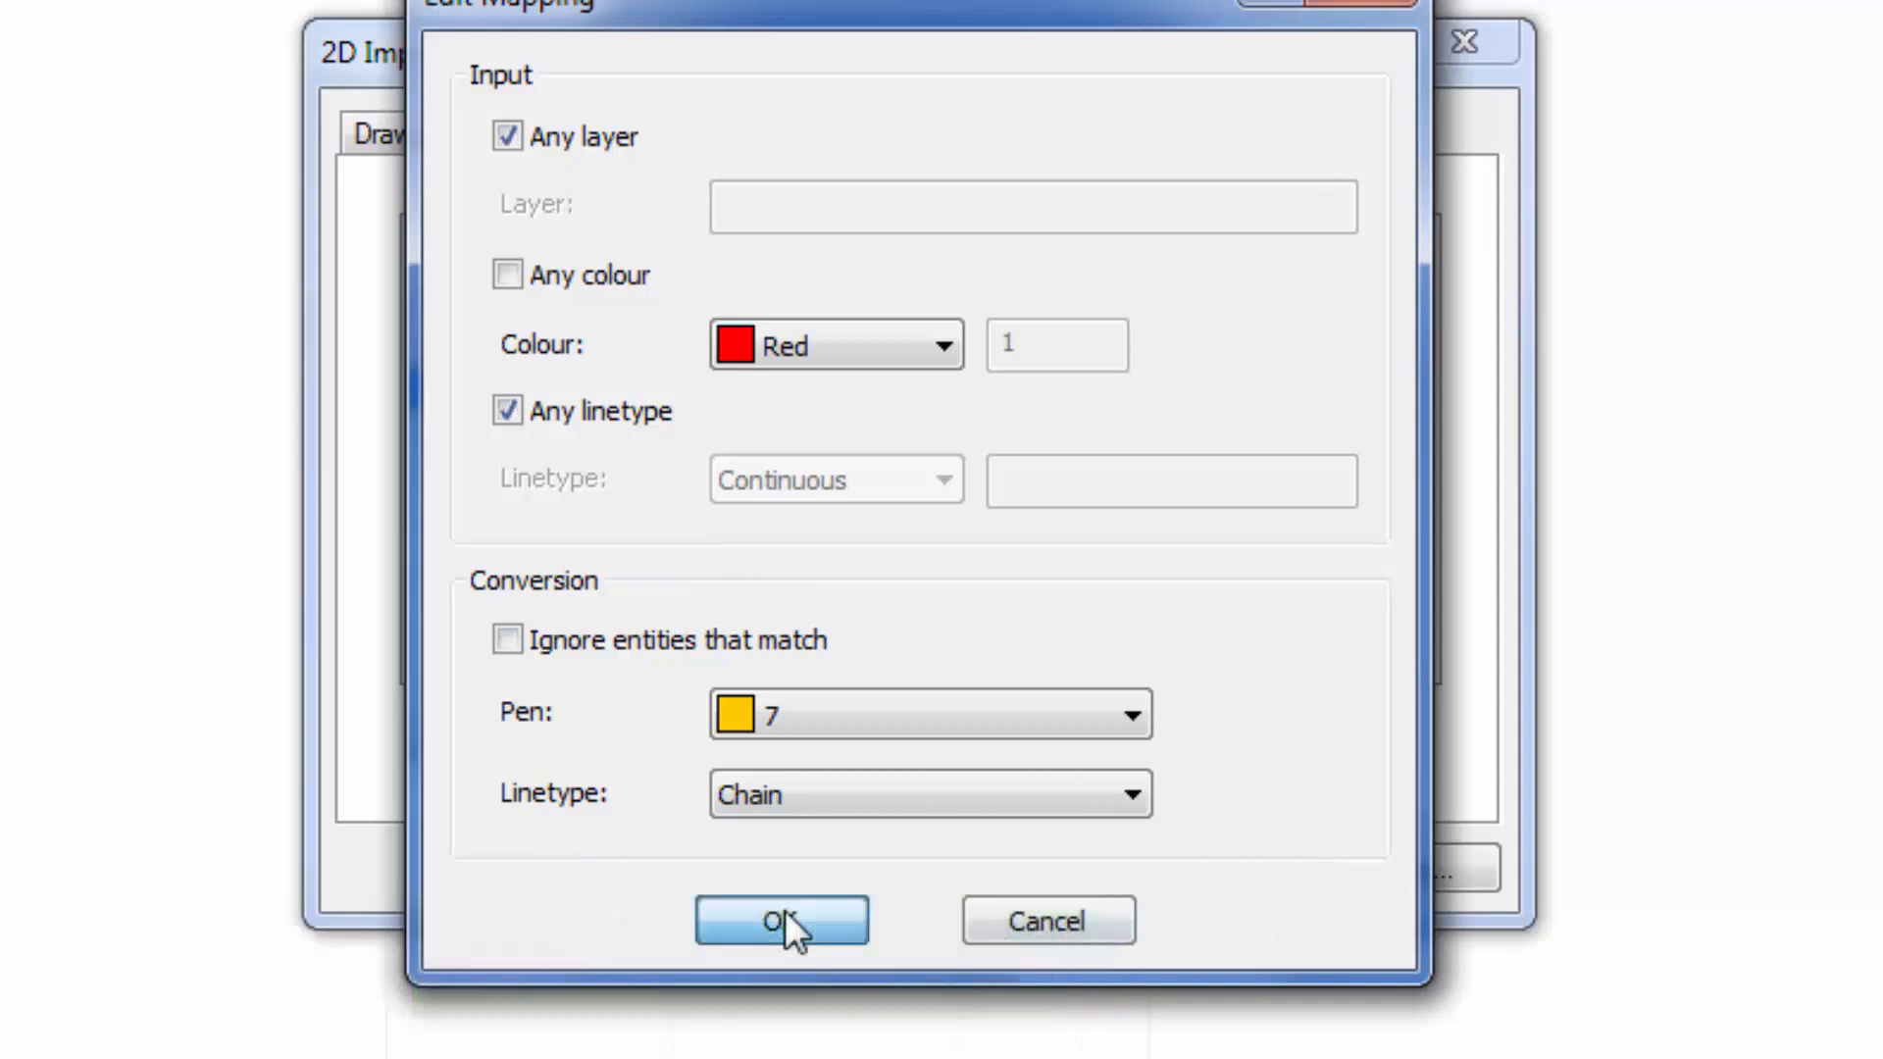
{"action": "left_click", "coordinate": [785, 914]}
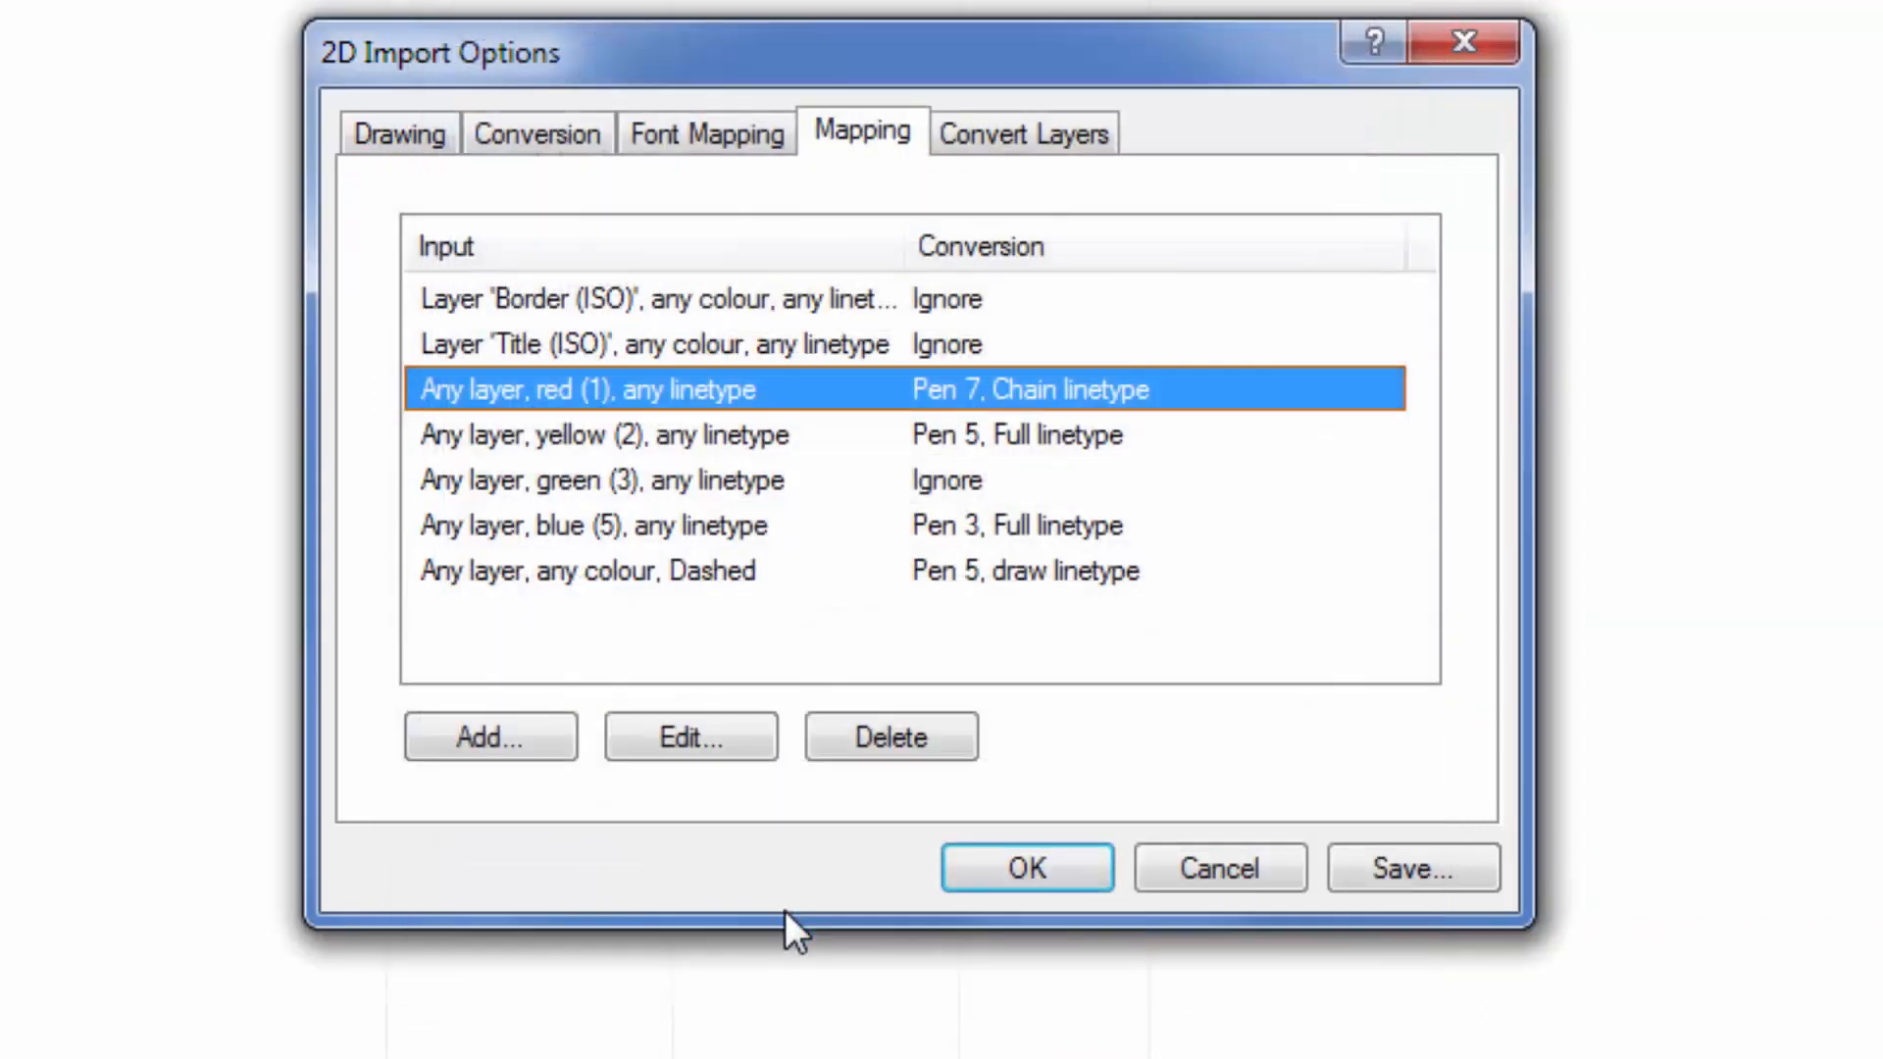
{"action": "double_click", "coordinate": [630, 436]}
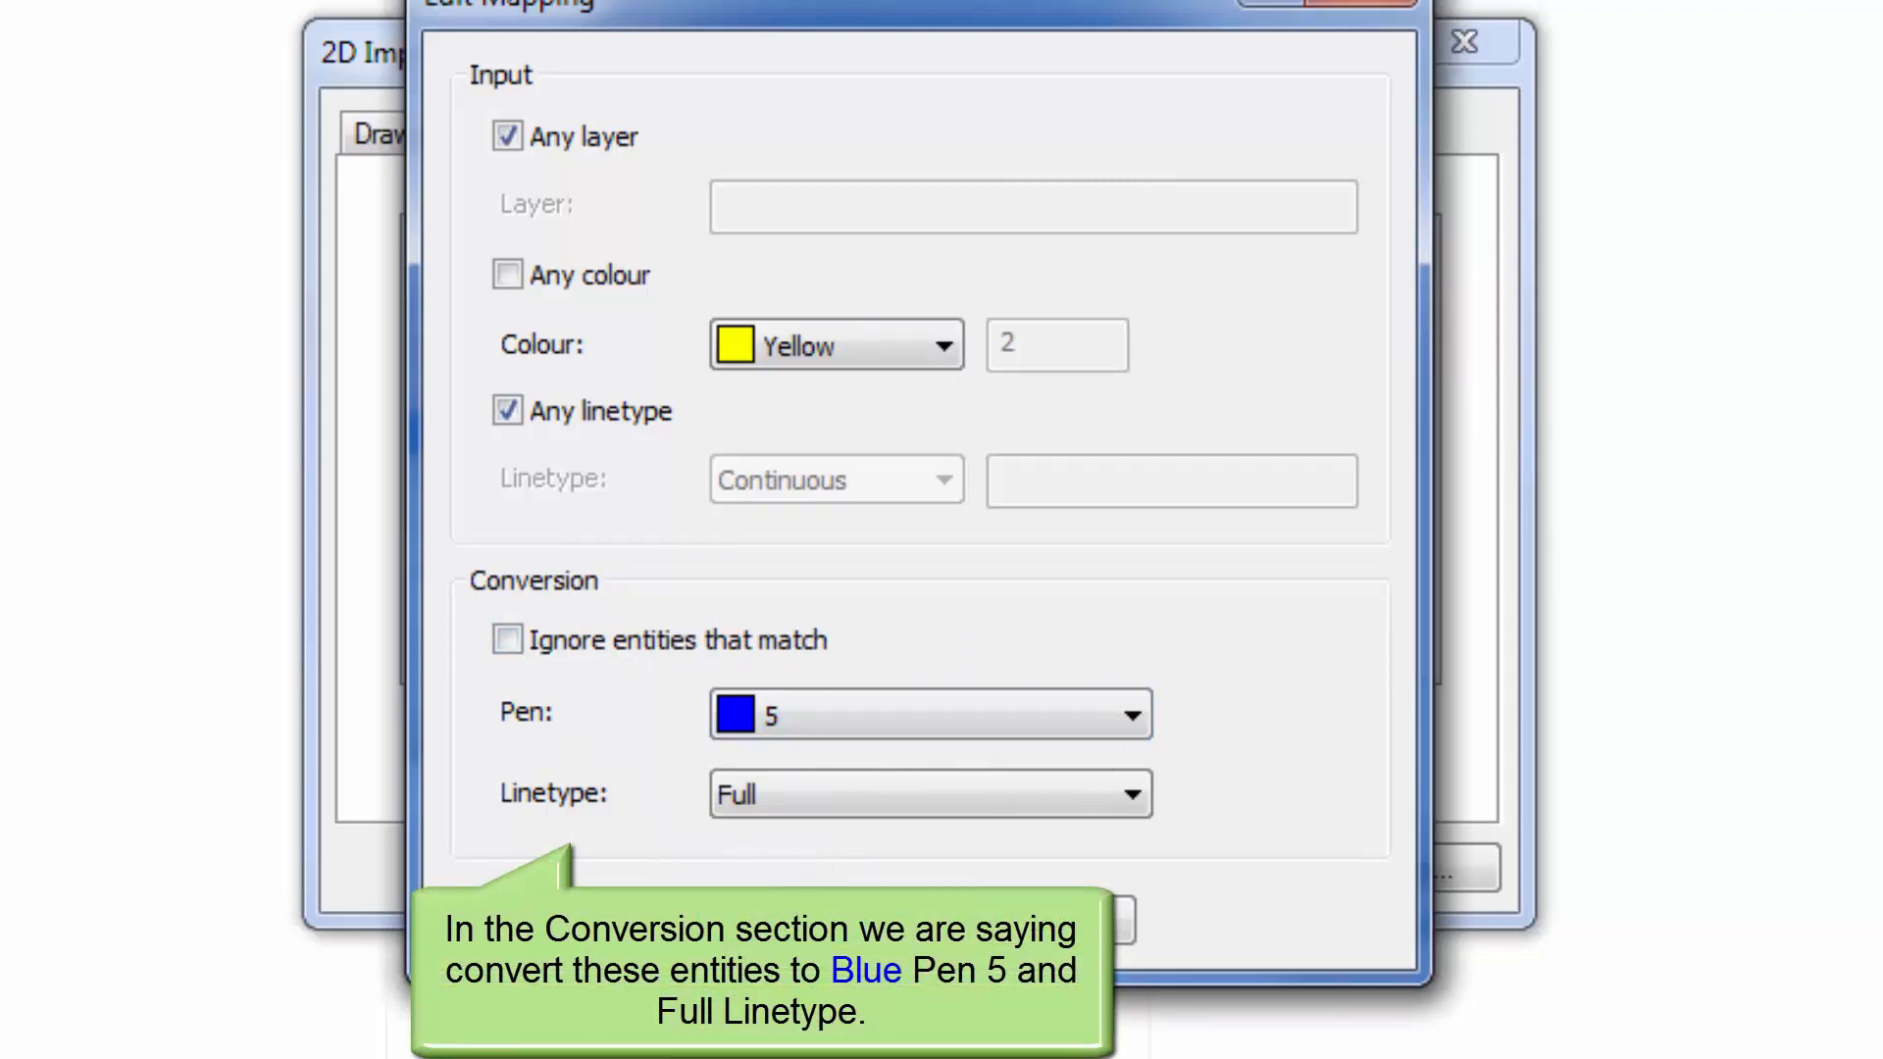
{"action": "left_click", "coordinate": [806, 914]}
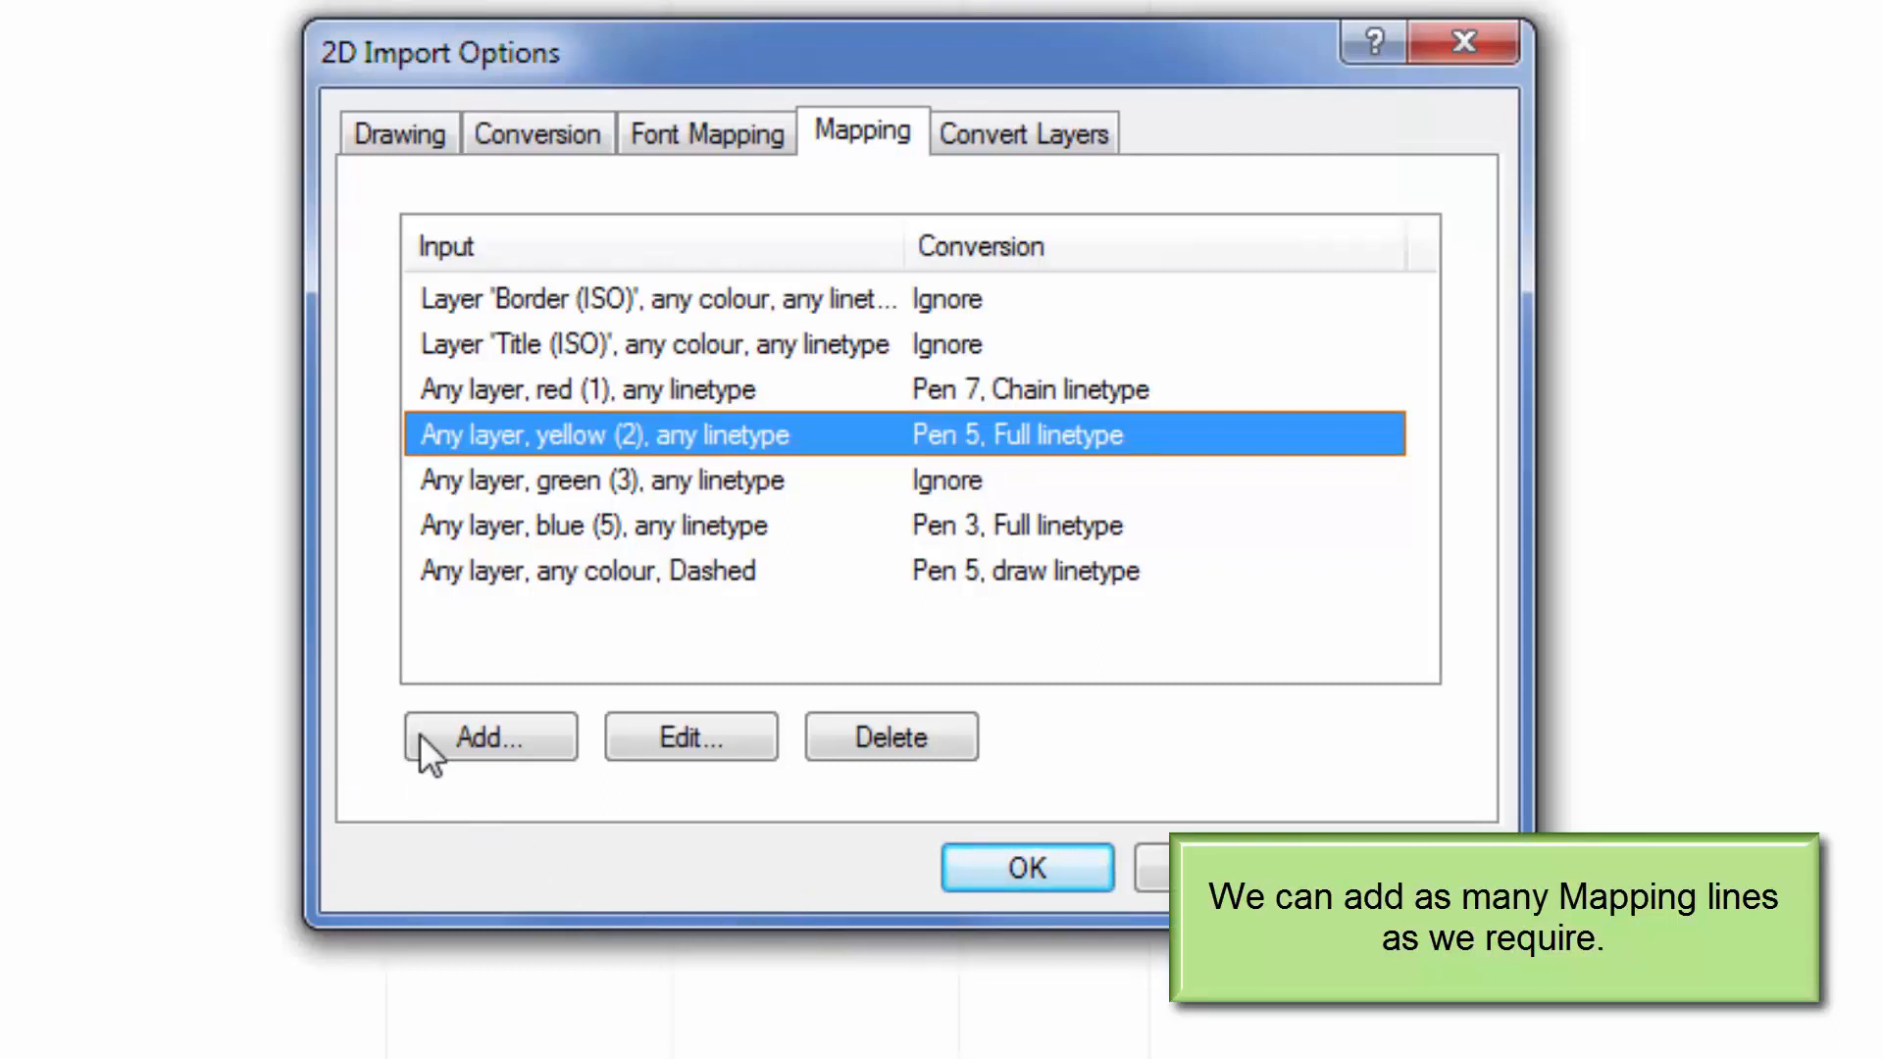
Add a mapping that converts cyan entities on any layer with any linetype to pen 6 with Dash linetype.
{"action": "left_click", "coordinate": [540, 742]}
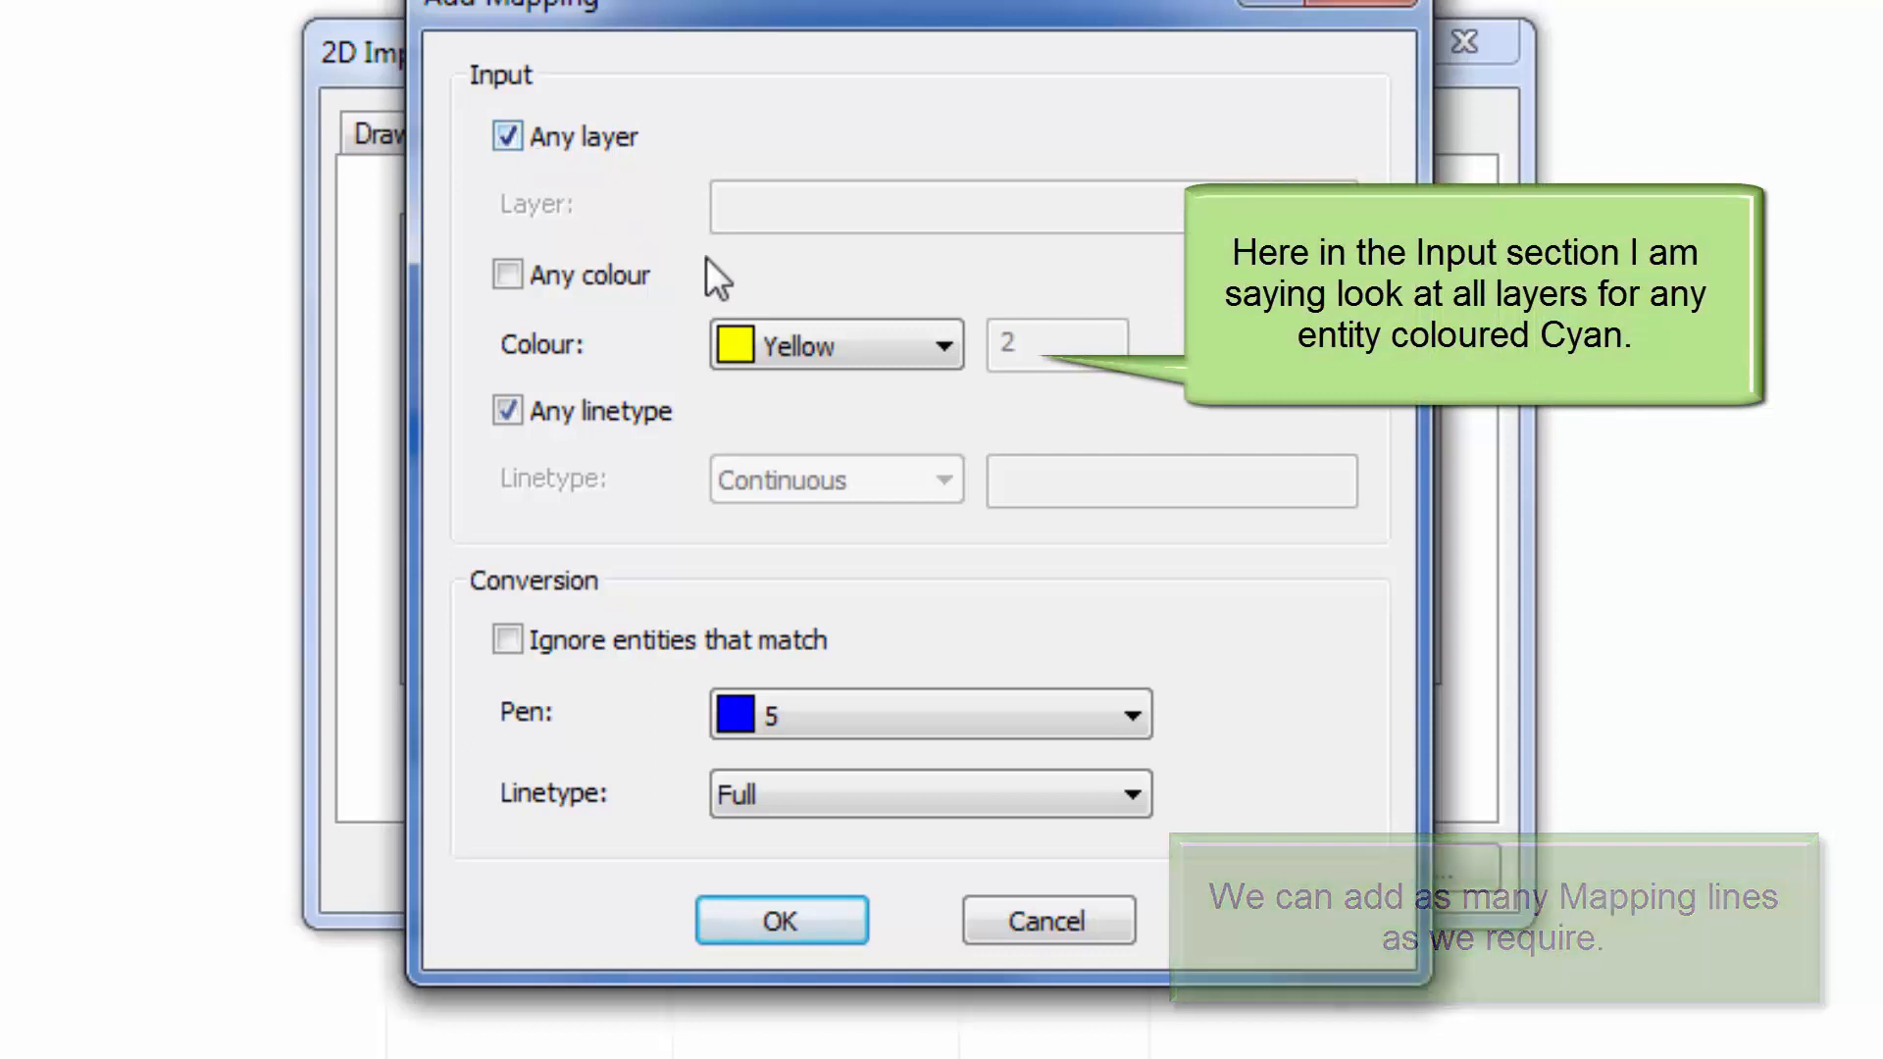
{"action": "left_click", "coordinate": [929, 347]}
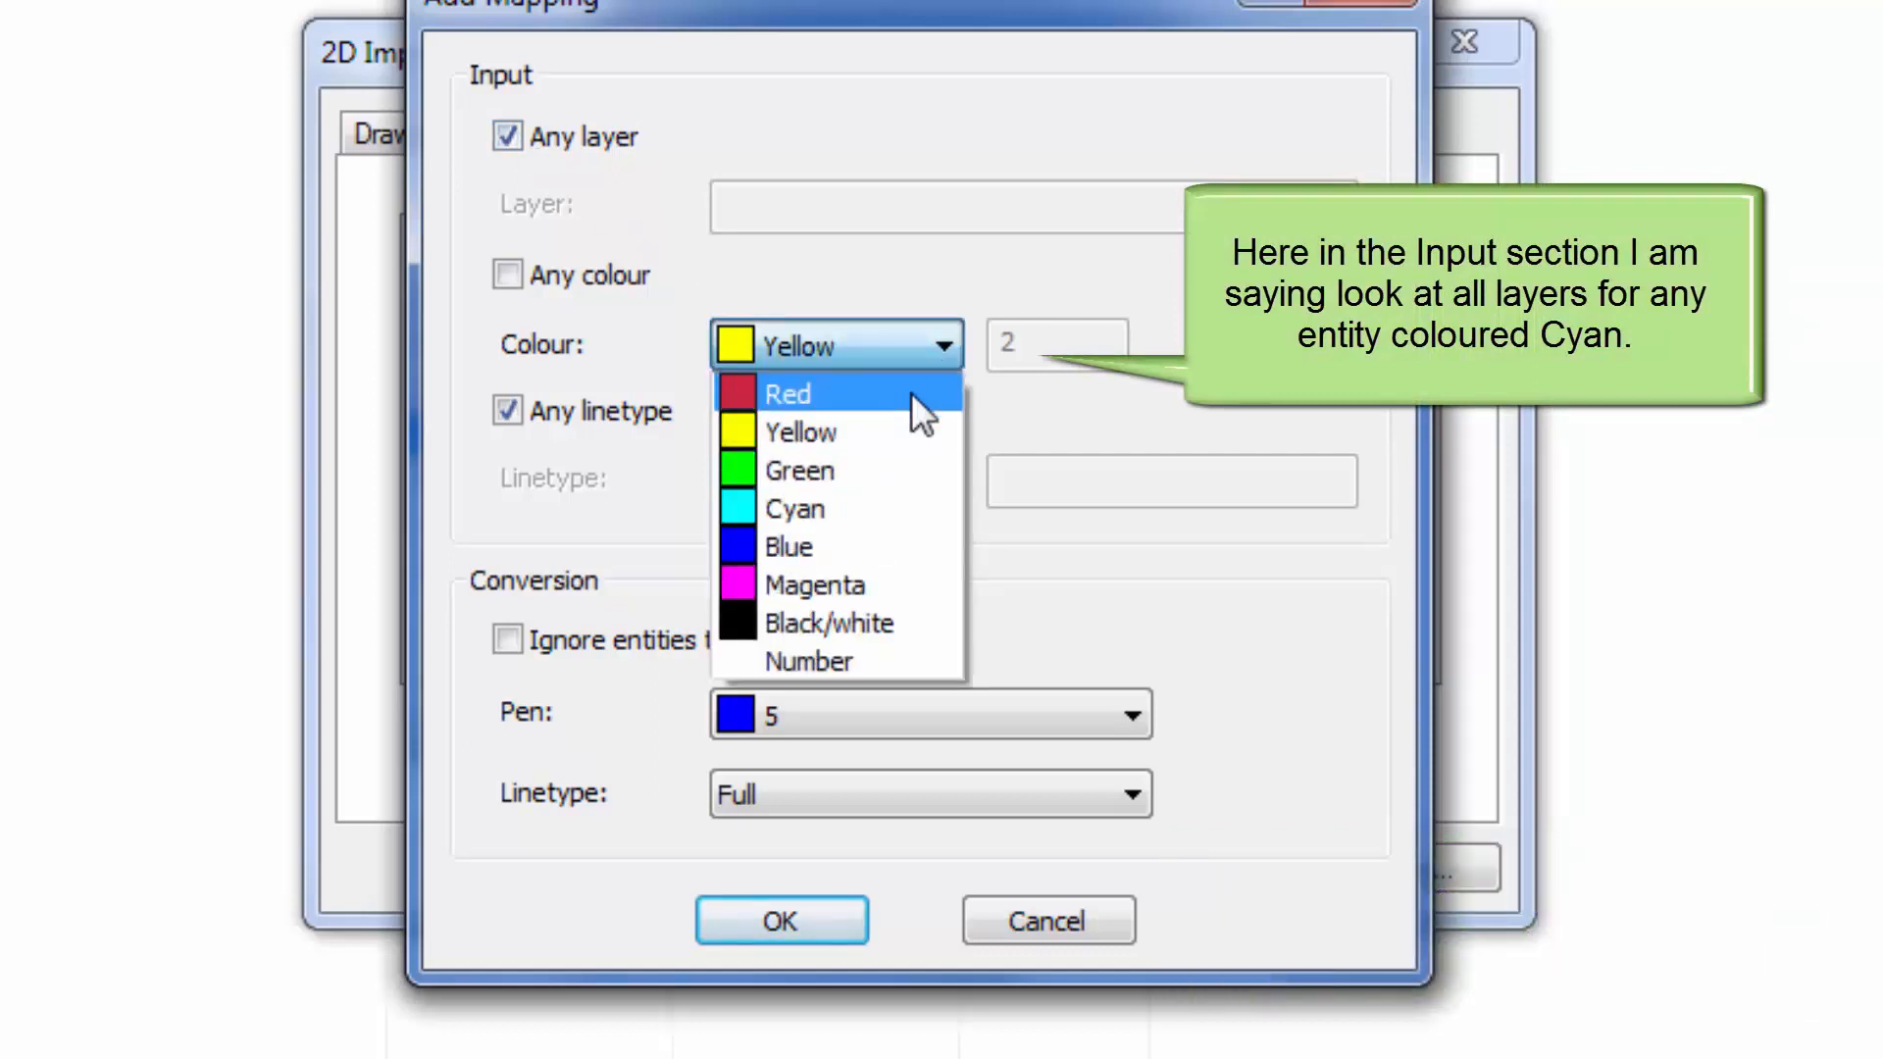
{"action": "left_click", "coordinate": [891, 494]}
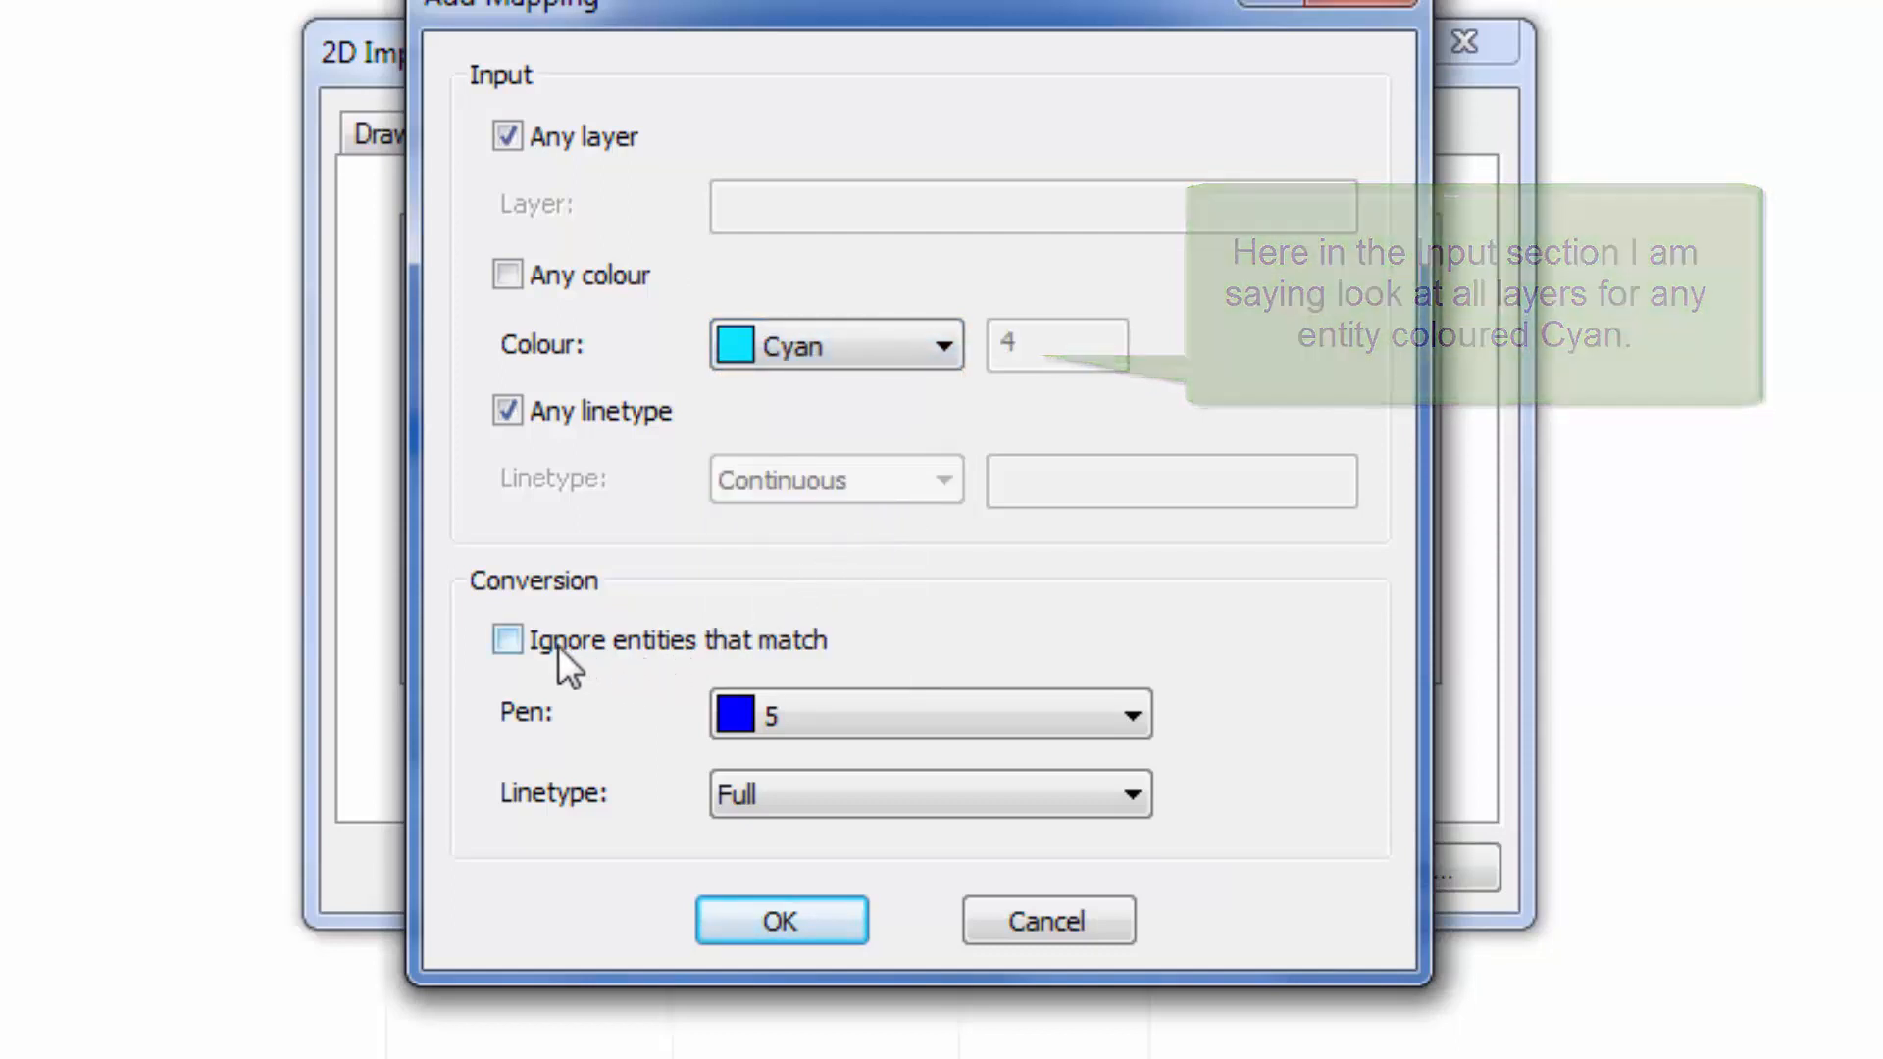
{"action": "left_click", "coordinate": [1071, 708]}
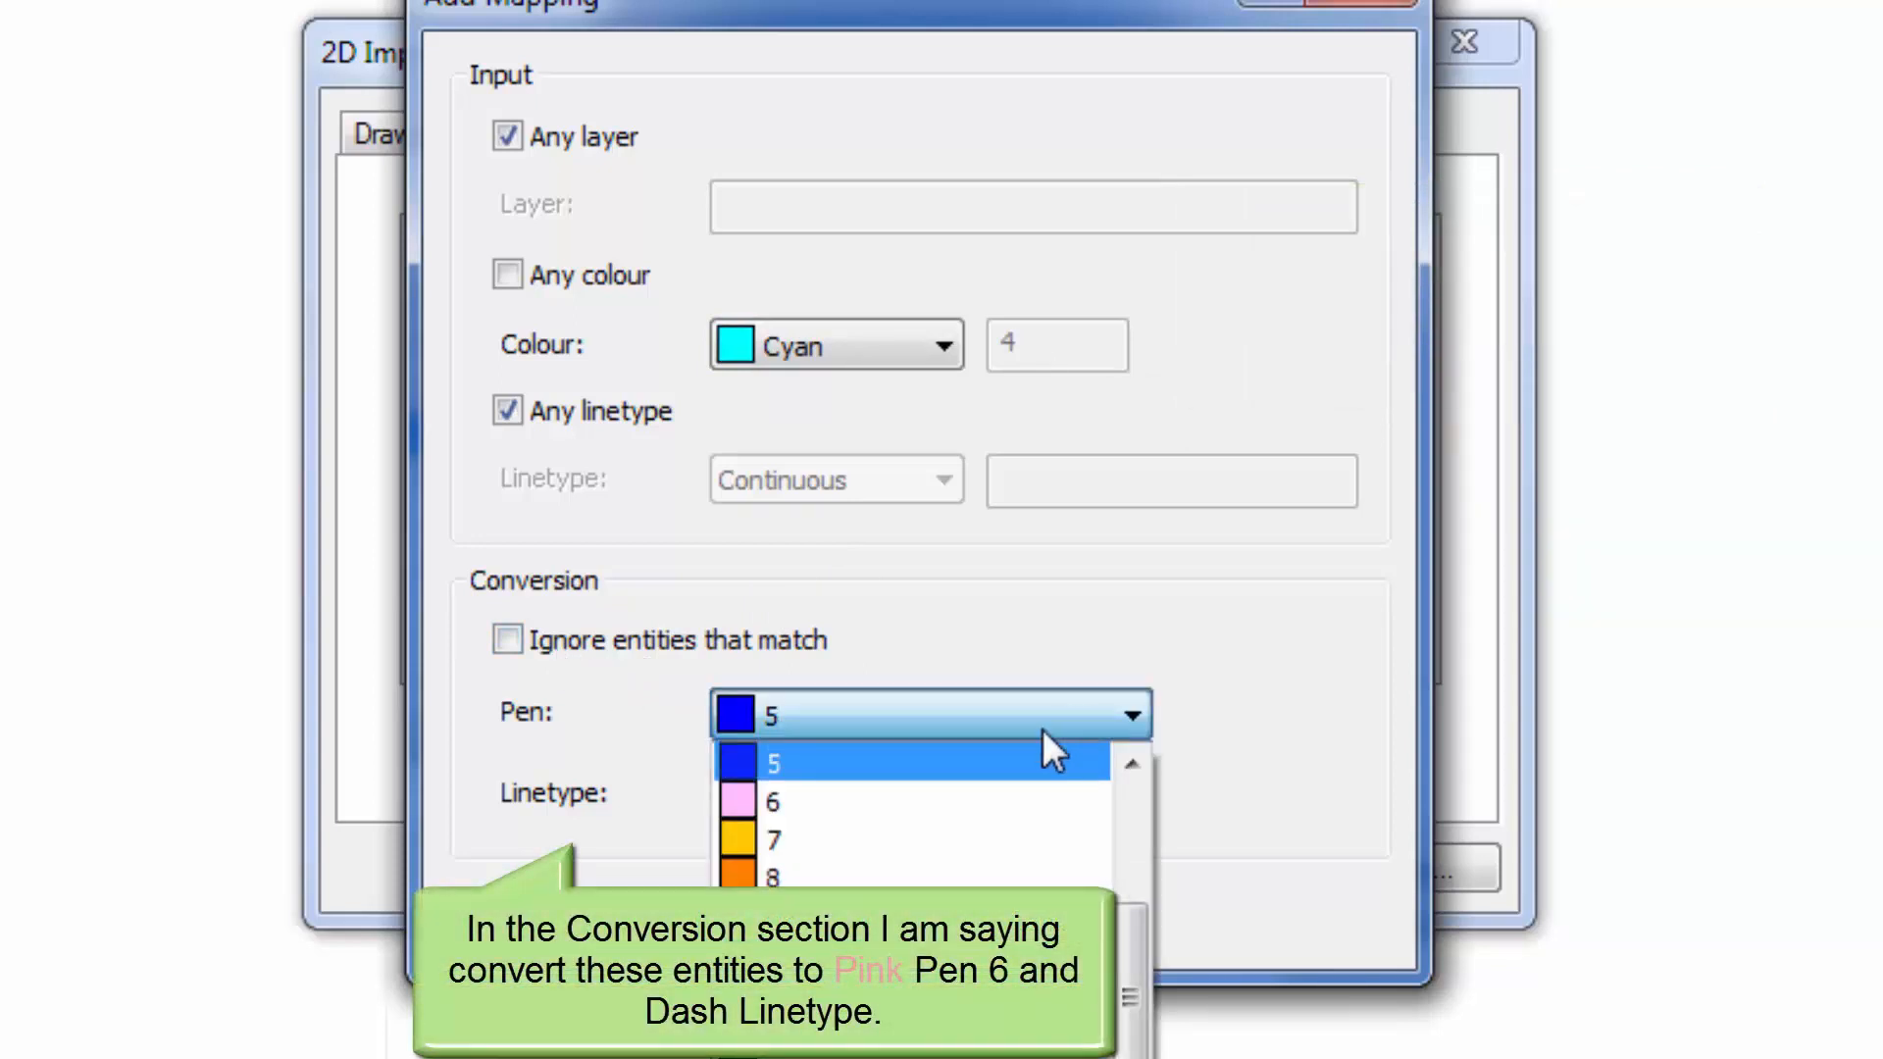
{"action": "left_click", "coordinate": [896, 800]}
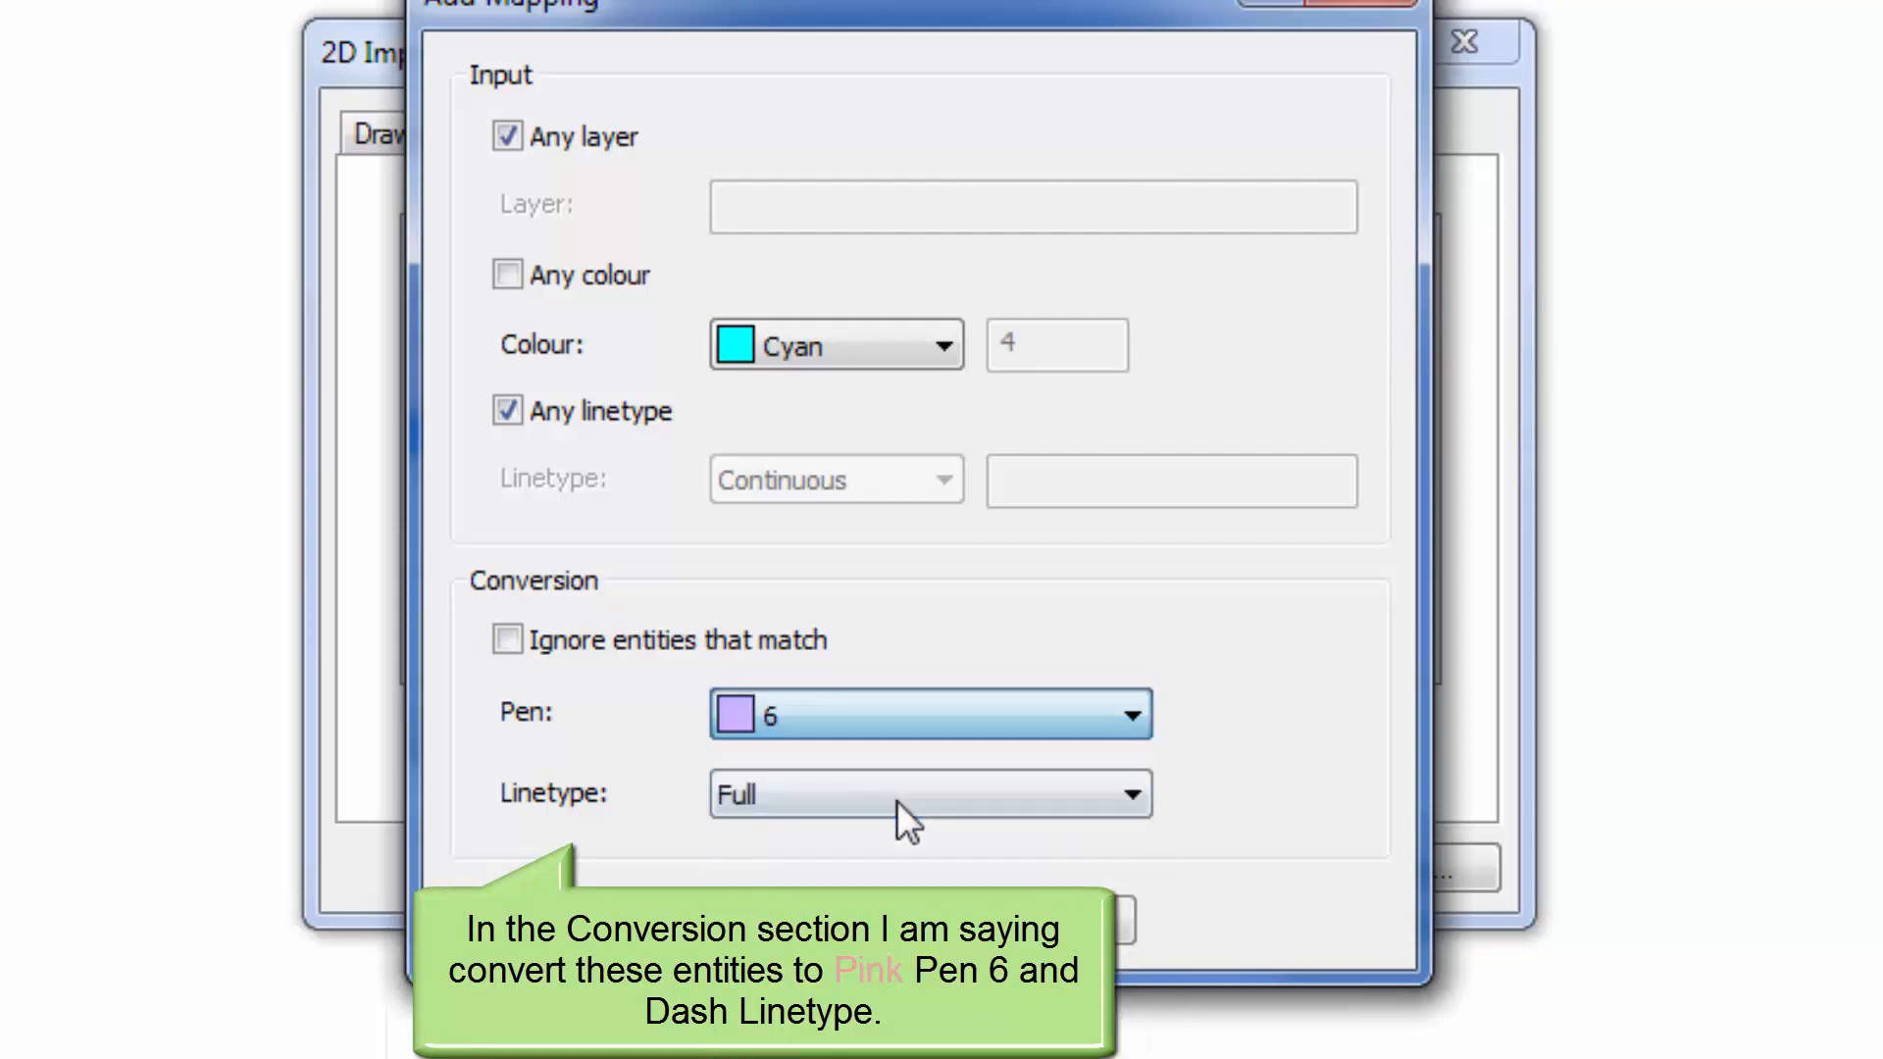
{"action": "left_click", "coordinate": [902, 800]}
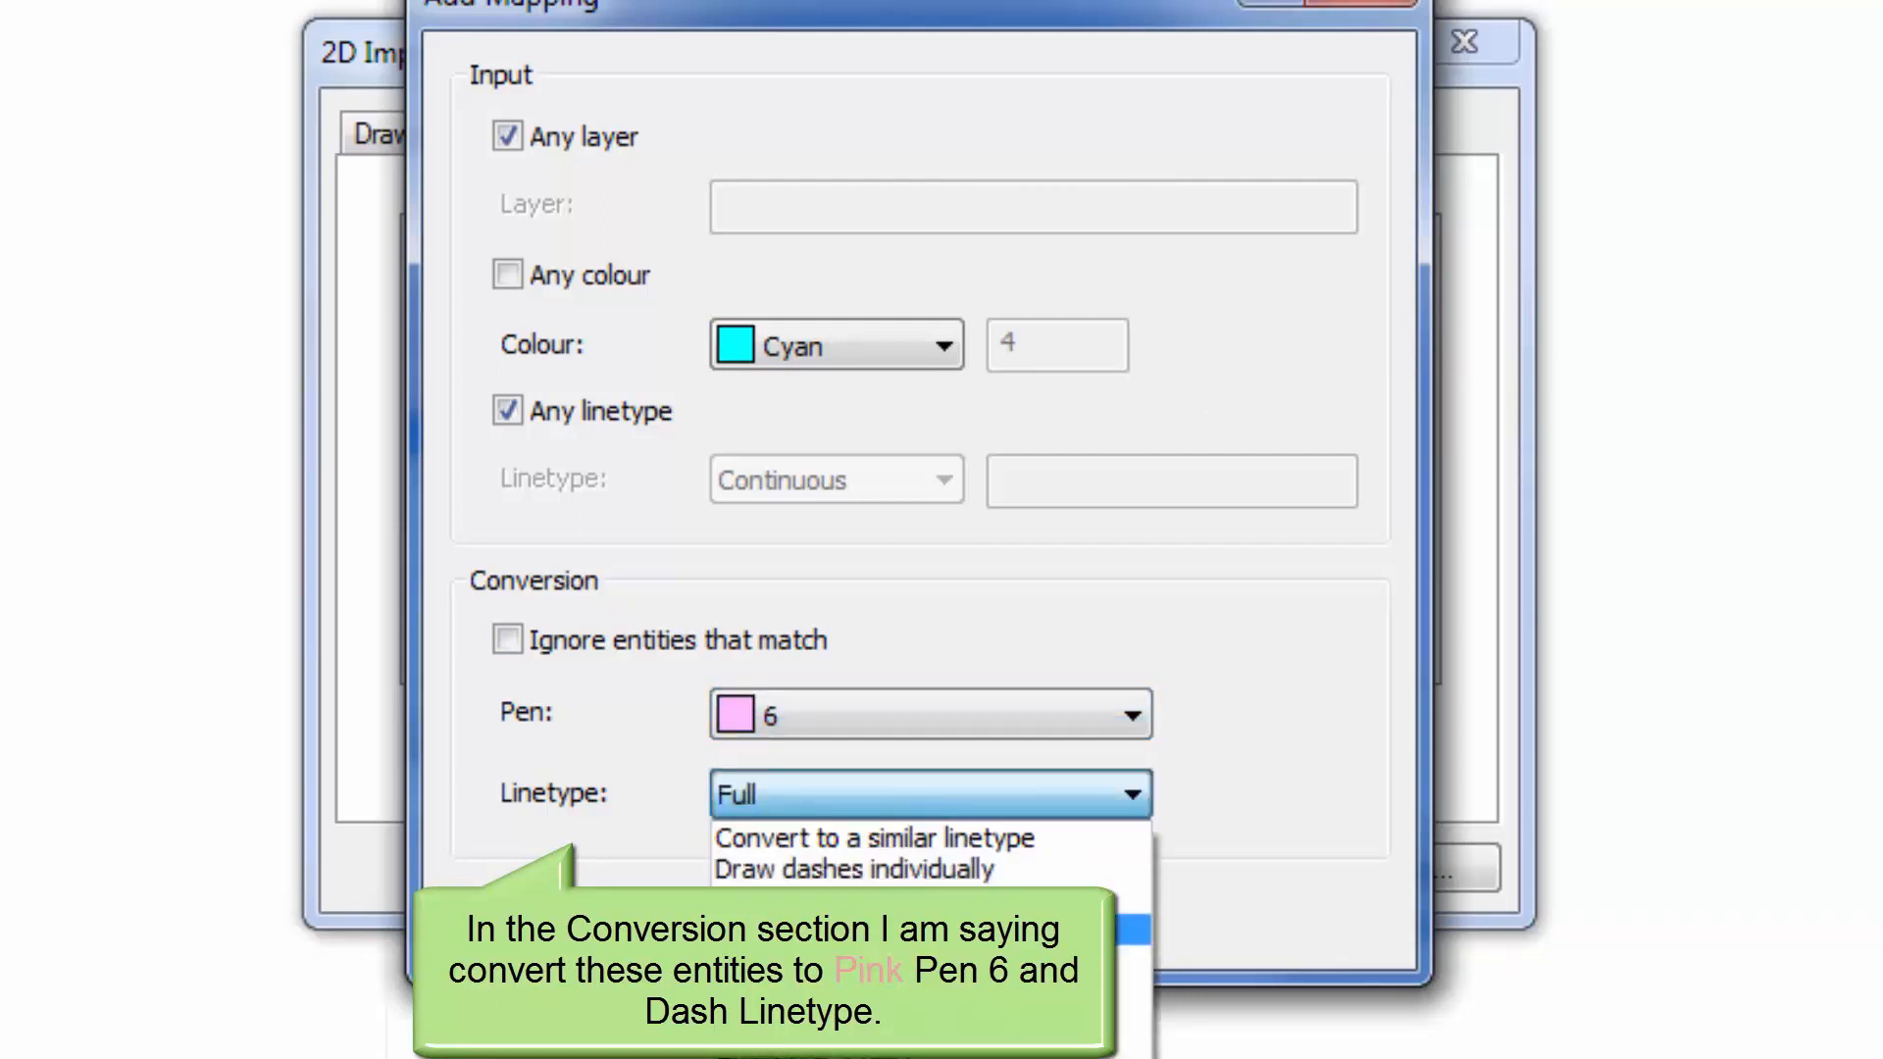
{"action": "left_click", "coordinate": [785, 929]}
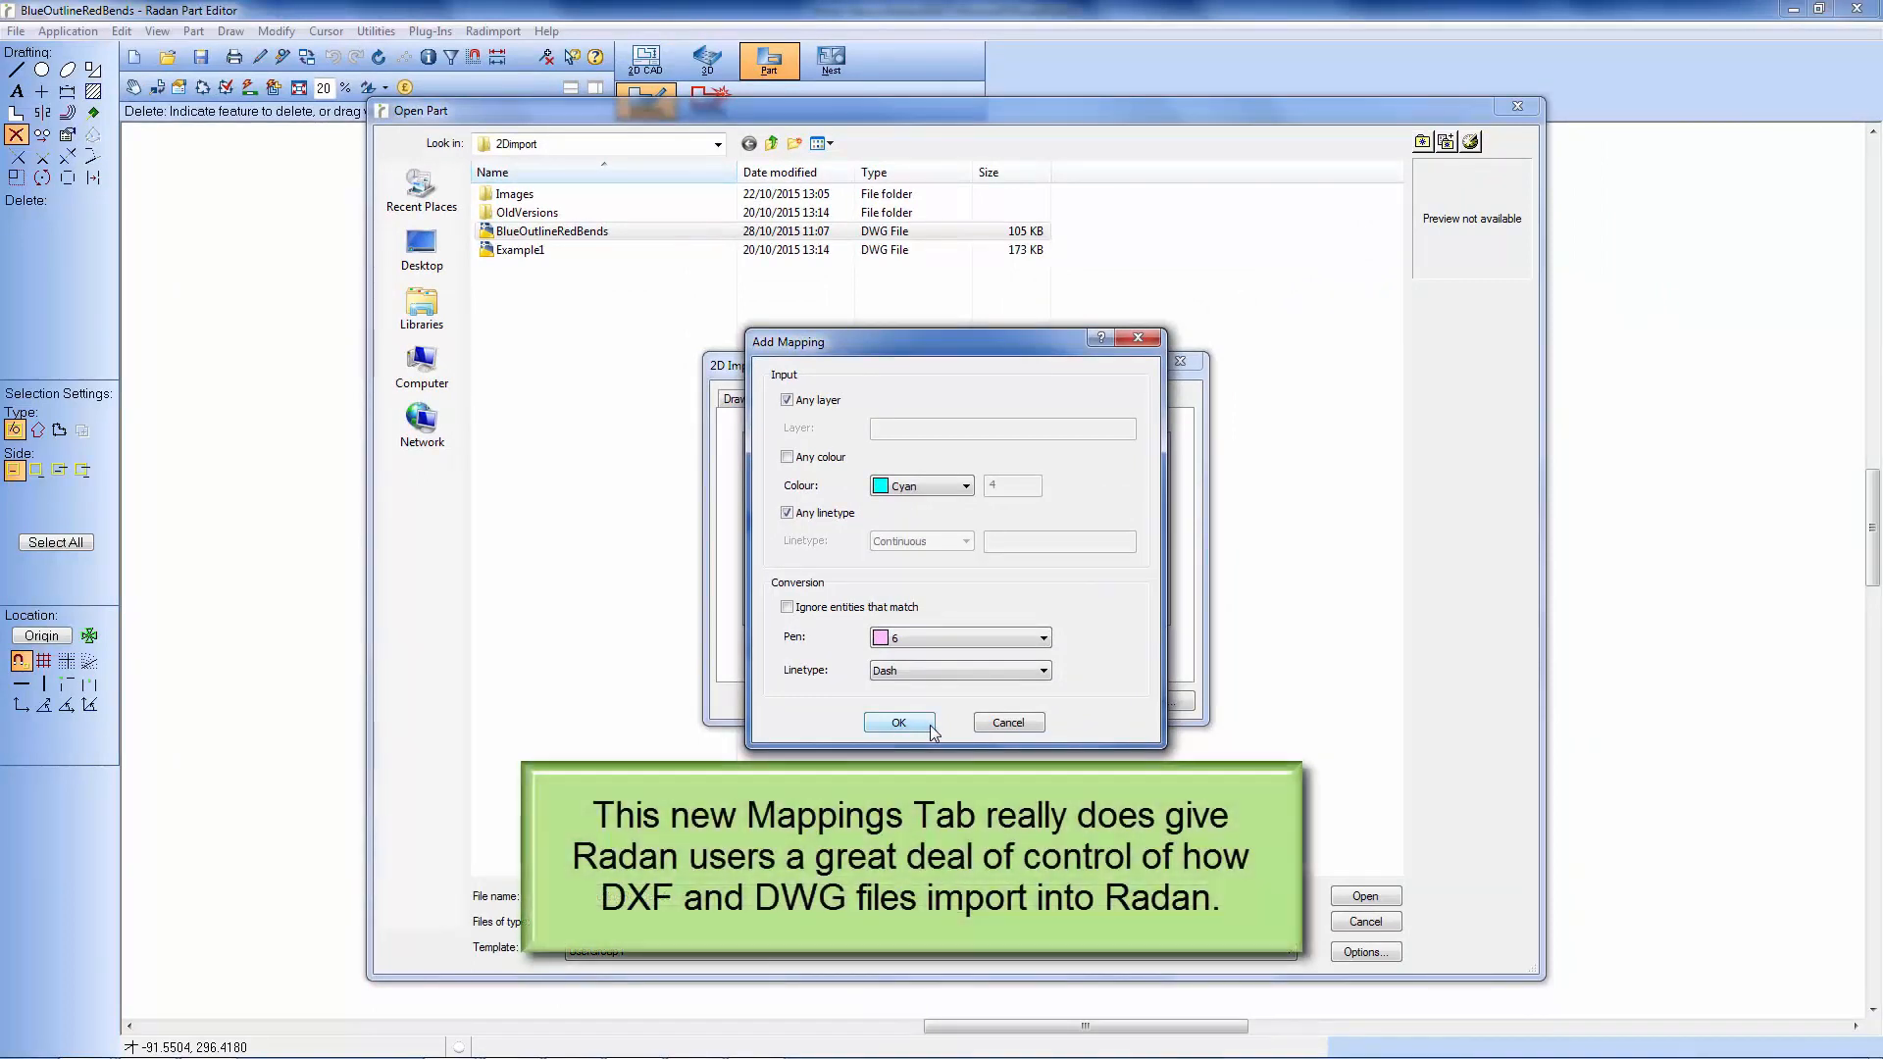
{"action": "left_click", "coordinate": [929, 726]}
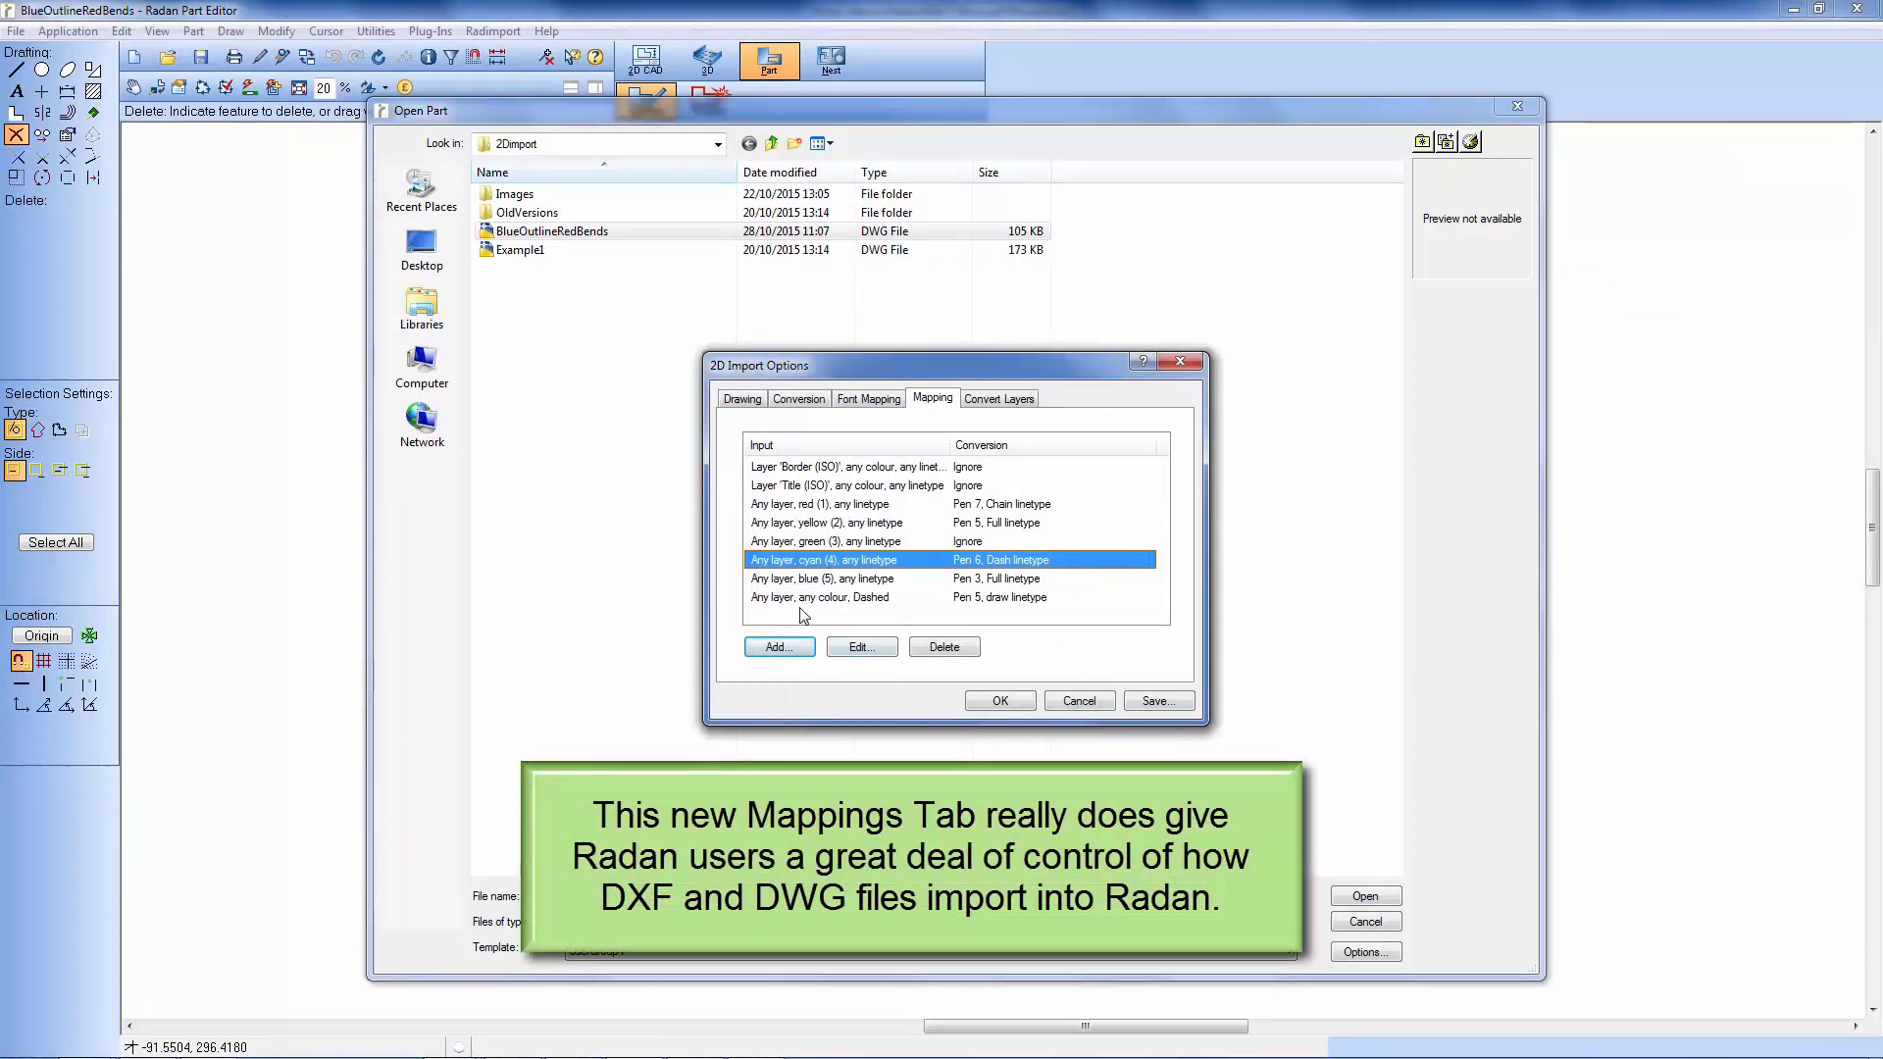
{"action": "mouse_move", "coordinate": [883, 610]}
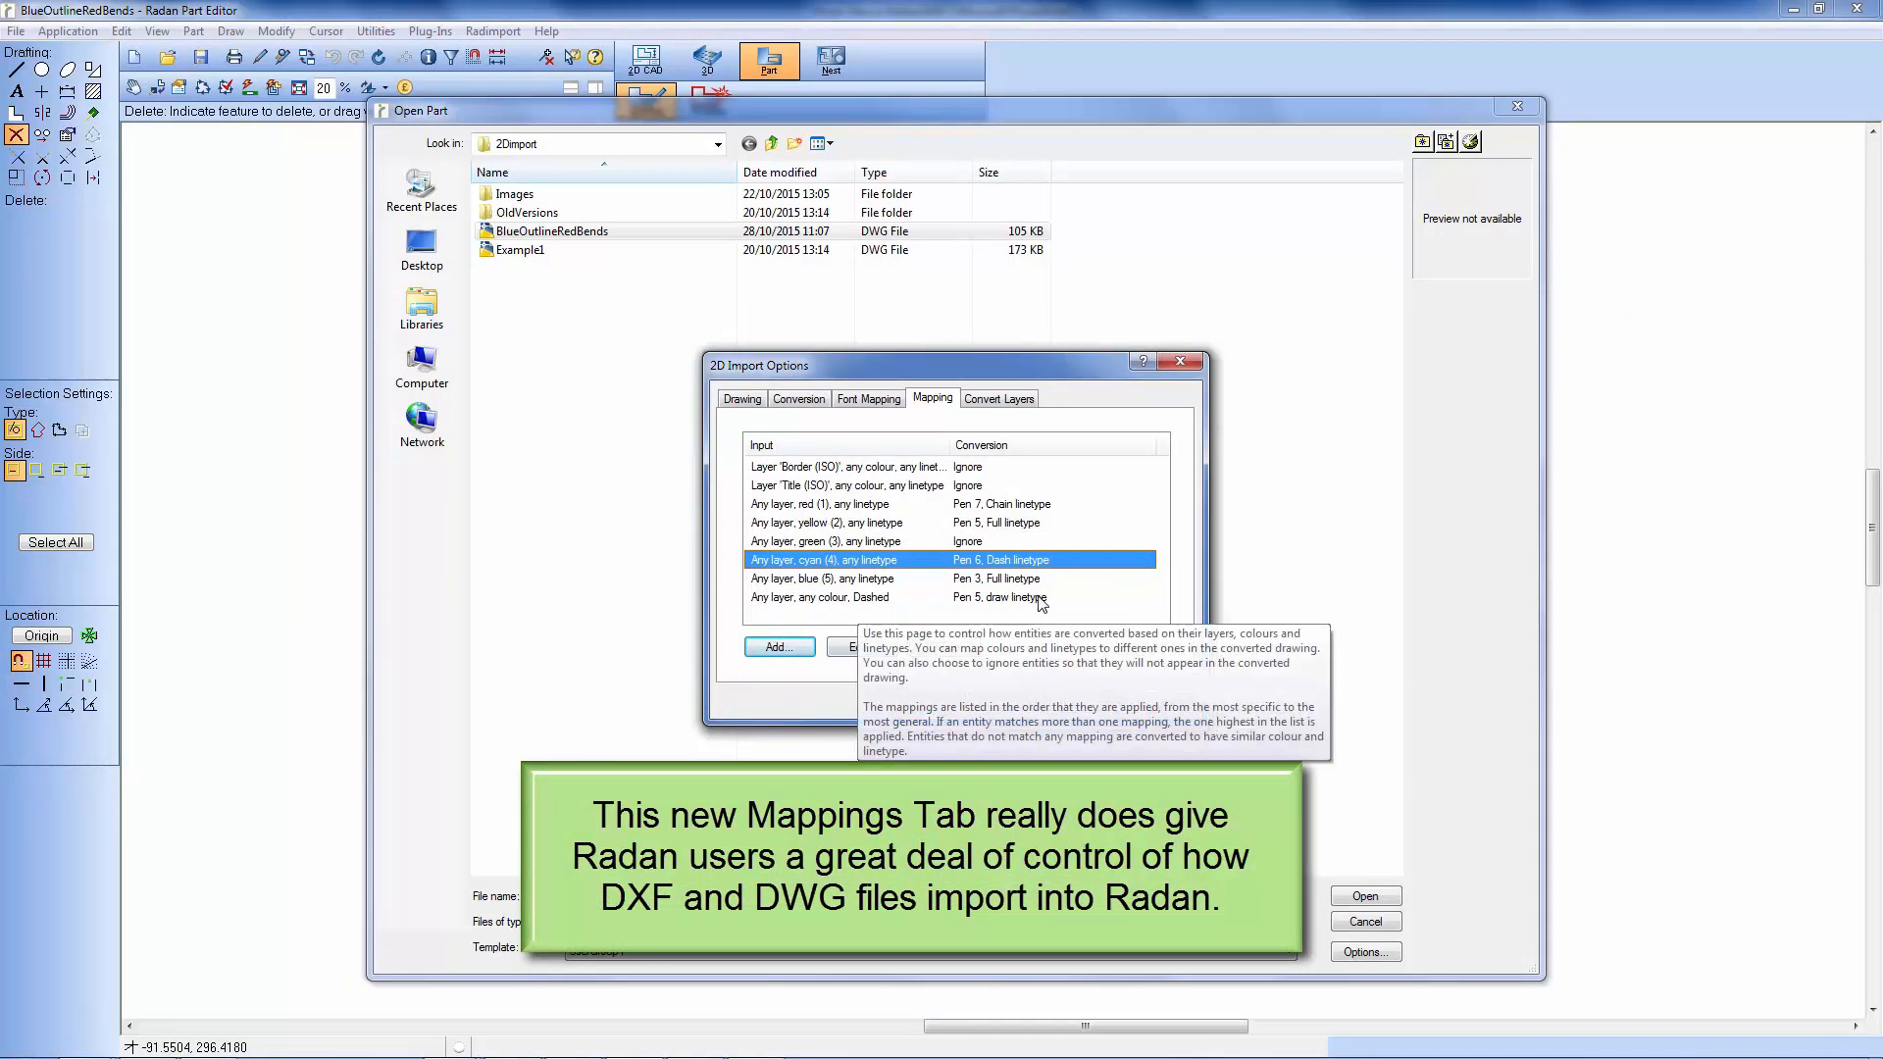
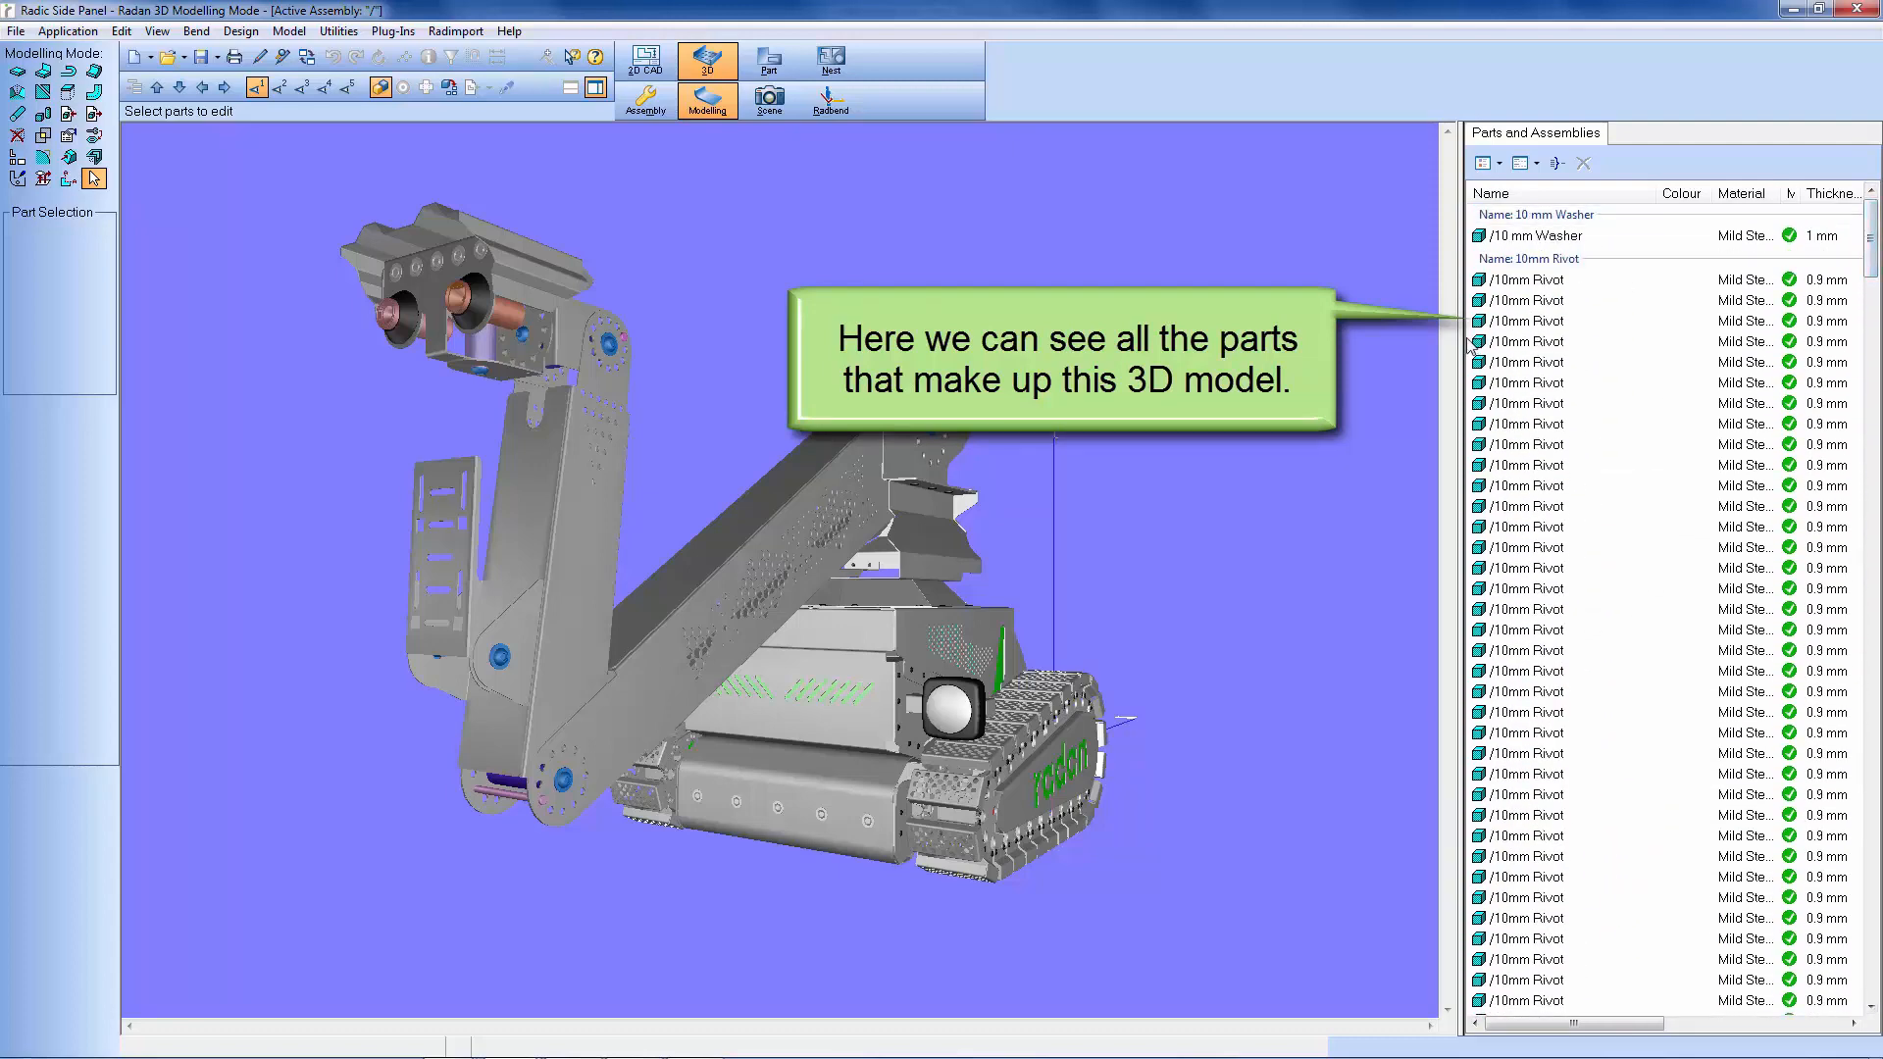
Widen the Parts and Assemblies list to show more of its columns, and turn off the Camera Cover Panel's visibility.
{"action": "left_click_drag", "start_coordinate": [1468, 343], "coordinate": [1134, 349]}
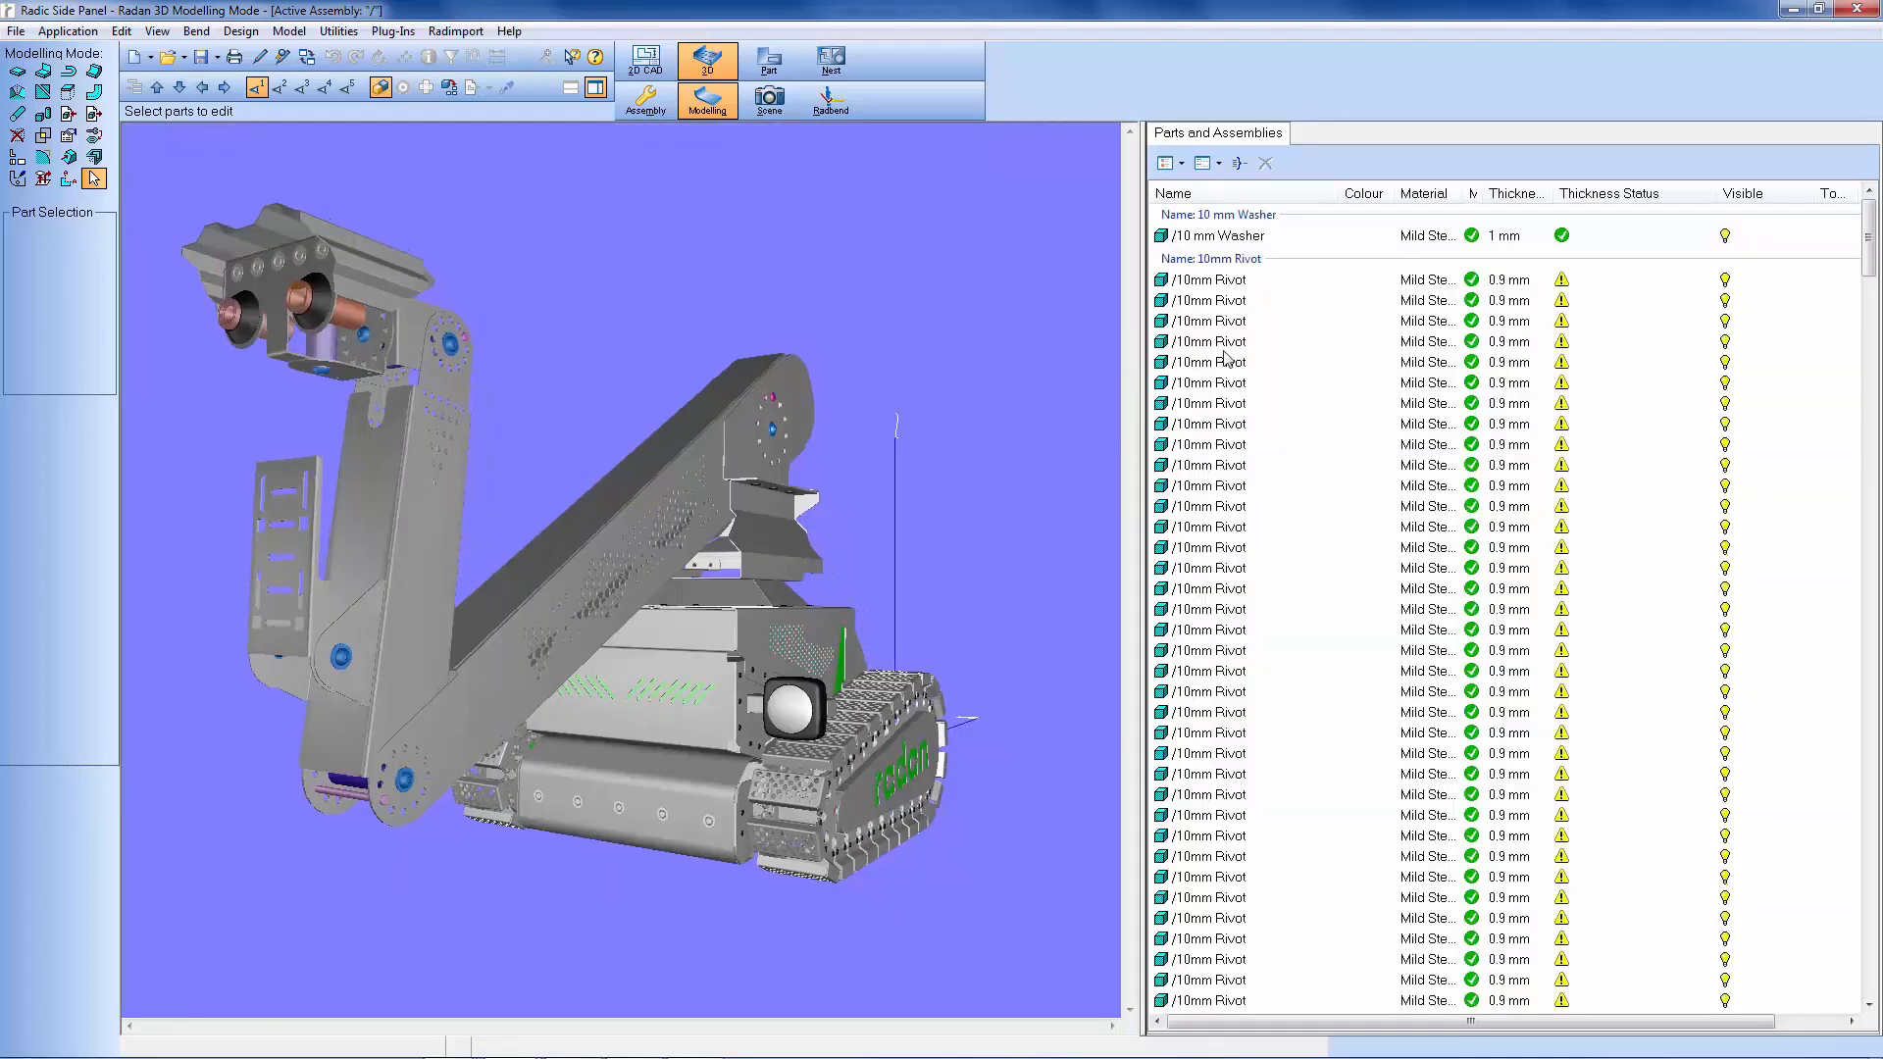
{"action": "mouse_move", "coordinate": [1870, 245]}
{"action": "left_mouse_down"}
{"action": "mouse_move", "coordinate": [1871, 353]}
{"action": "mouse_move", "coordinate": [1871, 246]}
{"action": "left_mouse_up"}
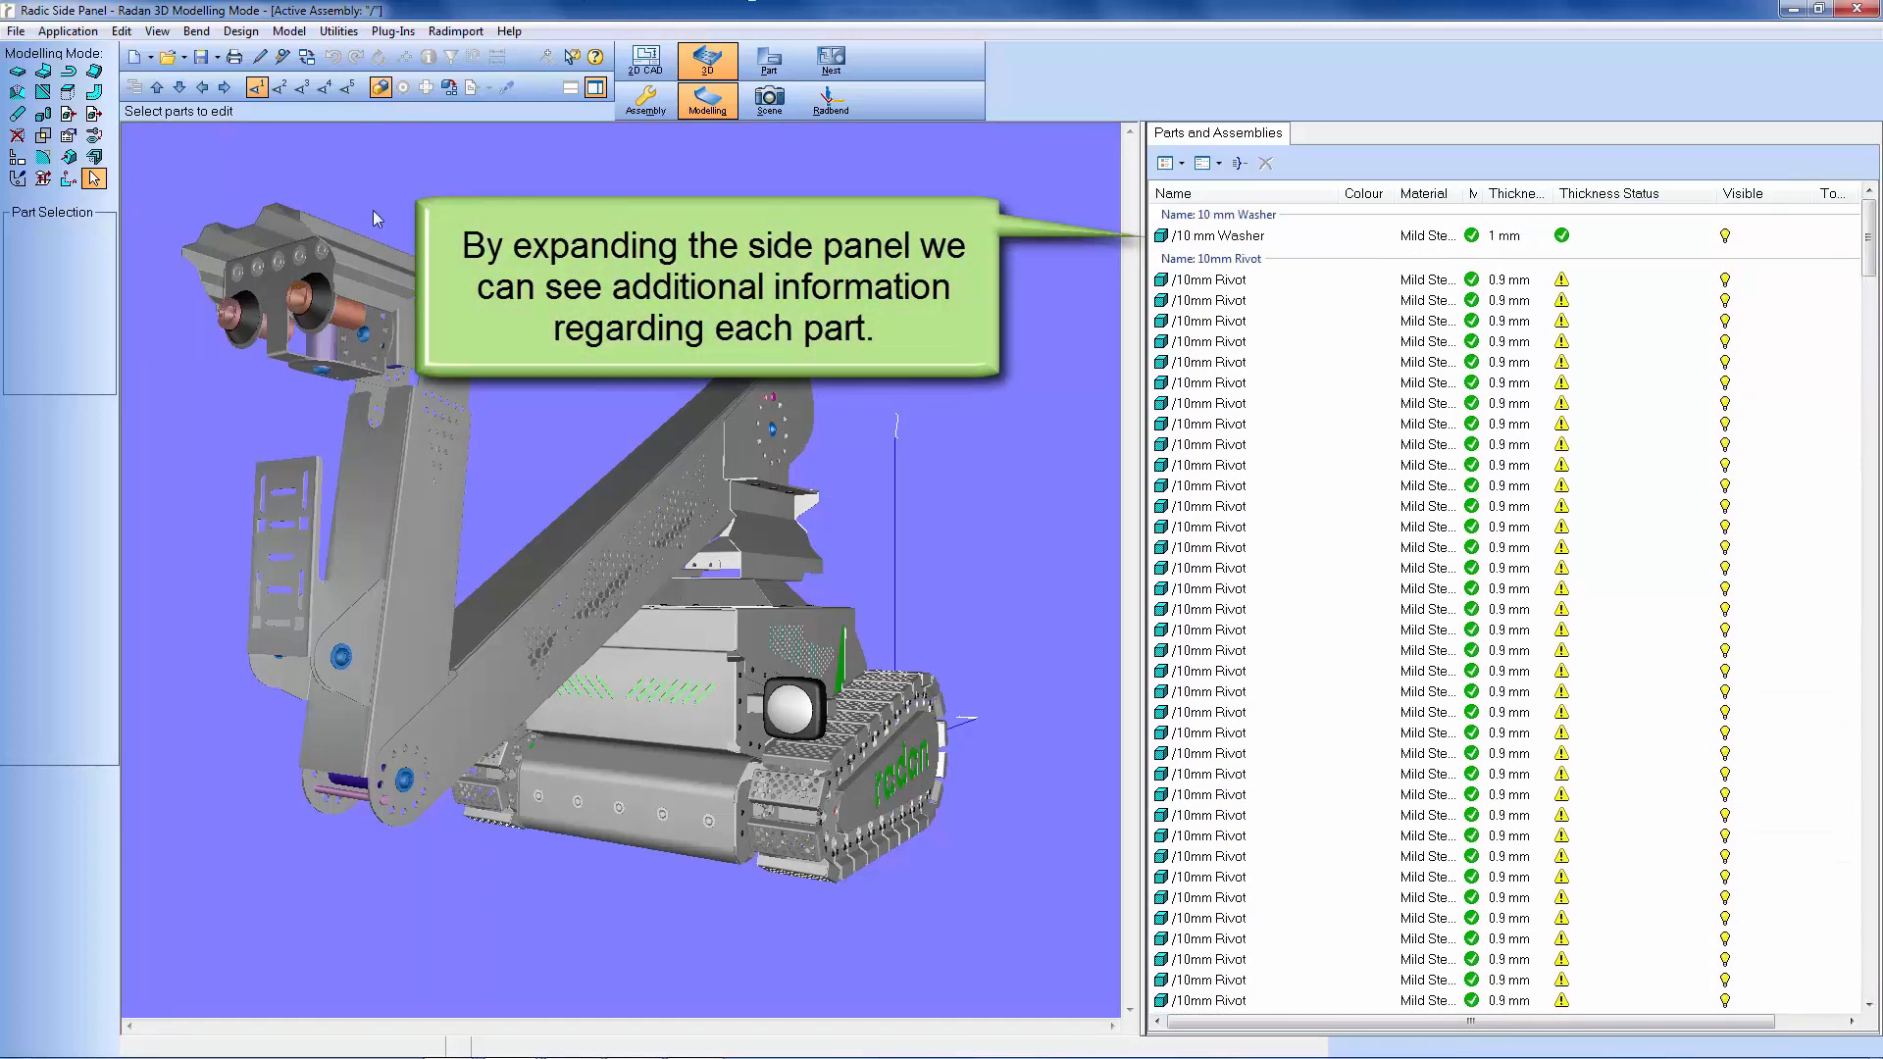
{"action": "left_click", "coordinate": [376, 271]}
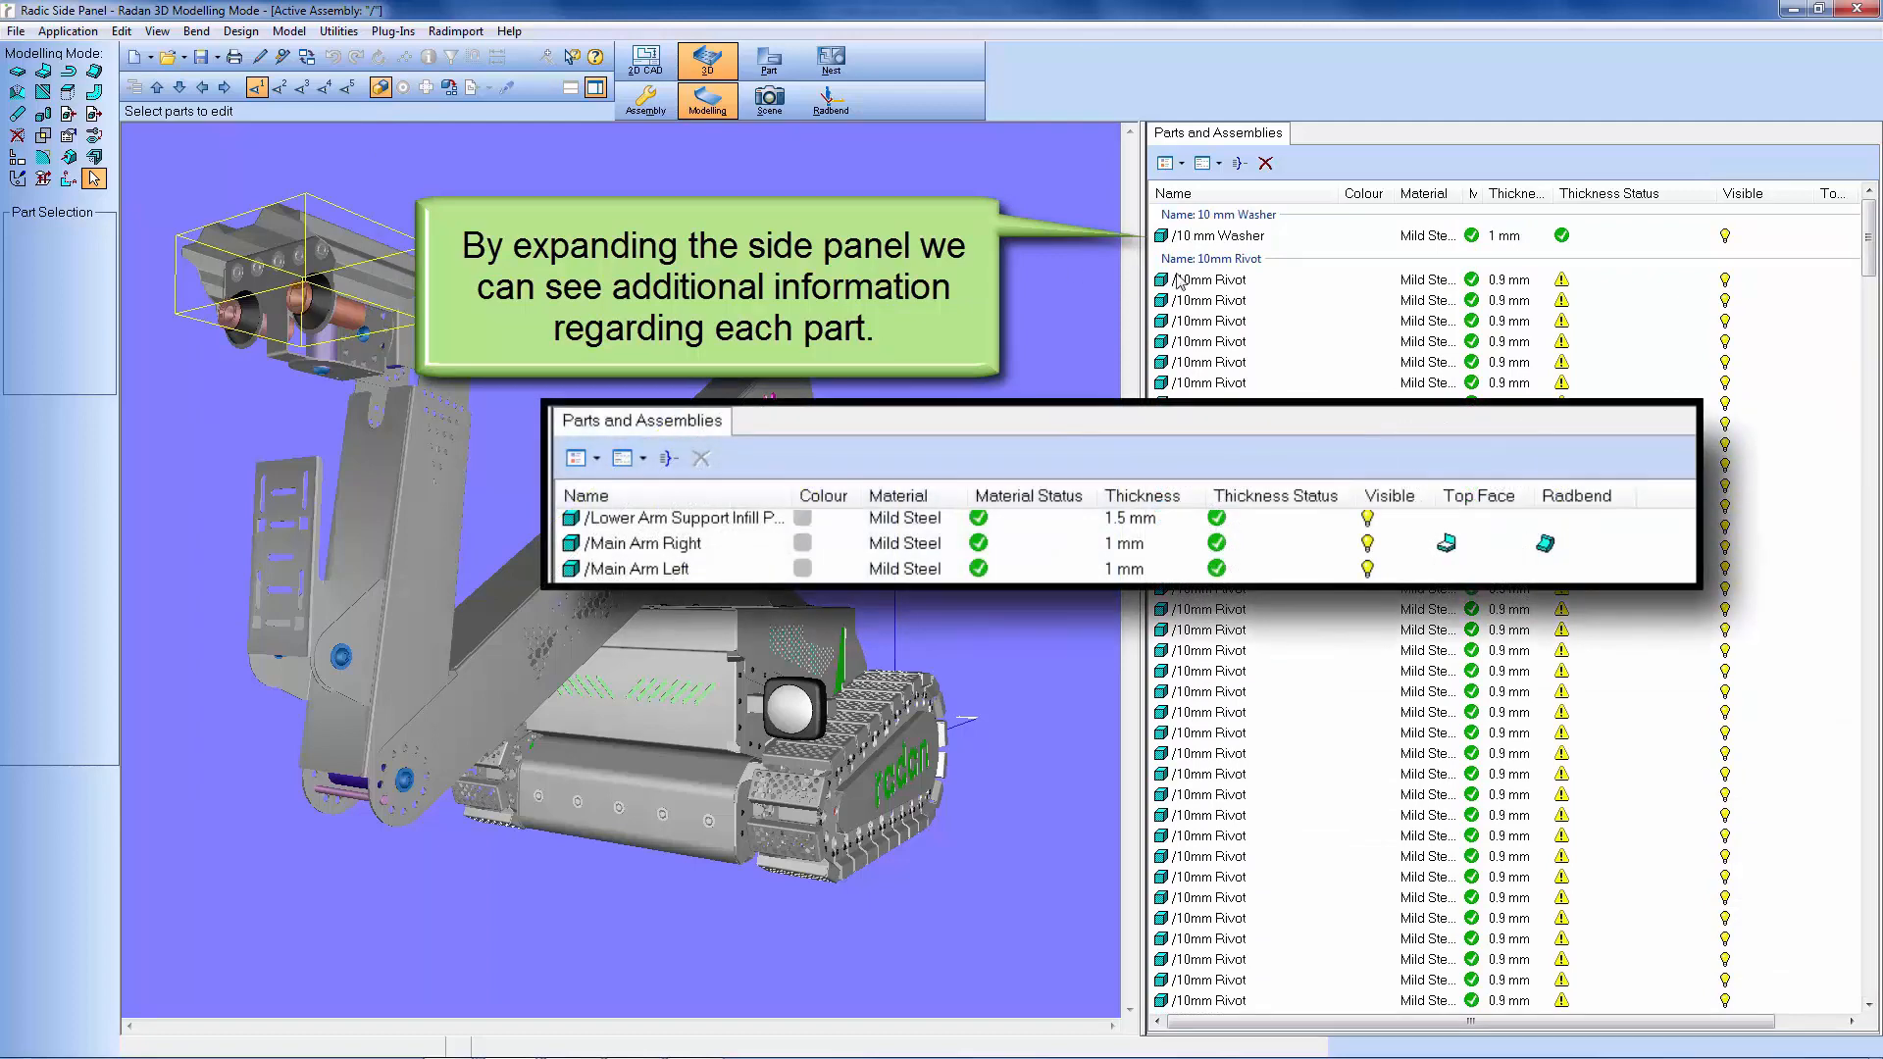
{"action": "left_click_drag", "start_coordinate": [1871, 257], "coordinate": [1874, 674]}
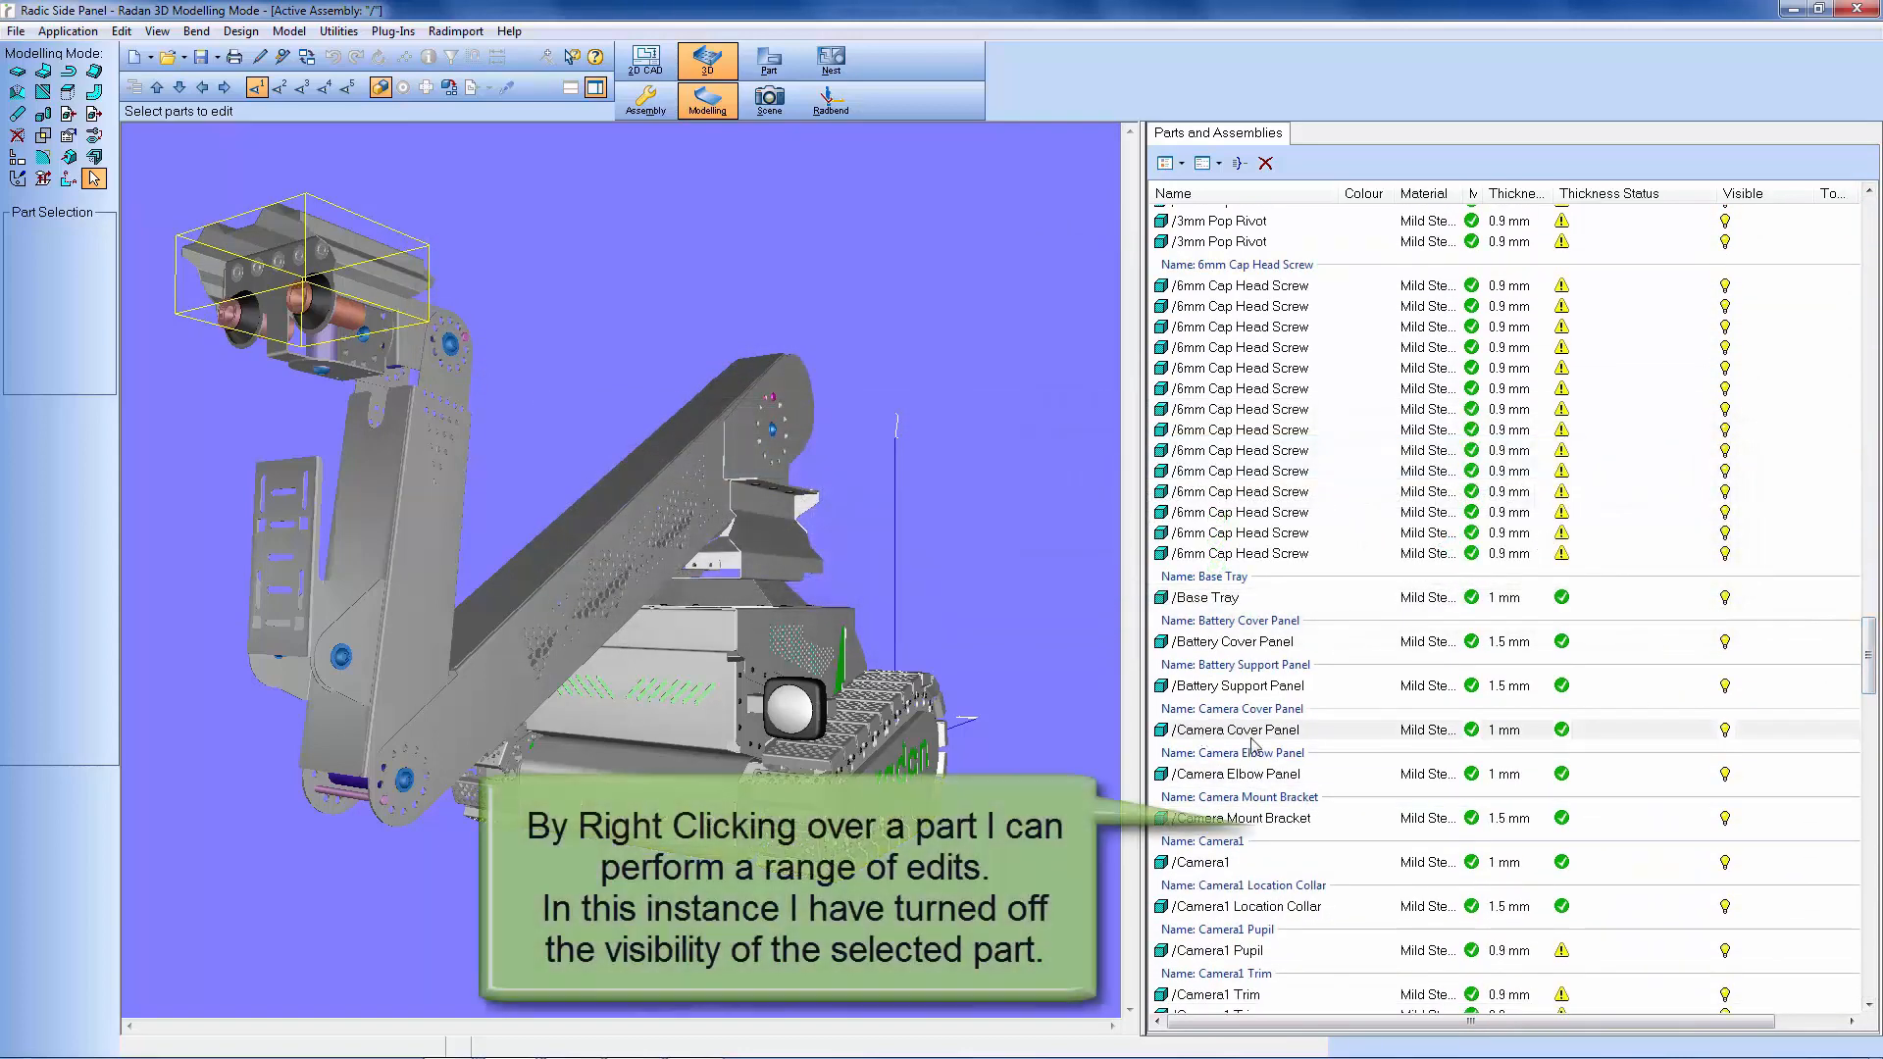
{"action": "right_click", "coordinate": [1274, 738]}
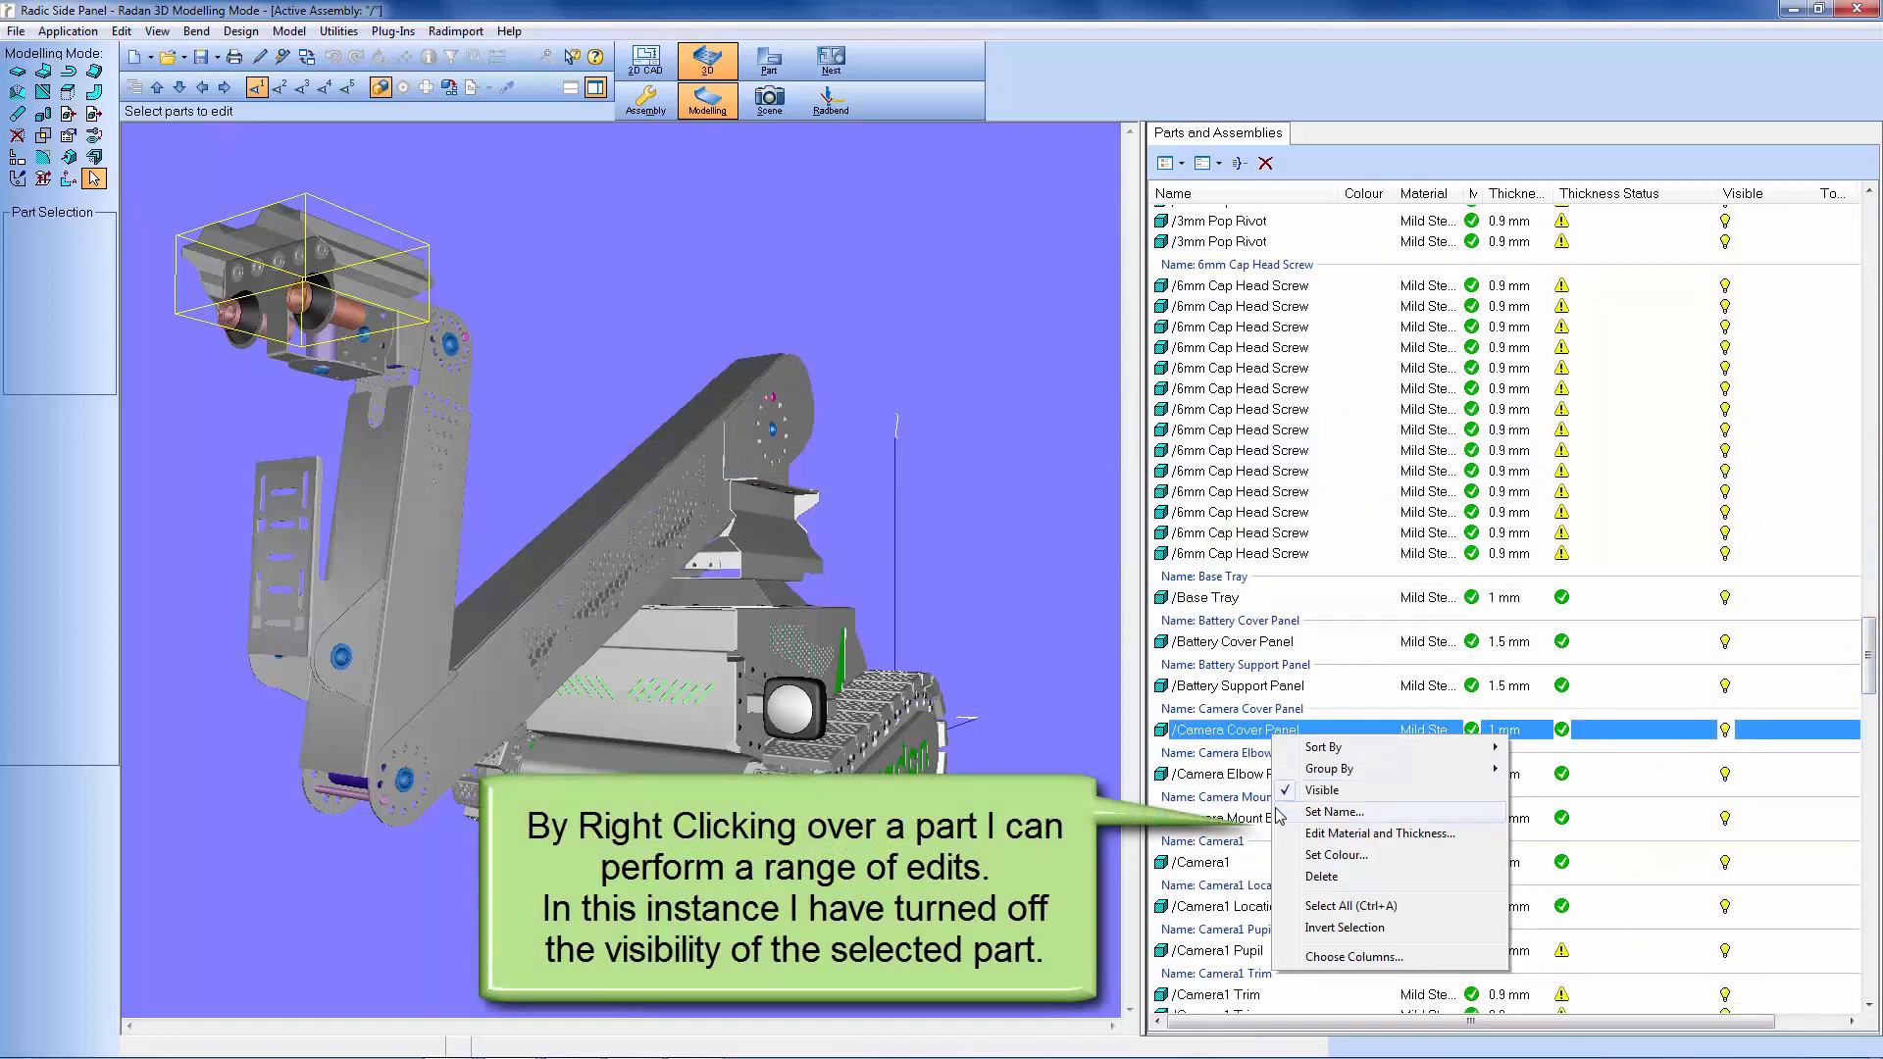
{"action": "left_click", "coordinate": [1321, 790]}
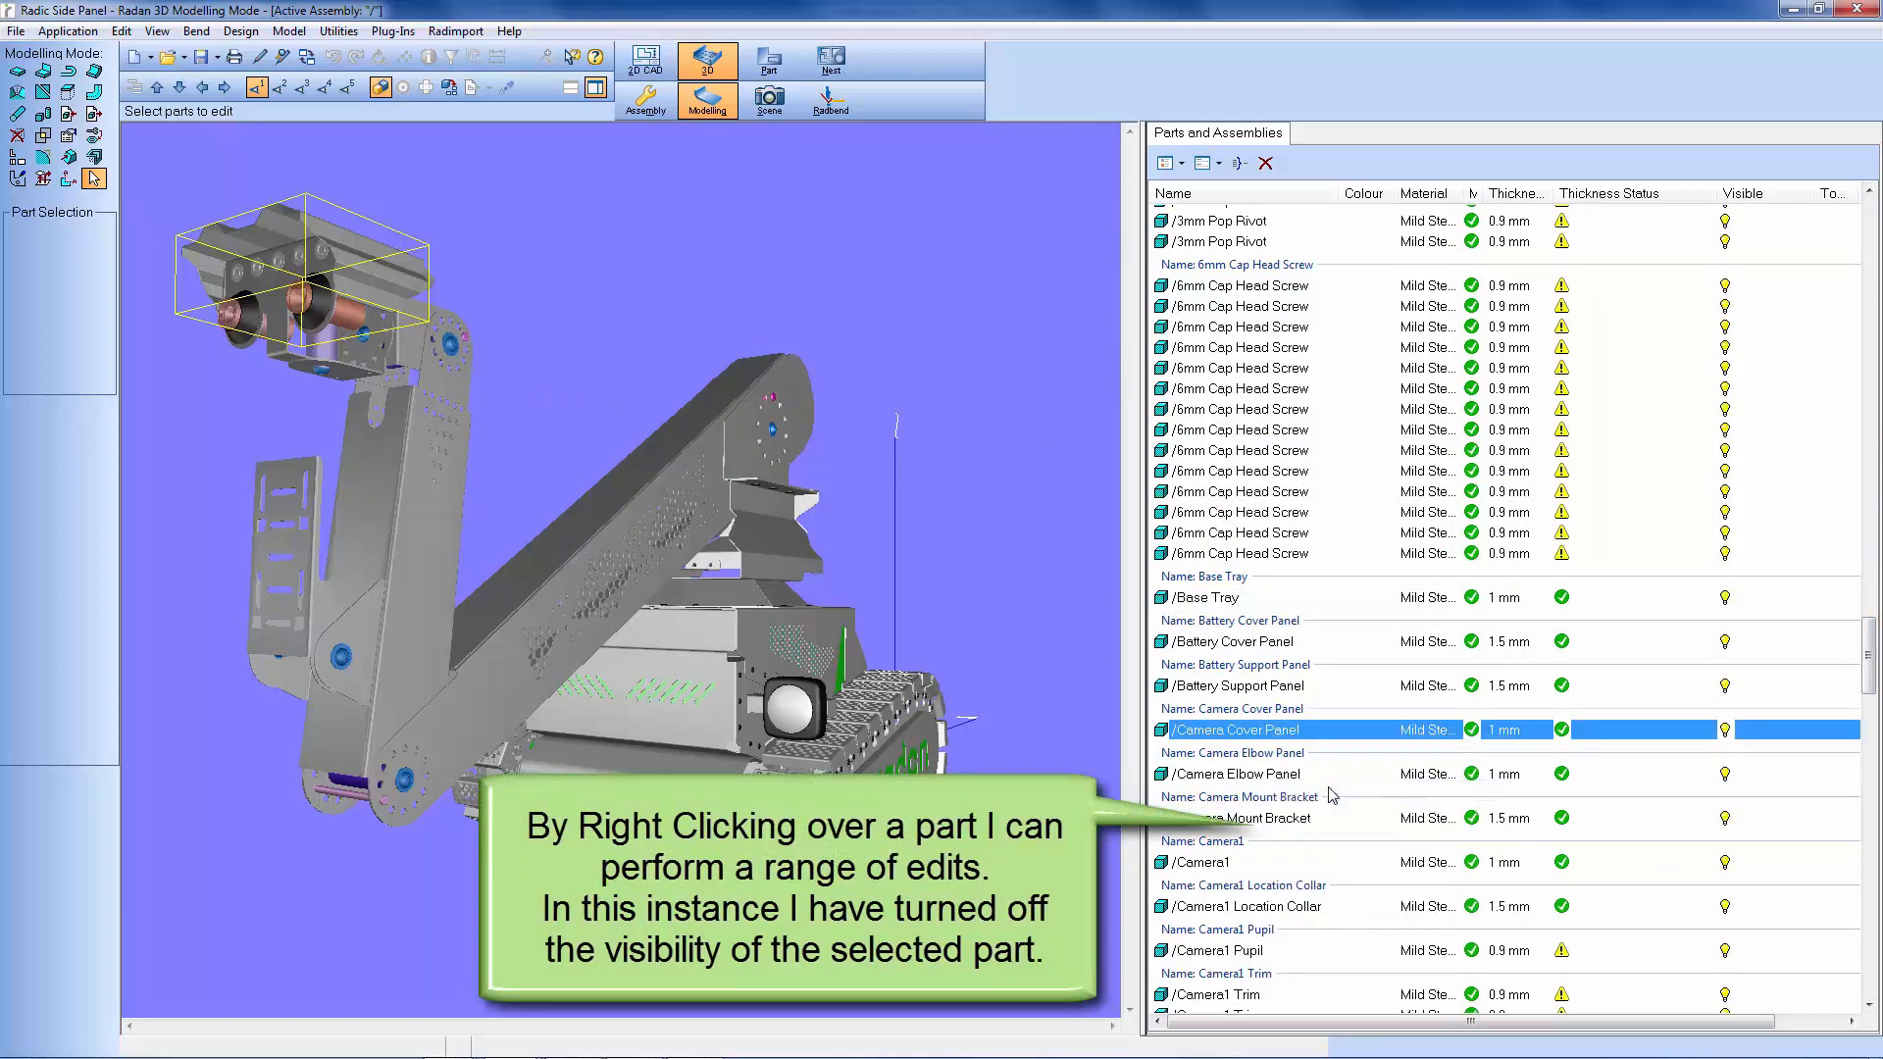
Group the Parts and Assemblies list by visibility to separate hidden parts from visible ones.
{"action": "scroll", "coordinate": [1331, 794], "scroll_direction": "up", "scroll_amount": 4}
{"action": "scroll", "coordinate": [1331, 794], "scroll_direction": "up", "scroll_amount": 10}
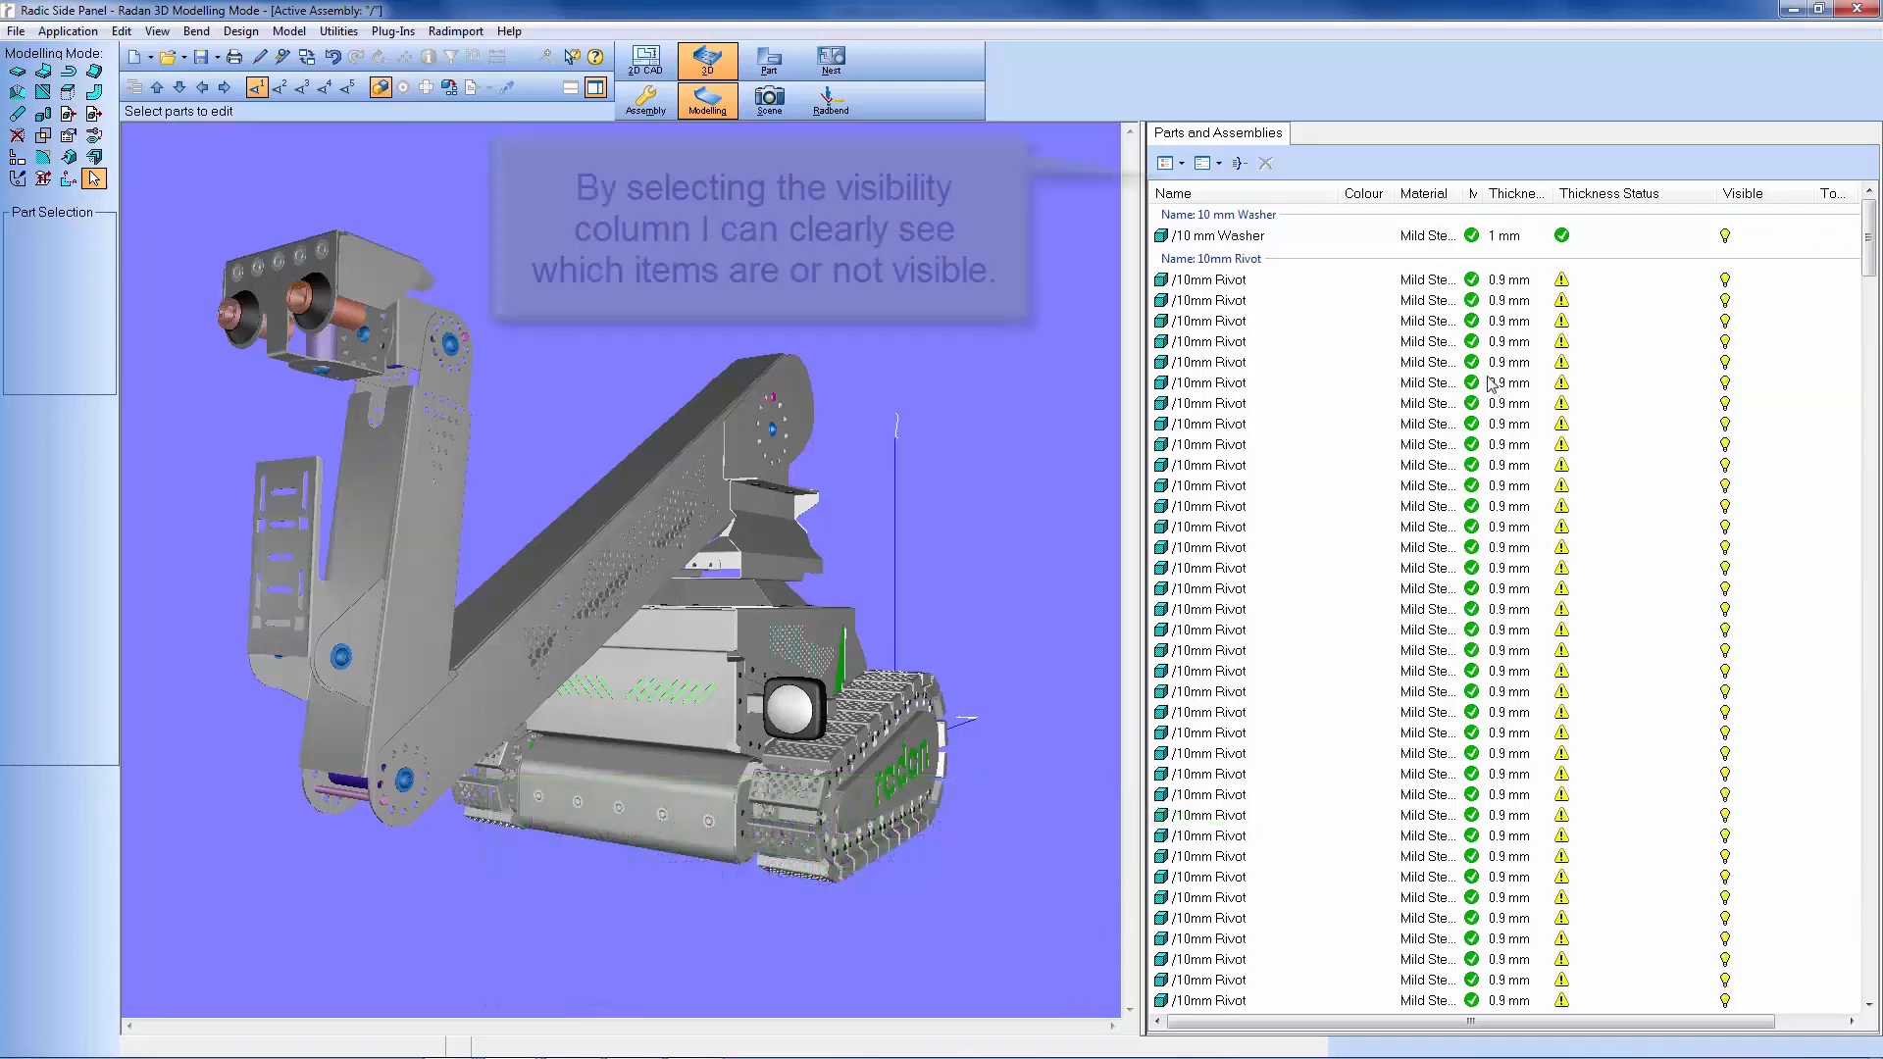
{"action": "left_click", "coordinate": [1744, 194]}
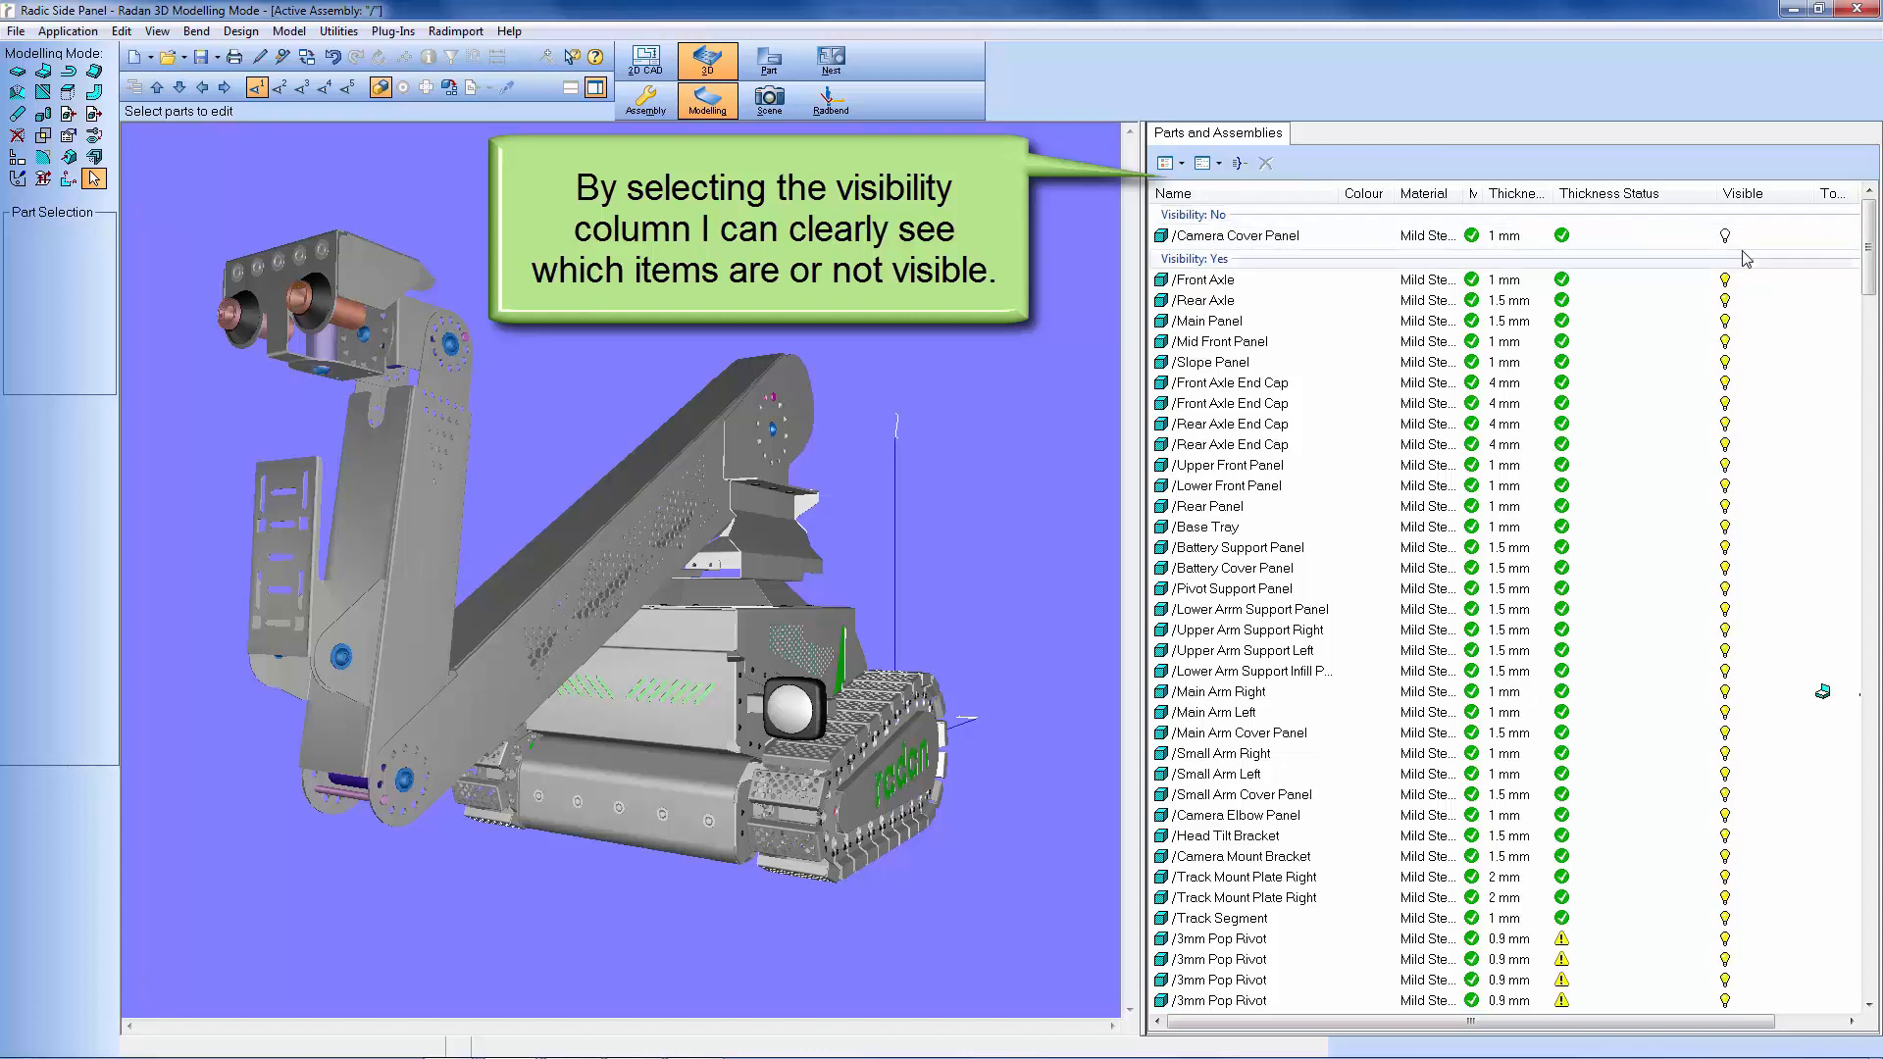
{"action": "mouse_move", "coordinate": [1749, 244]}
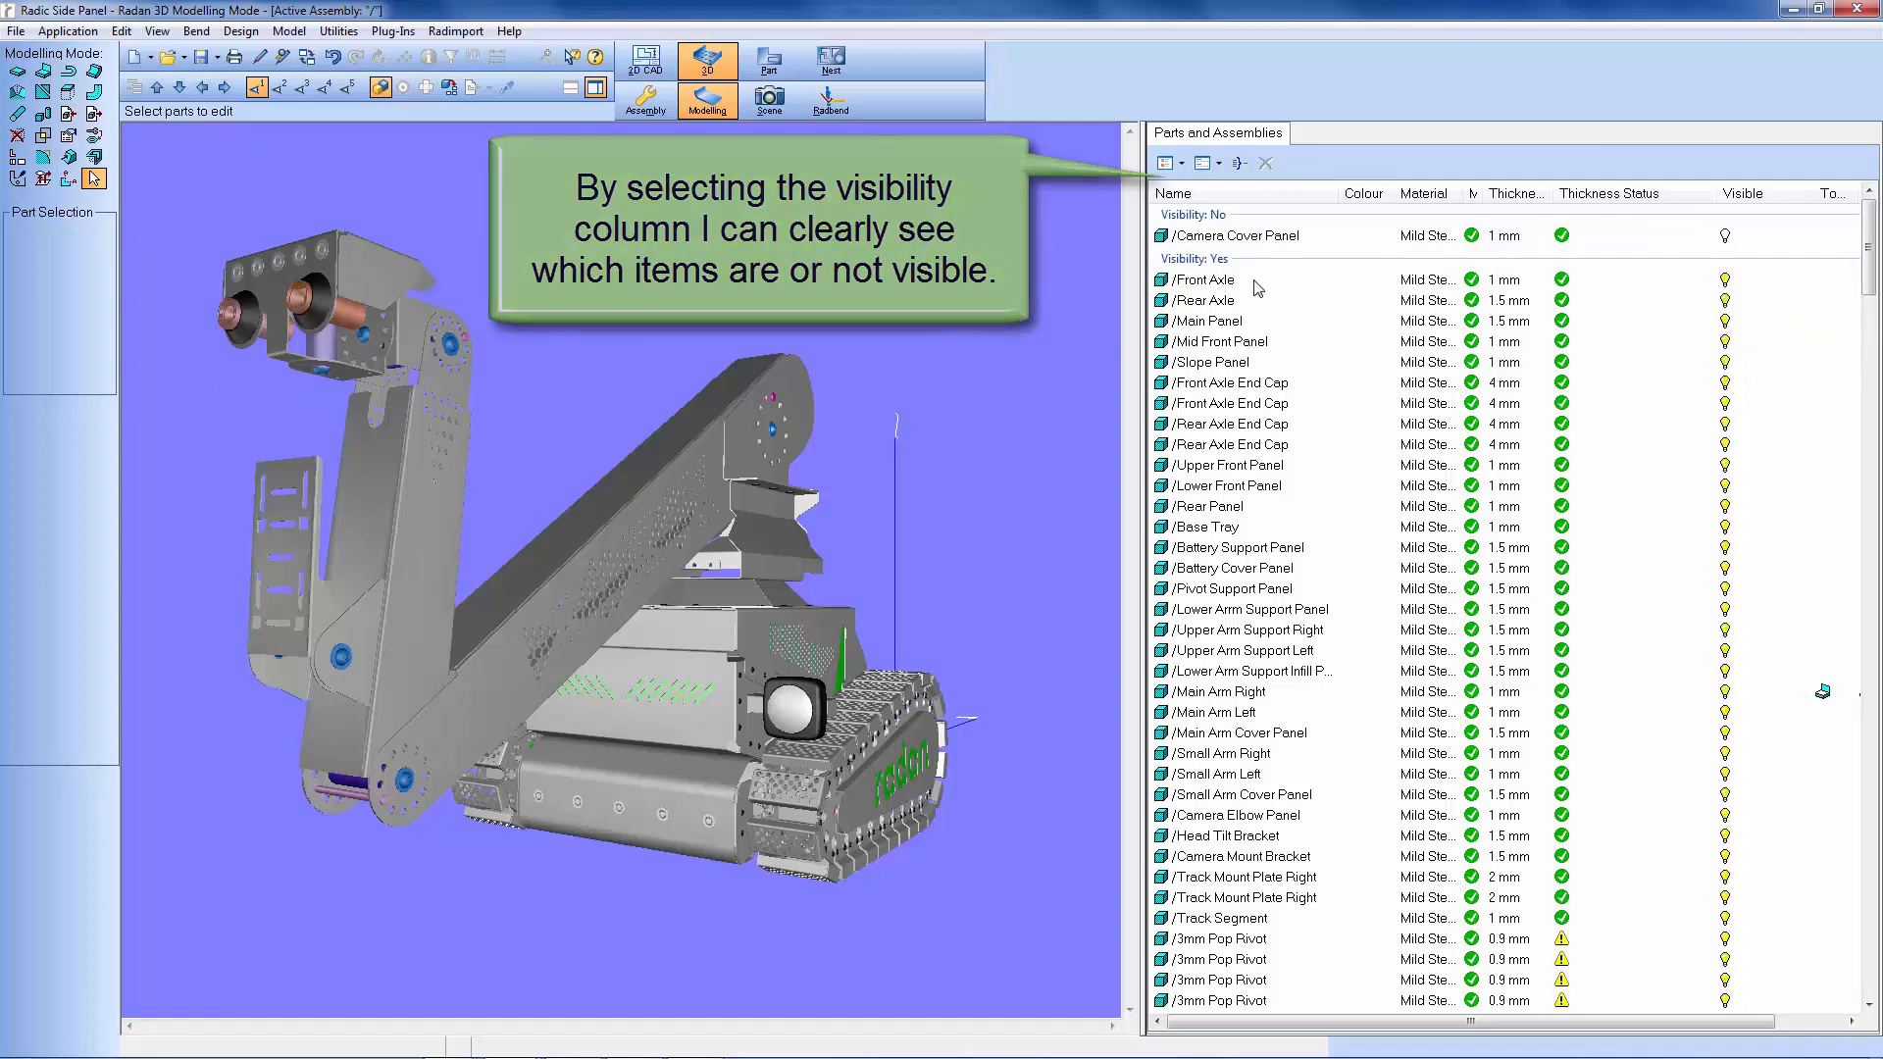
Turn the hidden Camera Cover Panel's visibility back on.
{"action": "left_click", "coordinate": [1246, 236]}
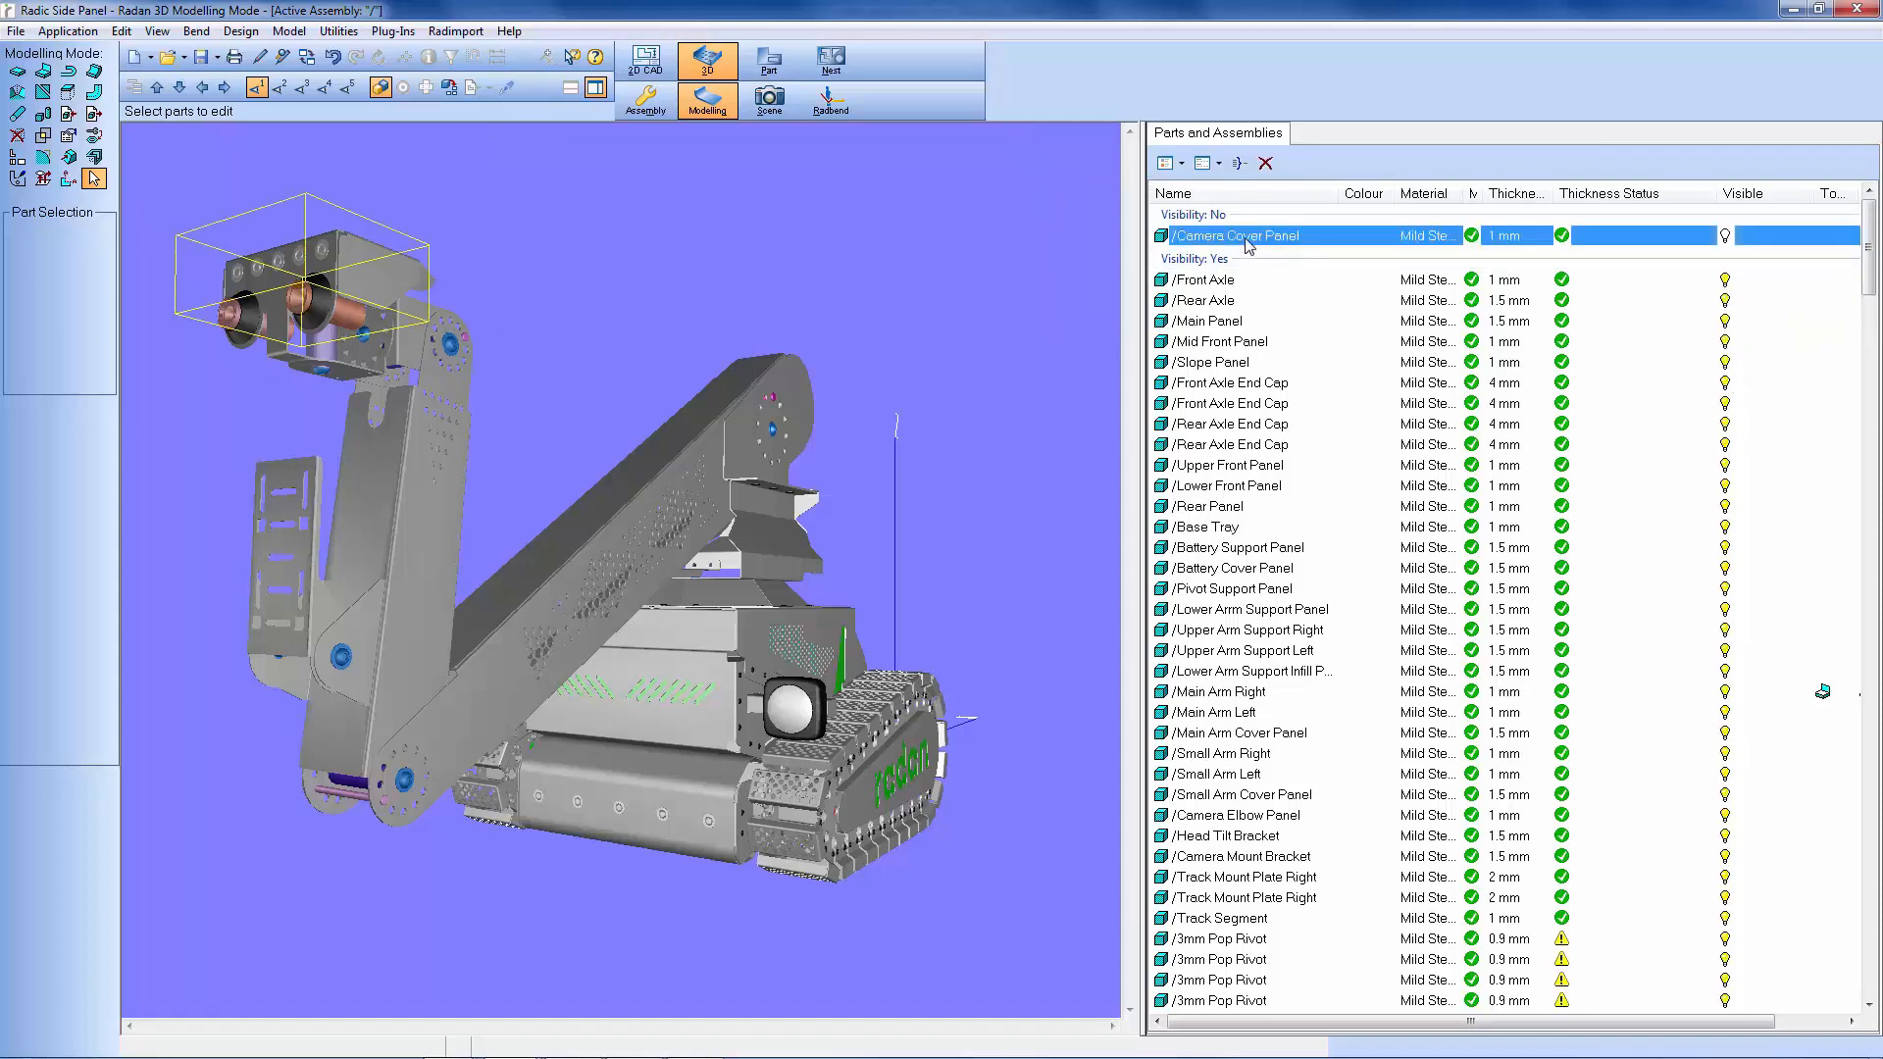
{"action": "right_click", "coordinate": [1247, 245]}
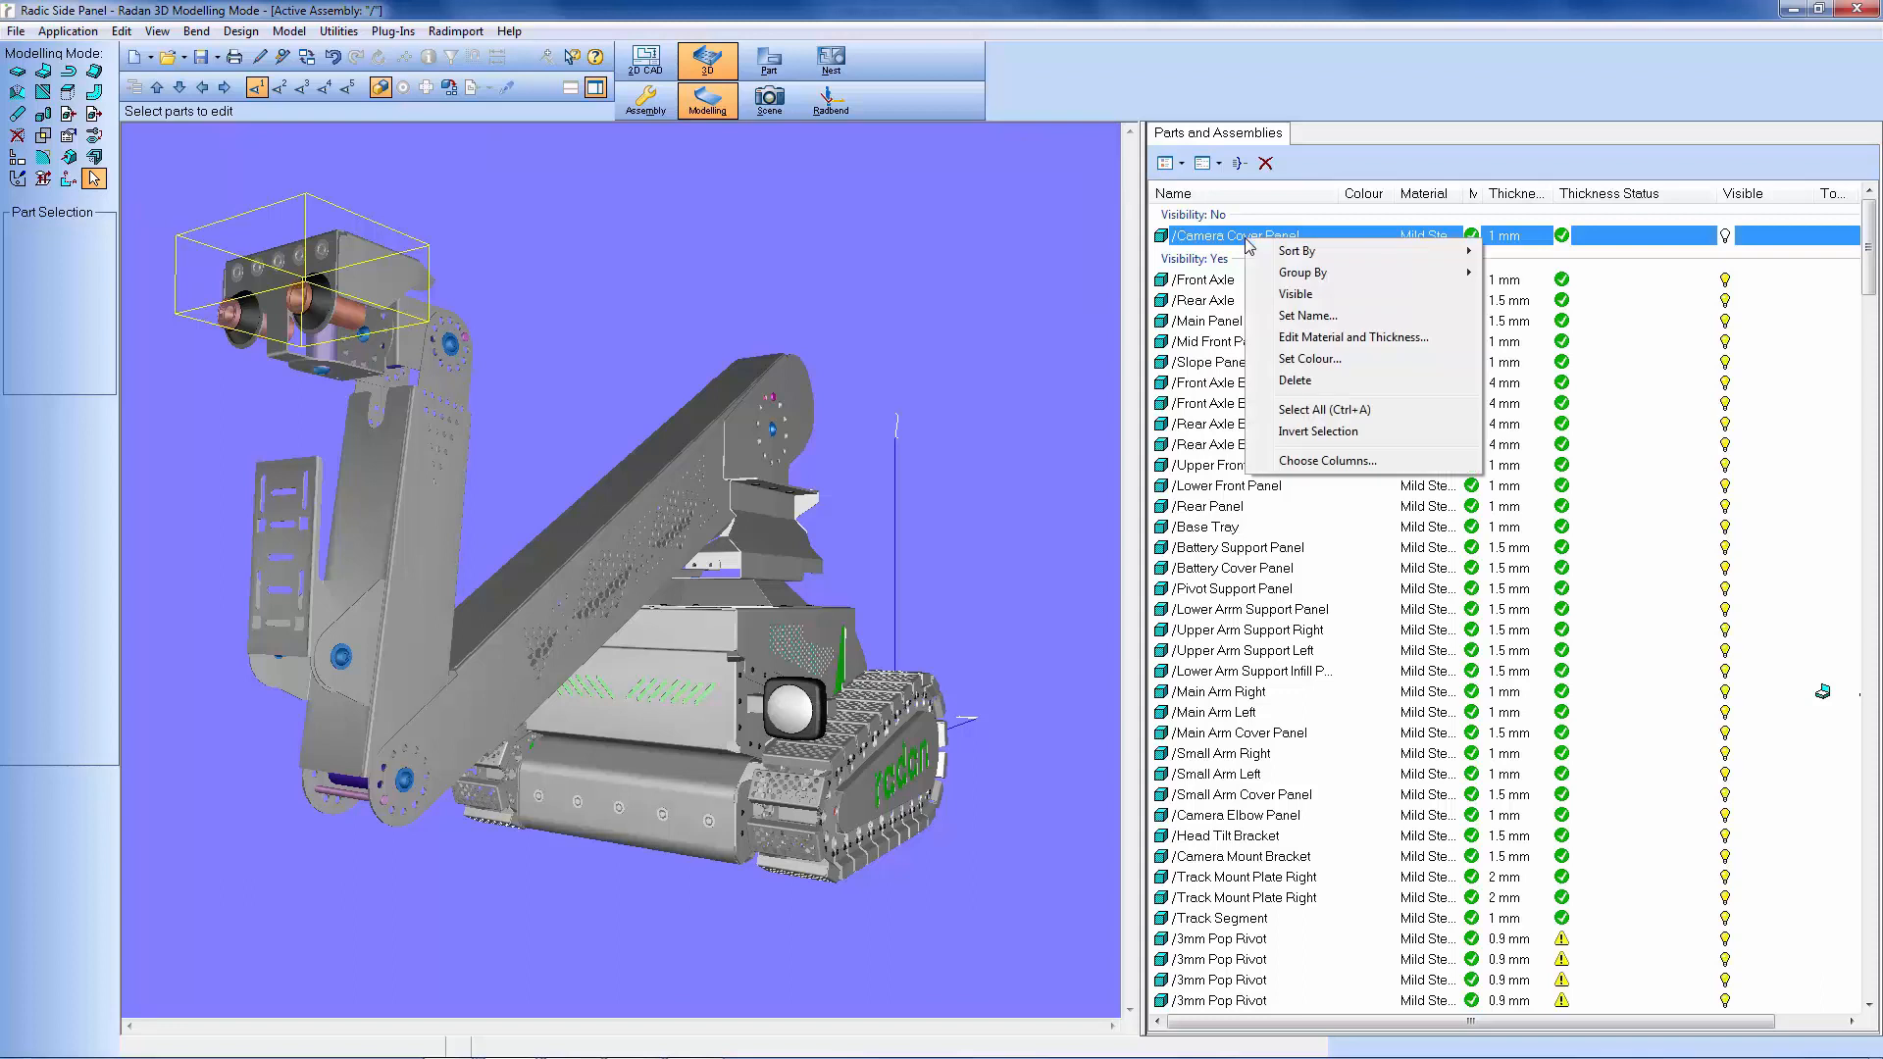
{"action": "left_click", "coordinate": [1300, 294]}
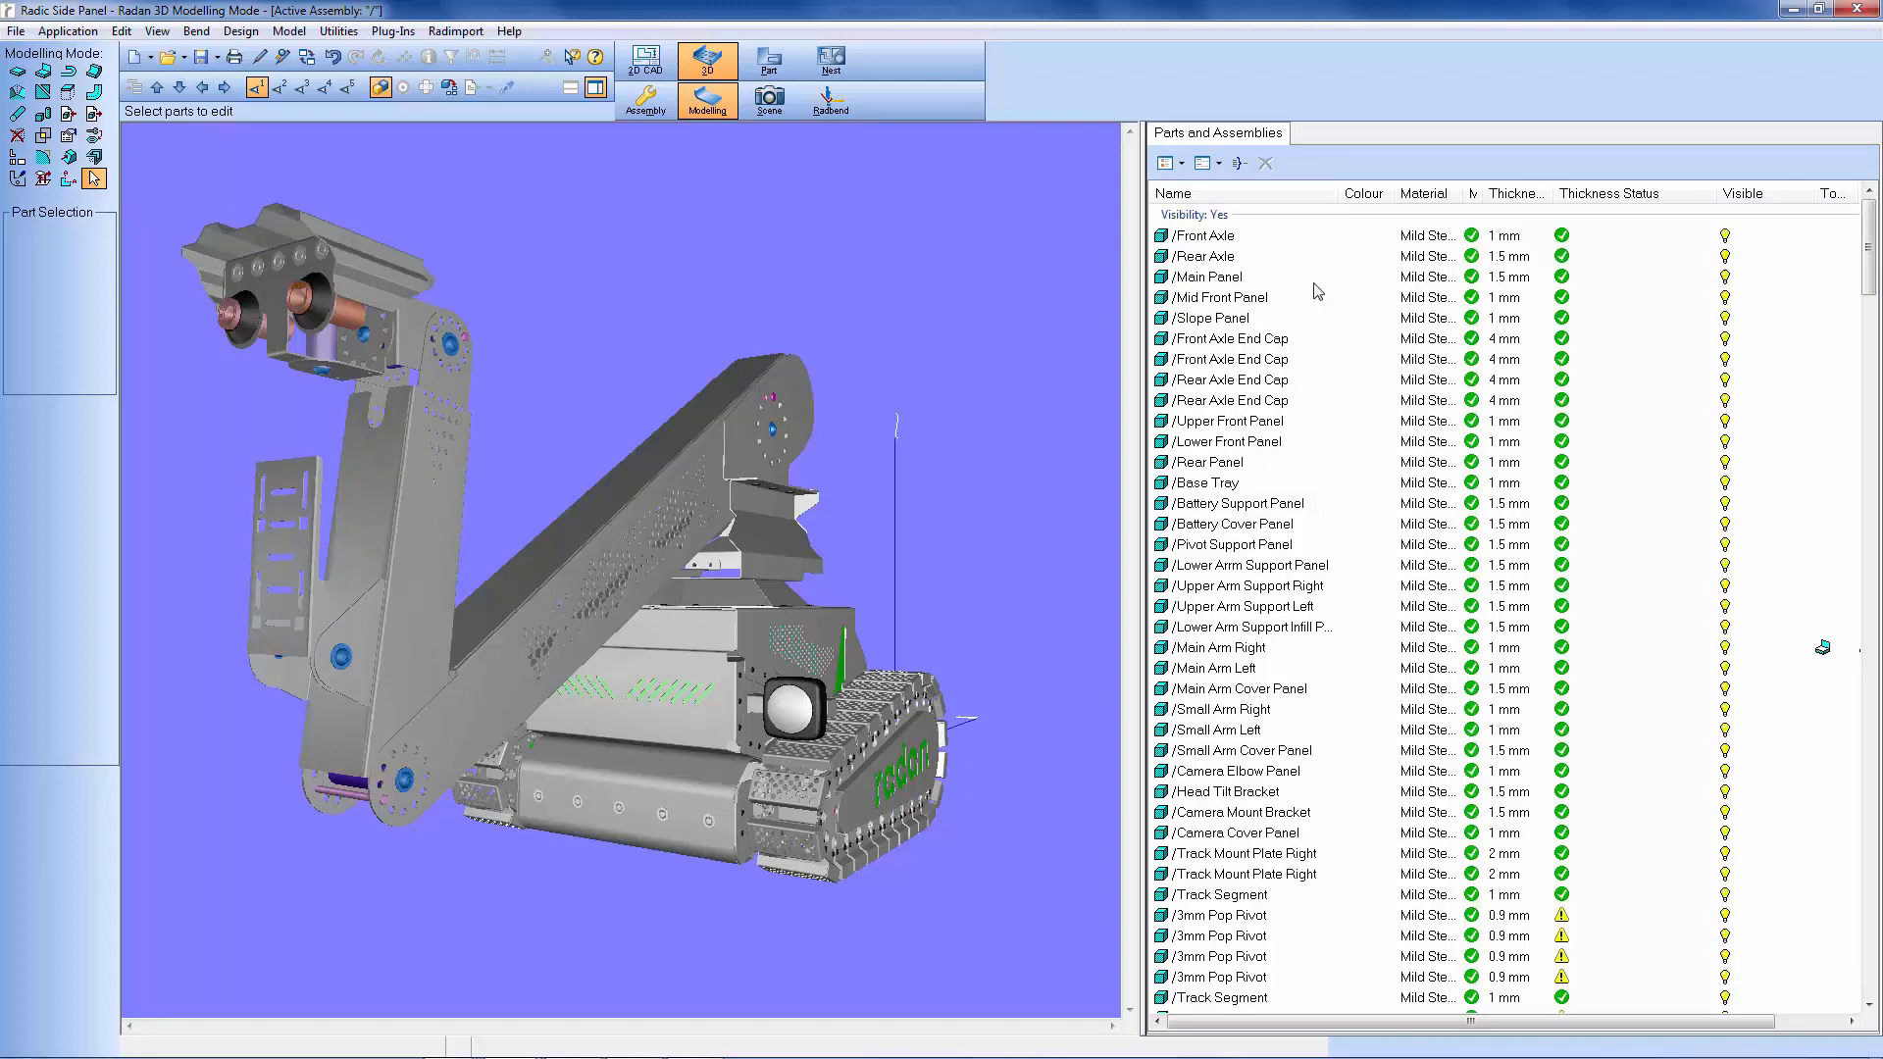
Isolate the Camera Cover Panel by selecting it, inverting the selection and hiding all other parts.
{"action": "scroll", "coordinate": [1870, 257], "scroll_direction": "down", "scroll_amount": 10}
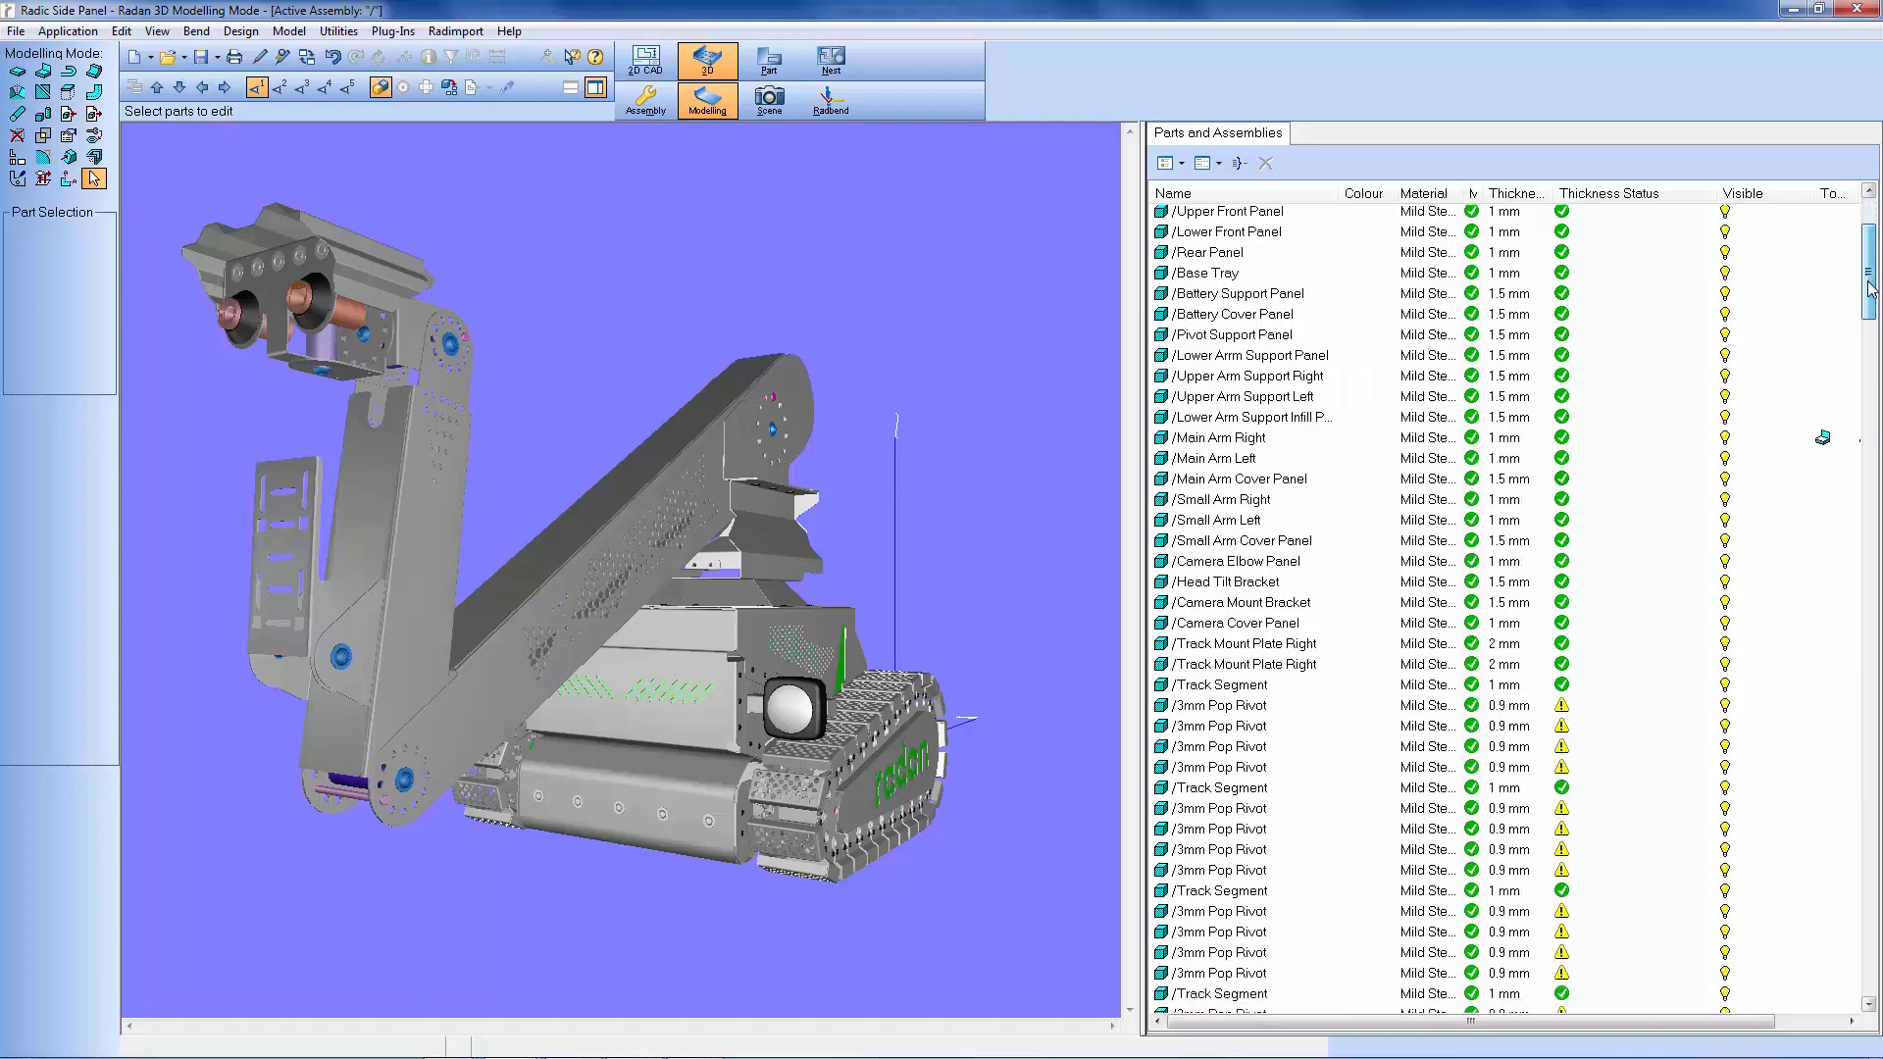
{"action": "left_click", "coordinate": [385, 255]}
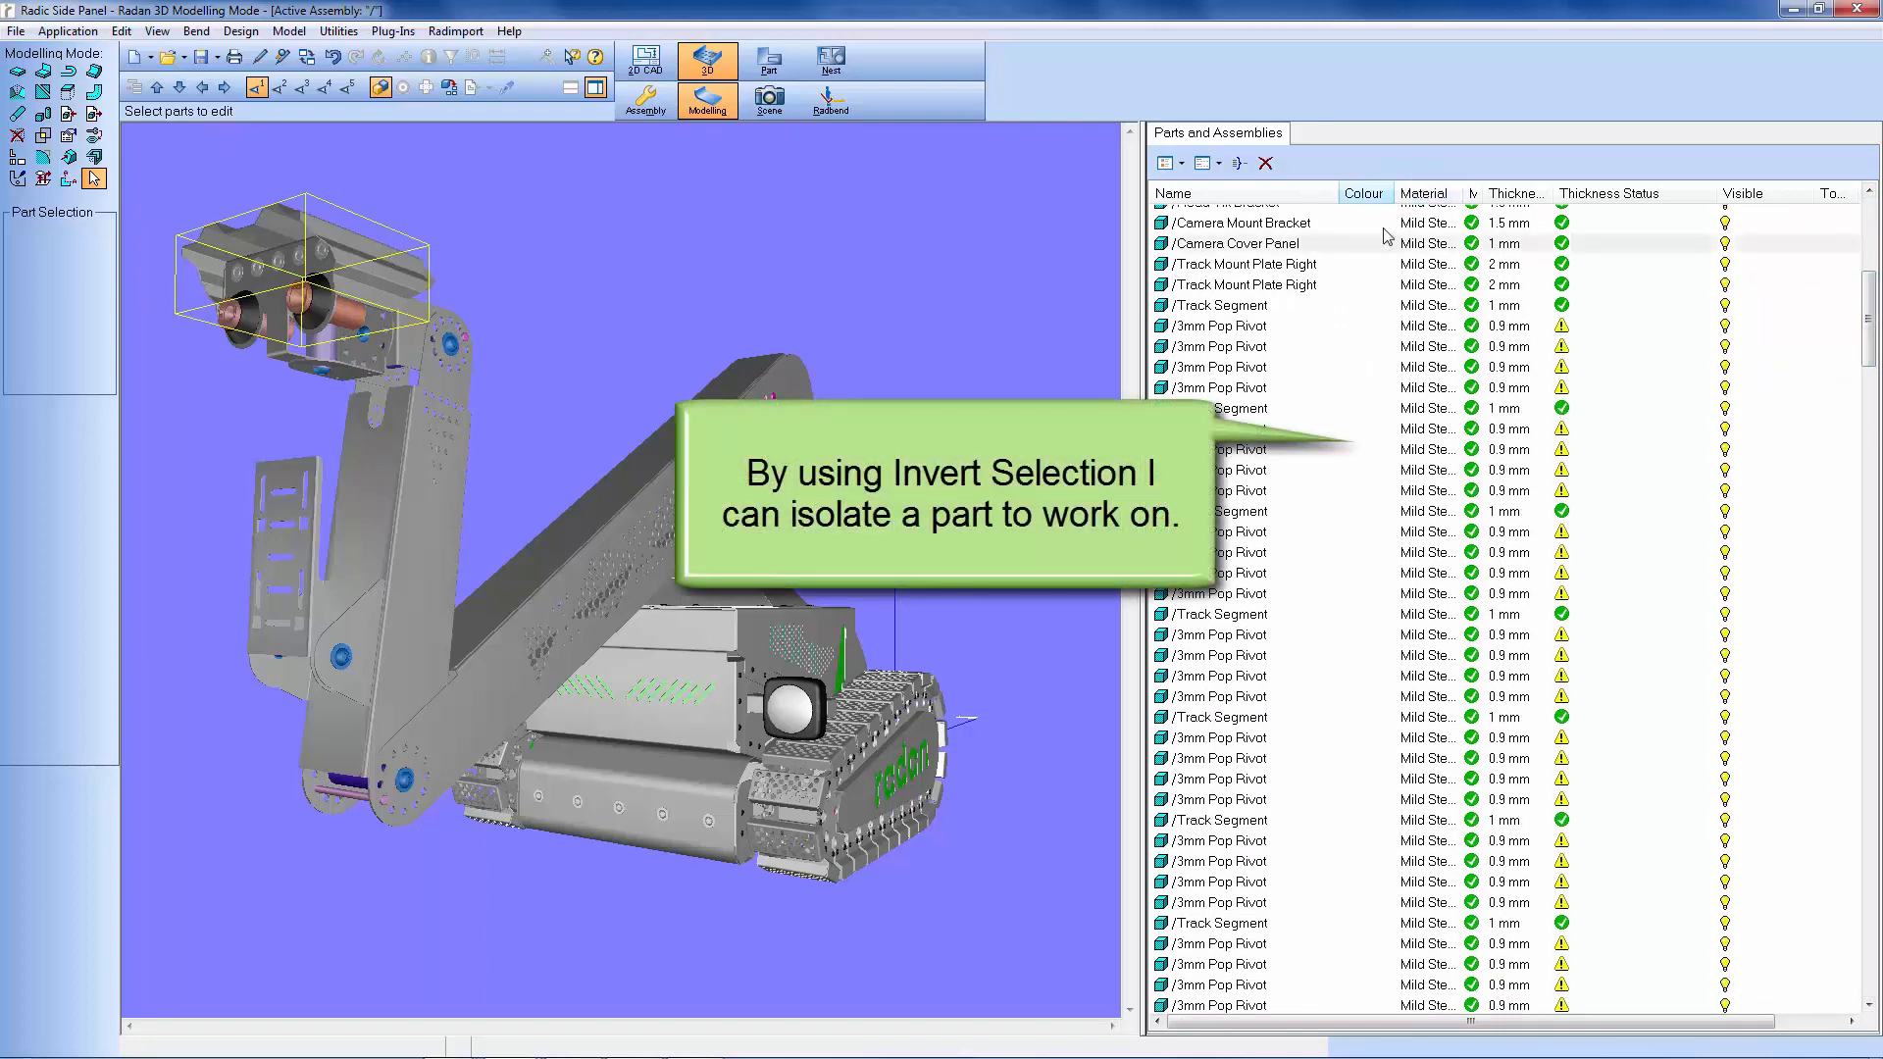
{"action": "right_click", "coordinate": [1337, 252]}
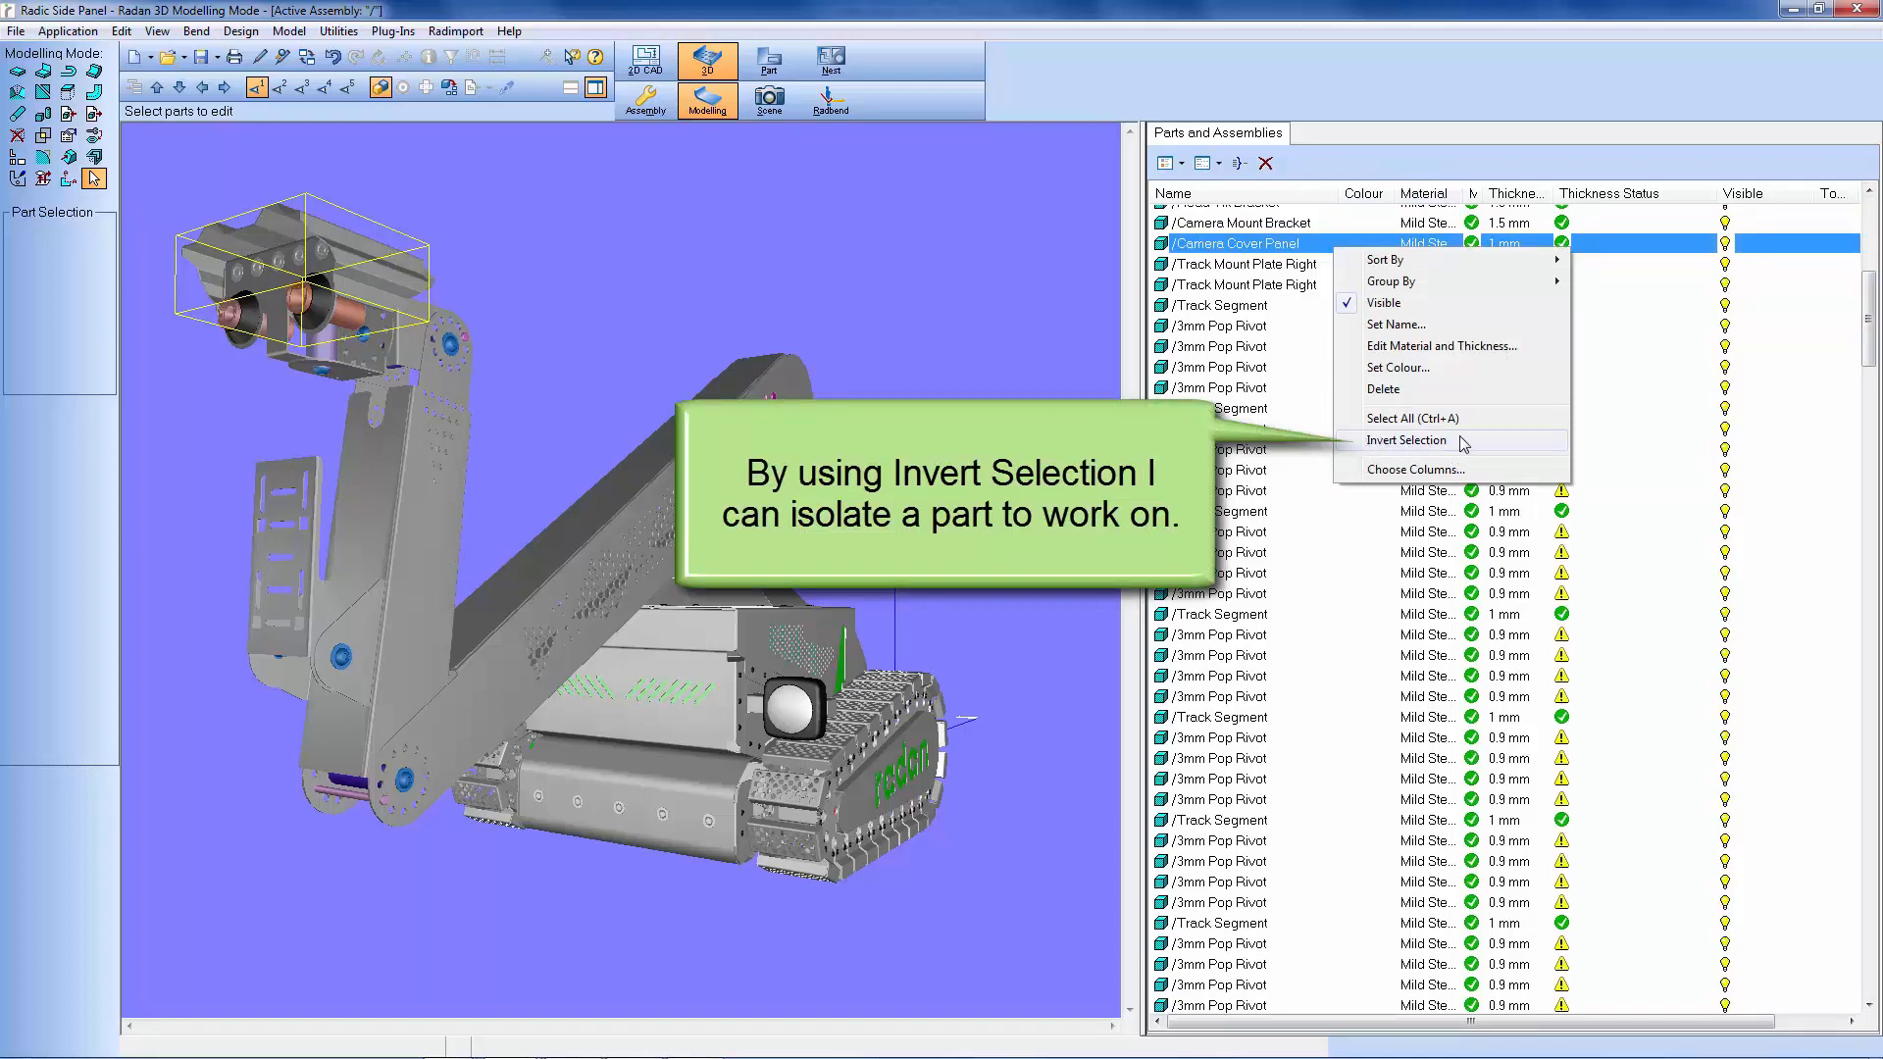
{"action": "left_click", "coordinate": [1424, 449]}
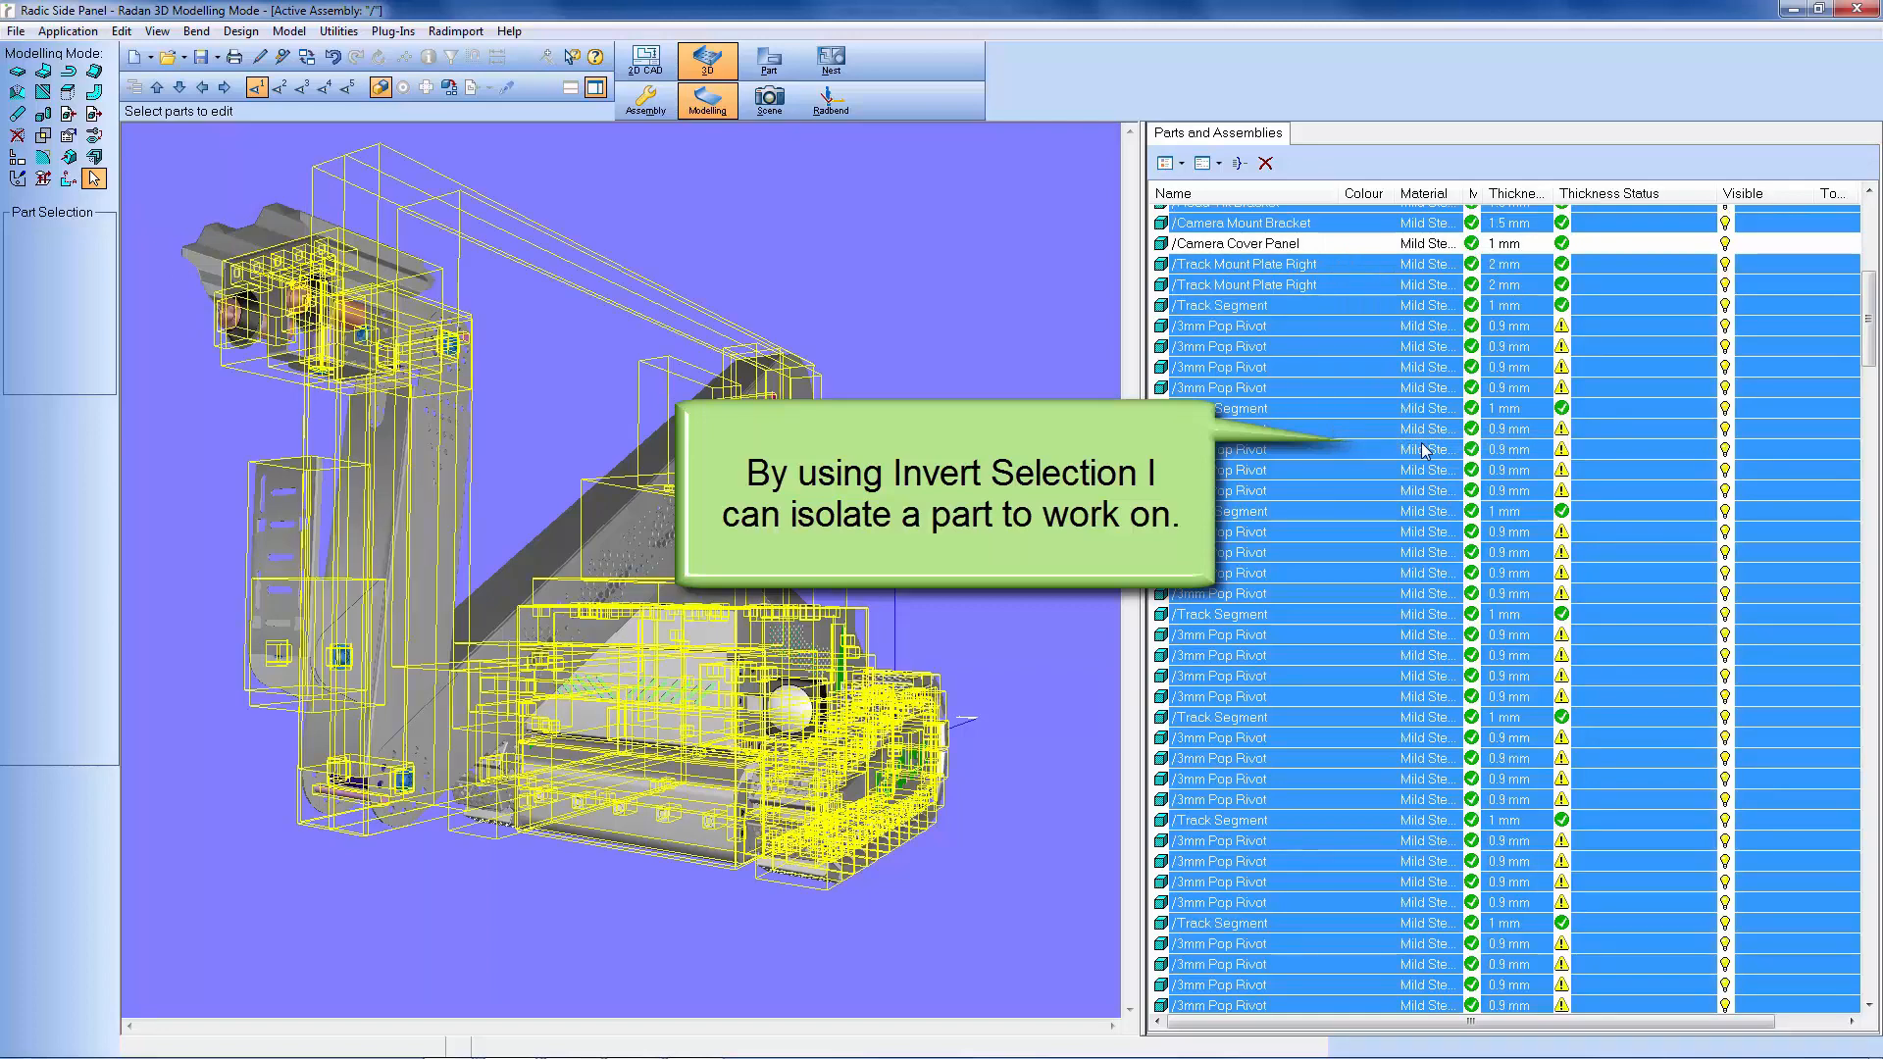
{"action": "right_click", "coordinate": [1321, 328]}
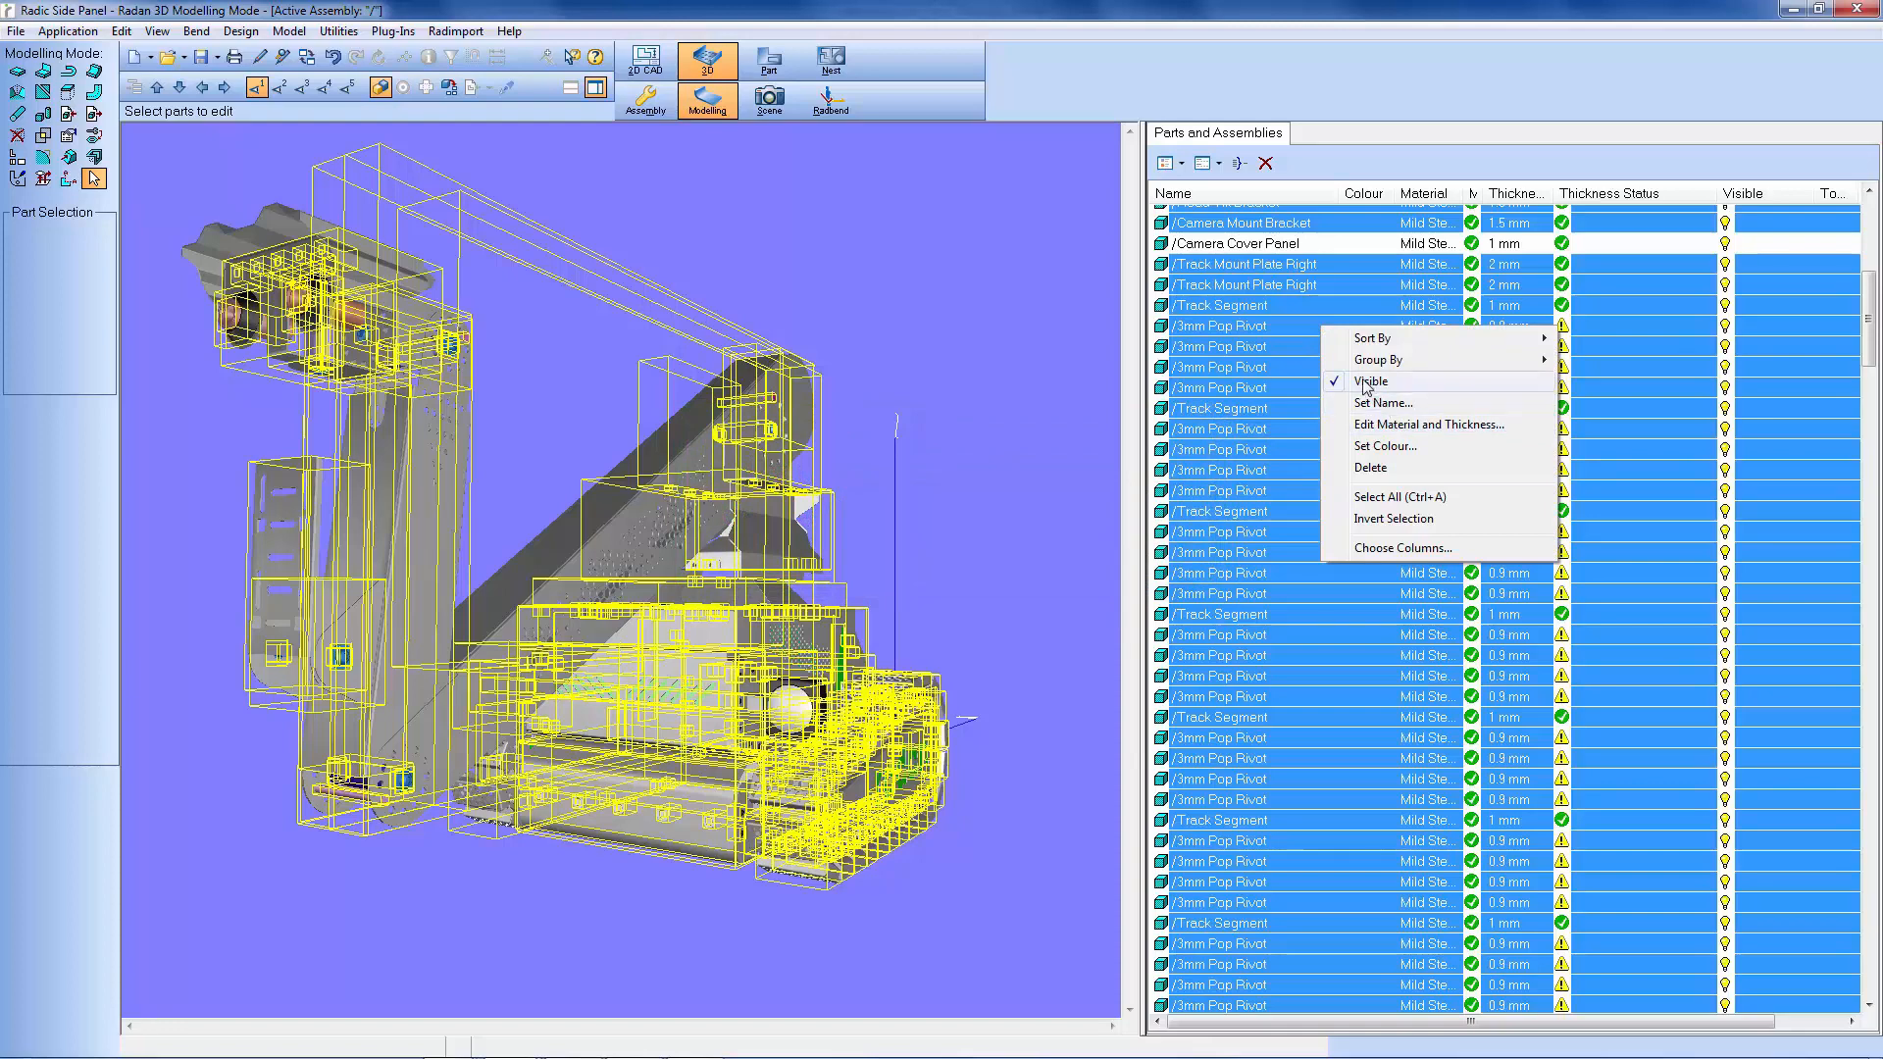
{"action": "left_click", "coordinate": [1404, 383]}
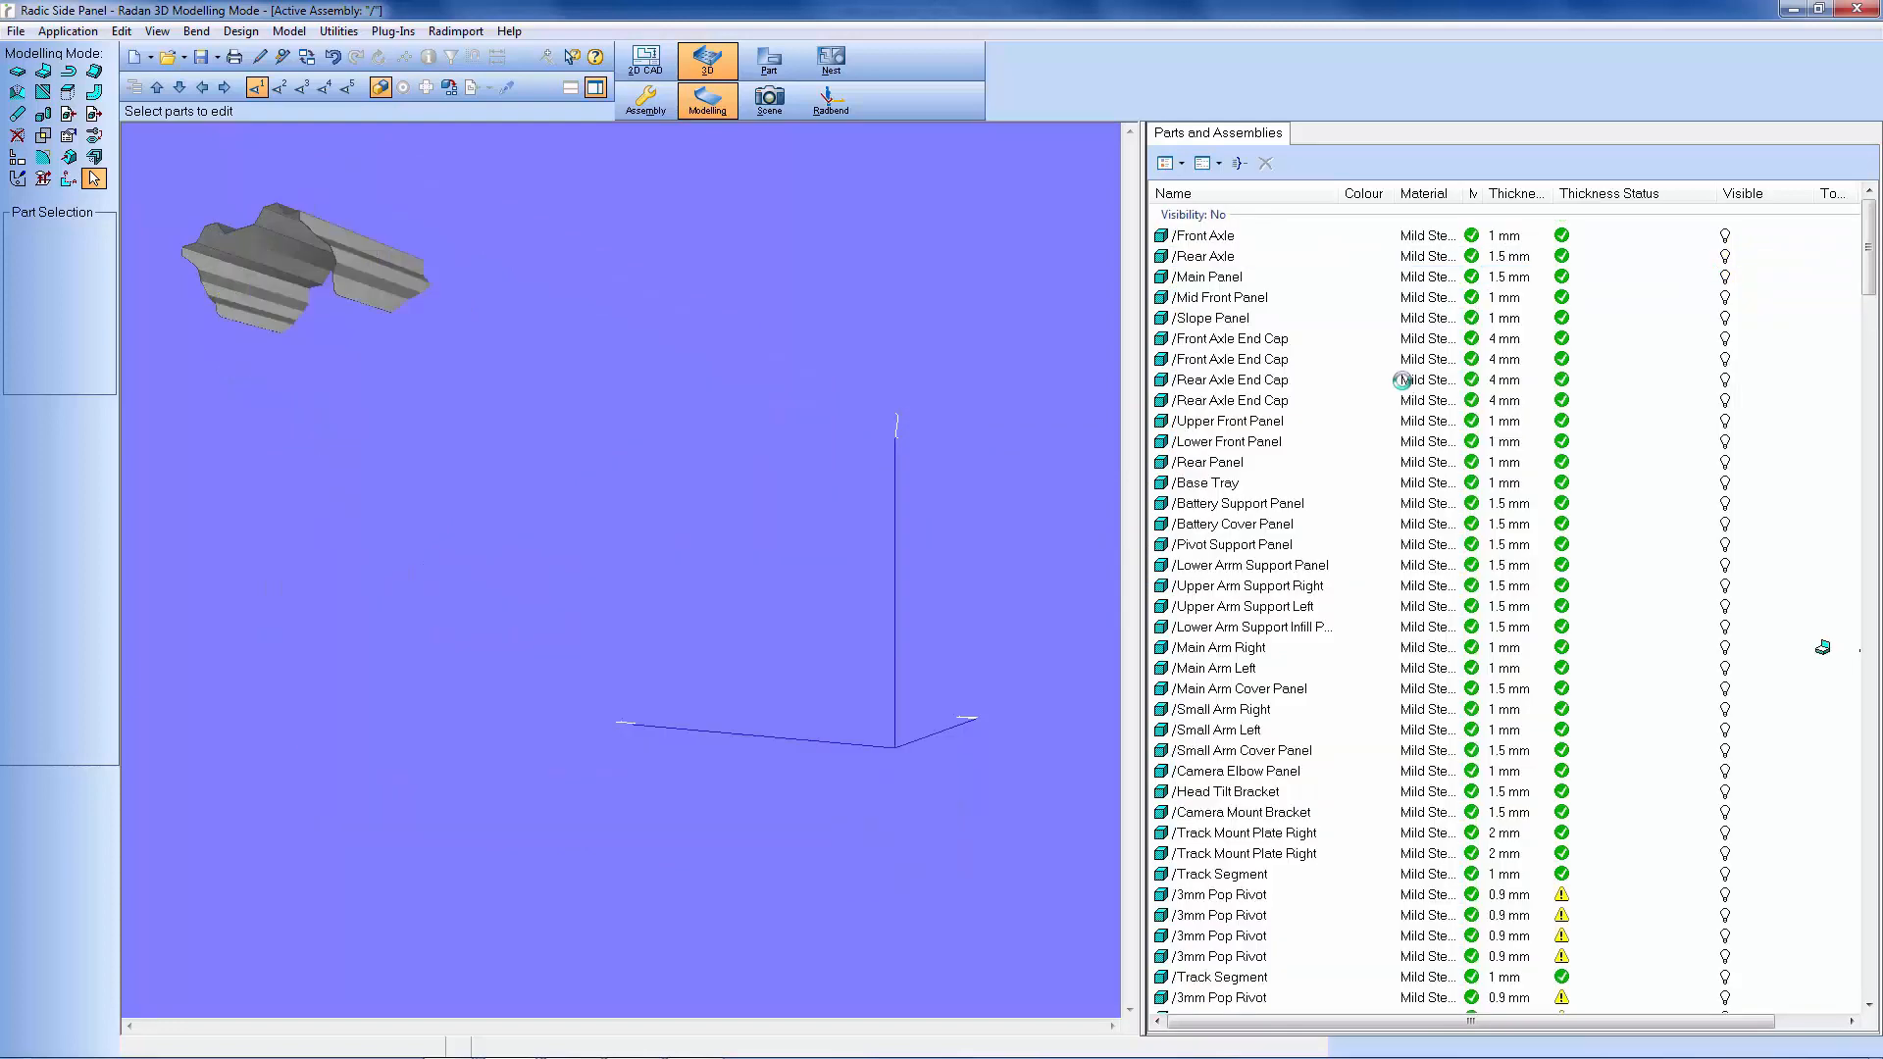
{"action": "key", "text": "Home"}
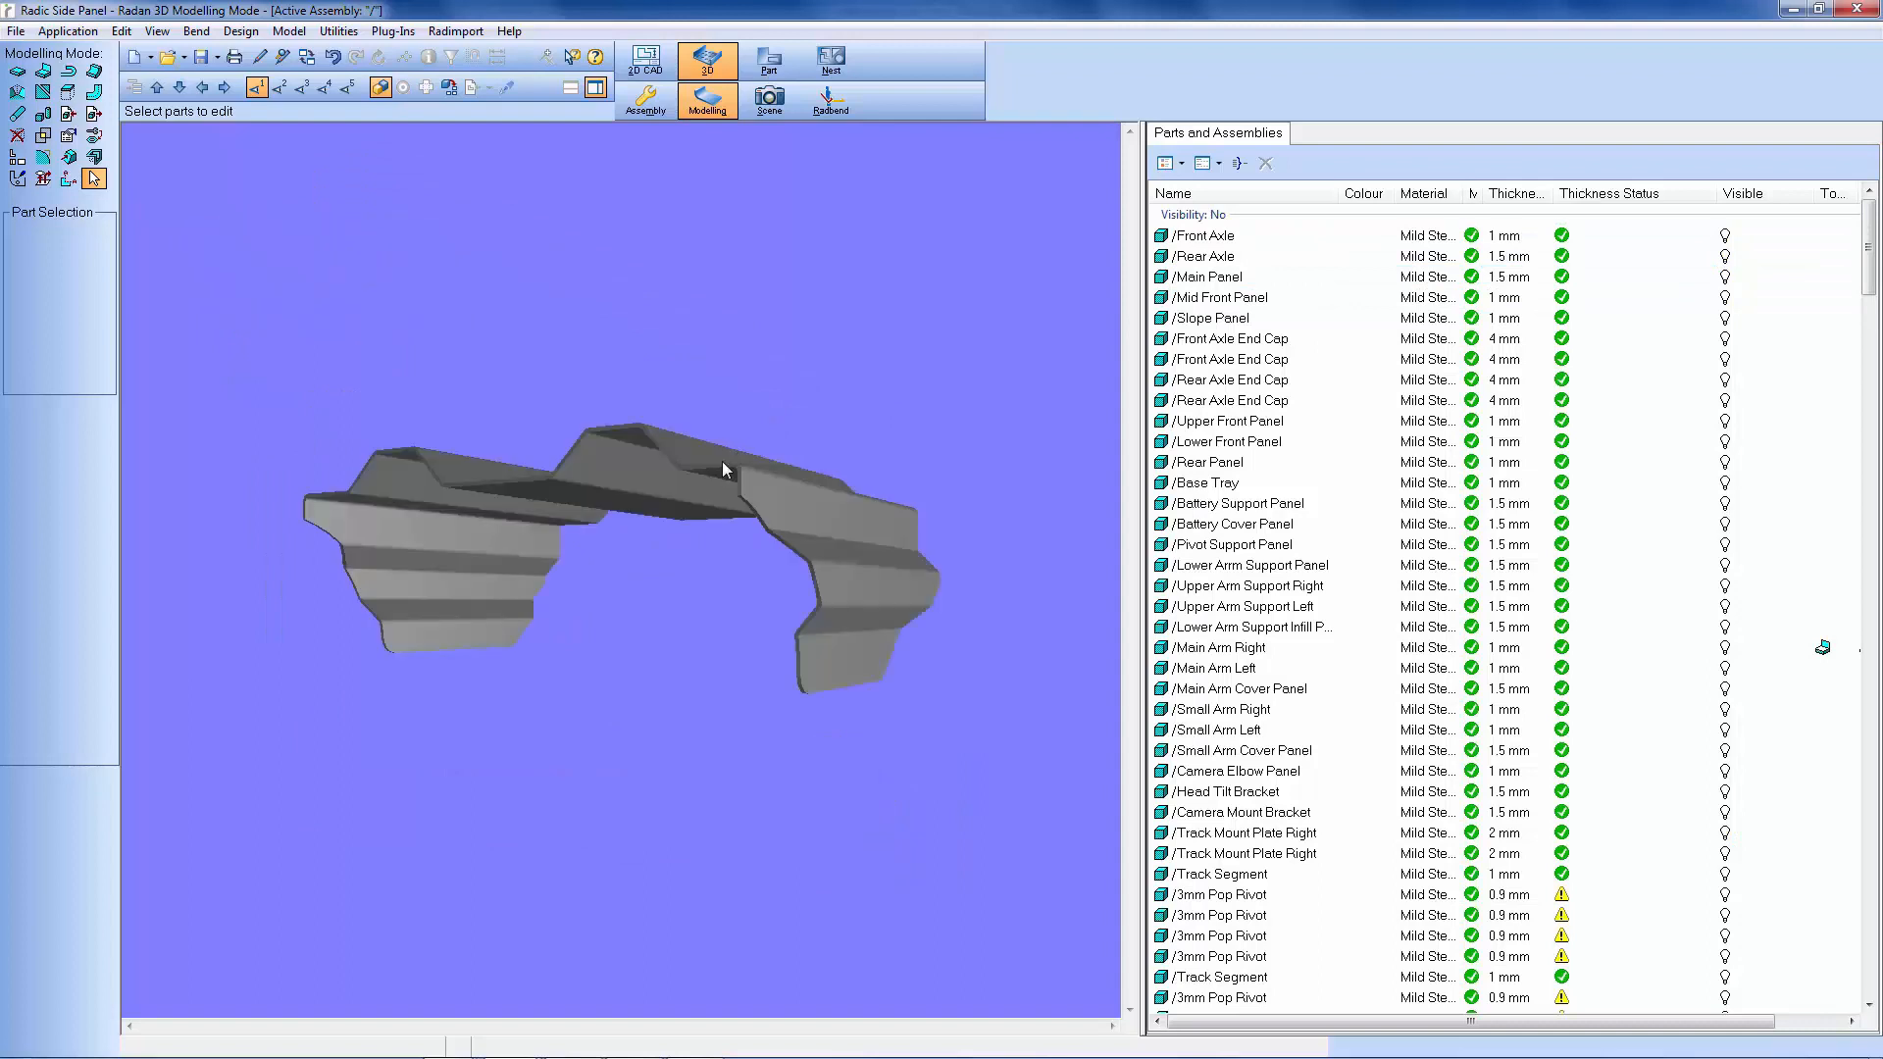
{"action": "middle_click_drag", "start_coordinate": [686, 451], "coordinate": [698, 490]}
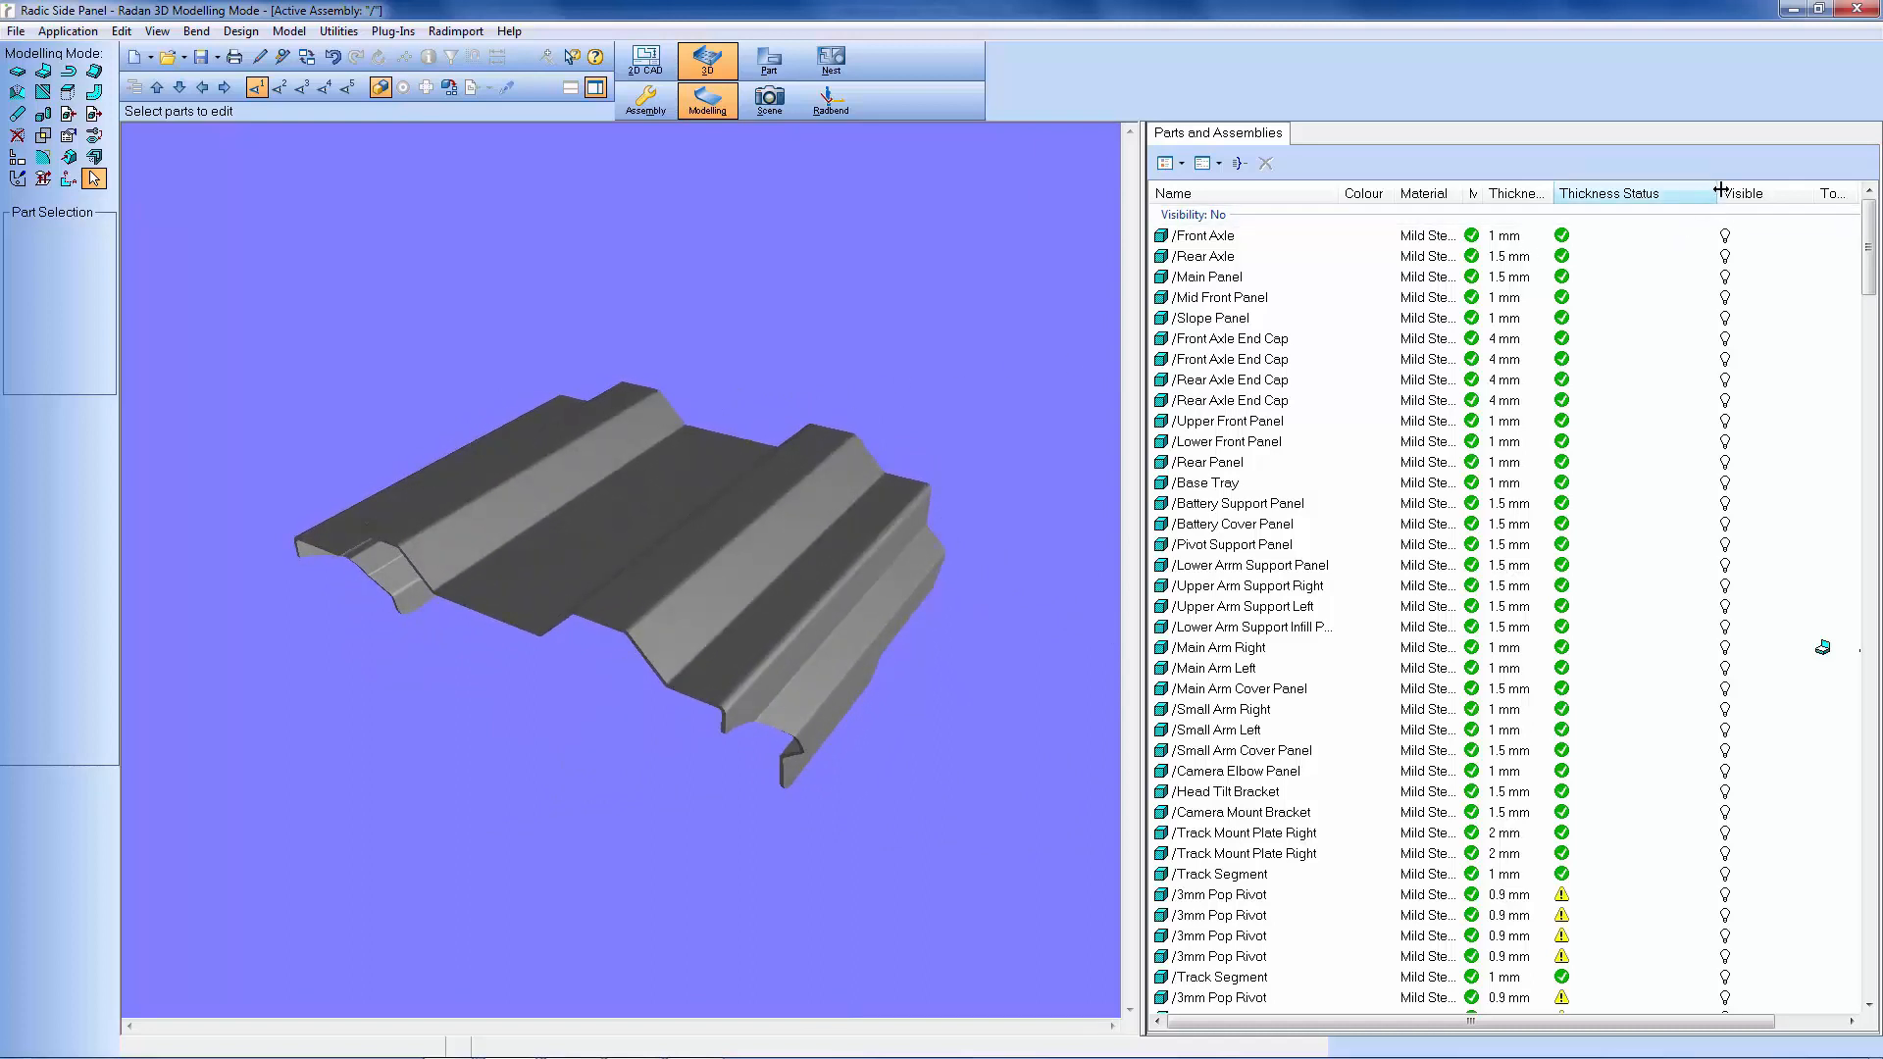
Narrow the Thickness Status column to reveal the Radbend column, and select the Camera Cover Panel in the parts list.
{"action": "left_click_drag", "start_coordinate": [1716, 193], "coordinate": [1629, 203]}
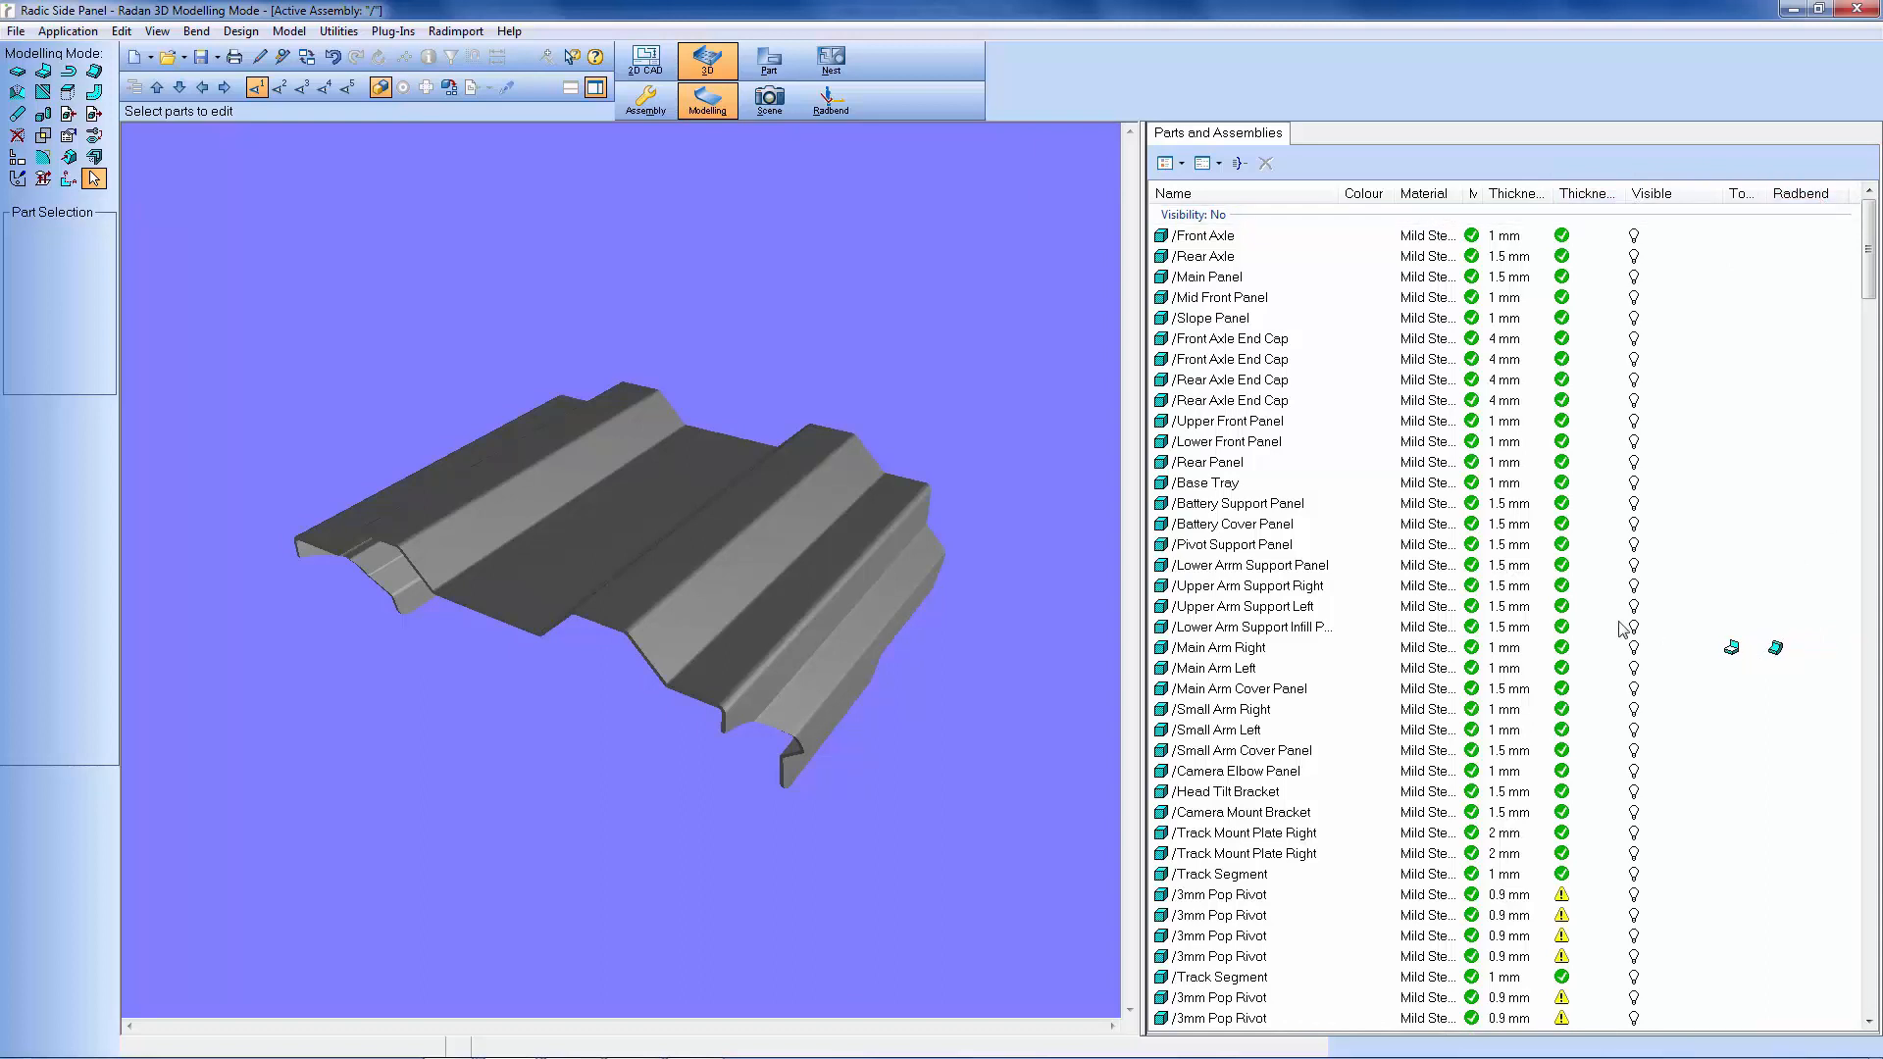
{"action": "mouse_move", "coordinate": [1203, 654]}
{"action": "left_click", "coordinate": [821, 520]}
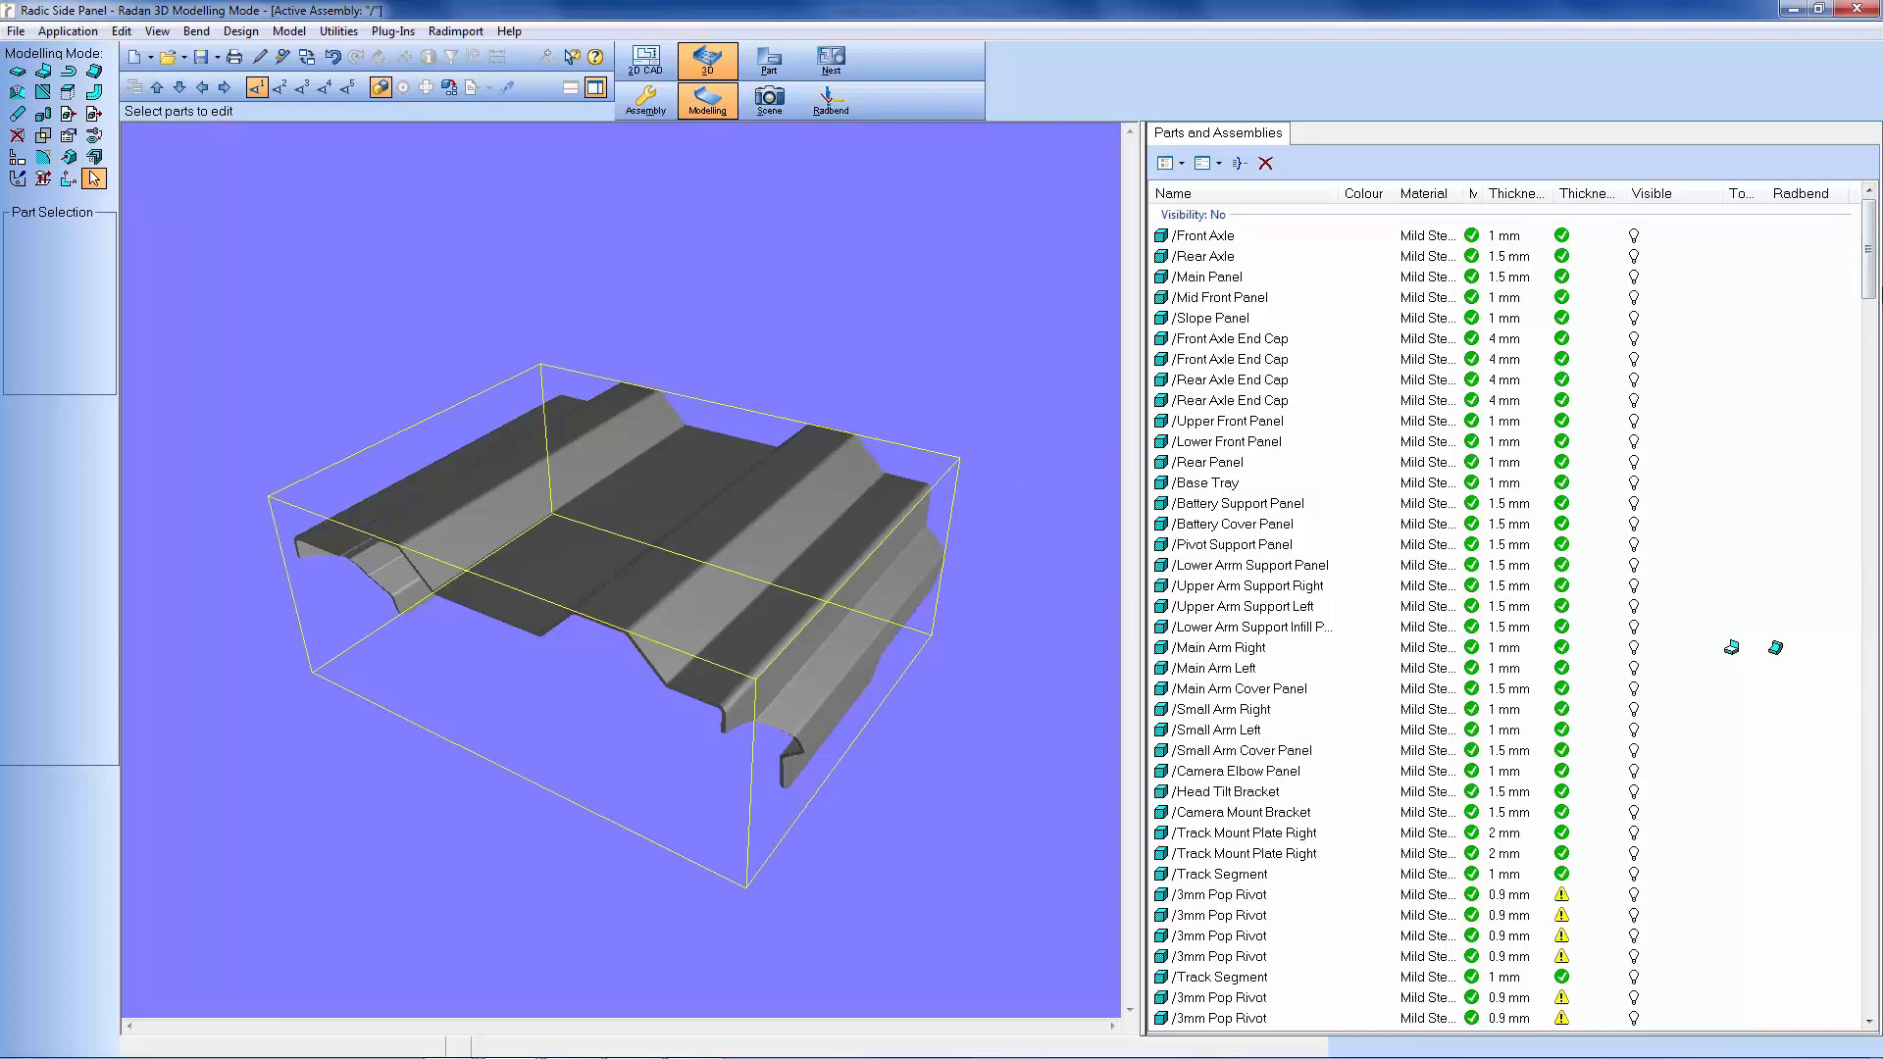
{"action": "left_click_drag", "start_coordinate": [1868, 263], "coordinate": [1821, 998]}
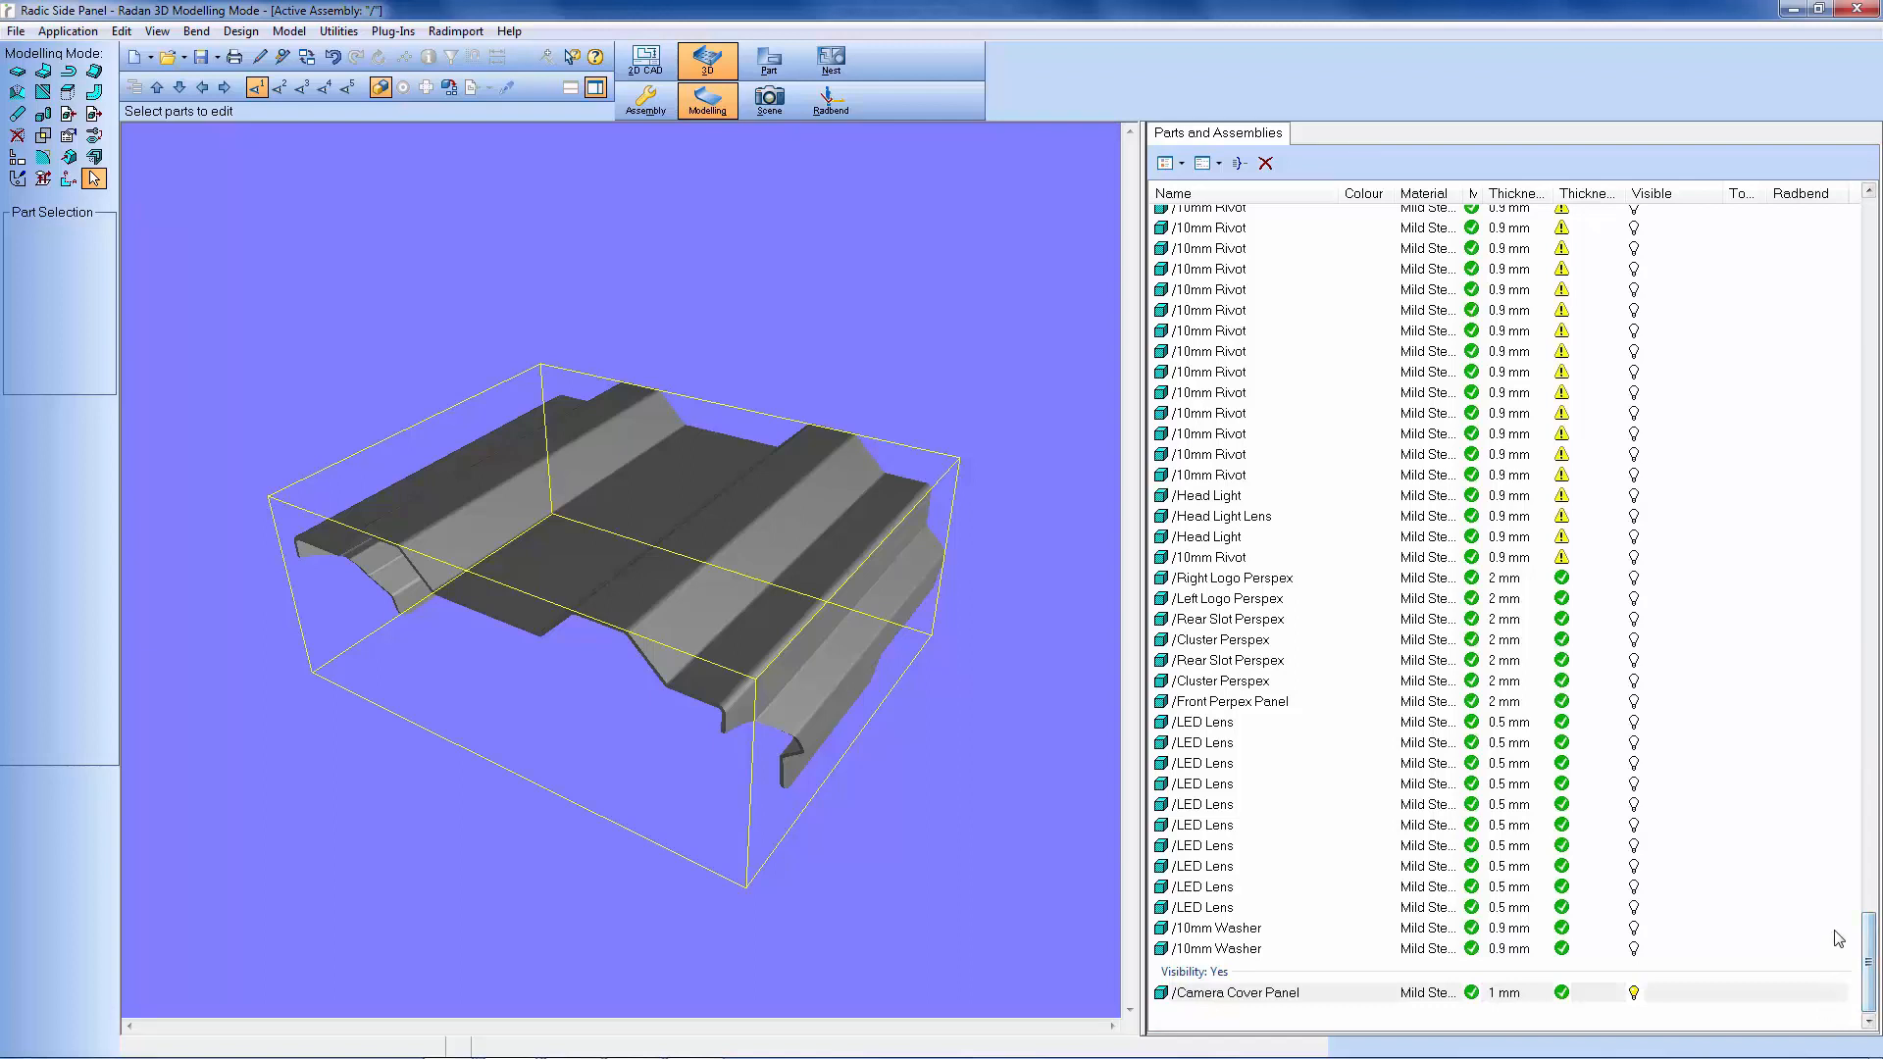
{"action": "left_click", "coordinate": [1289, 997]}
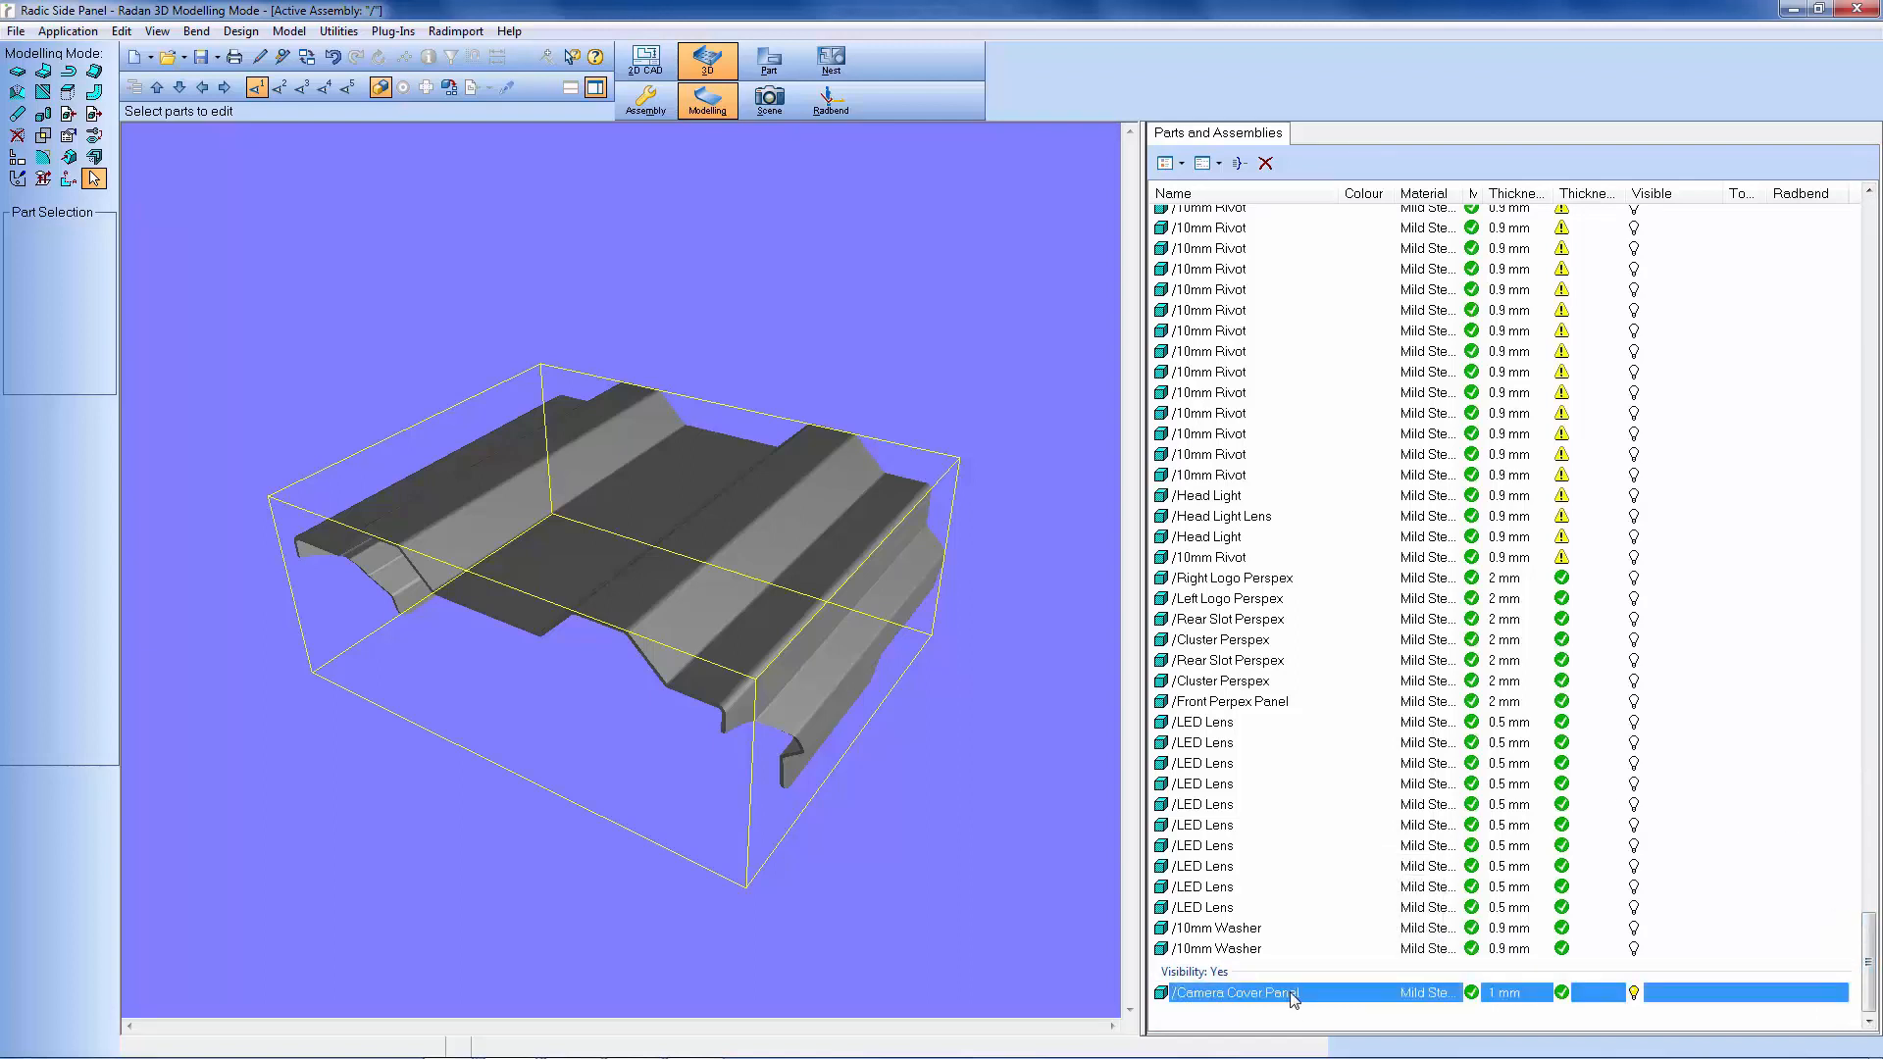
Send the isolated Camera Cover Panel through to Radbend and return to 3D modelling.
{"action": "left_click", "coordinate": [830, 98]}
{"action": "left_click", "coordinate": [1033, 508]}
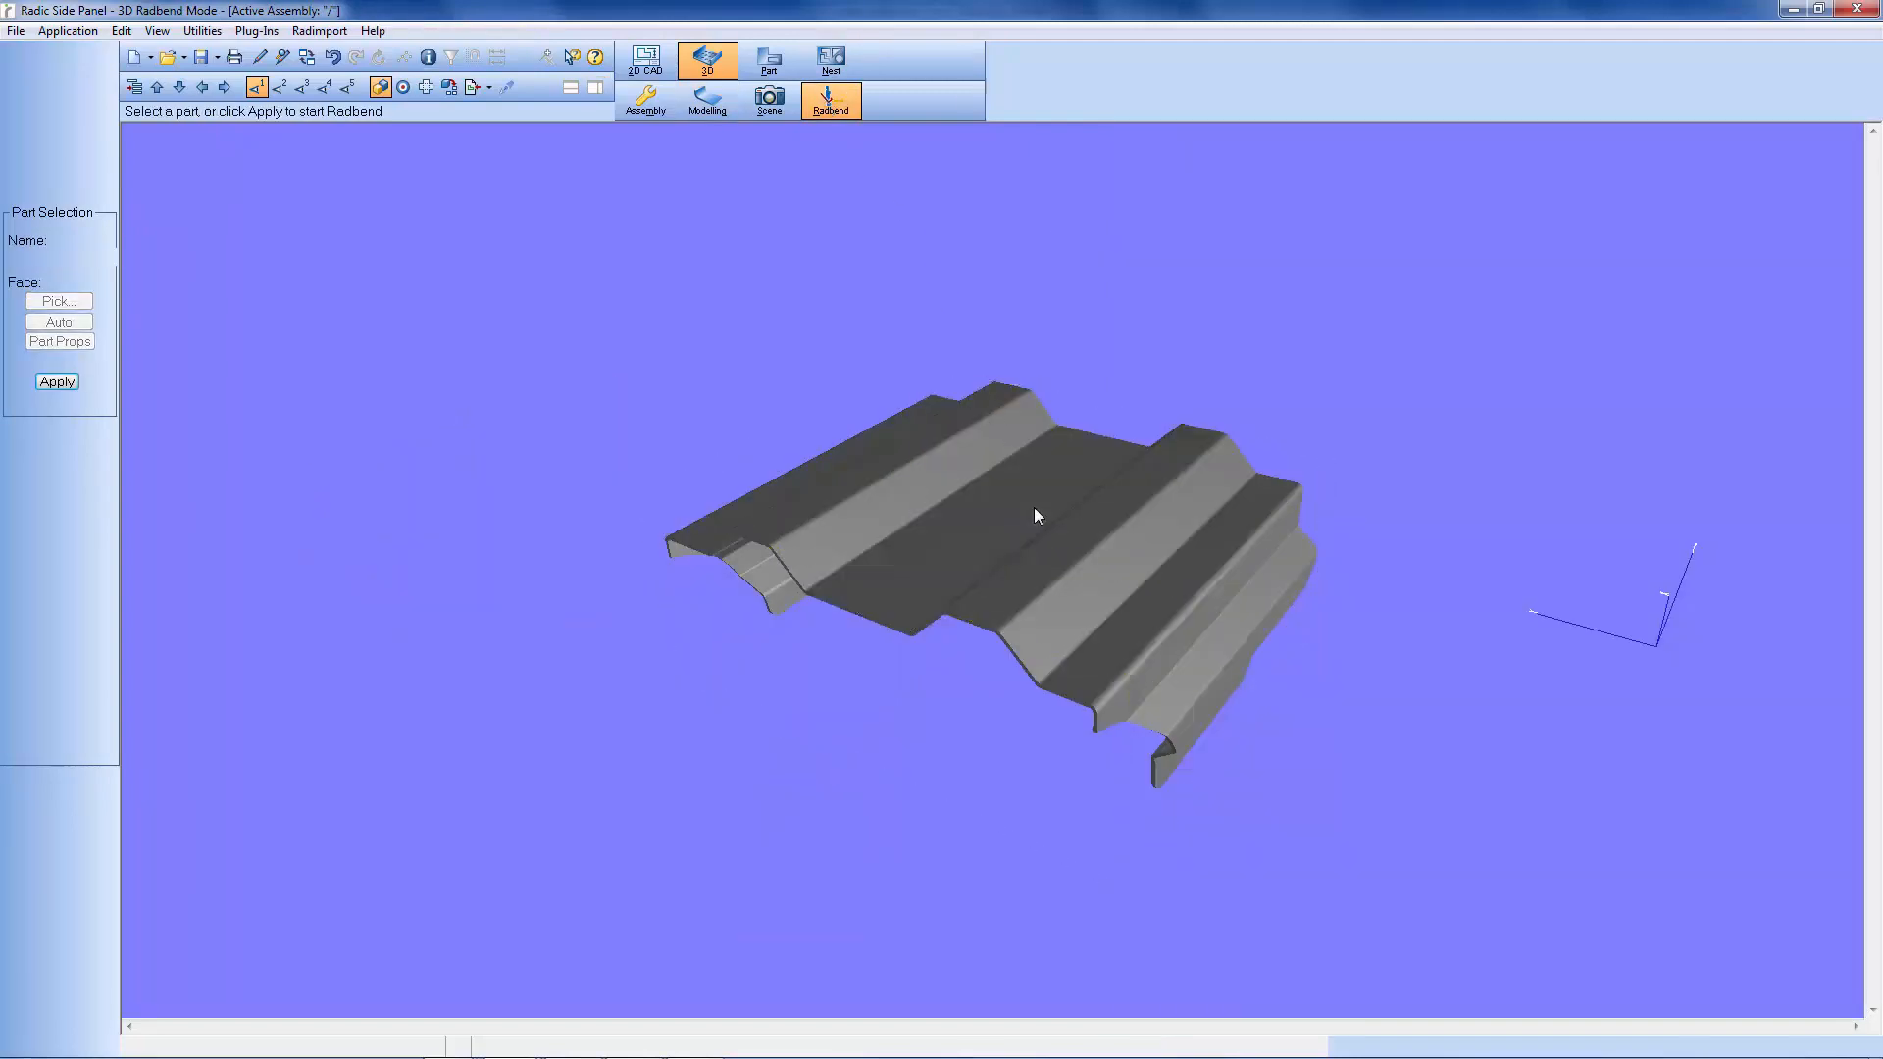
{"action": "left_click", "coordinate": [1031, 502]}
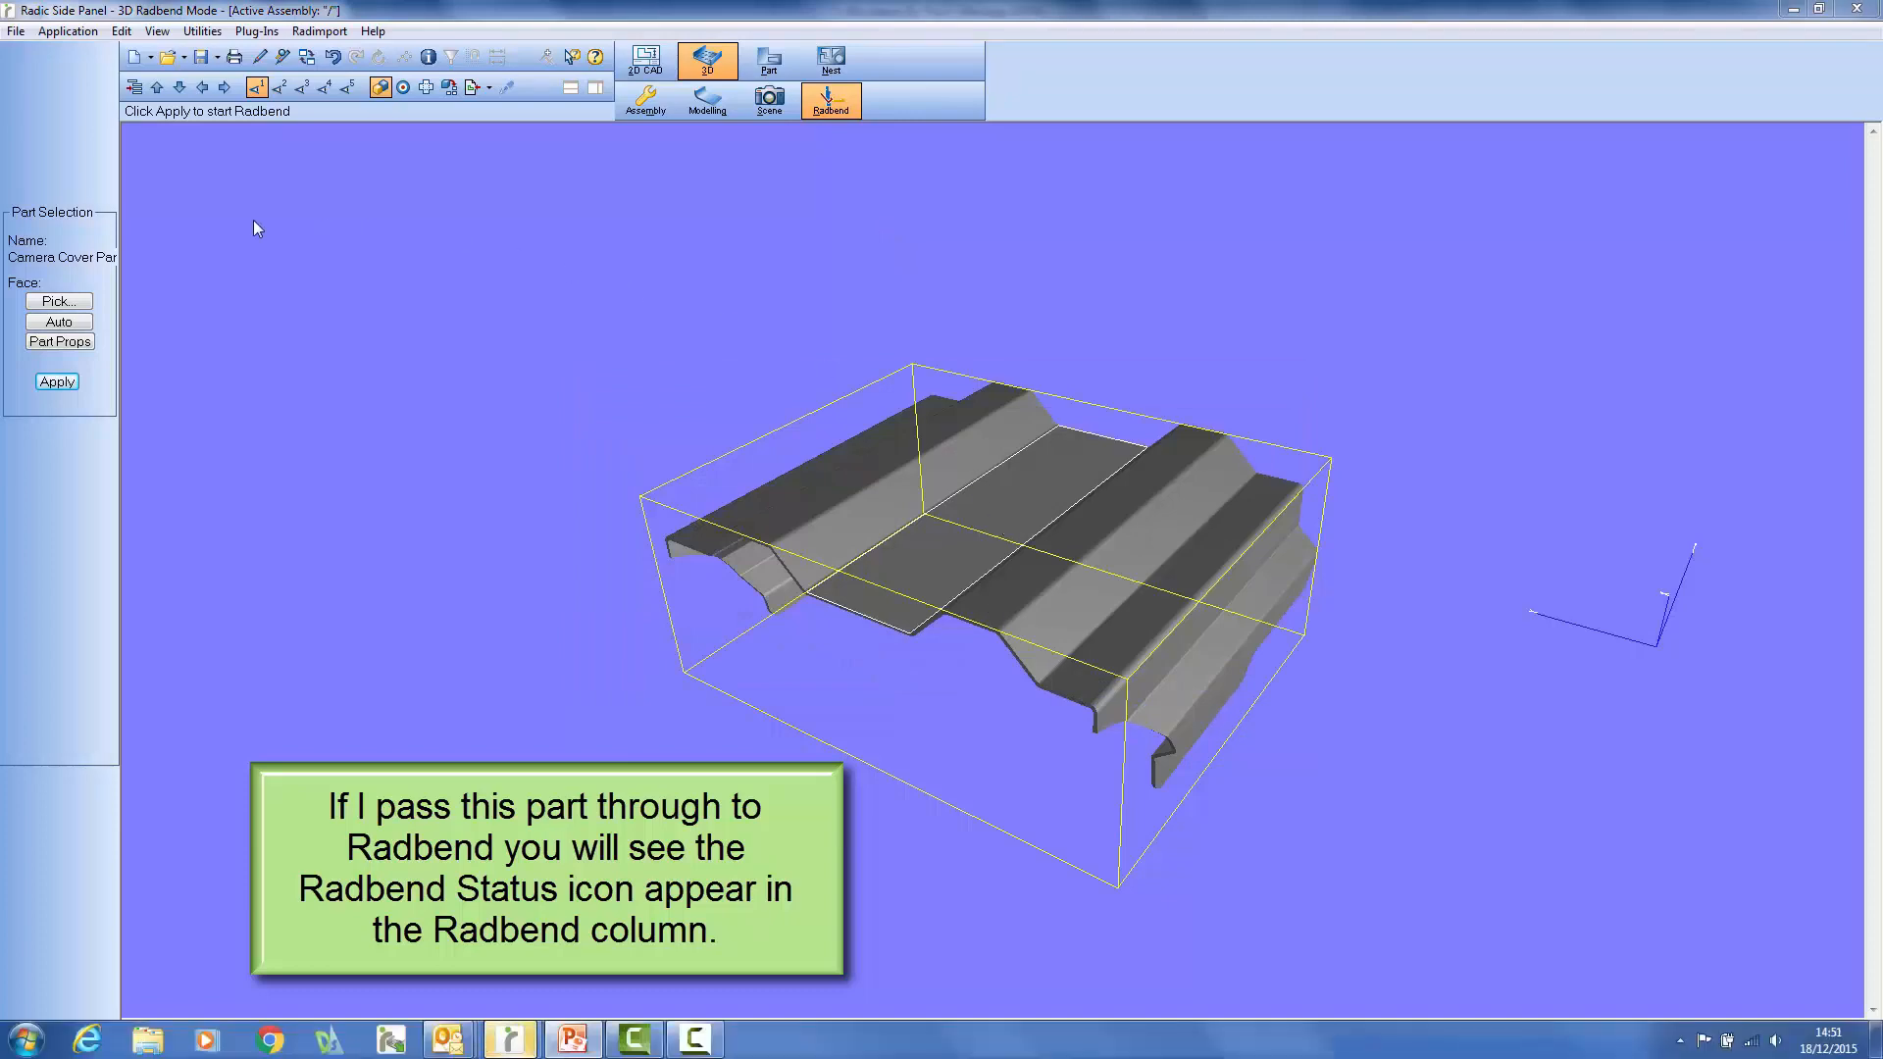
{"action": "left_click", "coordinate": [707, 98]}
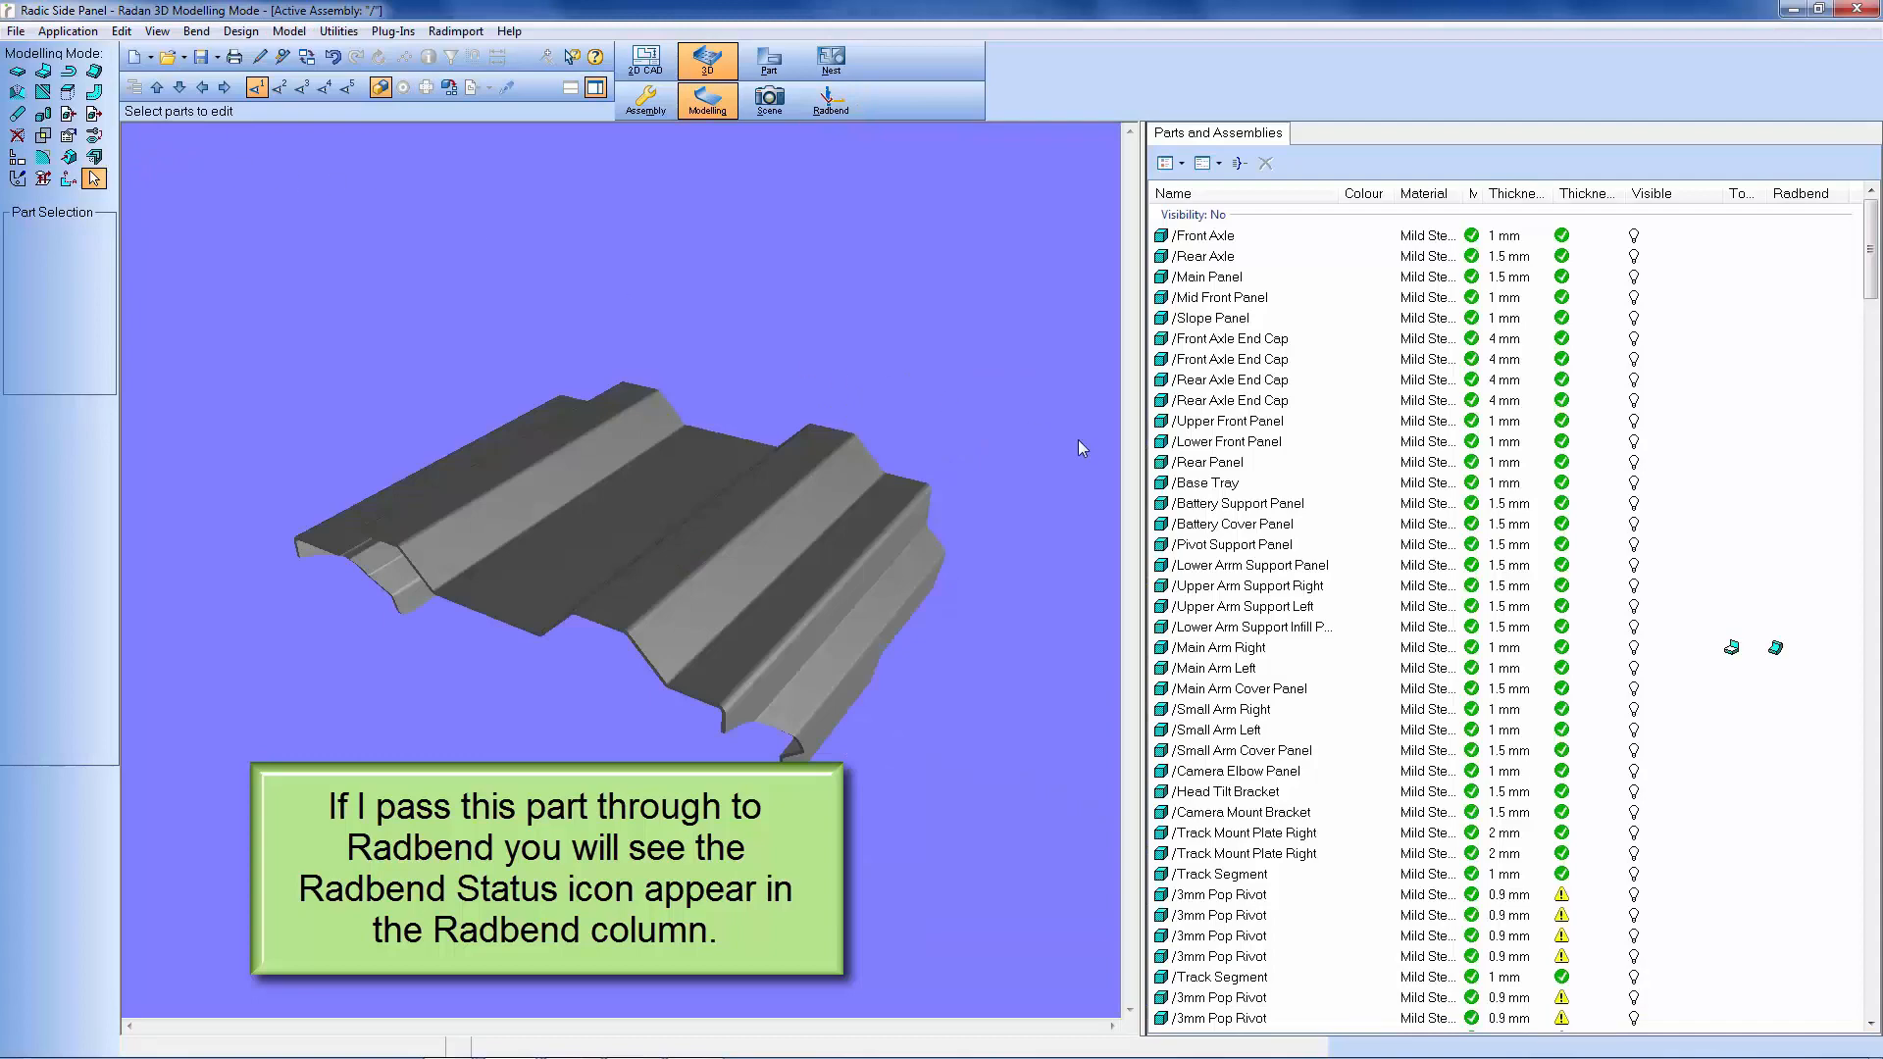
Select the Camera Cover Panel in the parts list and check its Radbend status.
{"action": "left_click", "coordinate": [822, 563]}
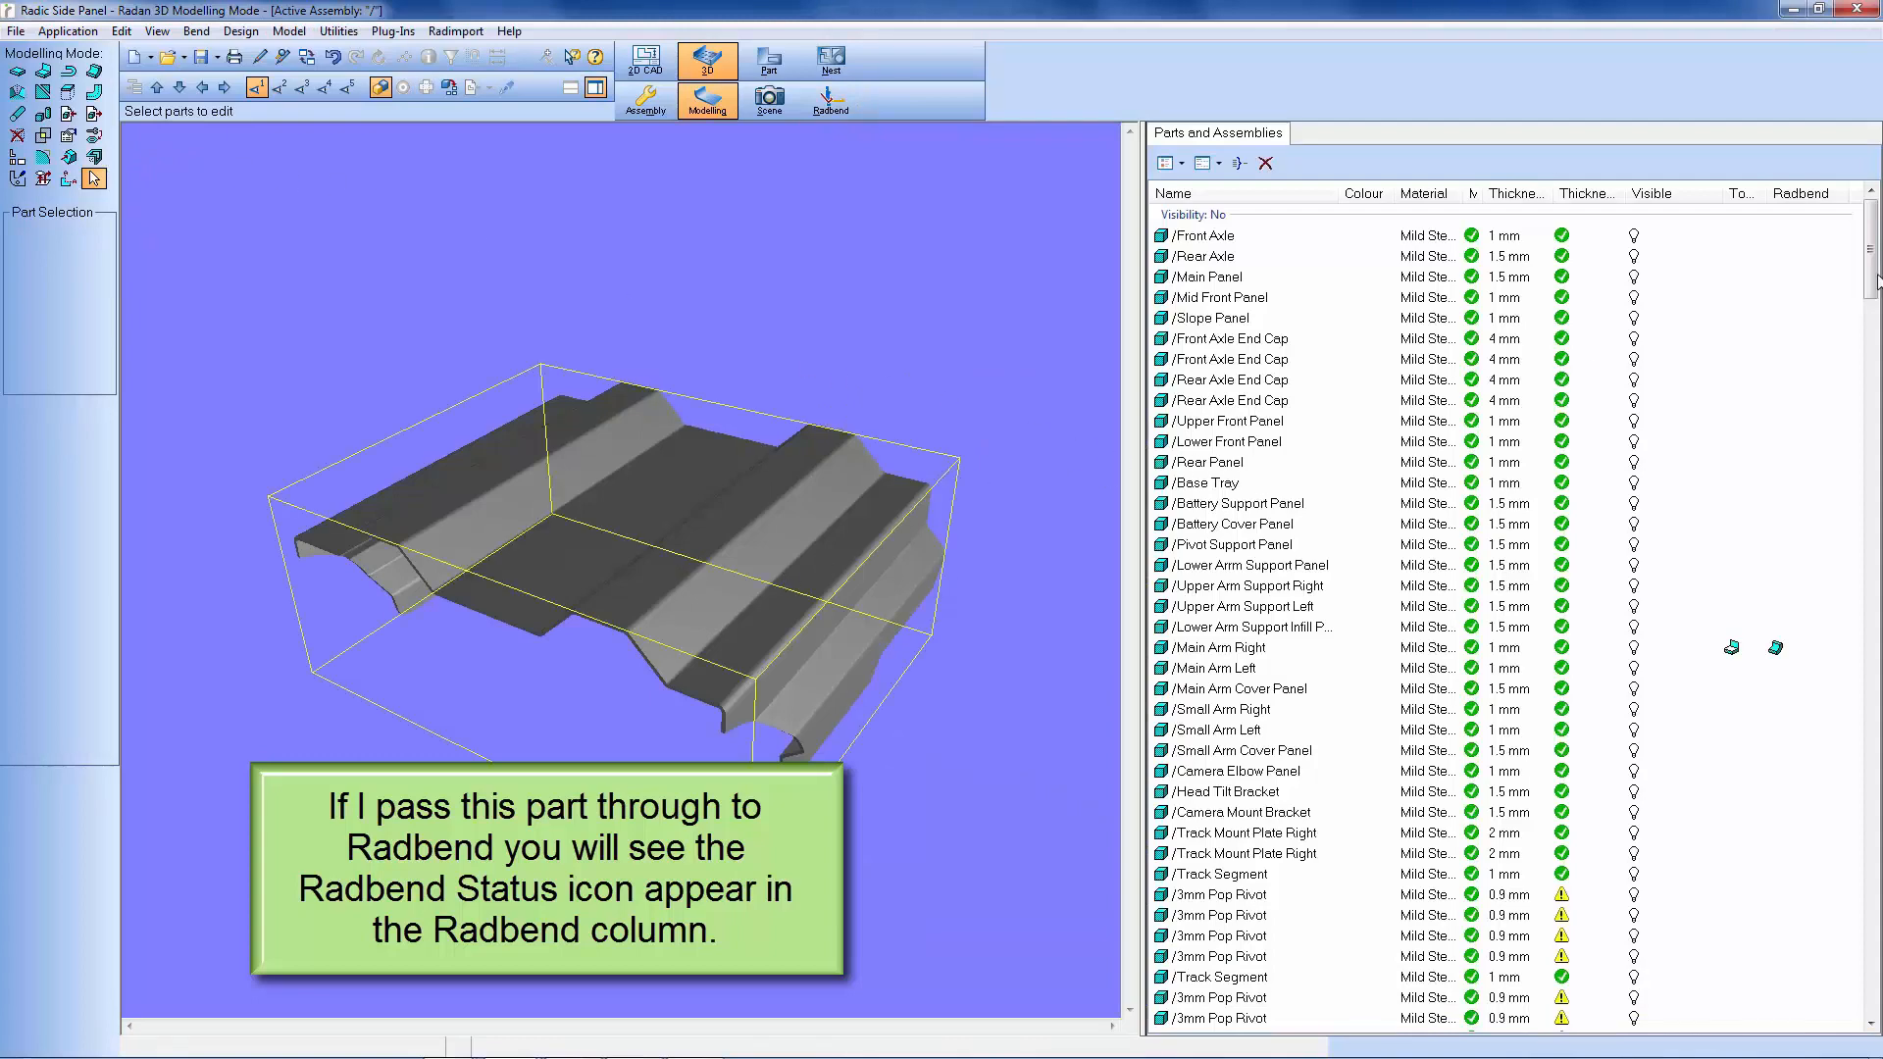
{"action": "left_click_drag", "start_coordinate": [1876, 282], "coordinate": [1871, 991]}
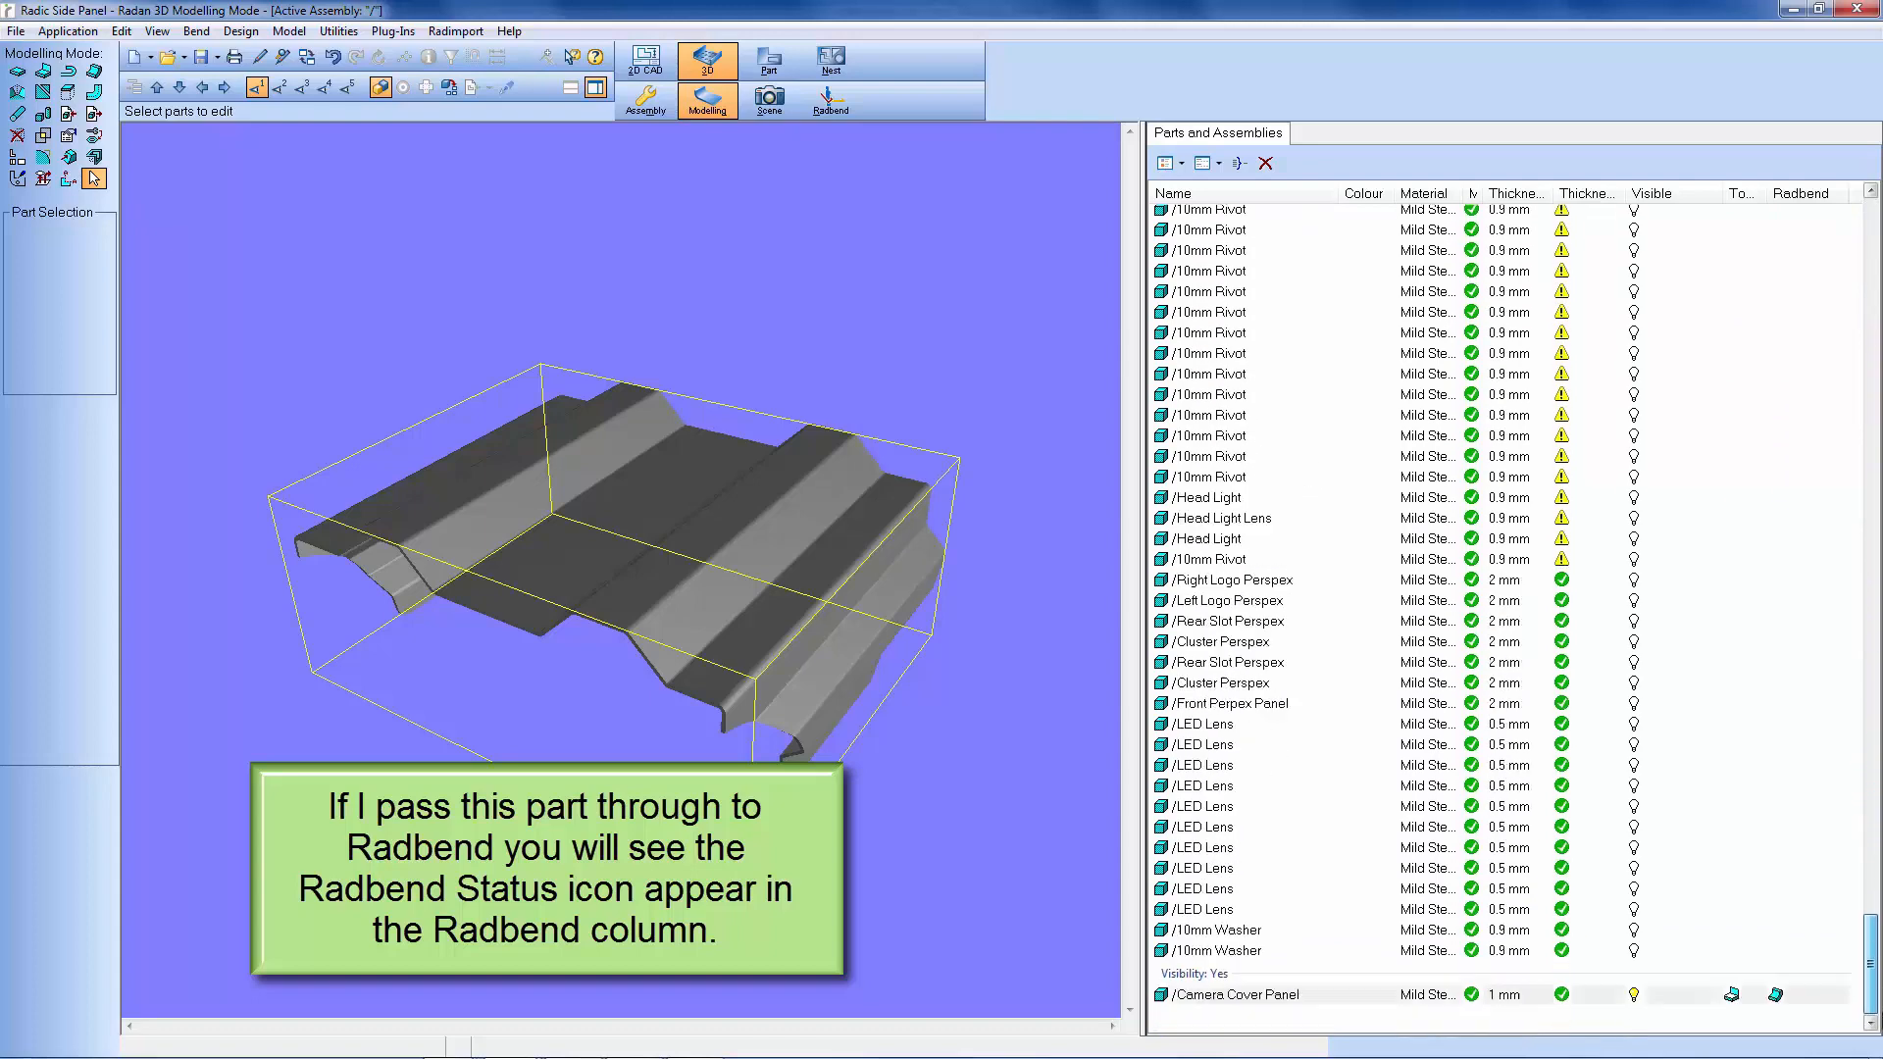
{"action": "left_click", "coordinate": [1275, 998]}
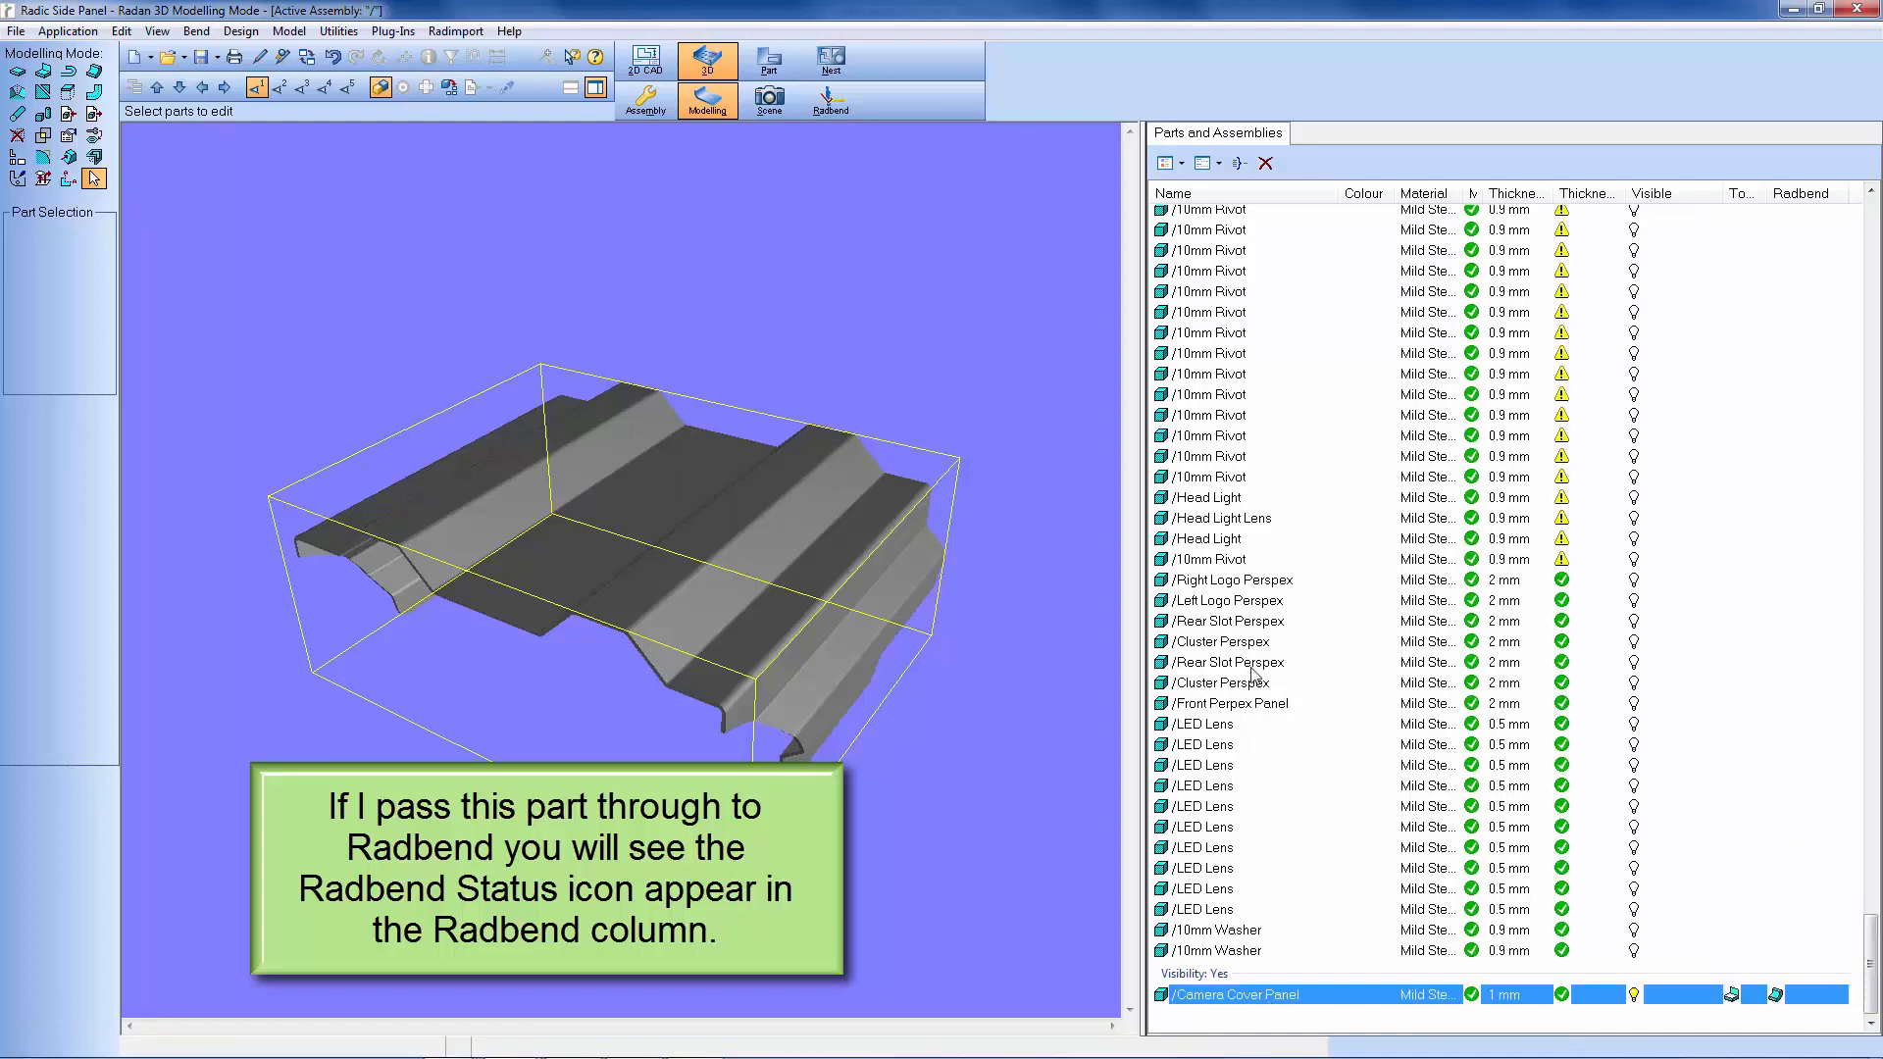
Select all parts in the Parts and Assemblies list and make the whole assembly visible.
{"action": "right_click", "coordinate": [1229, 555]}
{"action": "left_click", "coordinate": [1329, 724]}
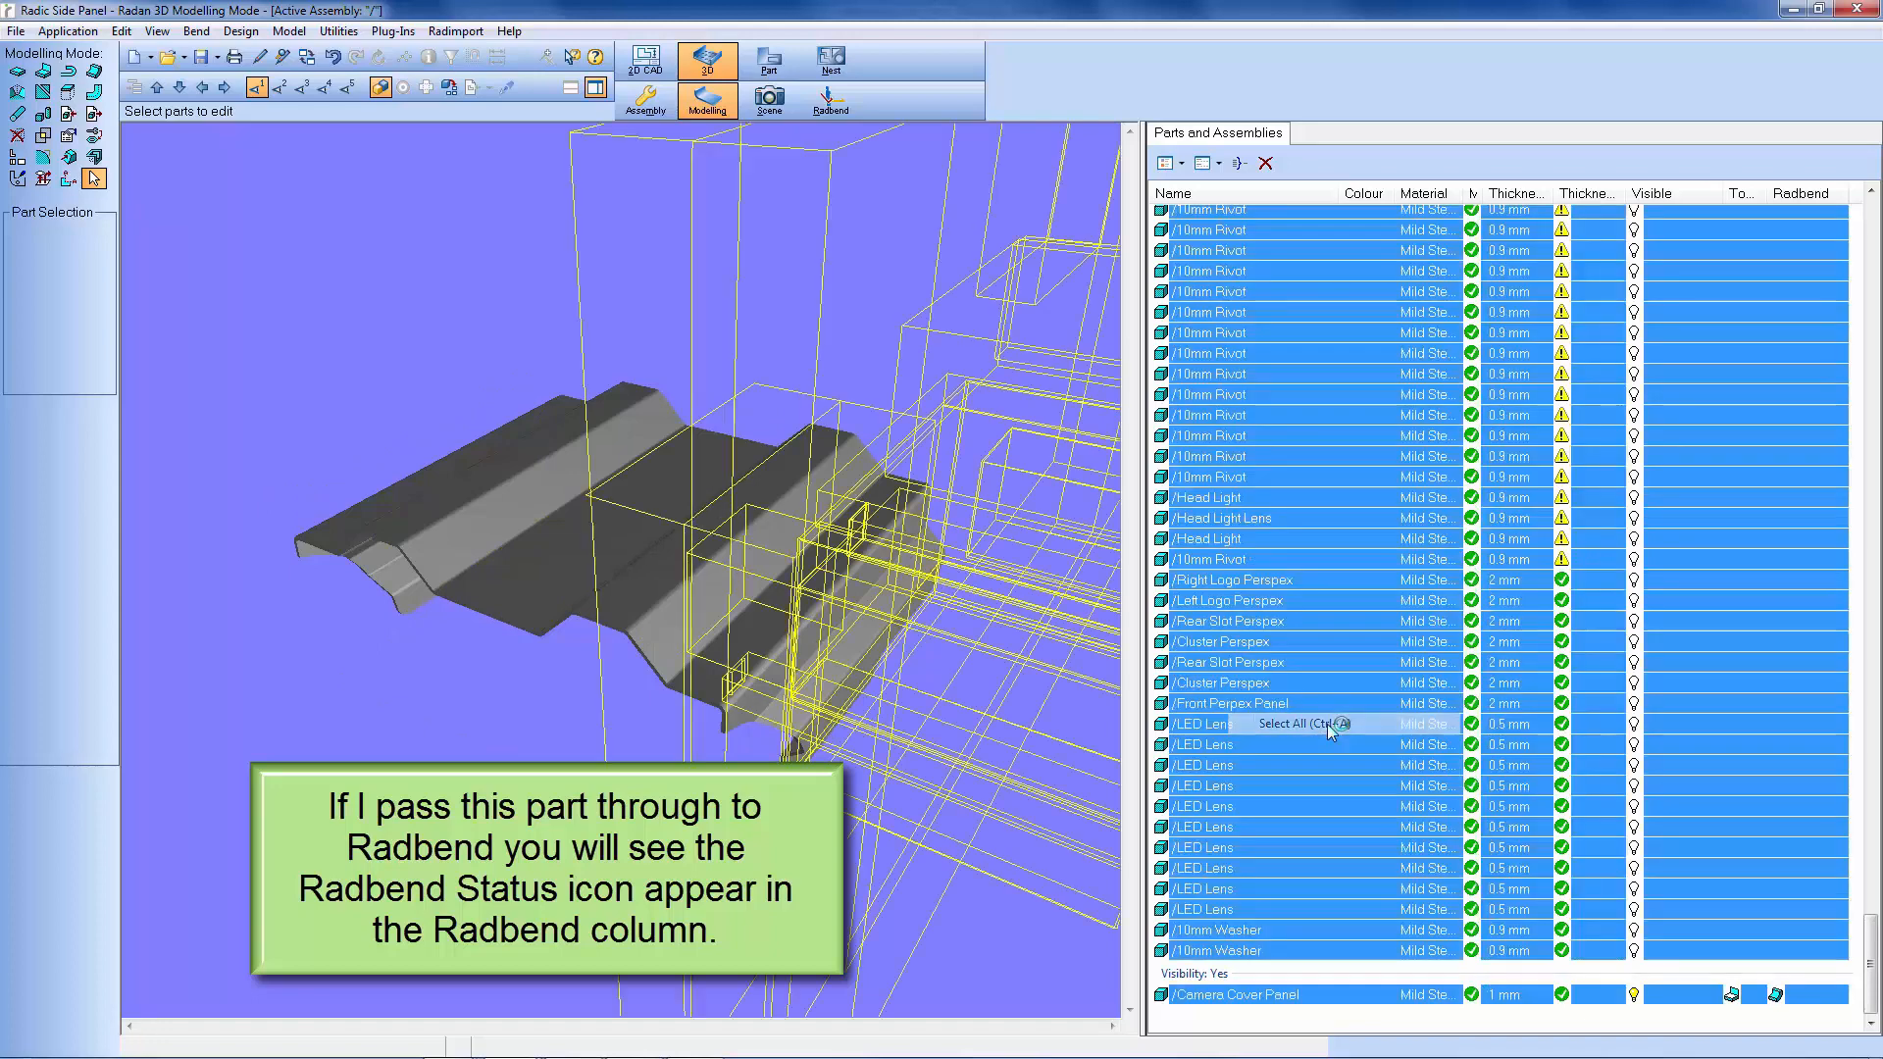
{"action": "right_click", "coordinate": [1255, 517]}
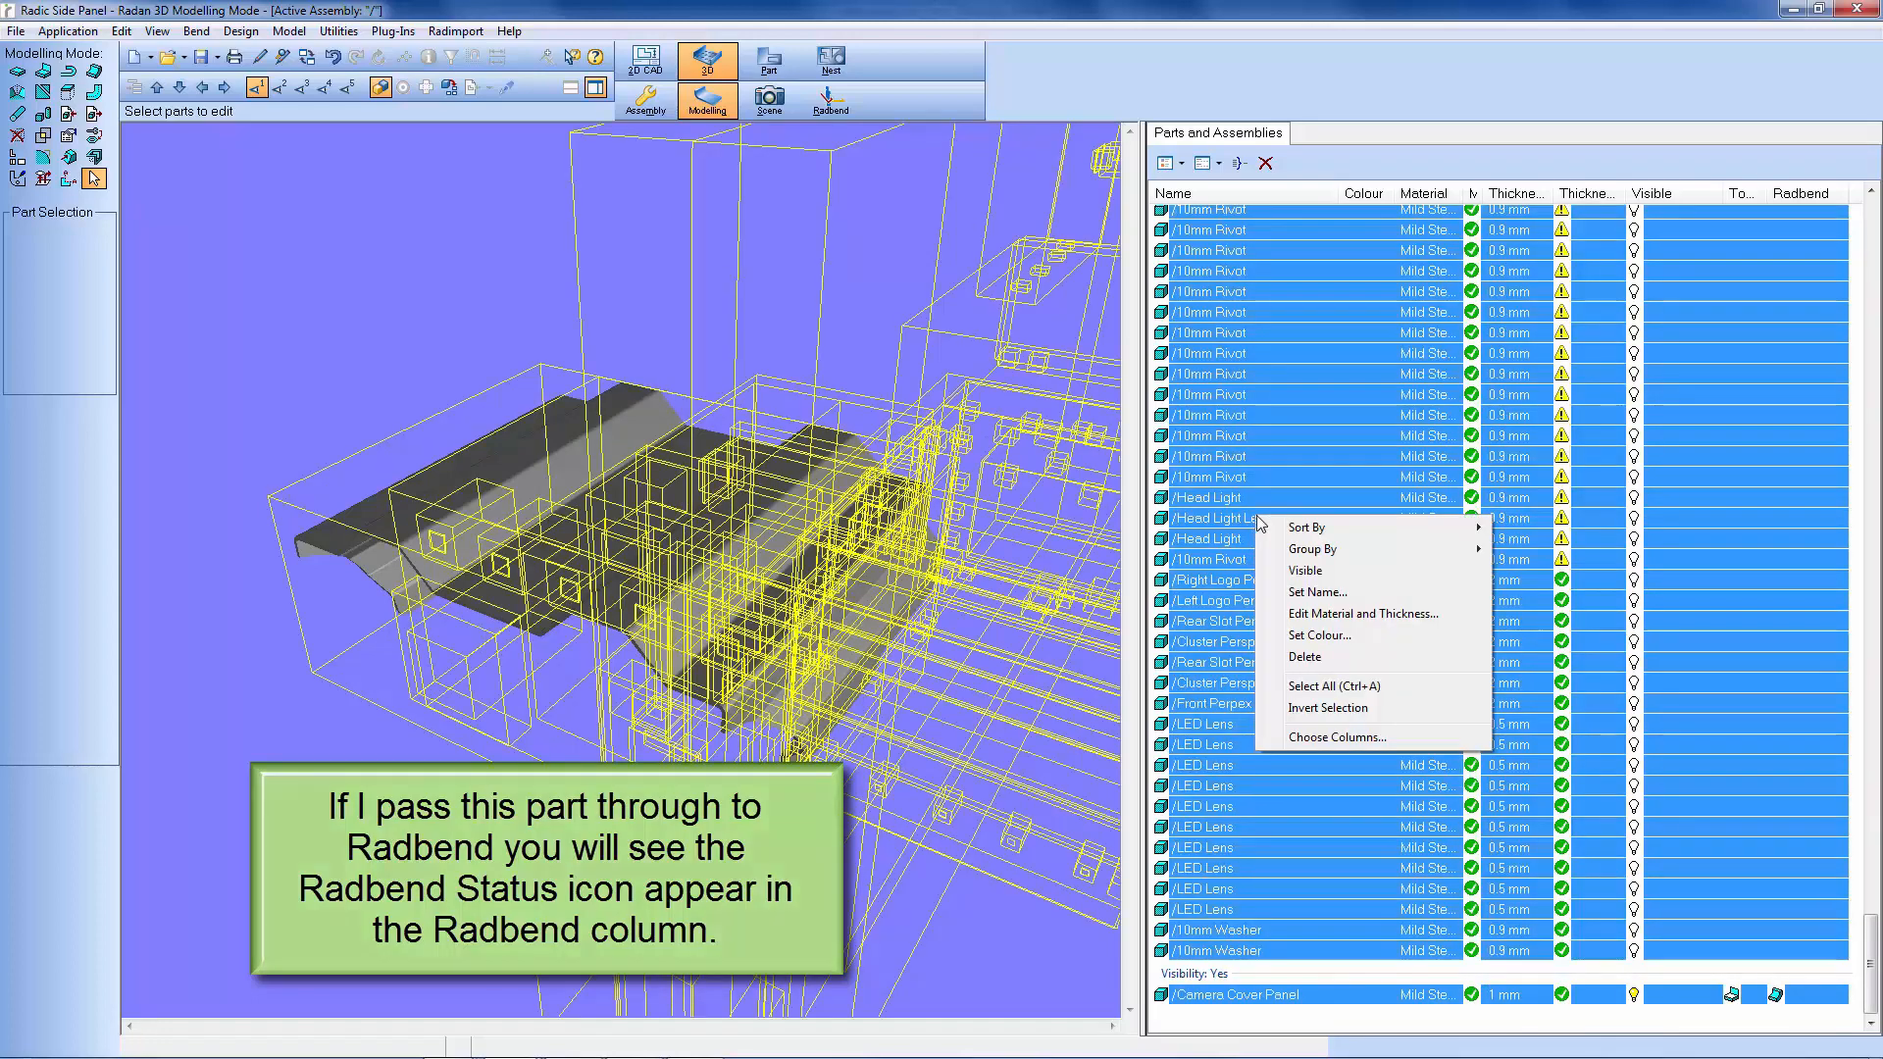
{"action": "left_click", "coordinate": [1313, 574]}
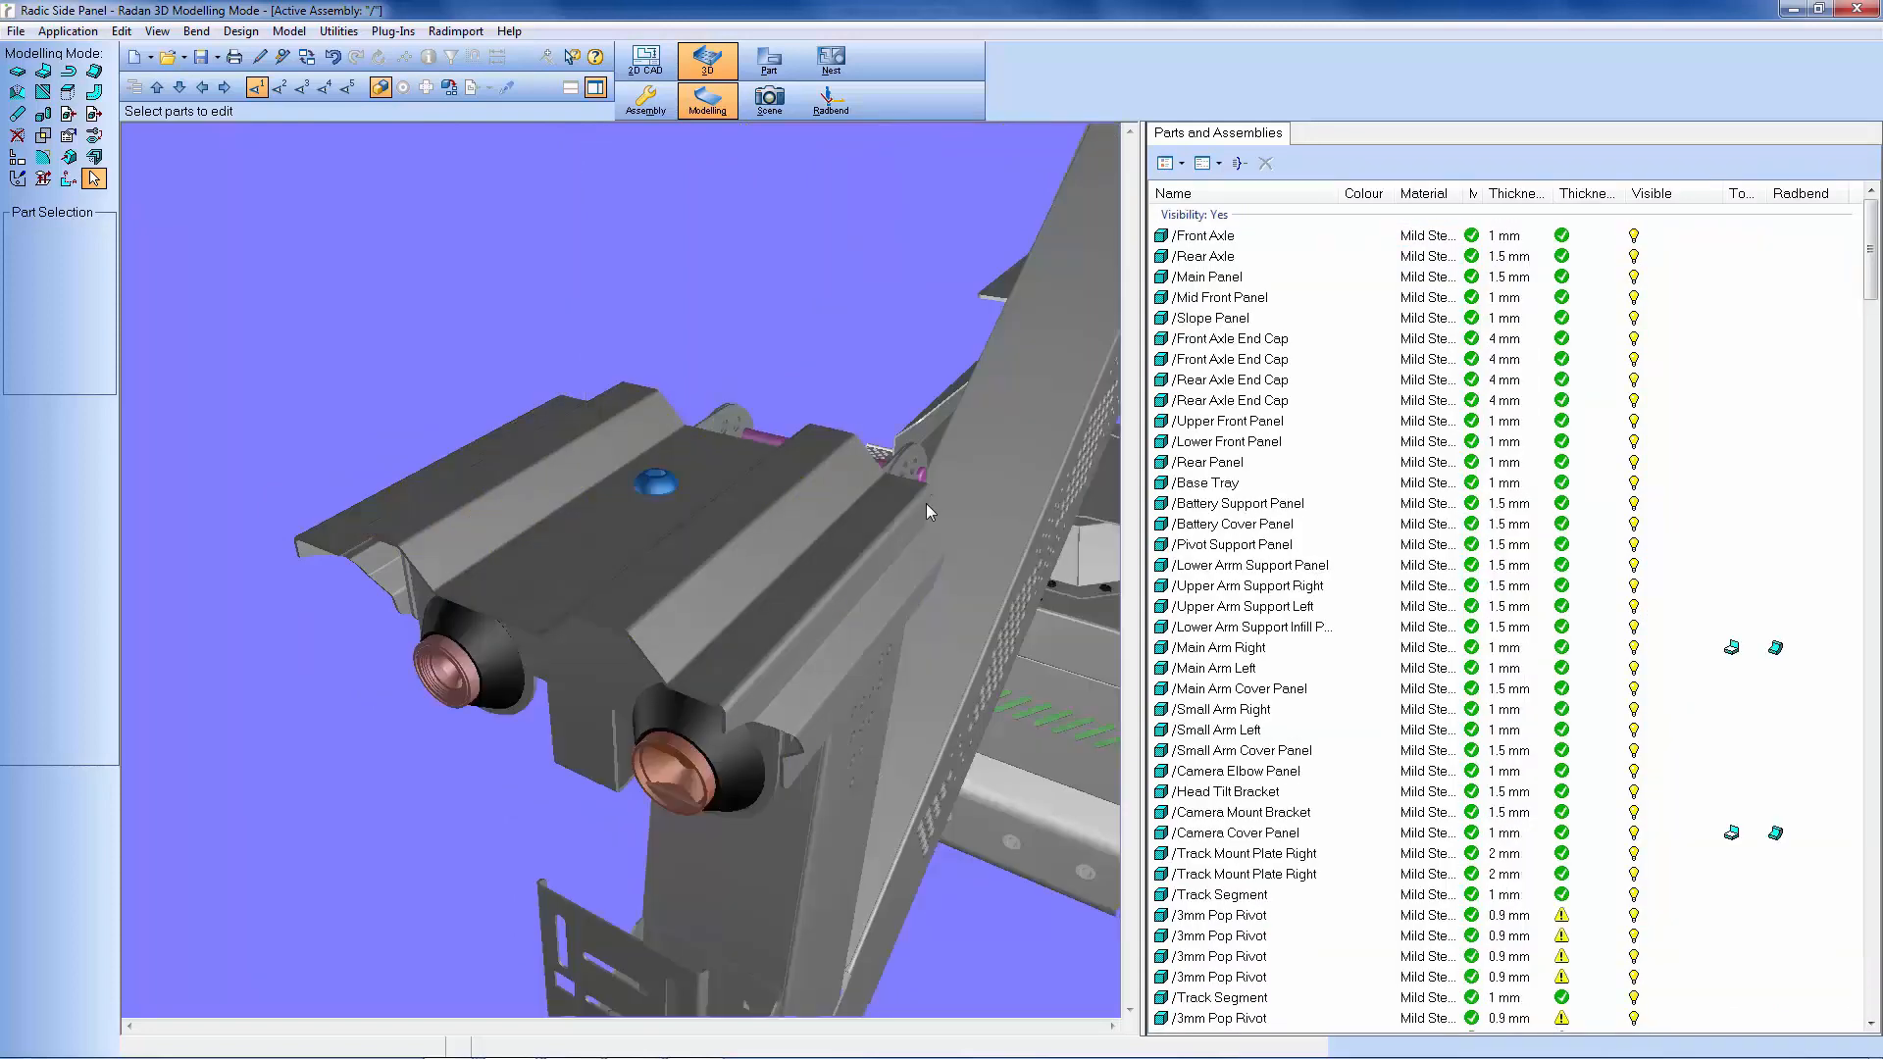
{"action": "key", "text": "Home"}
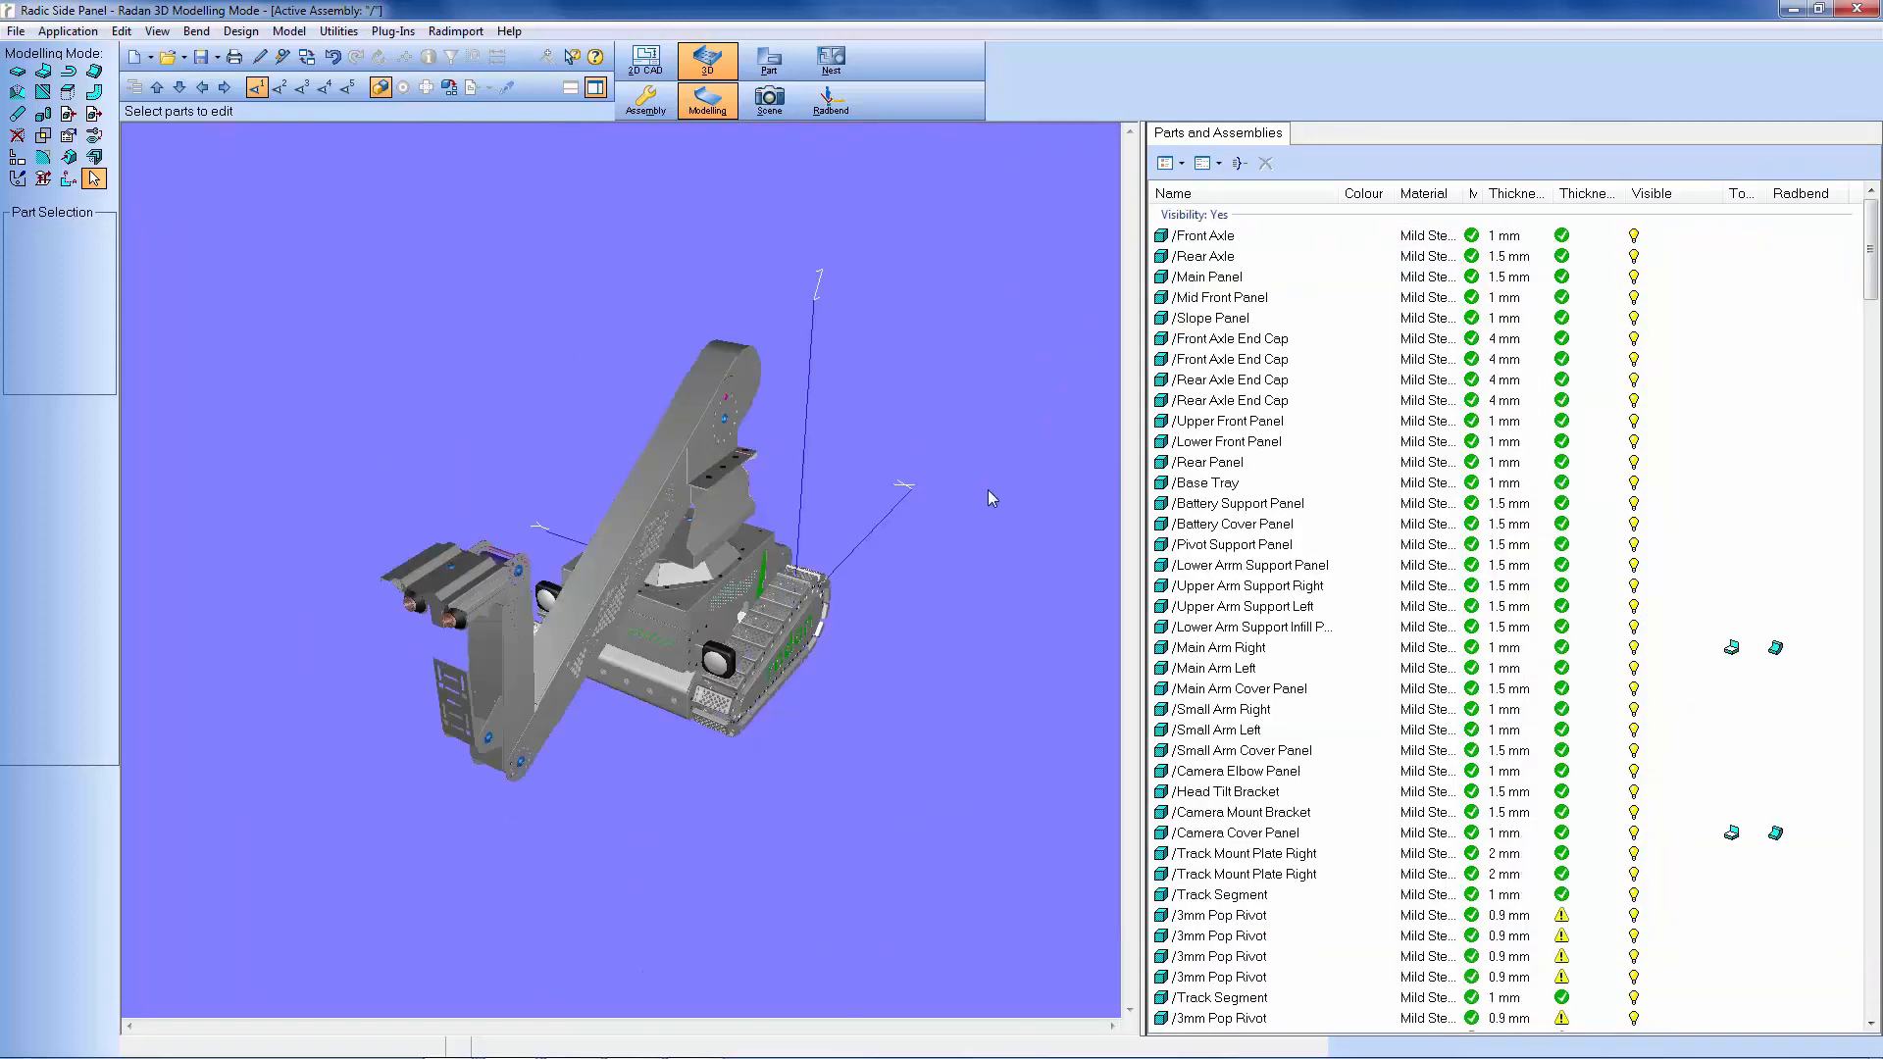
{"action": "middle_click_drag", "start_coordinate": [818, 500], "coordinate": [761, 557]}
{"action": "scroll", "coordinate": [761, 555], "scroll_direction": "up", "scroll_amount": 5}
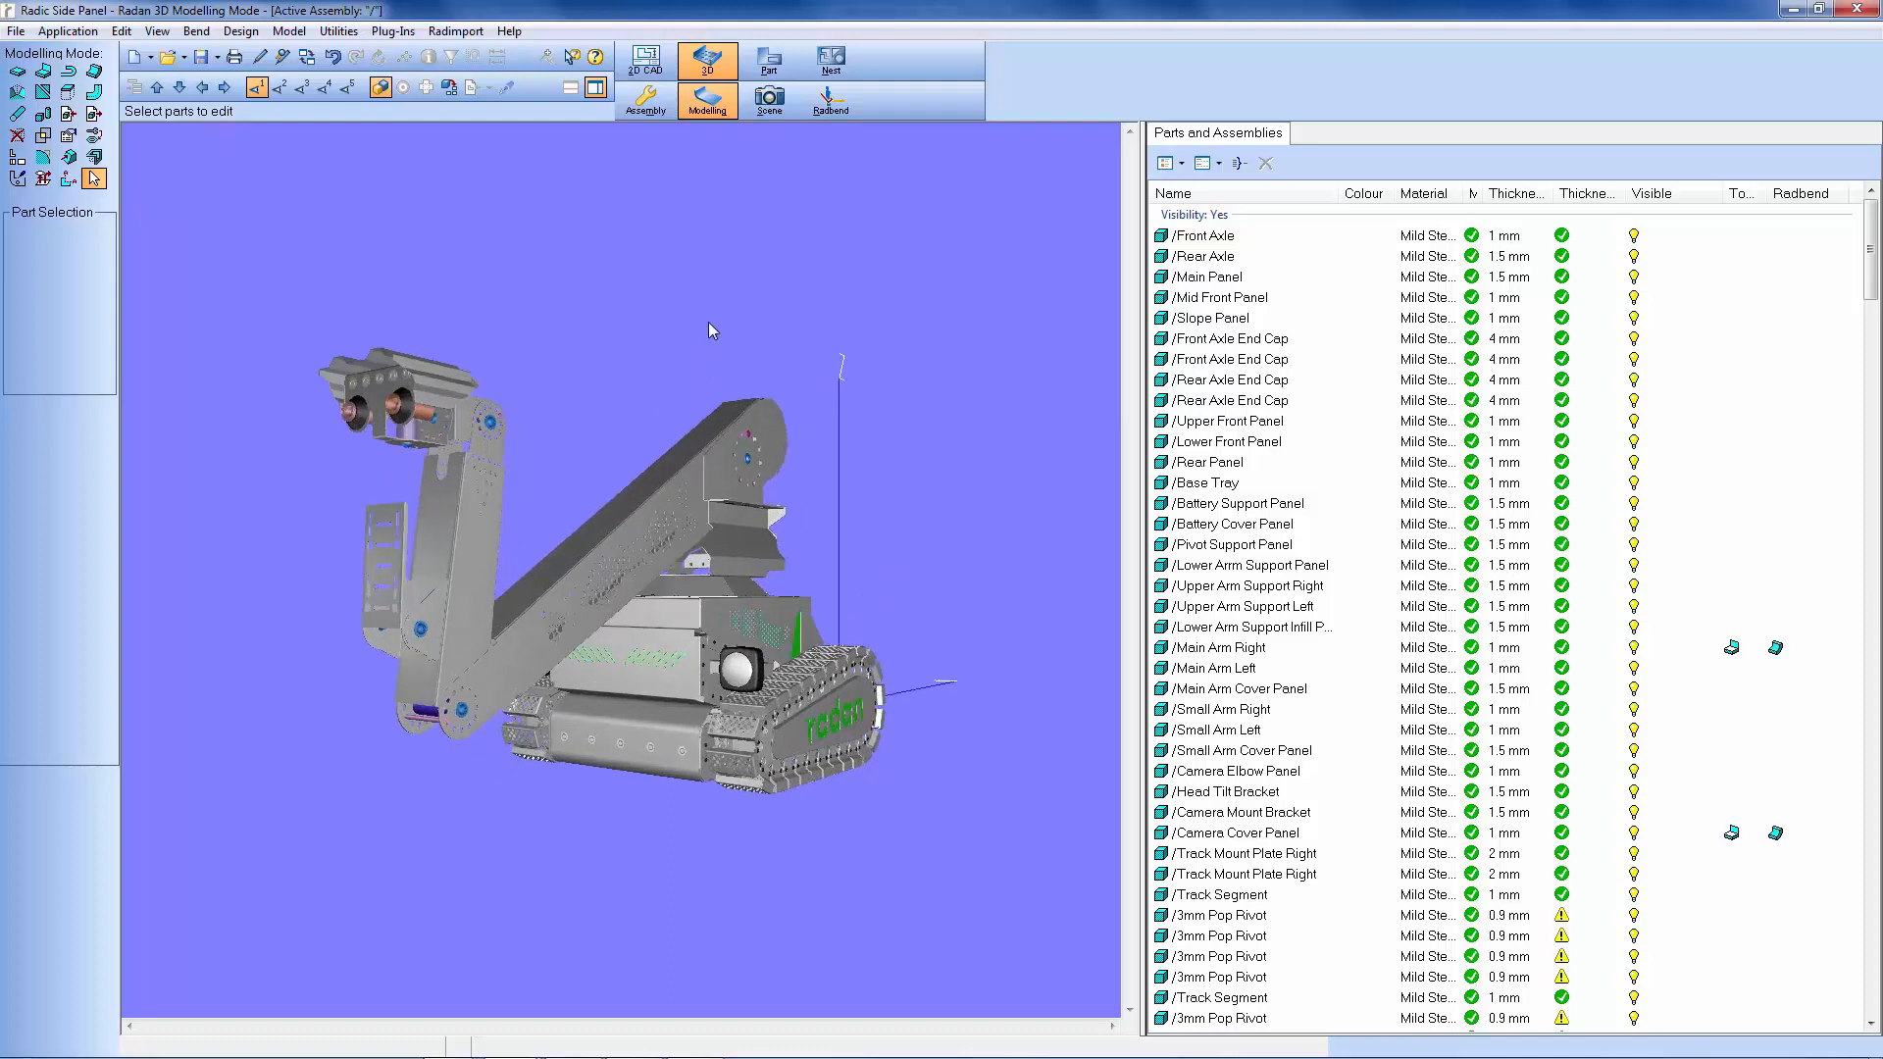
{"action": "scroll", "coordinate": [955, 627], "scroll_direction": "up", "scroll_amount": 3}
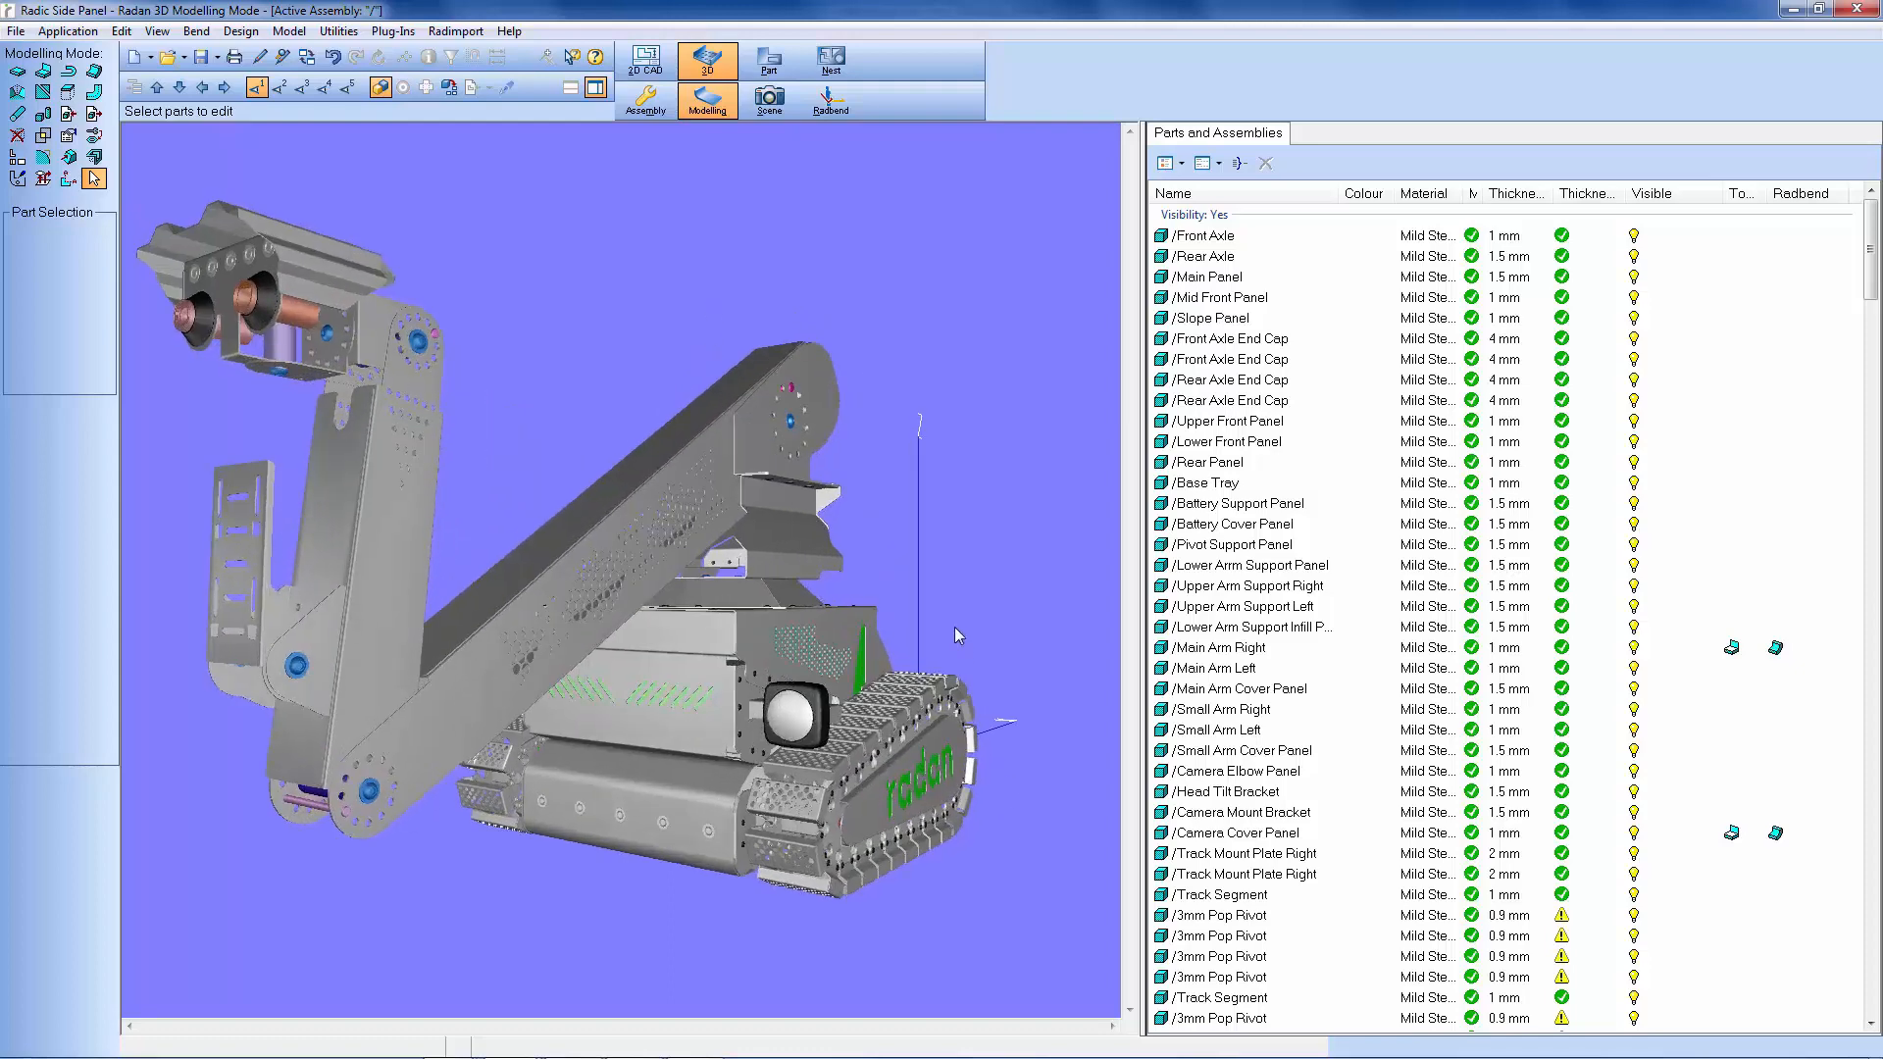
{"action": "middle_click_drag", "start_coordinate": [1044, 634], "coordinate": [1049, 631]}
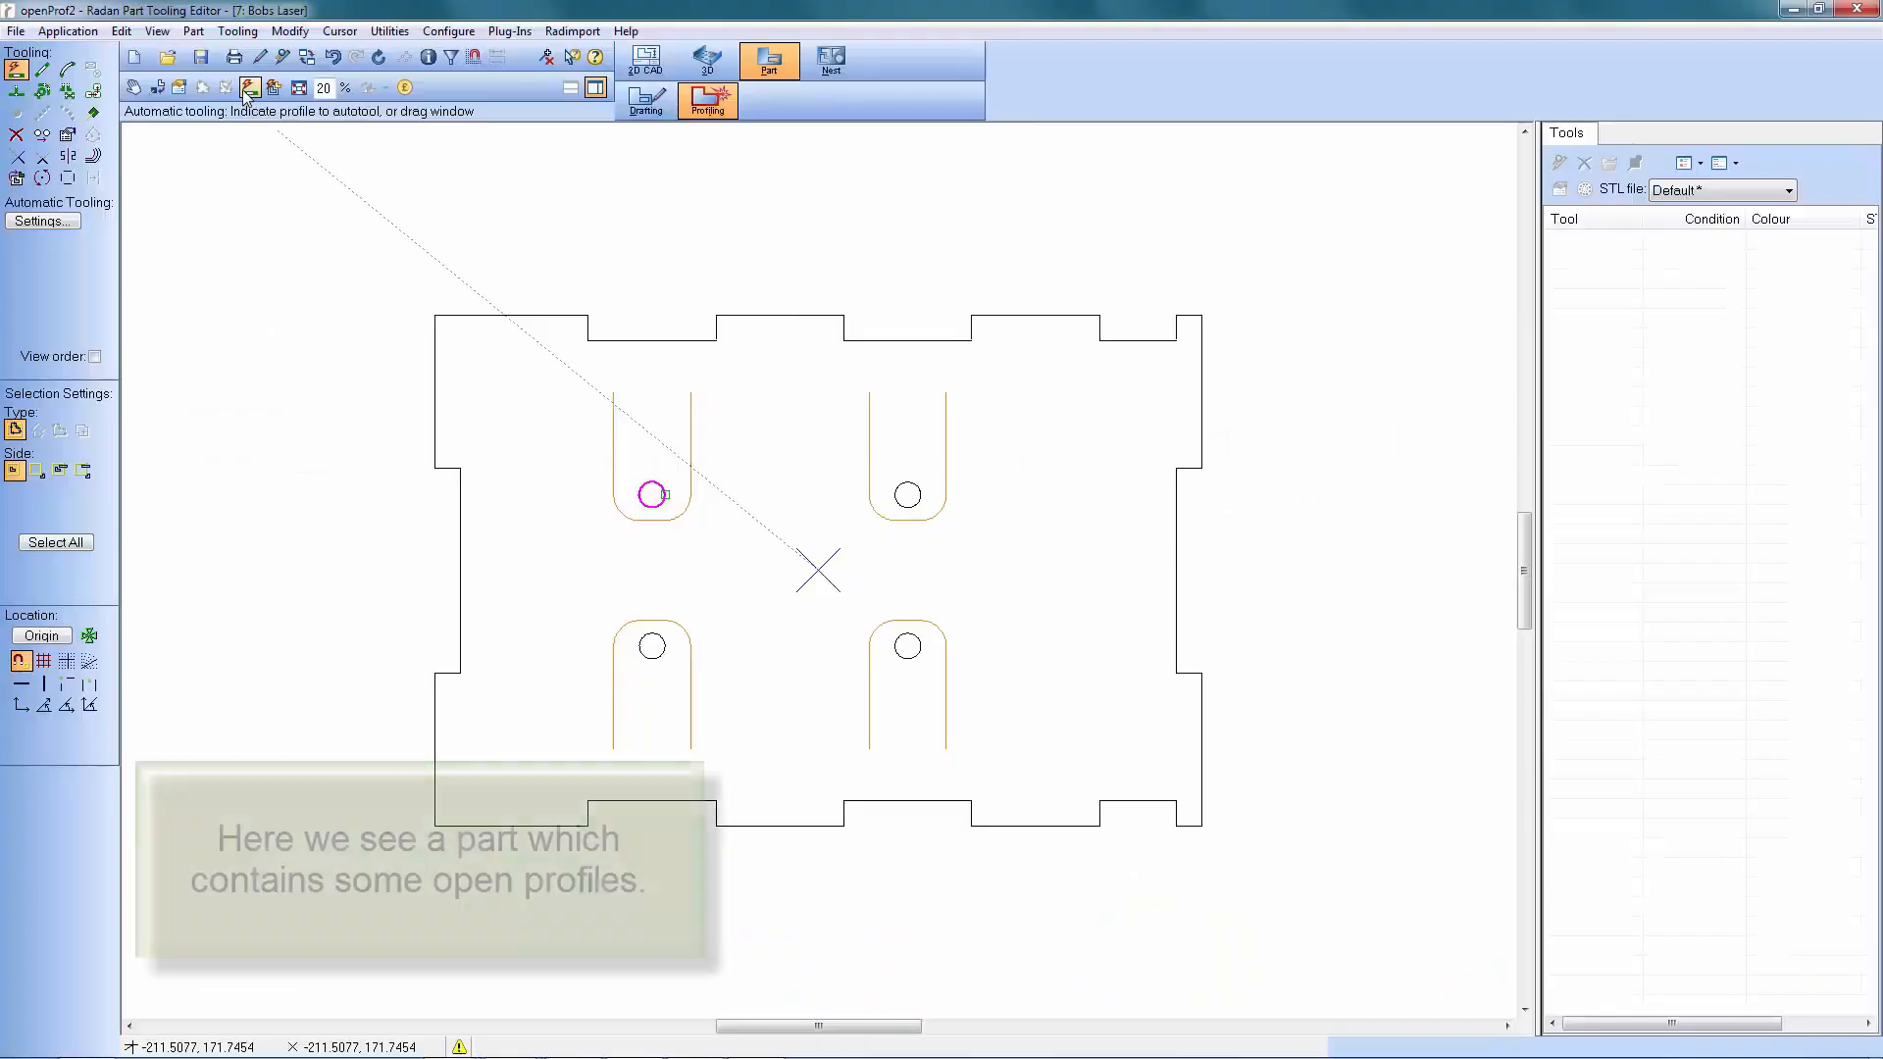
Enable open profile lead-ins in the automatic tooling settings with cutting condition 4: Small Profiles Leads.
{"action": "left_click", "coordinate": [250, 88]}
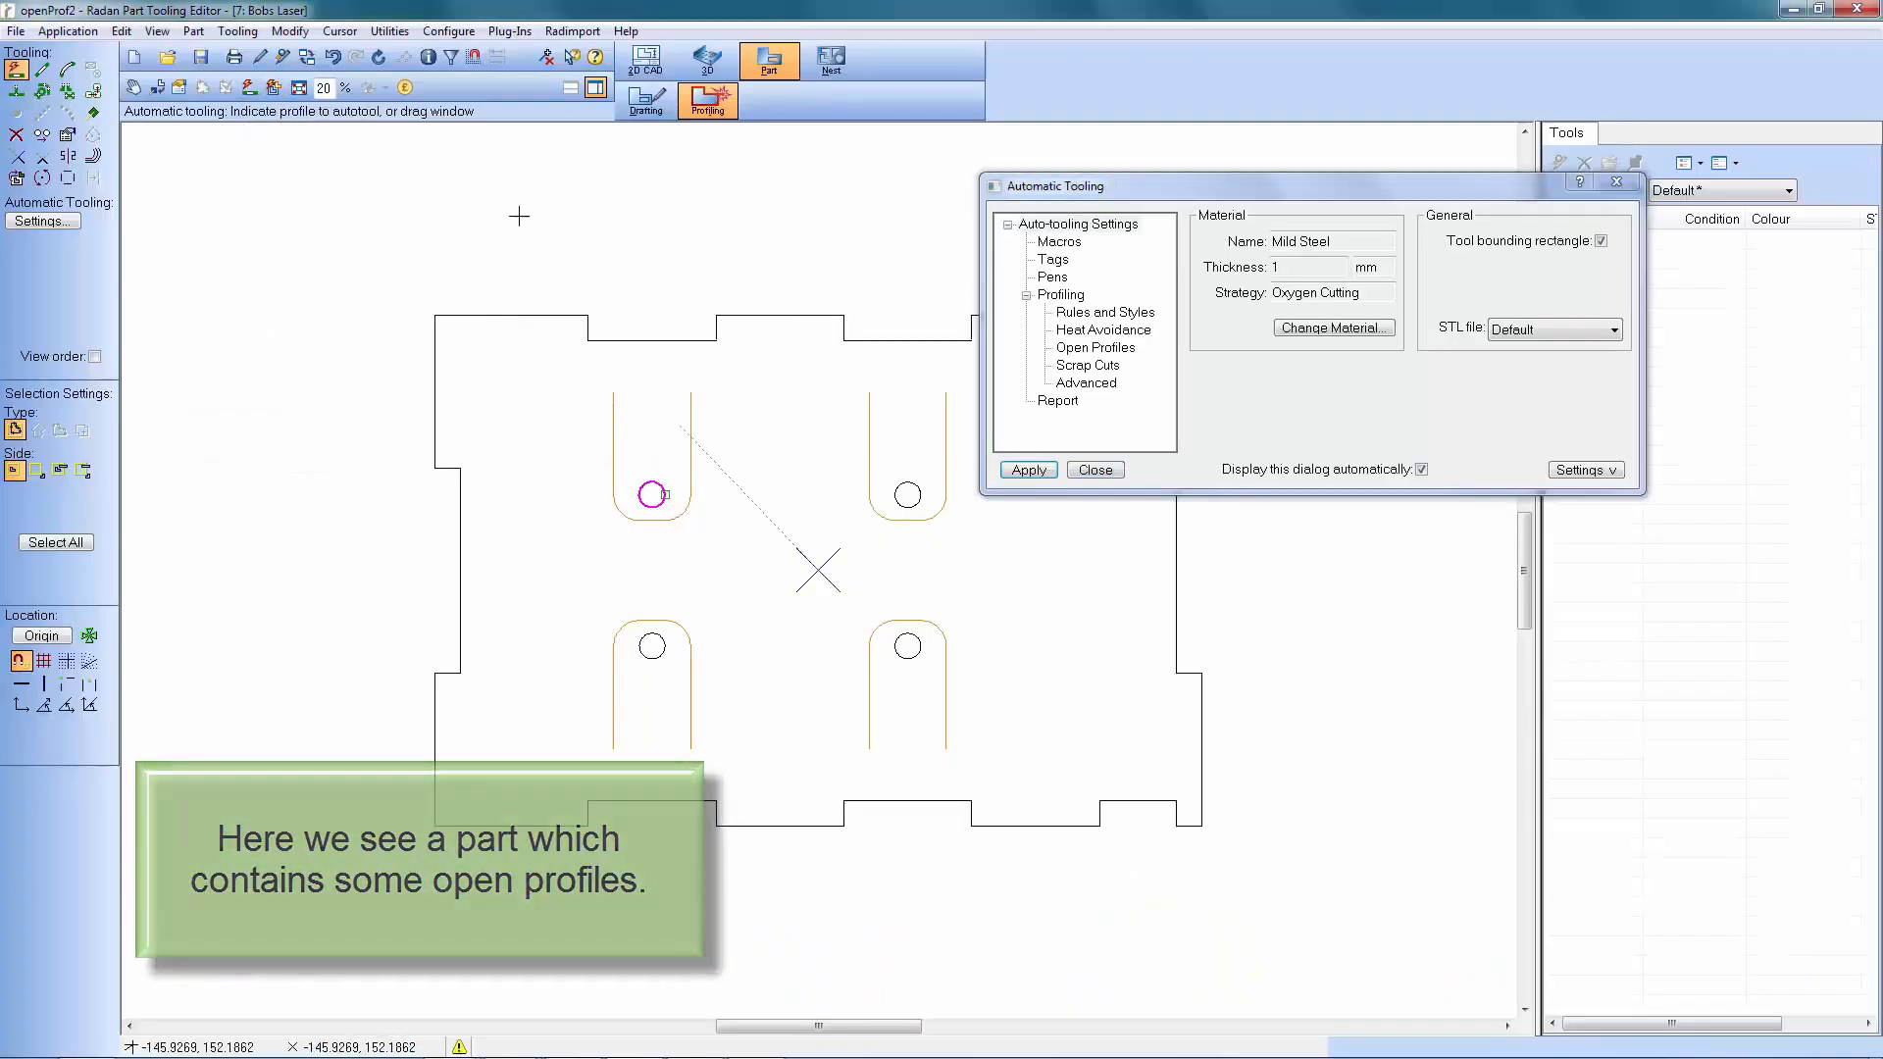
{"action": "left_click", "coordinate": [1126, 349]}
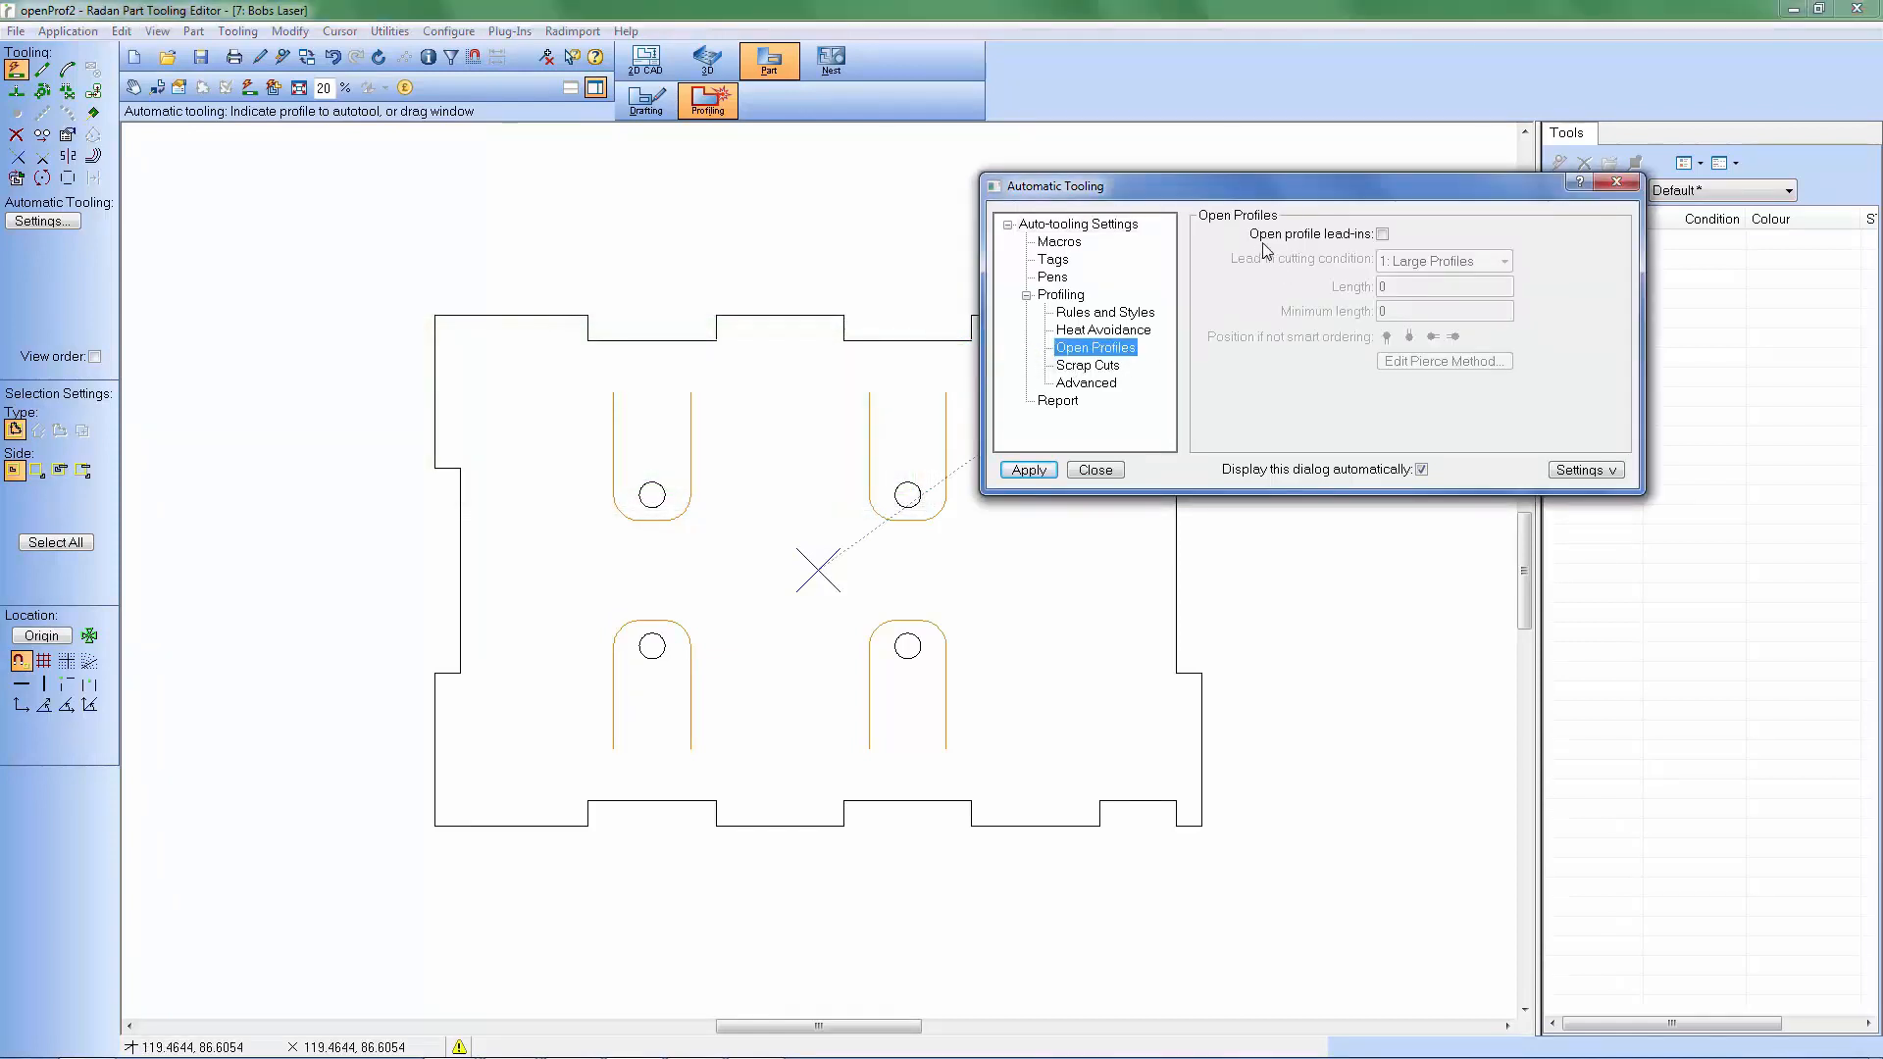
{"action": "left_click", "coordinate": [1384, 236]}
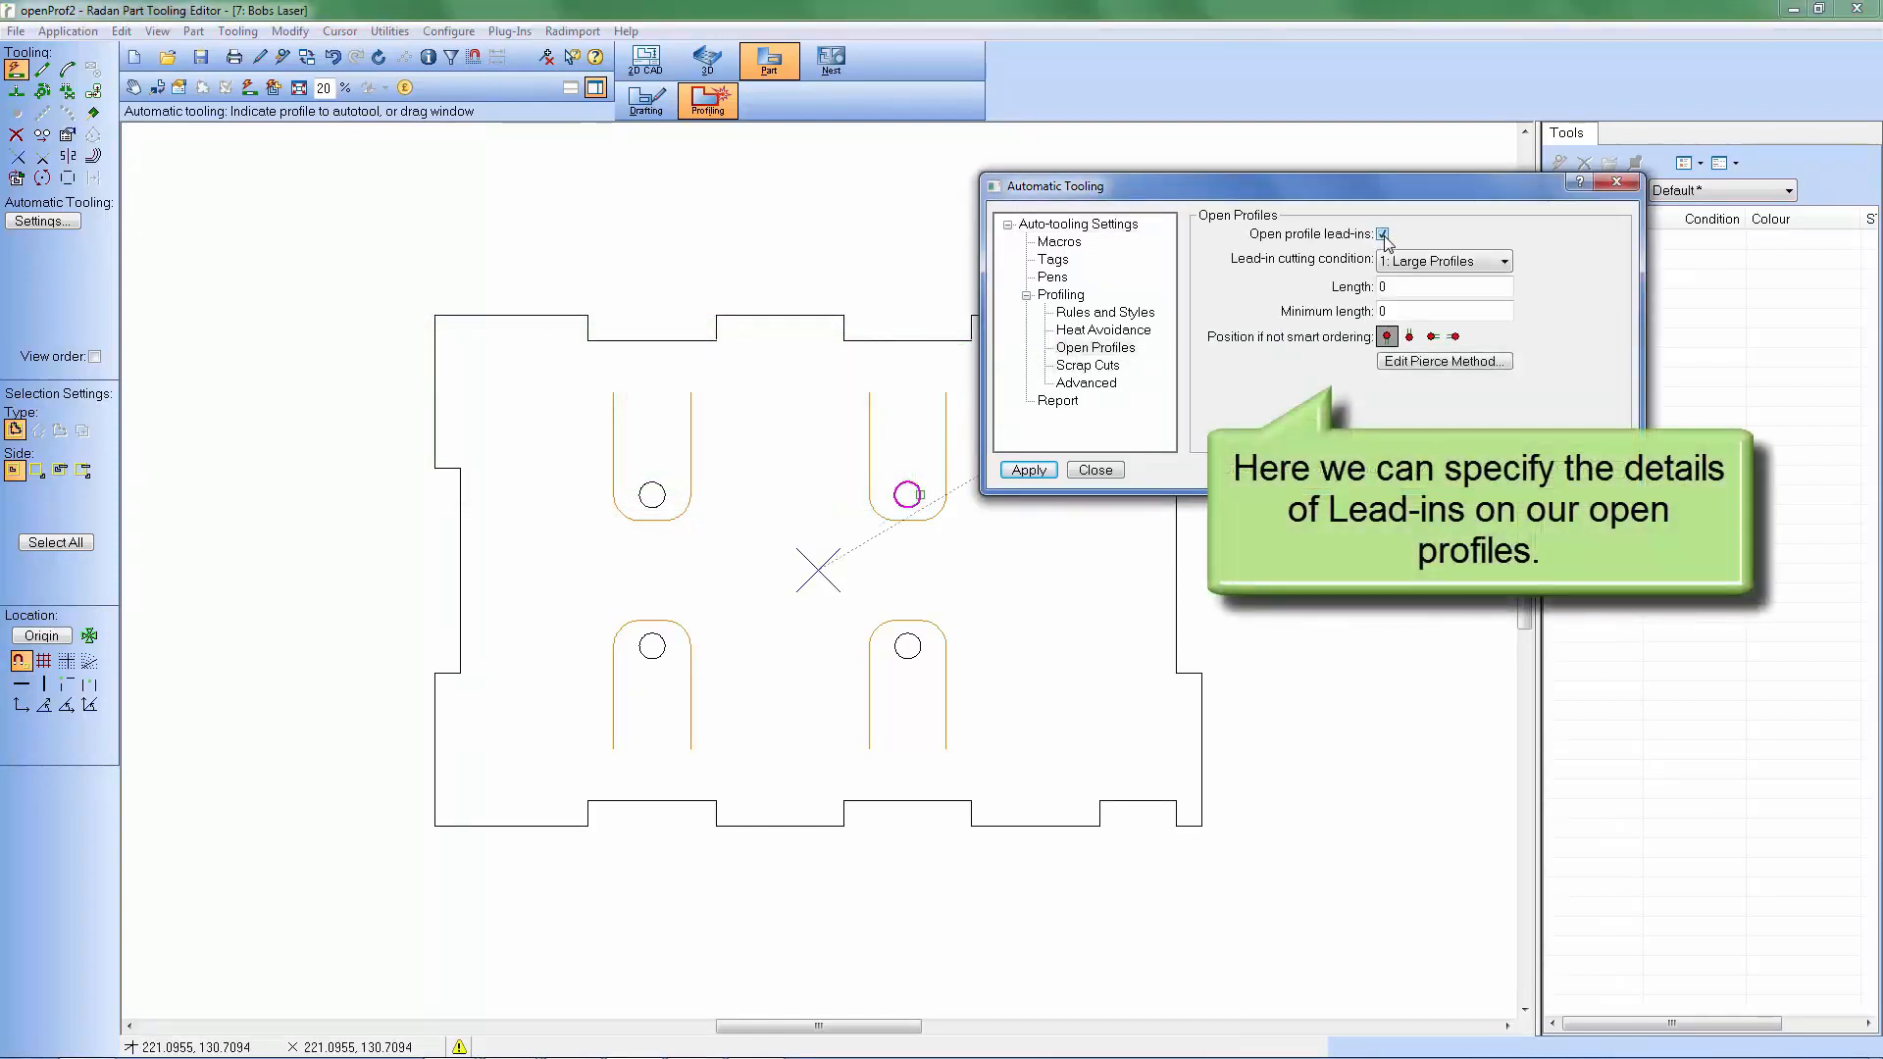
{"action": "left_click", "coordinate": [1503, 262]}
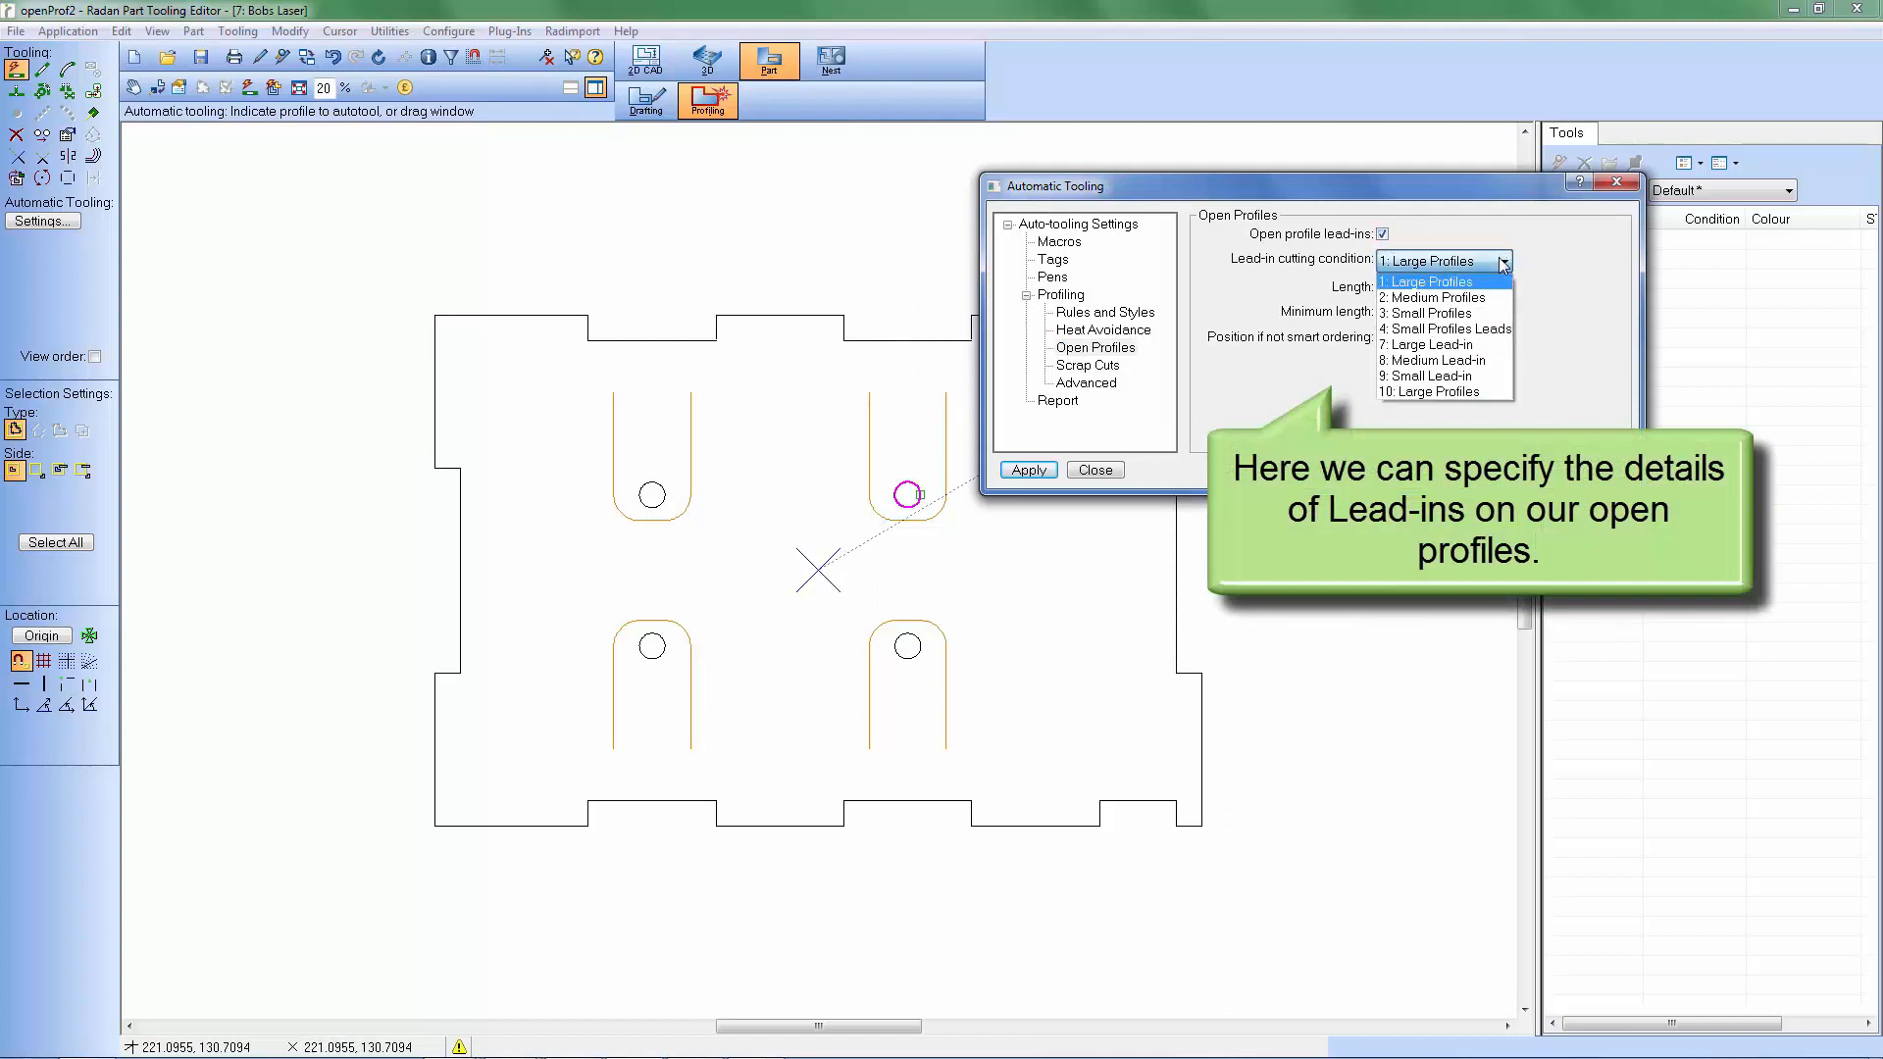
{"action": "left_click", "coordinate": [1500, 334]}
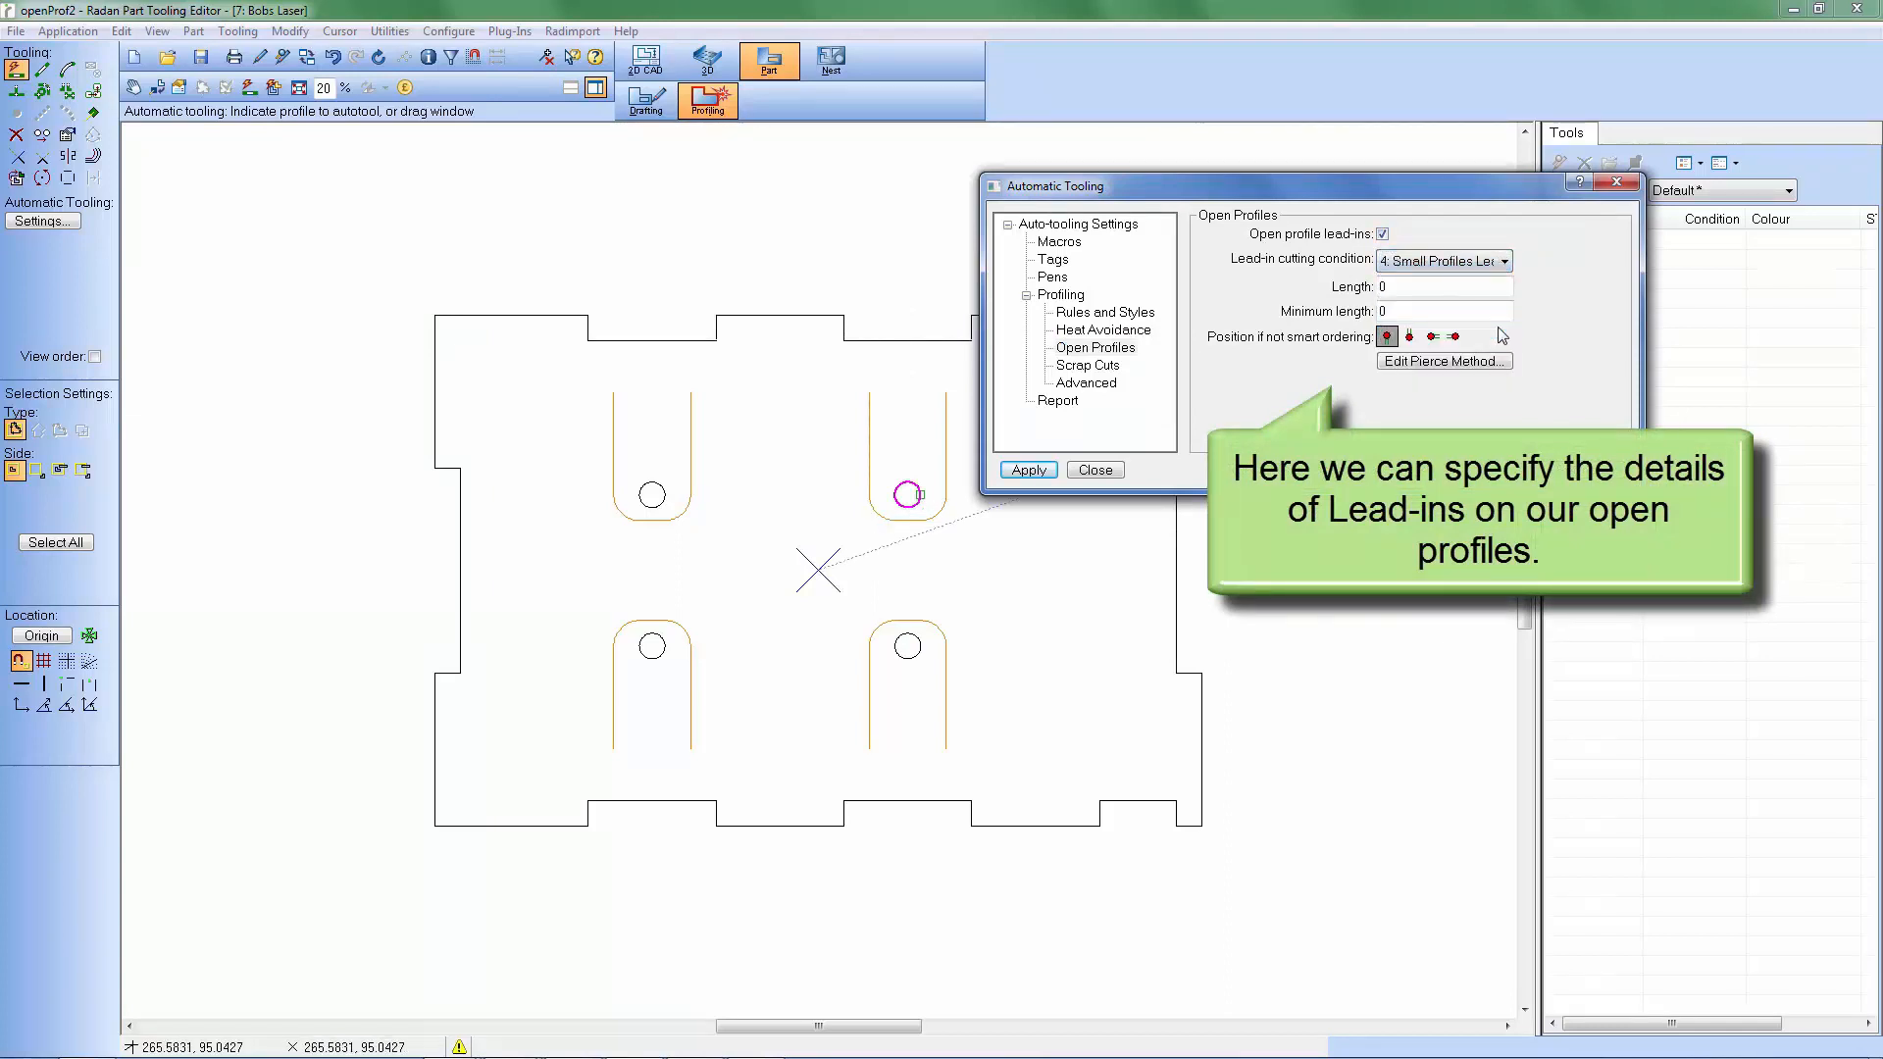
Set the open profile lead-in length to 5 and minimum length to 1, and apply automatic tooling to the part.
{"action": "double_click", "coordinate": [1402, 290]}
{"action": "type", "text": "5"}
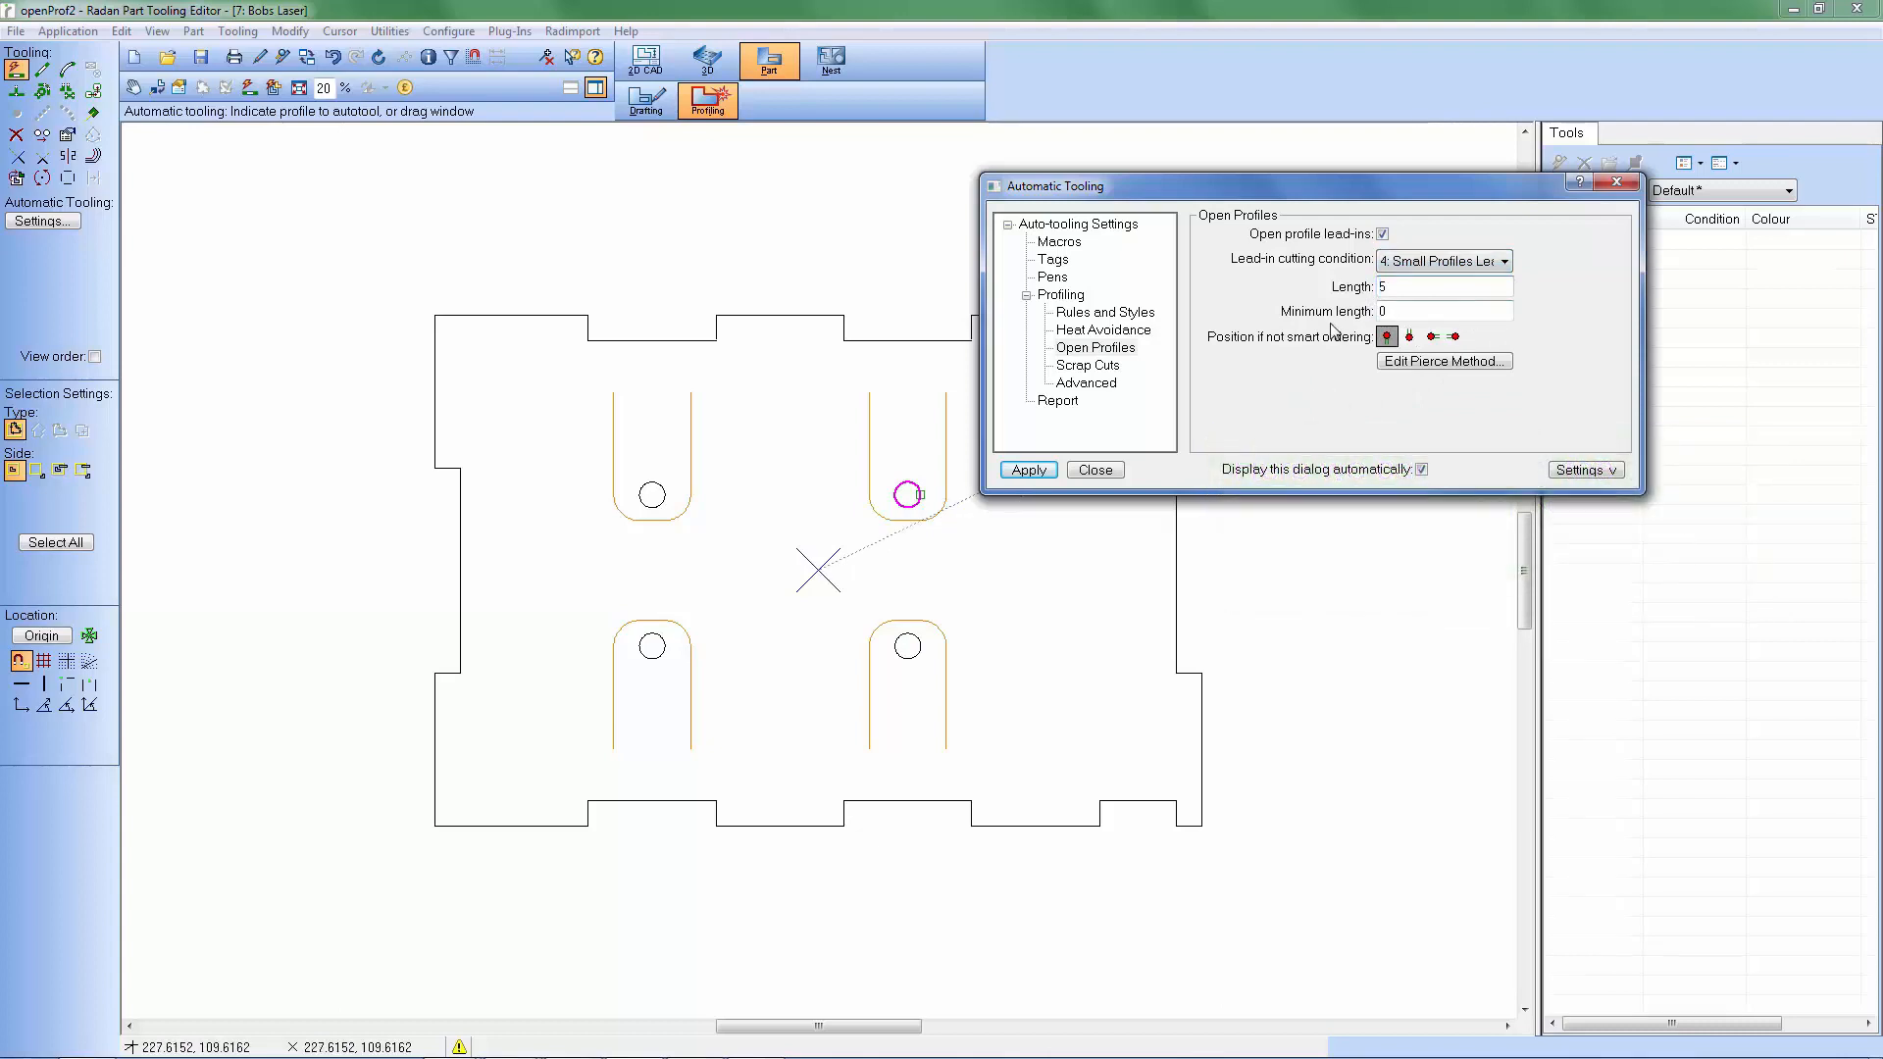
{"action": "double_click", "coordinate": [1402, 309]}
{"action": "type", "text": "1"}
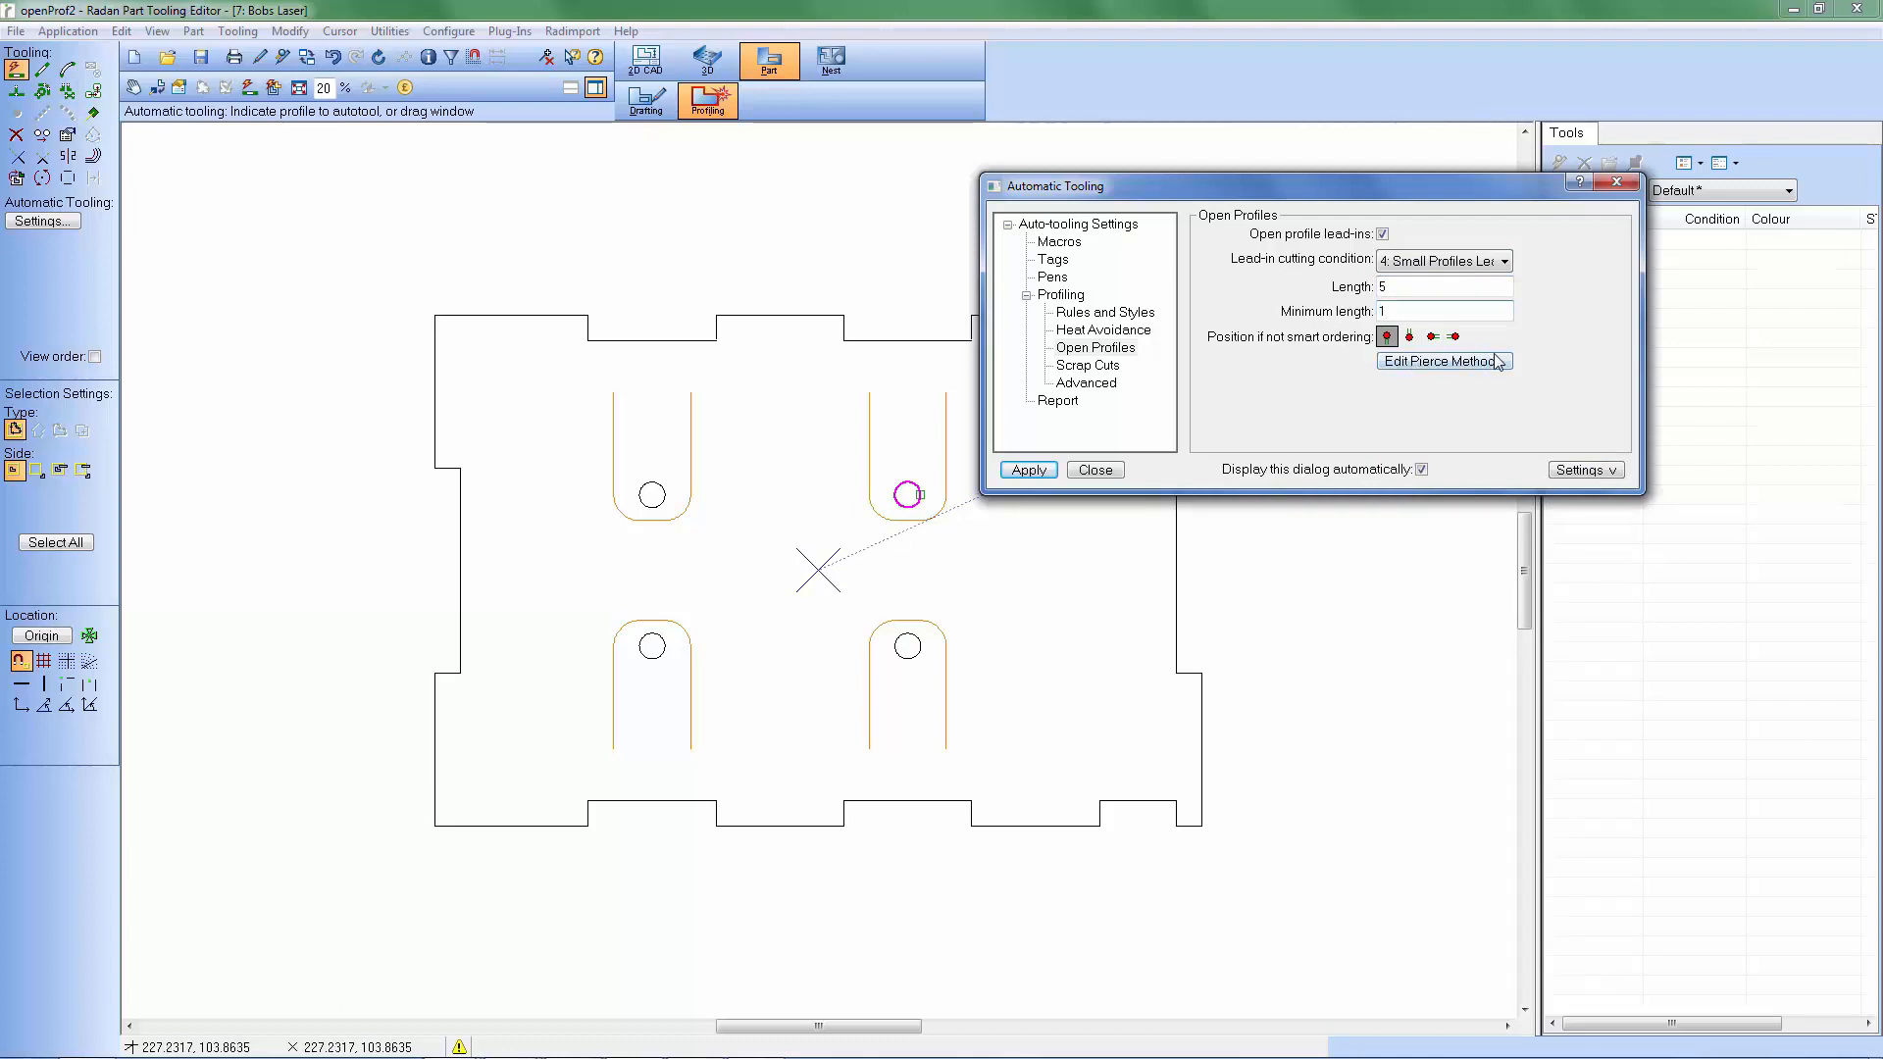
{"action": "left_click", "coordinate": [1029, 471]}
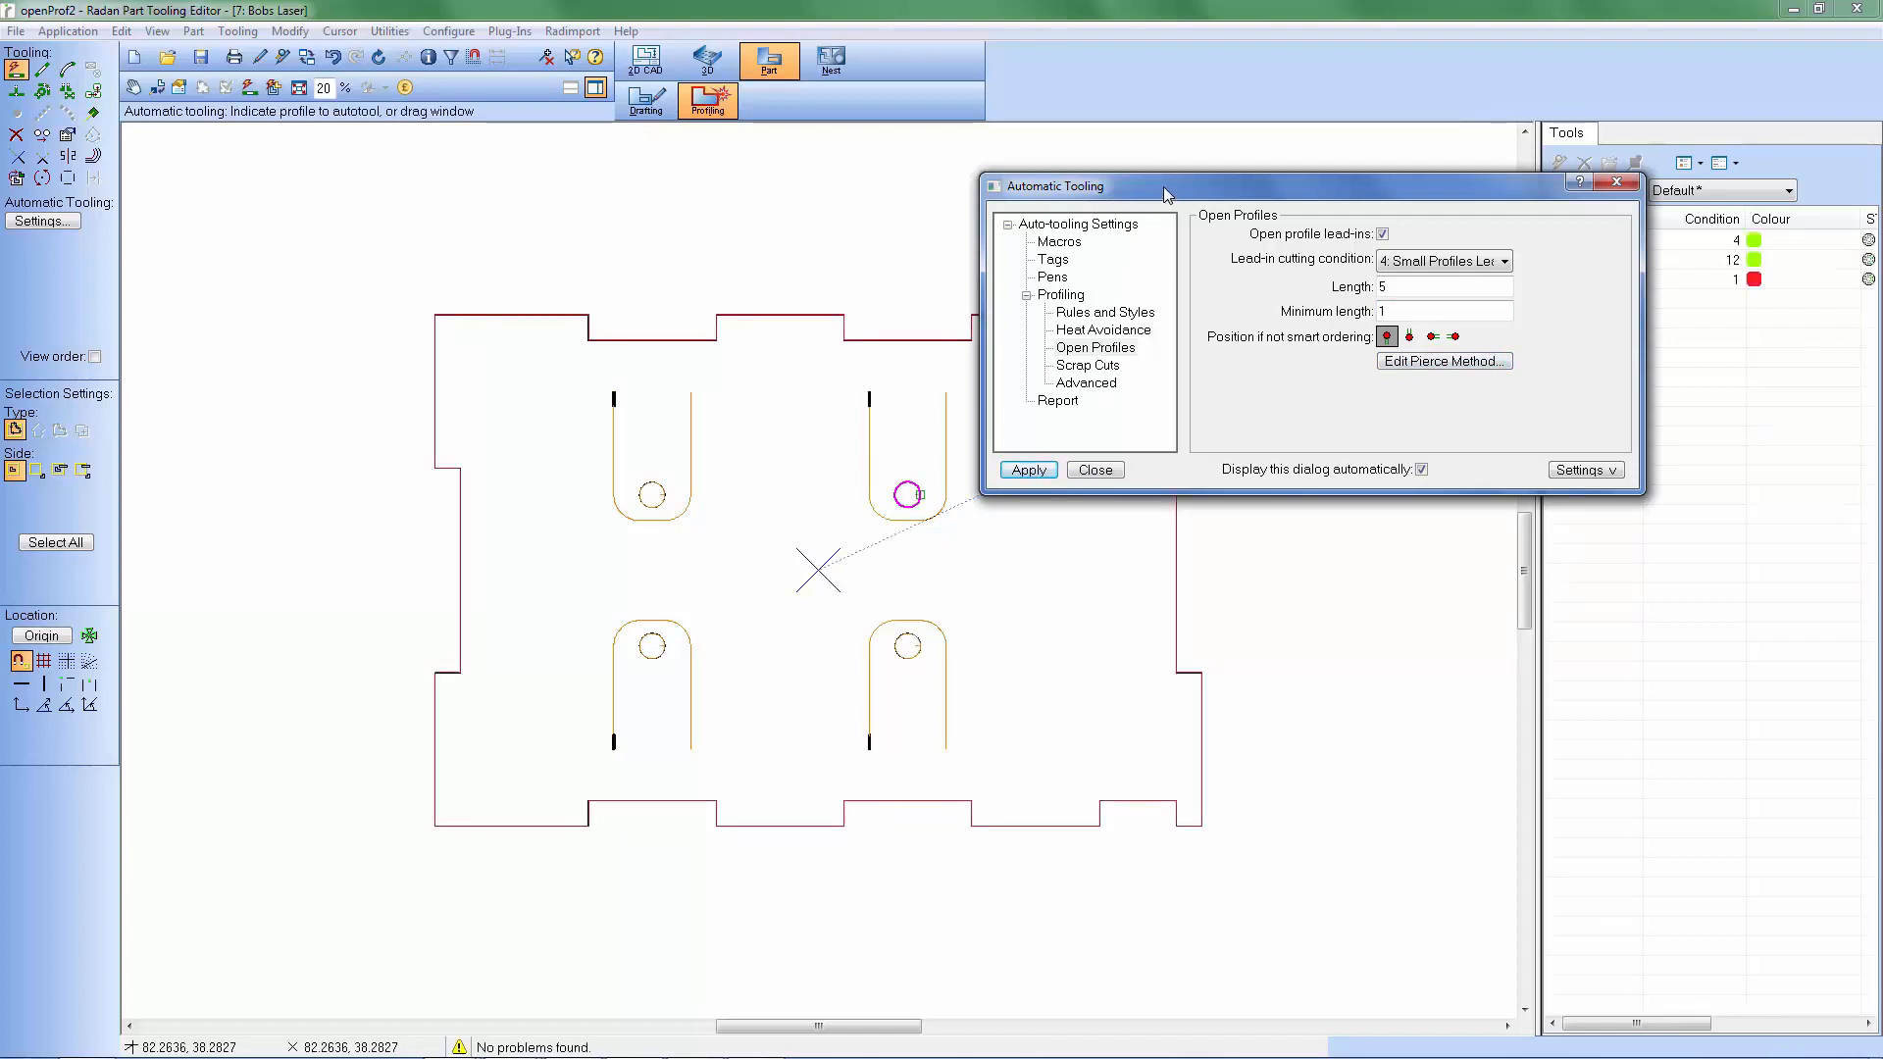
{"action": "left_click_drag", "start_coordinate": [1167, 189], "coordinate": [1531, 413]}
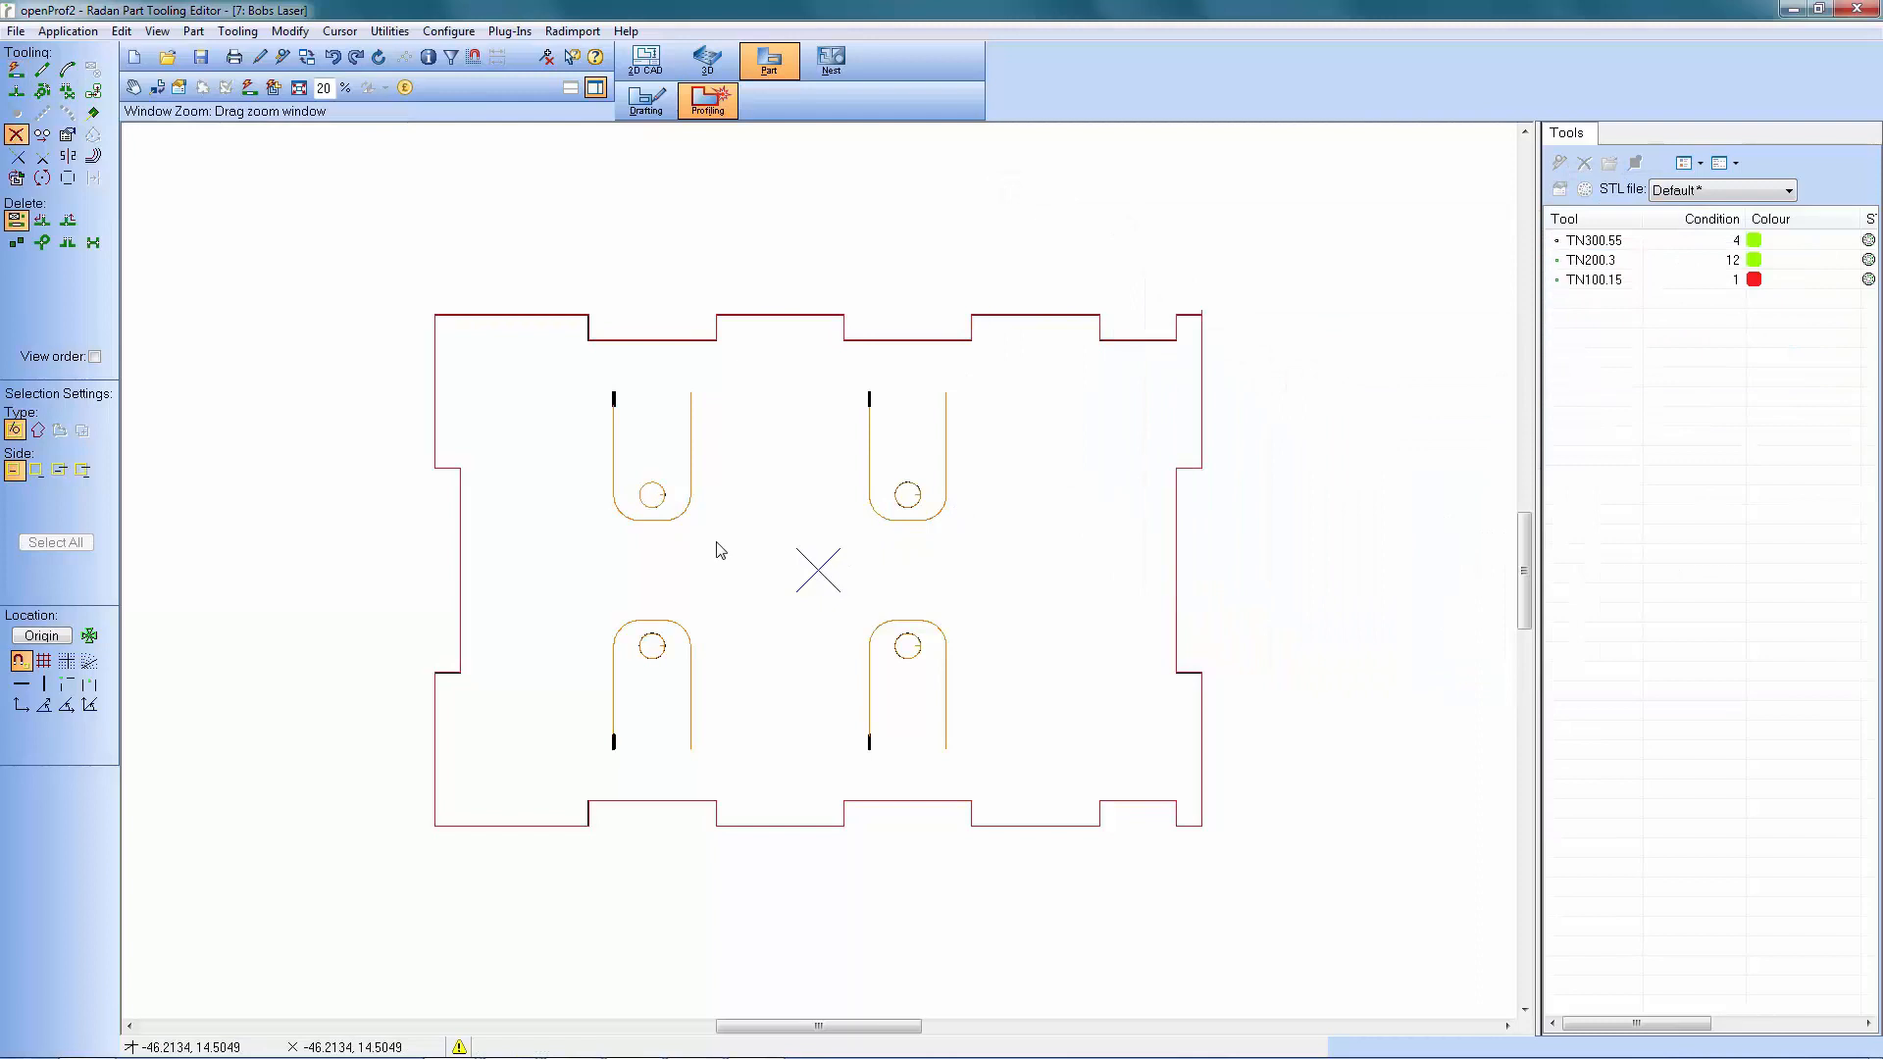
{"action": "left_click_drag", "start_coordinate": [376, 274], "coordinate": [782, 587]}
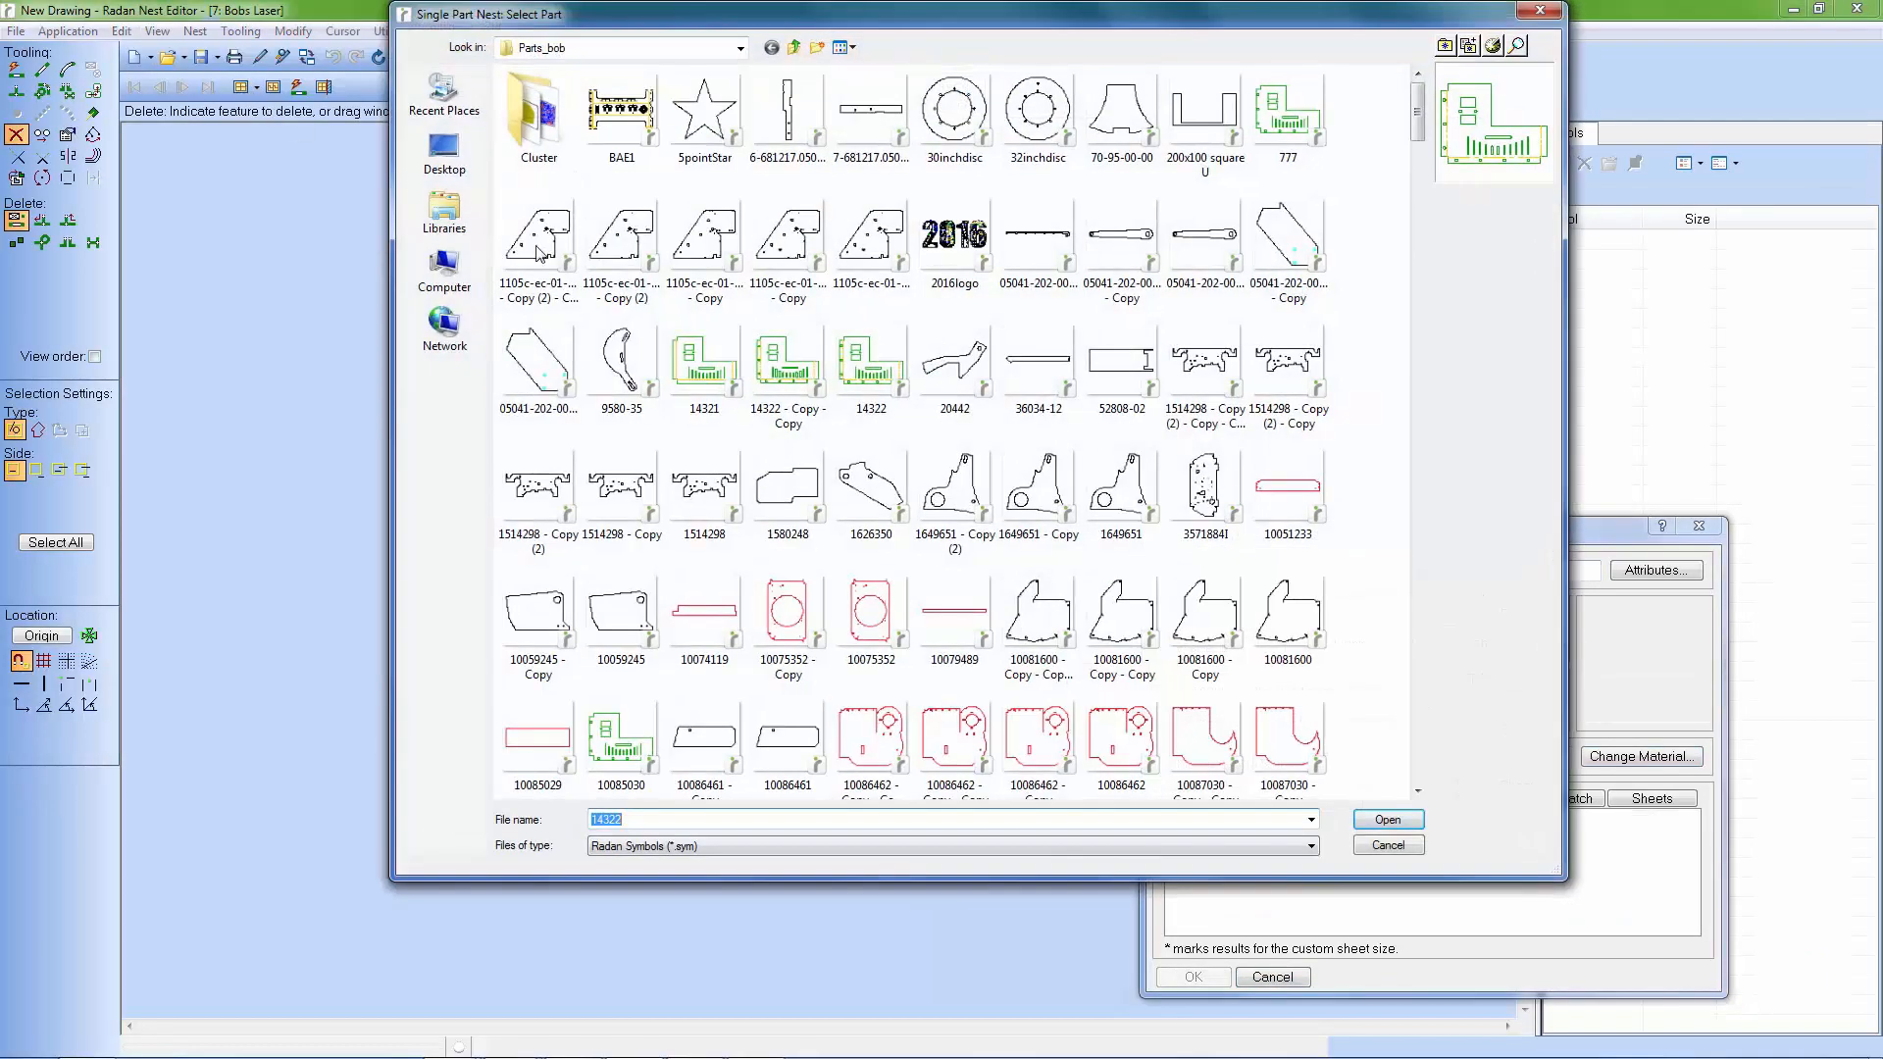
Create a single part nest from part 14322 in the Parts_bob folder.
{"action": "left_click", "coordinate": [870, 365]}
{"action": "left_click", "coordinate": [1386, 819]}
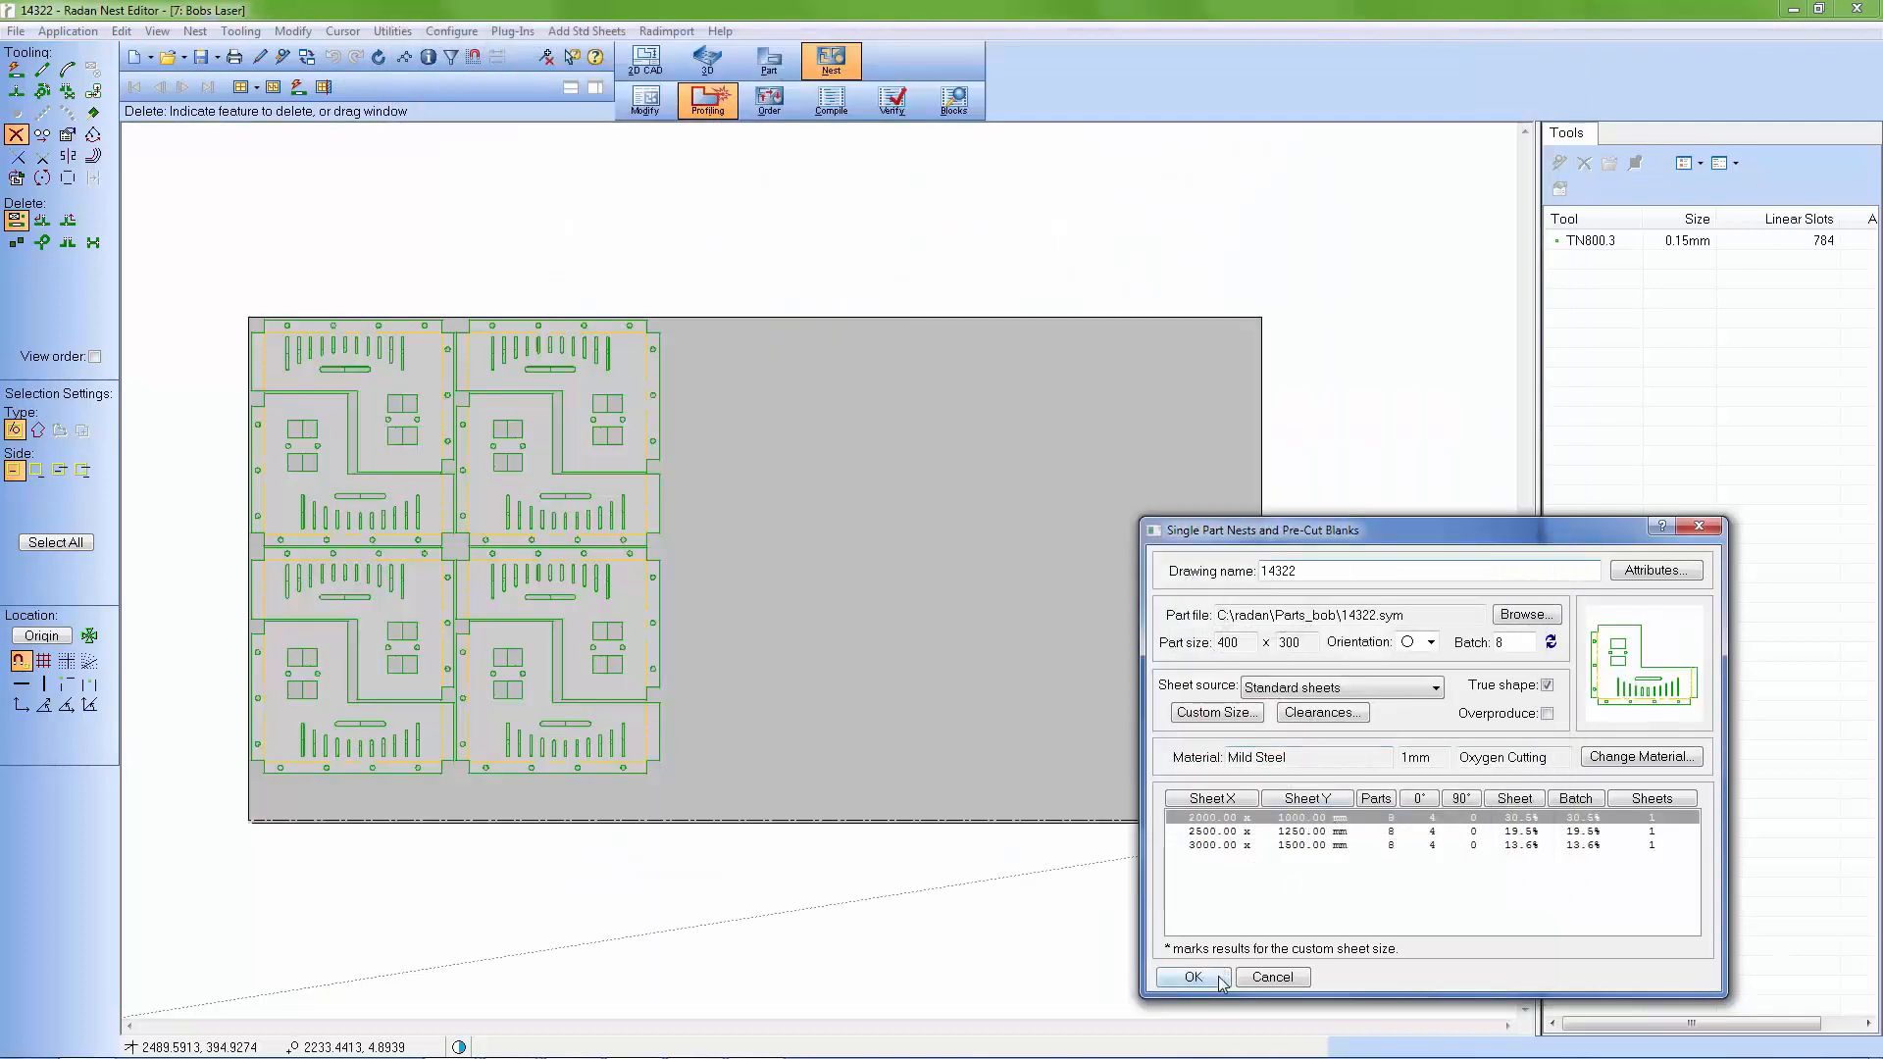
{"action": "left_click", "coordinate": [1217, 976]}
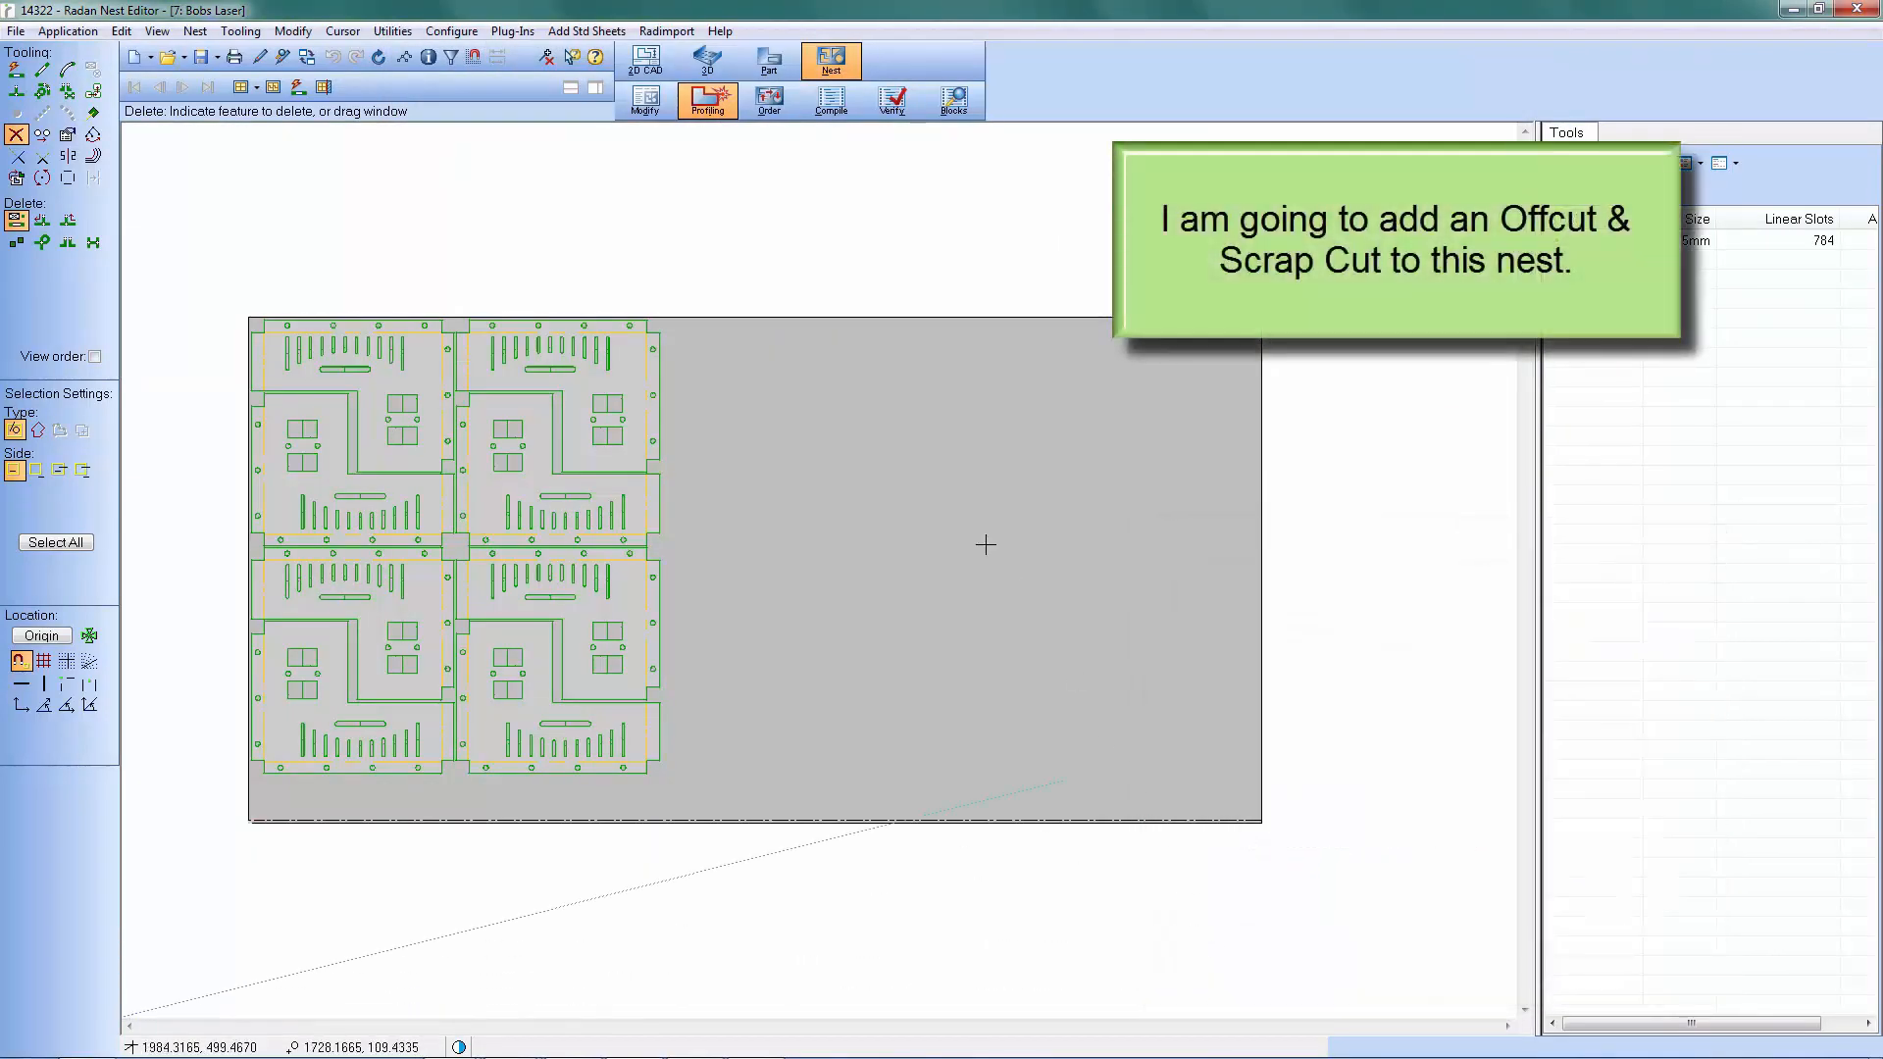
Add sheet edge cuts to the nest's offcuts and scrap cuts with condition 4: Small Profiles Leads and distance 5.
{"action": "left_click", "coordinate": [323, 90]}
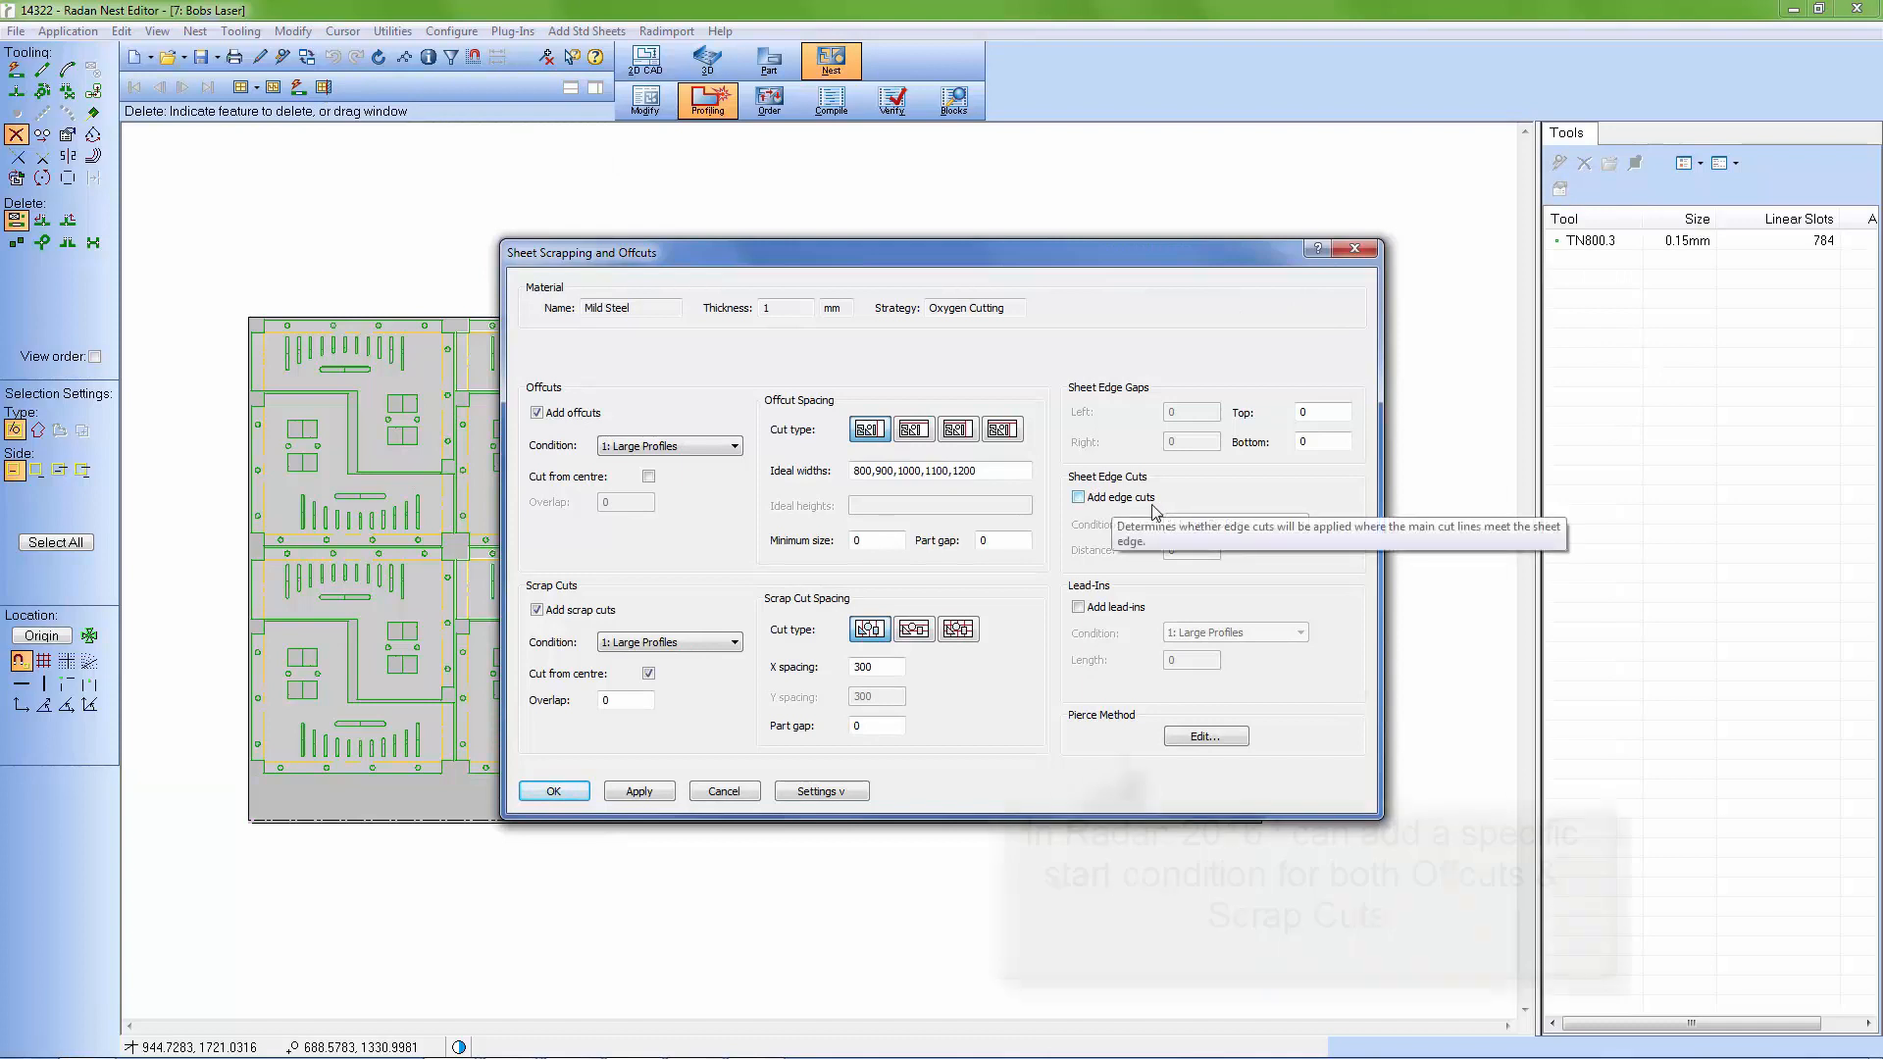
{"action": "left_click", "coordinate": [1080, 498]}
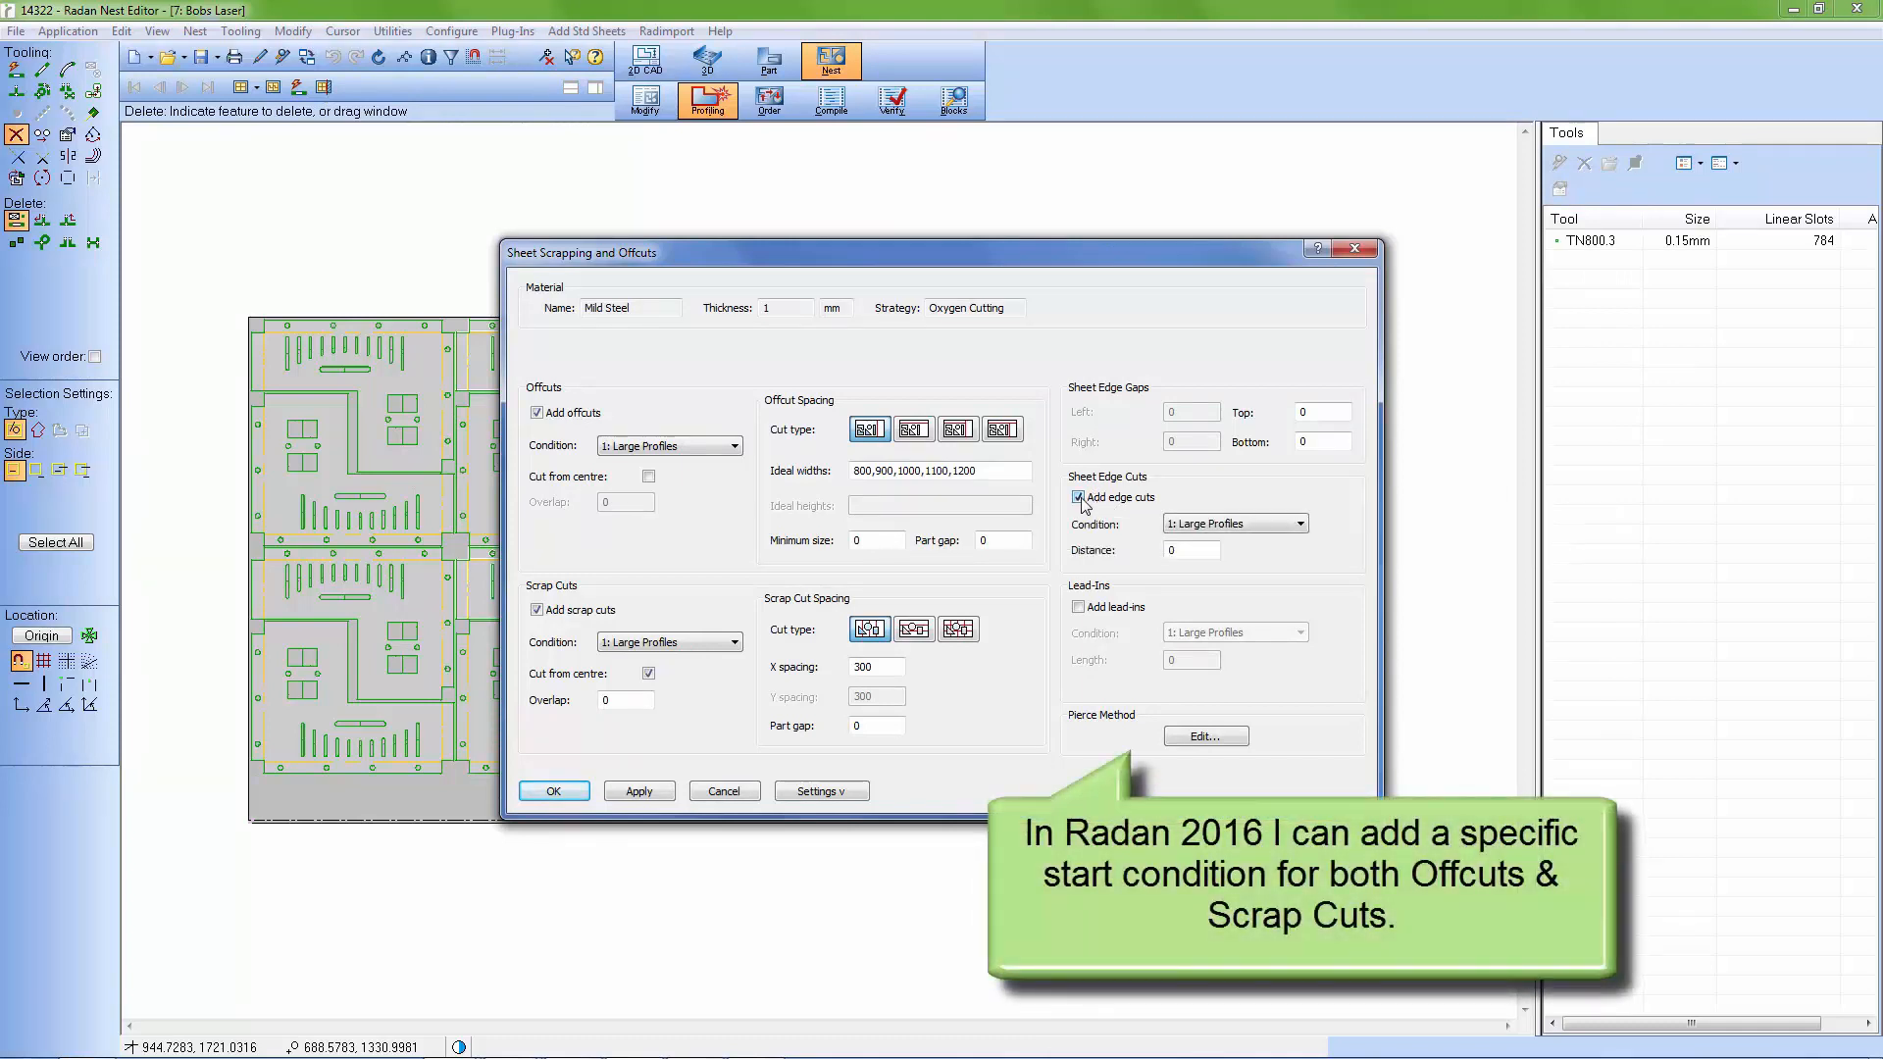
{"action": "left_click", "coordinate": [1215, 522]}
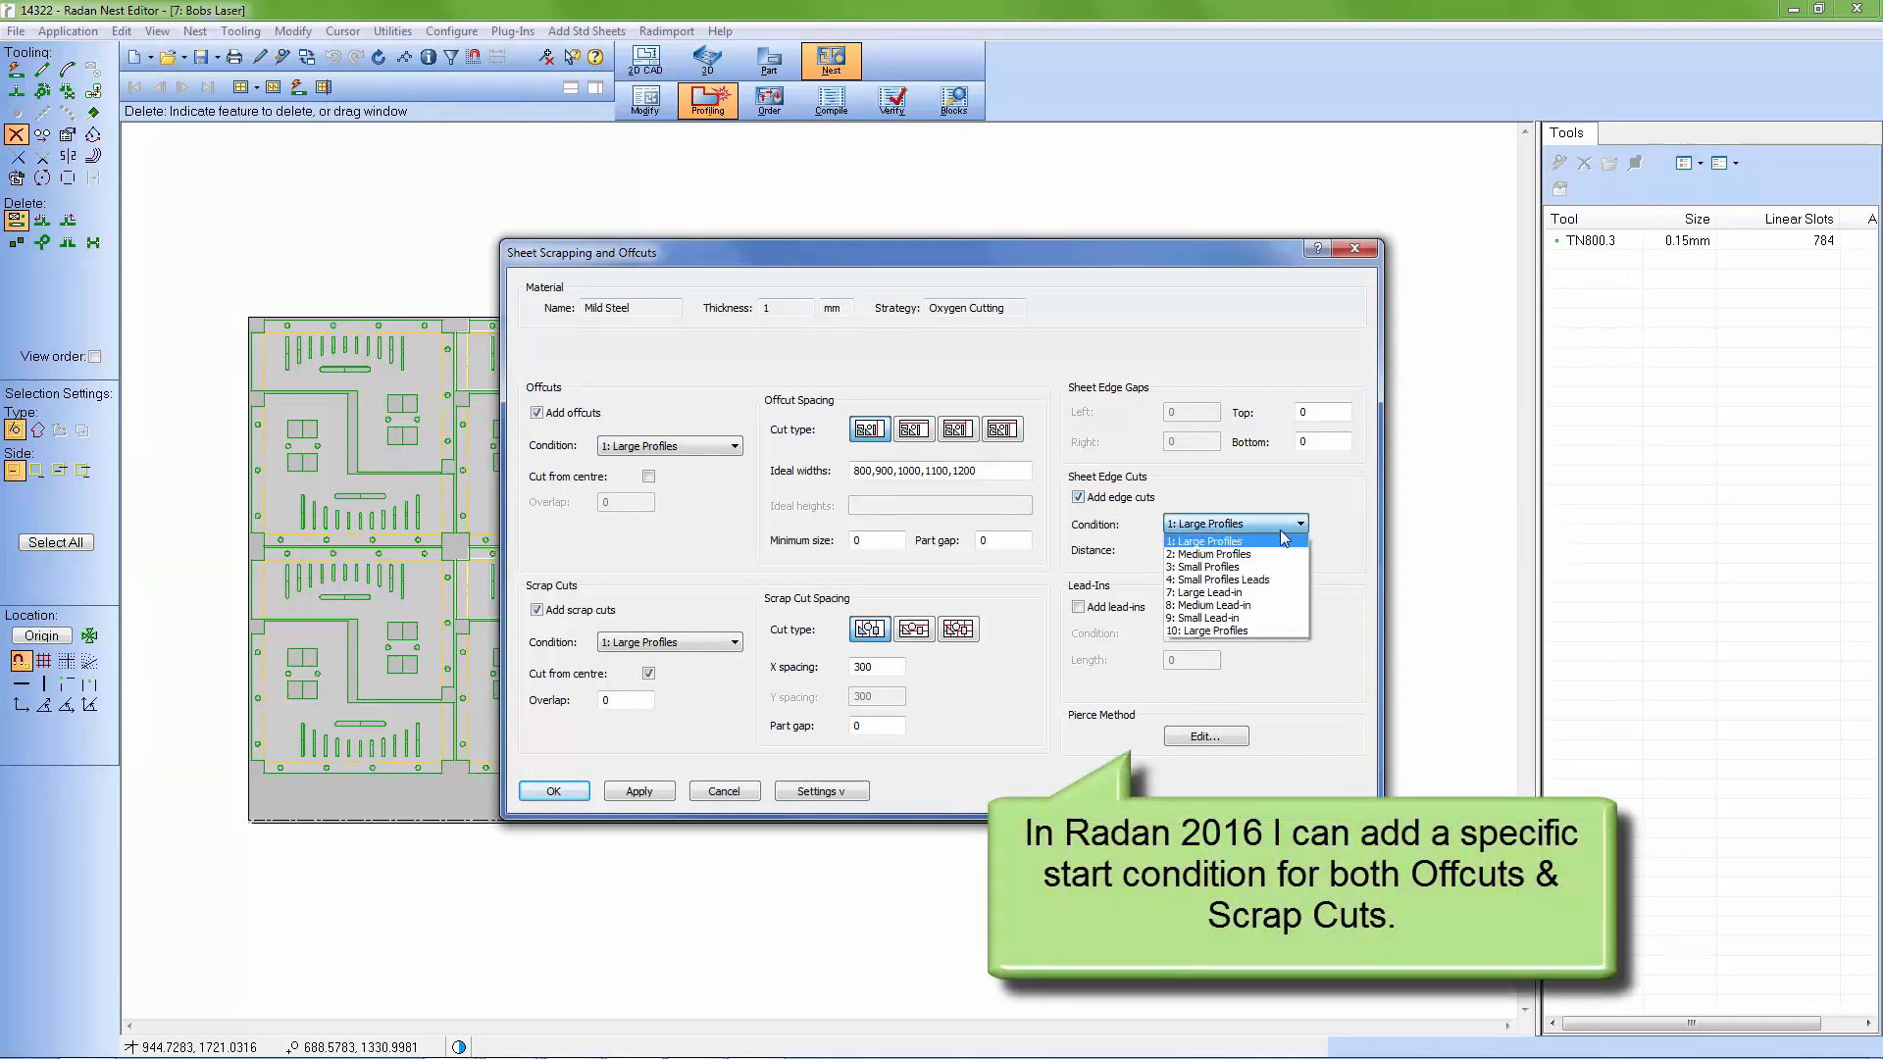
{"action": "left_click", "coordinate": [1279, 579]}
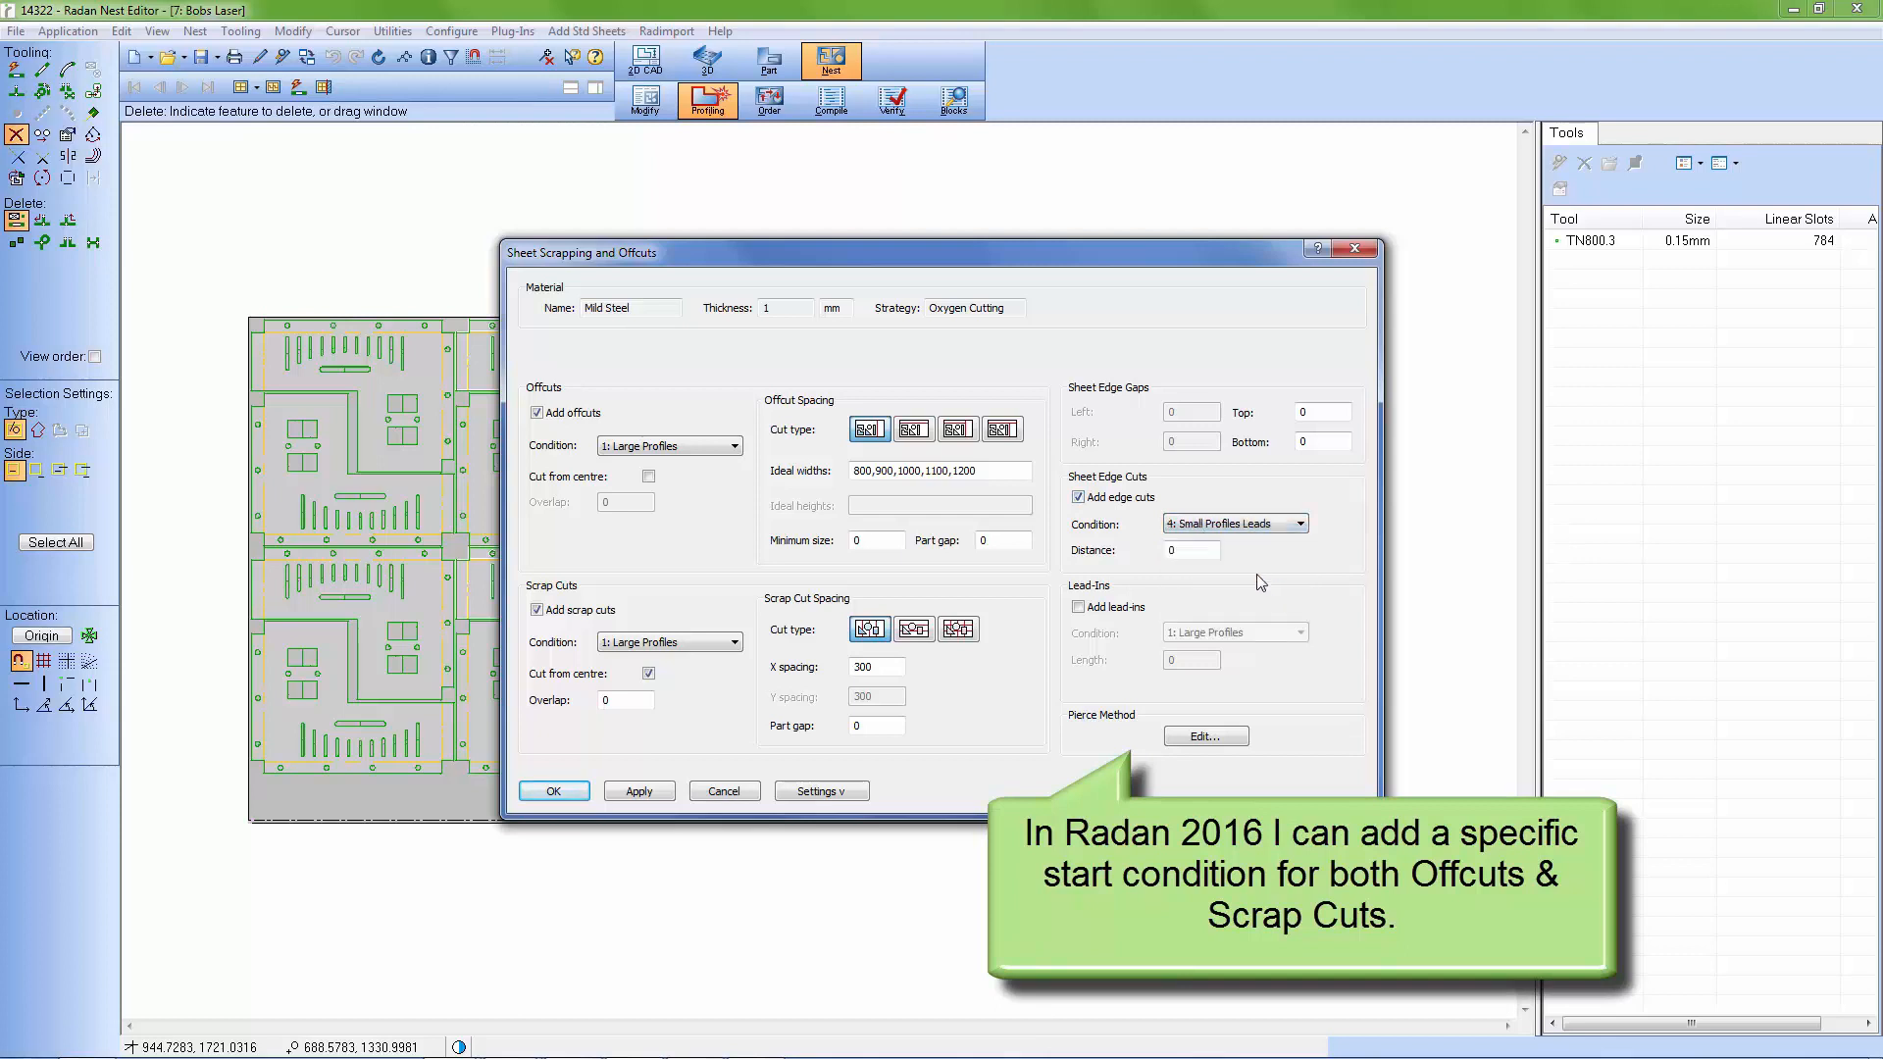
{"action": "double_click", "coordinate": [1203, 552]}
Add lead-ins with condition 4: Small Profiles Leads and length 5, apply the sheet scrapping settings, and inspect the offcut's start.
{"action": "left_click", "coordinate": [1077, 607]}
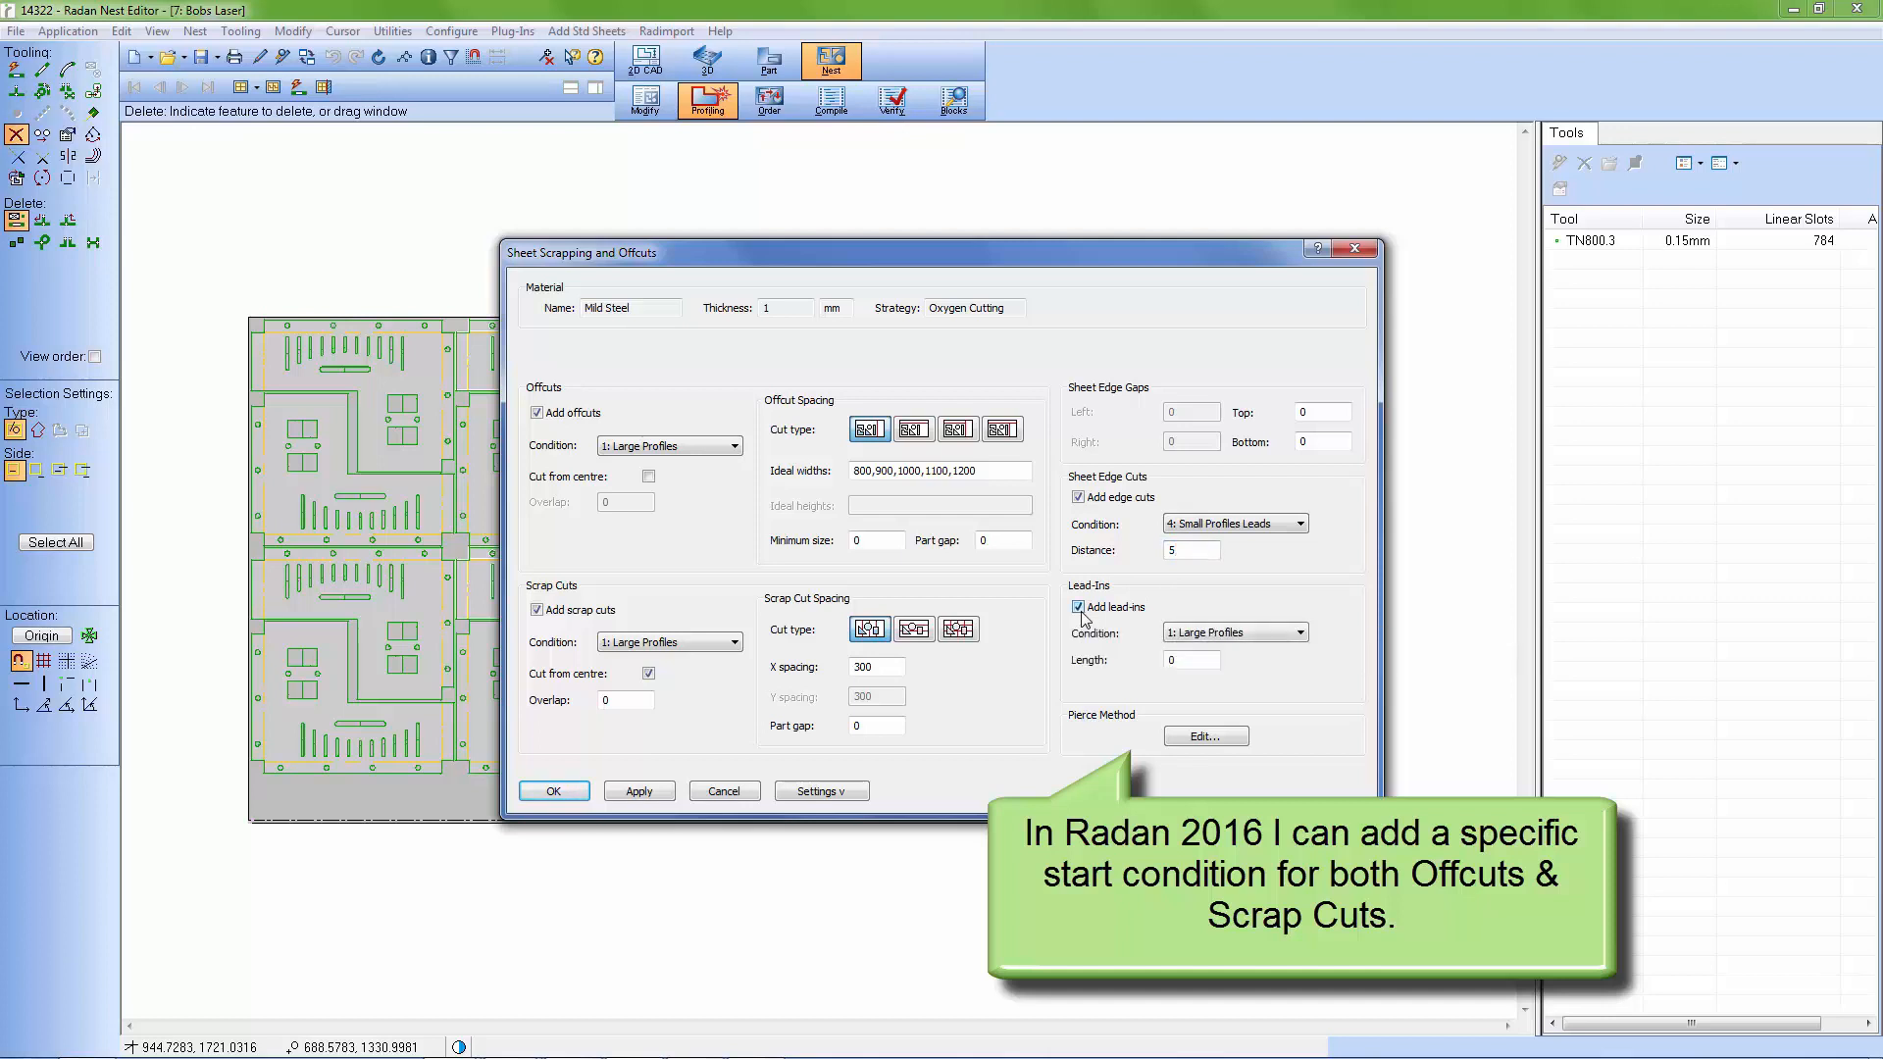
{"action": "left_click", "coordinate": [1263, 635]}
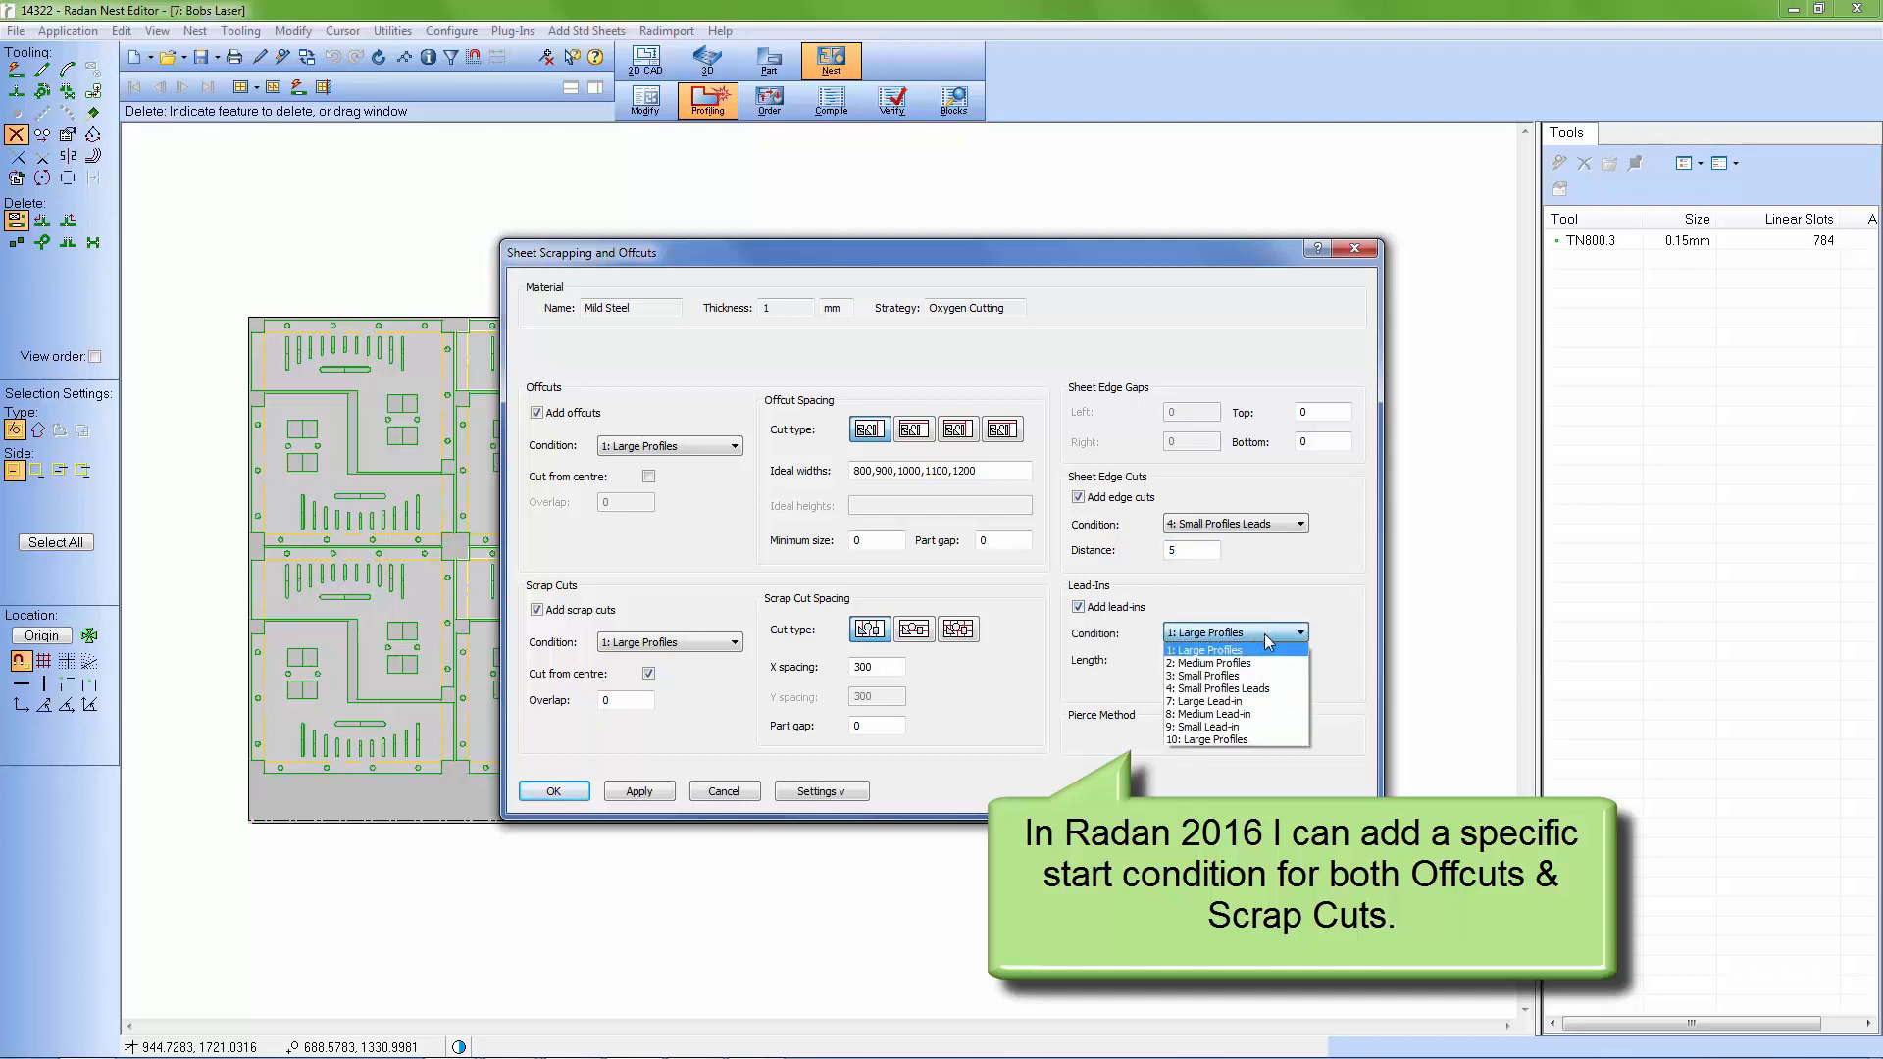
{"action": "left_click", "coordinate": [1273, 688]}
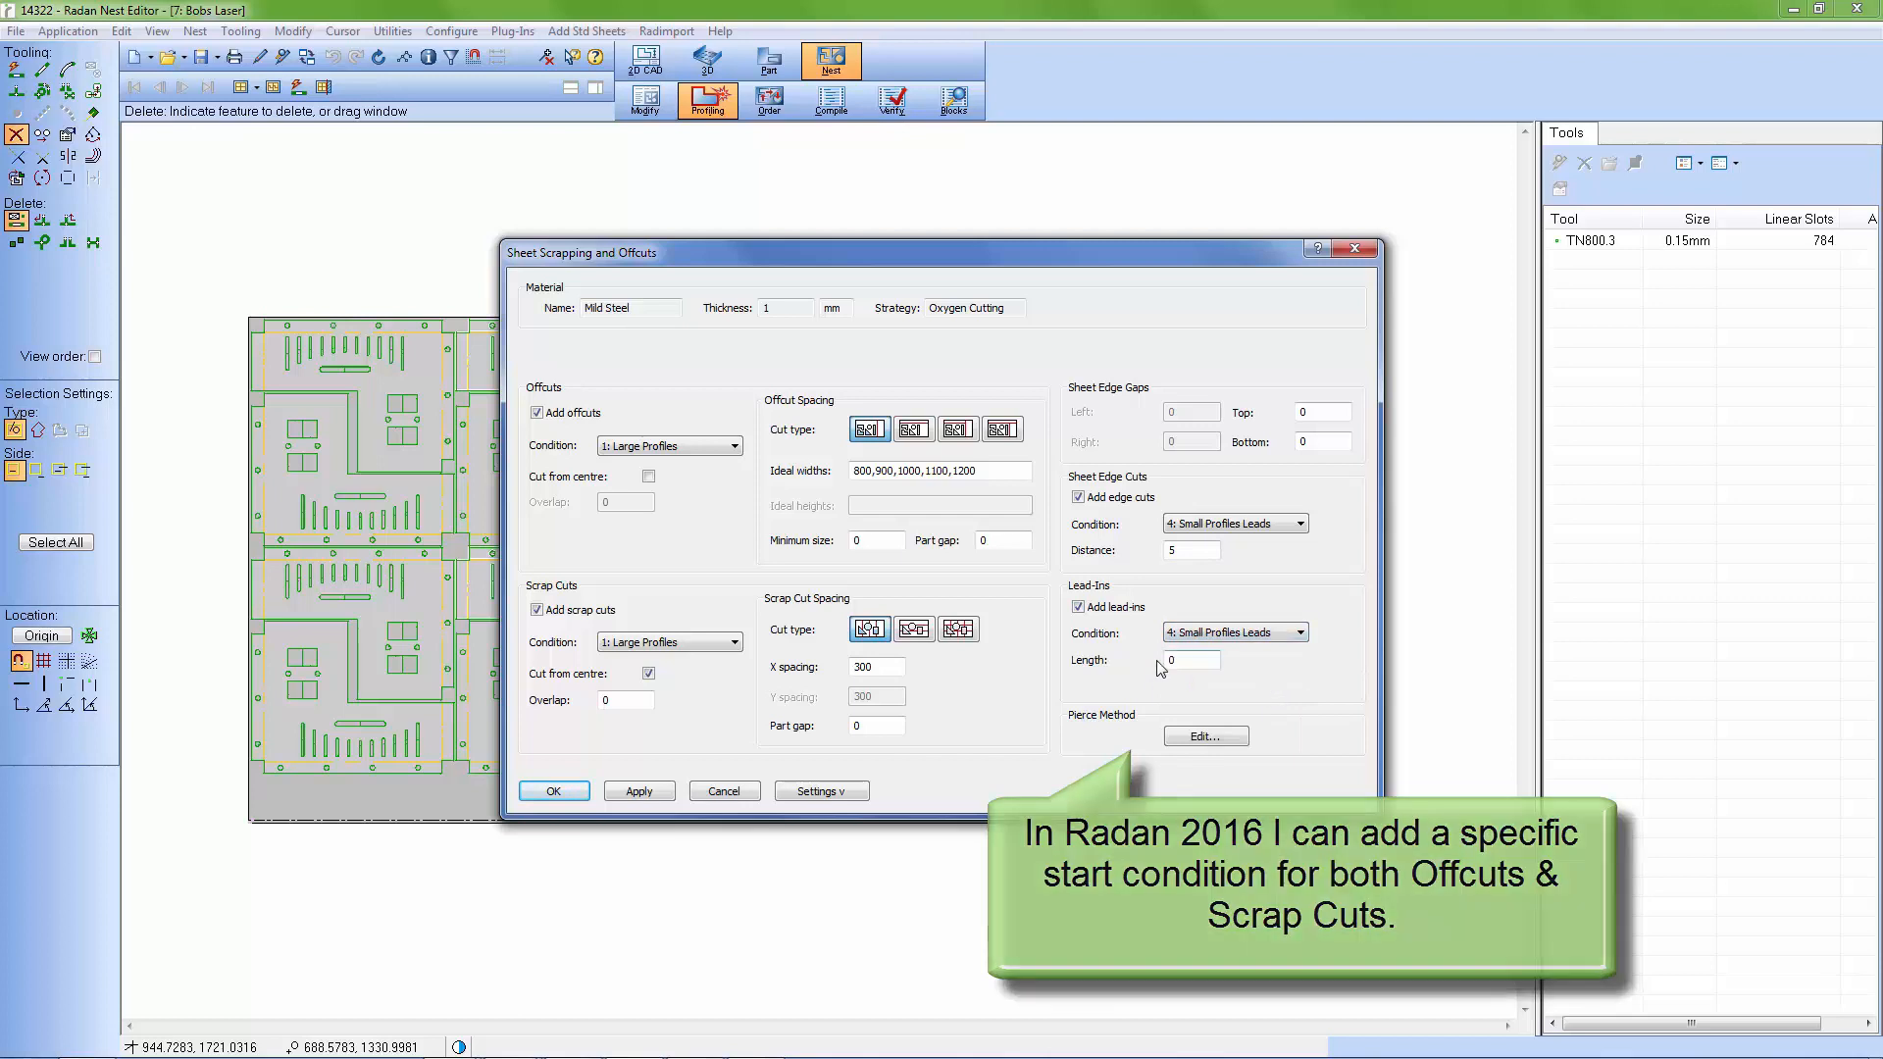
{"action": "double_click", "coordinate": [1202, 663]}
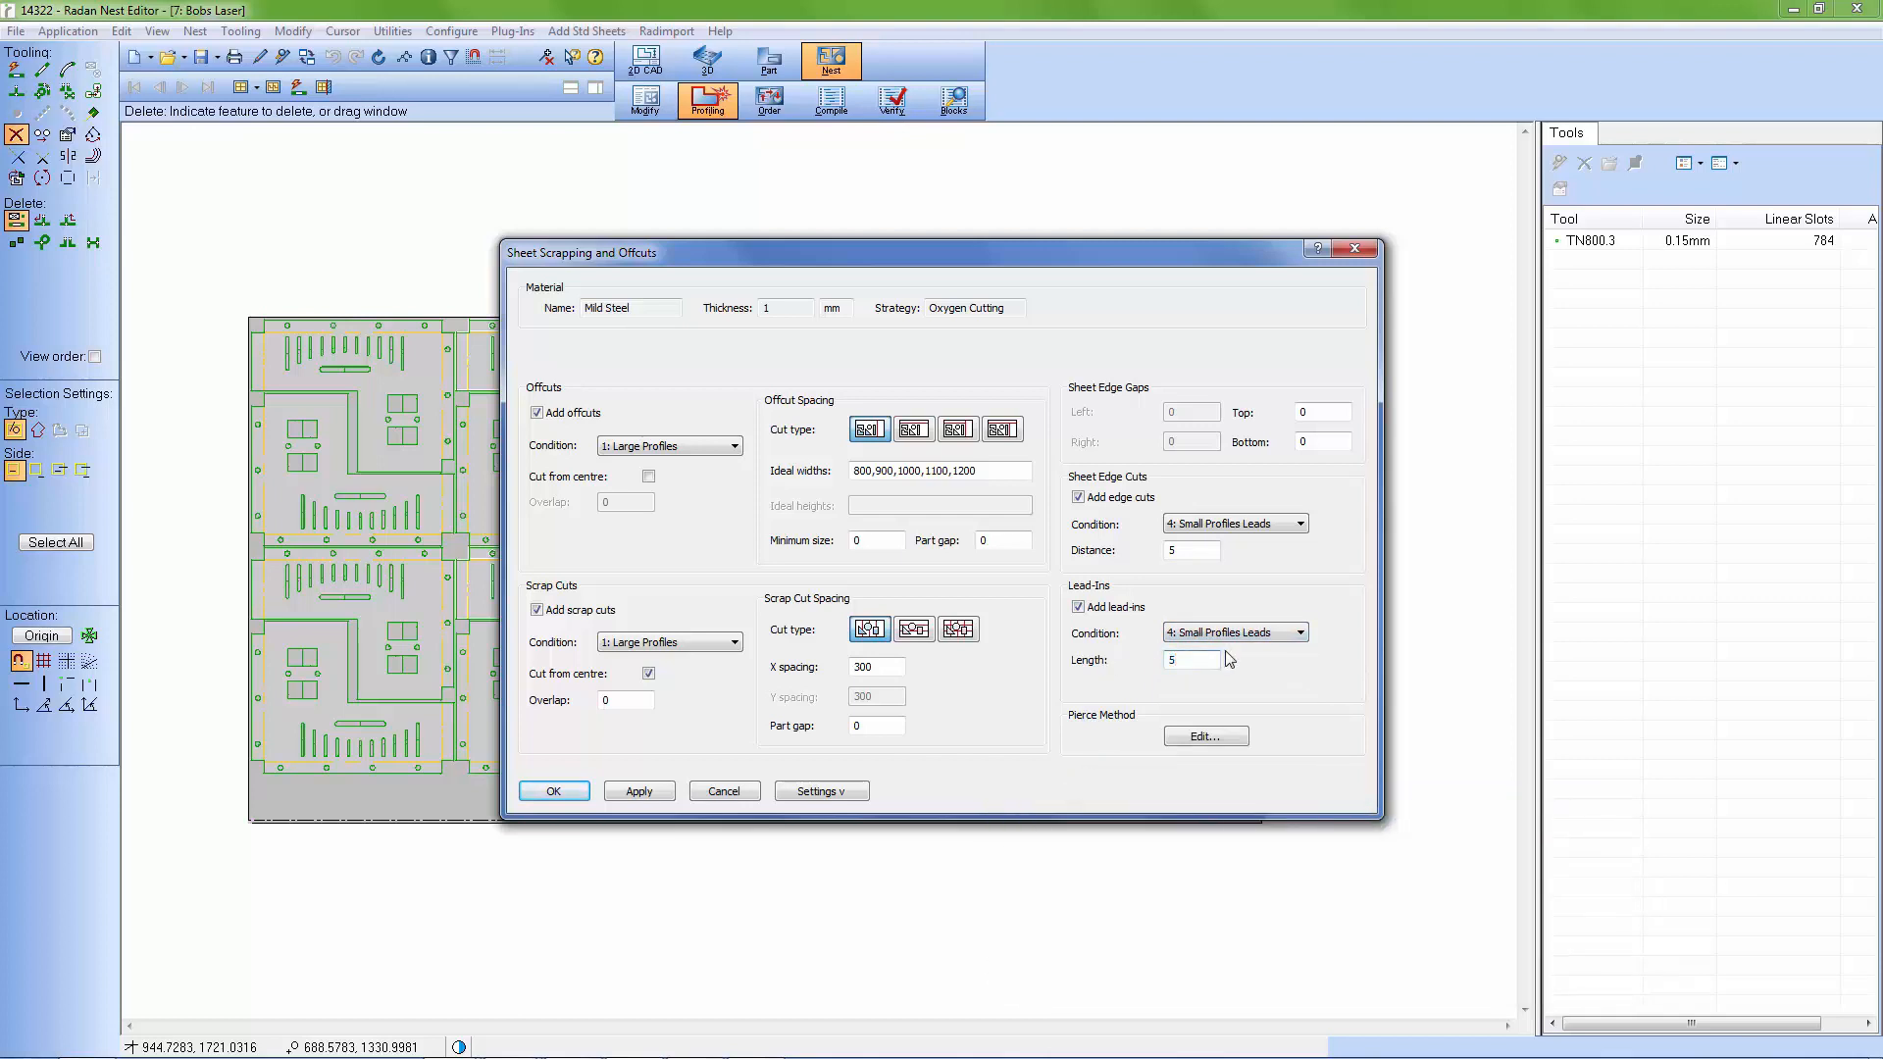
{"action": "left_click", "coordinate": [577, 794]}
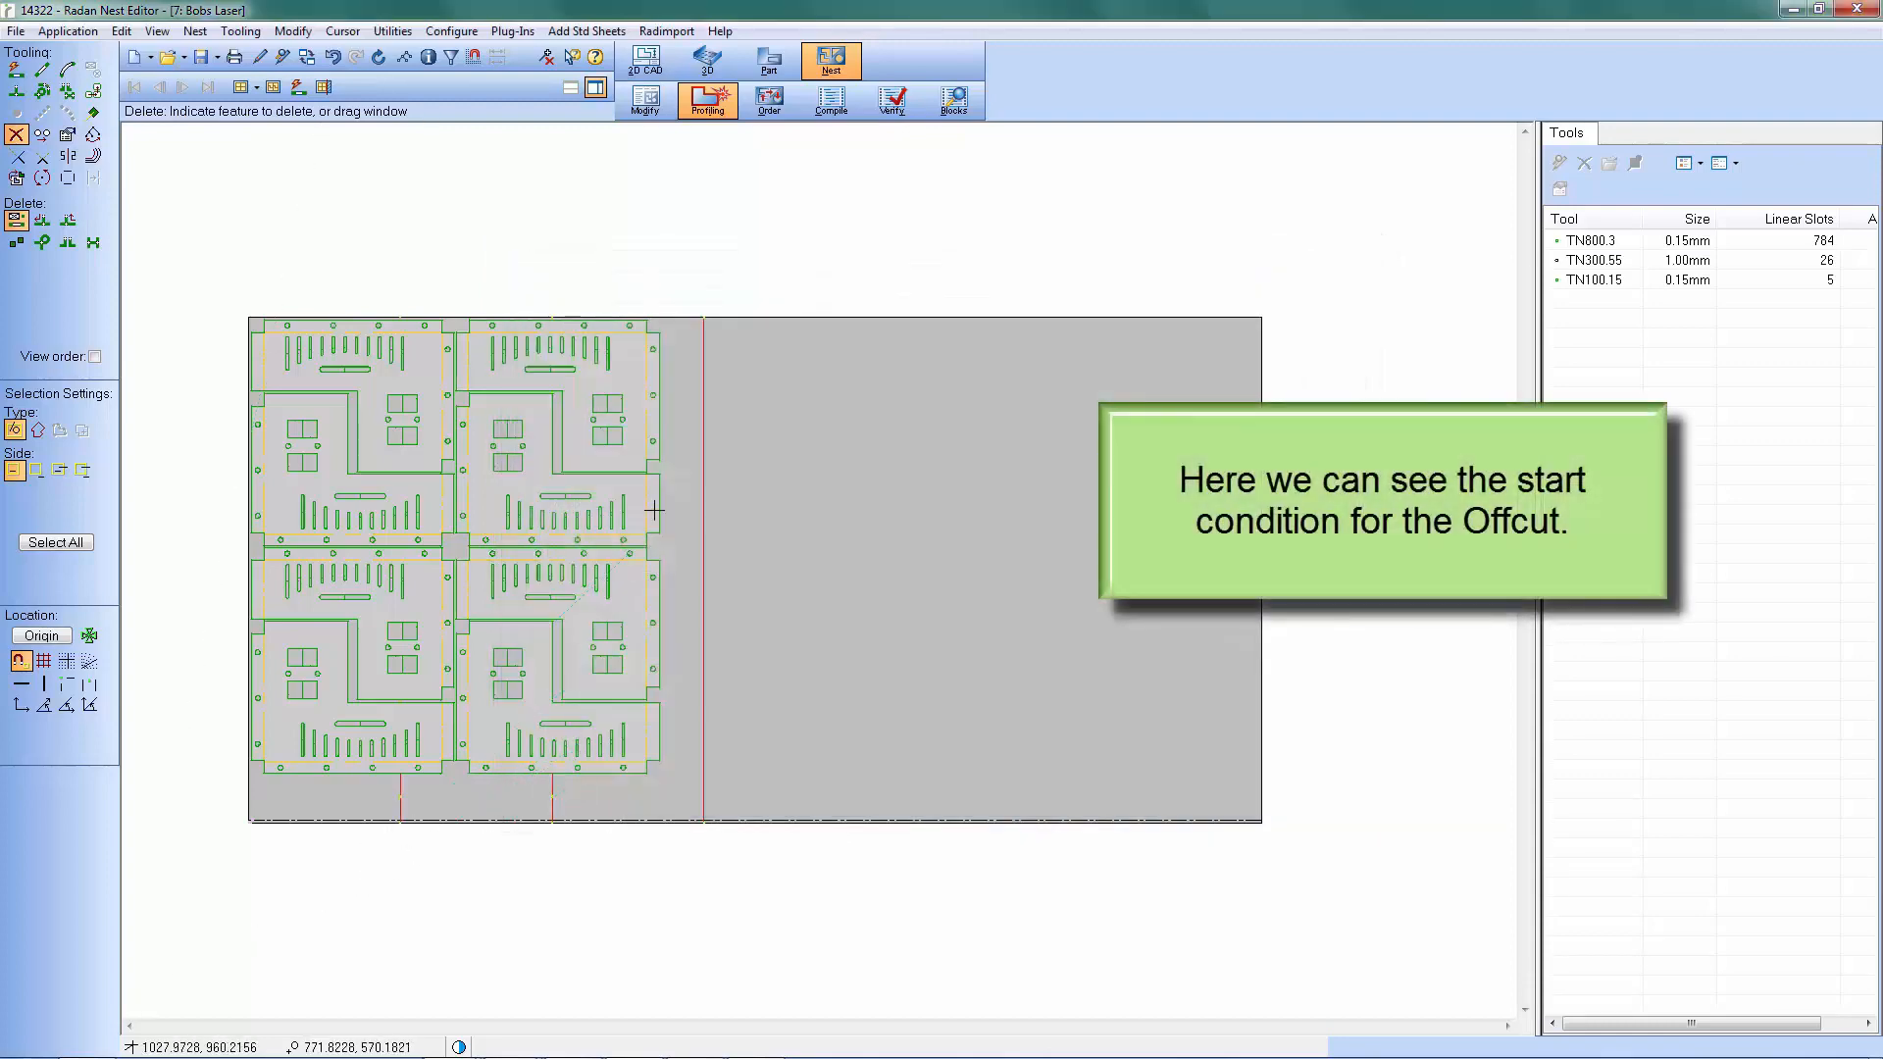
{"action": "middle_click_drag", "start_coordinate": [657, 296], "coordinate": [663, 303]}
{"action": "left_click_drag", "start_coordinate": [663, 305], "coordinate": [750, 374]}
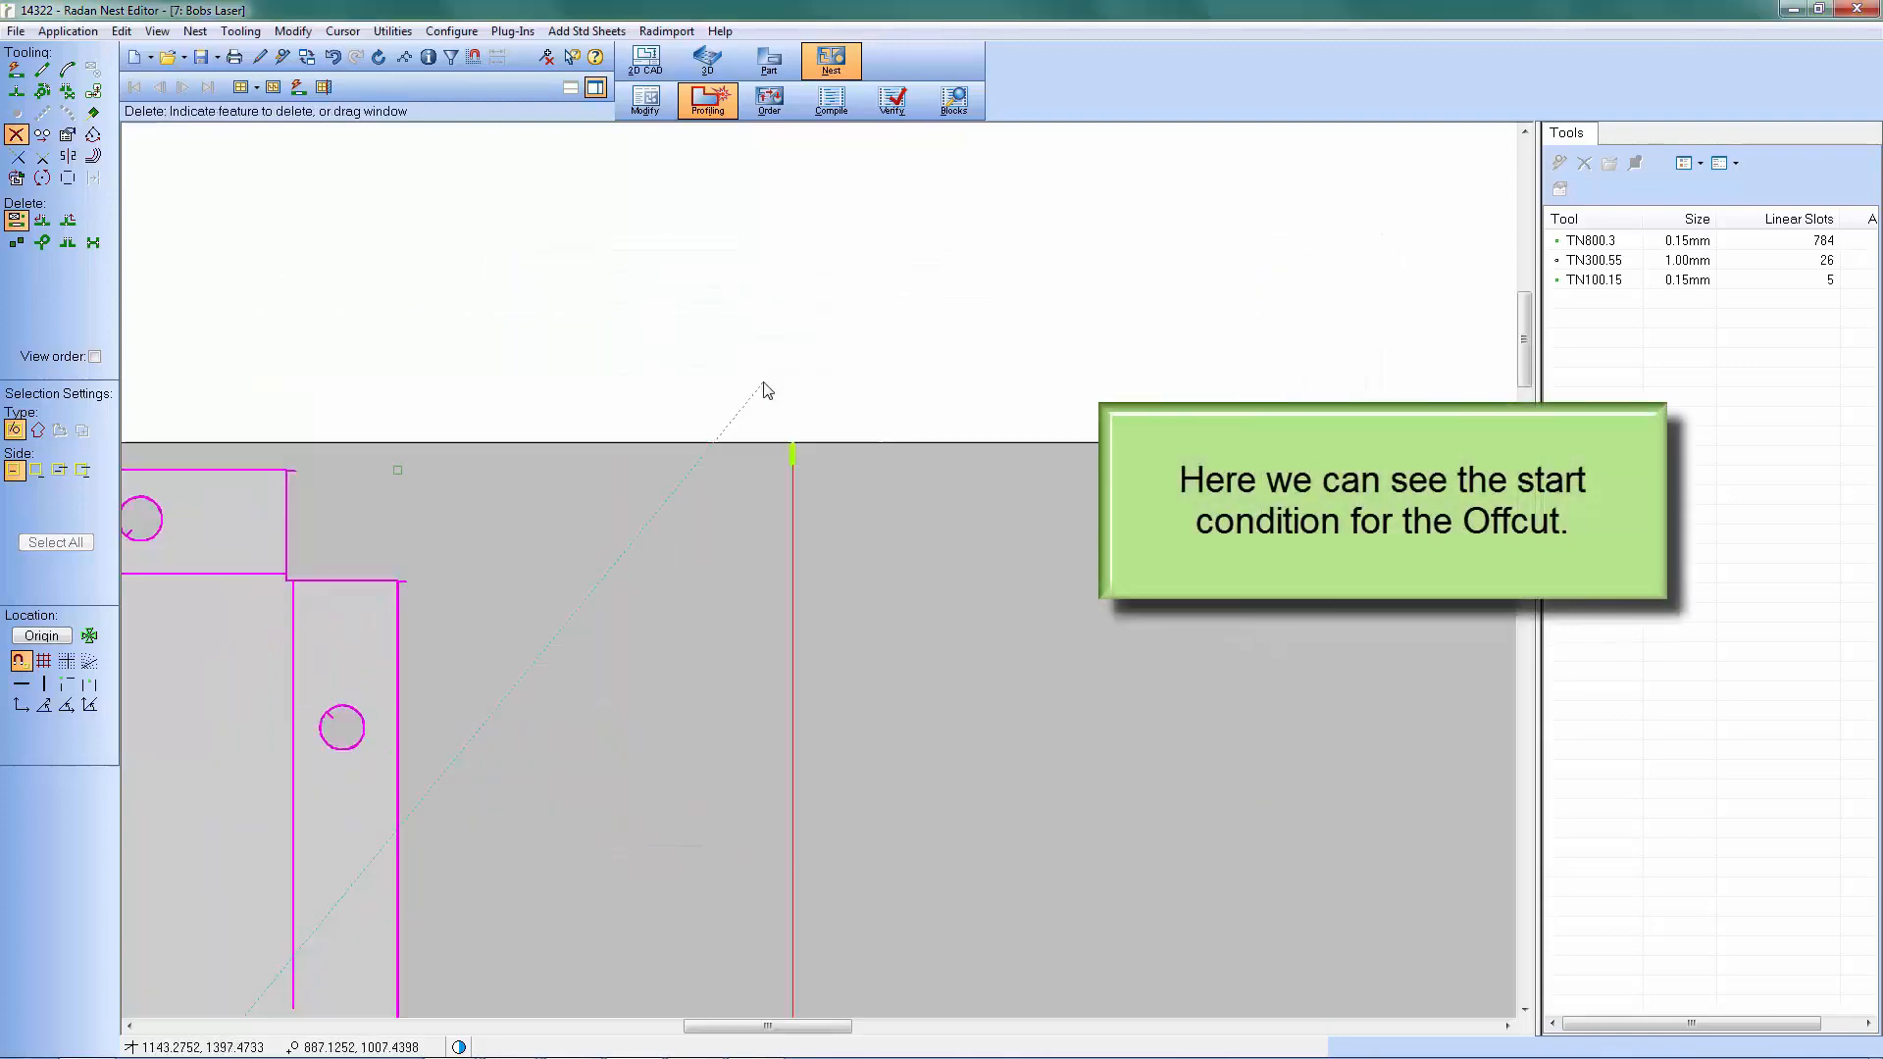
Inspect the start conditions of the nest's offcut cut and scrap cuts at the sheet edges.
{"action": "middle_click_drag", "start_coordinate": [733, 386], "coordinate": [944, 573]}
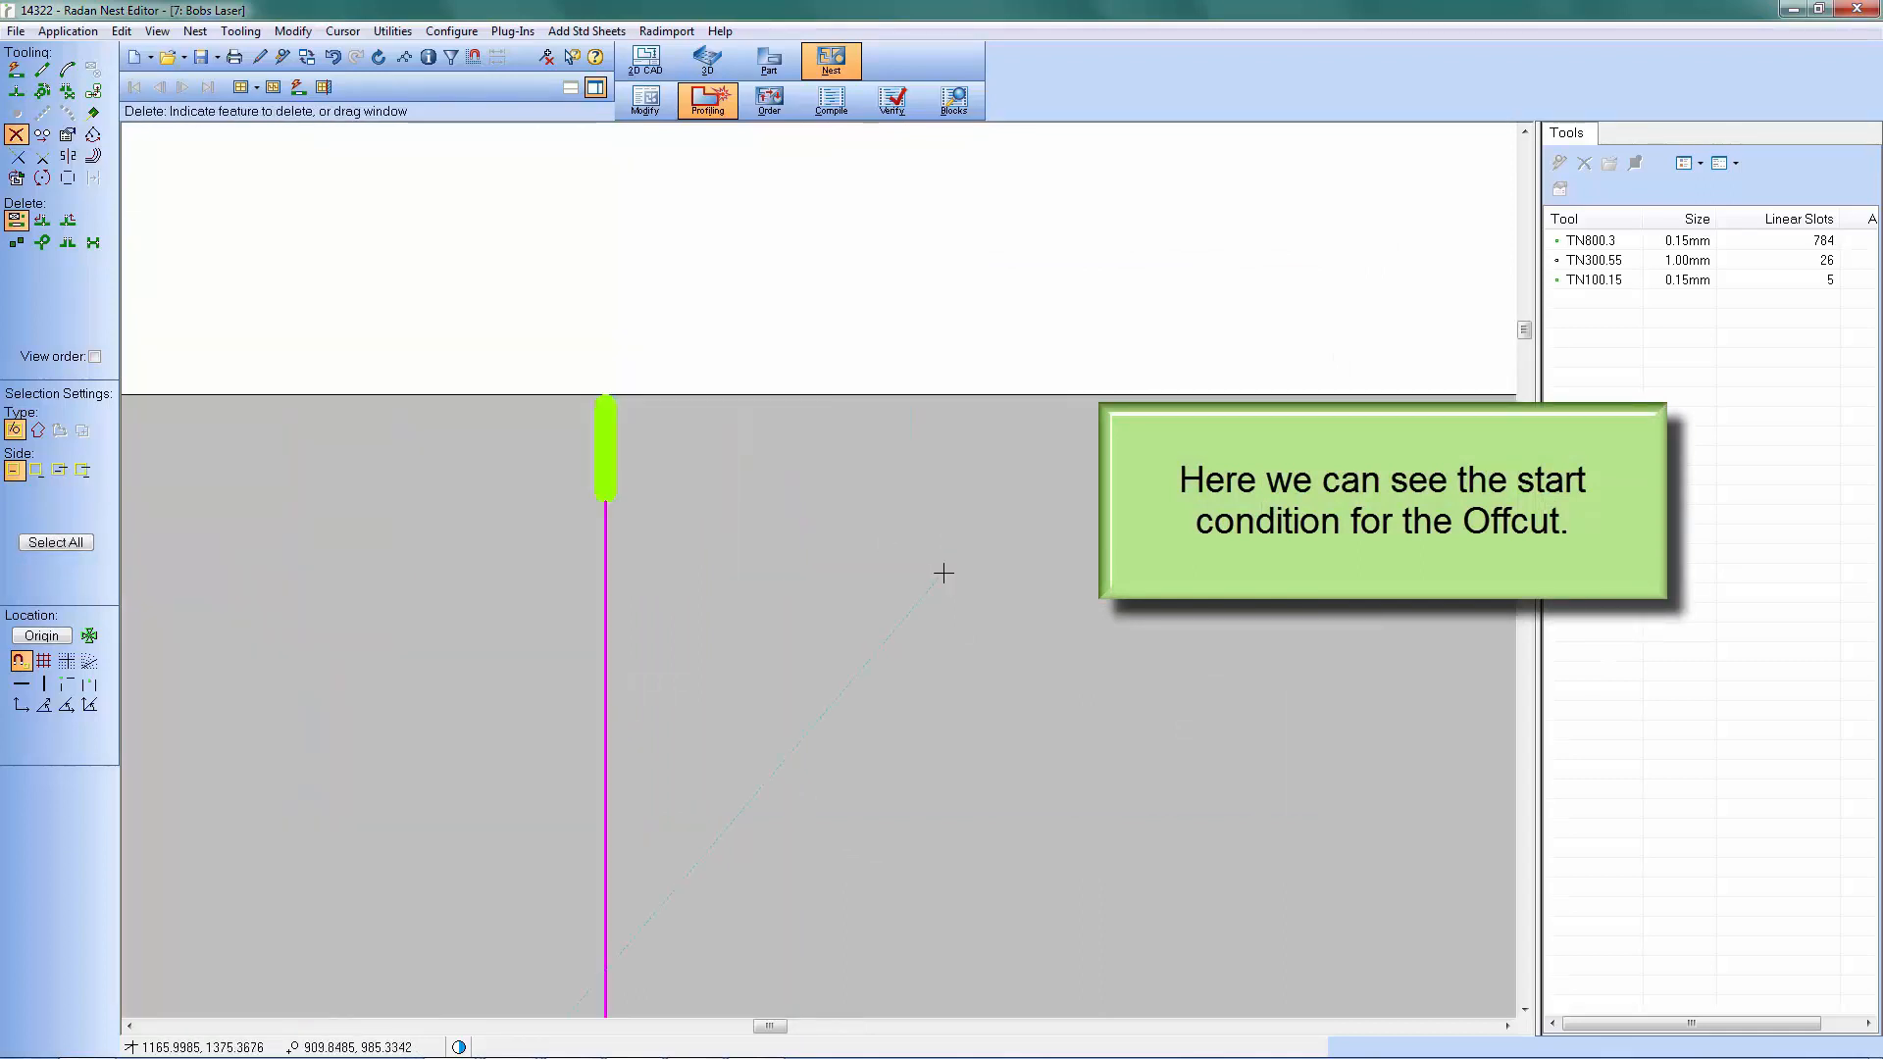
{"action": "middle_click", "coordinate": [944, 573]}
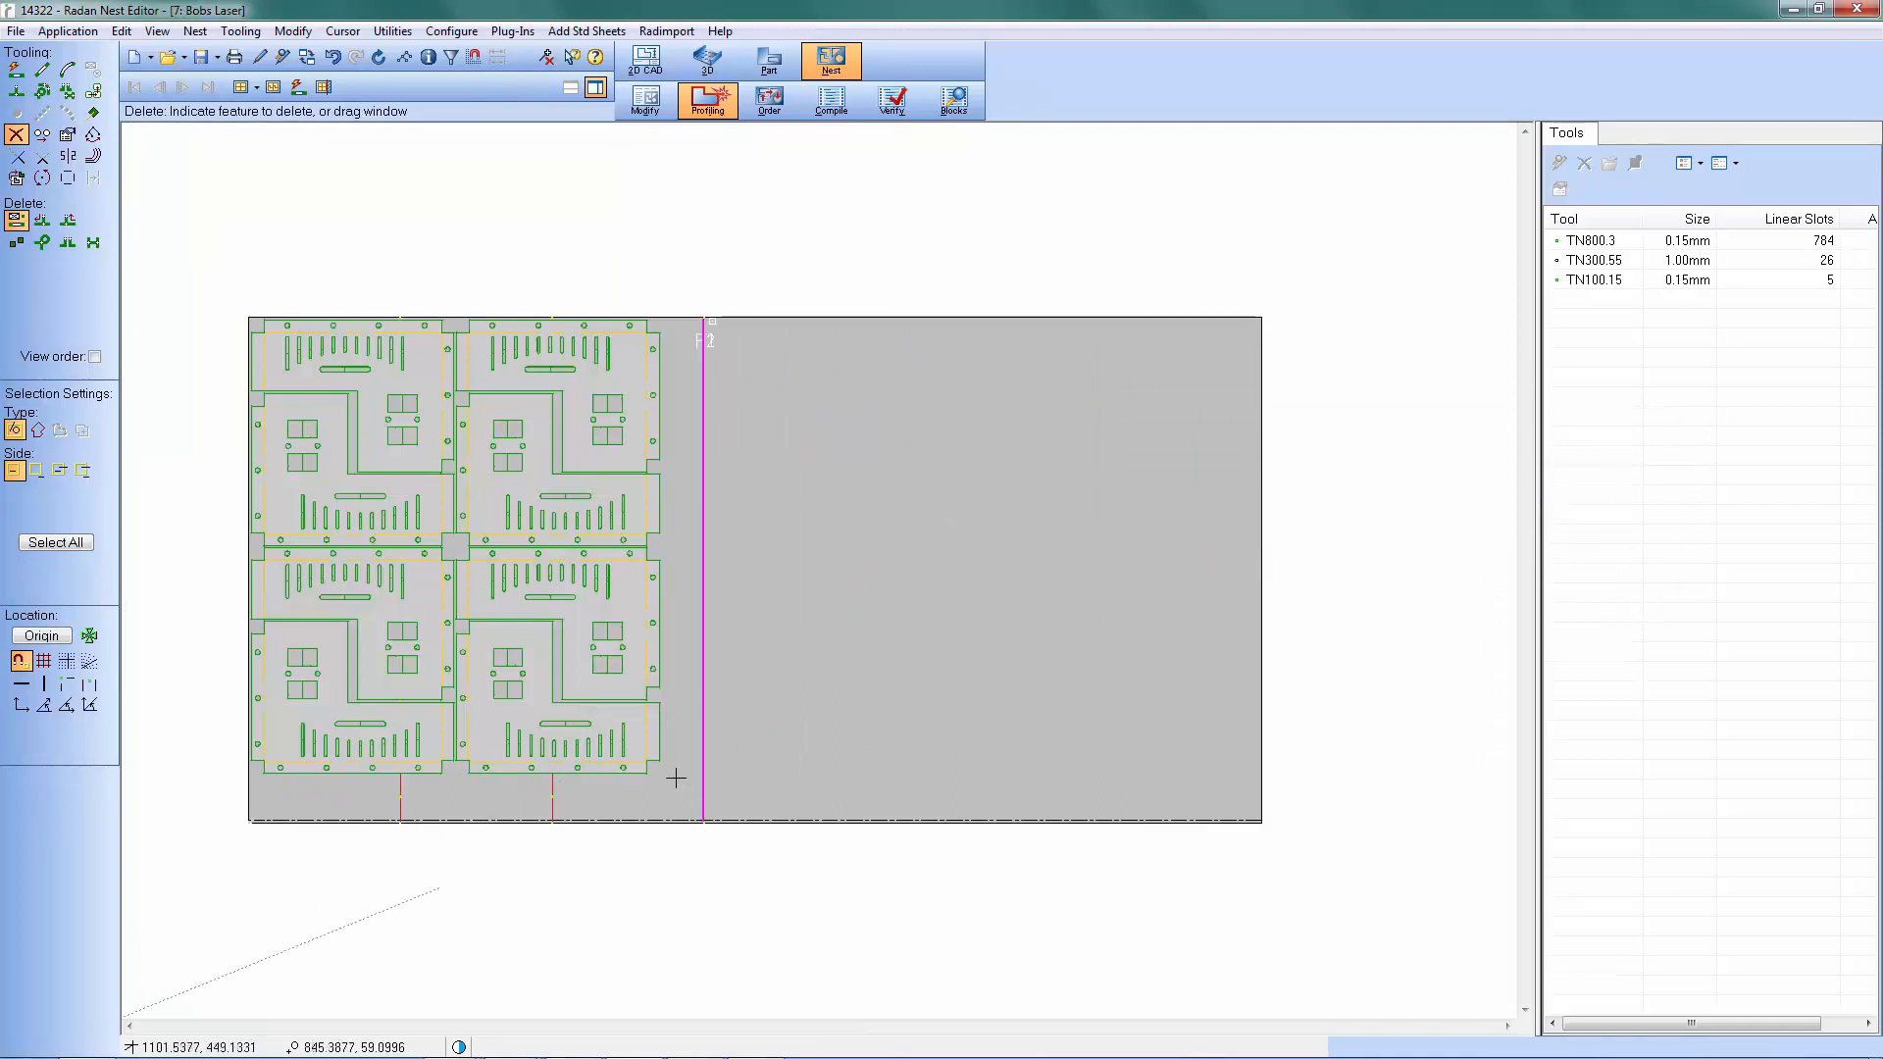
{"action": "middle_click_drag", "start_coordinate": [676, 778], "coordinate": [723, 873]}
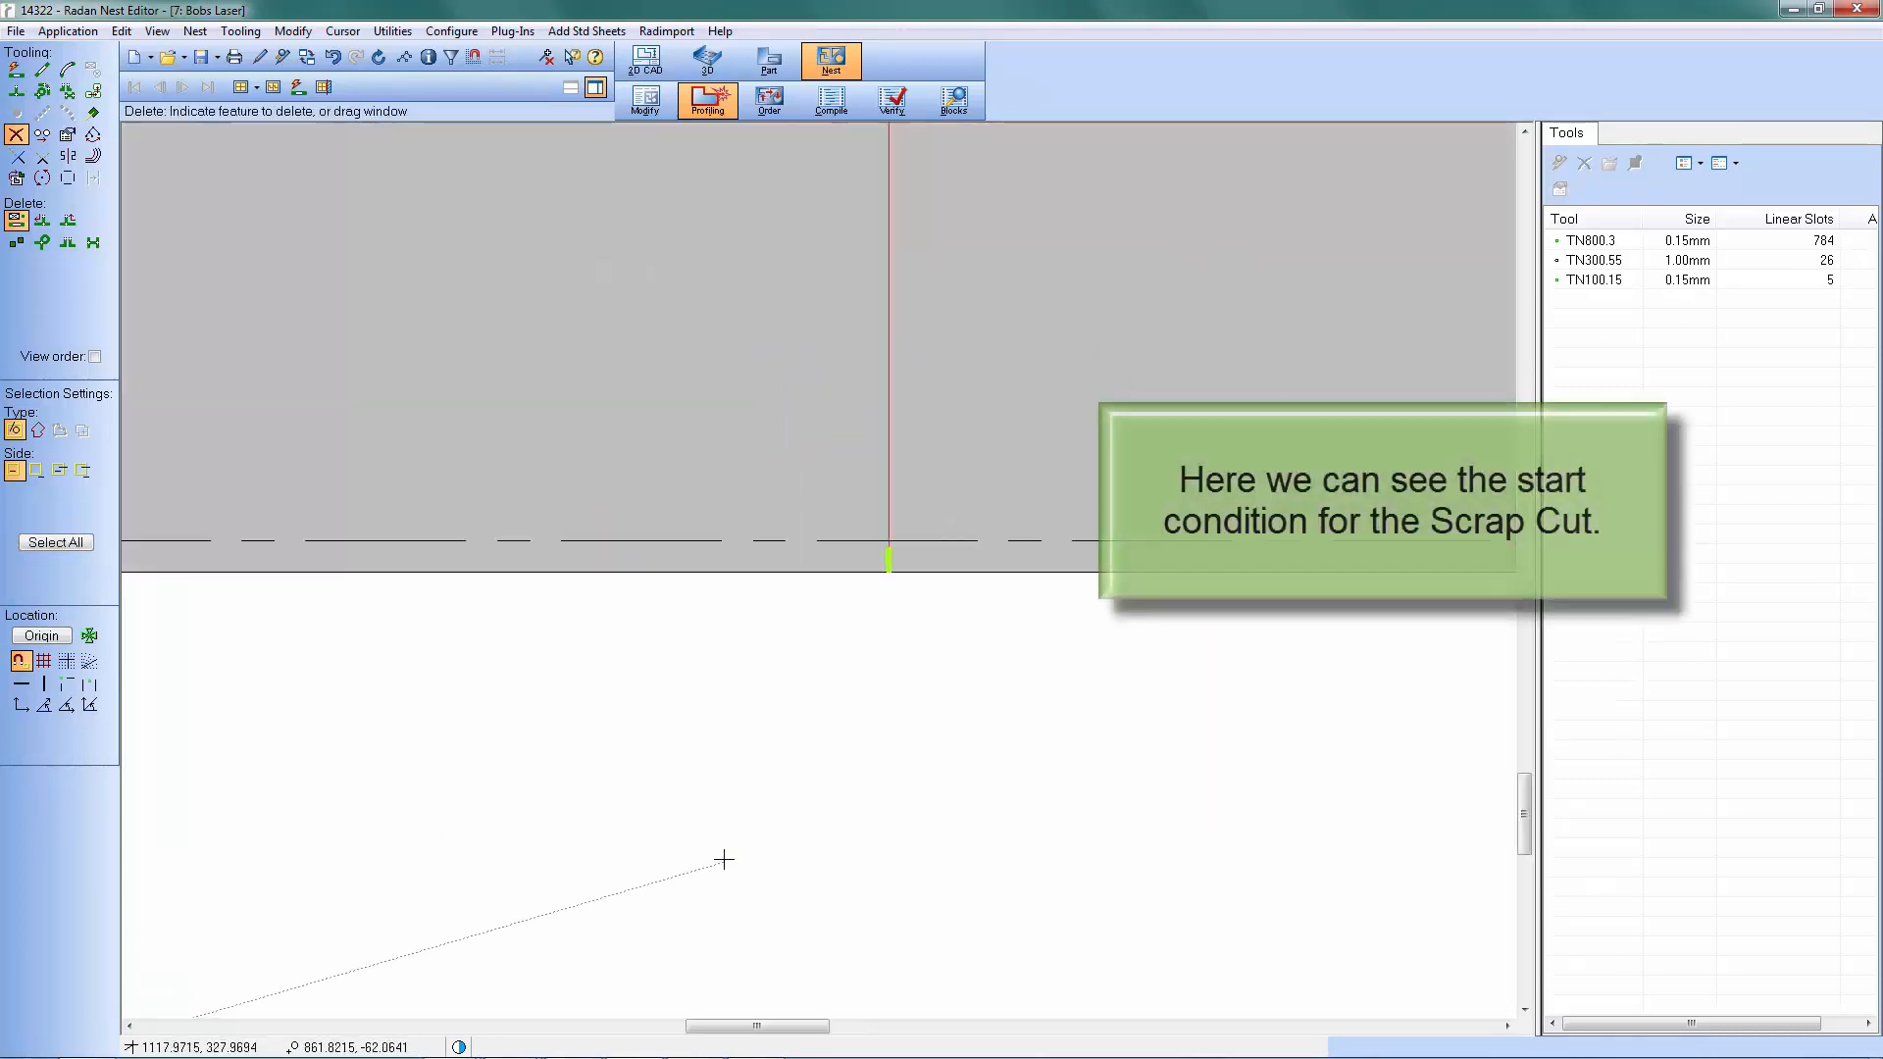
{"action": "middle_click", "coordinate": [754, 838]}
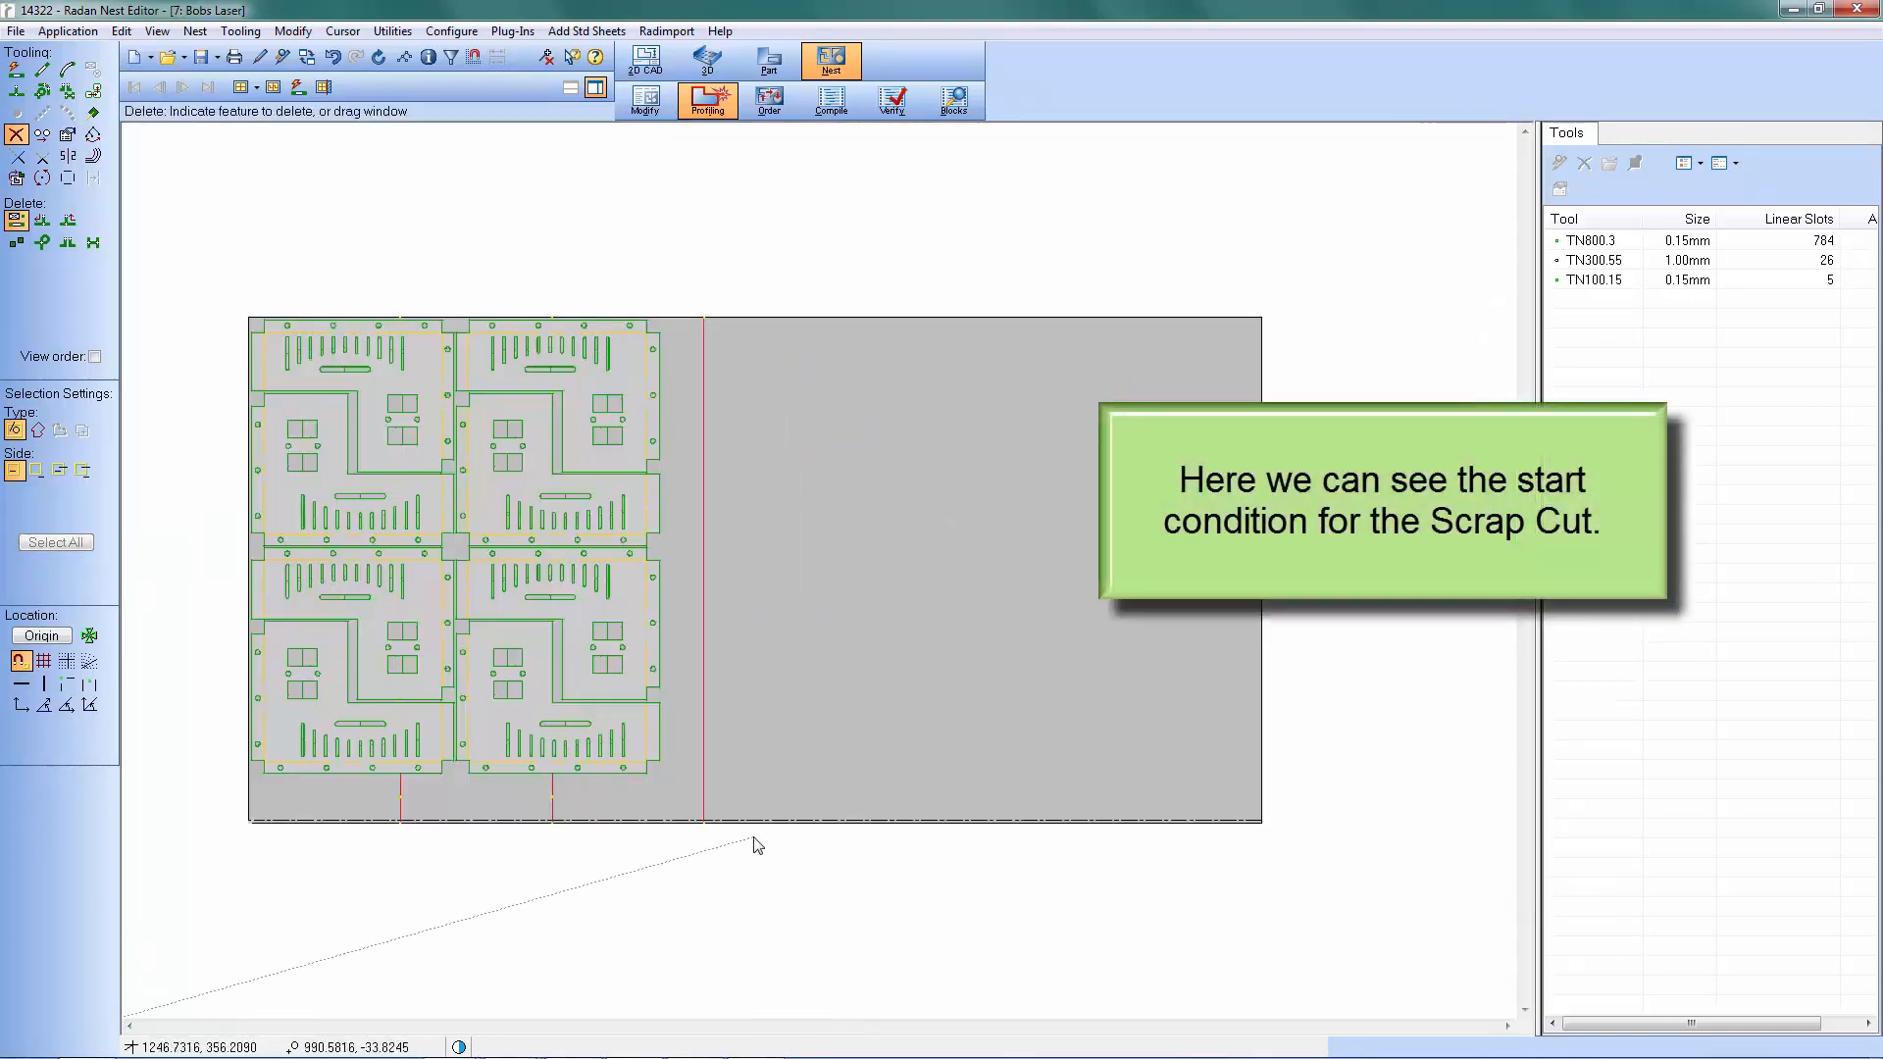
{"action": "middle_click_drag", "start_coordinate": [386, 777], "coordinate": [686, 868]}
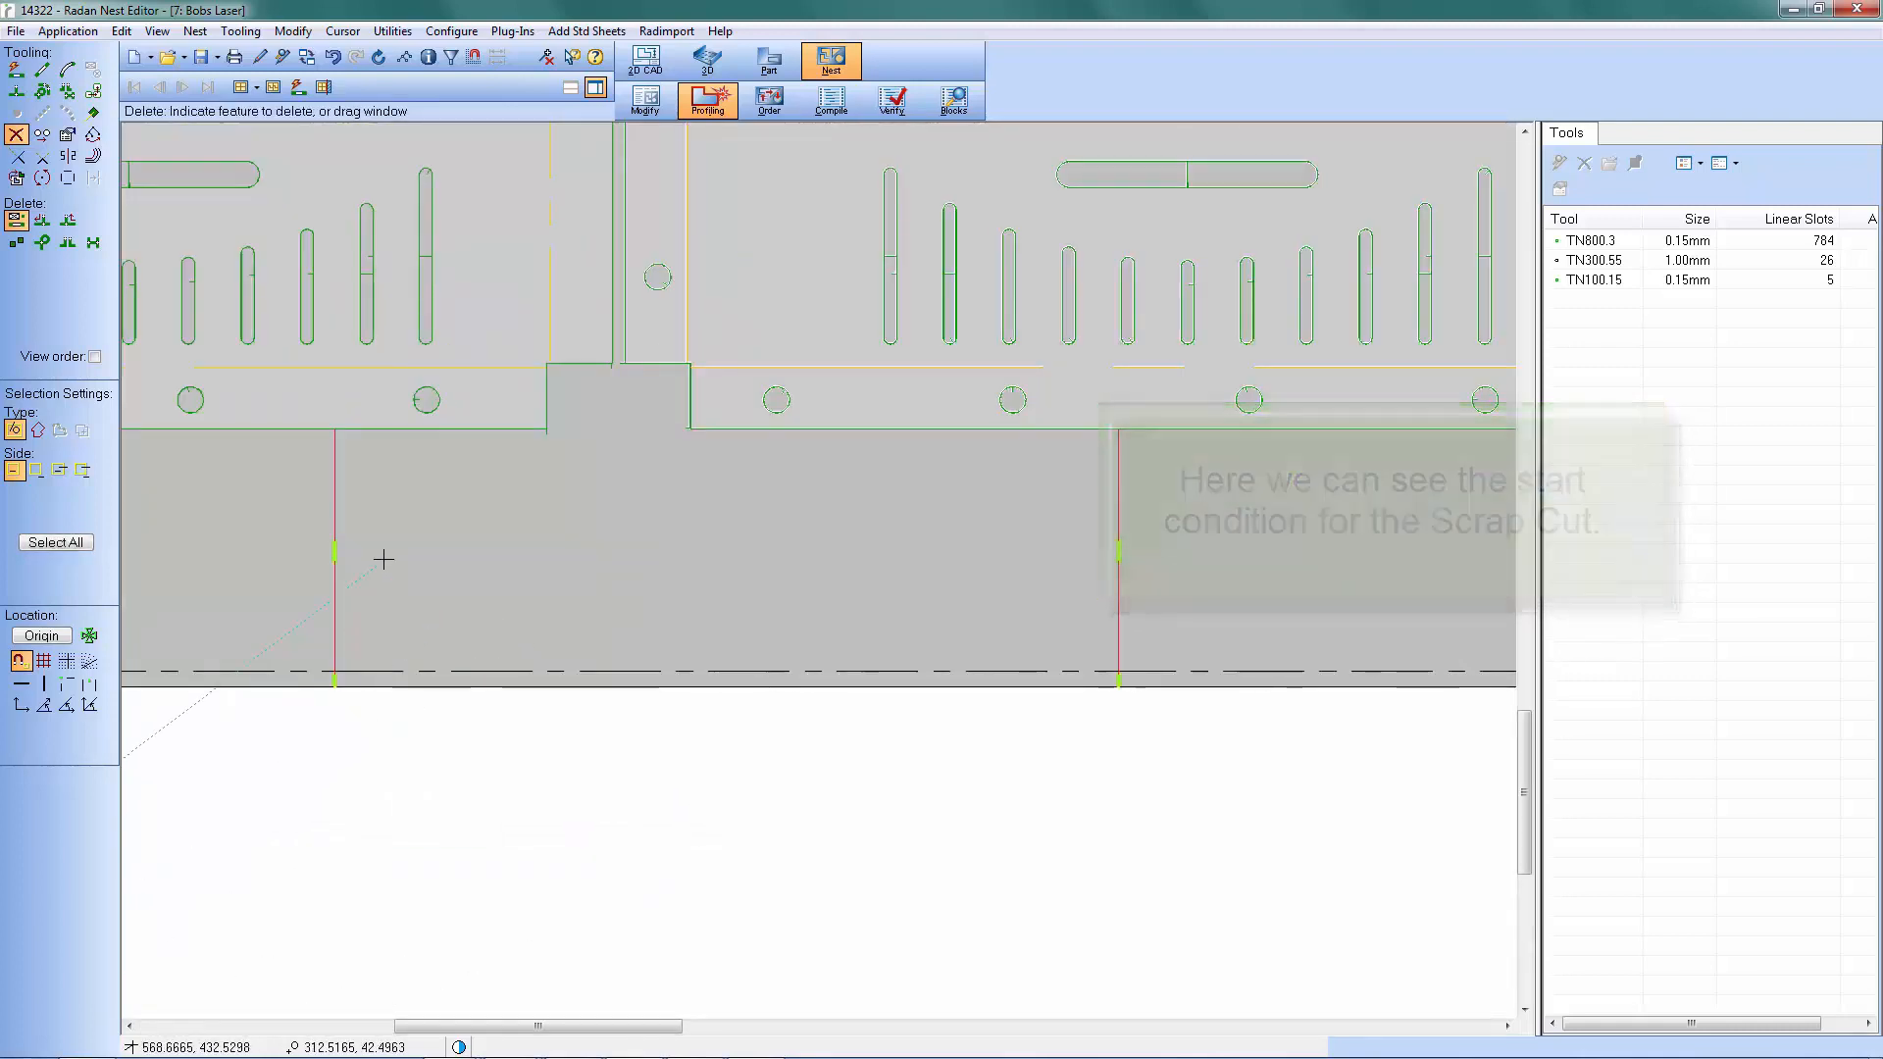
{"action": "middle_click", "coordinate": [568, 589]}
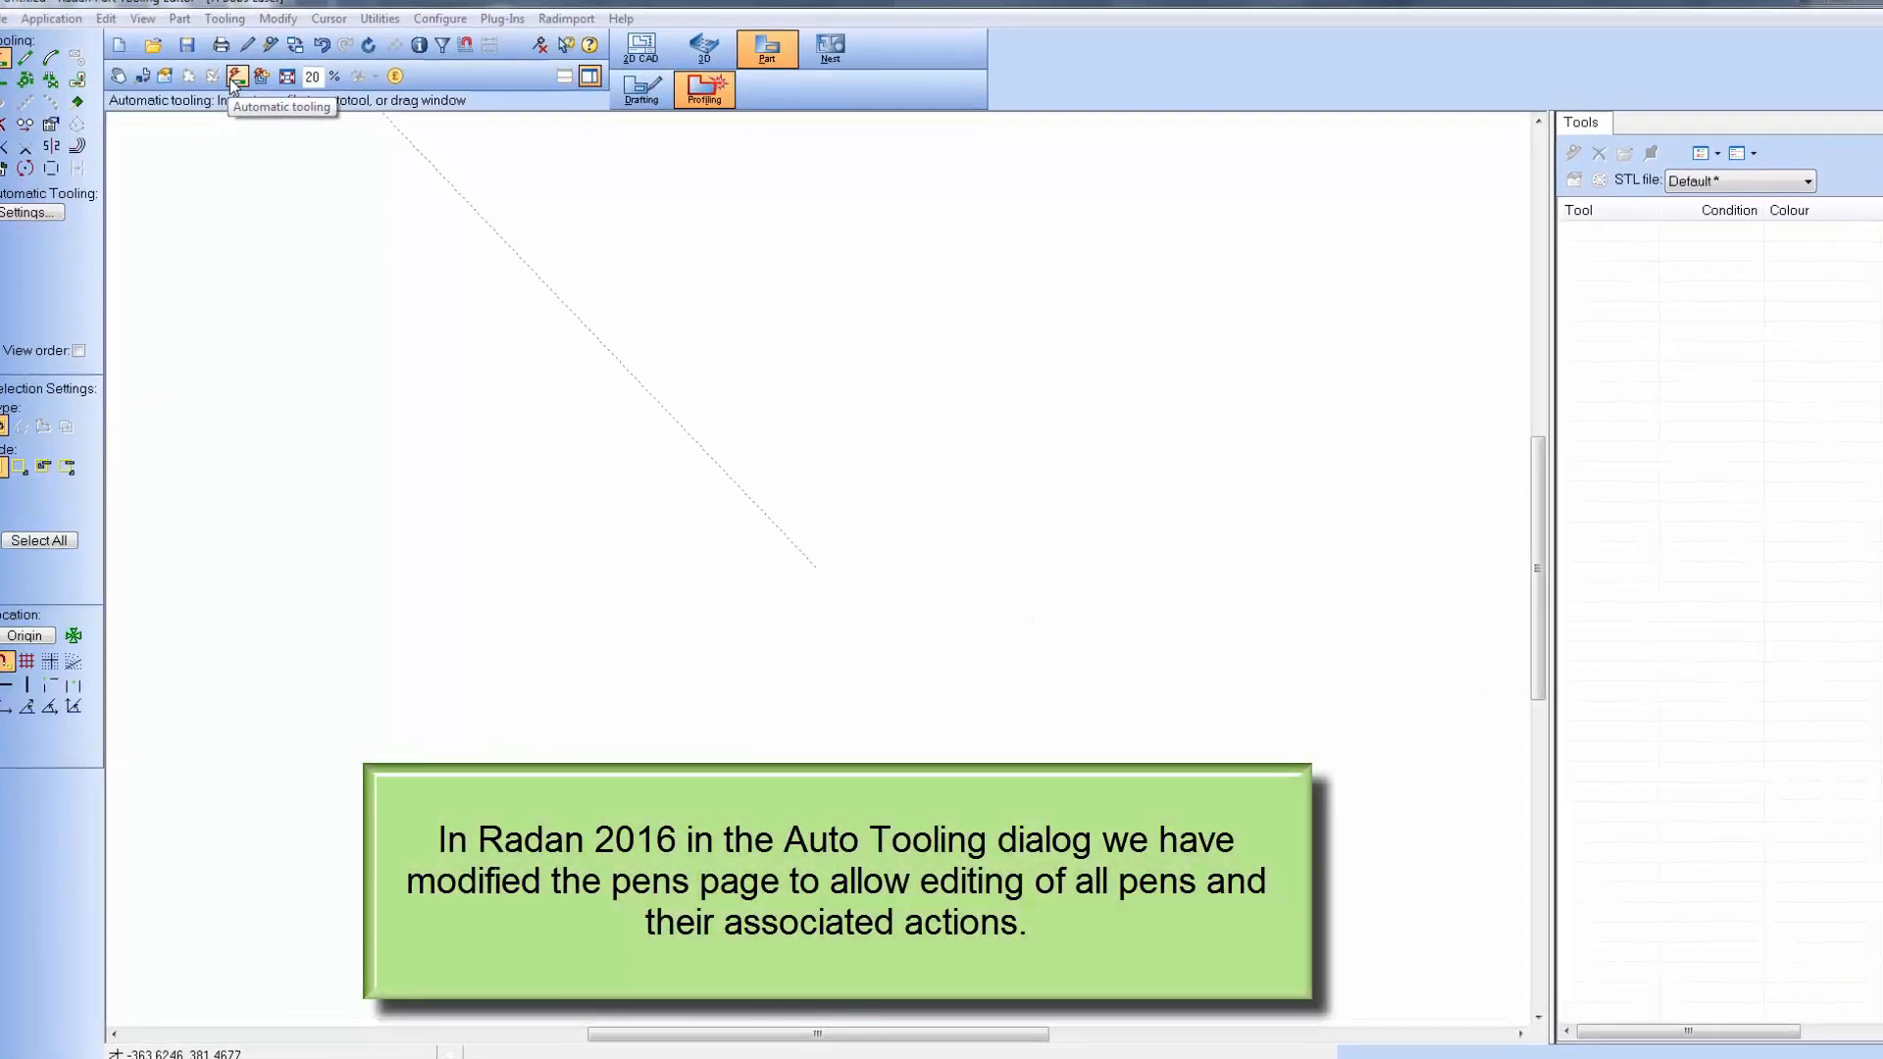
Review the pens page of the automatic tooling settings and the actions assigned to pen 0.
{"action": "left_click", "coordinate": [235, 78]}
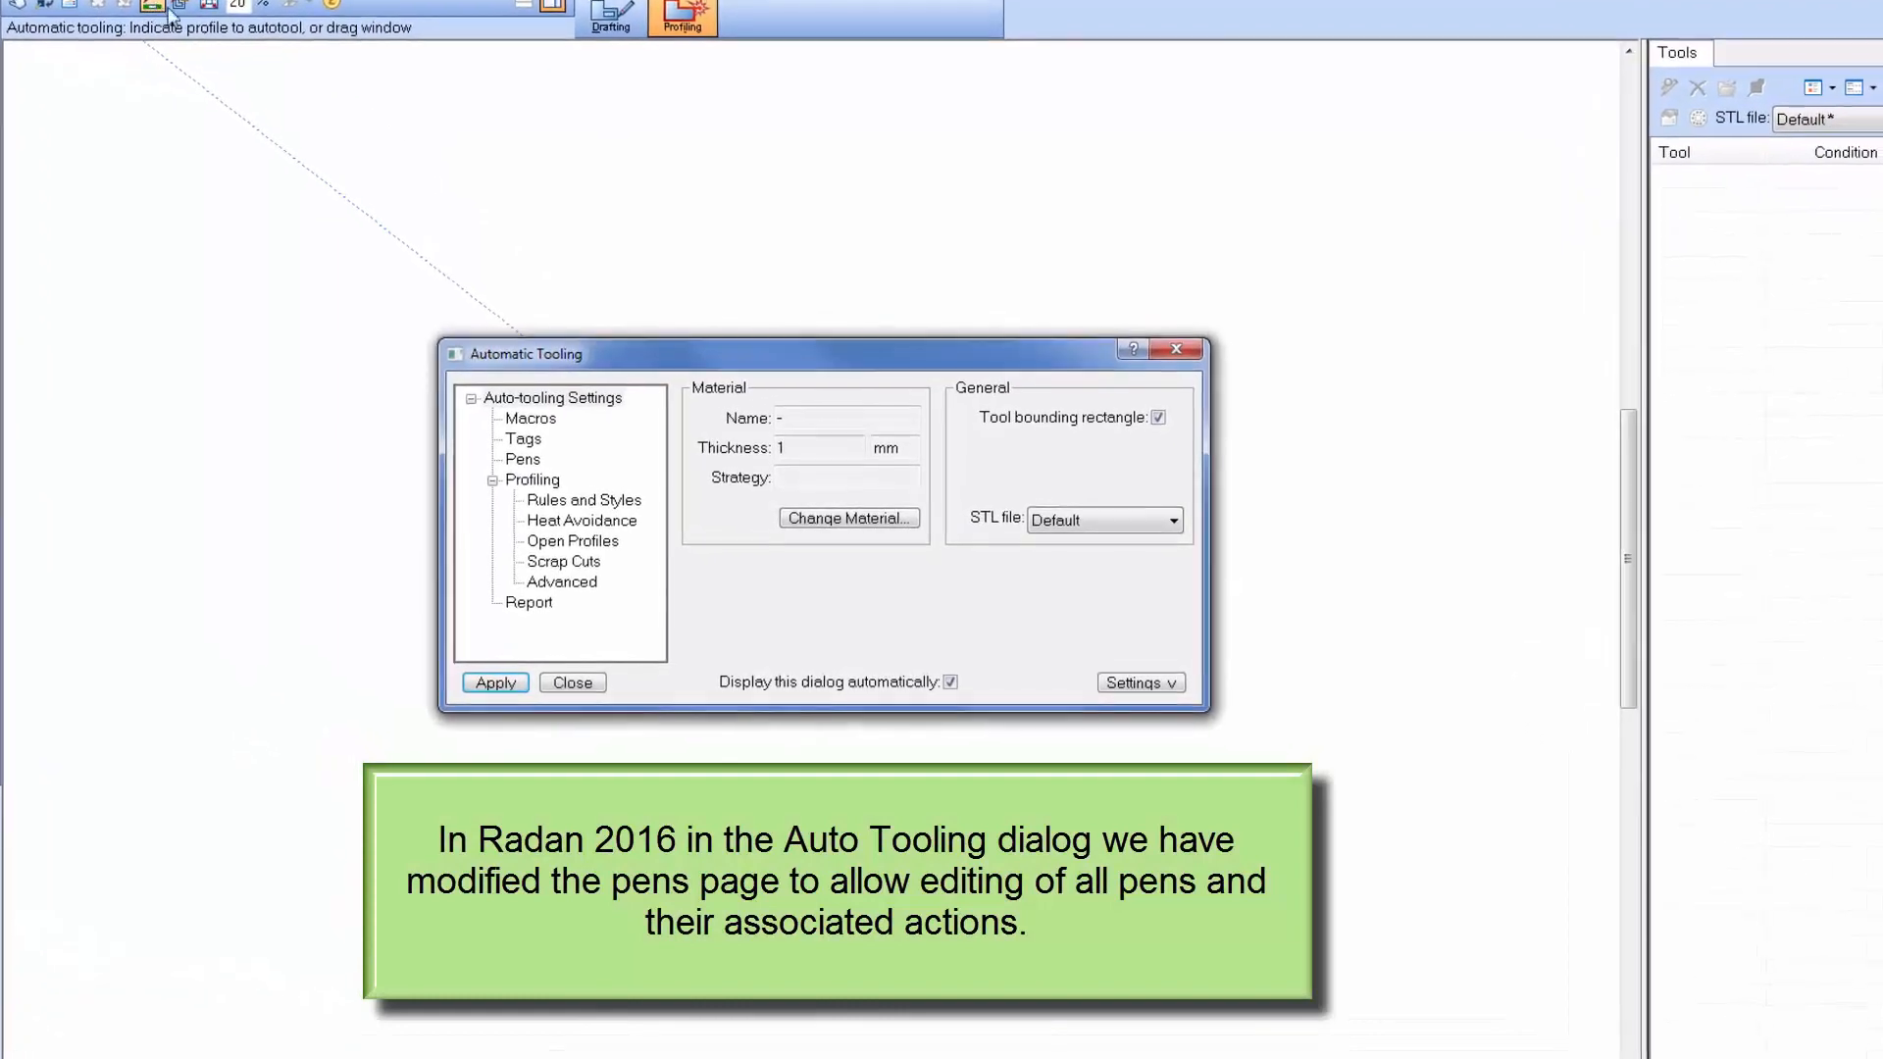
{"action": "left_click", "coordinate": [526, 461]}
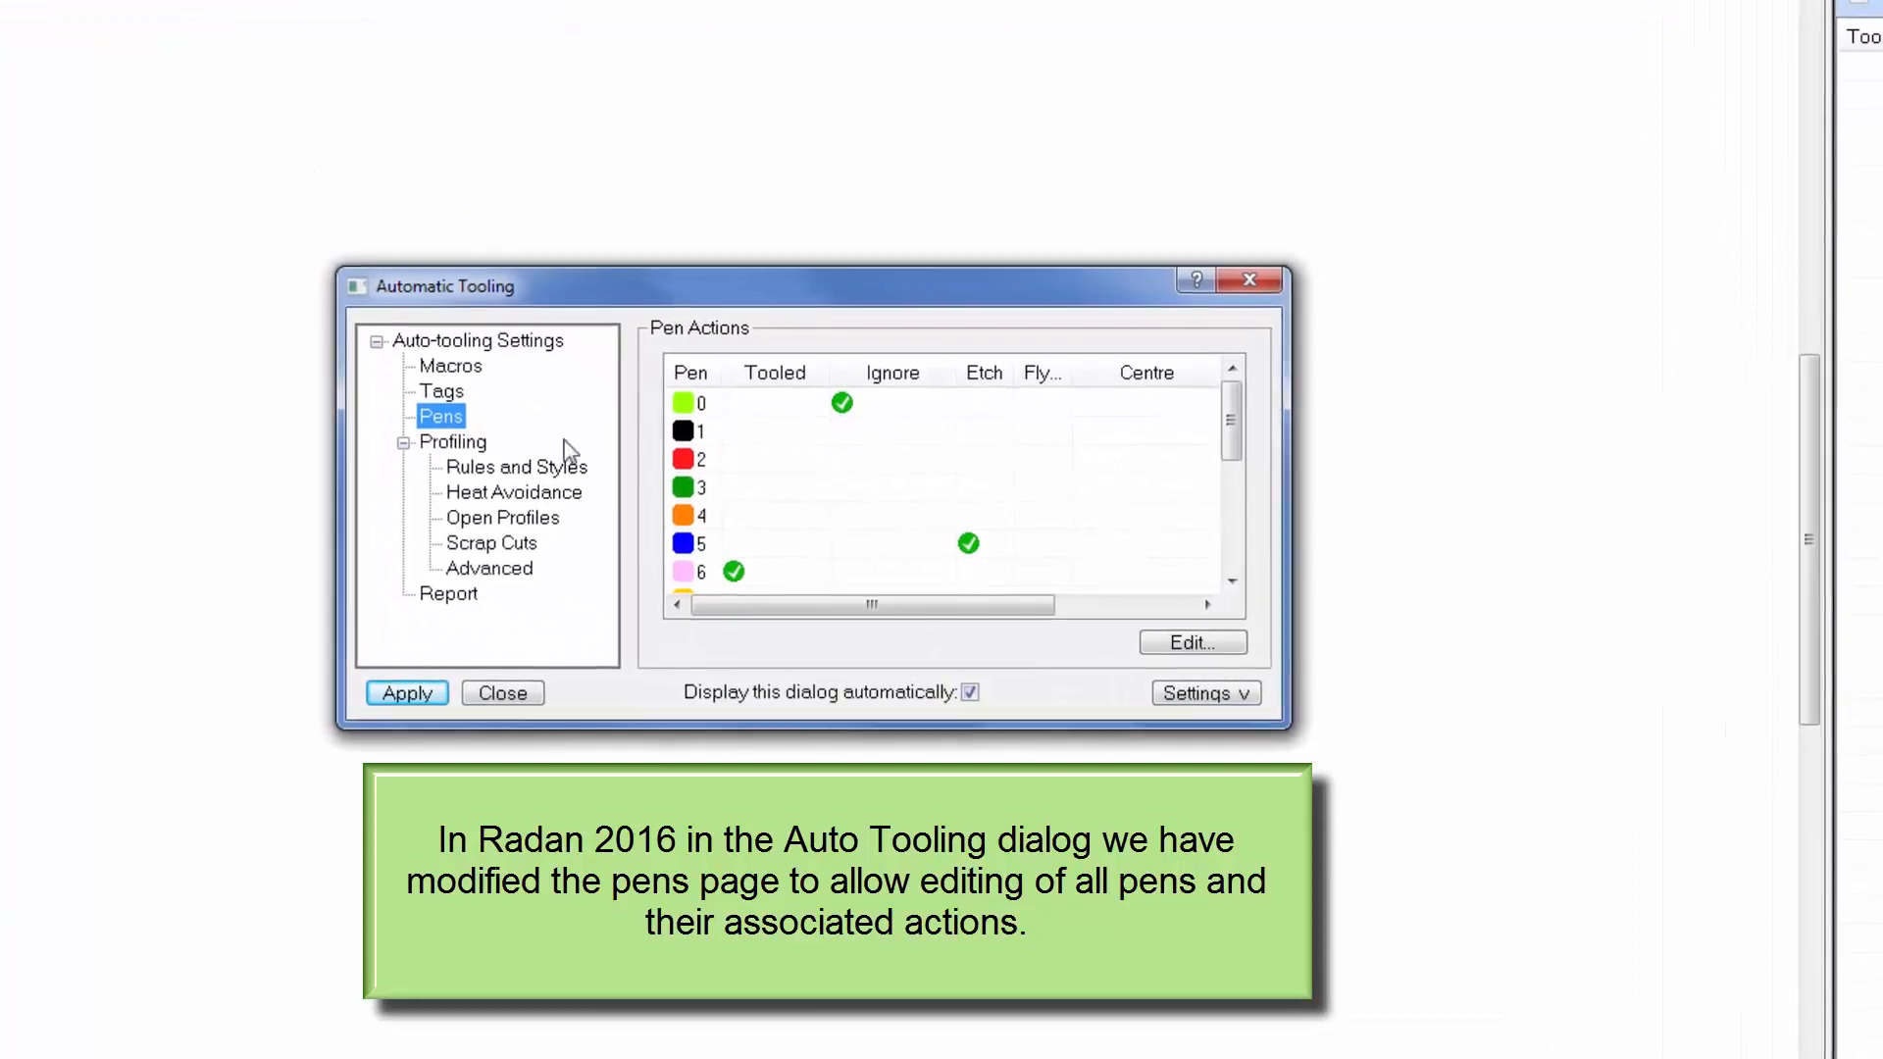
{"action": "left_click_drag", "start_coordinate": [798, 605], "coordinate": [769, 639]}
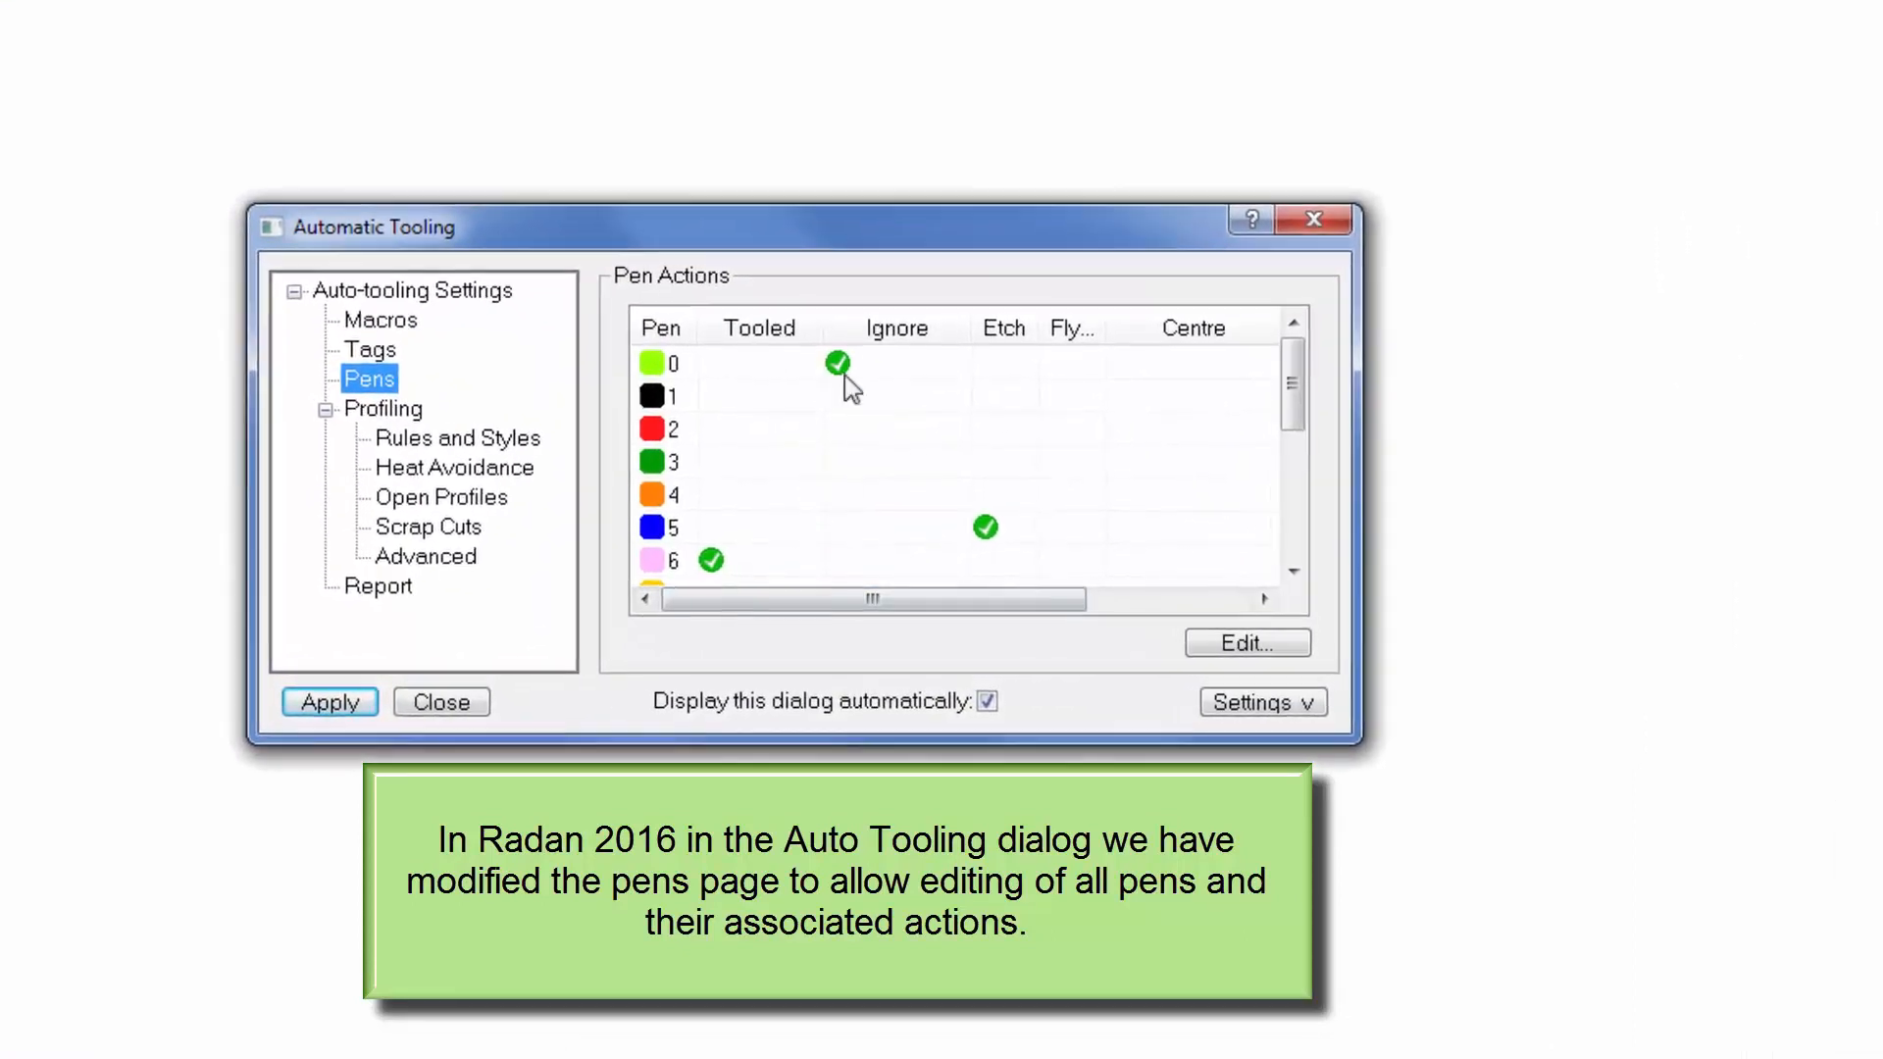
{"action": "double_click", "coordinate": [885, 368]}
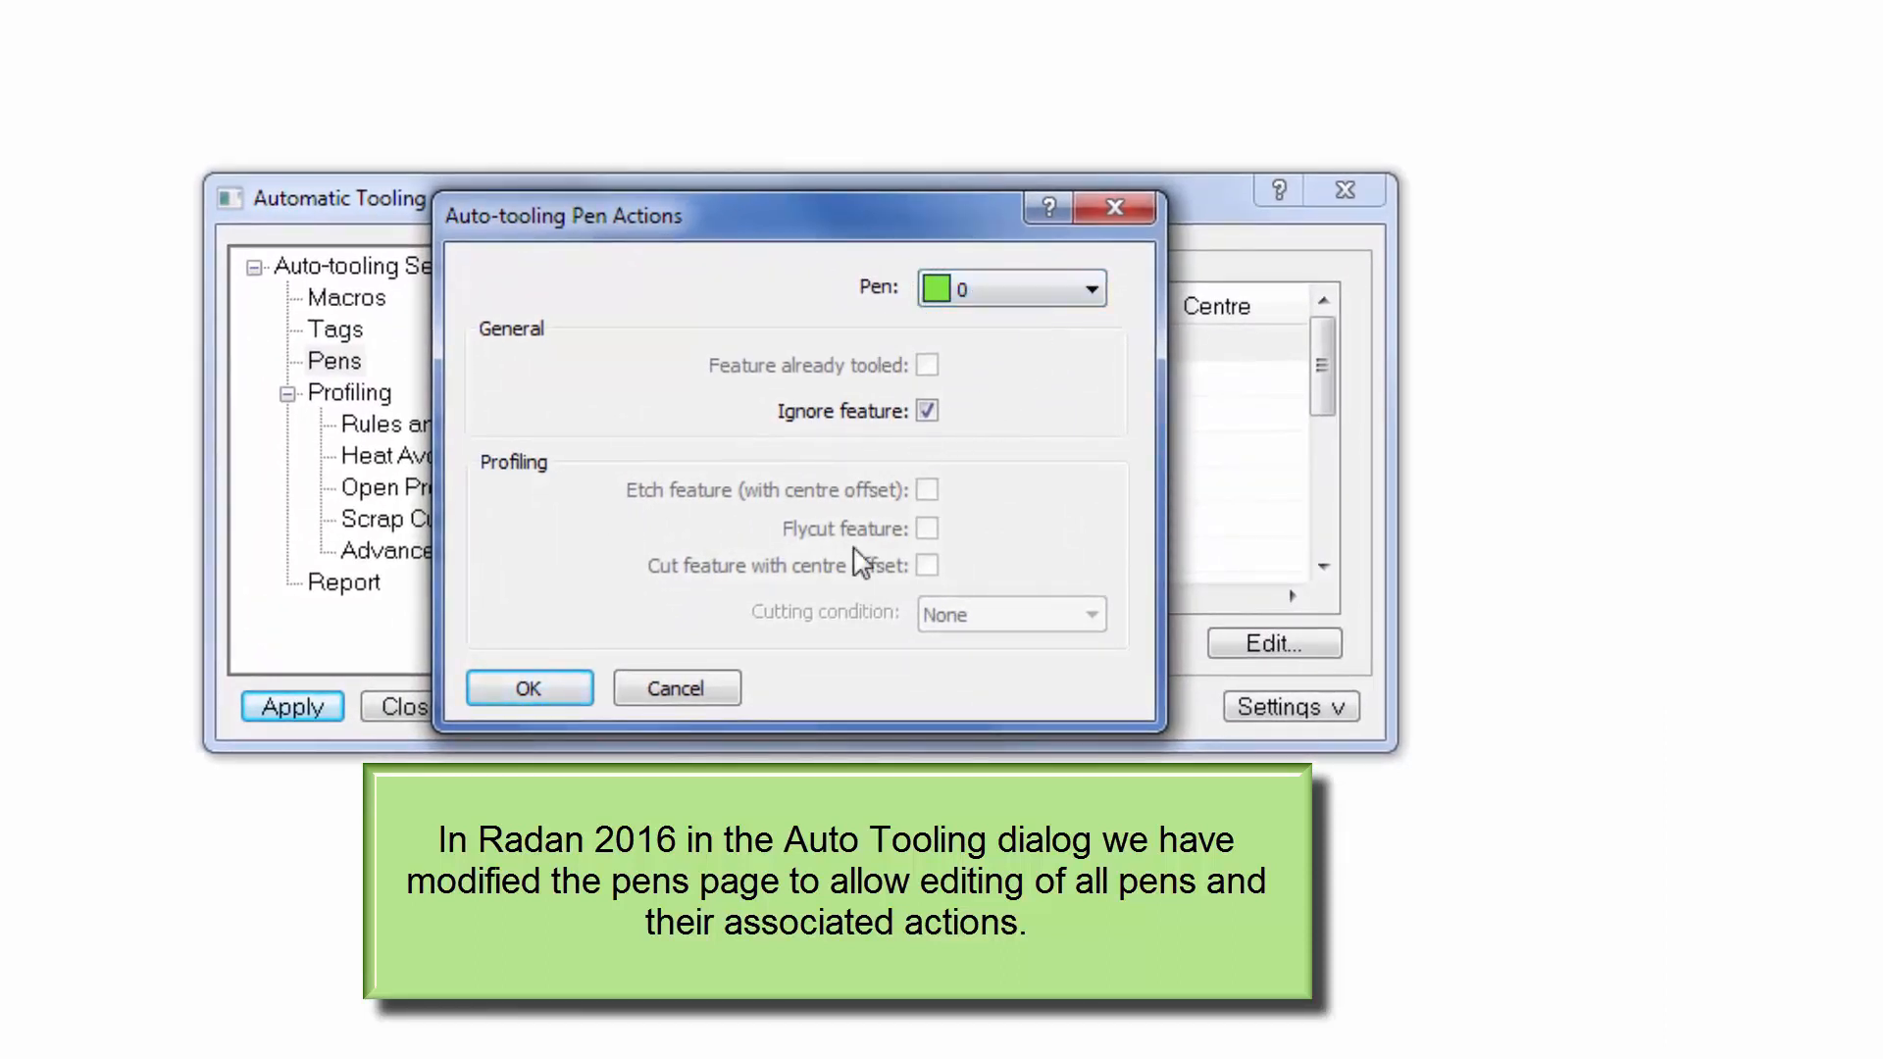
{"action": "left_click", "coordinate": [718, 696]}
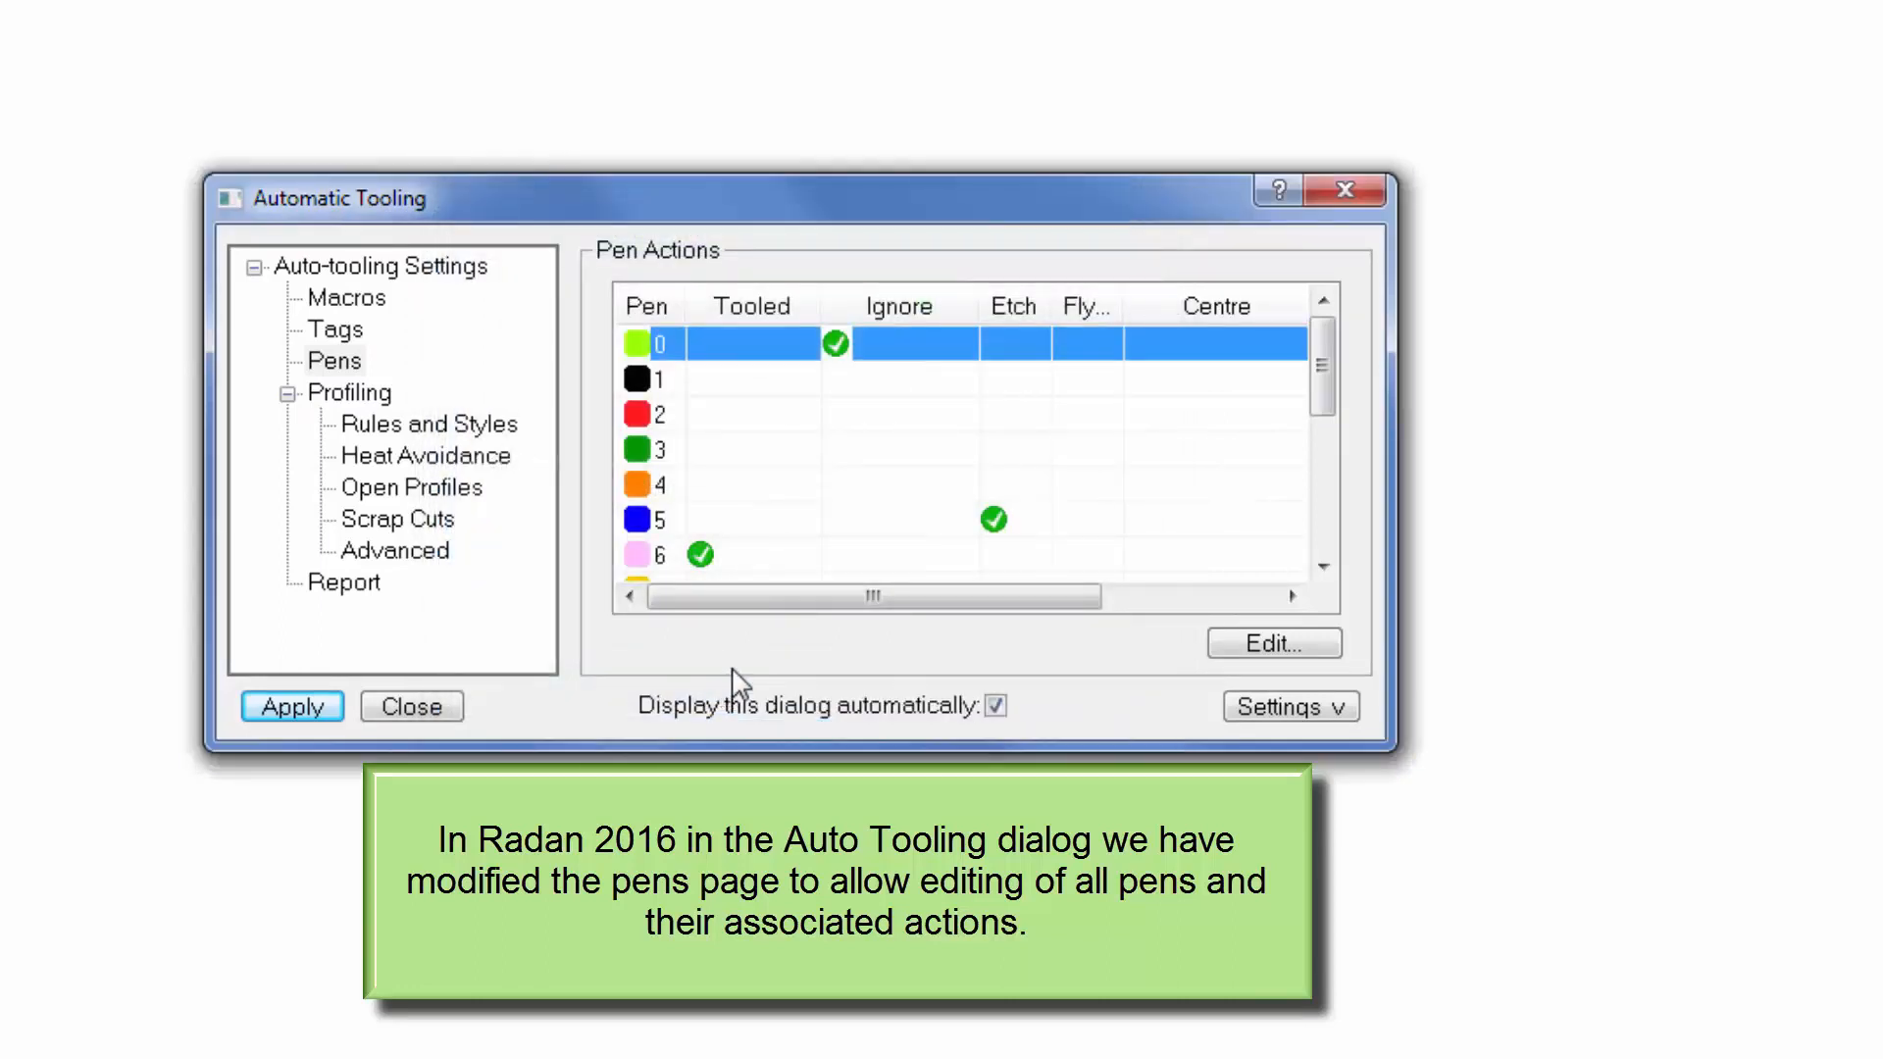
{"action": "left_click_drag", "start_coordinate": [745, 600], "coordinate": [702, 576]}
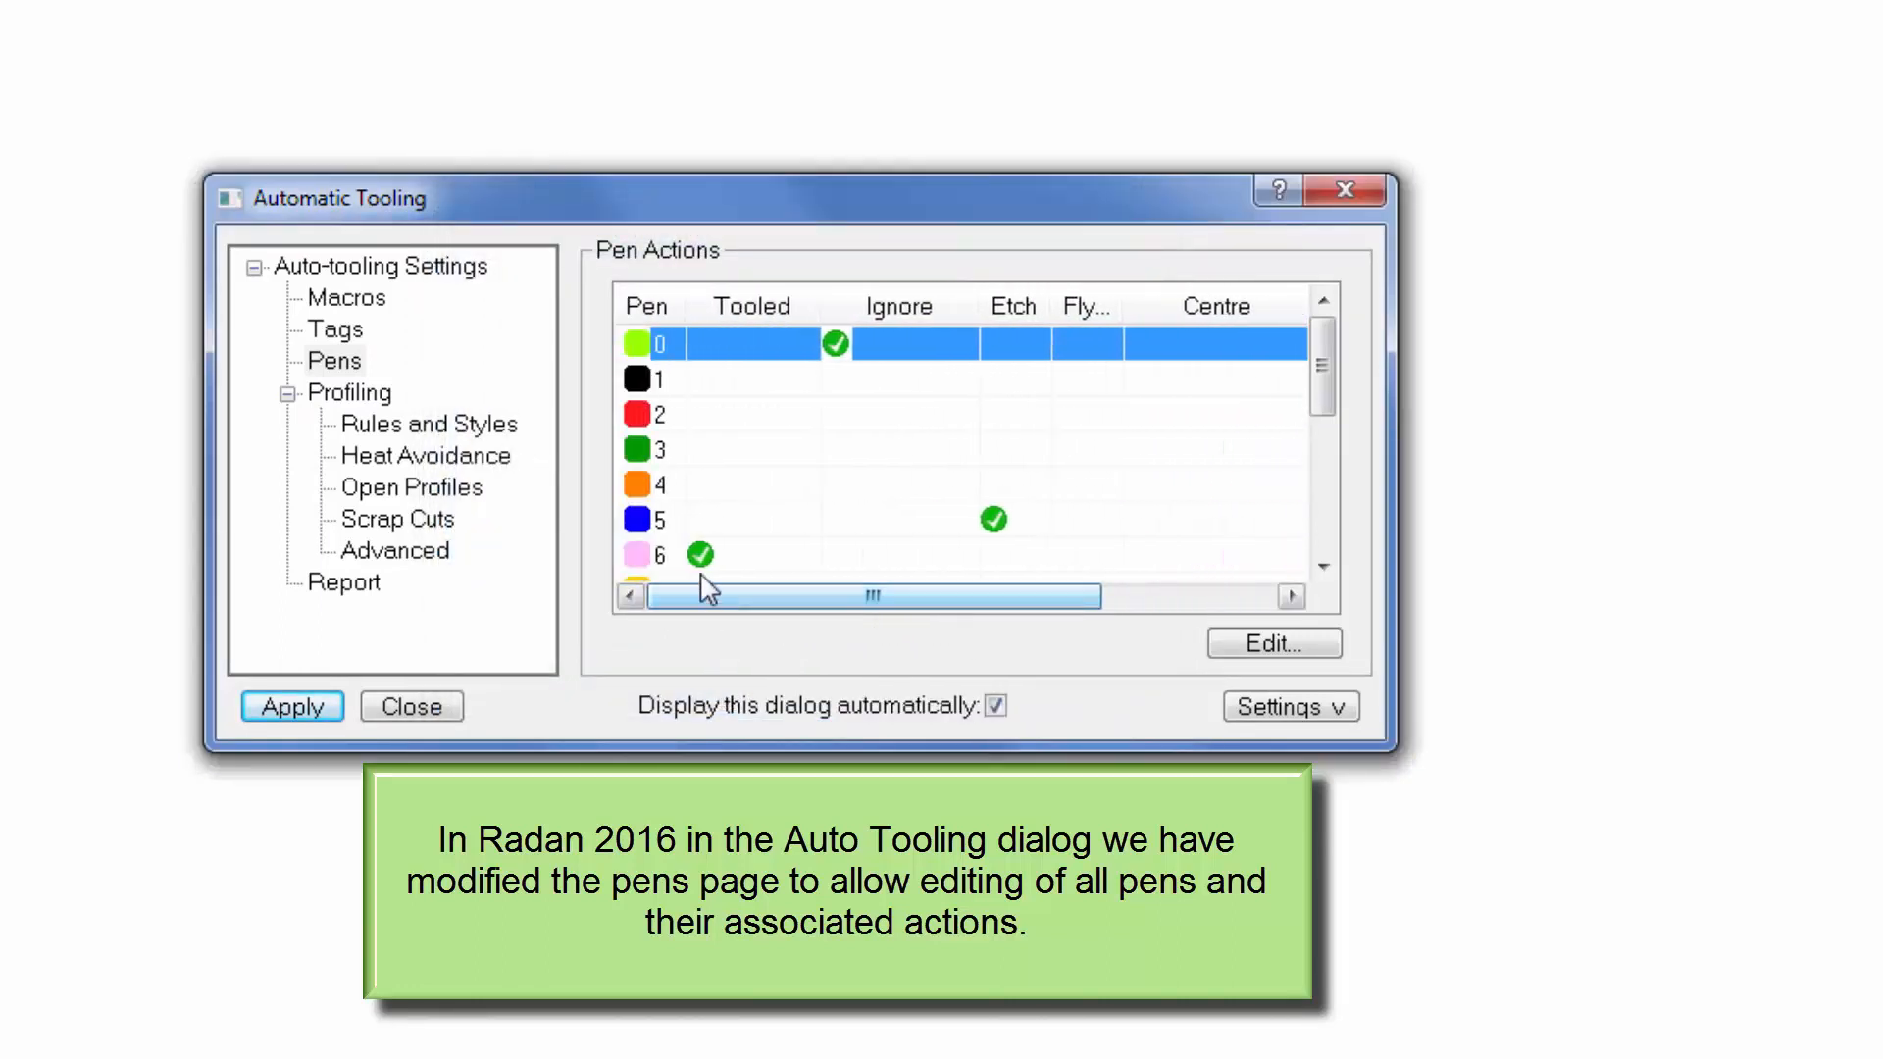
Set pen 4's auto-tooling action to flycut feature with cutting condition 3: Small Profiles.
{"action": "left_click", "coordinate": [708, 496]}
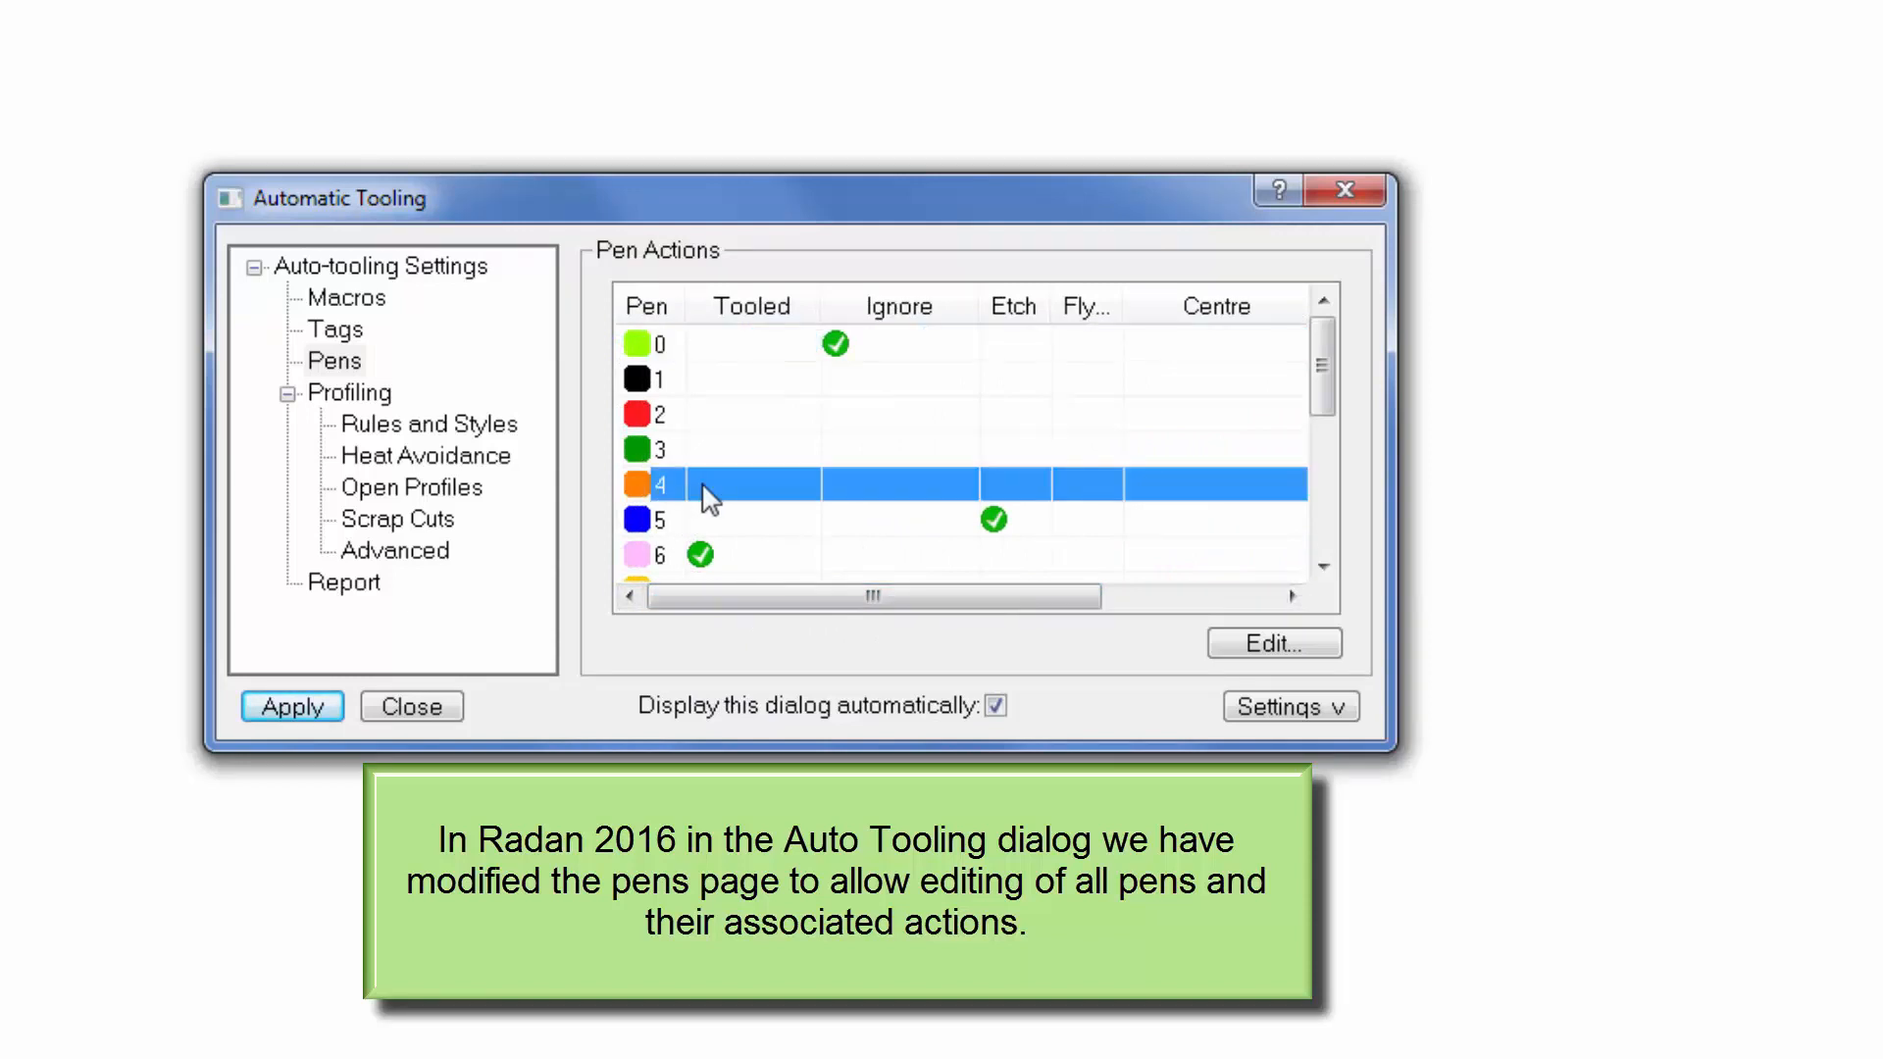
{"action": "double_click", "coordinate": [708, 496]}
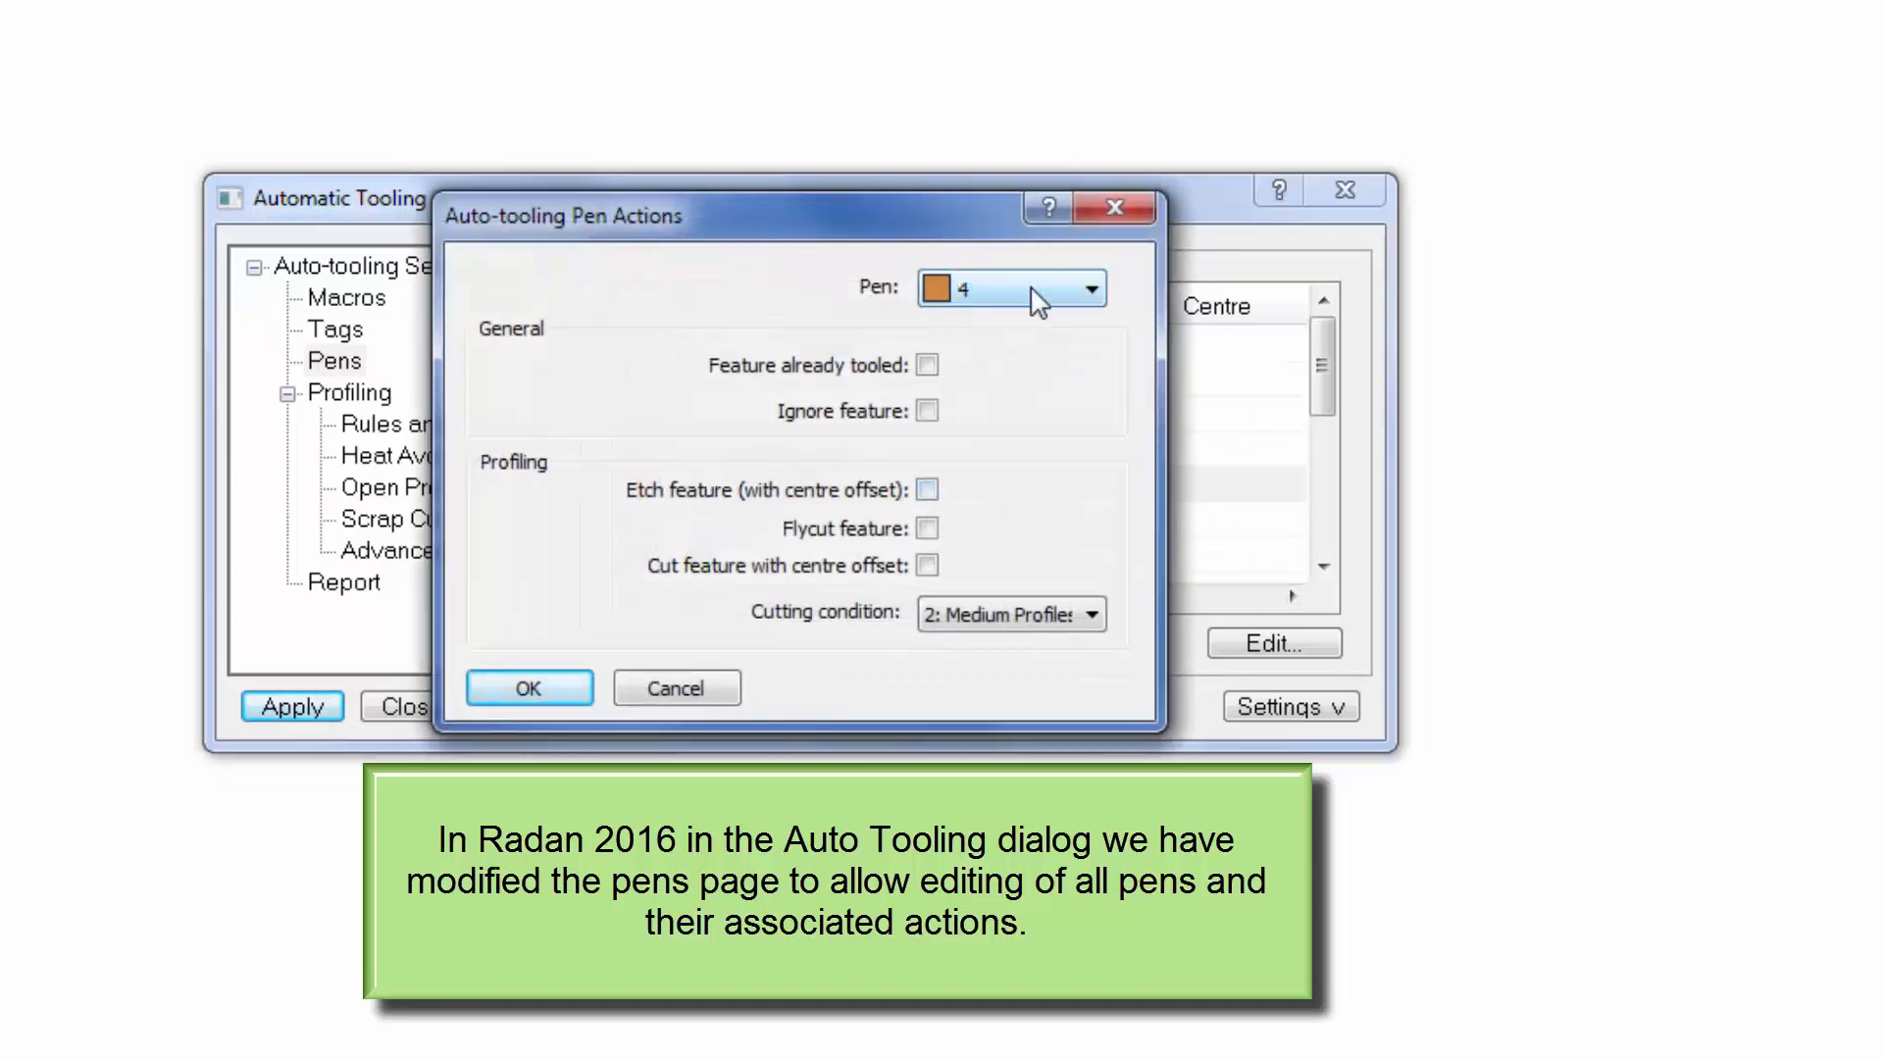
{"action": "left_click", "coordinate": [1090, 290]}
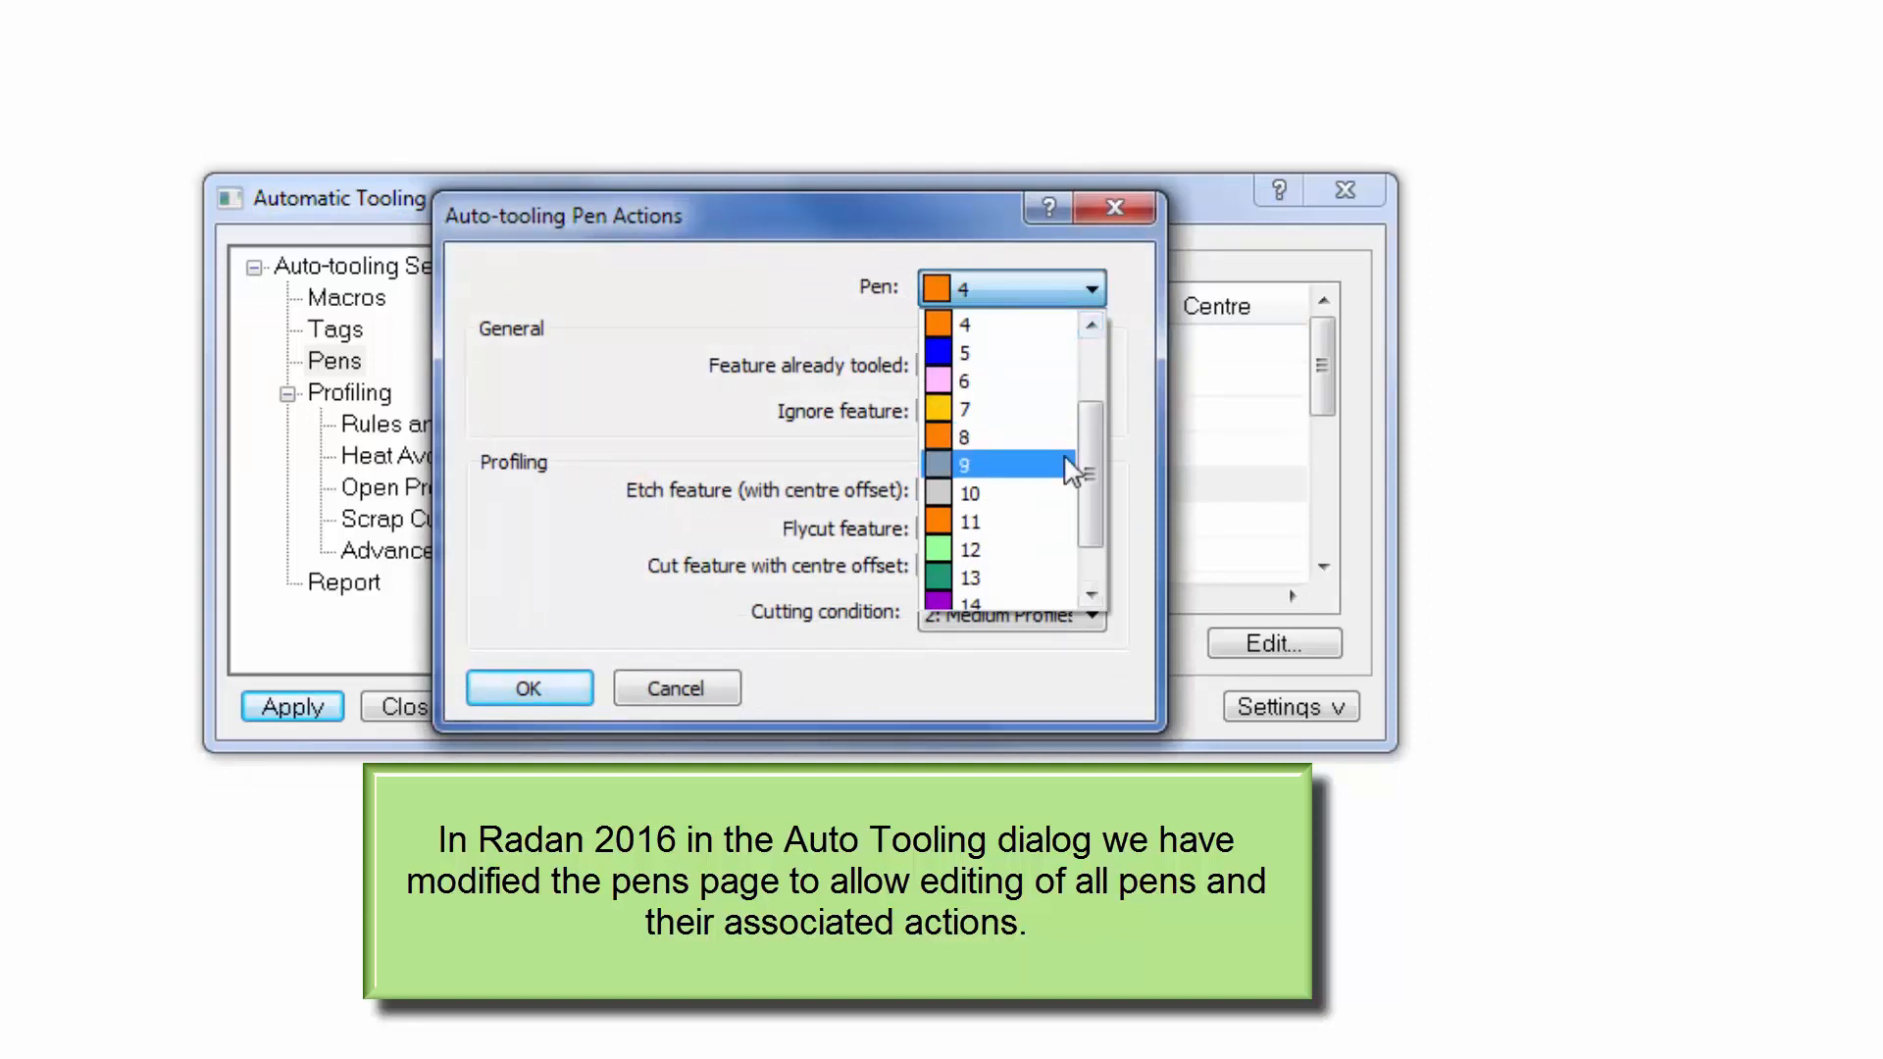
{"action": "left_click", "coordinate": [1069, 328]}
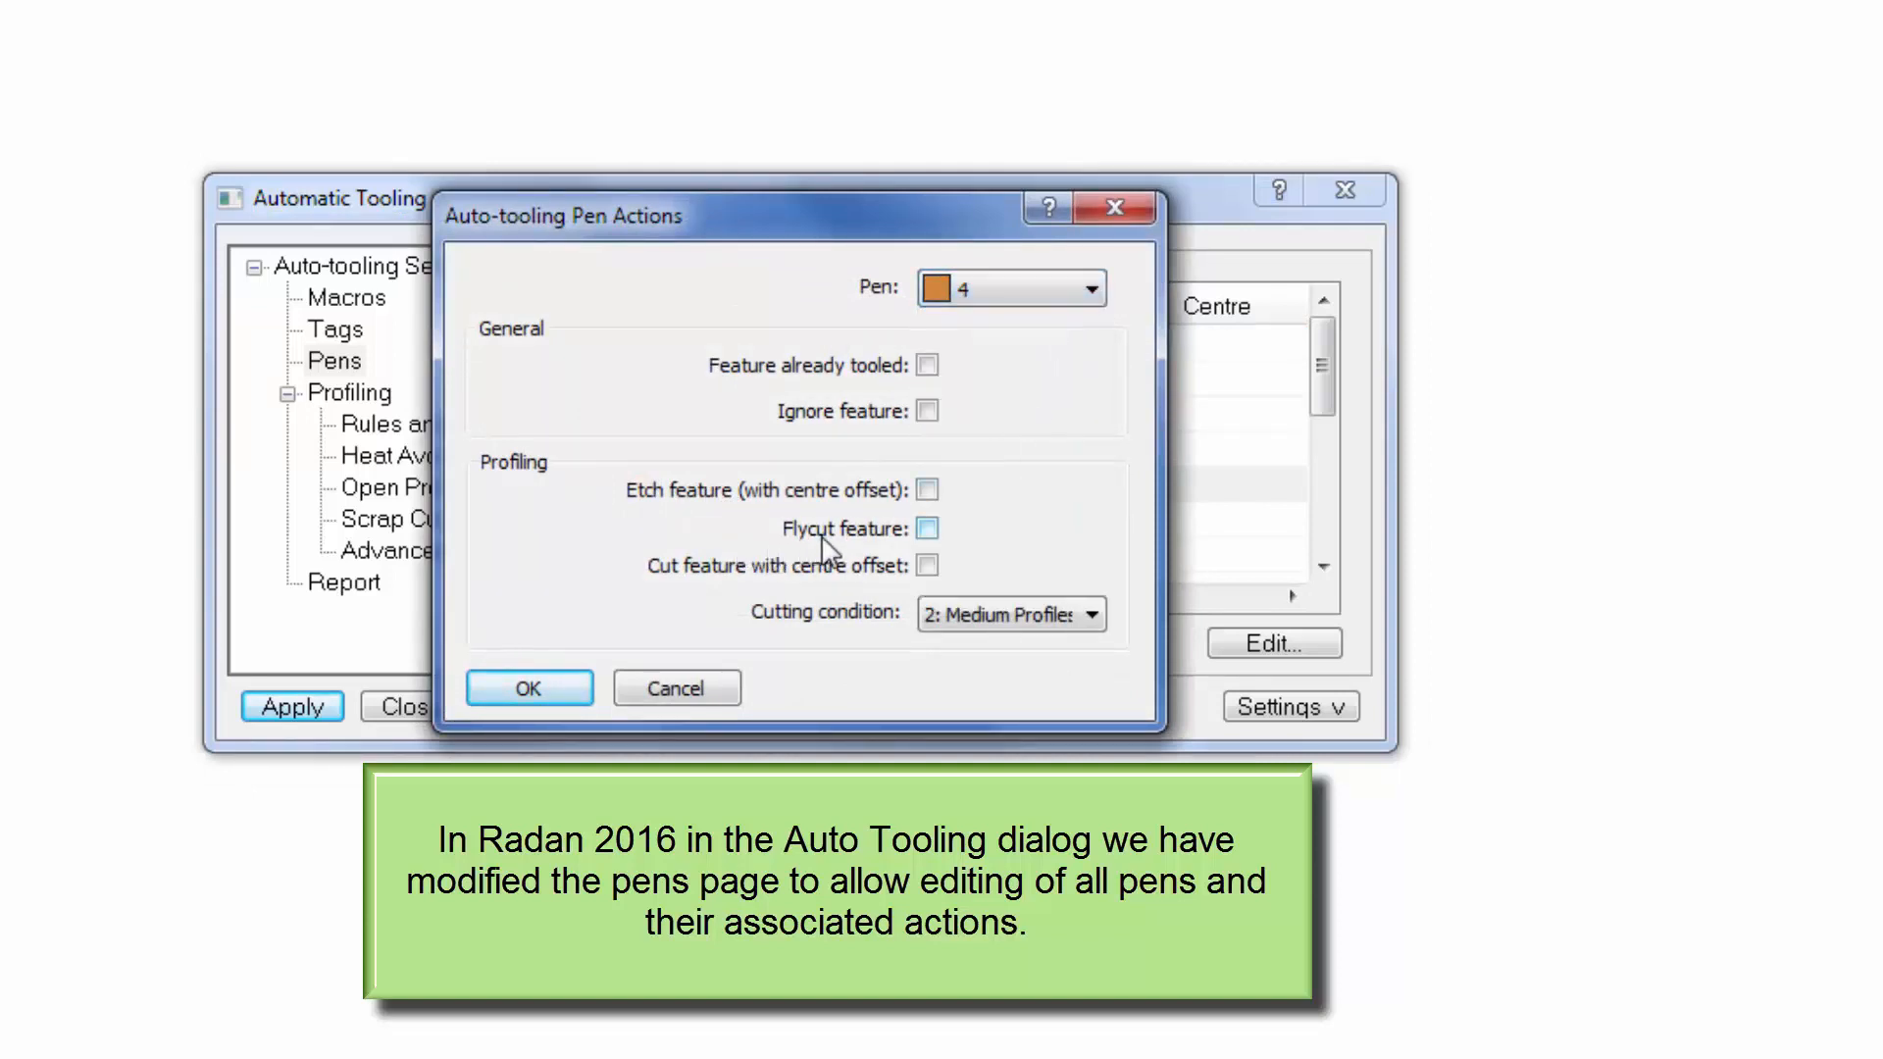
{"action": "left_click", "coordinate": [926, 529]}
{"action": "left_click", "coordinate": [1079, 615]}
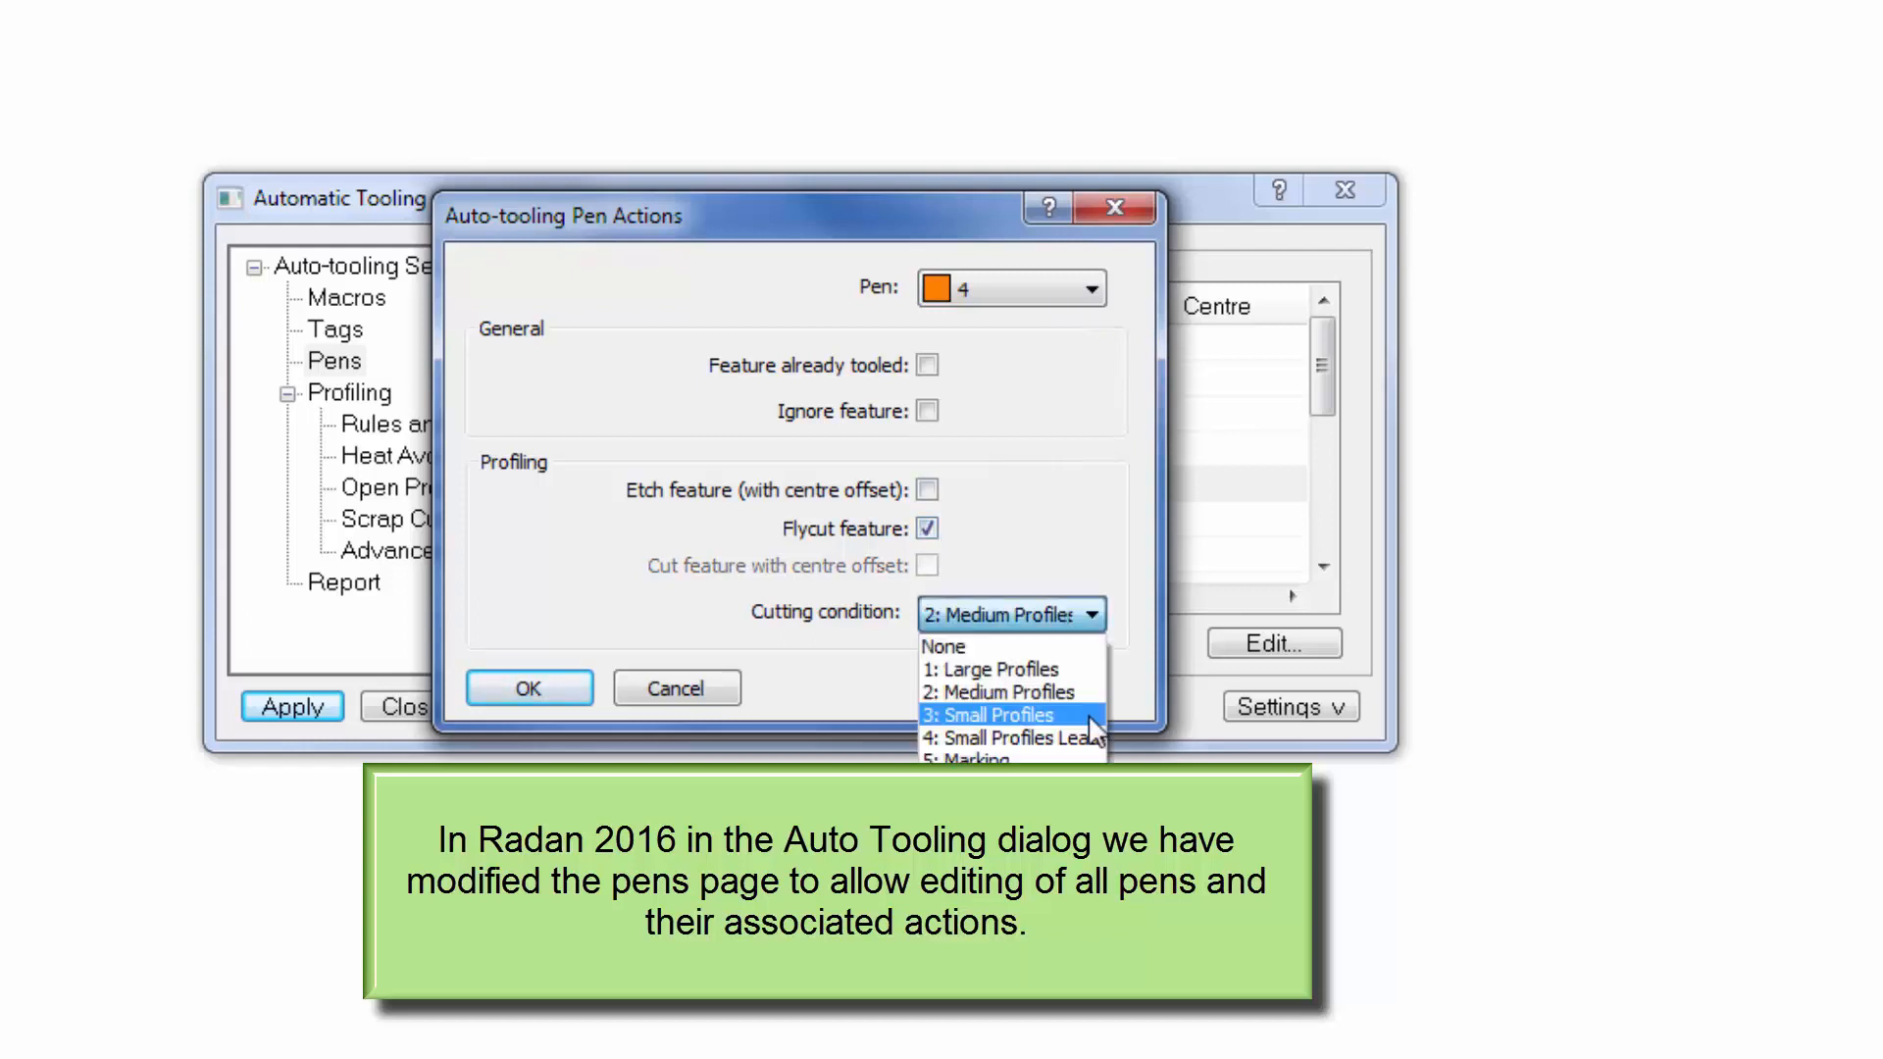
{"action": "left_click", "coordinate": [1068, 715]}
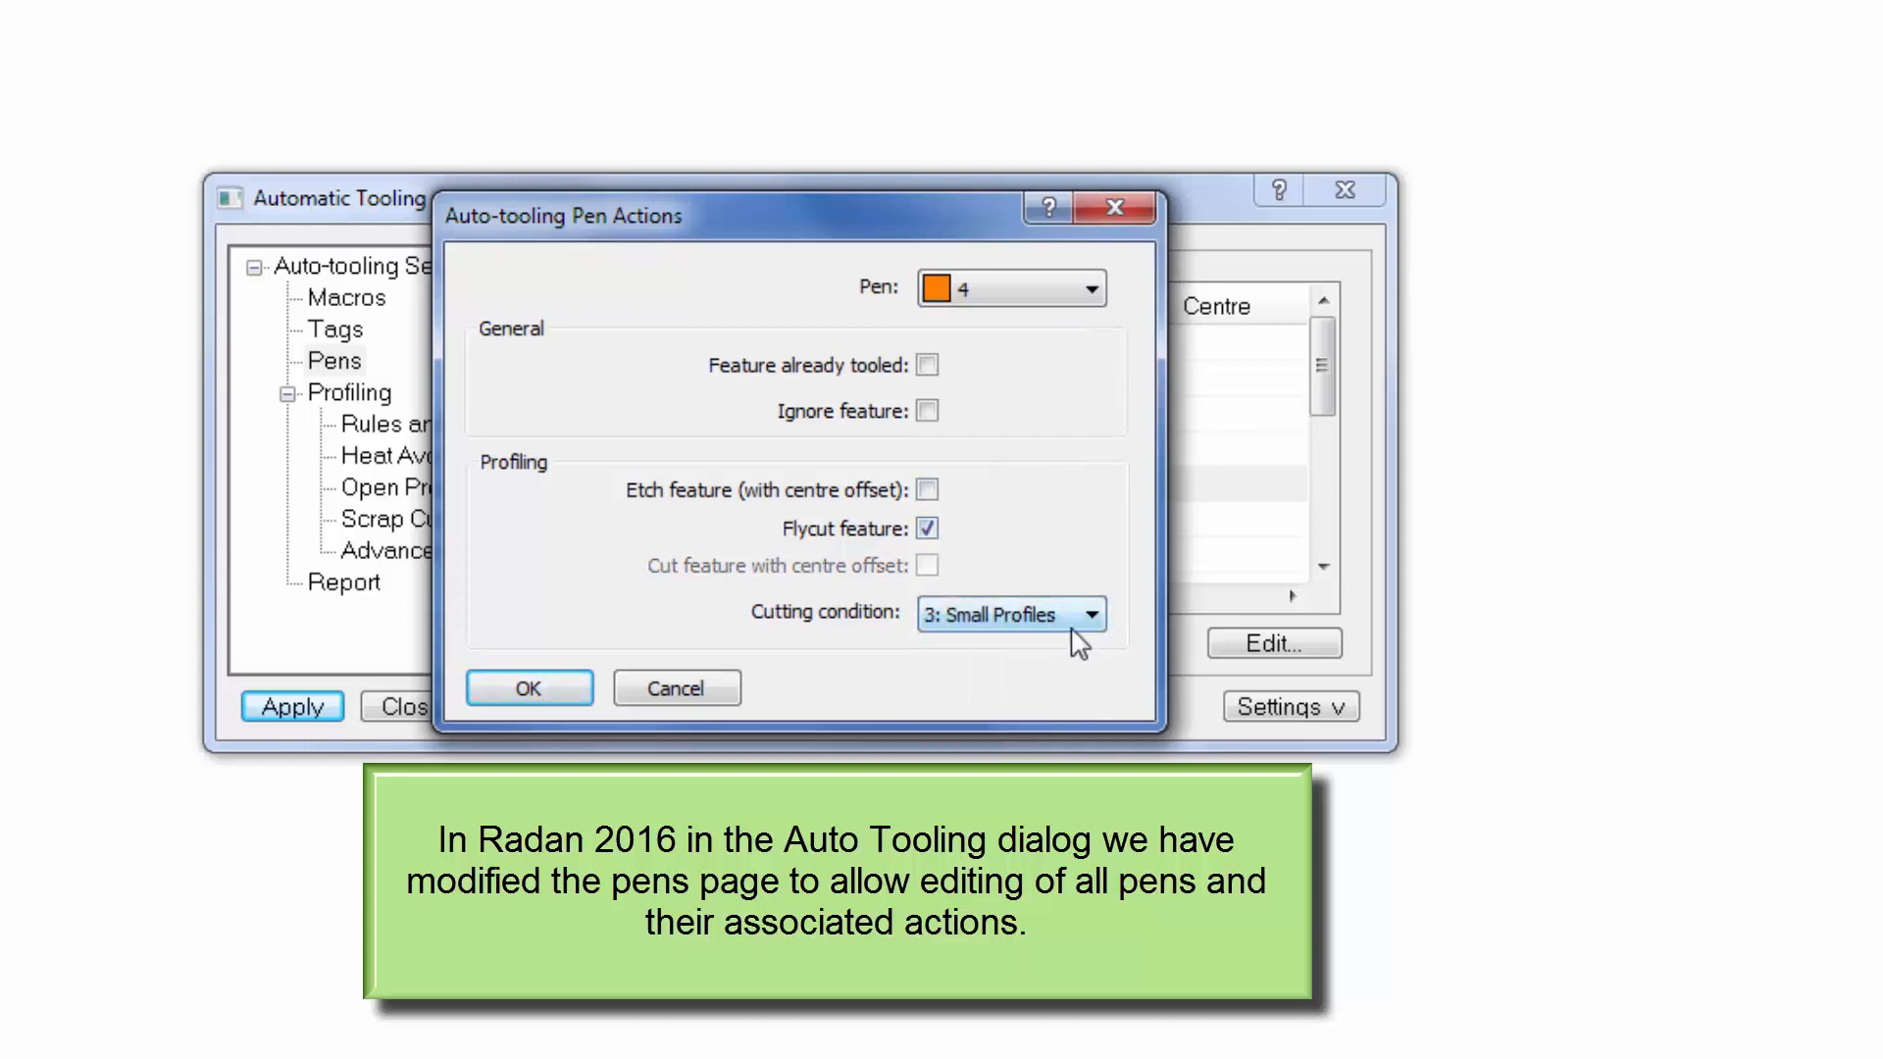
{"action": "left_click", "coordinate": [549, 699]}
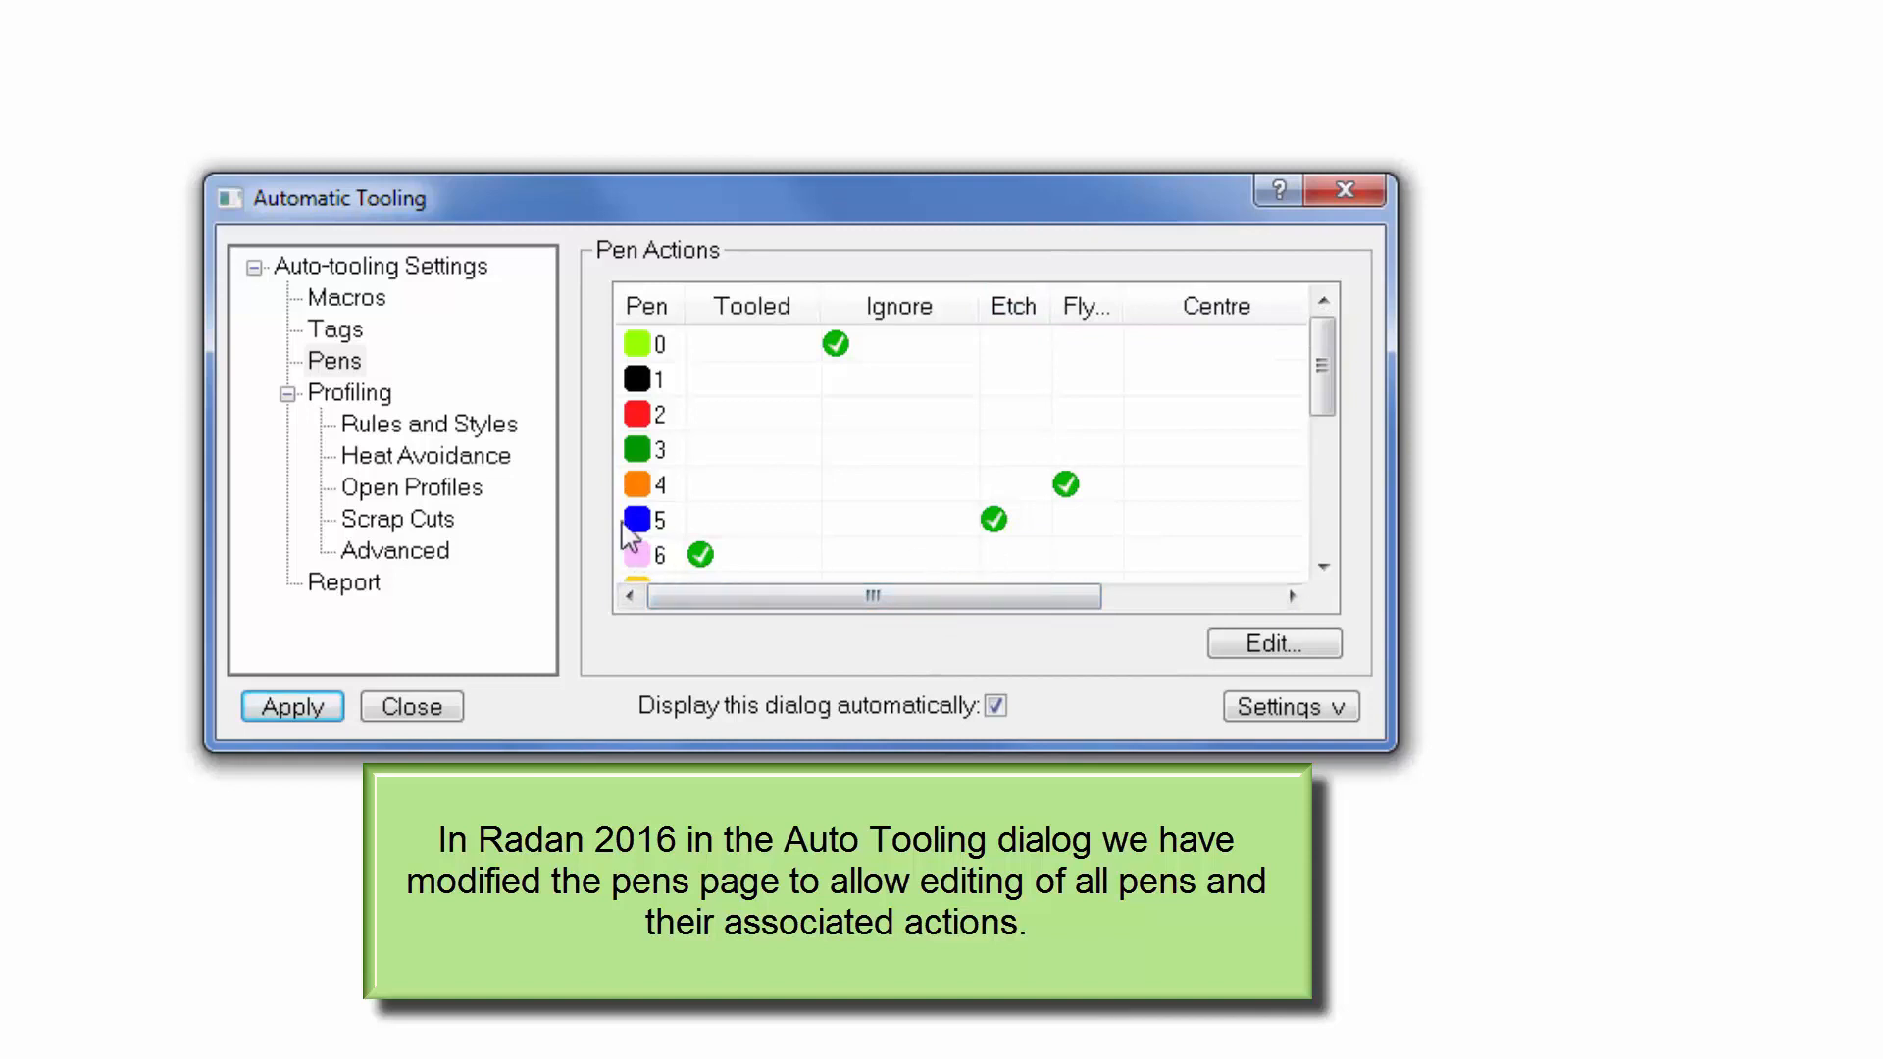
Review pen 5's auto-tooling actions and the options for saving the settings, and close the automatic tooling settings.
{"action": "double_click", "coordinate": [922, 529]}
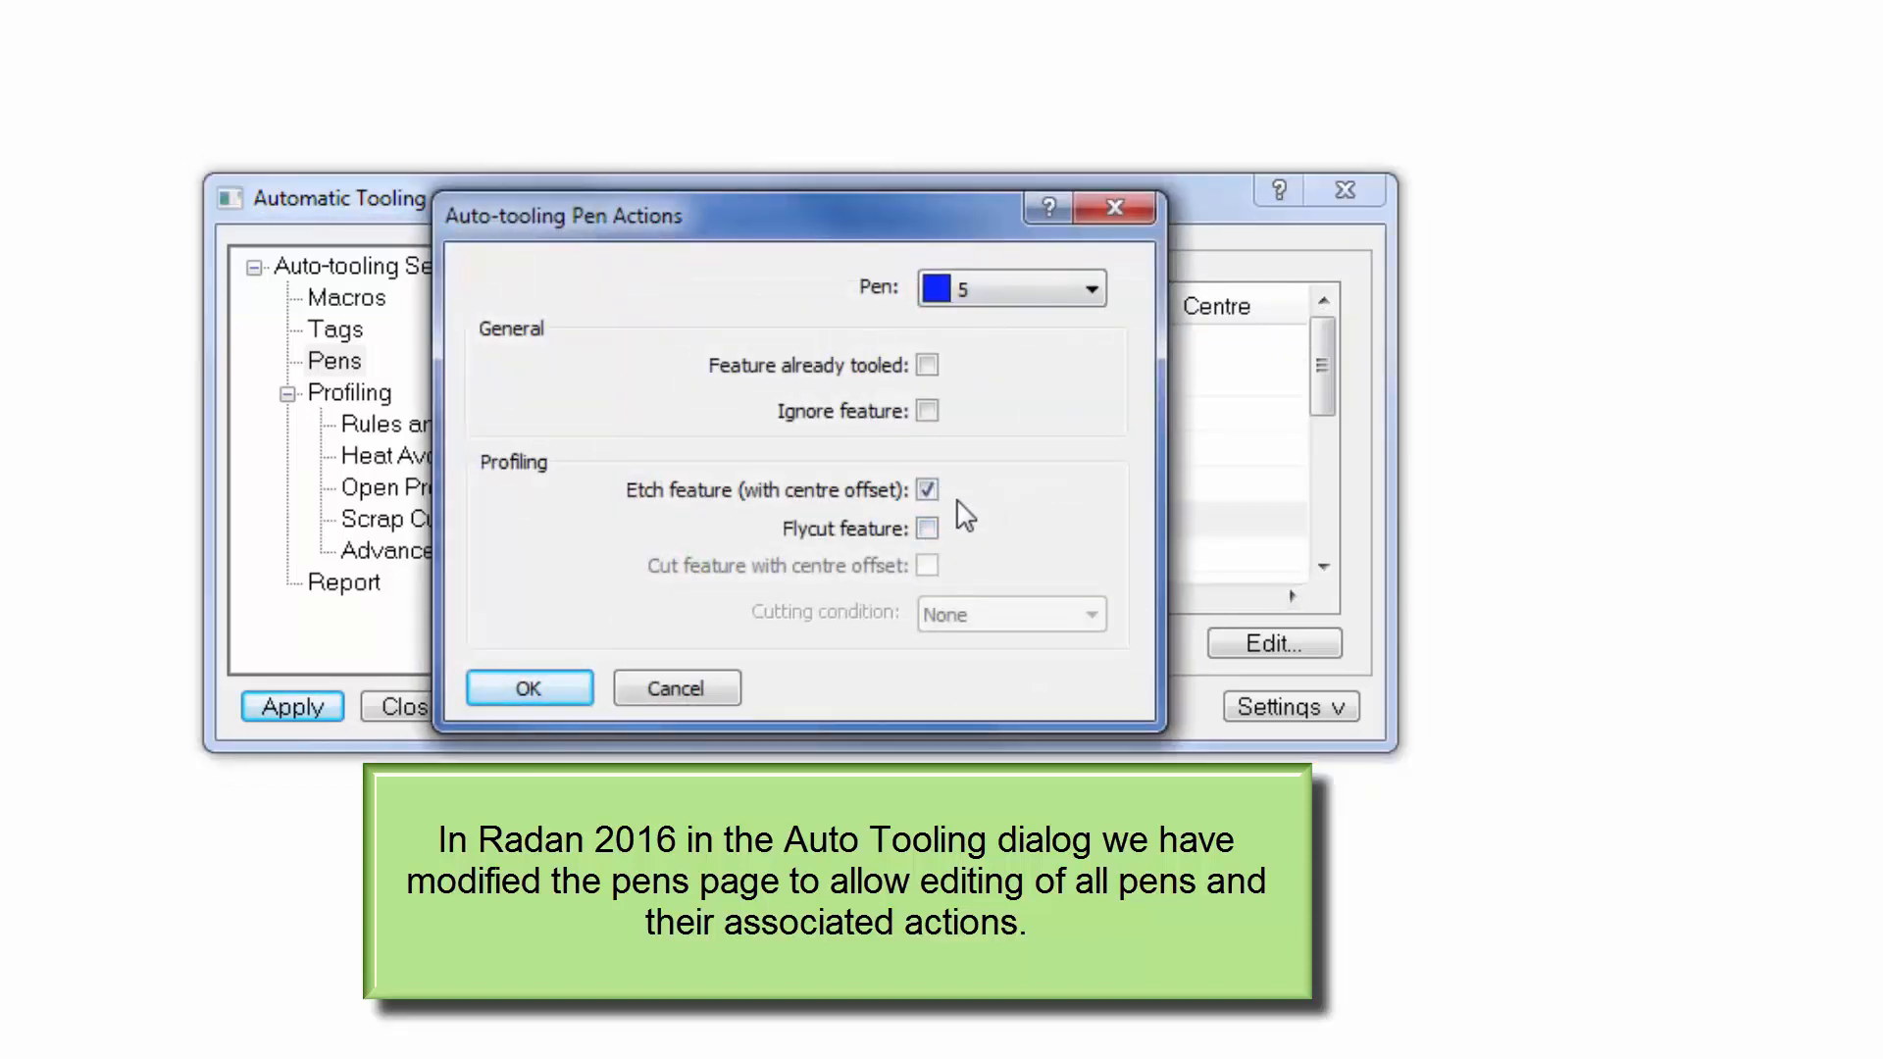
{"action": "left_click", "coordinate": [685, 692]}
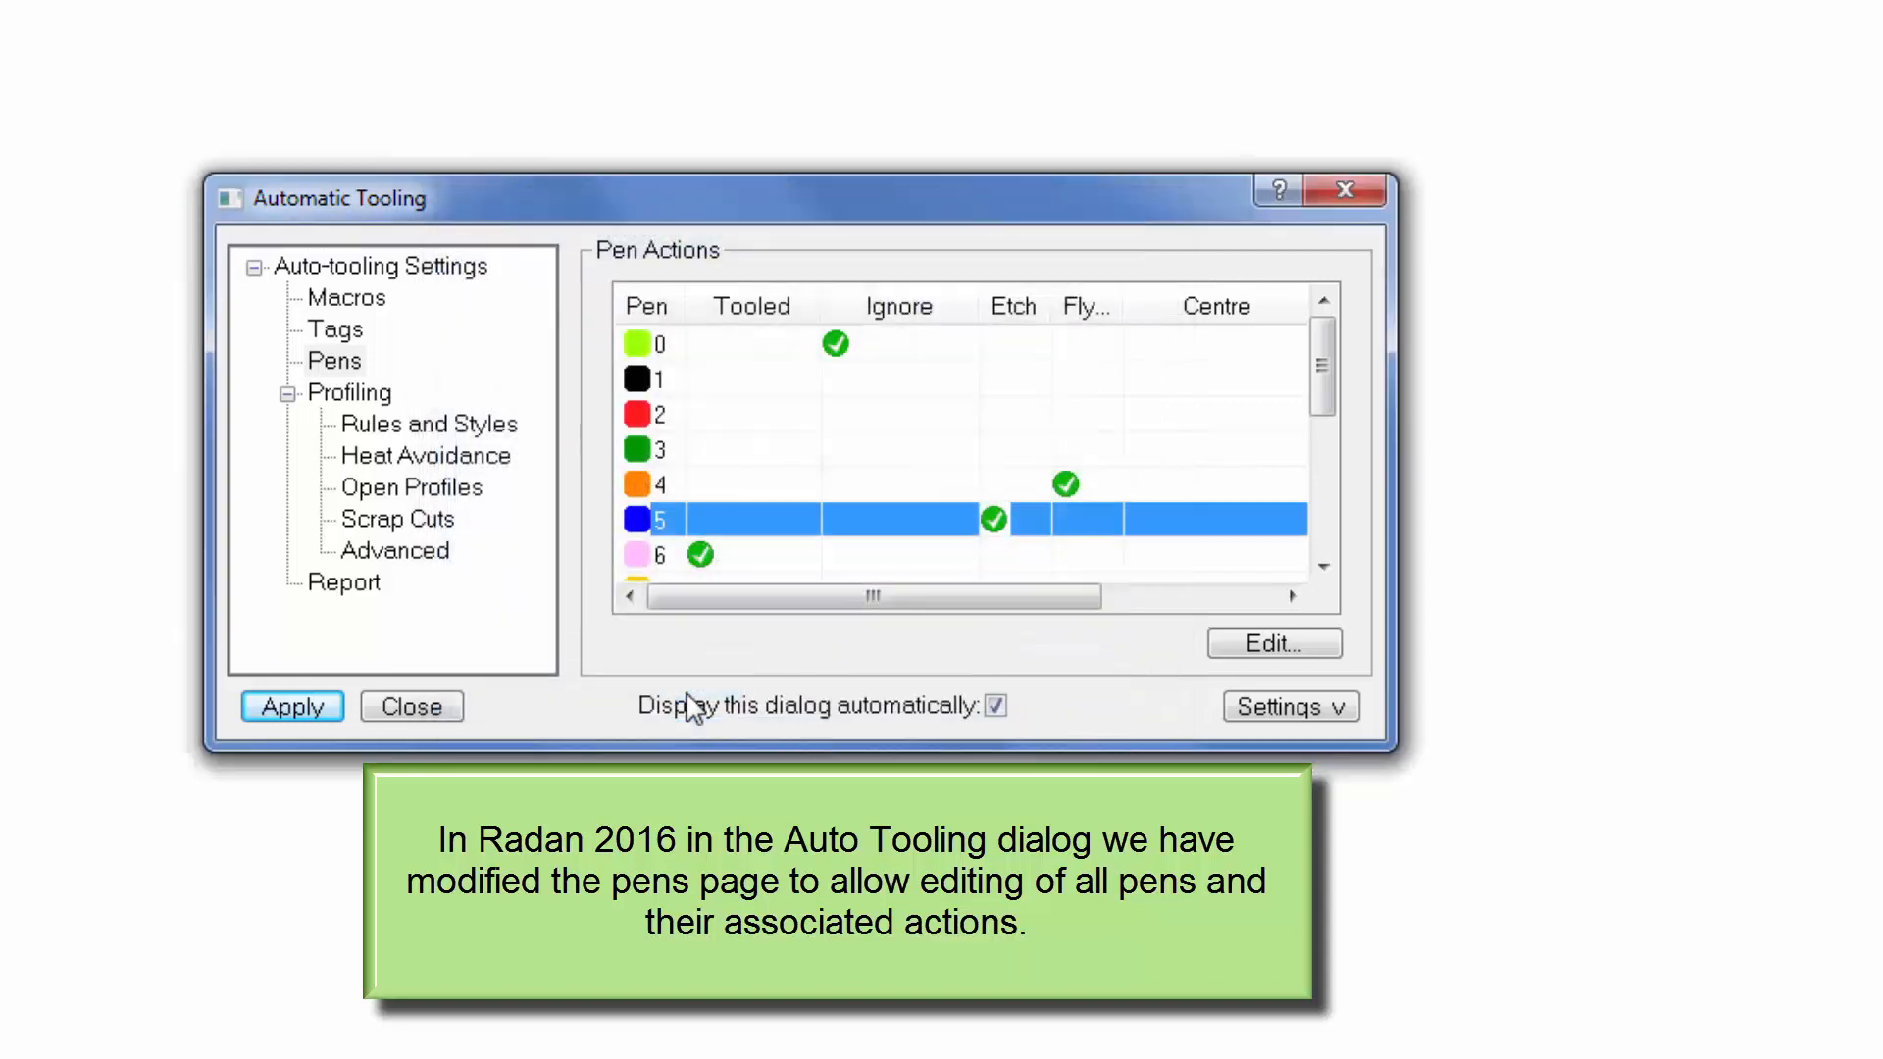
{"action": "left_click", "coordinate": [1354, 708]}
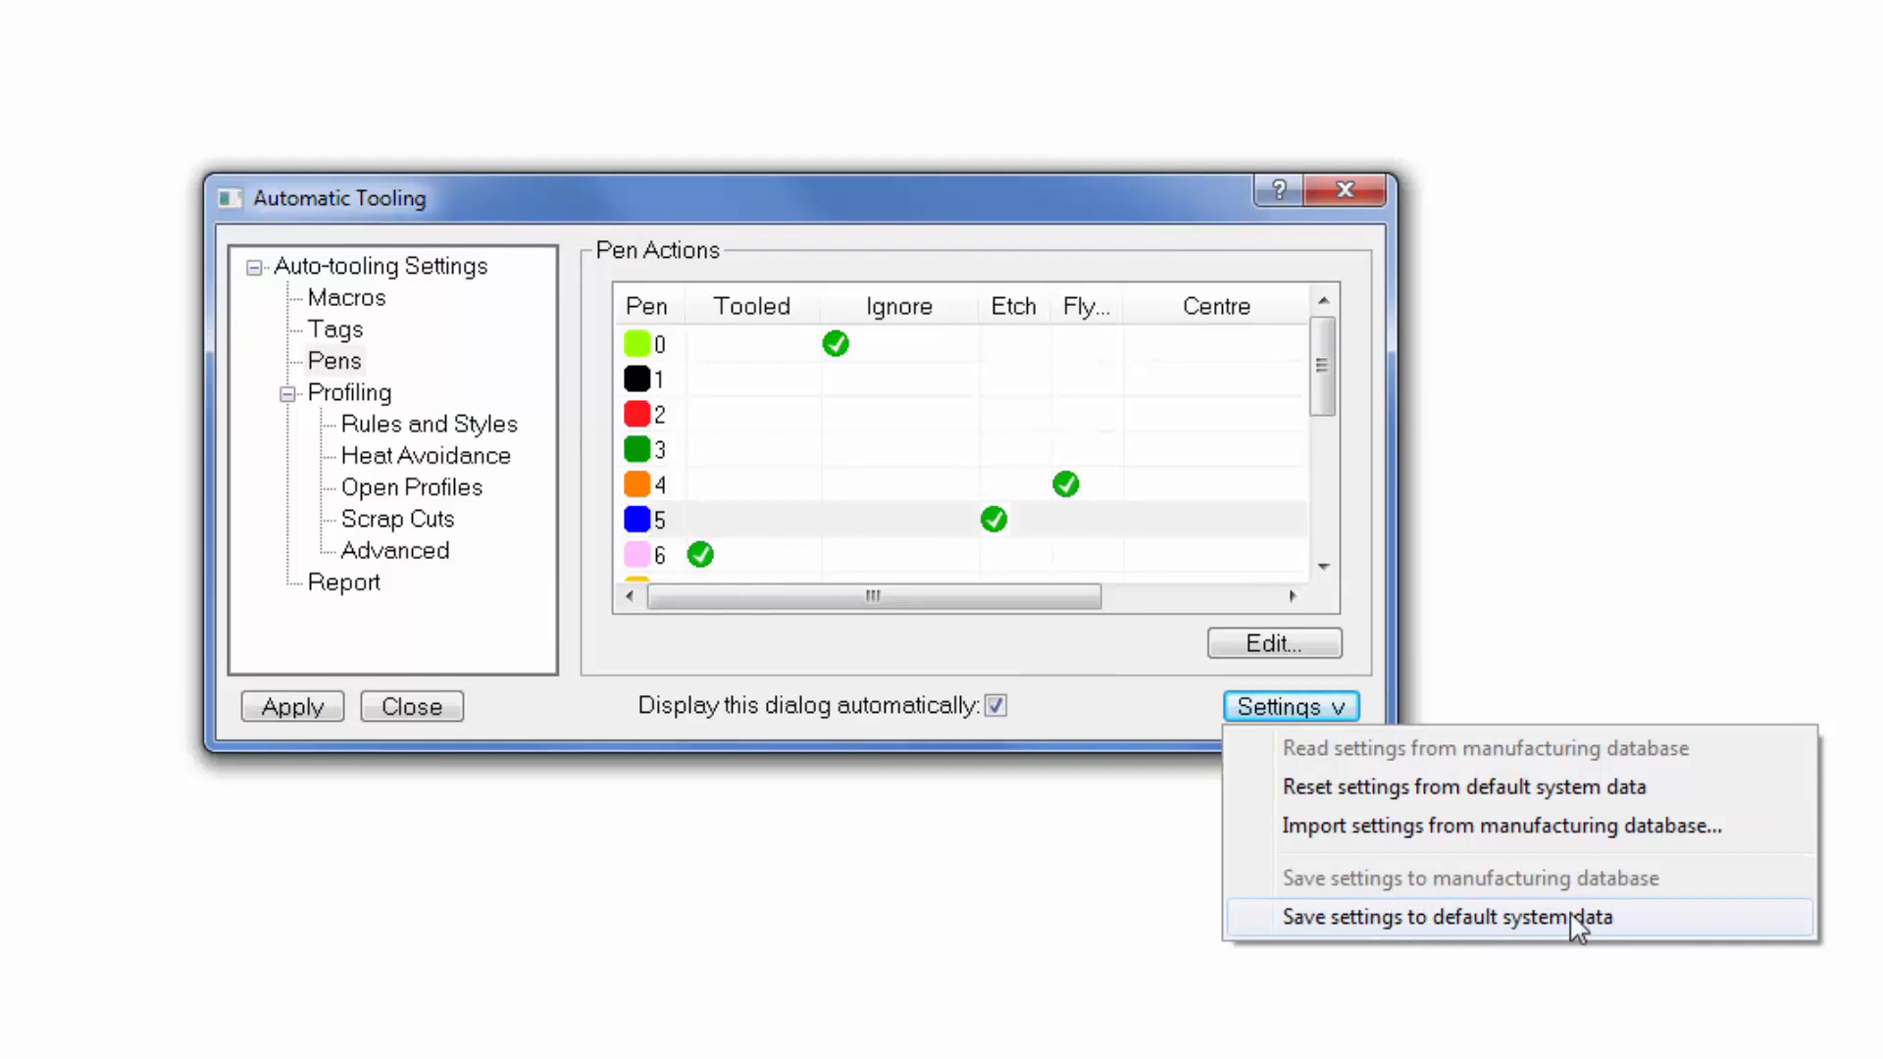
{"action": "left_click", "coordinate": [442, 700]}
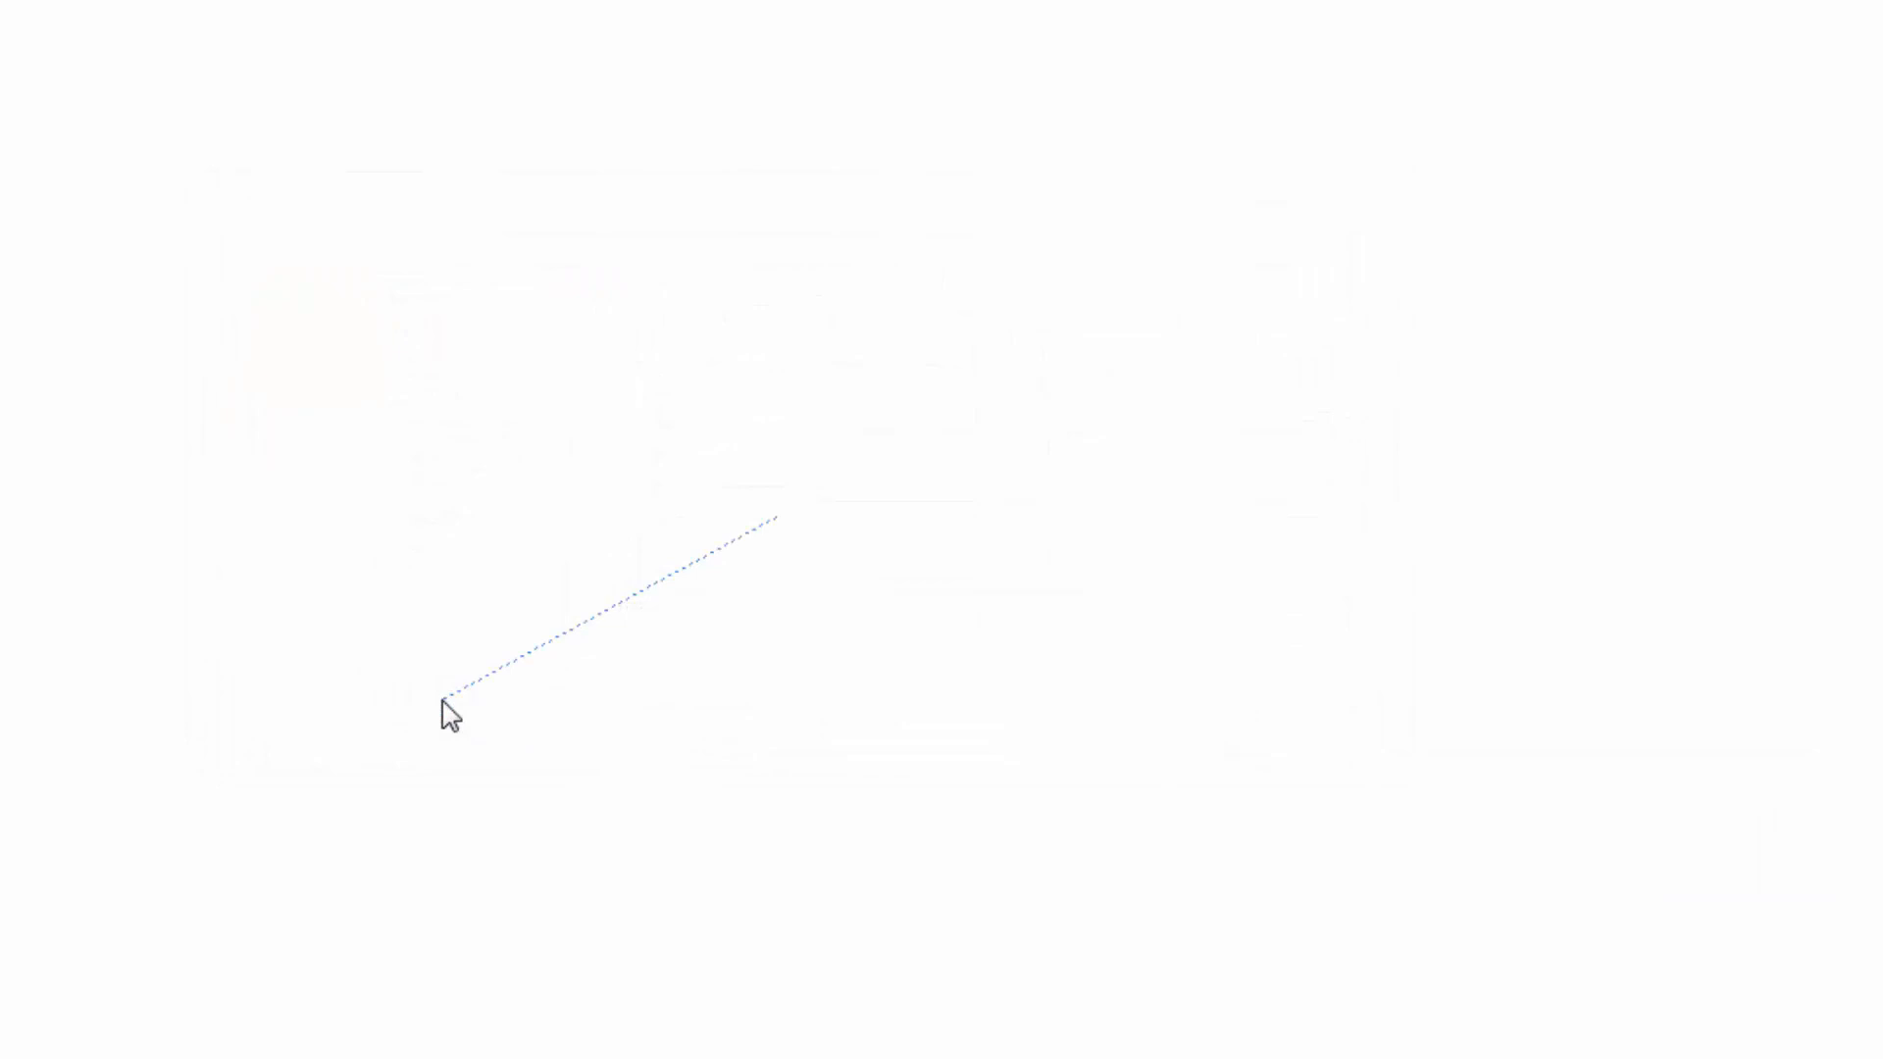
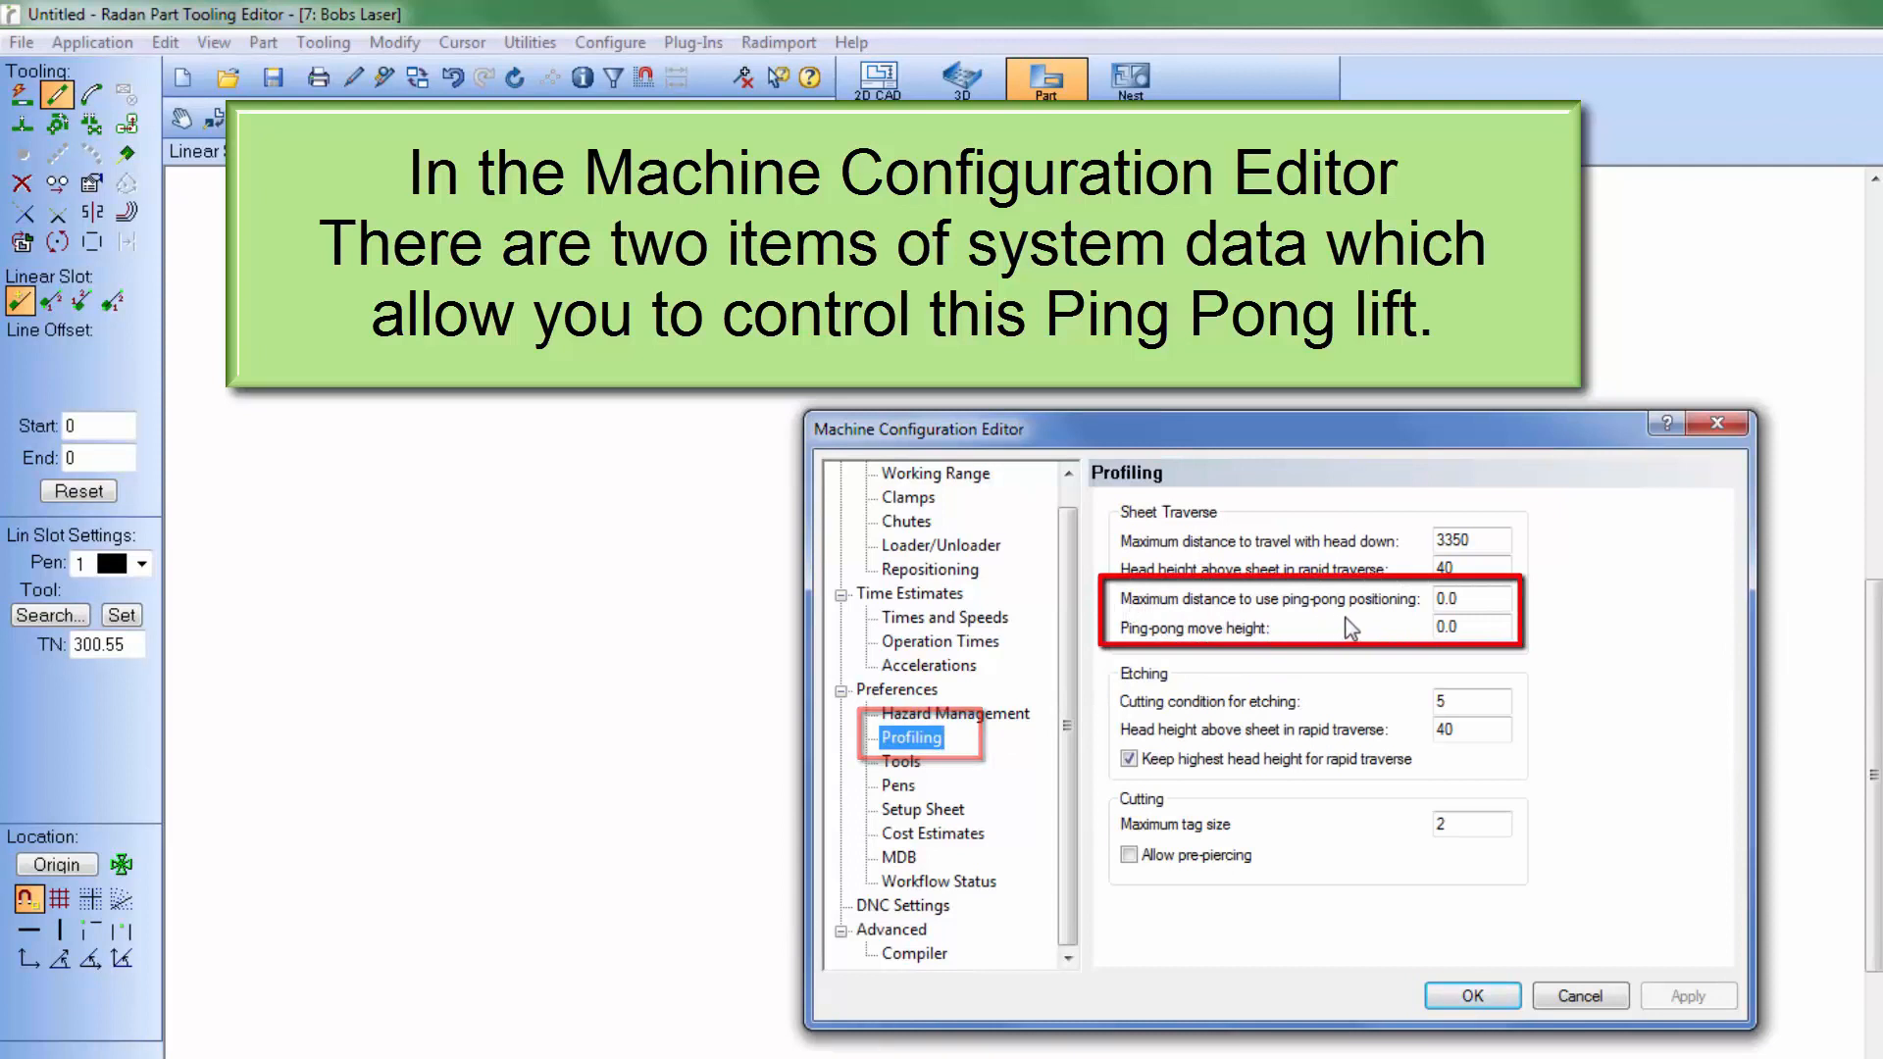
Set the maximum distance to use ping-pong positioning to 100 and open the ping-pong move height for editing.
{"action": "double_click", "coordinate": [1476, 600]}
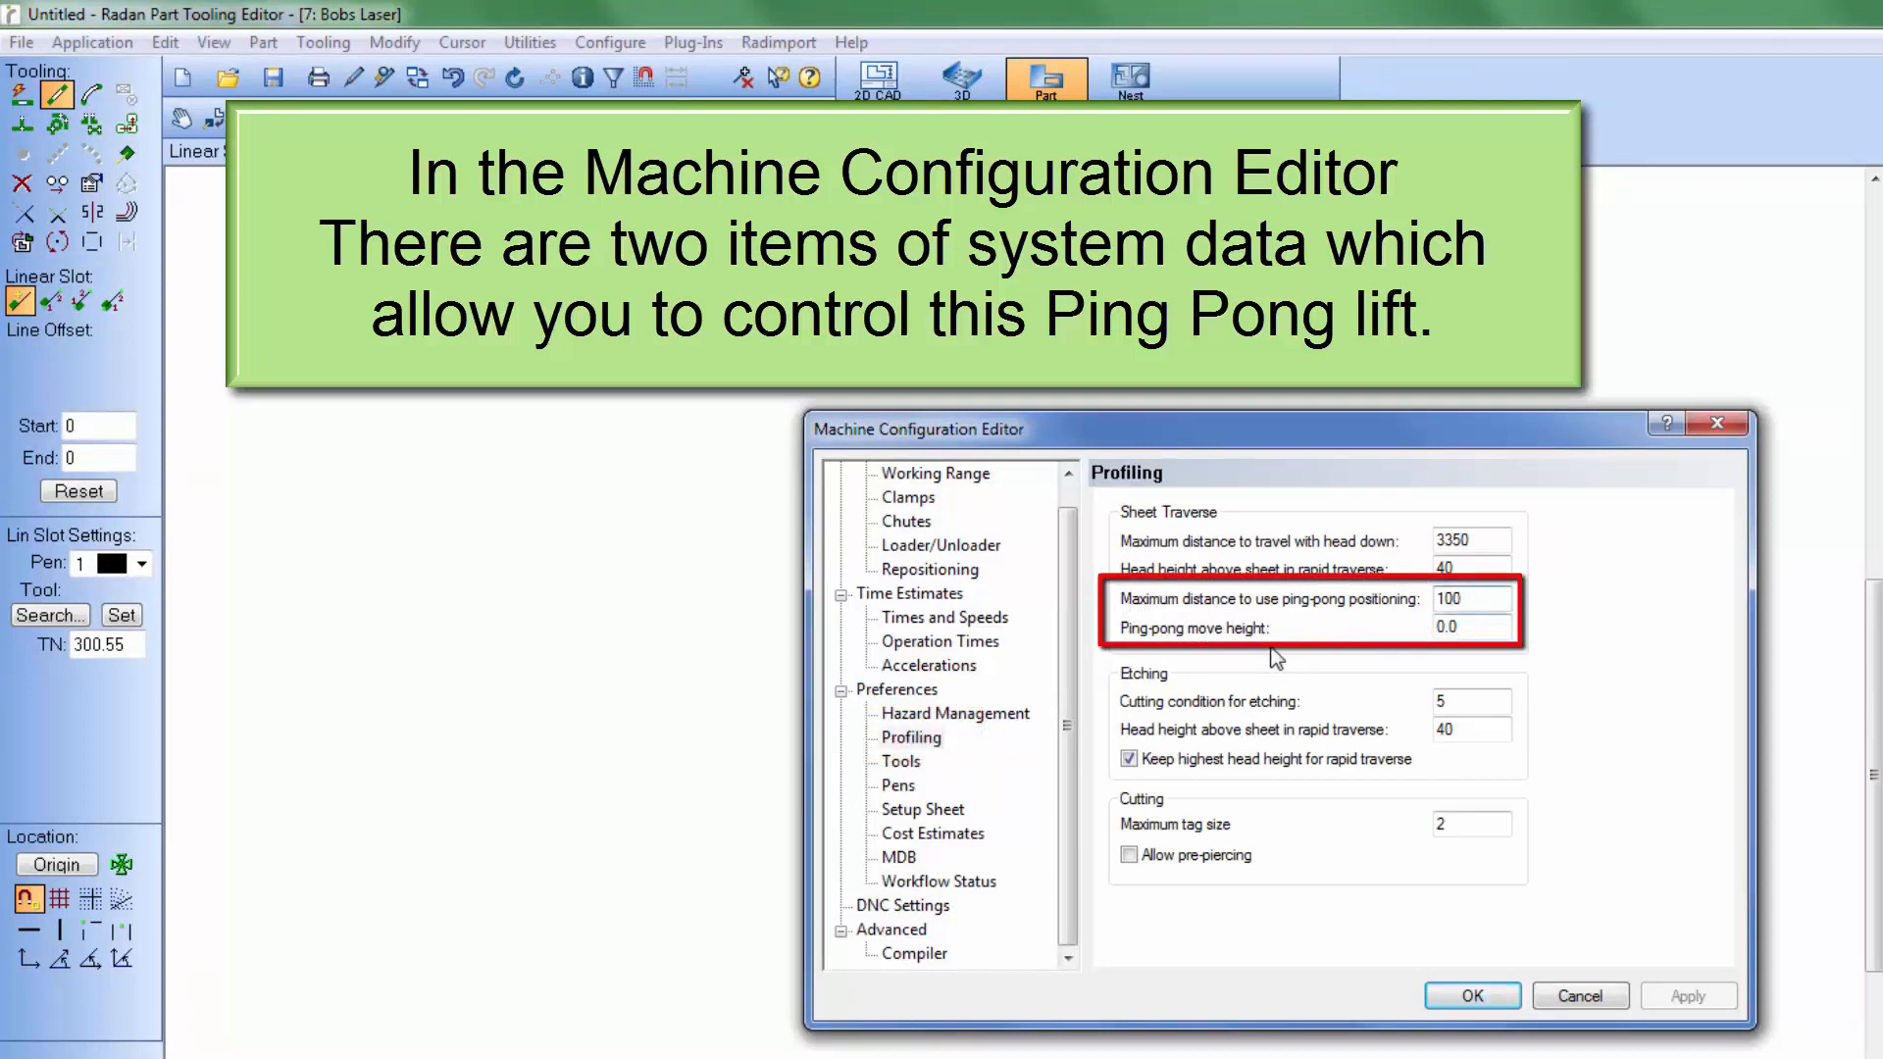
{"action": "double_click", "coordinate": [1473, 632]}
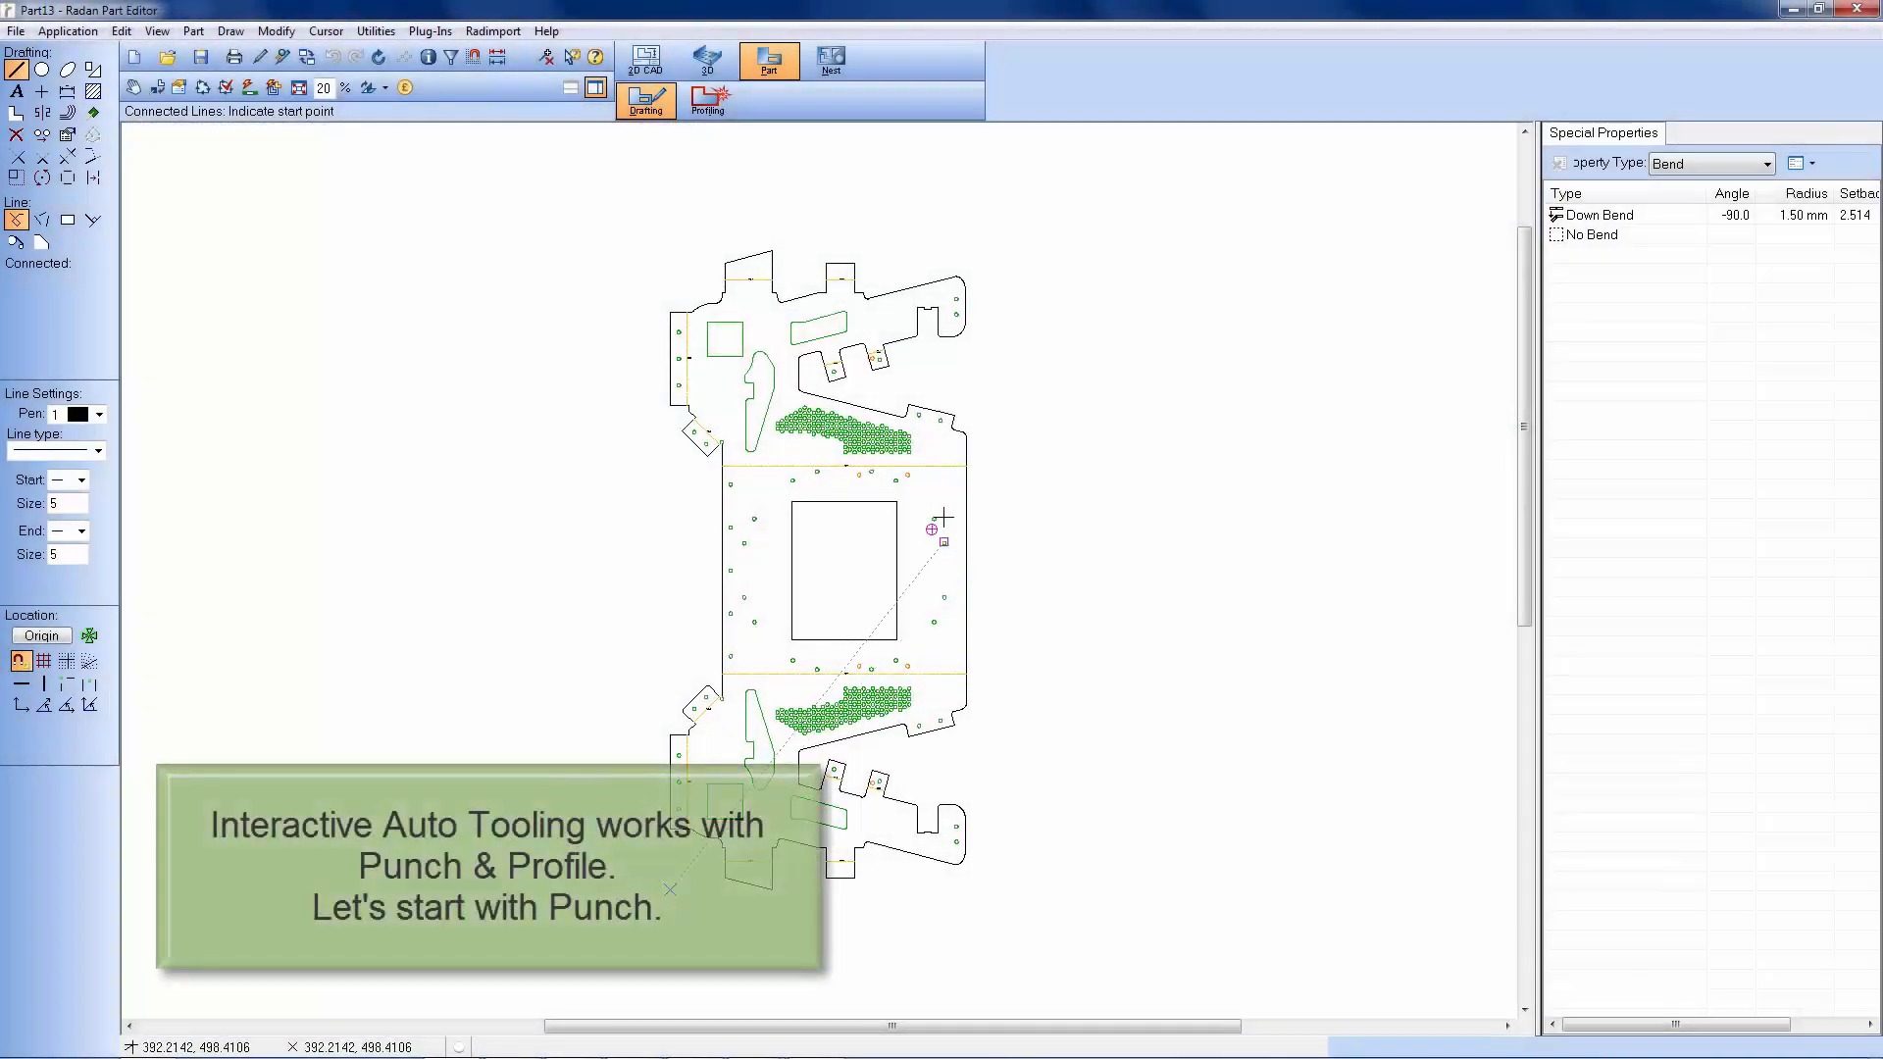
Switch Part13 from drafting to tooling and change the active machine to 5 Bobs Punch.
{"action": "left_click", "coordinate": [707, 98]}
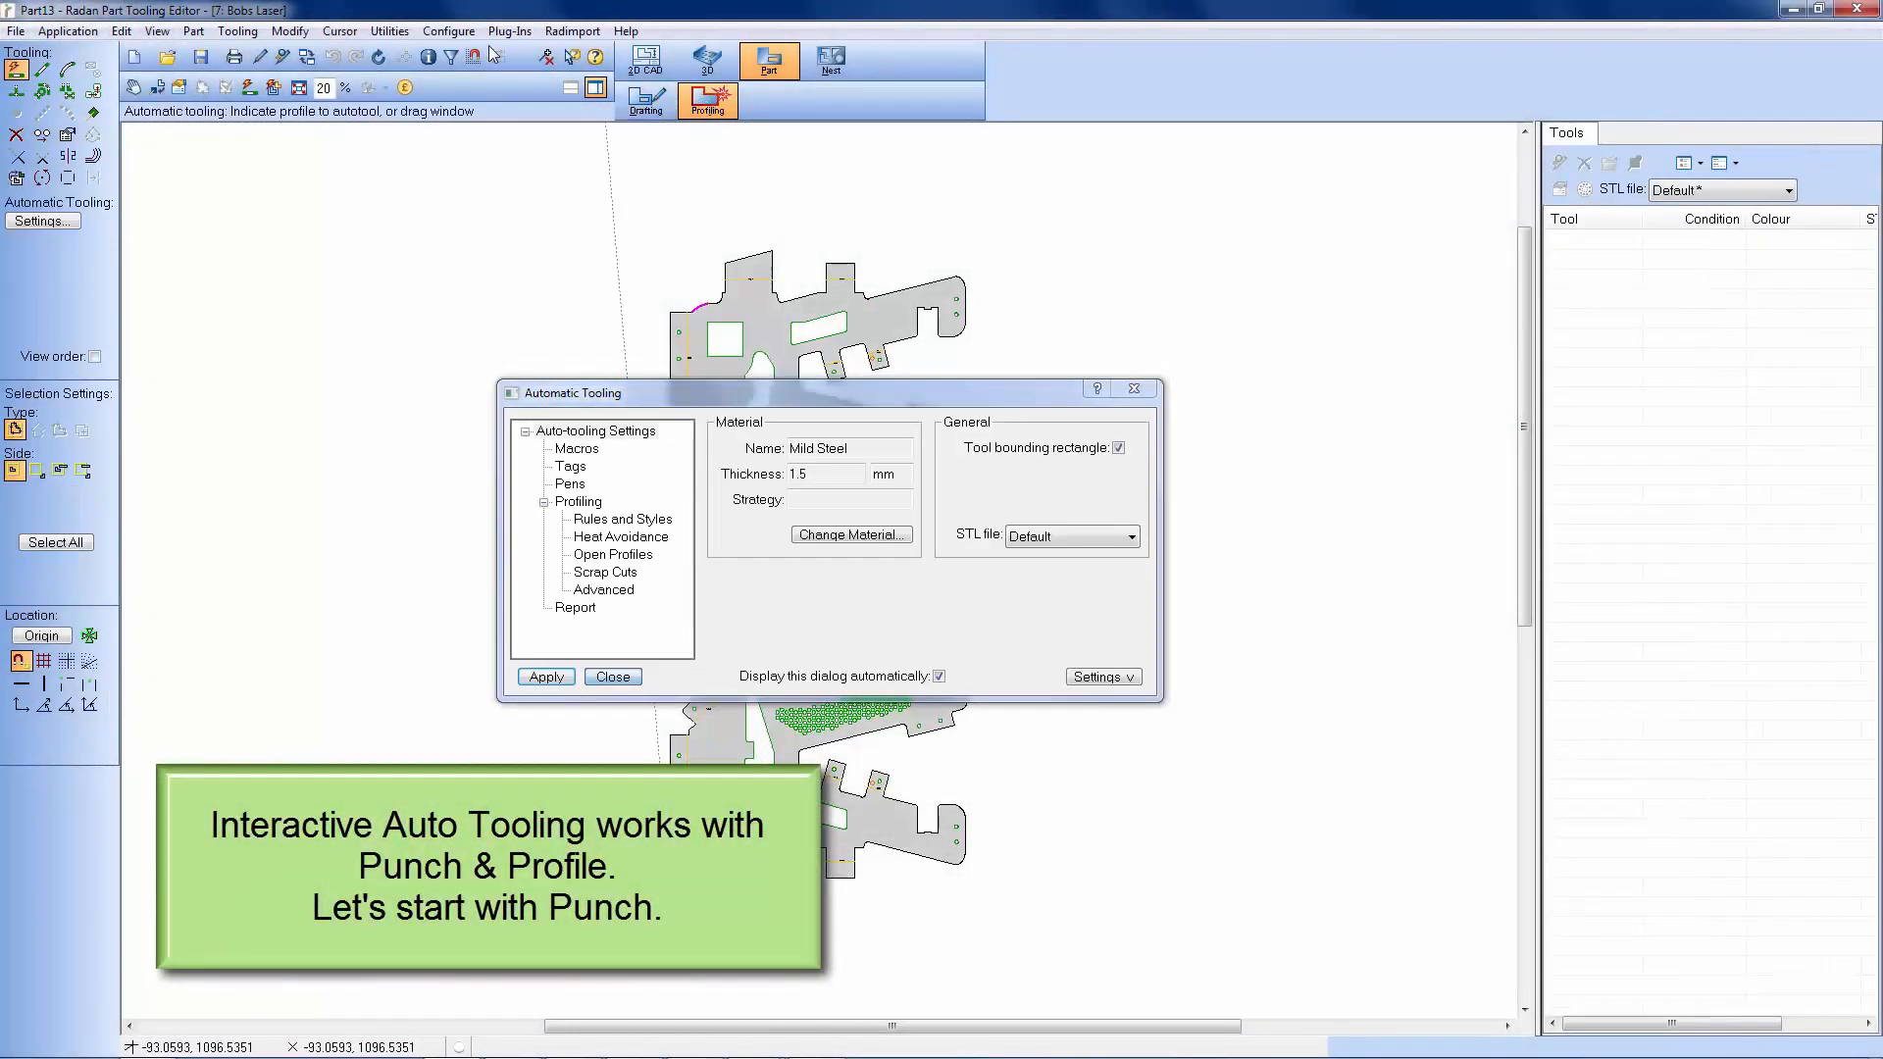
{"action": "left_click", "coordinate": [467, 32]}
{"action": "left_click", "coordinate": [479, 59]}
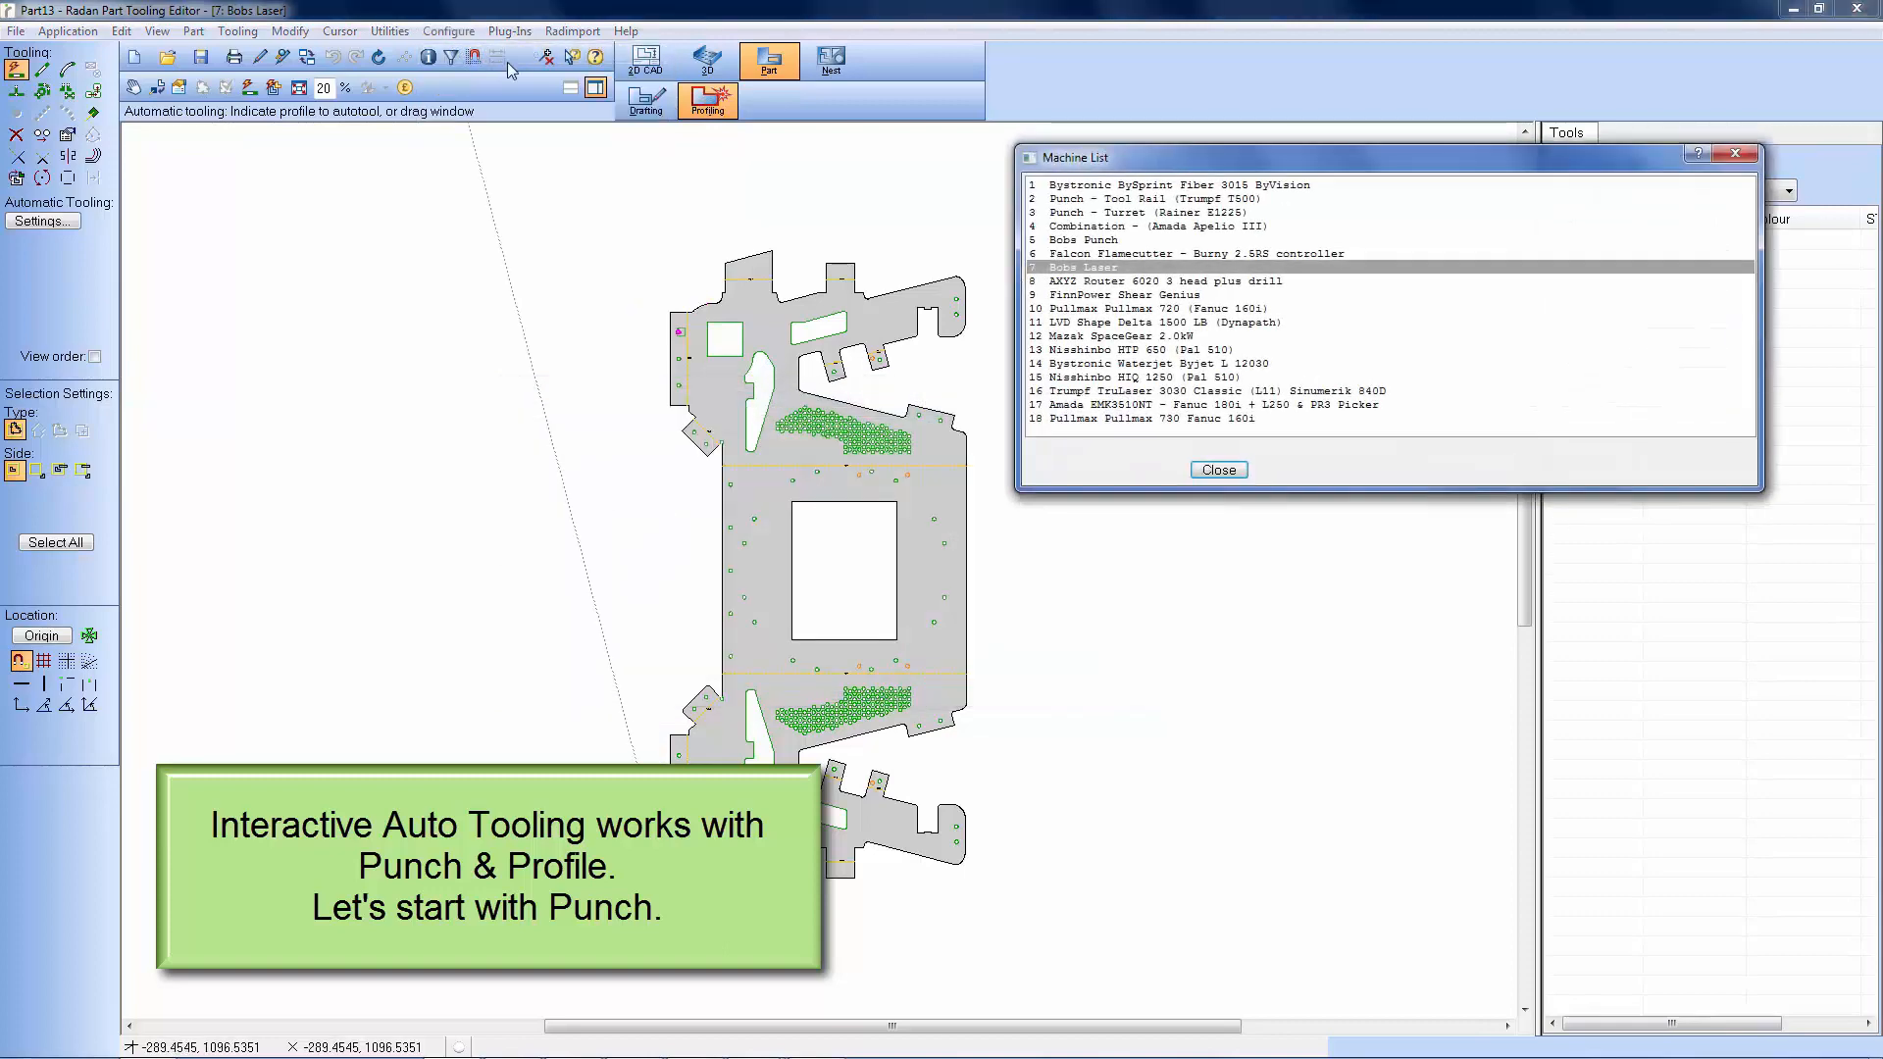
{"action": "left_click", "coordinate": [1079, 242]}
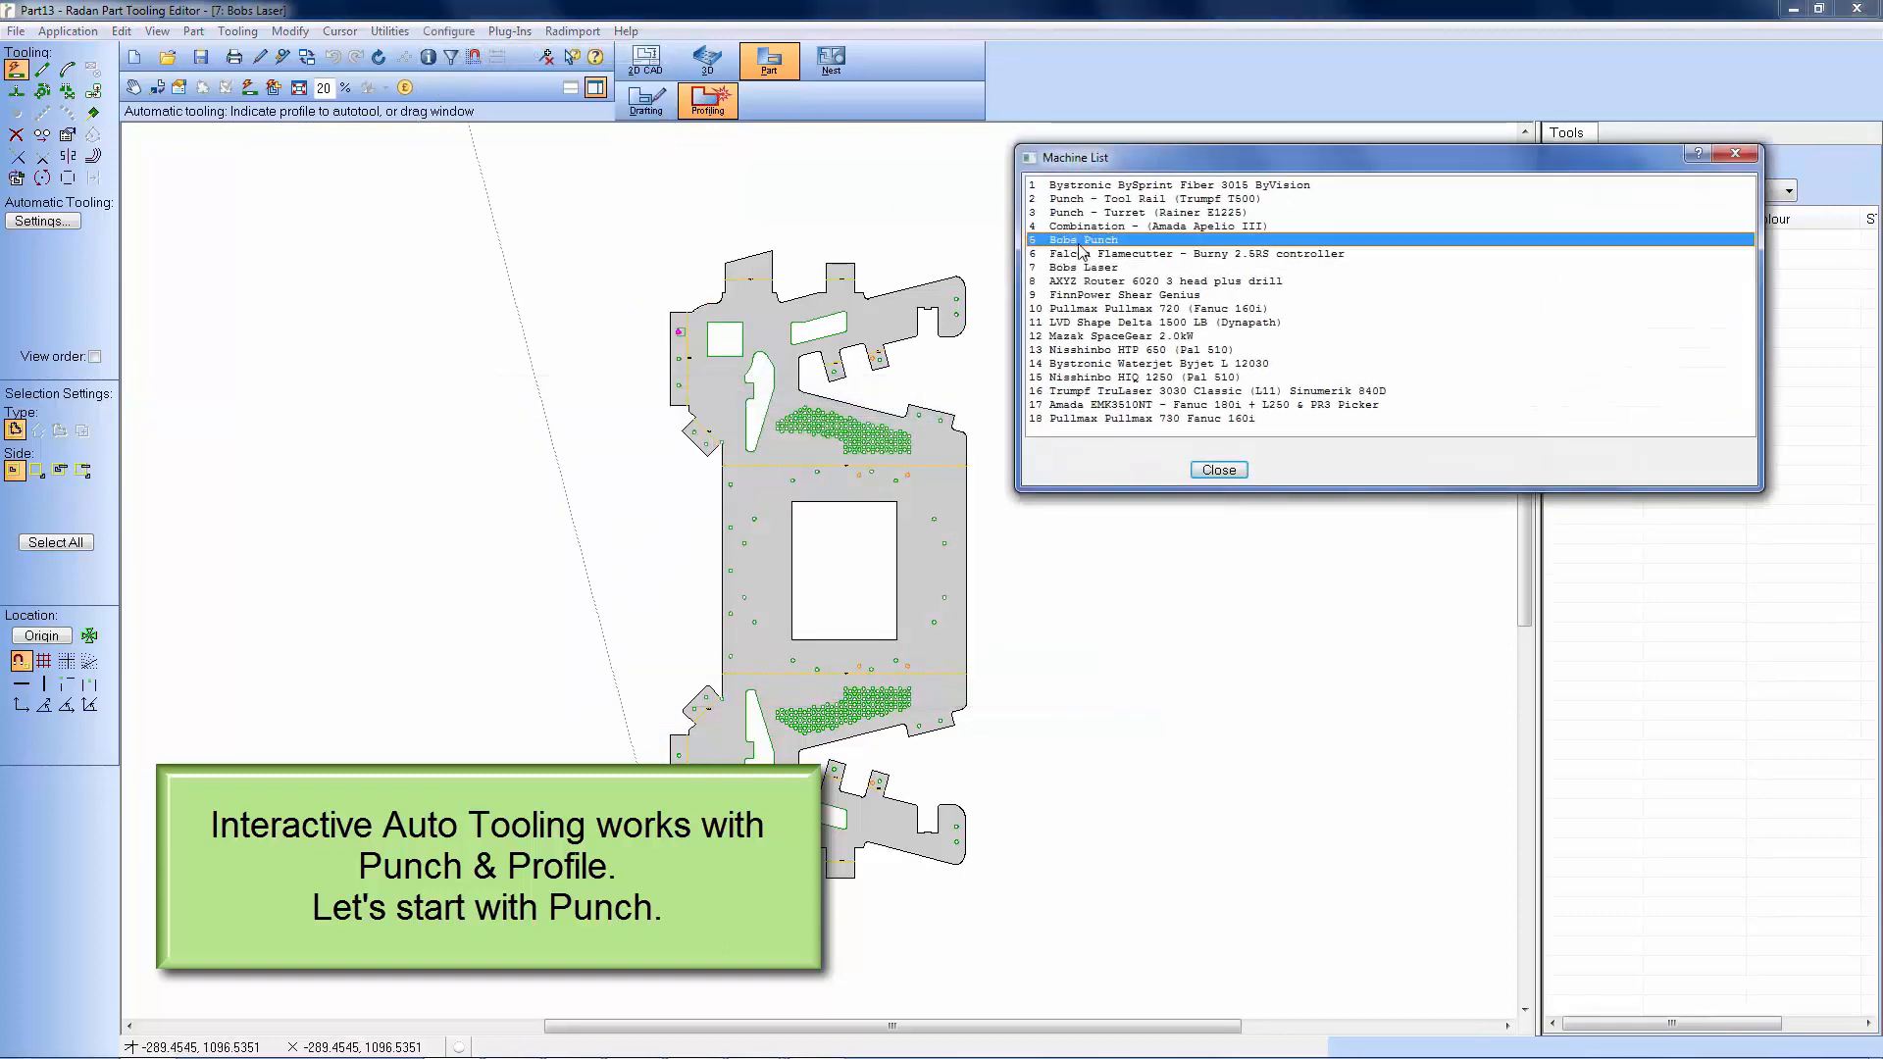
{"action": "left_click", "coordinate": [1218, 470]}
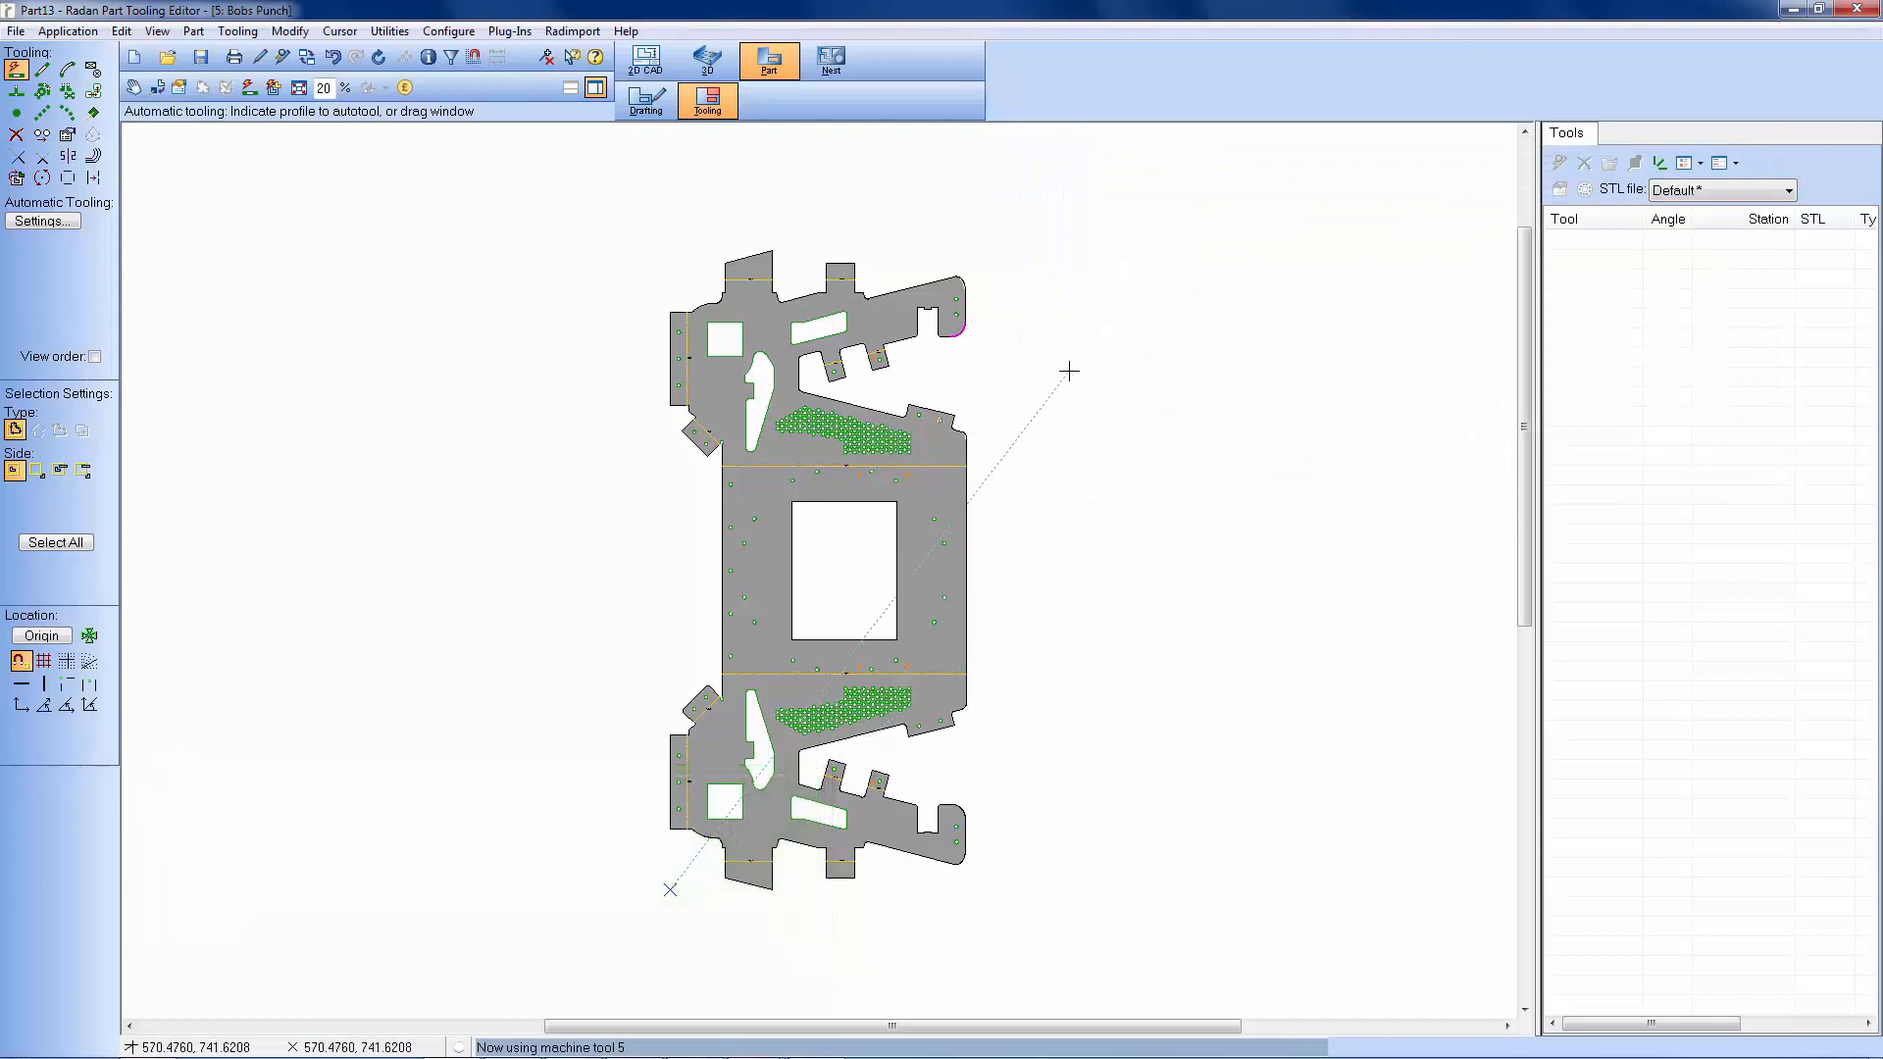
Apply automatic punch tooling to the whole part using the current settings.
{"action": "left_click", "coordinate": [250, 87]}
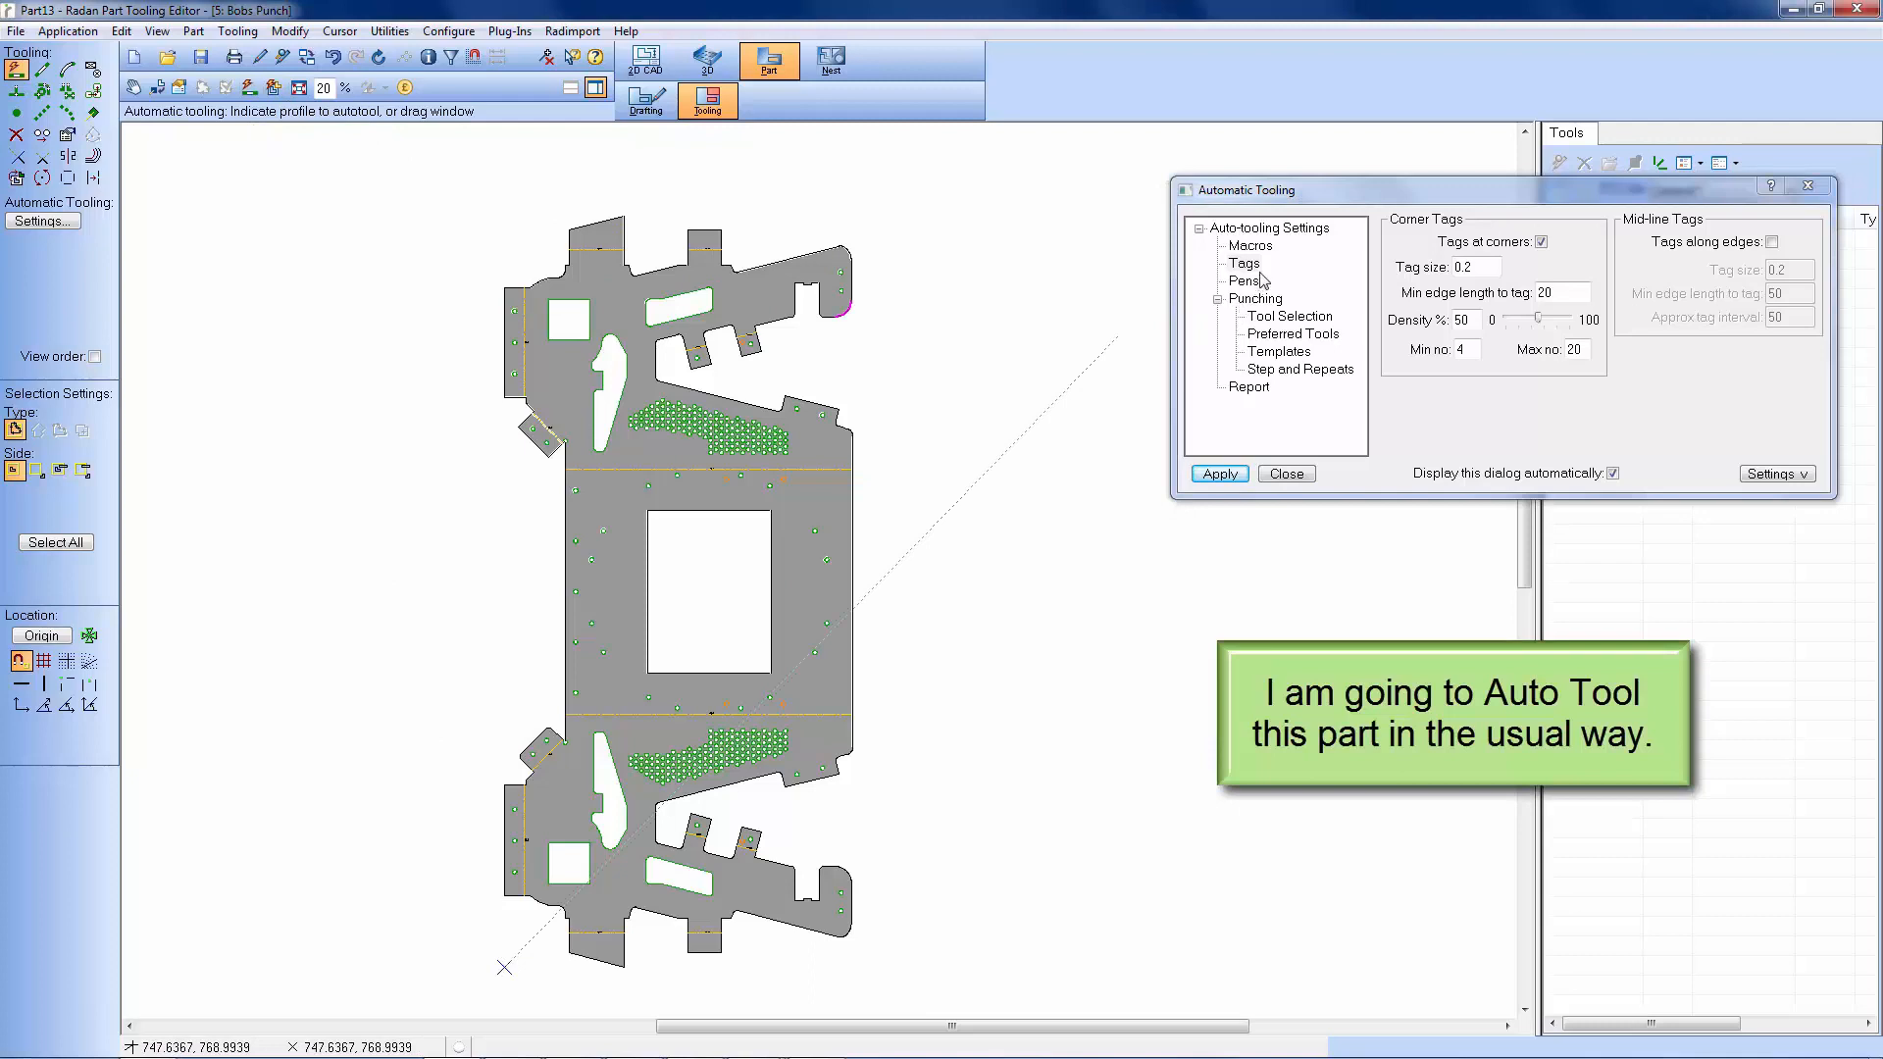
{"action": "left_click", "coordinate": [1237, 475]}
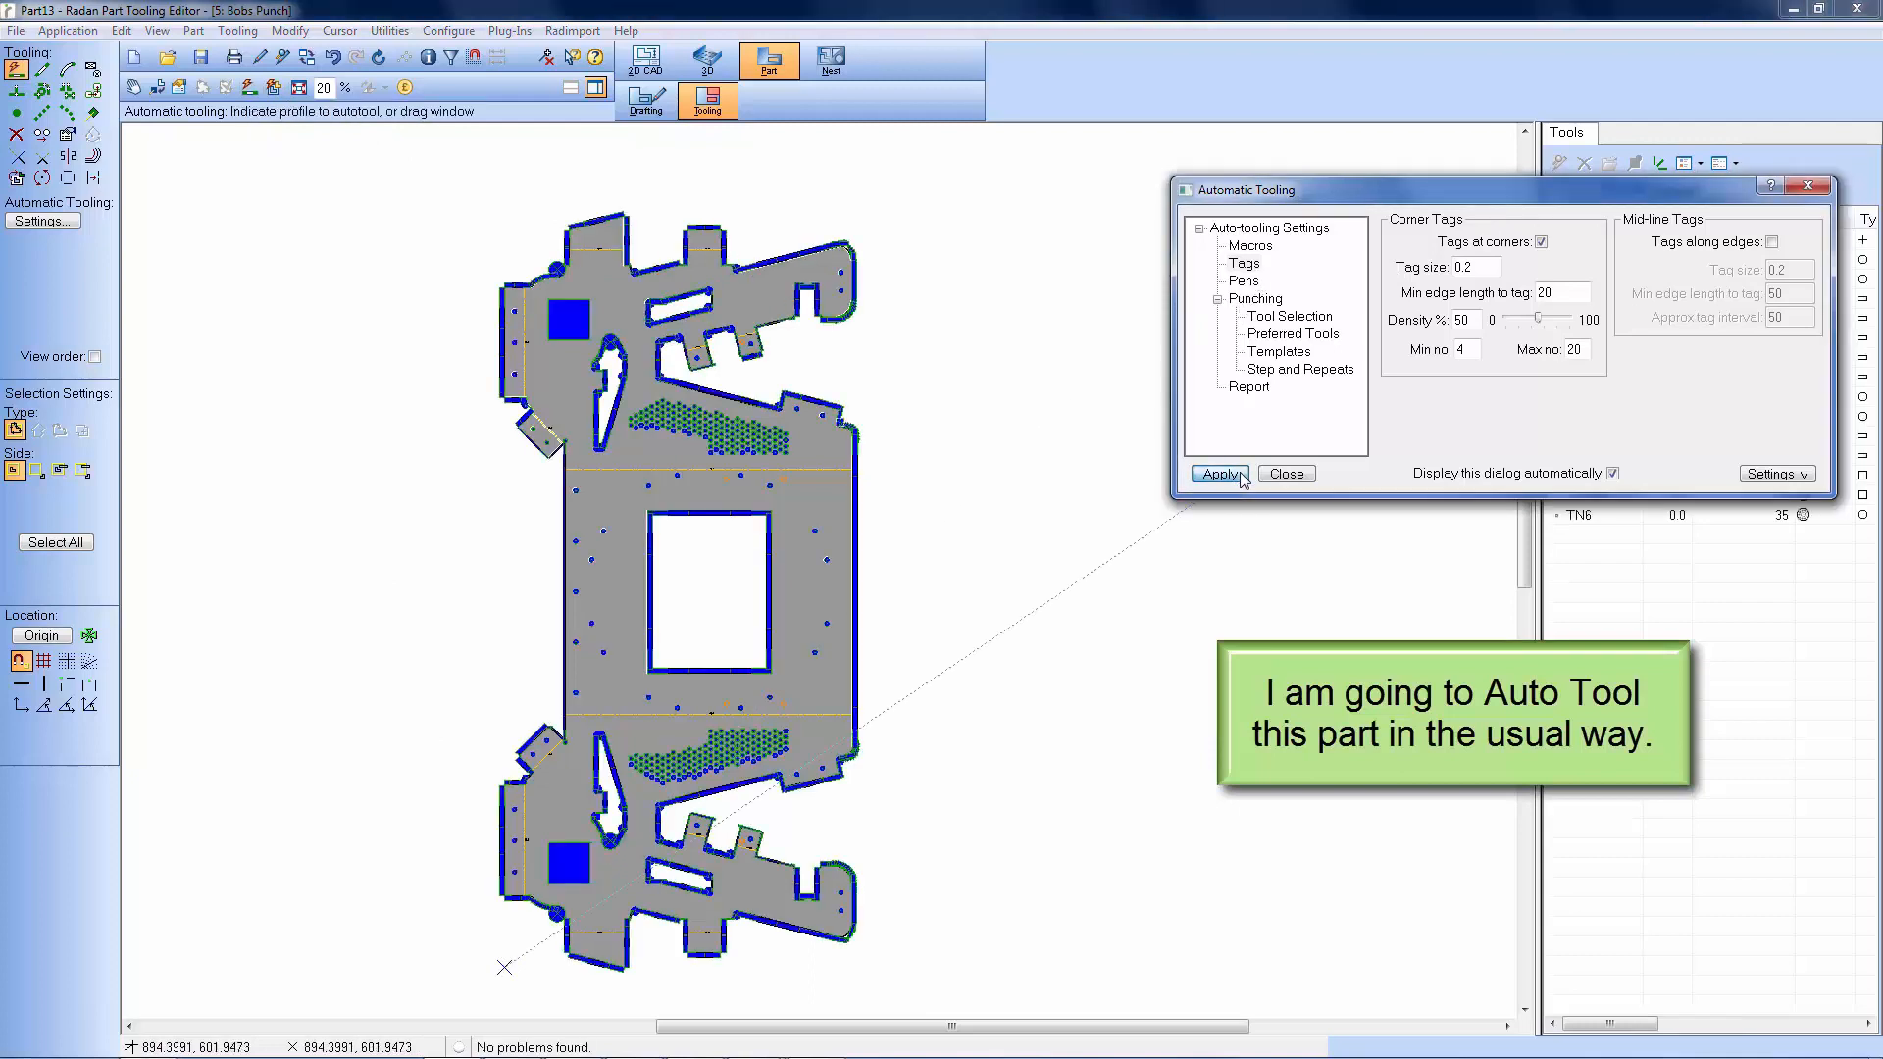
Delete the punch tooling around the large rectangular cutout in the centre of the part.
{"action": "middle_click_drag", "start_coordinate": [579, 440], "coordinate": [827, 721]}
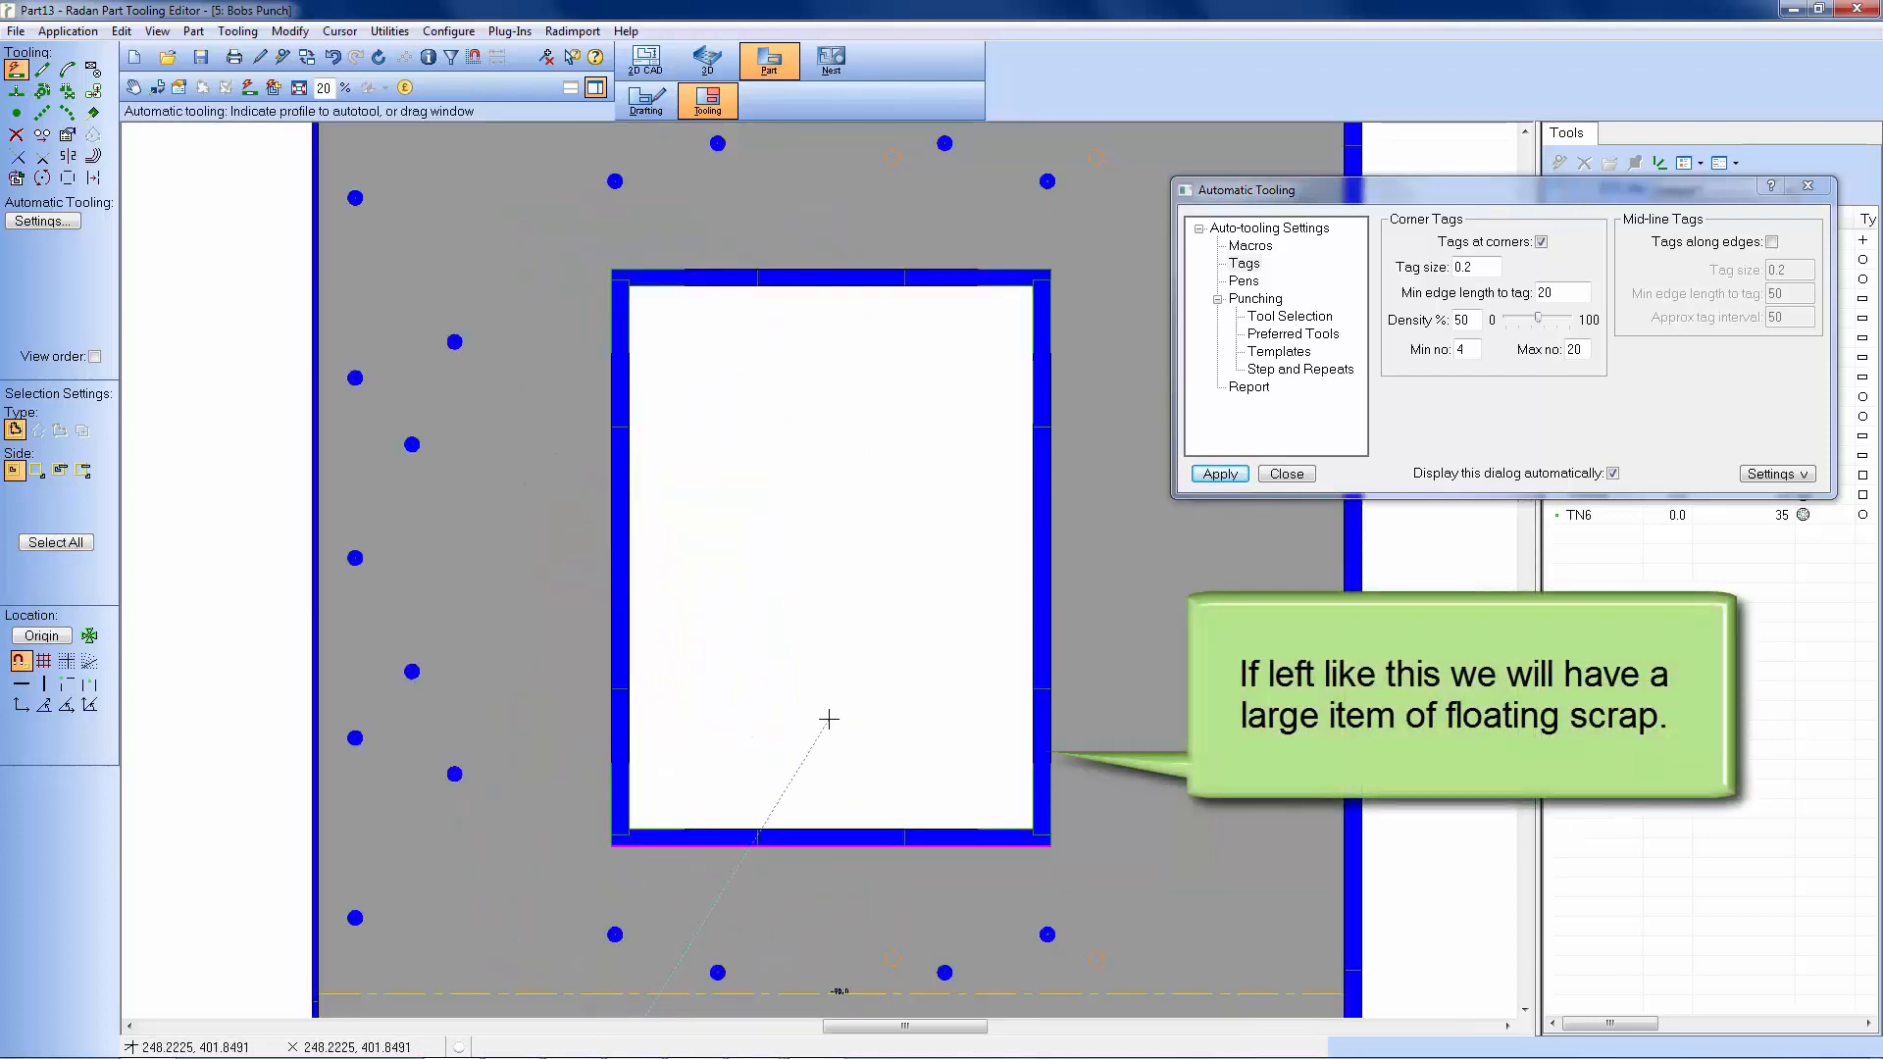
{"action": "left_click", "coordinate": [16, 134]}
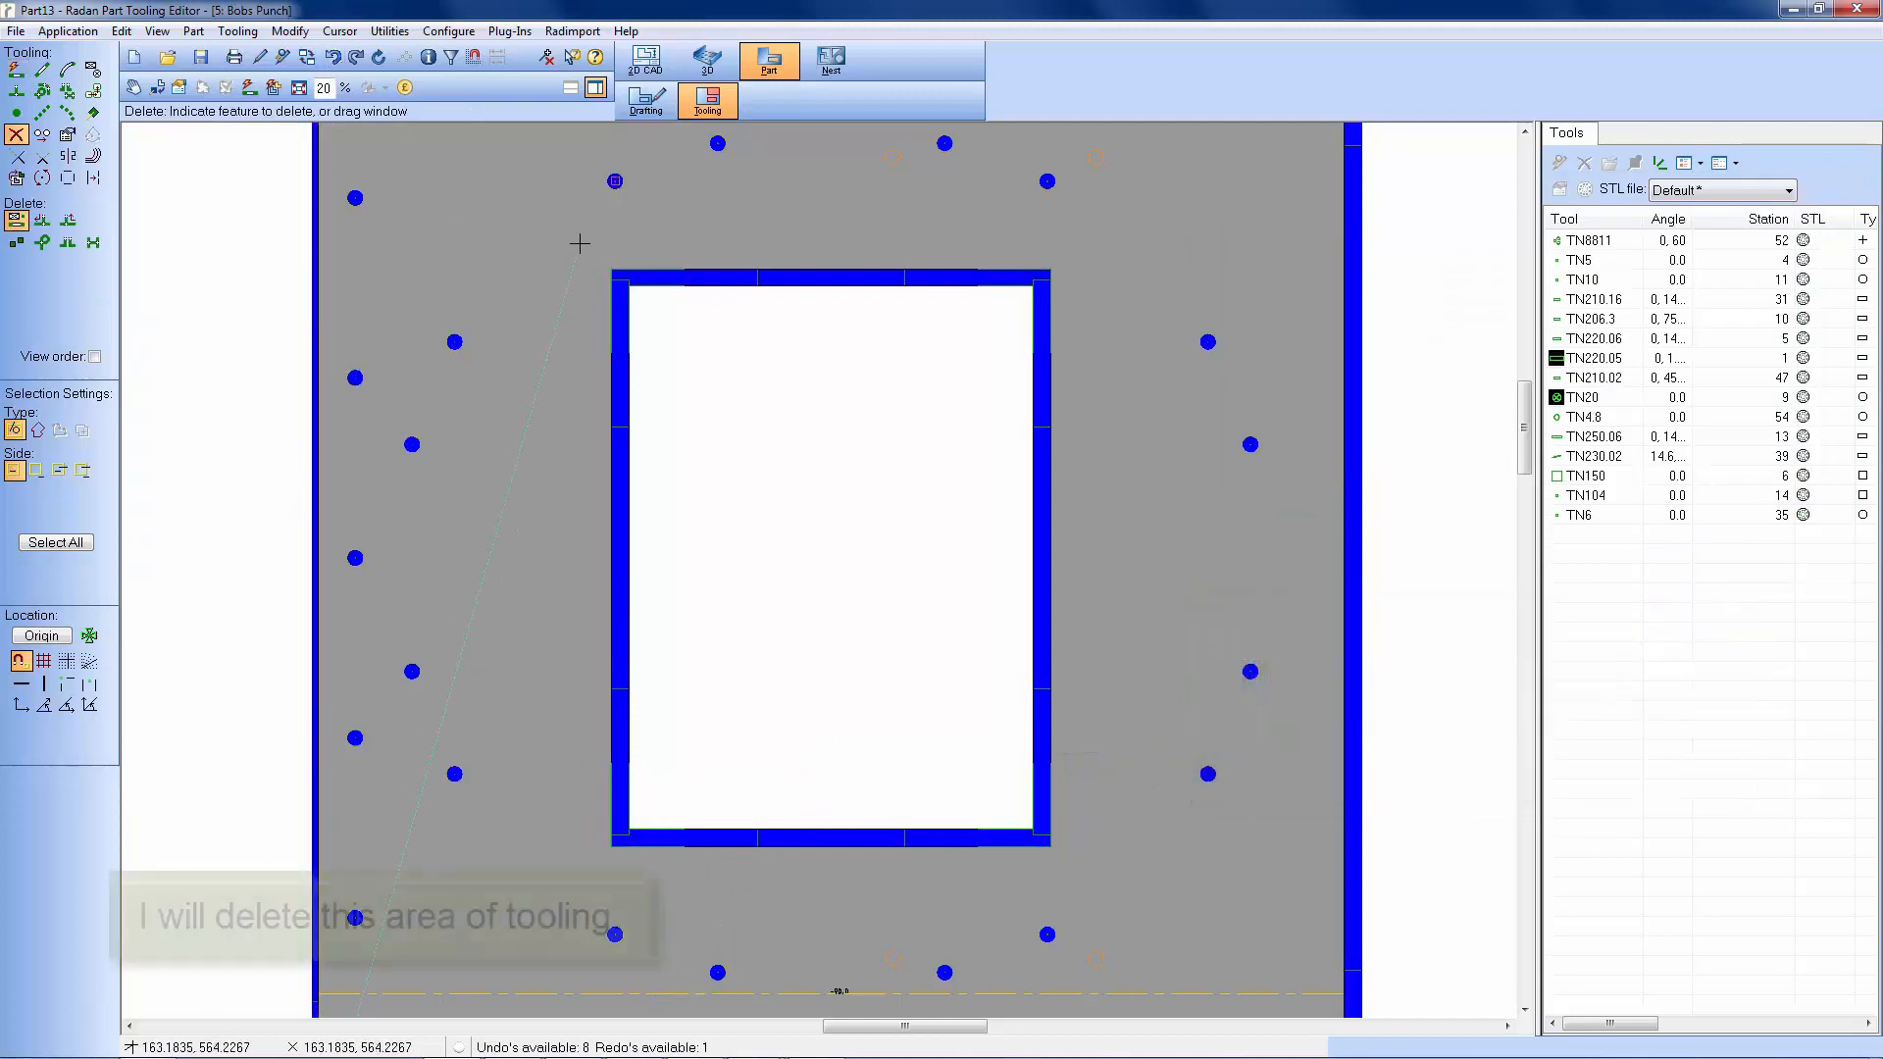
{"action": "left_click_drag", "start_coordinate": [578, 242], "coordinate": [1086, 879]}
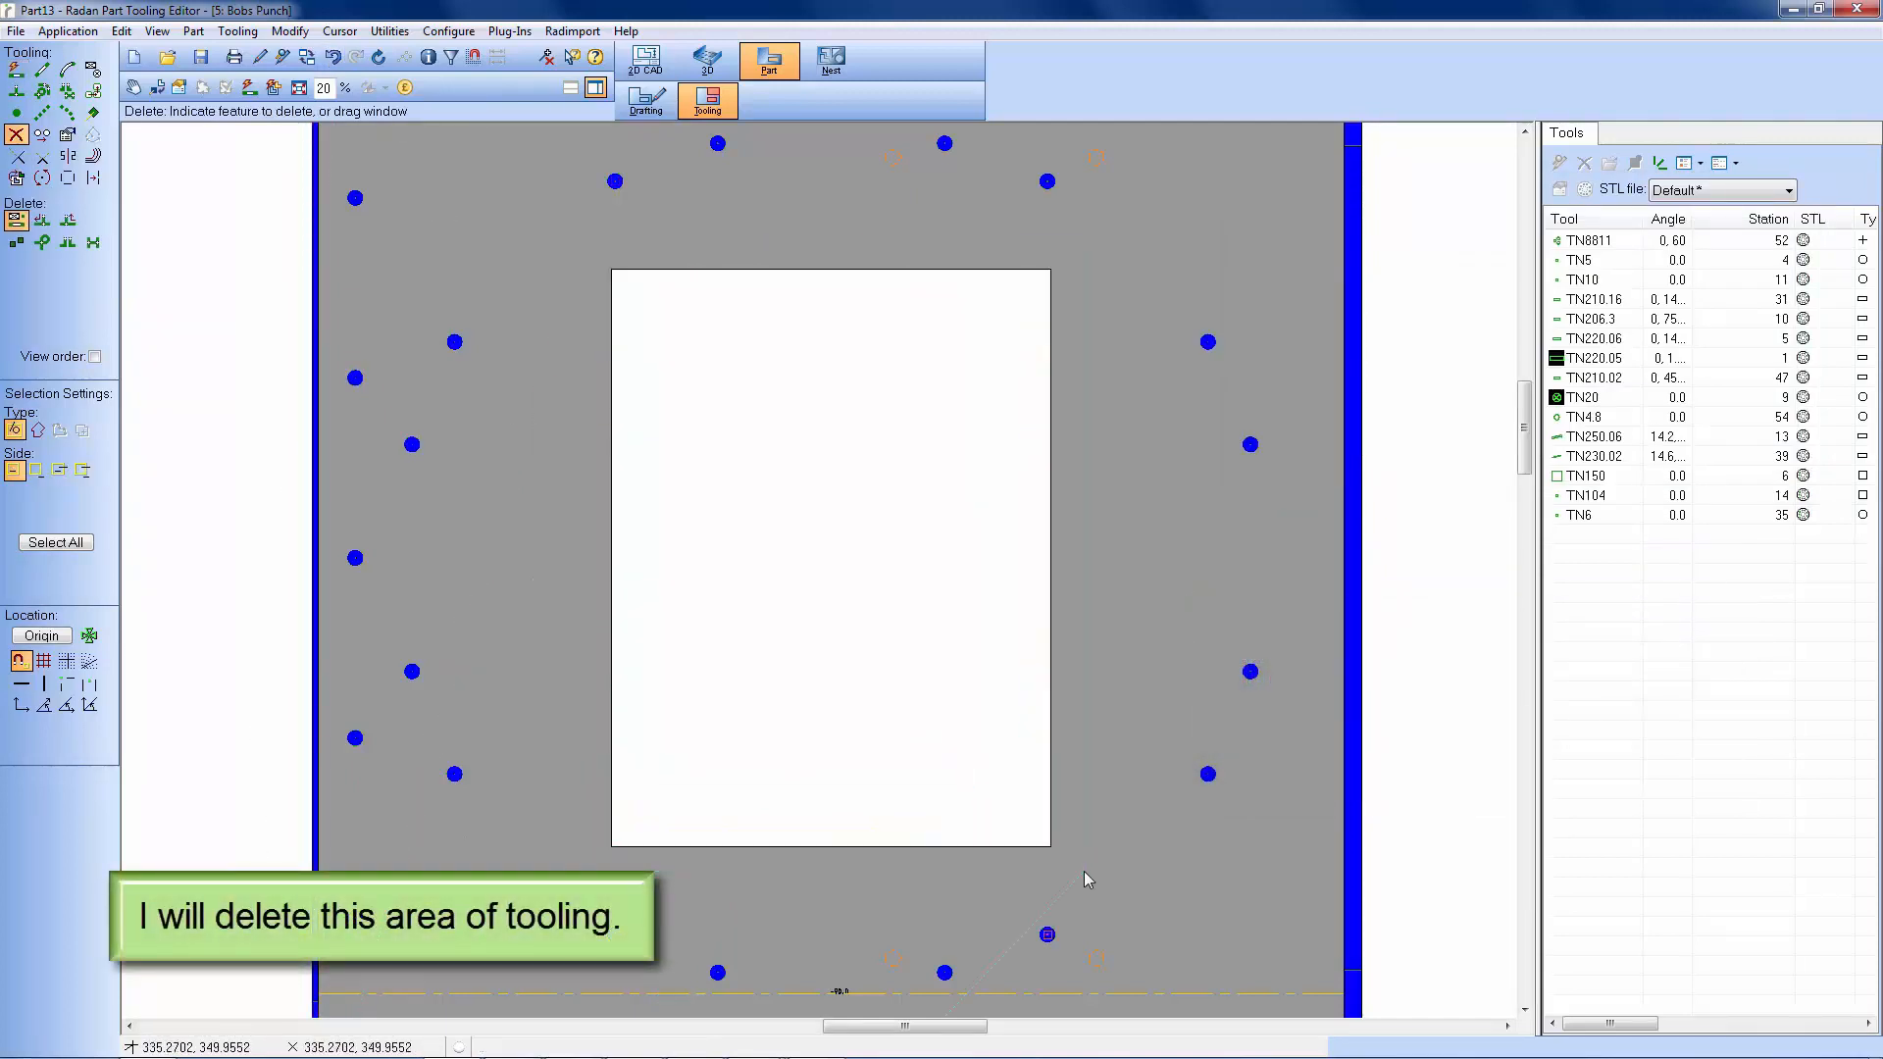
Auto-tool the large central cutout with tags along edges enabled and a mid-line tag size of 1.
{"action": "left_click", "coordinate": [250, 88]}
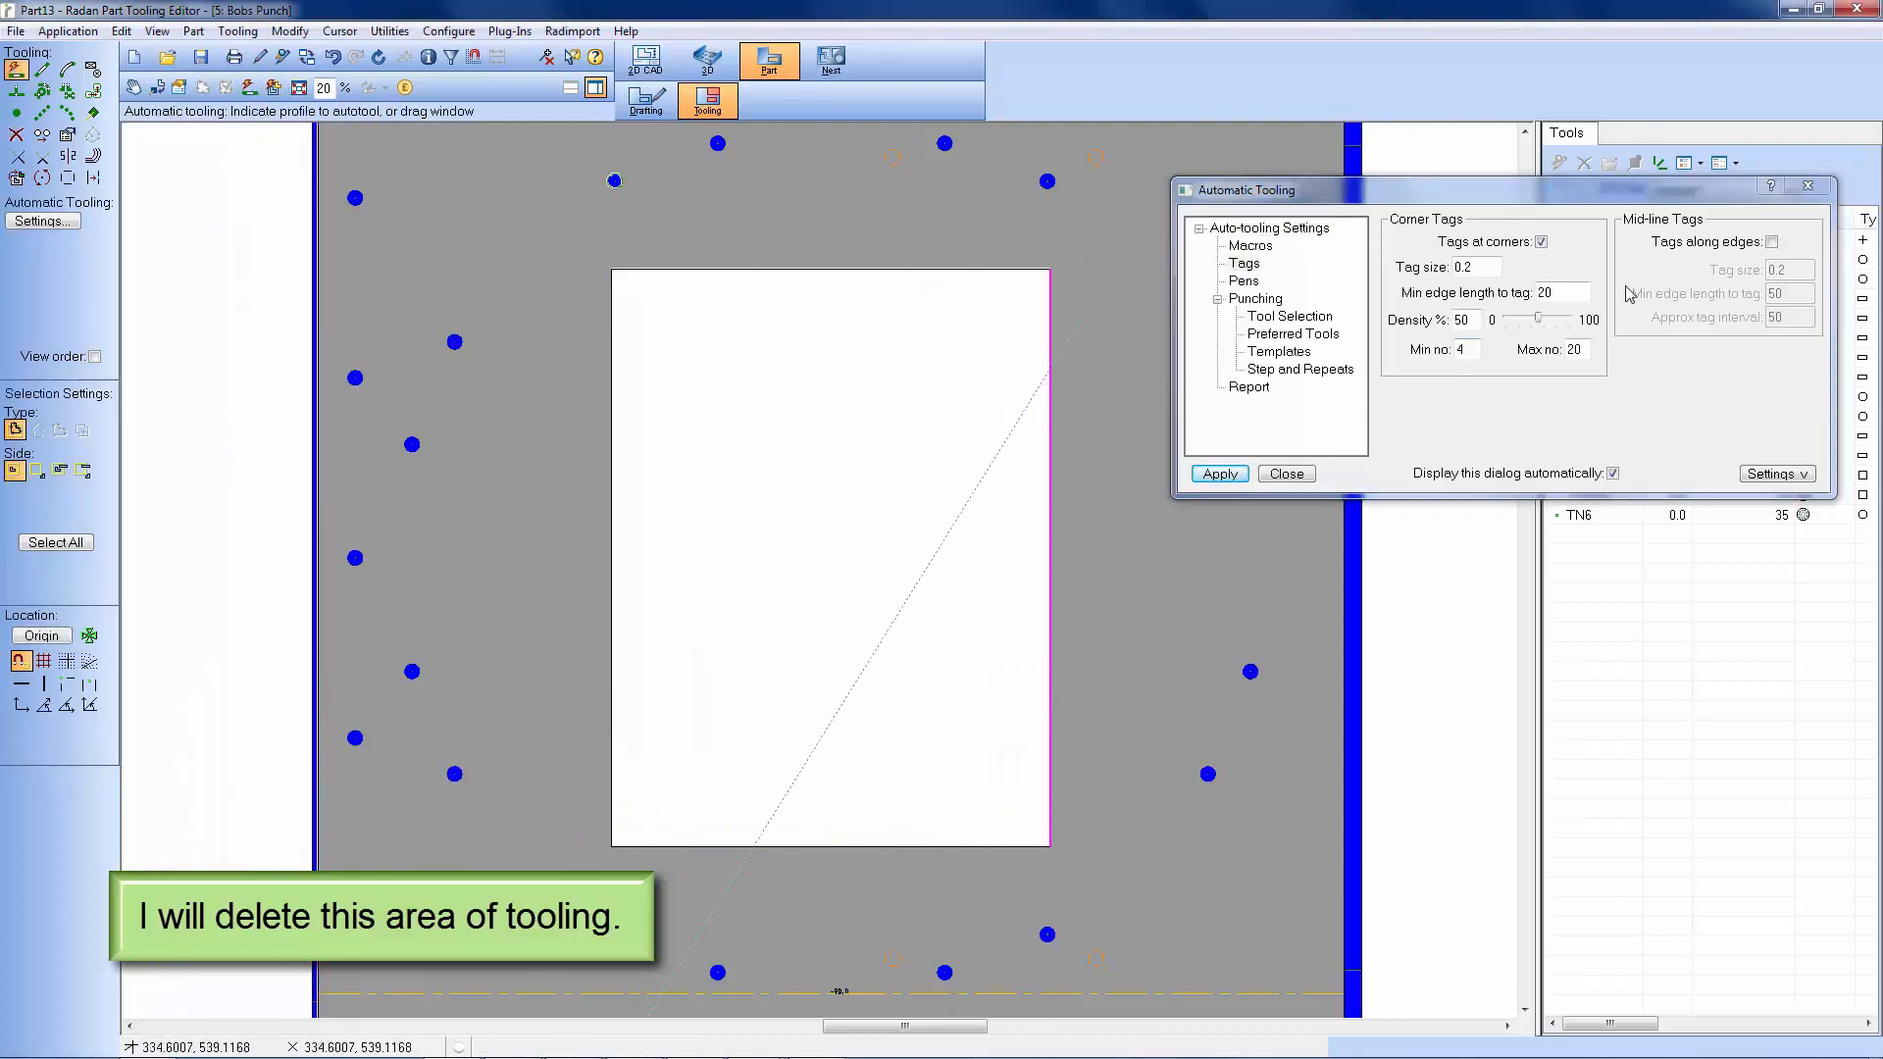
{"action": "left_click", "coordinate": [1772, 242]}
{"action": "double_click", "coordinate": [1796, 269]}
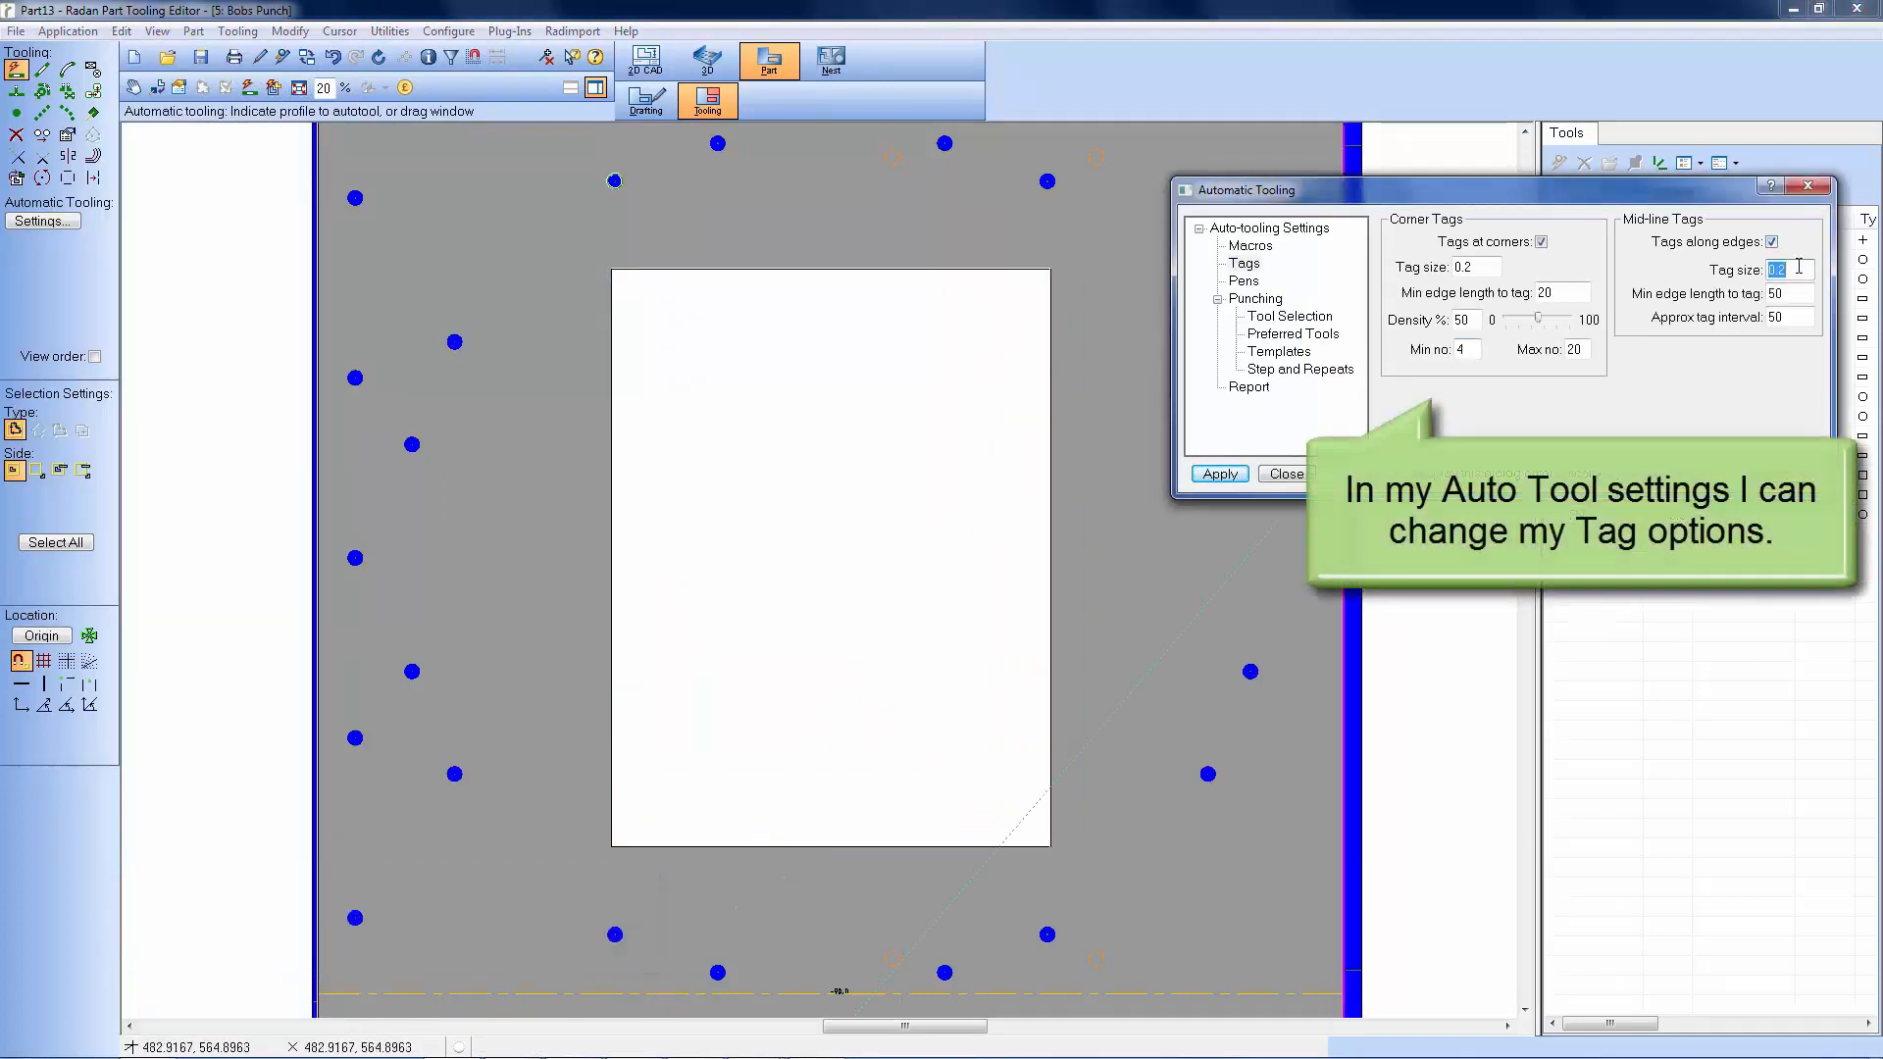
{"action": "type", "text": "1"}
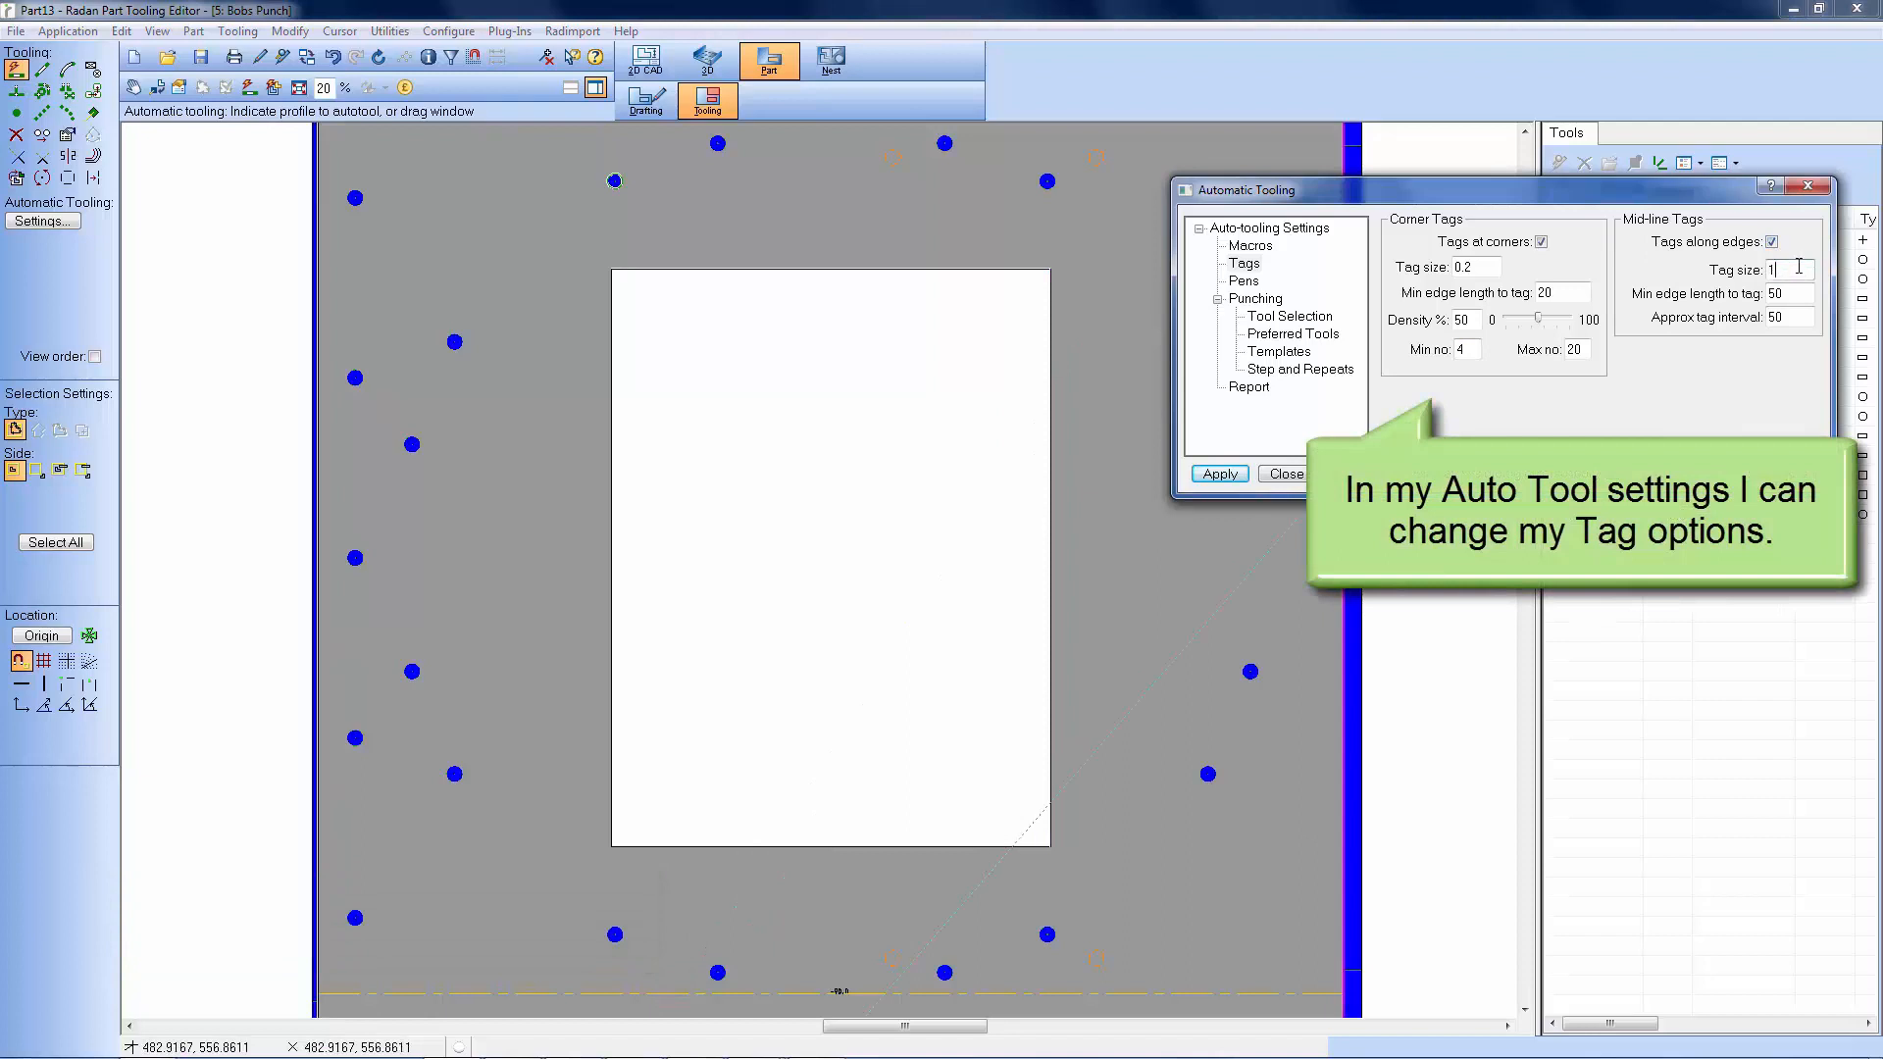
{"action": "left_click", "coordinate": [674, 608]}
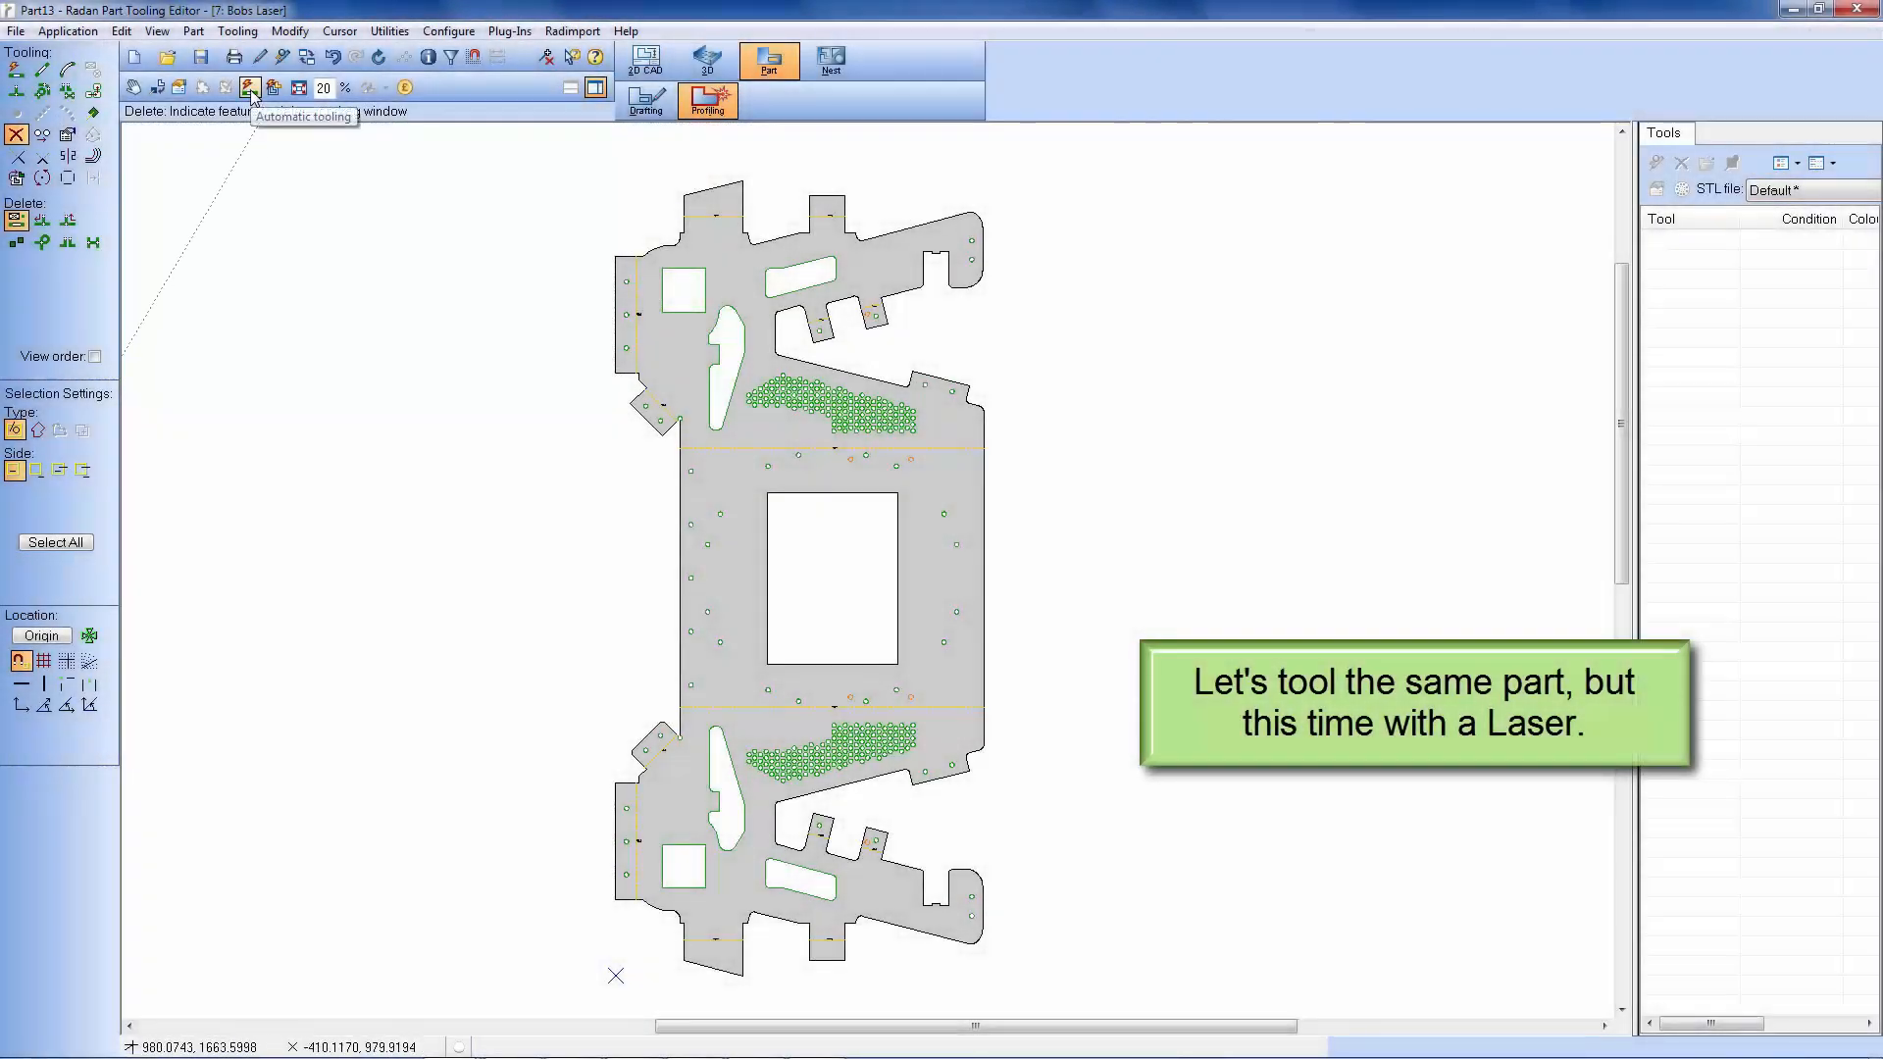
Apply automatic laser tooling to the whole part and examine the tags on the upper pattern of small round holes.
{"action": "left_click", "coordinate": [251, 91]}
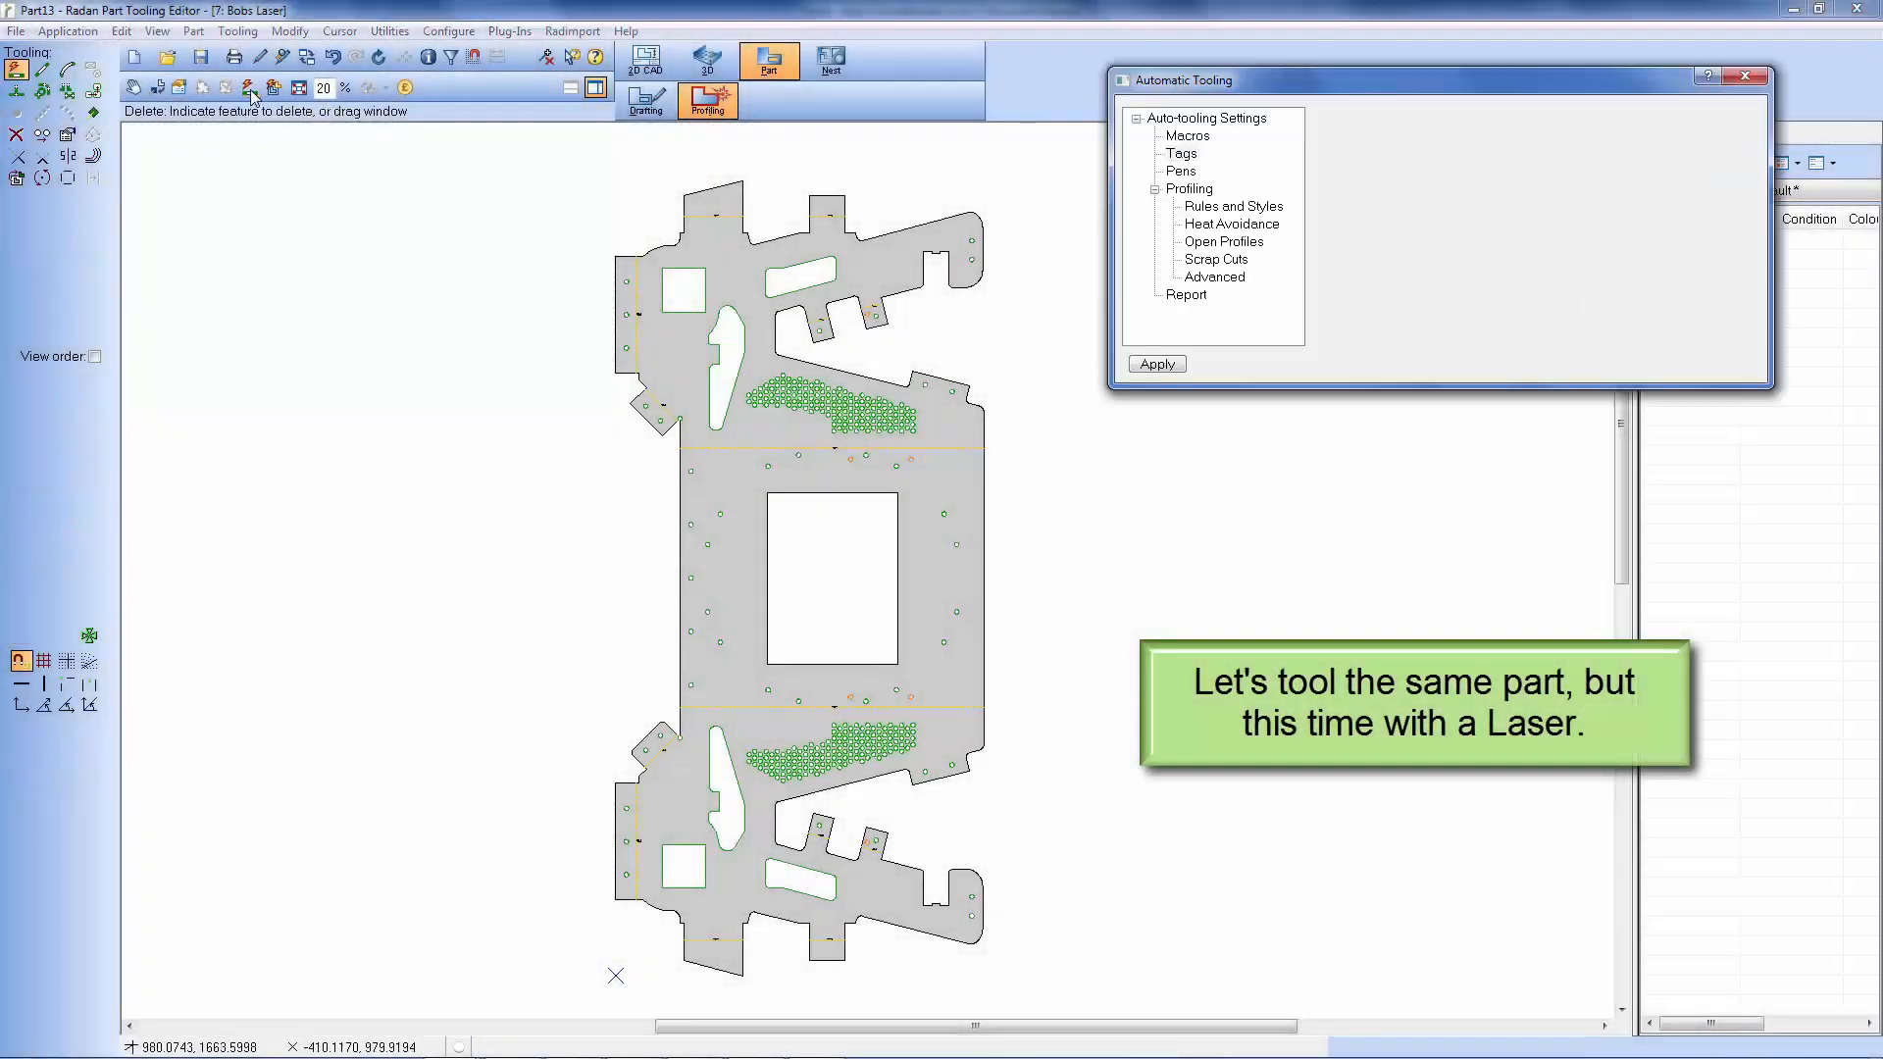
{"action": "left_click", "coordinate": [1157, 364]}
{"action": "middle_click_drag", "start_coordinate": [622, 190], "coordinate": [1057, 541]}
{"action": "middle_click_drag", "start_coordinate": [638, 560], "coordinate": [1053, 816]}
{"action": "middle_click_drag", "start_coordinate": [747, 401], "coordinate": [1011, 614]}
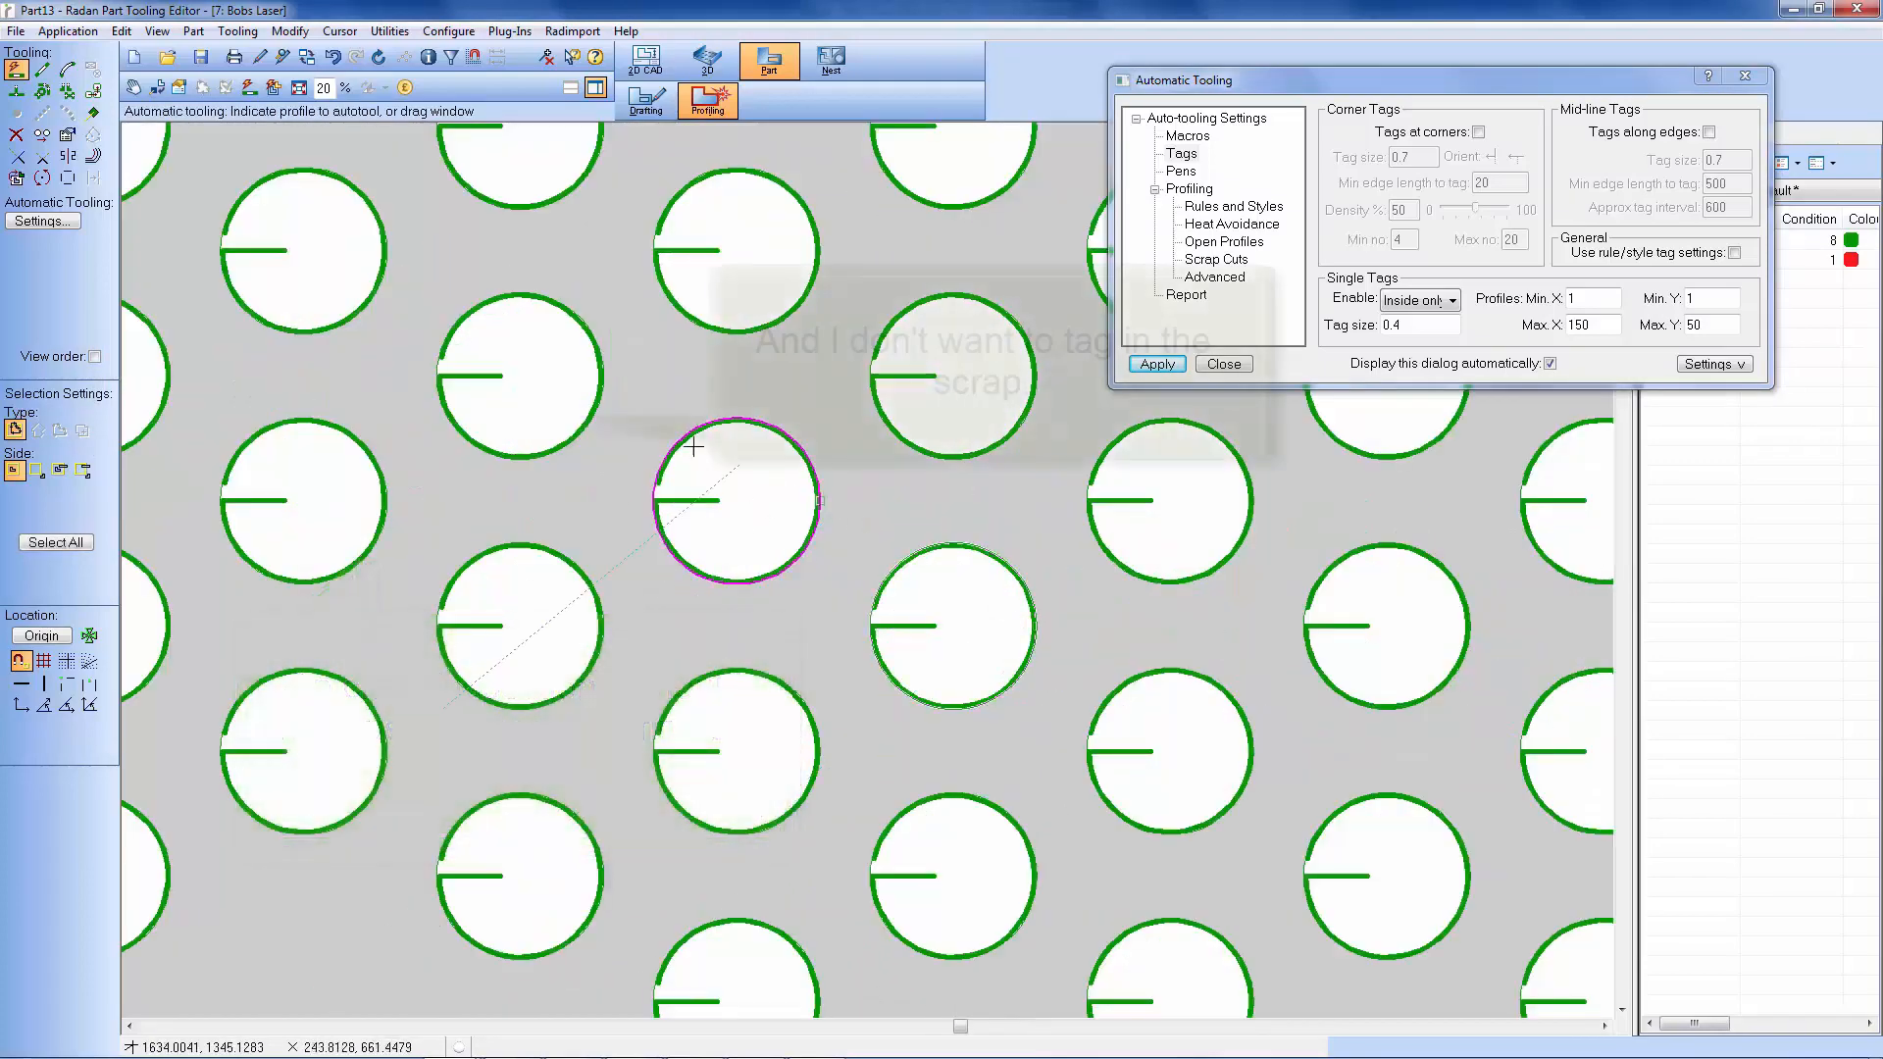
{"action": "middle_click_drag", "start_coordinate": [624, 425], "coordinate": [882, 639]}
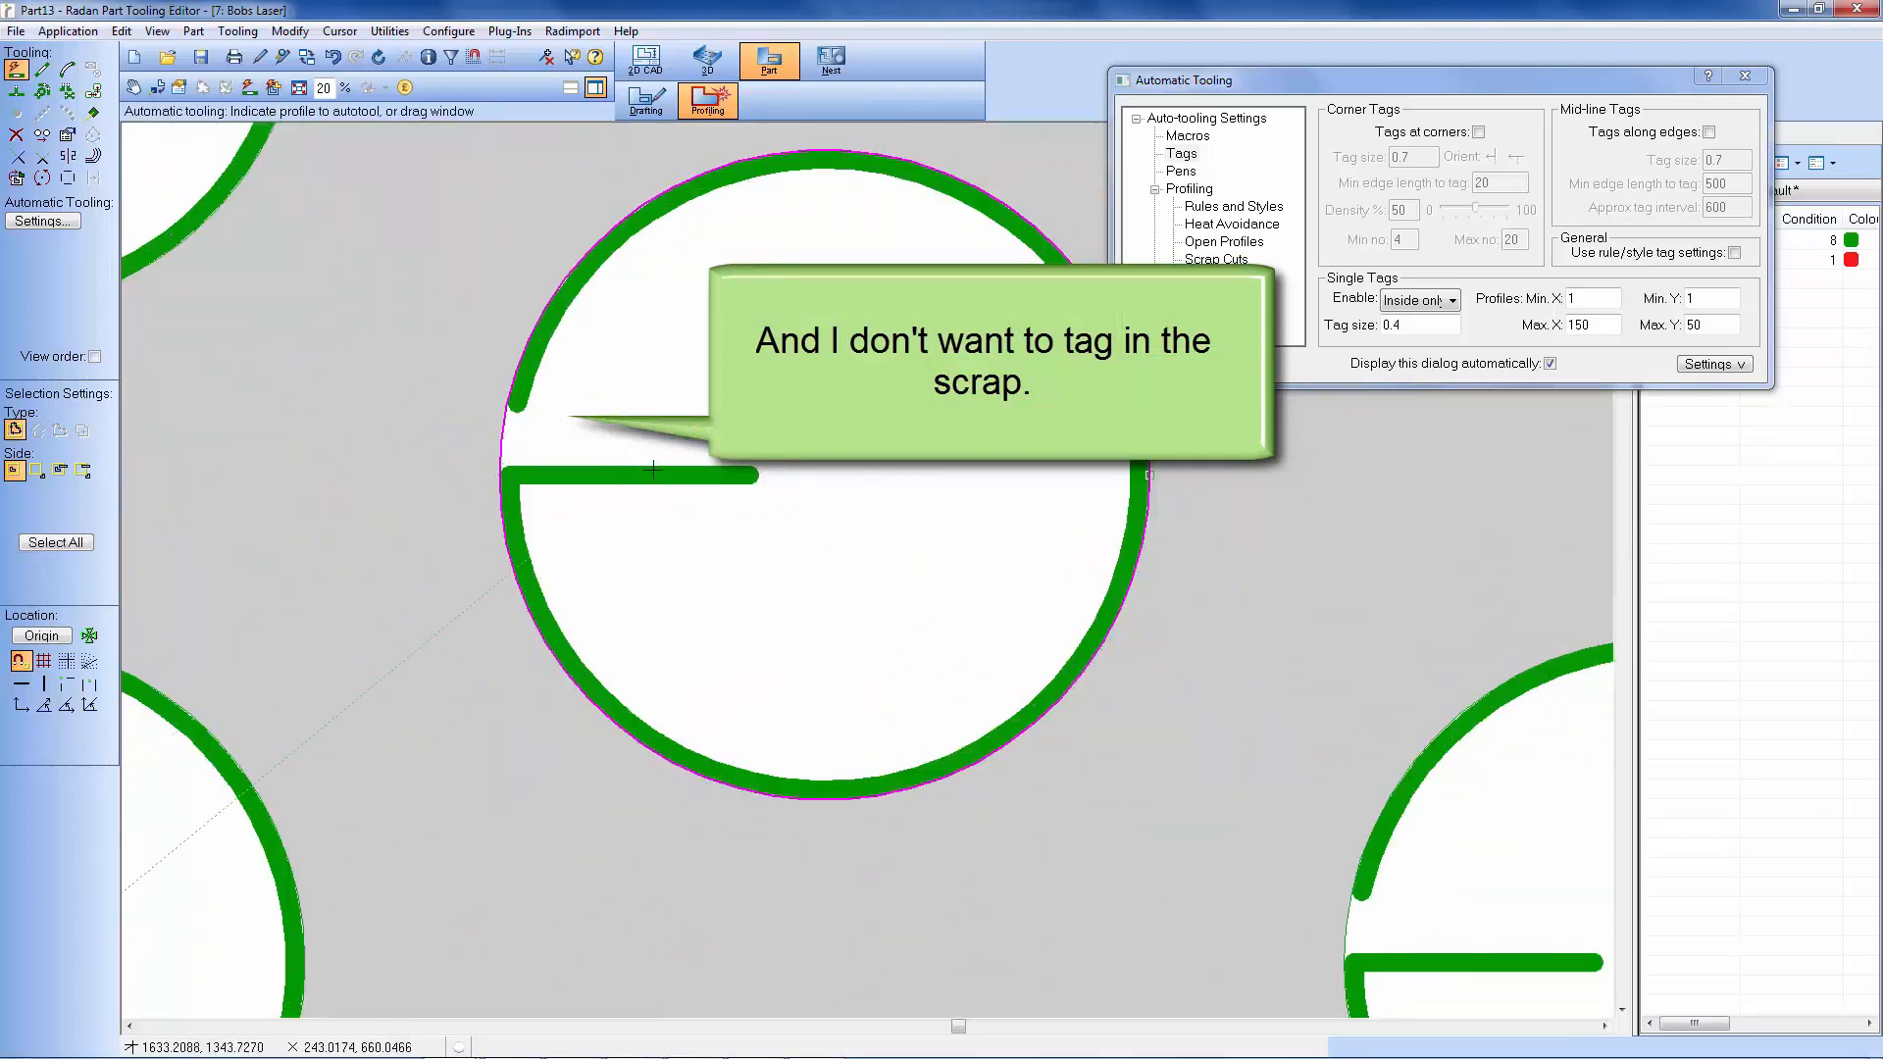
Delete the laser tooling from the whole upper pattern of small round holes.
{"action": "middle_click", "coordinate": [734, 486]}
{"action": "middle_click_drag", "start_coordinate": [799, 400], "coordinate": [1044, 487]}
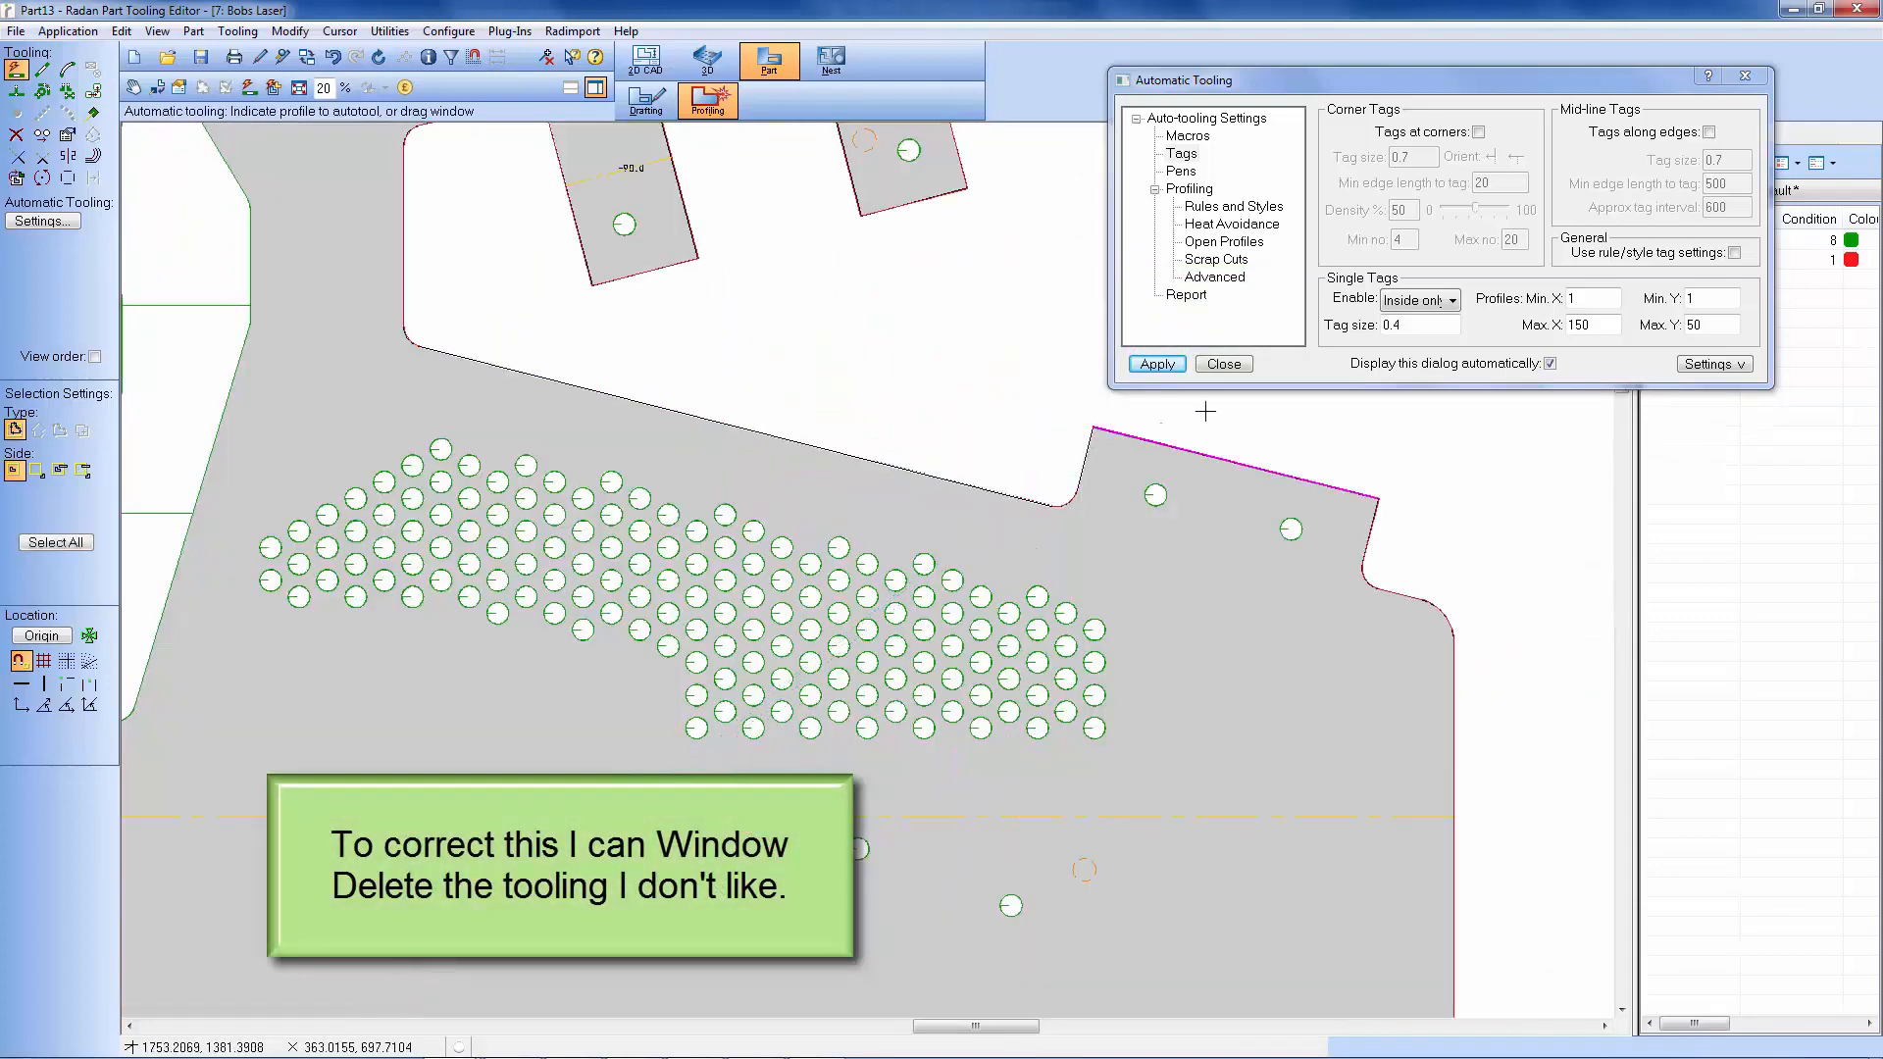
{"action": "left_click", "coordinate": [15, 135]}
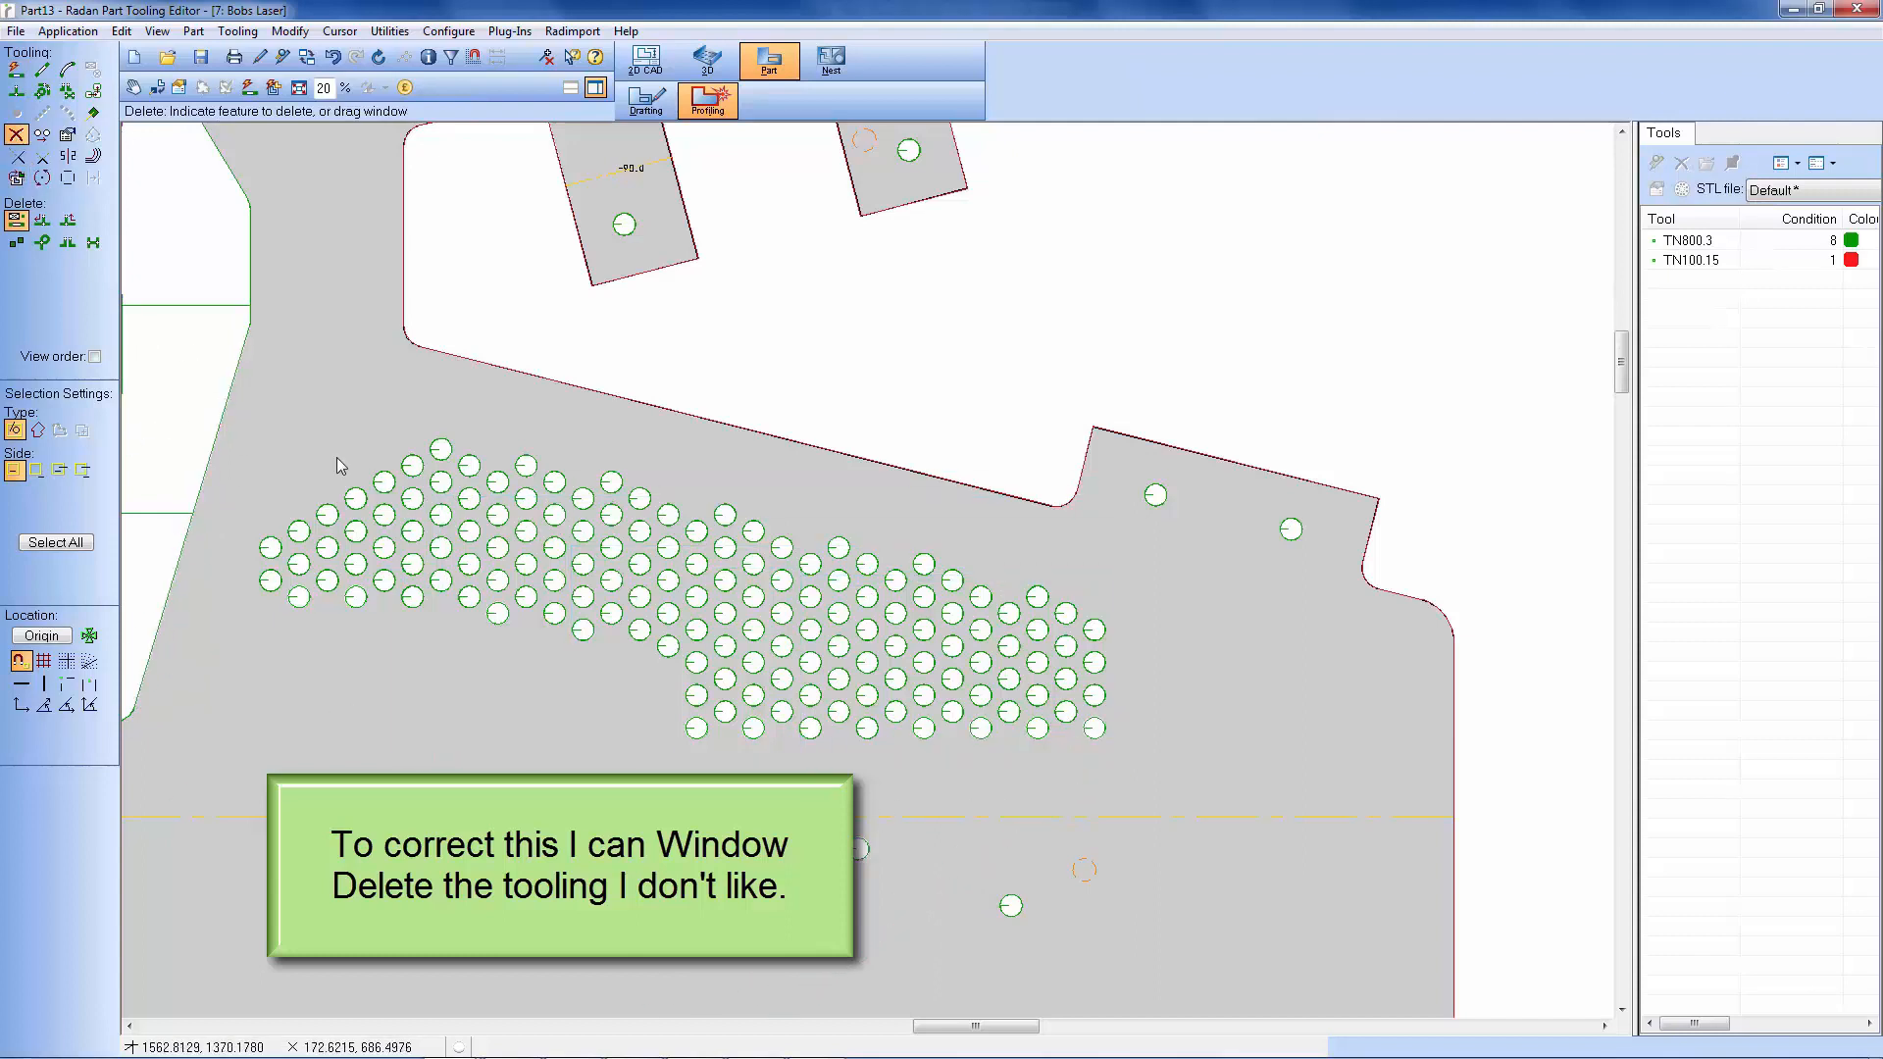
{"action": "left_click_drag", "start_coordinate": [273, 436], "coordinate": [250, 433]}
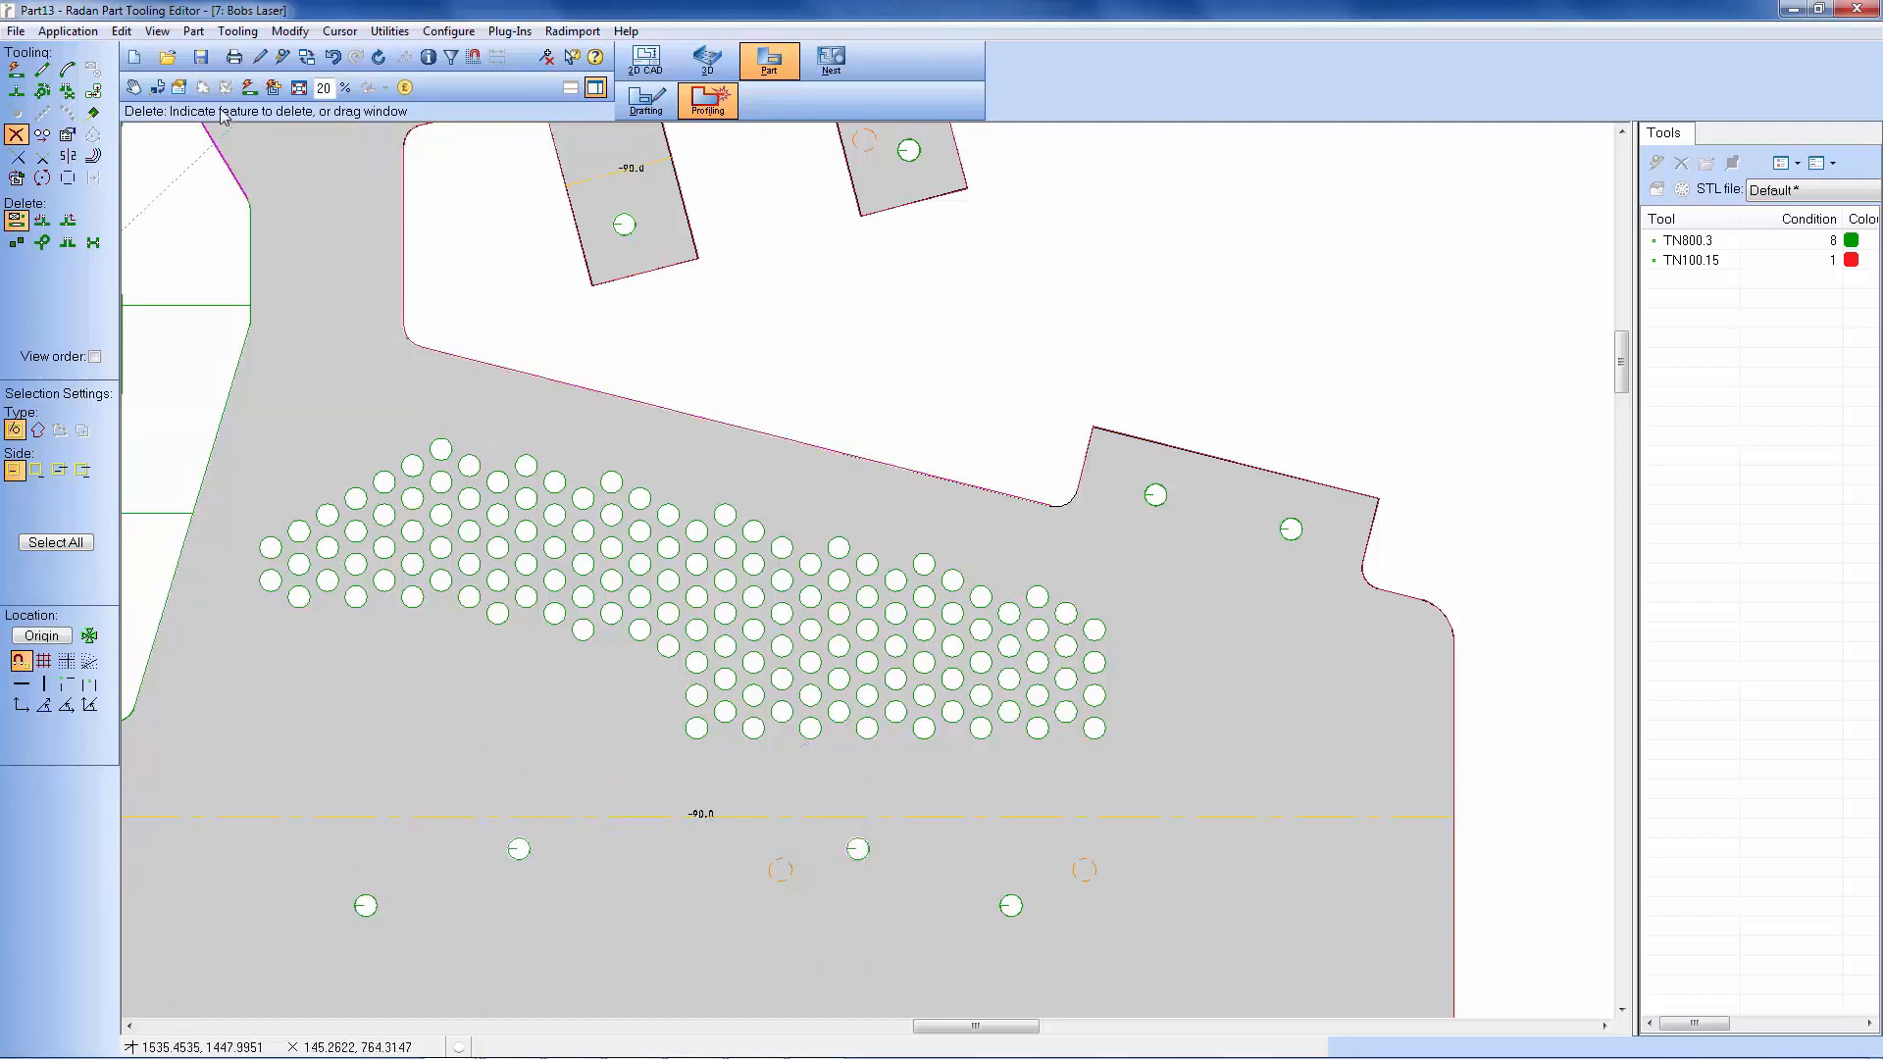
Set single tags to Never and enable smart ordering and lead-ins in the automatic tooling settings.
{"action": "left_click", "coordinate": [249, 89]}
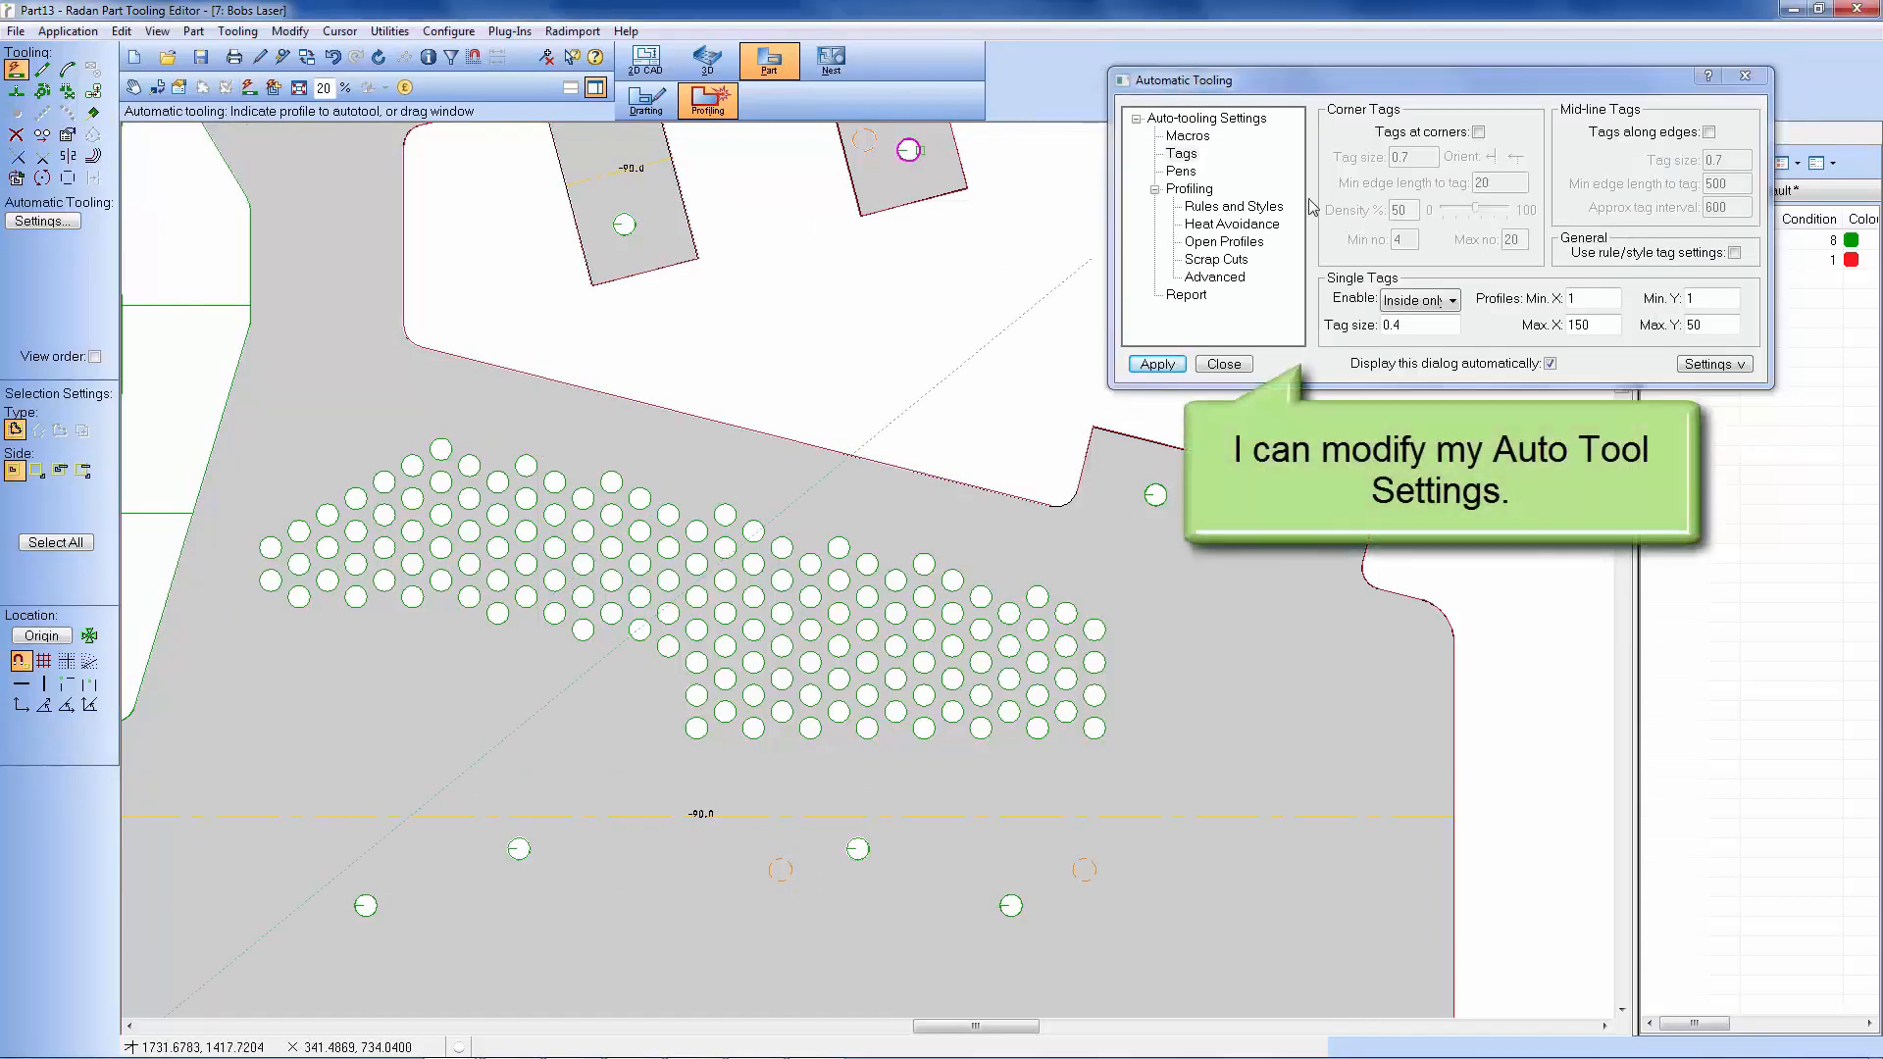
{"action": "left_click", "coordinate": [1182, 155]}
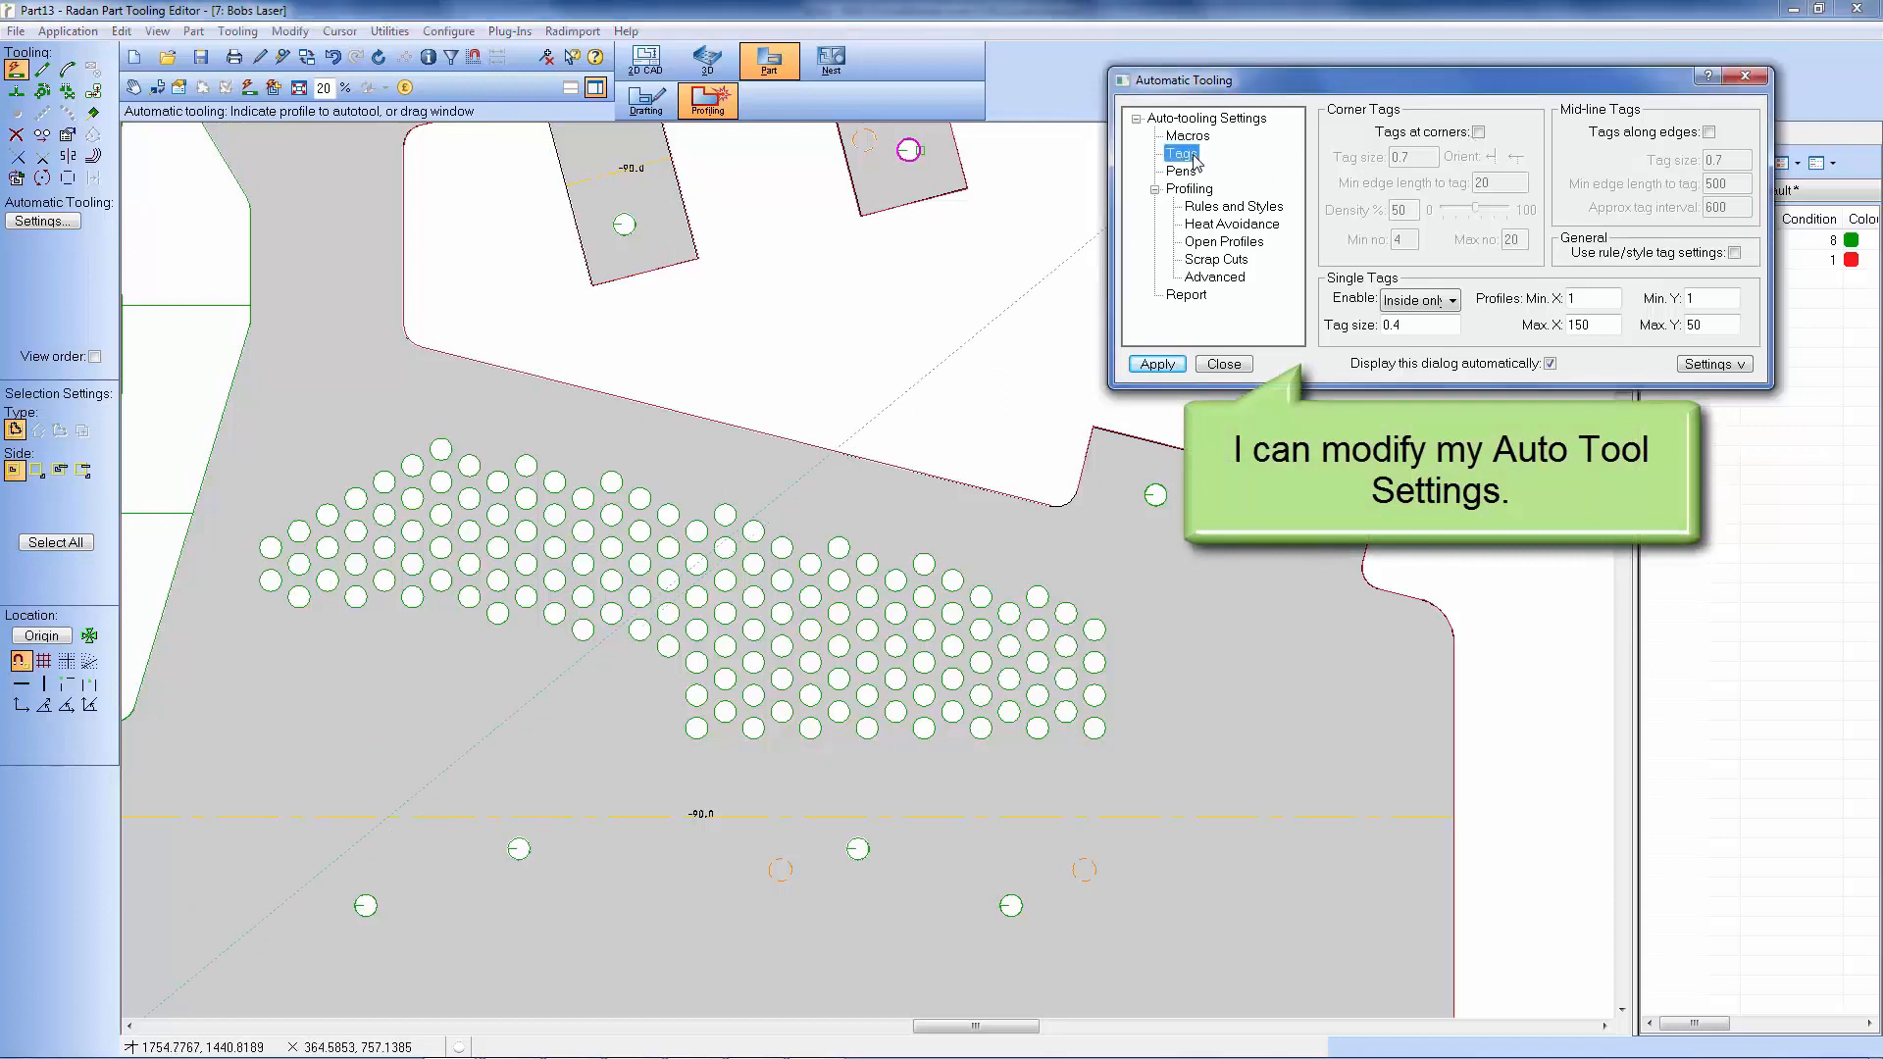
{"action": "left_click", "coordinate": [1453, 301]}
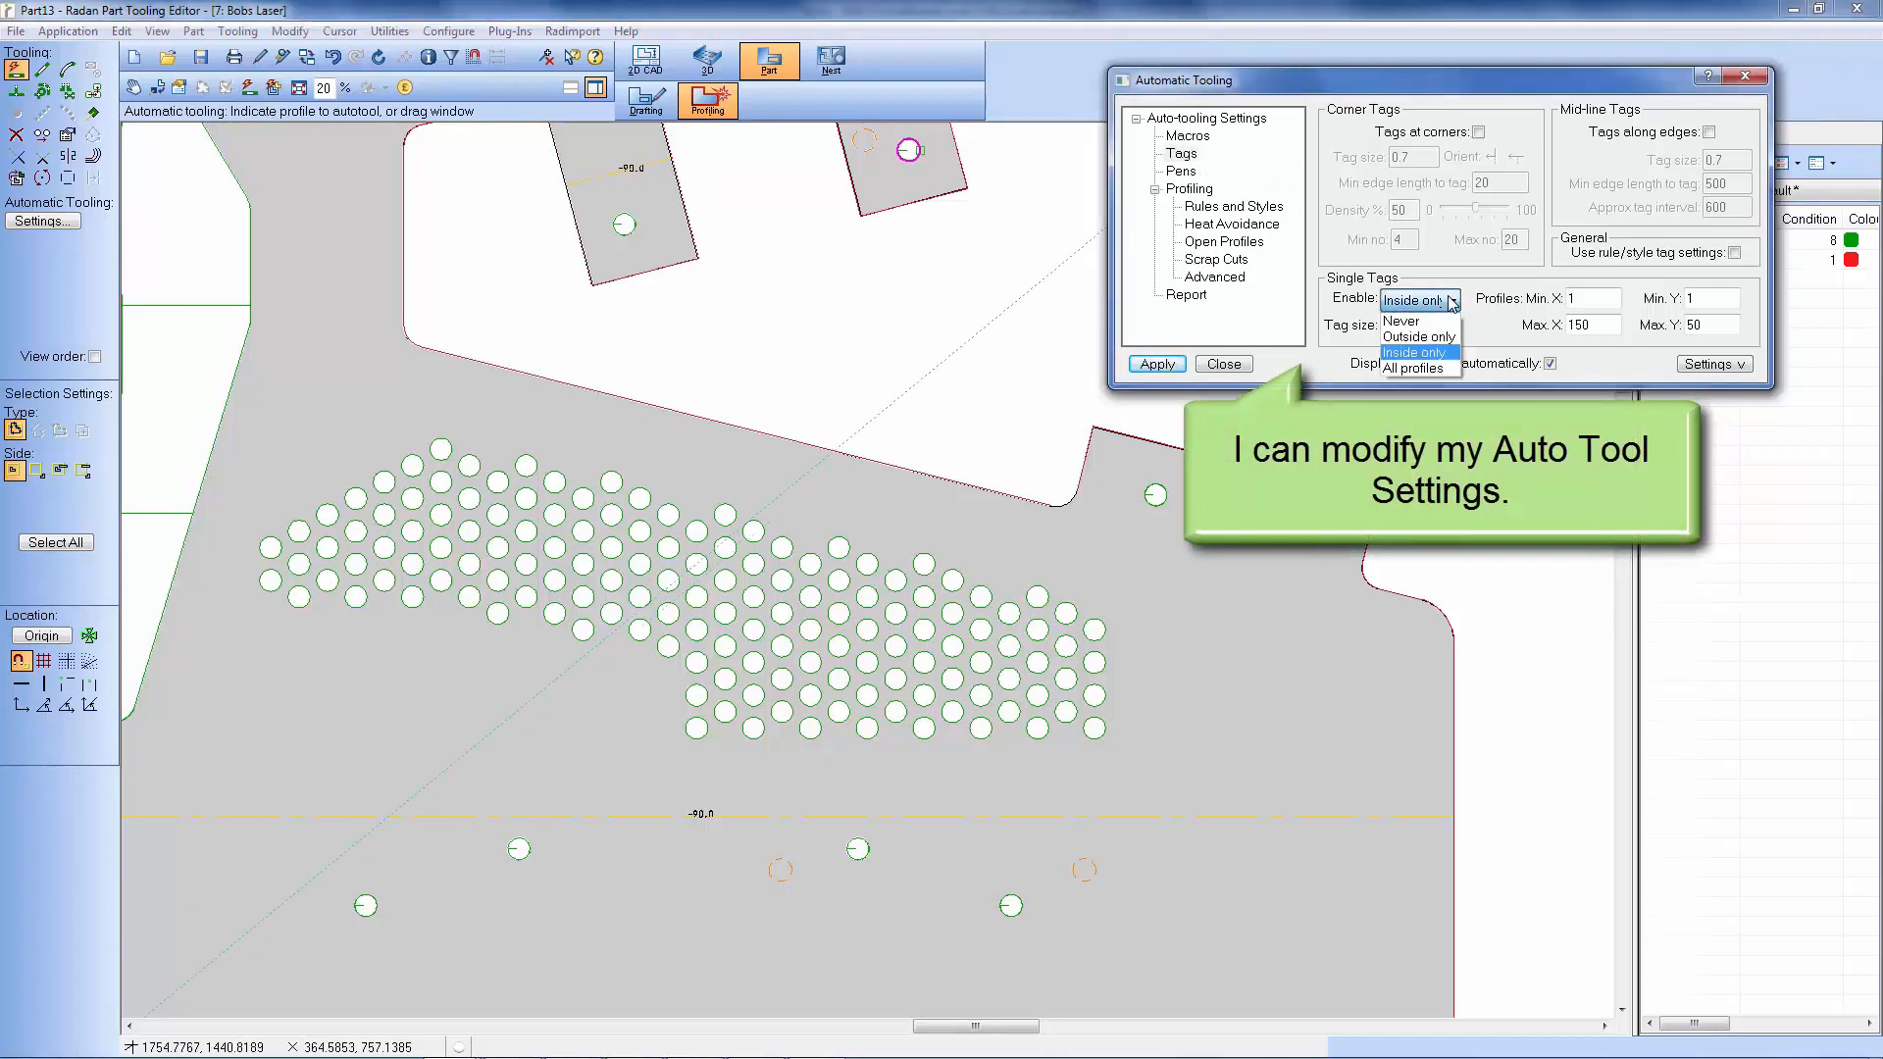
{"action": "left_click", "coordinate": [1412, 321]}
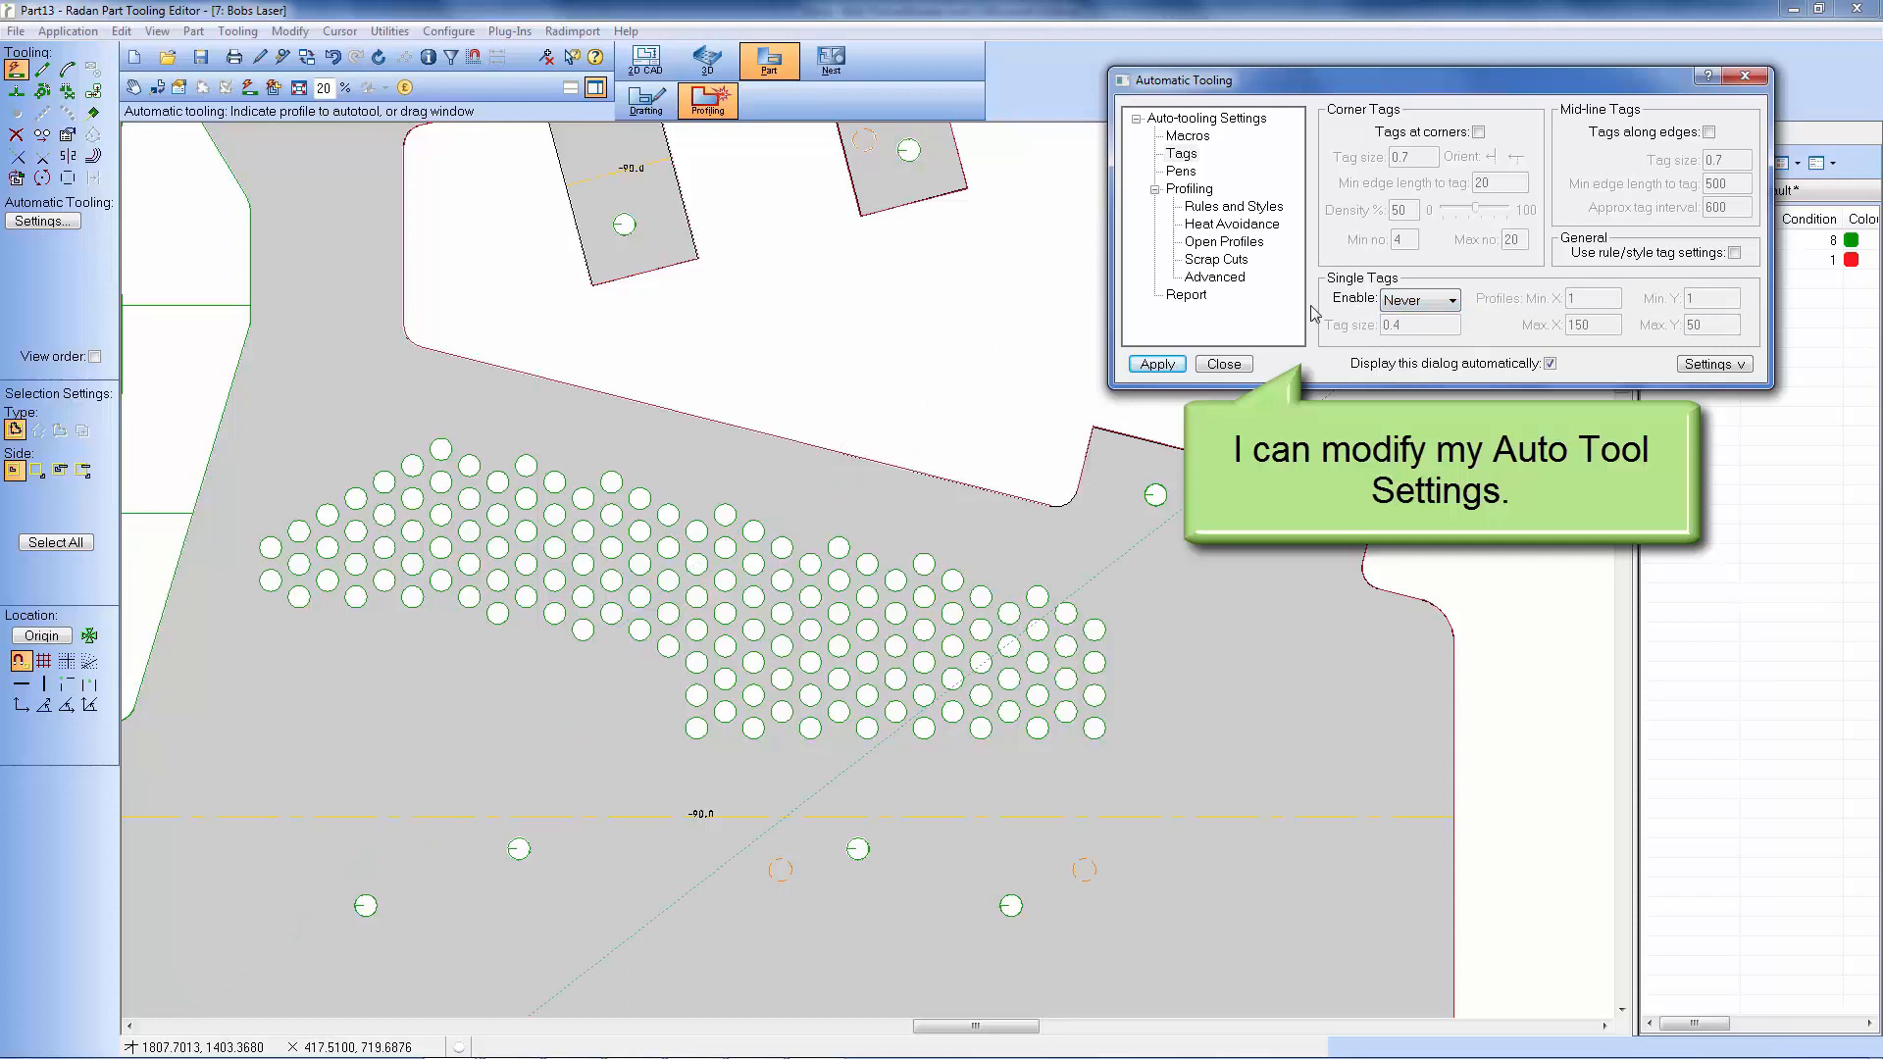
{"action": "left_click", "coordinate": [1216, 278]}
{"action": "left_click", "coordinate": [1516, 128]}
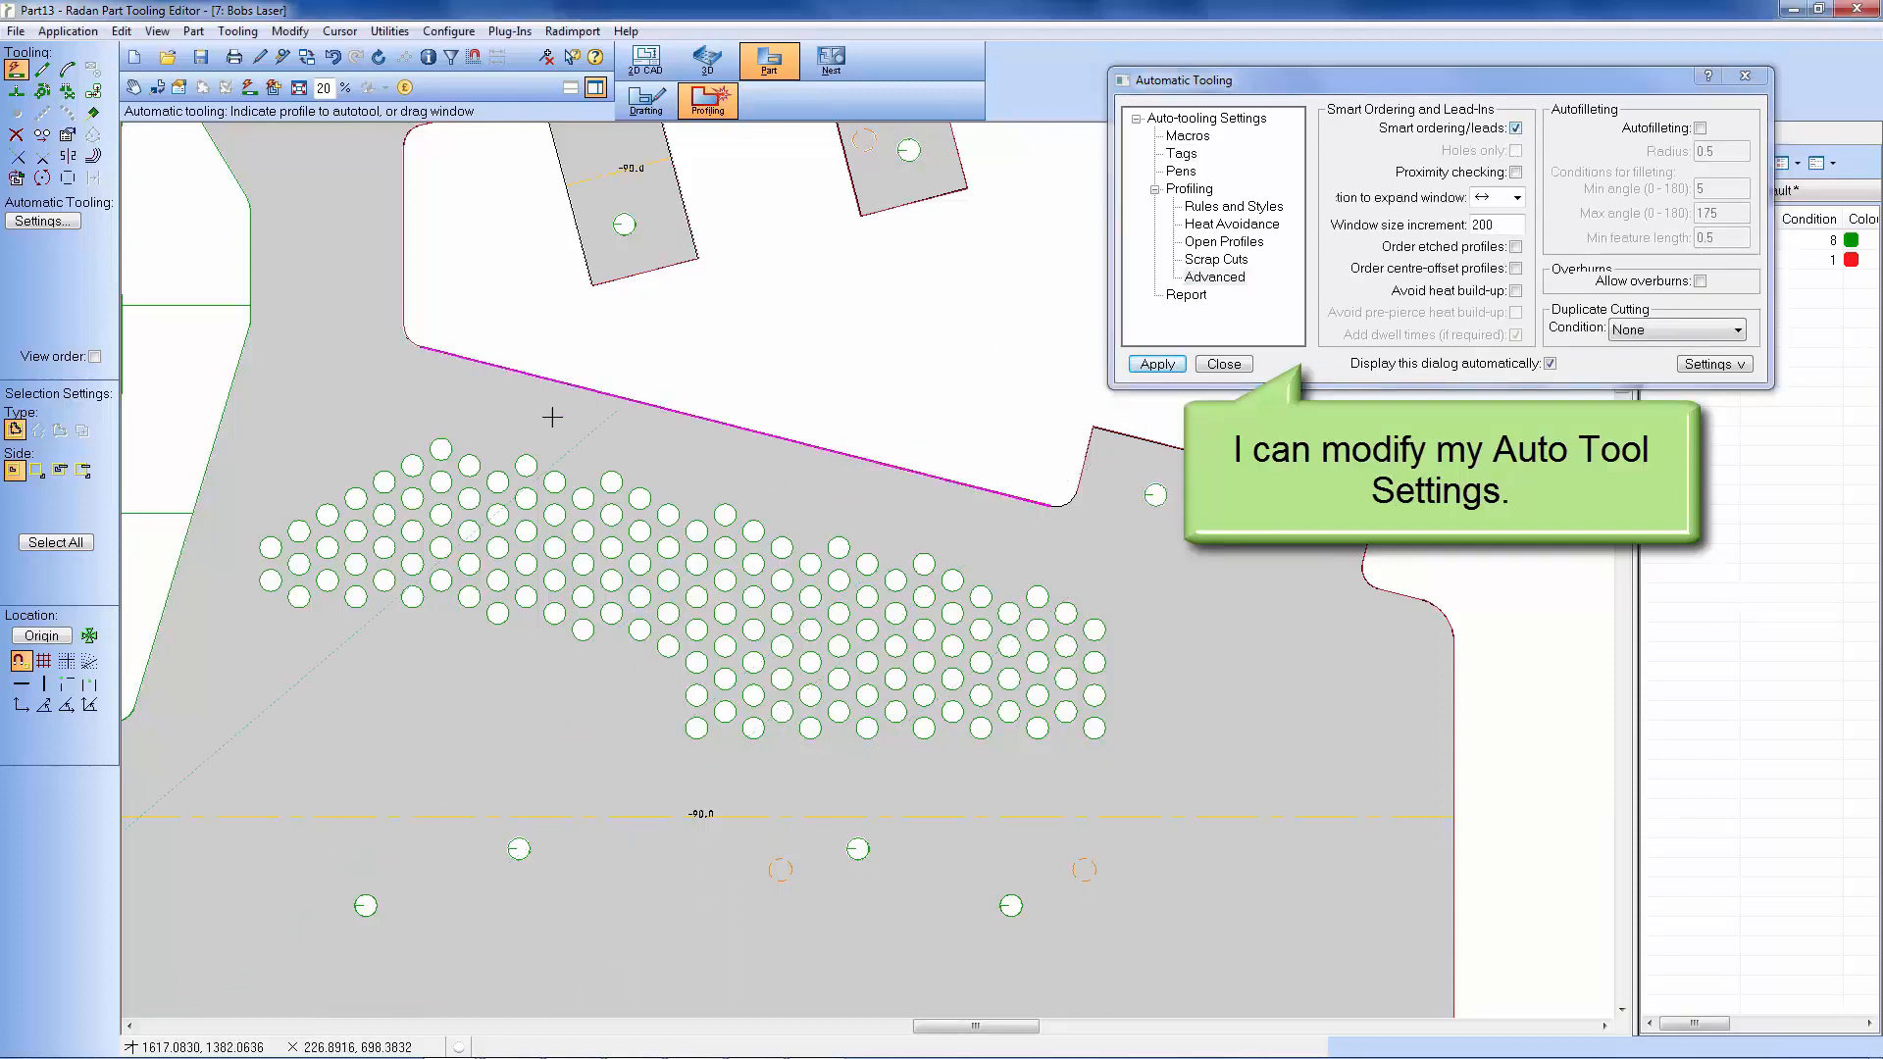
Auto-tool only the upper pattern of small round holes using the modified settings, and check the lead-ins.
{"action": "mouse_move", "coordinate": [242, 425]}
{"action": "left_mouse_down"}
{"action": "mouse_move", "coordinate": [421, 554]}
{"action": "mouse_move", "coordinate": [510, 541]}
{"action": "mouse_move", "coordinate": [689, 655]}
{"action": "mouse_move", "coordinate": [1110, 780]}
{"action": "left_mouse_up"}
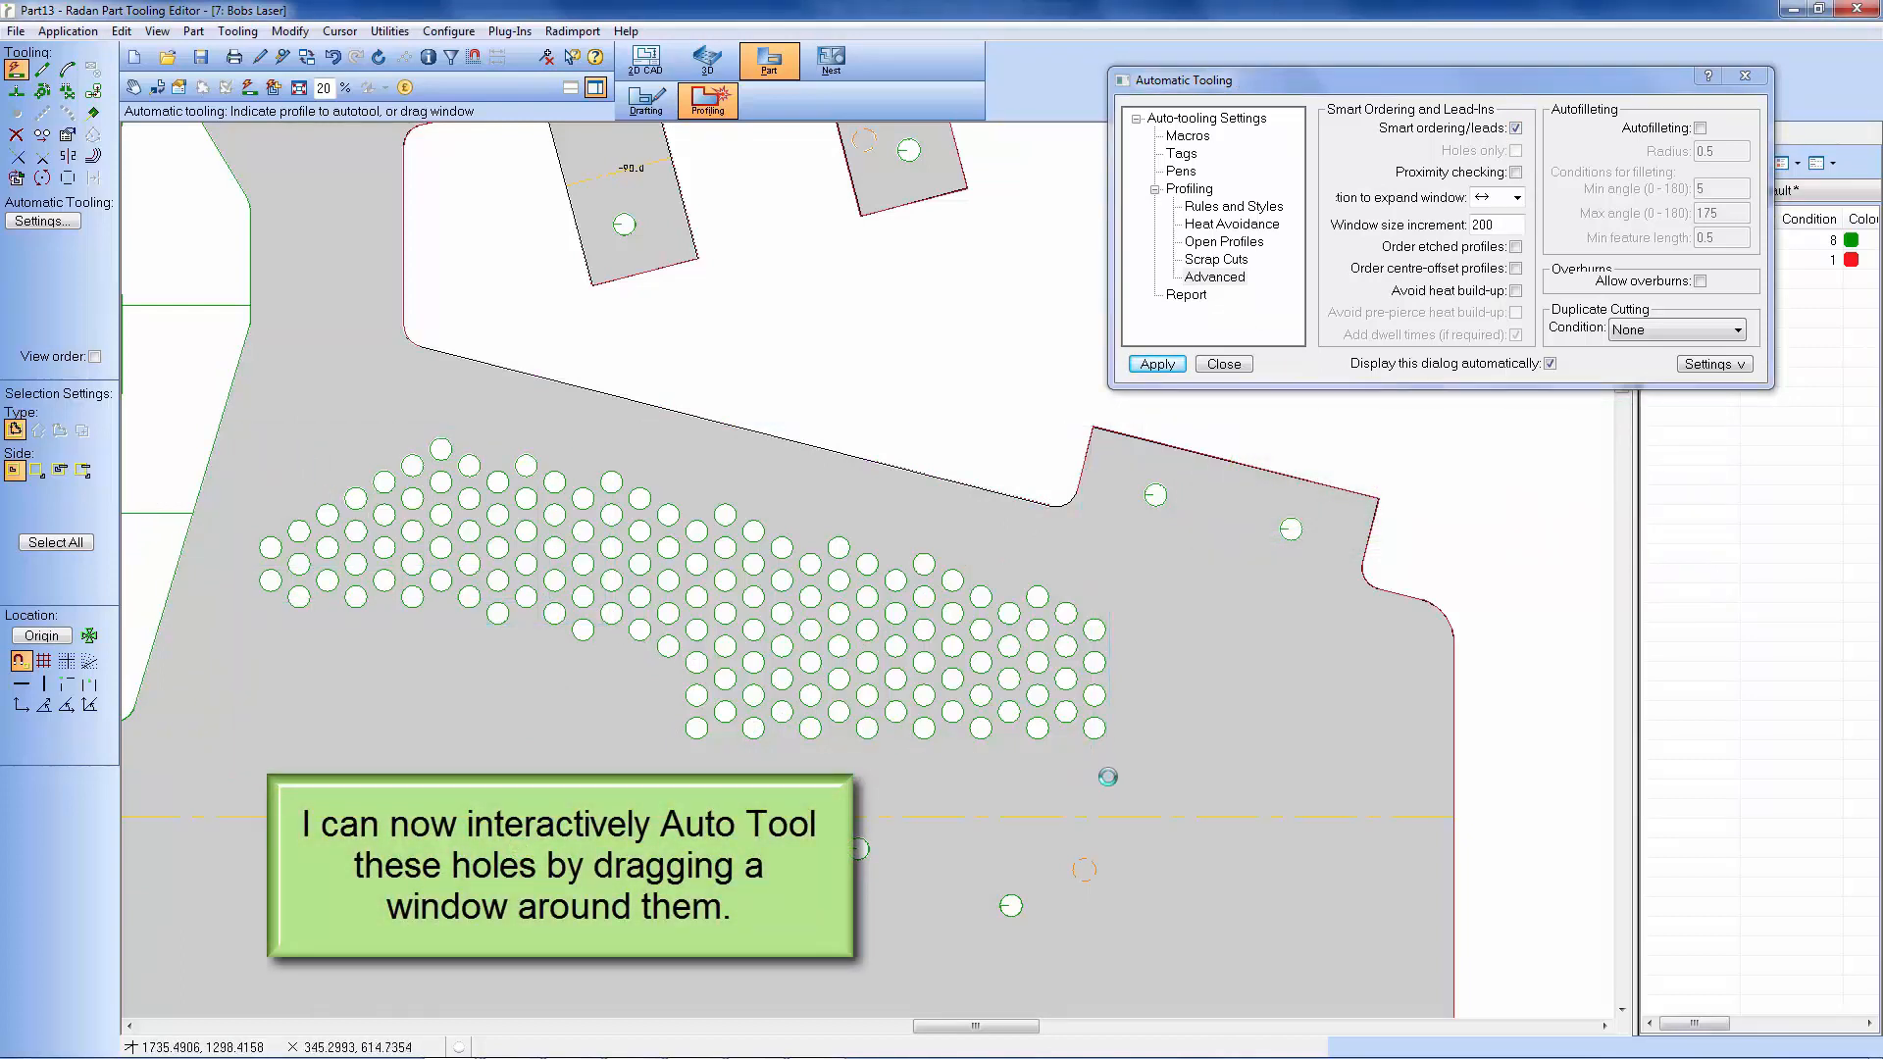
{"action": "scroll", "coordinate": [597, 527], "scroll_direction": "up", "scroll_amount": 4}
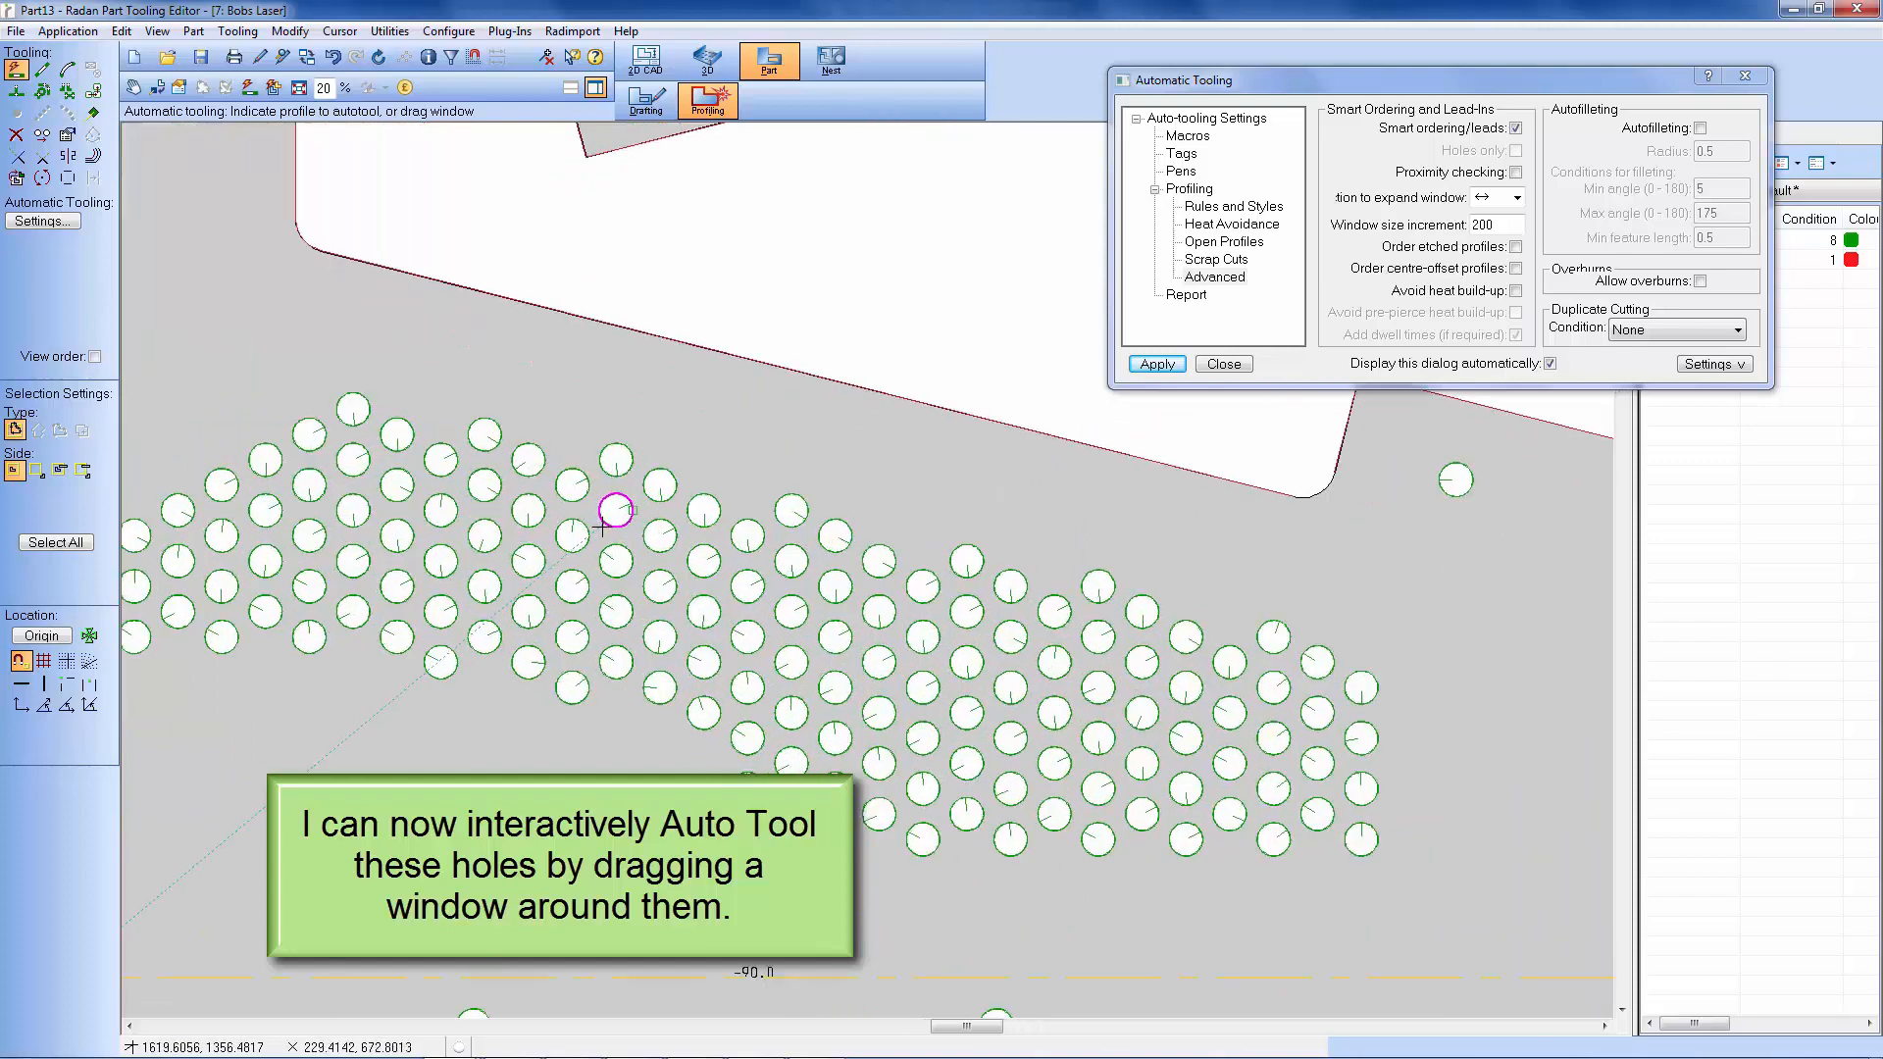
{"action": "scroll", "coordinate": [815, 665], "scroll_direction": "up", "scroll_amount": 1}
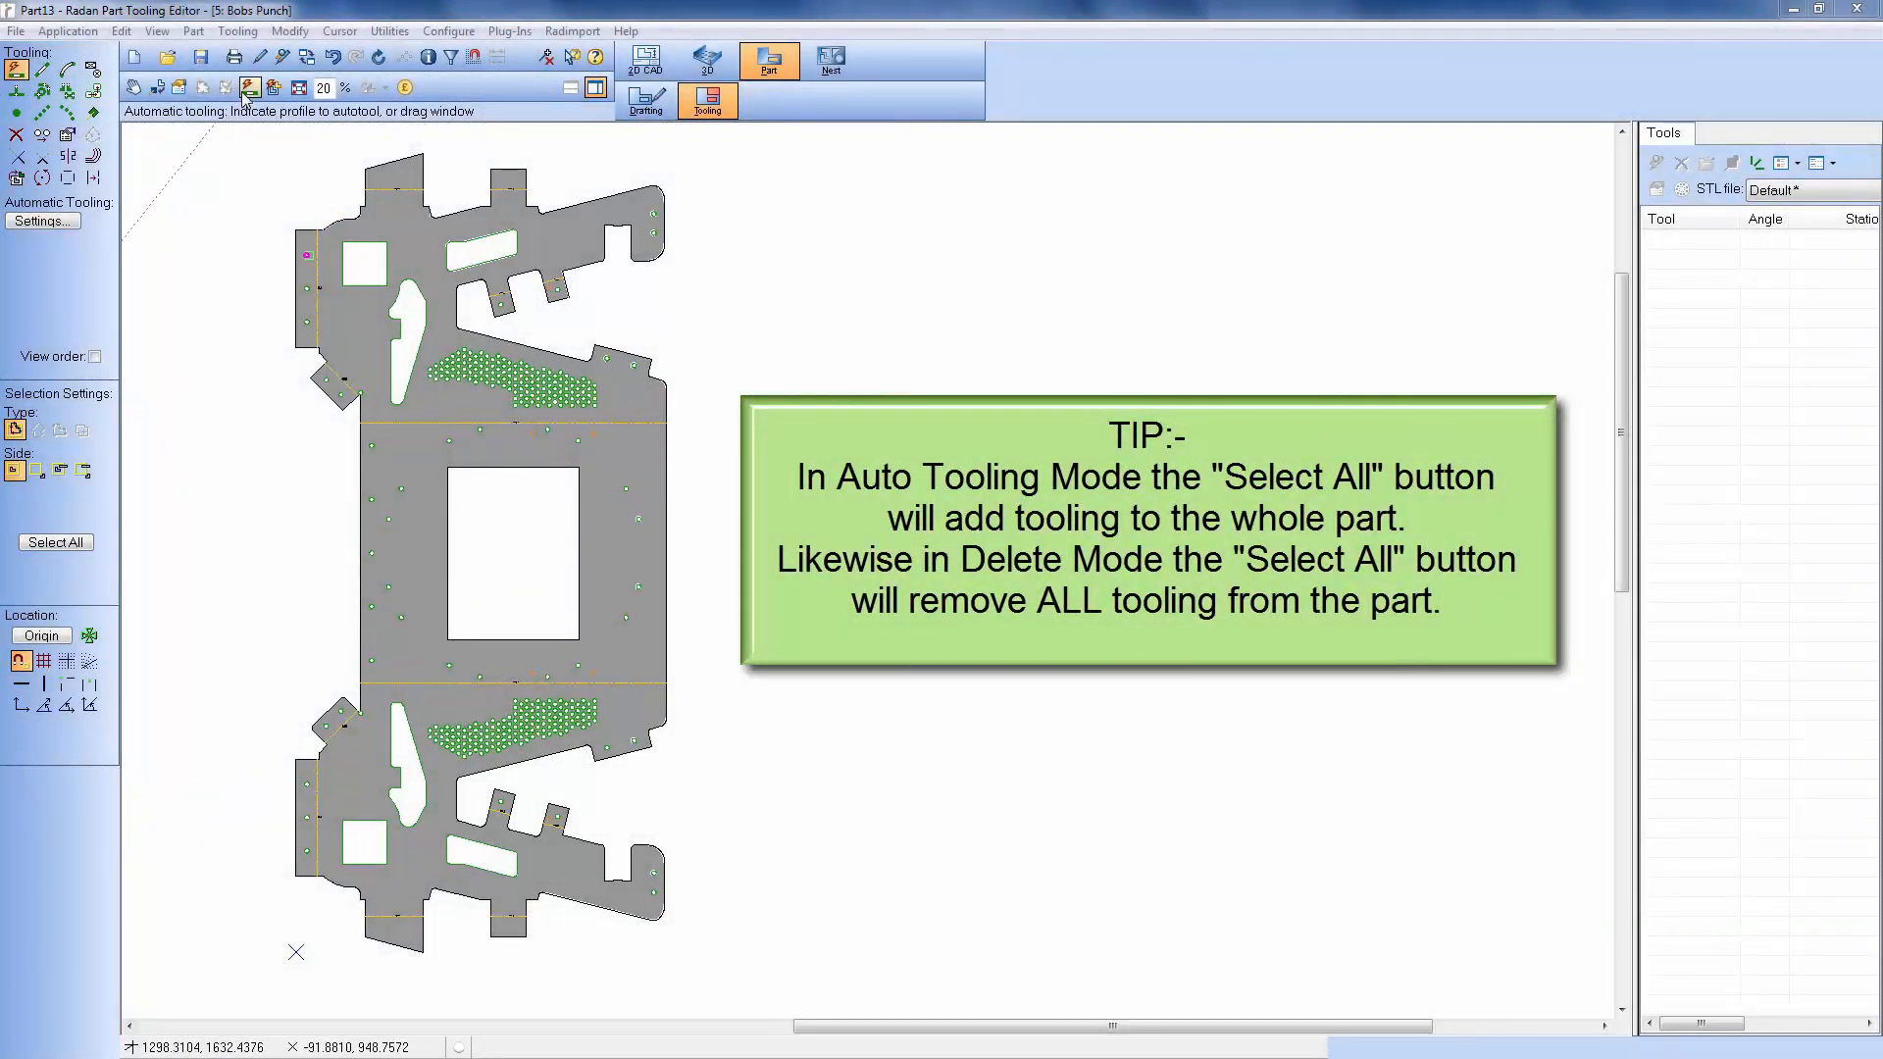
Apply automatic punch tooling to all profiles of the part on the 5 Bobs Punch machine.
{"action": "left_click", "coordinate": [249, 88]}
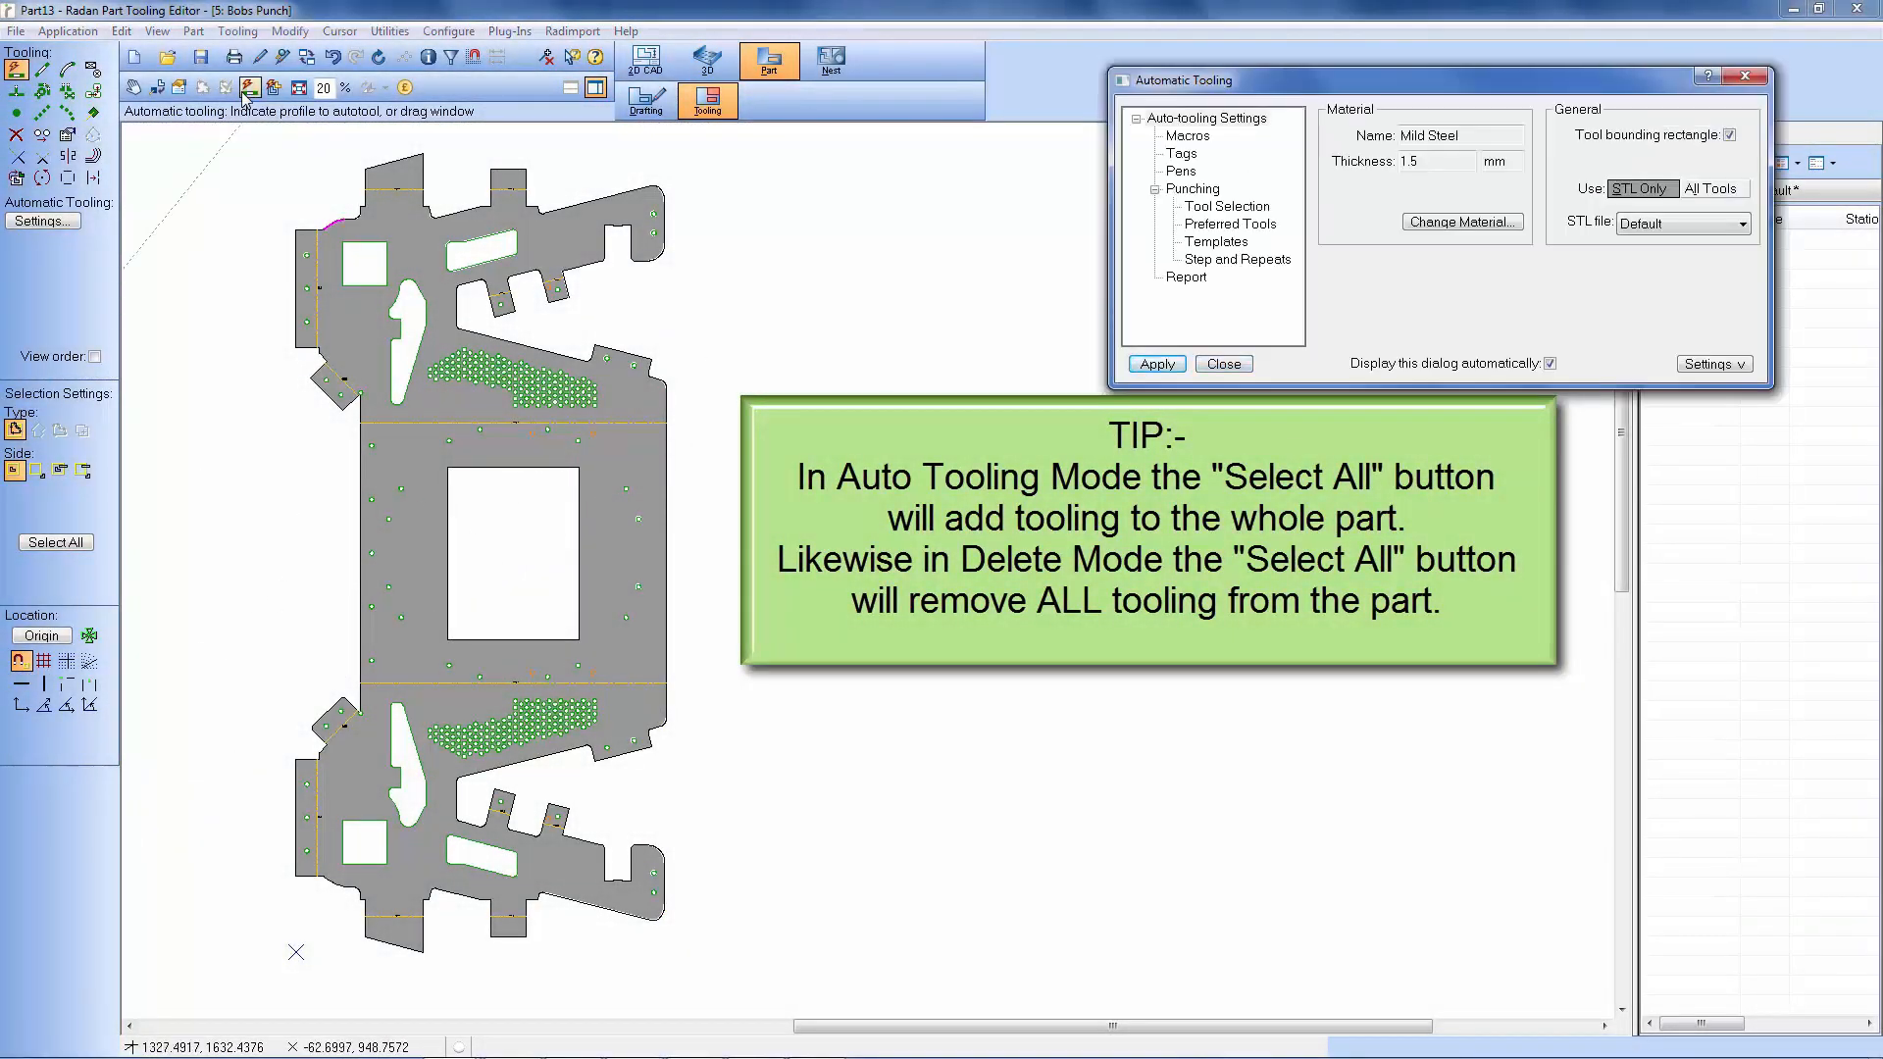
{"action": "left_click", "coordinate": [83, 547]}
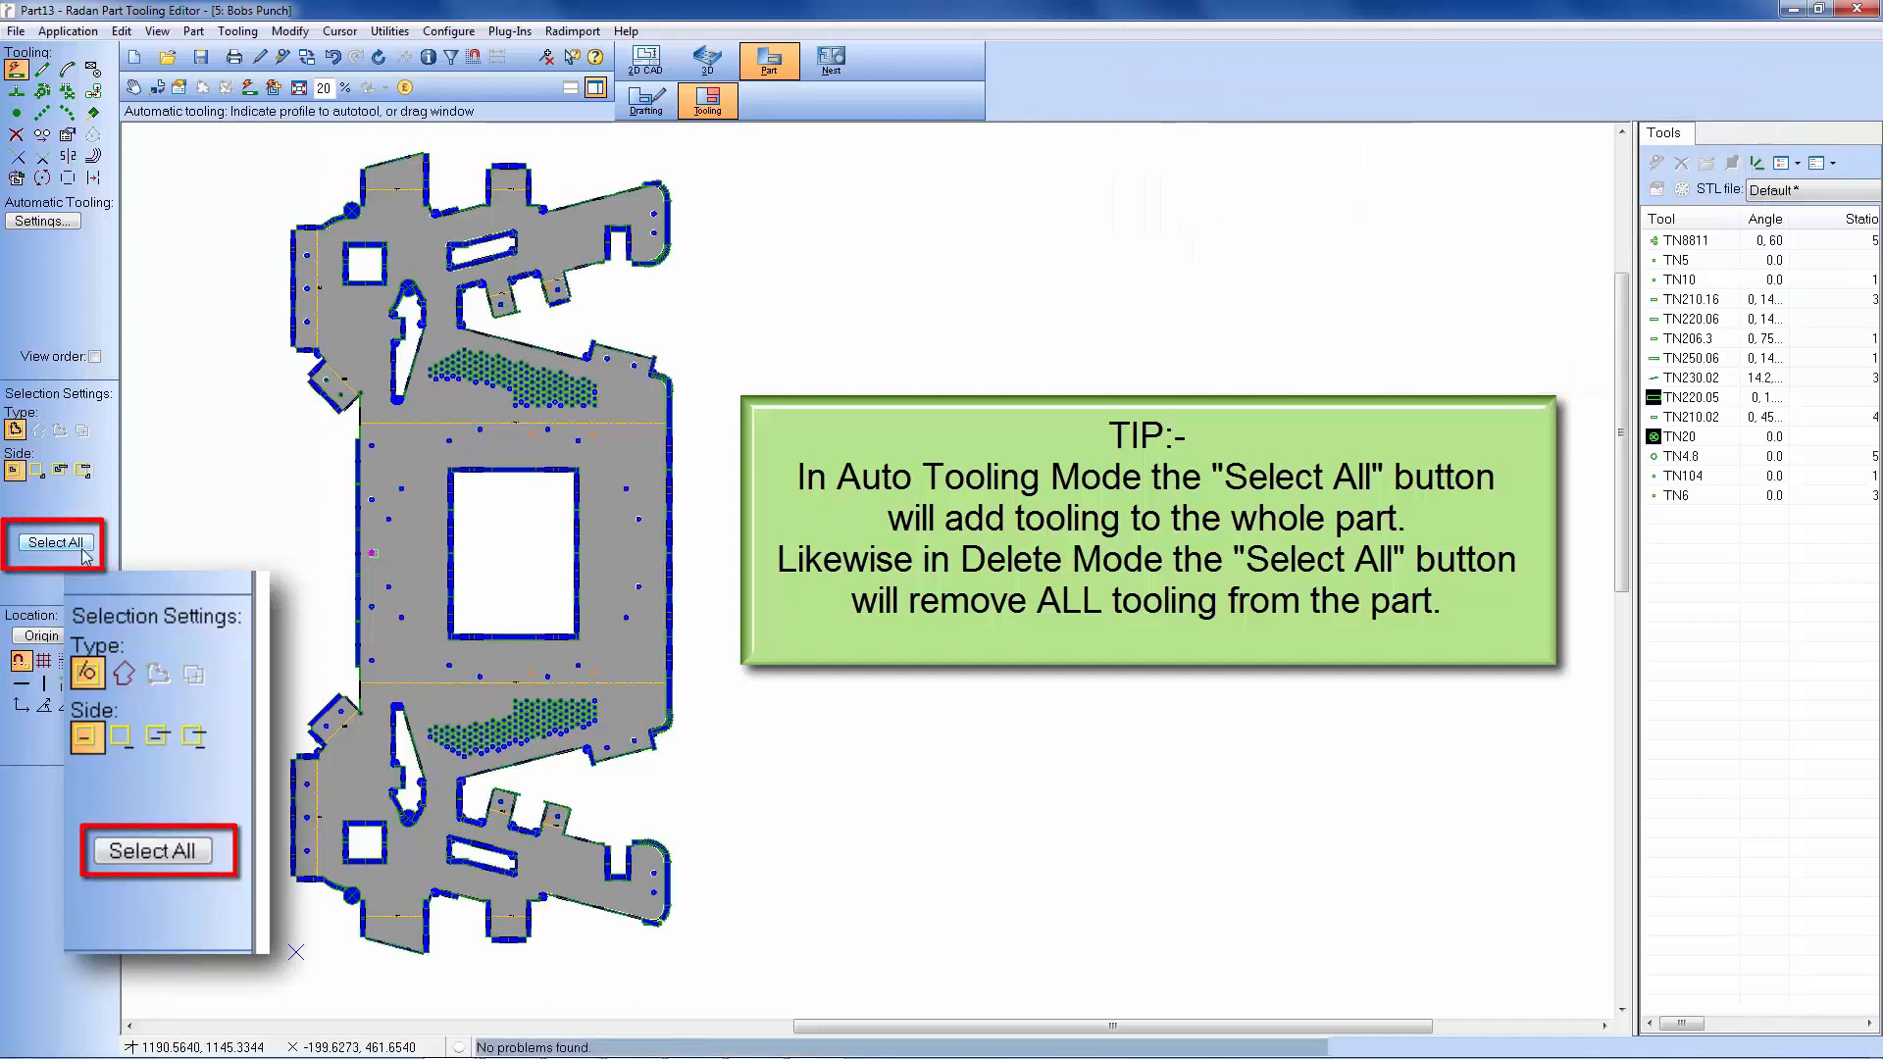
{"action": "middle_click_drag", "start_coordinate": [155, 483], "coordinate": [210, 424]}
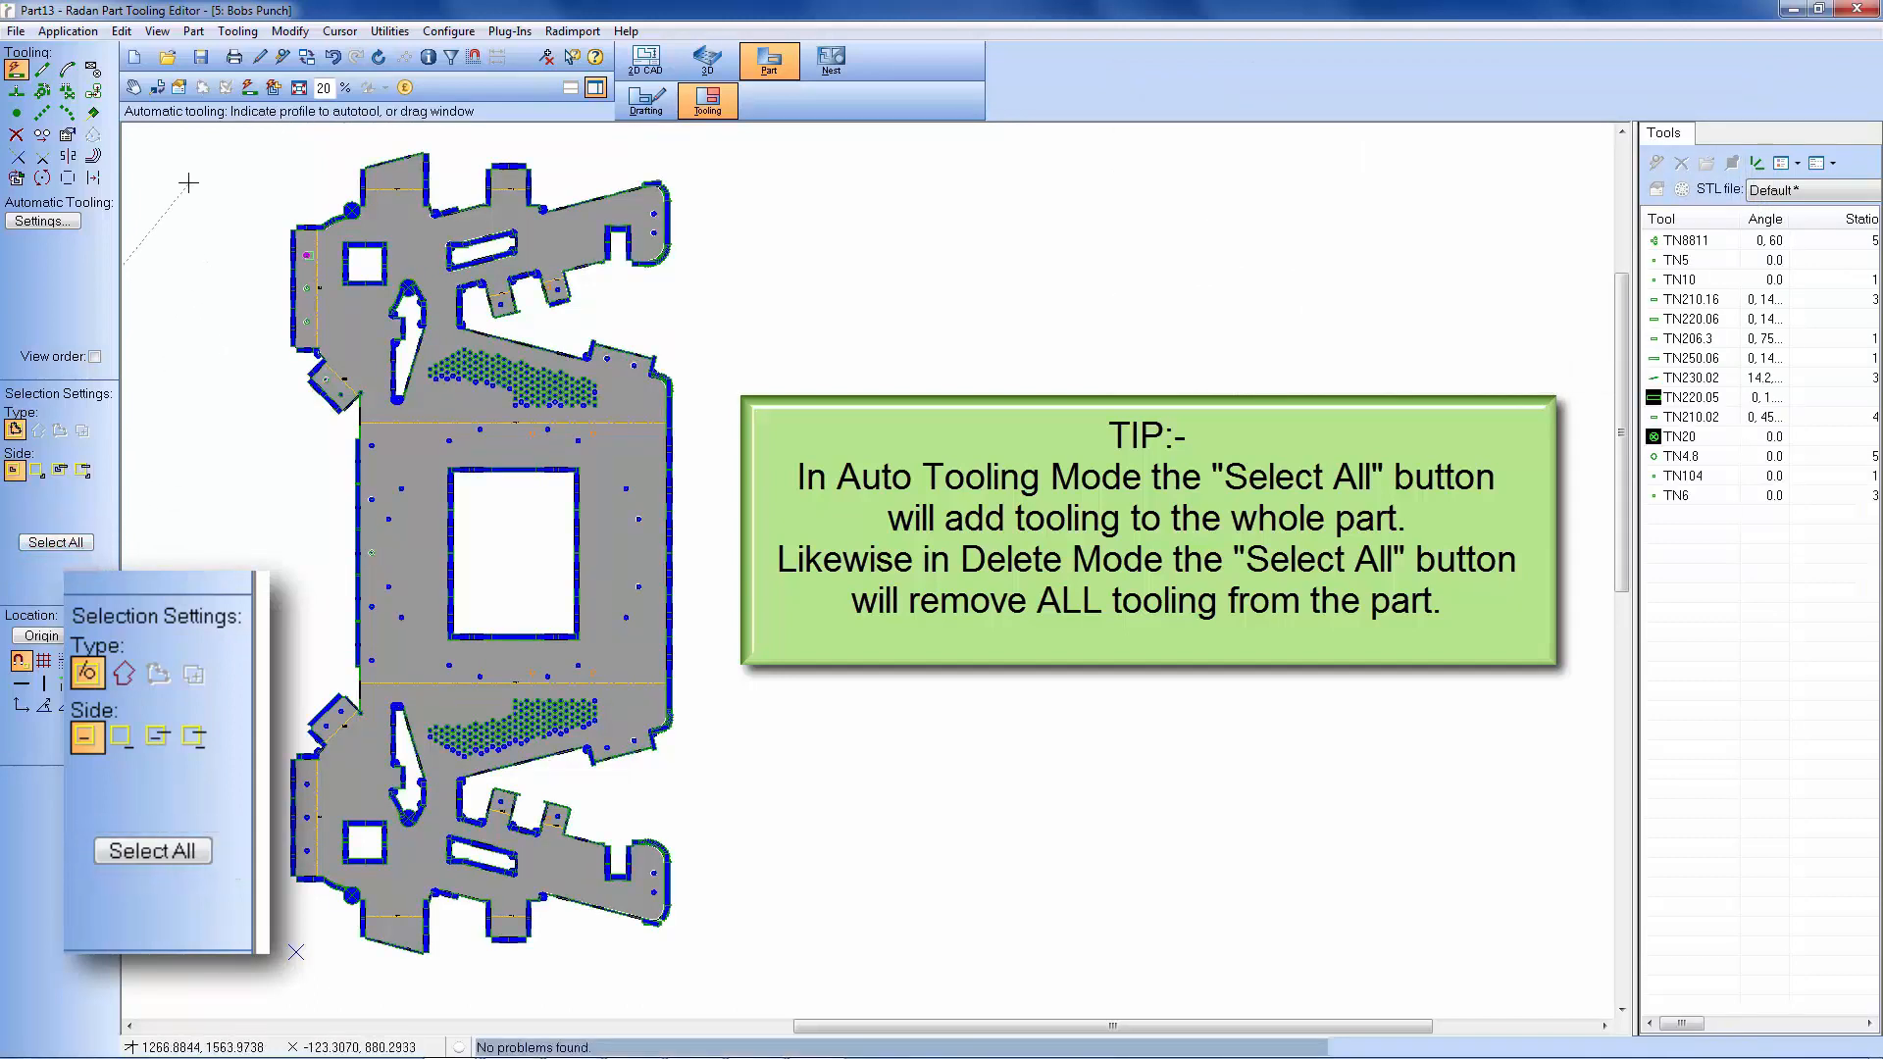
Delete all the punch tooling from the part at once.
{"action": "left_click", "coordinate": [17, 137]}
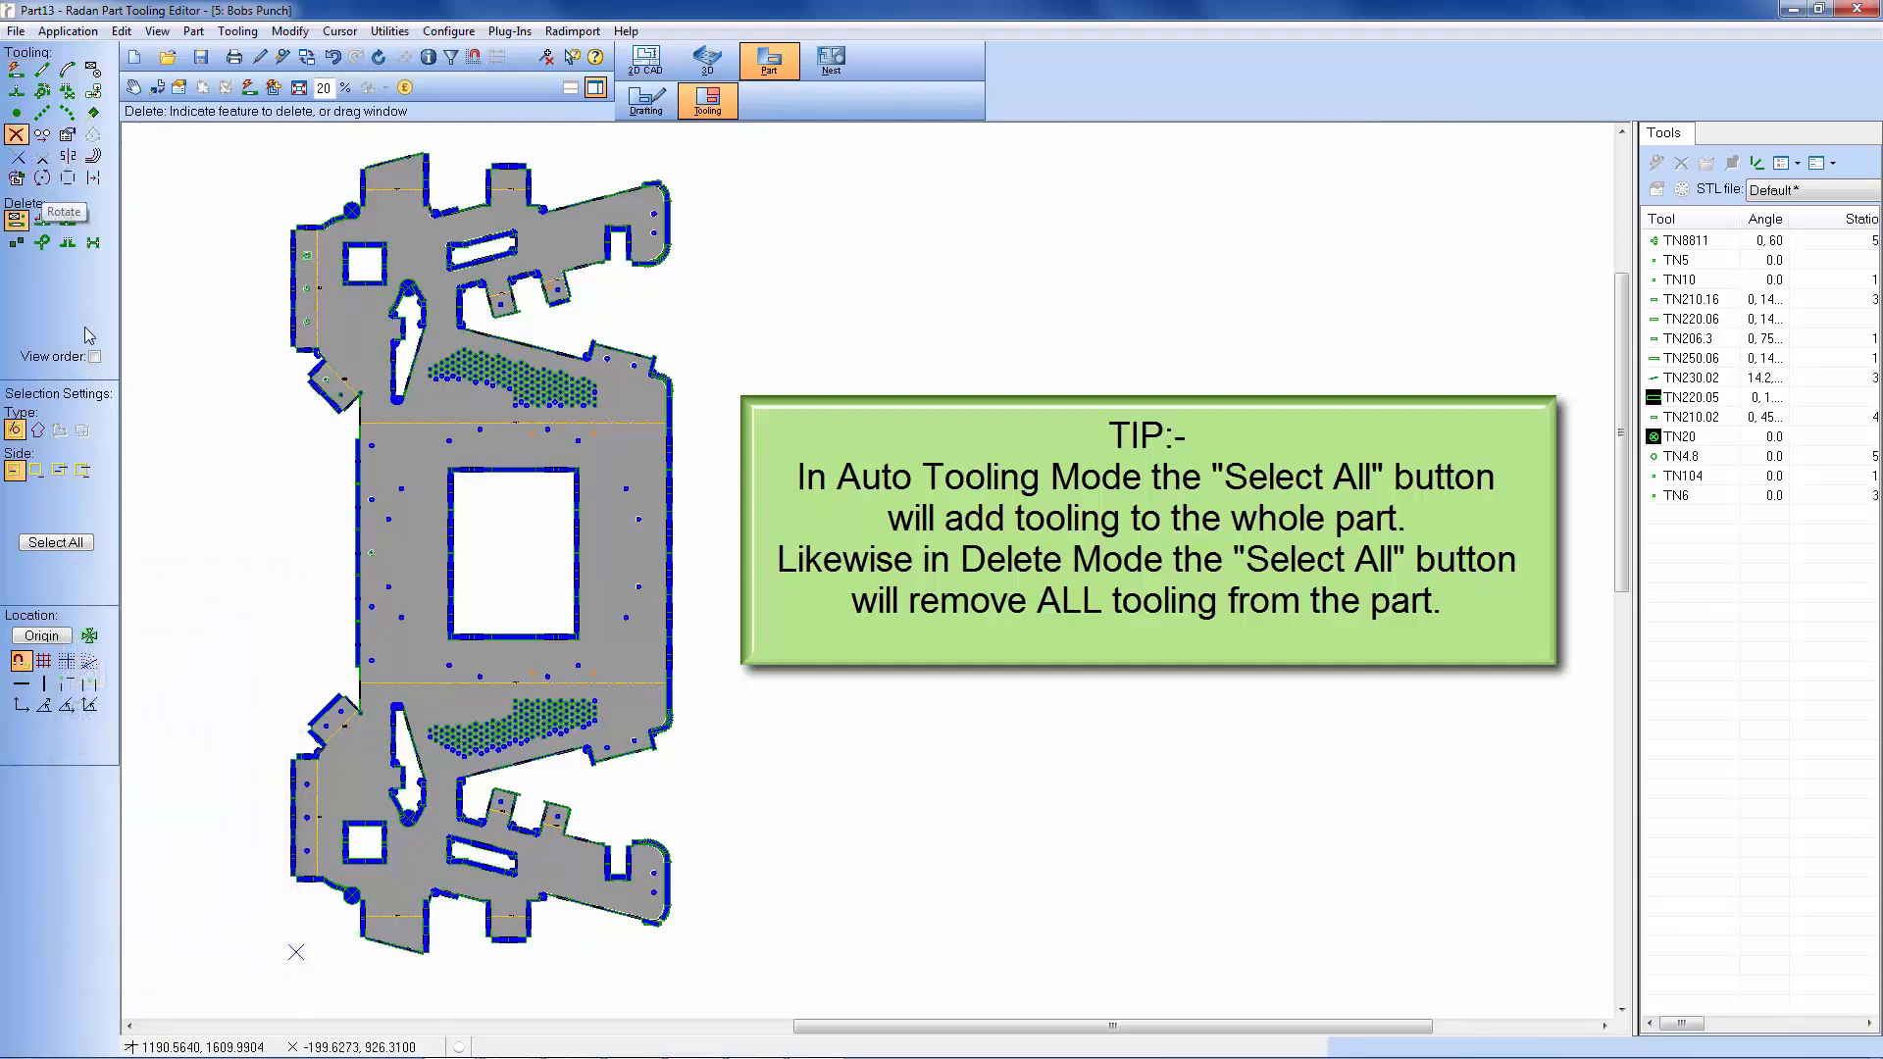
{"action": "left_click", "coordinate": [88, 547]}
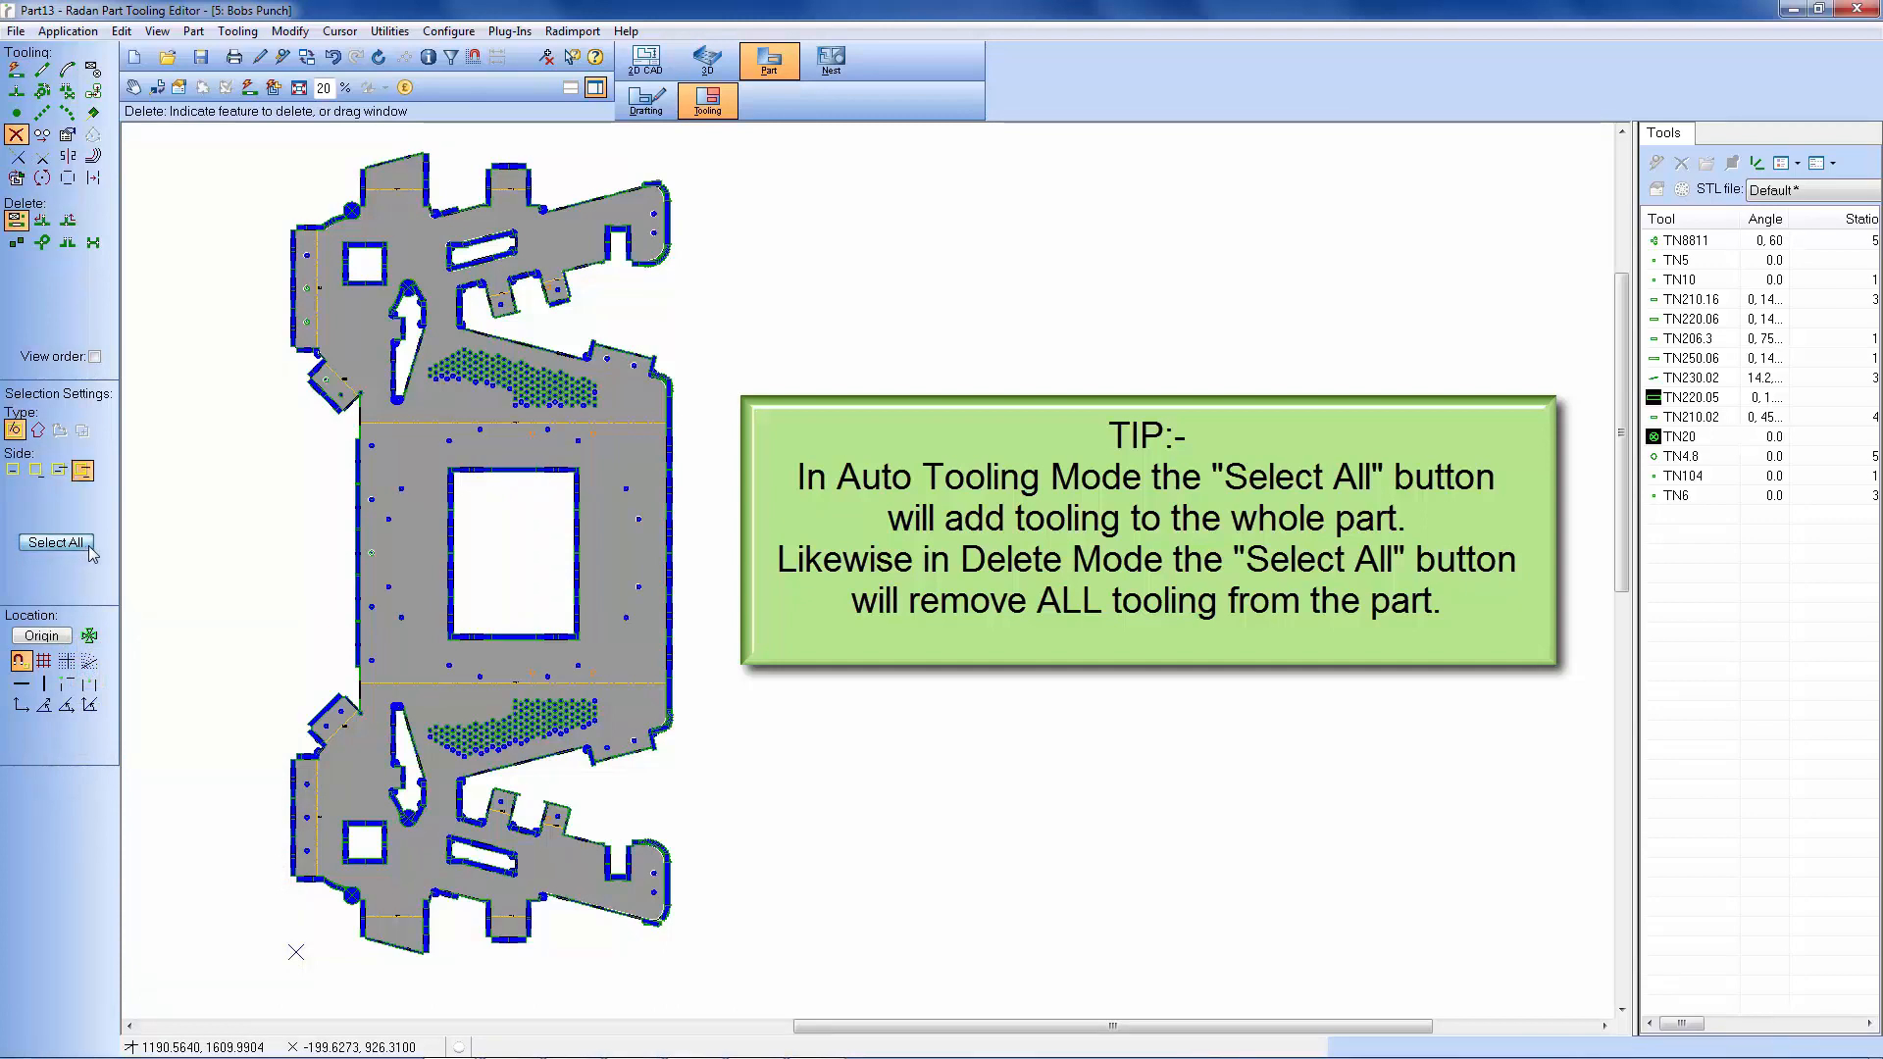
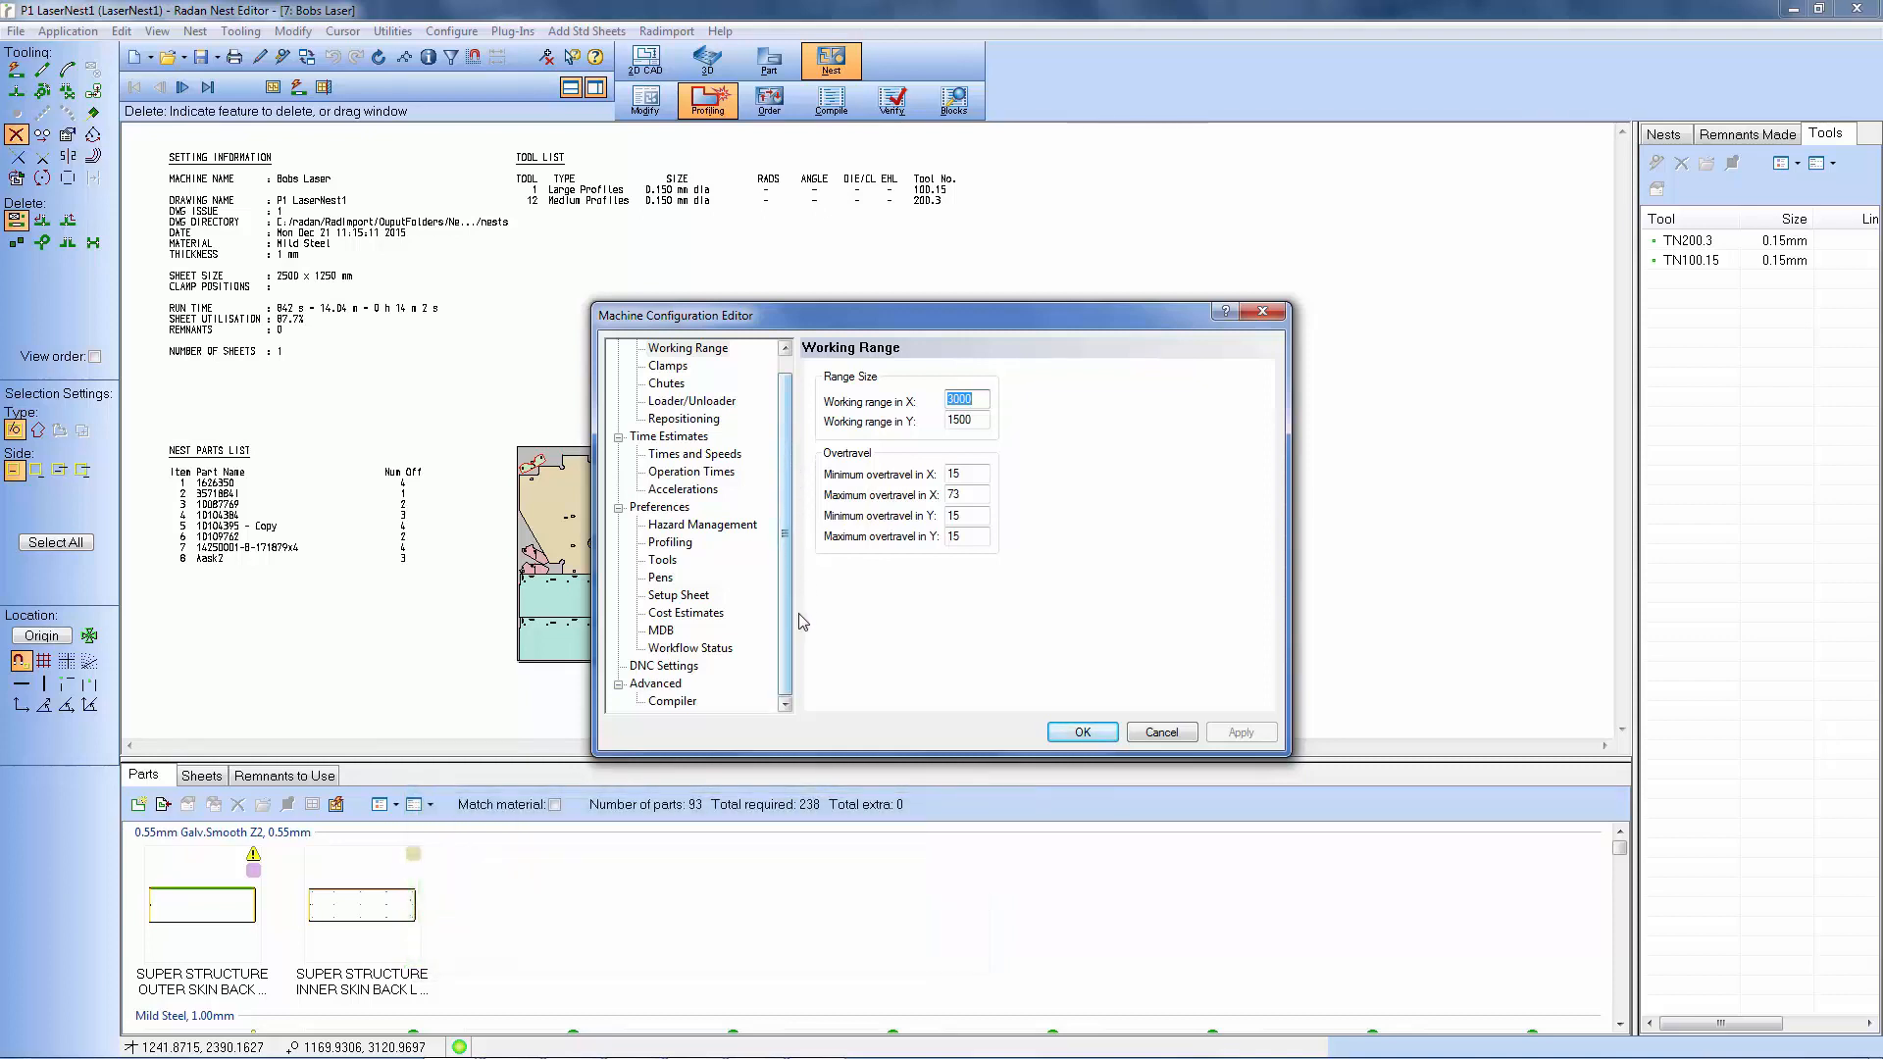
Look up the advanced machine setting u106 in the machine configuration and close the editor without saving.
{"action": "left_click", "coordinate": [655, 684]}
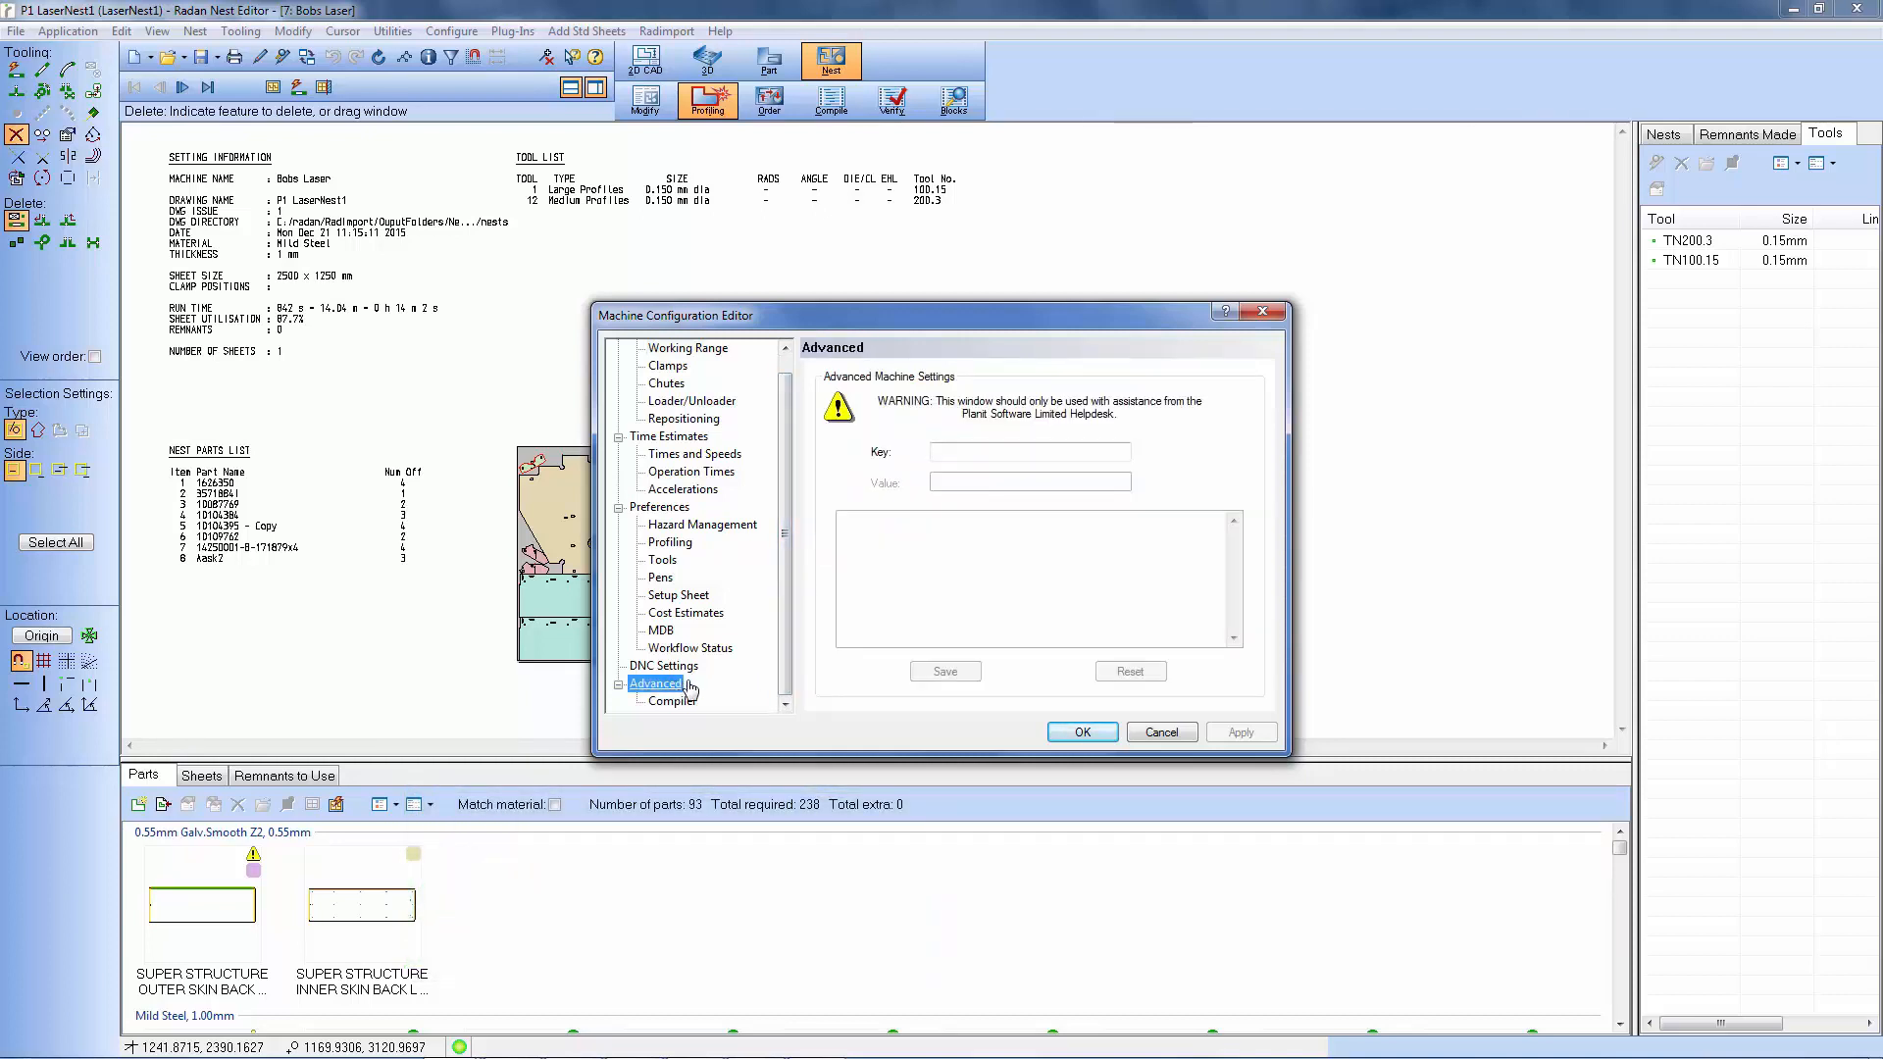
{"action": "left_click", "coordinate": [962, 453]}
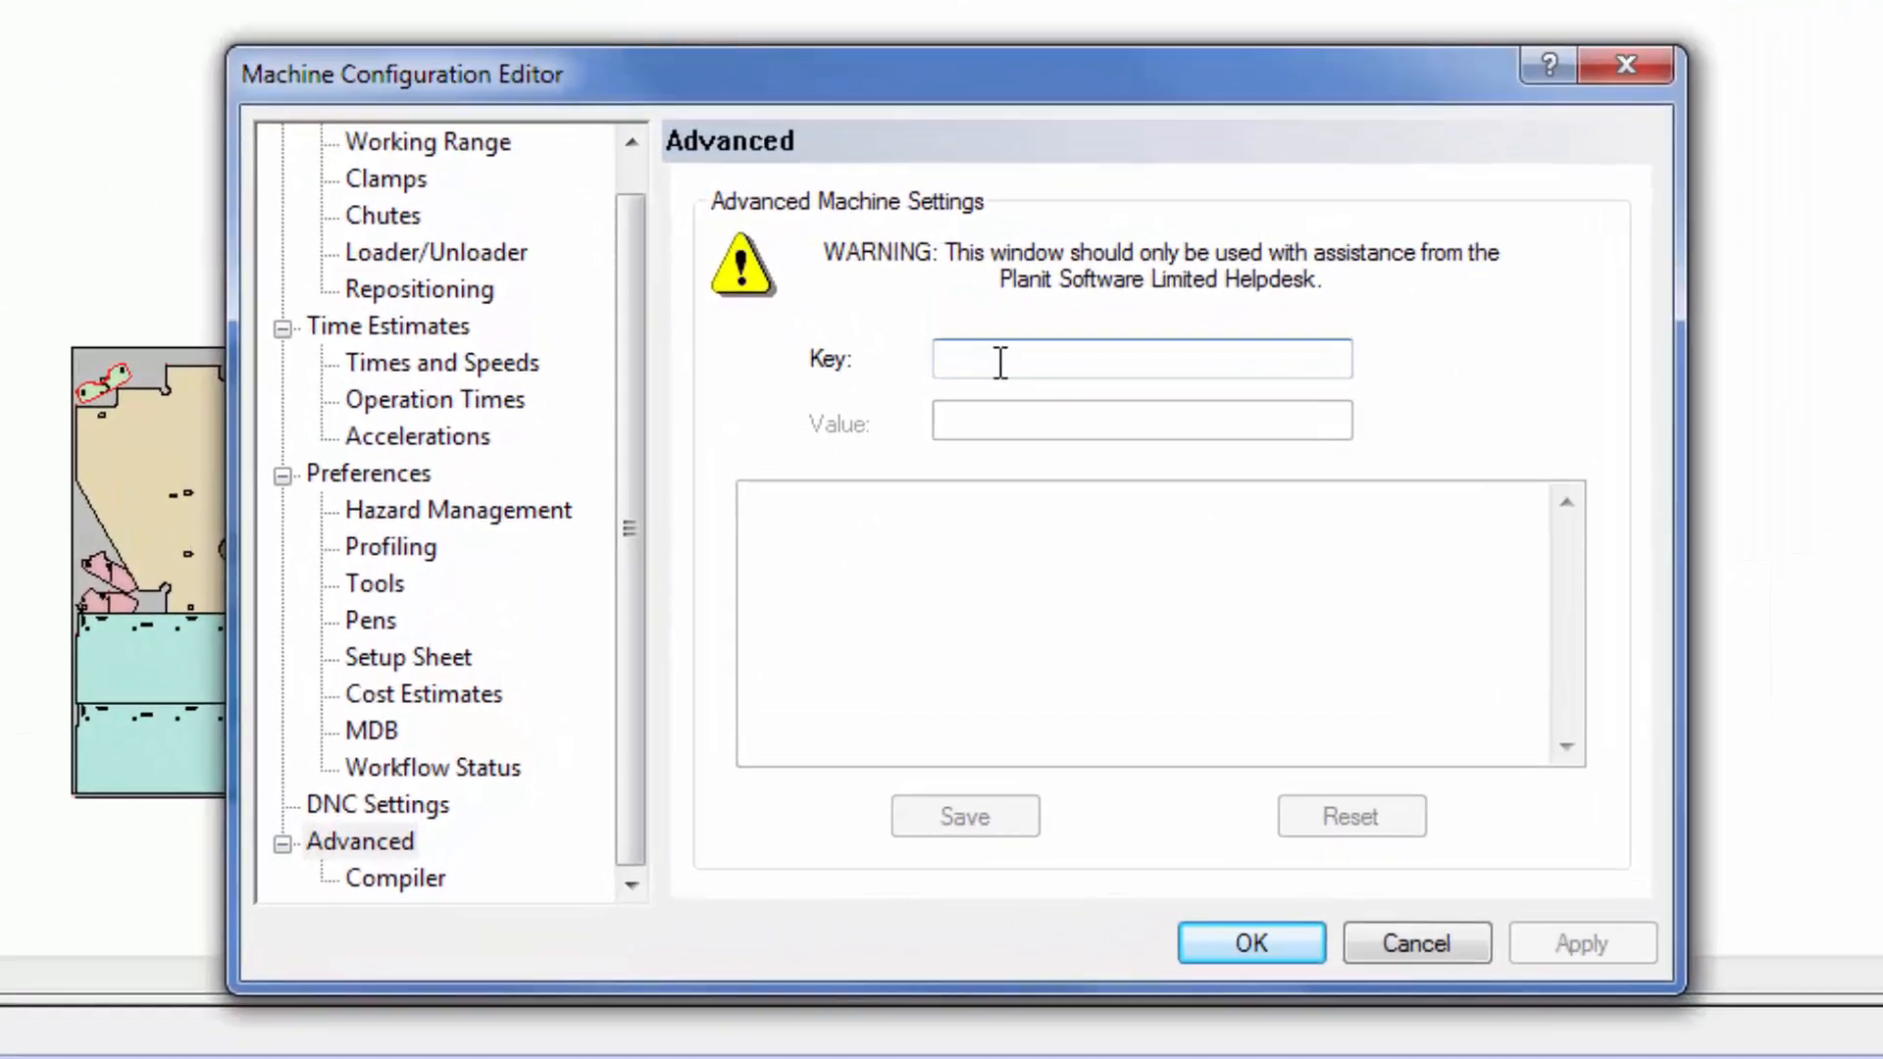
{"action": "type", "text": "u106"}
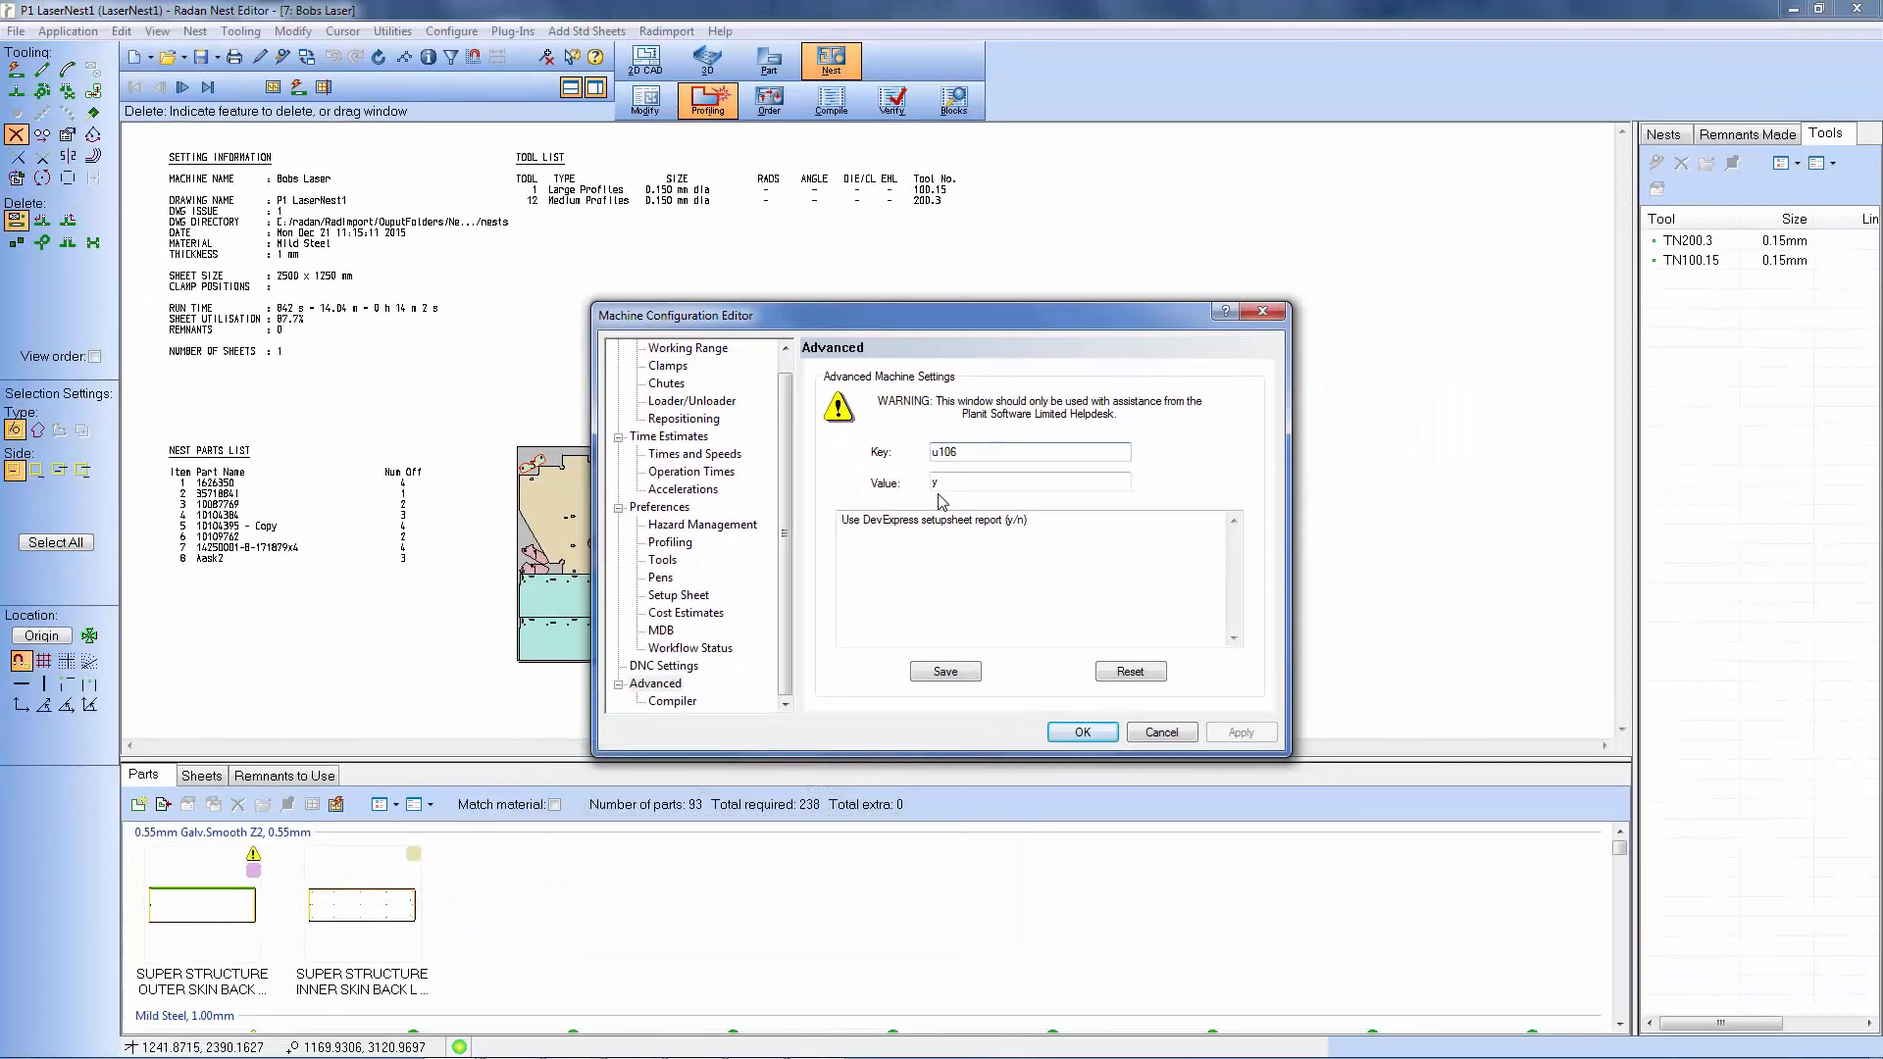
{"action": "left_click", "coordinate": [1161, 733]}
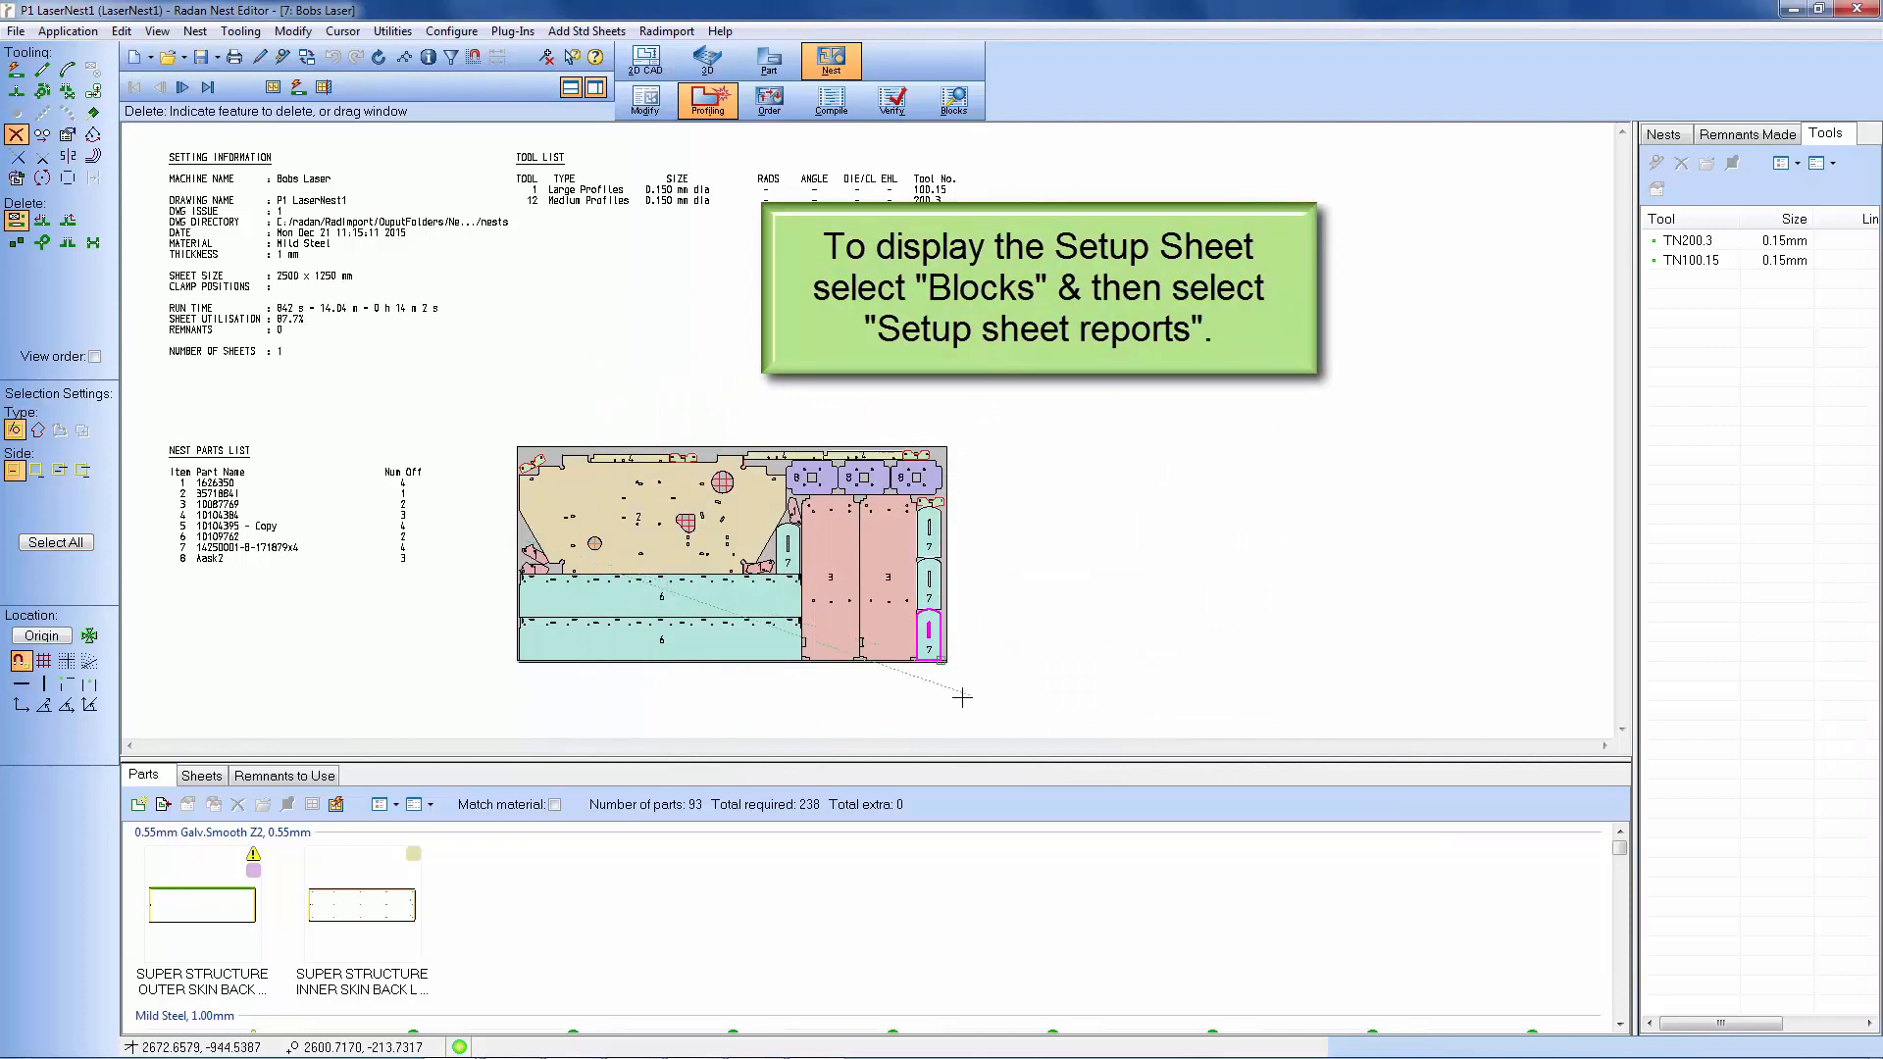
Display the setup sheet report for P1 LaserNest1 from its program blocks and review its nest layout and tool list.
{"action": "left_click", "coordinate": [957, 105]}
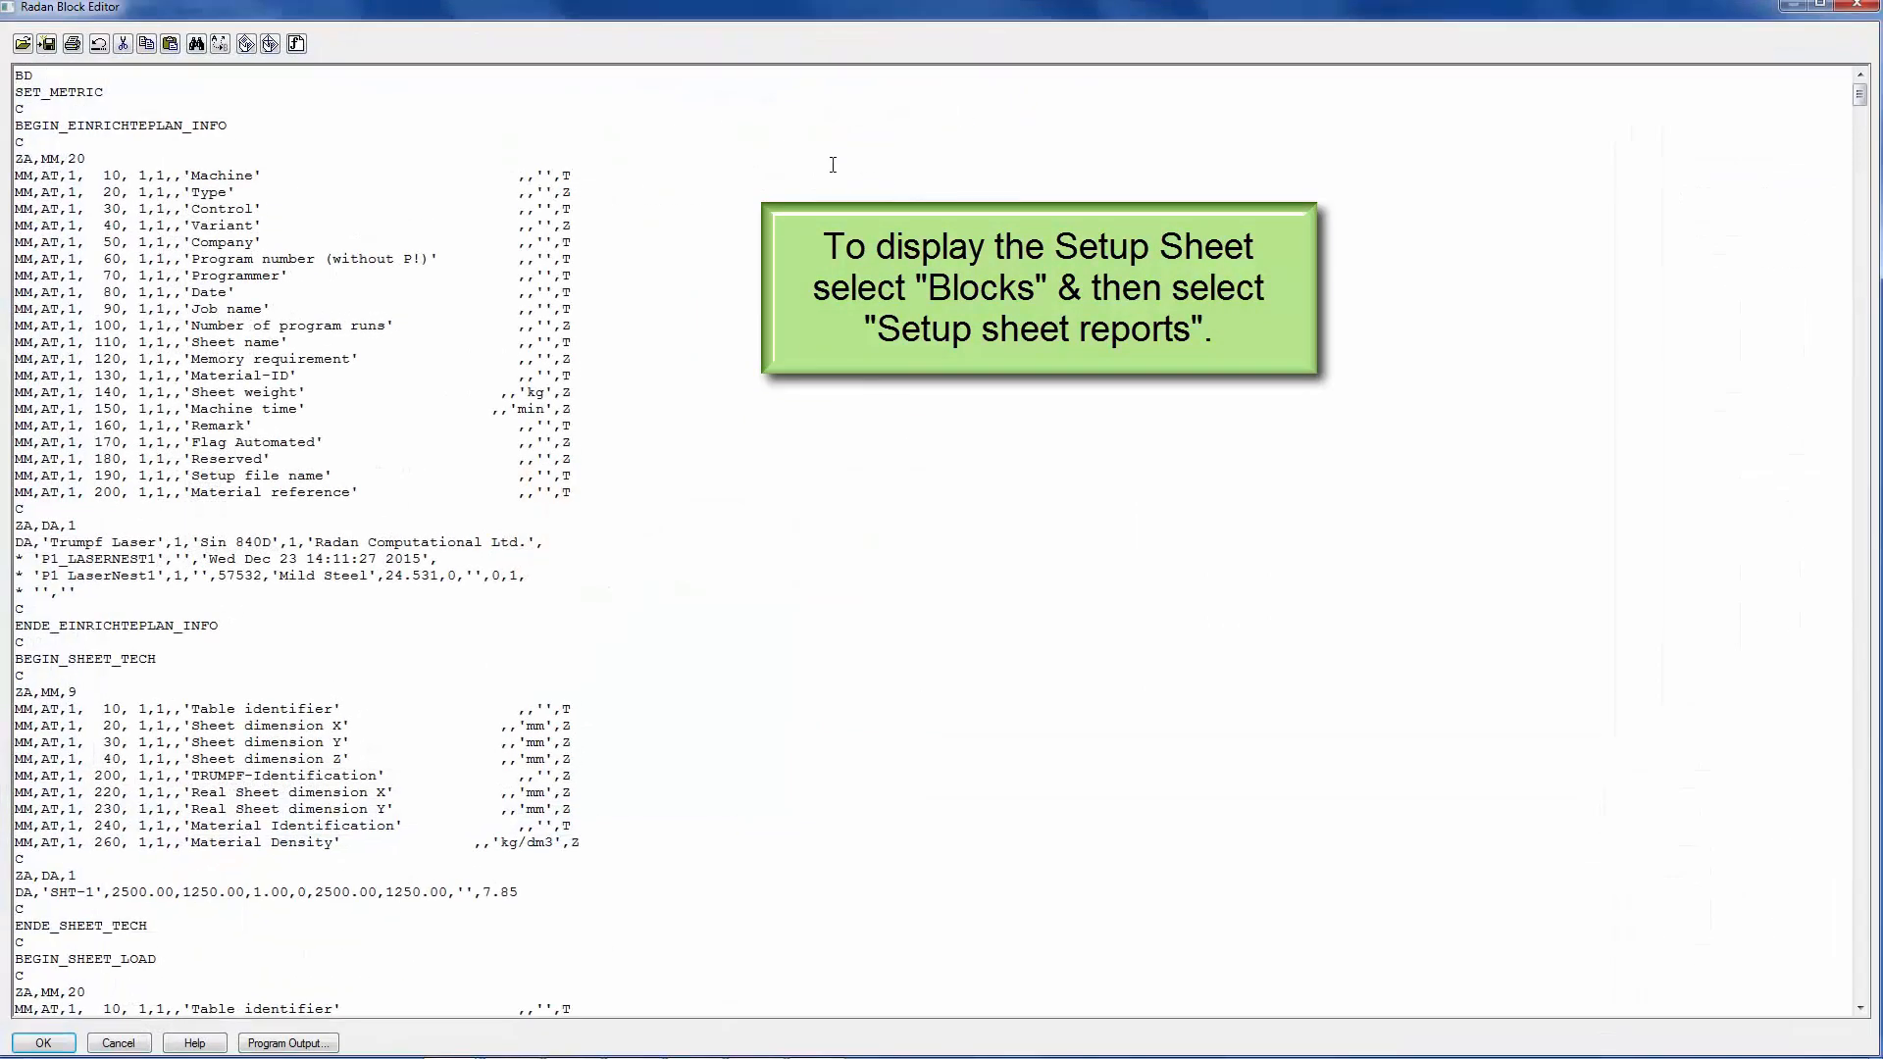
{"action": "left_click", "coordinate": [269, 45]}
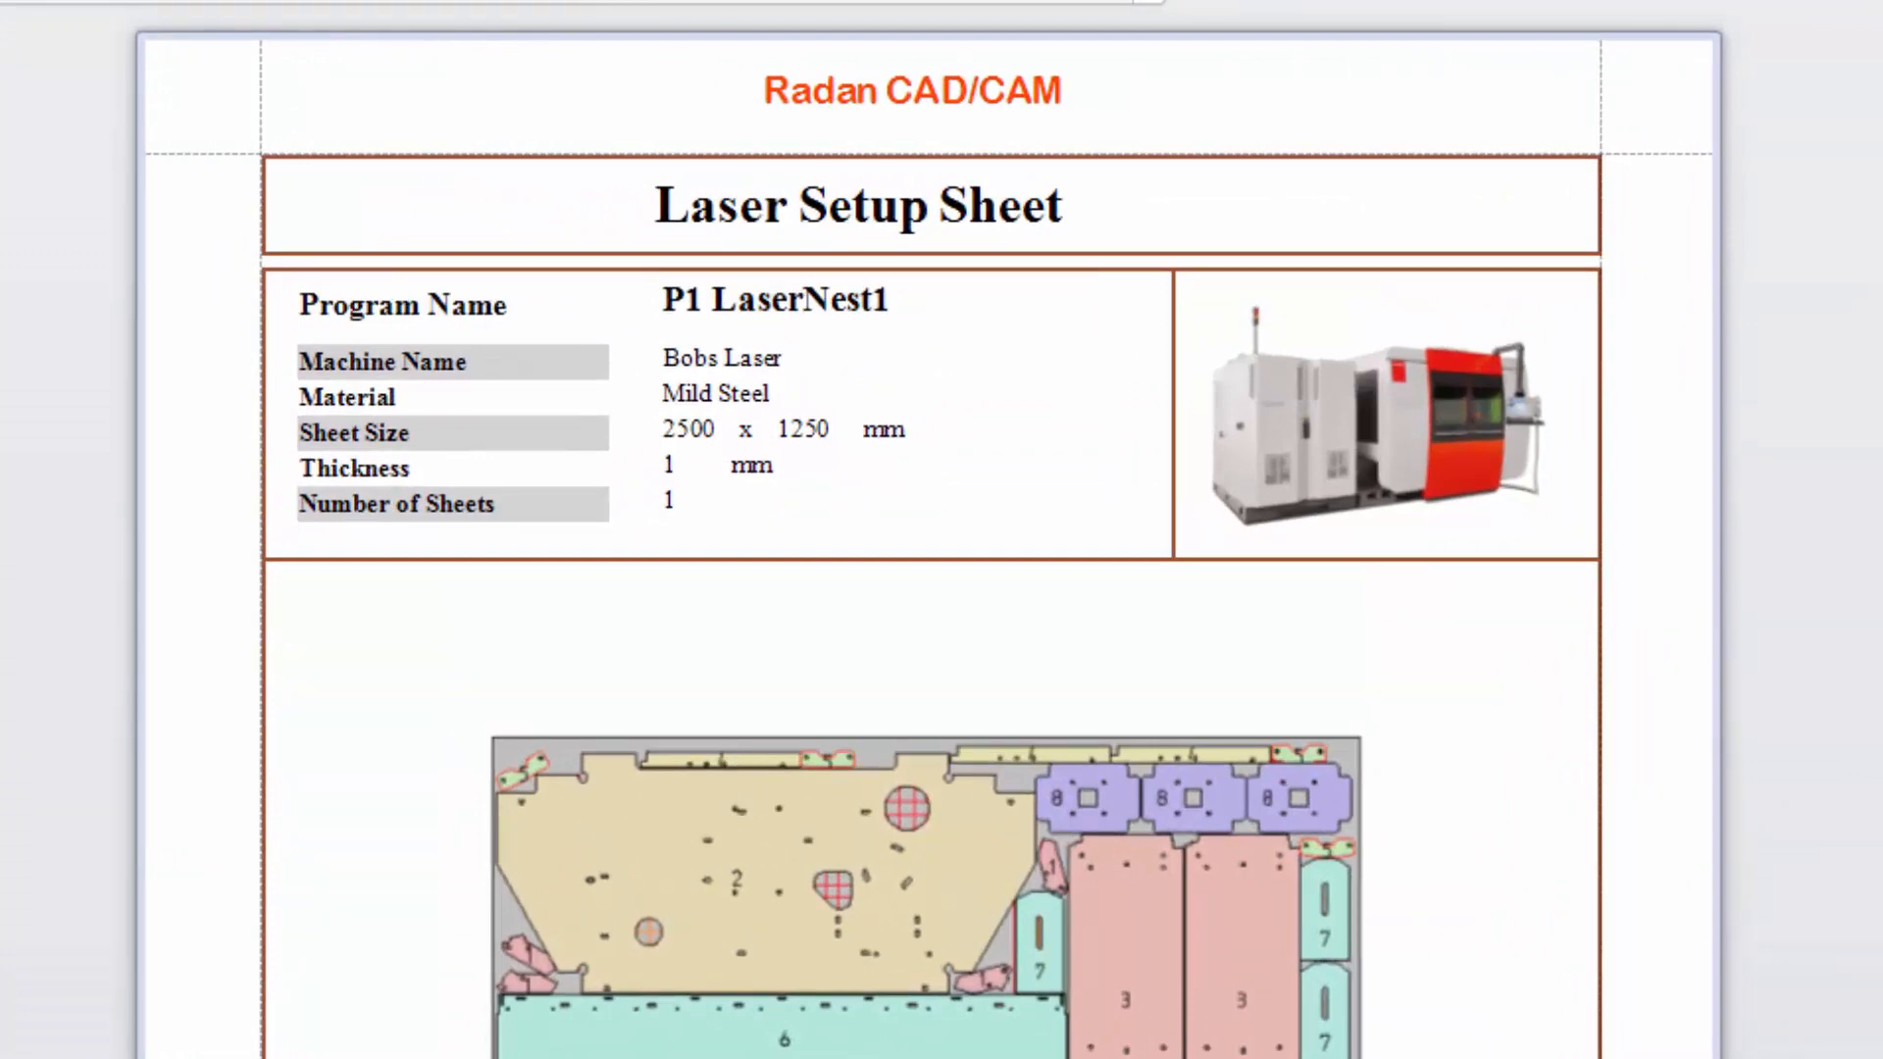
{"action": "scroll", "coordinate": [930, 529], "scroll_direction": "down", "scroll_amount": 6}
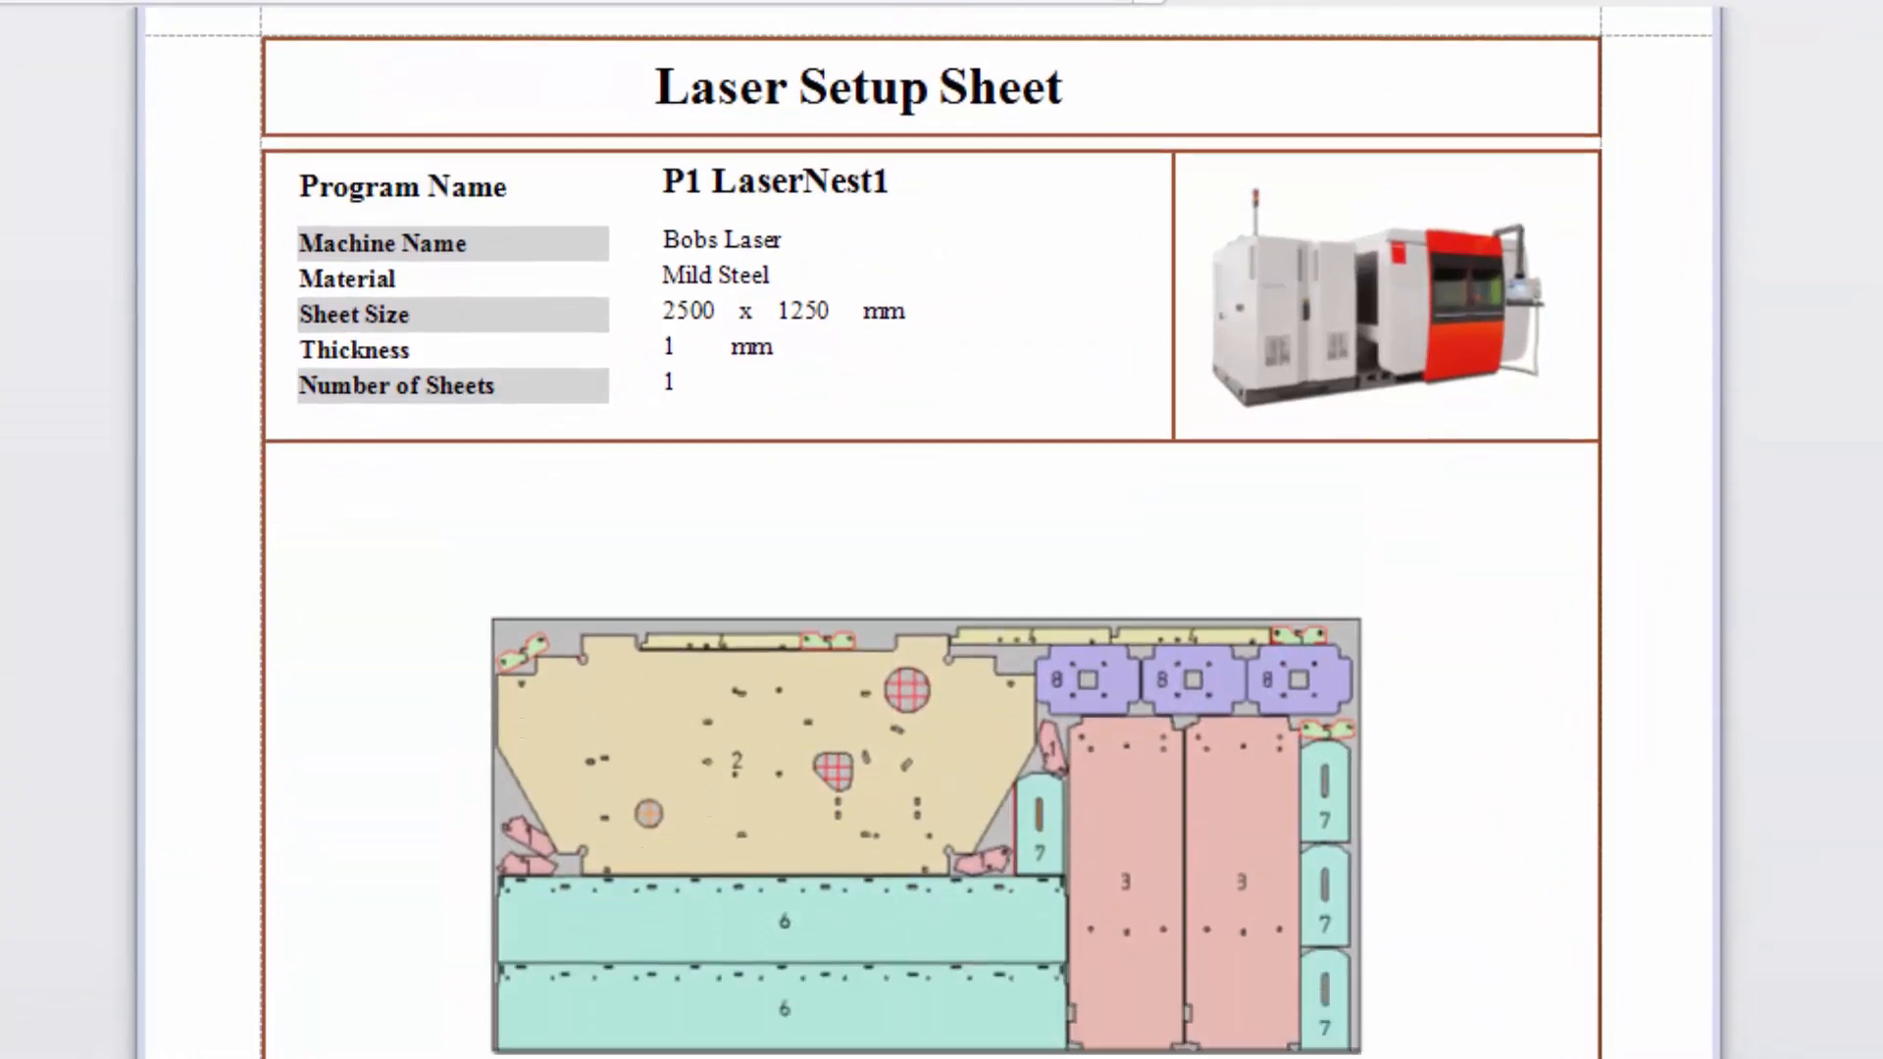
{"action": "scroll", "coordinate": [929, 529], "scroll_direction": "down", "scroll_amount": 7}
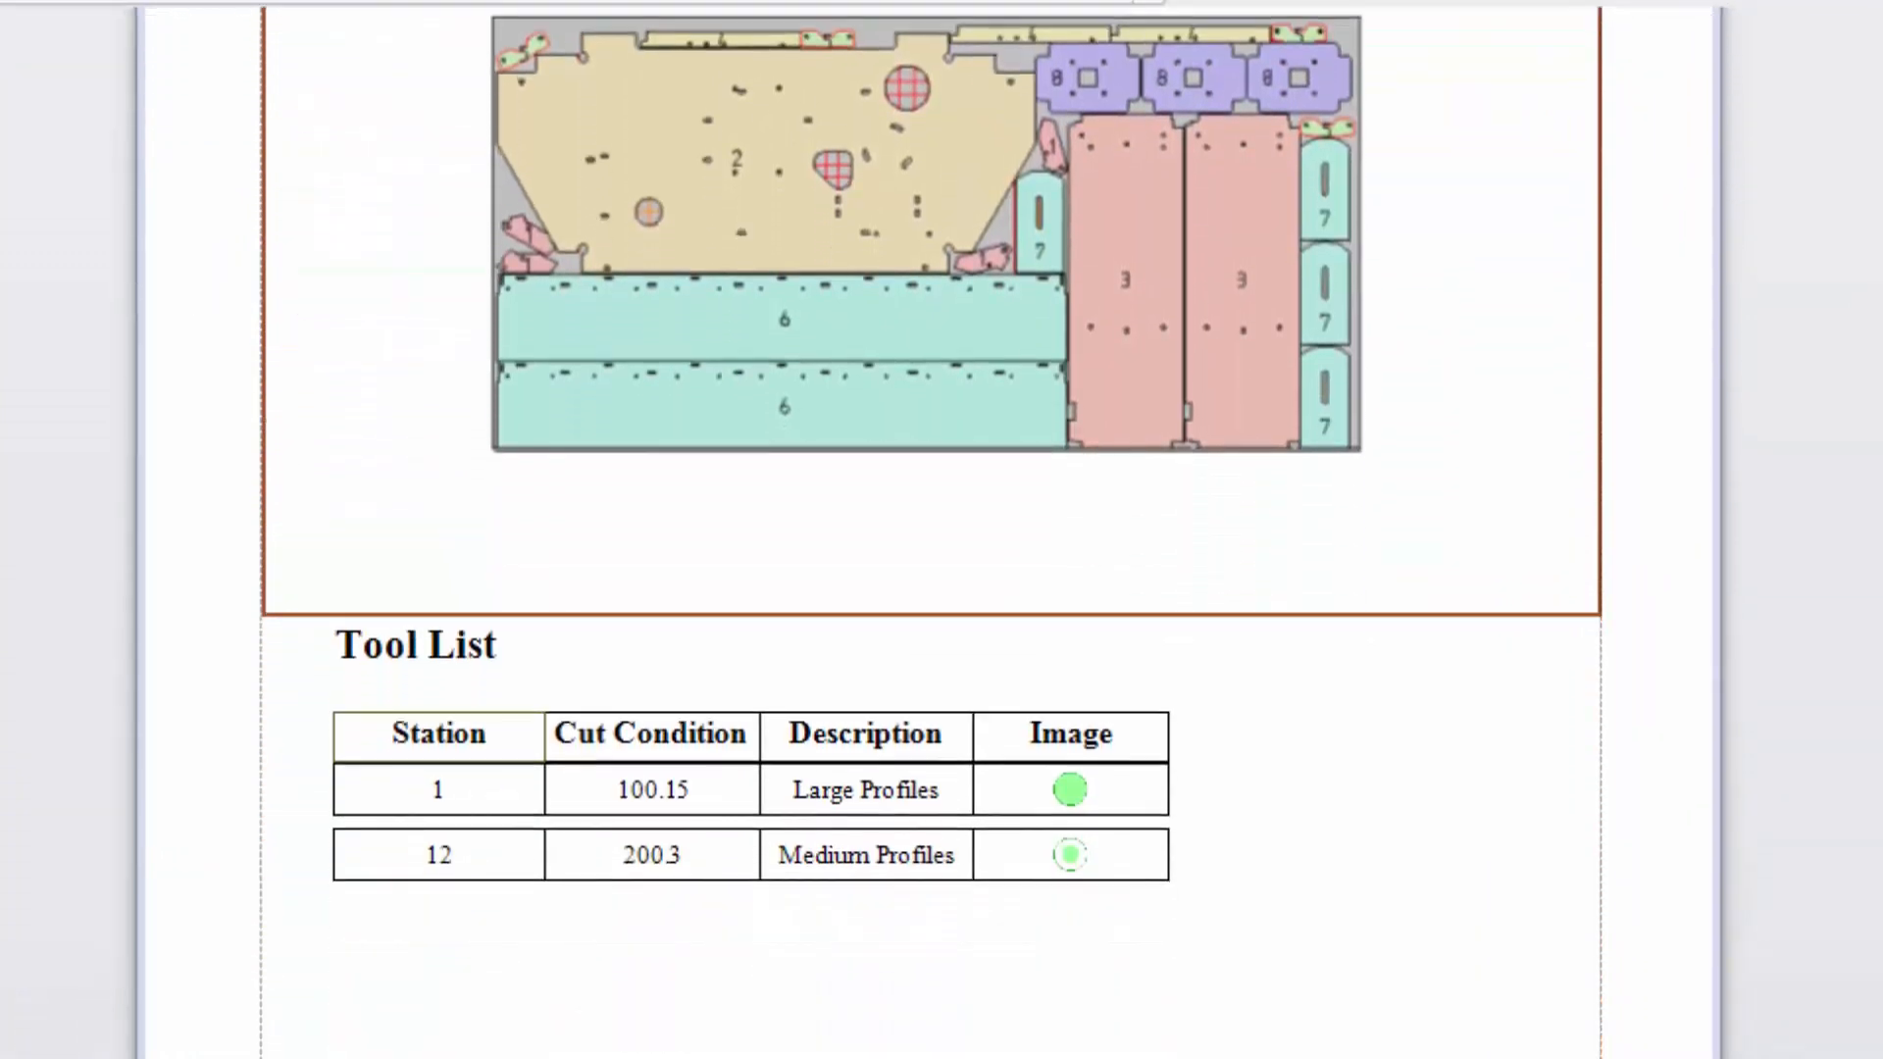
{"action": "scroll", "coordinate": [929, 530], "scroll_direction": "down", "scroll_amount": 7}
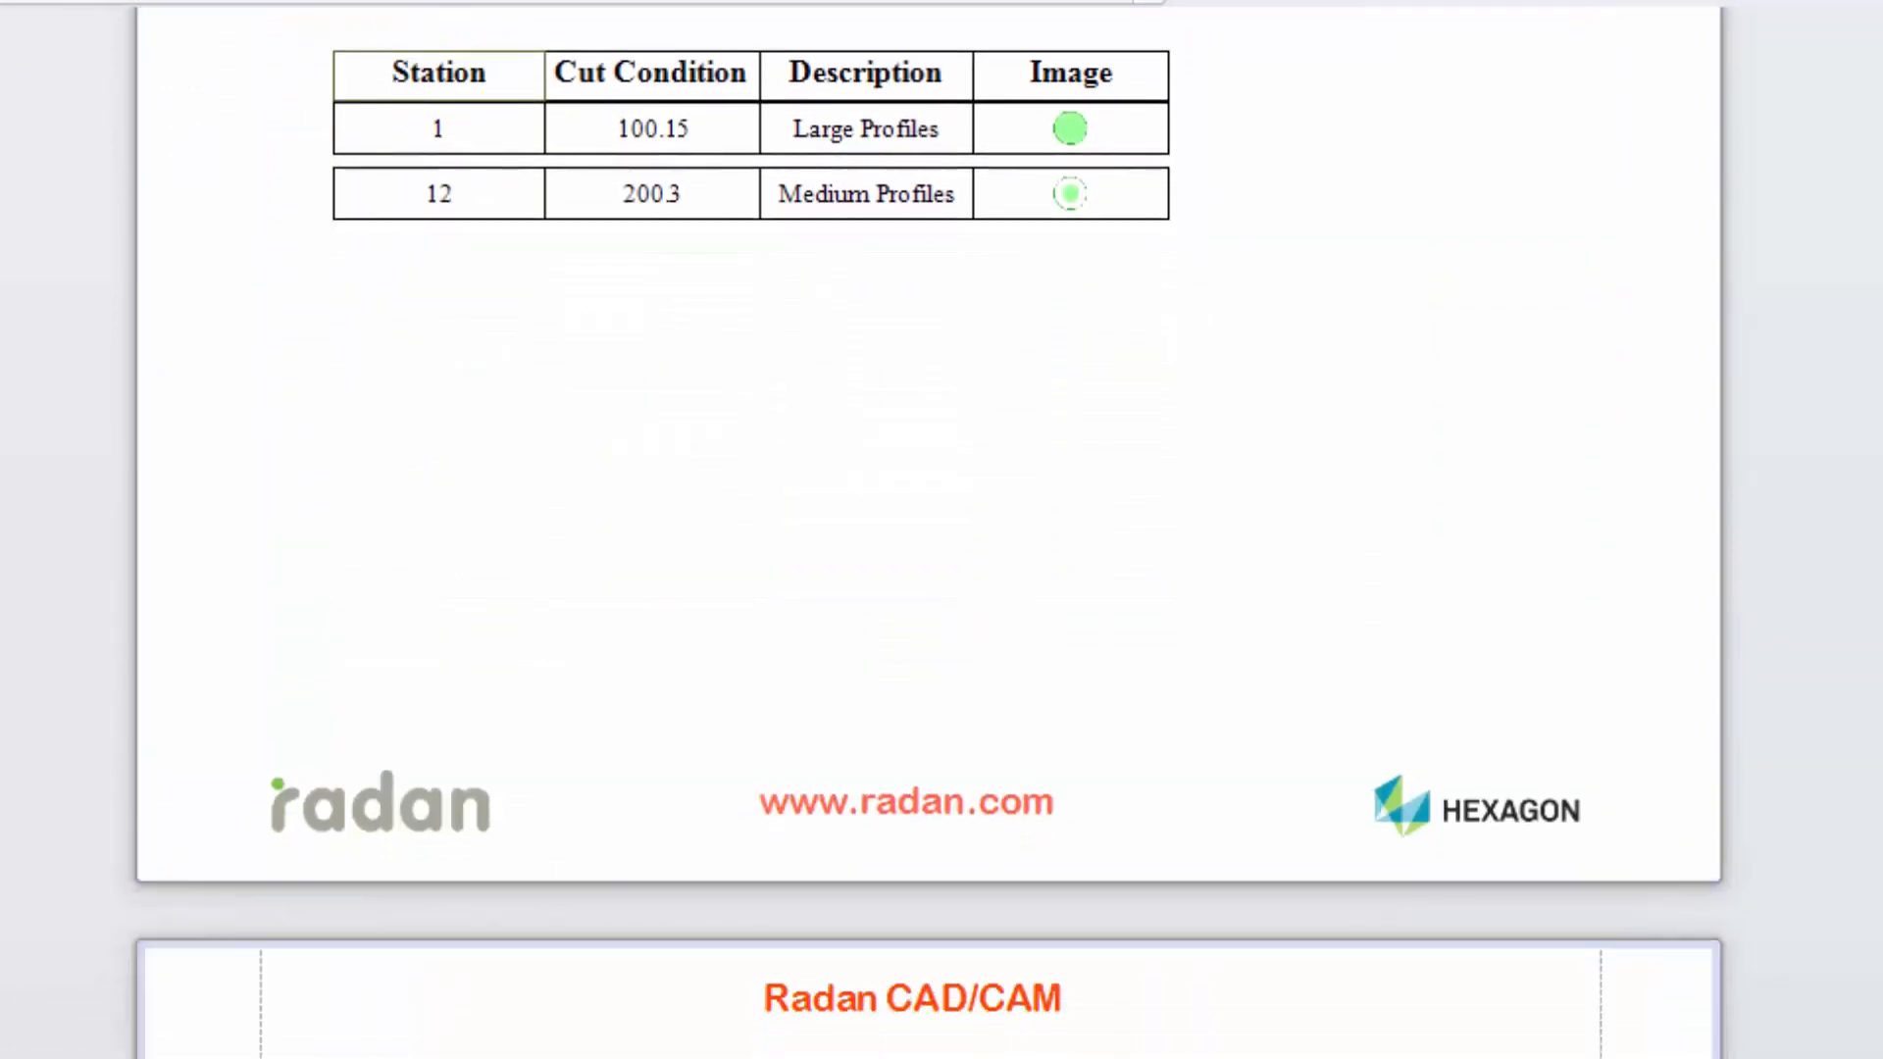
{"action": "scroll", "coordinate": [929, 530], "scroll_direction": "down", "scroll_amount": 5}
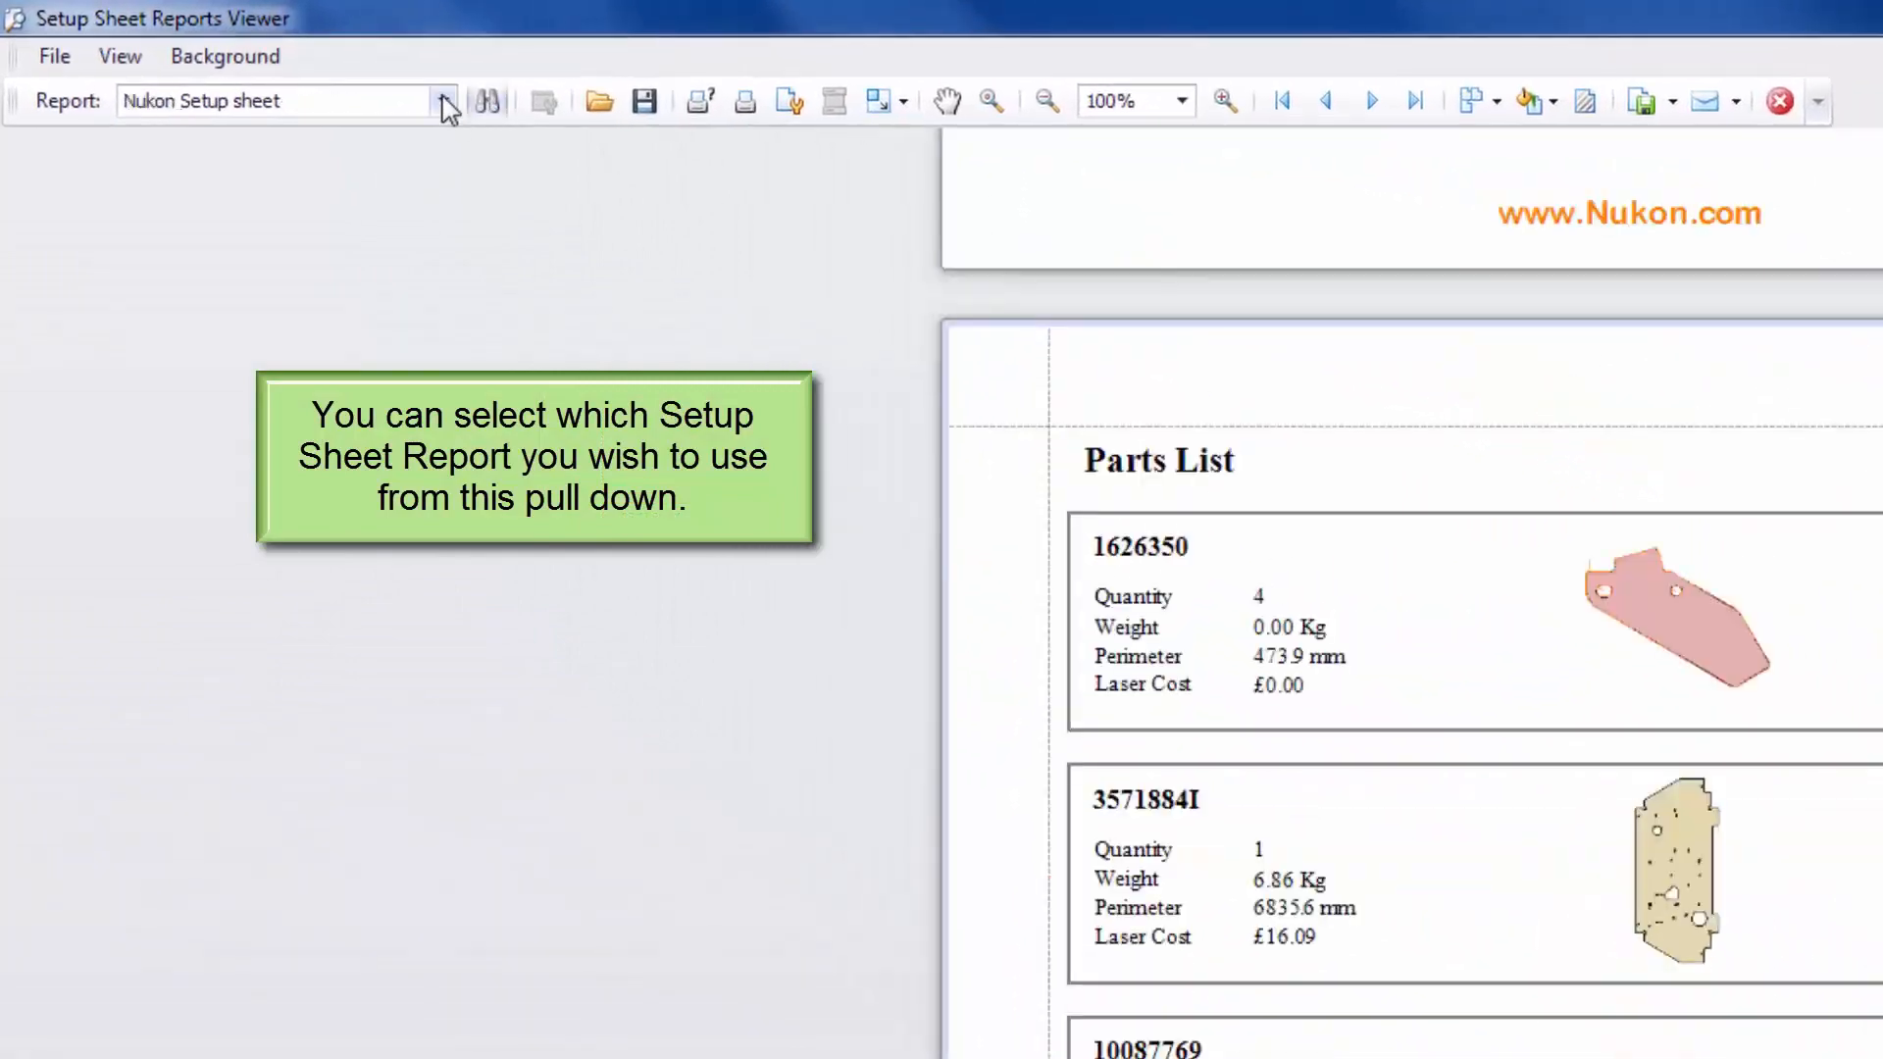
Switch the displayed report to Bystronic Setup sheet and review its parts list.
{"action": "left_click", "coordinate": [349, 79]}
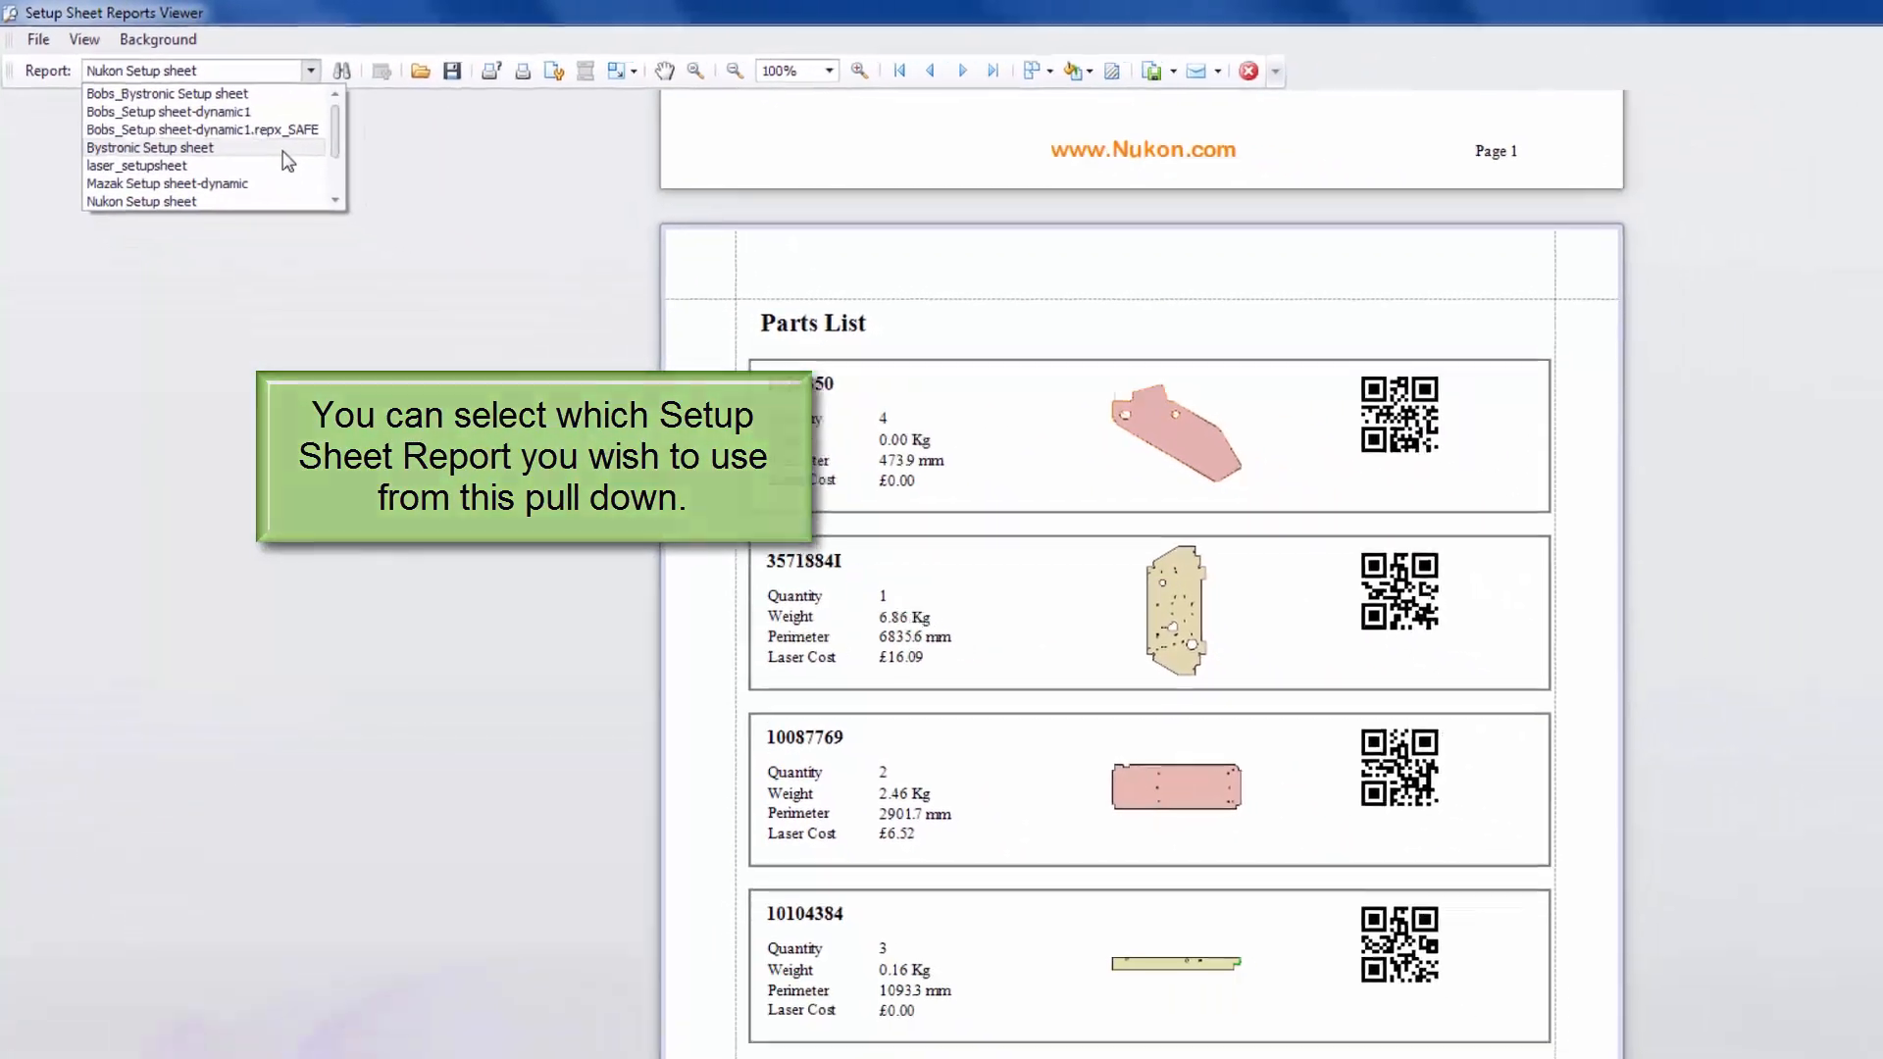
{"action": "left_click", "coordinate": [371, 193]}
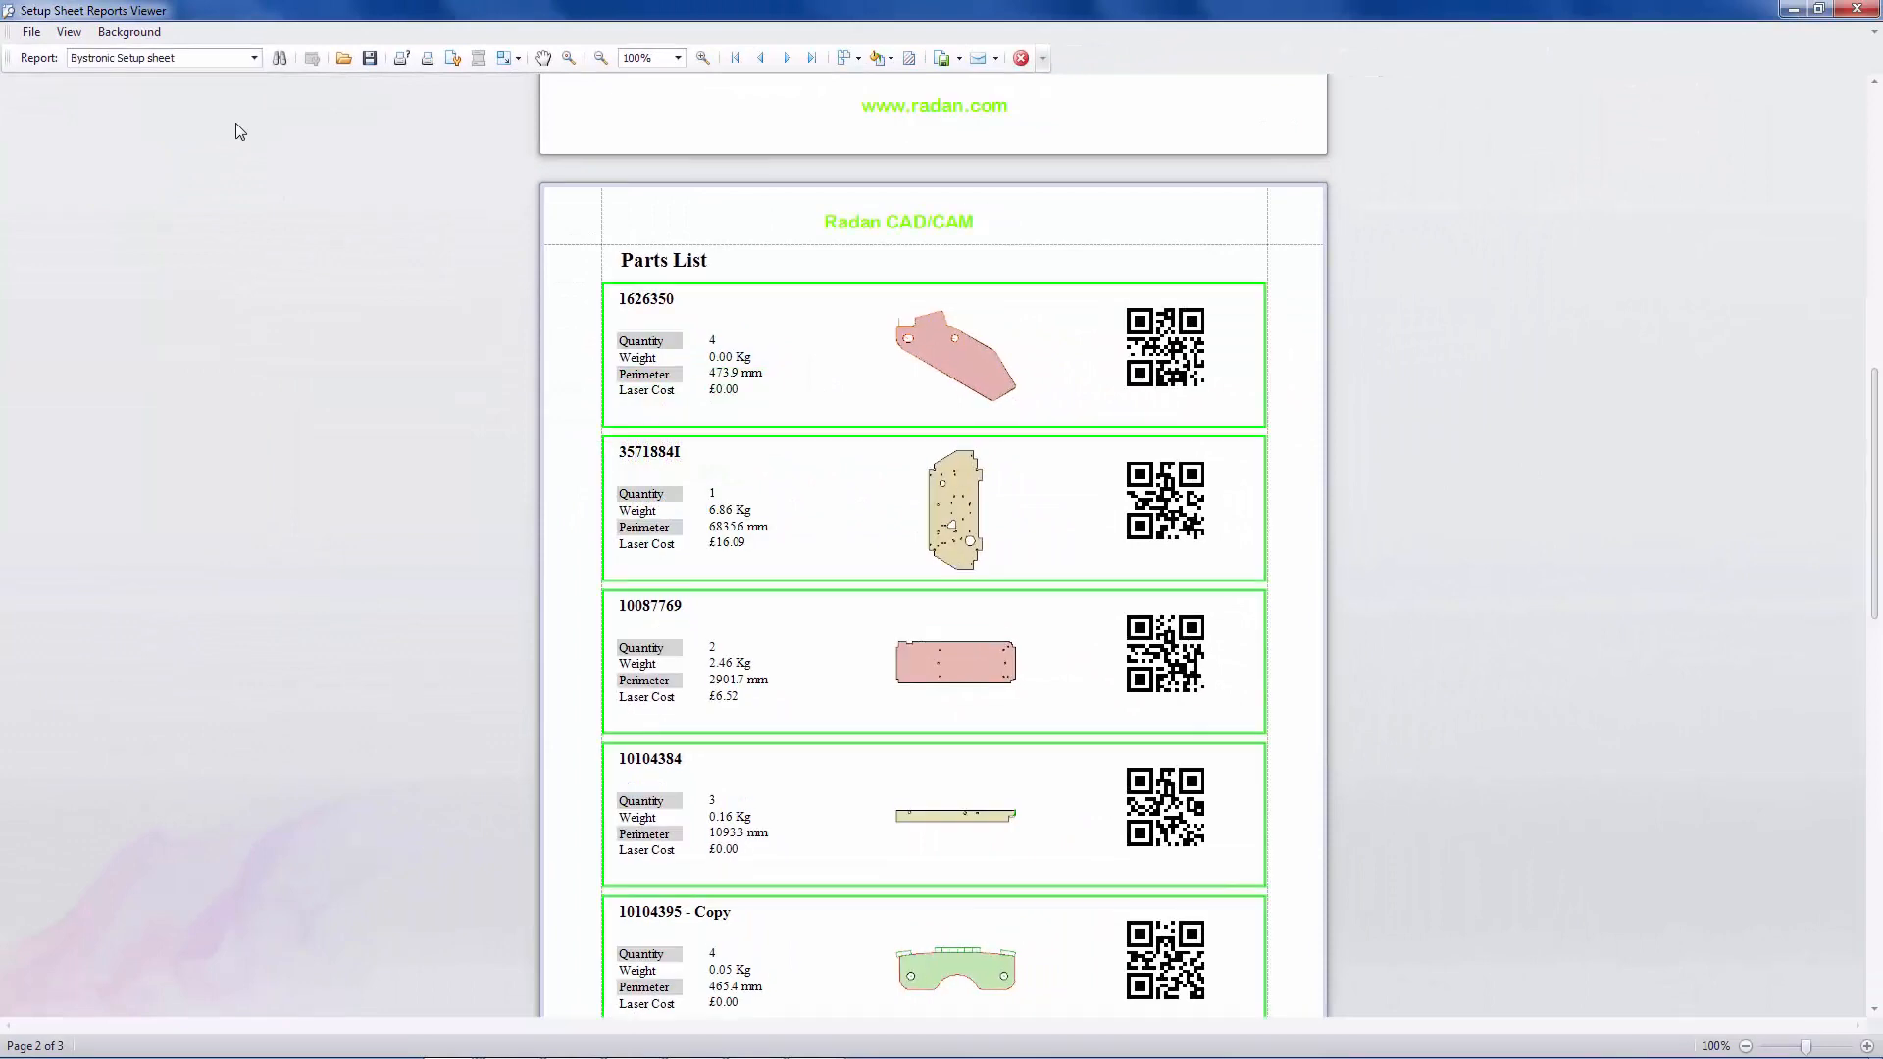
{"action": "mouse_move", "coordinate": [1873, 538]}
{"action": "left_mouse_down"}
{"action": "mouse_move", "coordinate": [1880, 218]}
{"action": "mouse_move", "coordinate": [1856, 631]}
{"action": "mouse_move", "coordinate": [1856, 545]}
{"action": "left_mouse_up"}
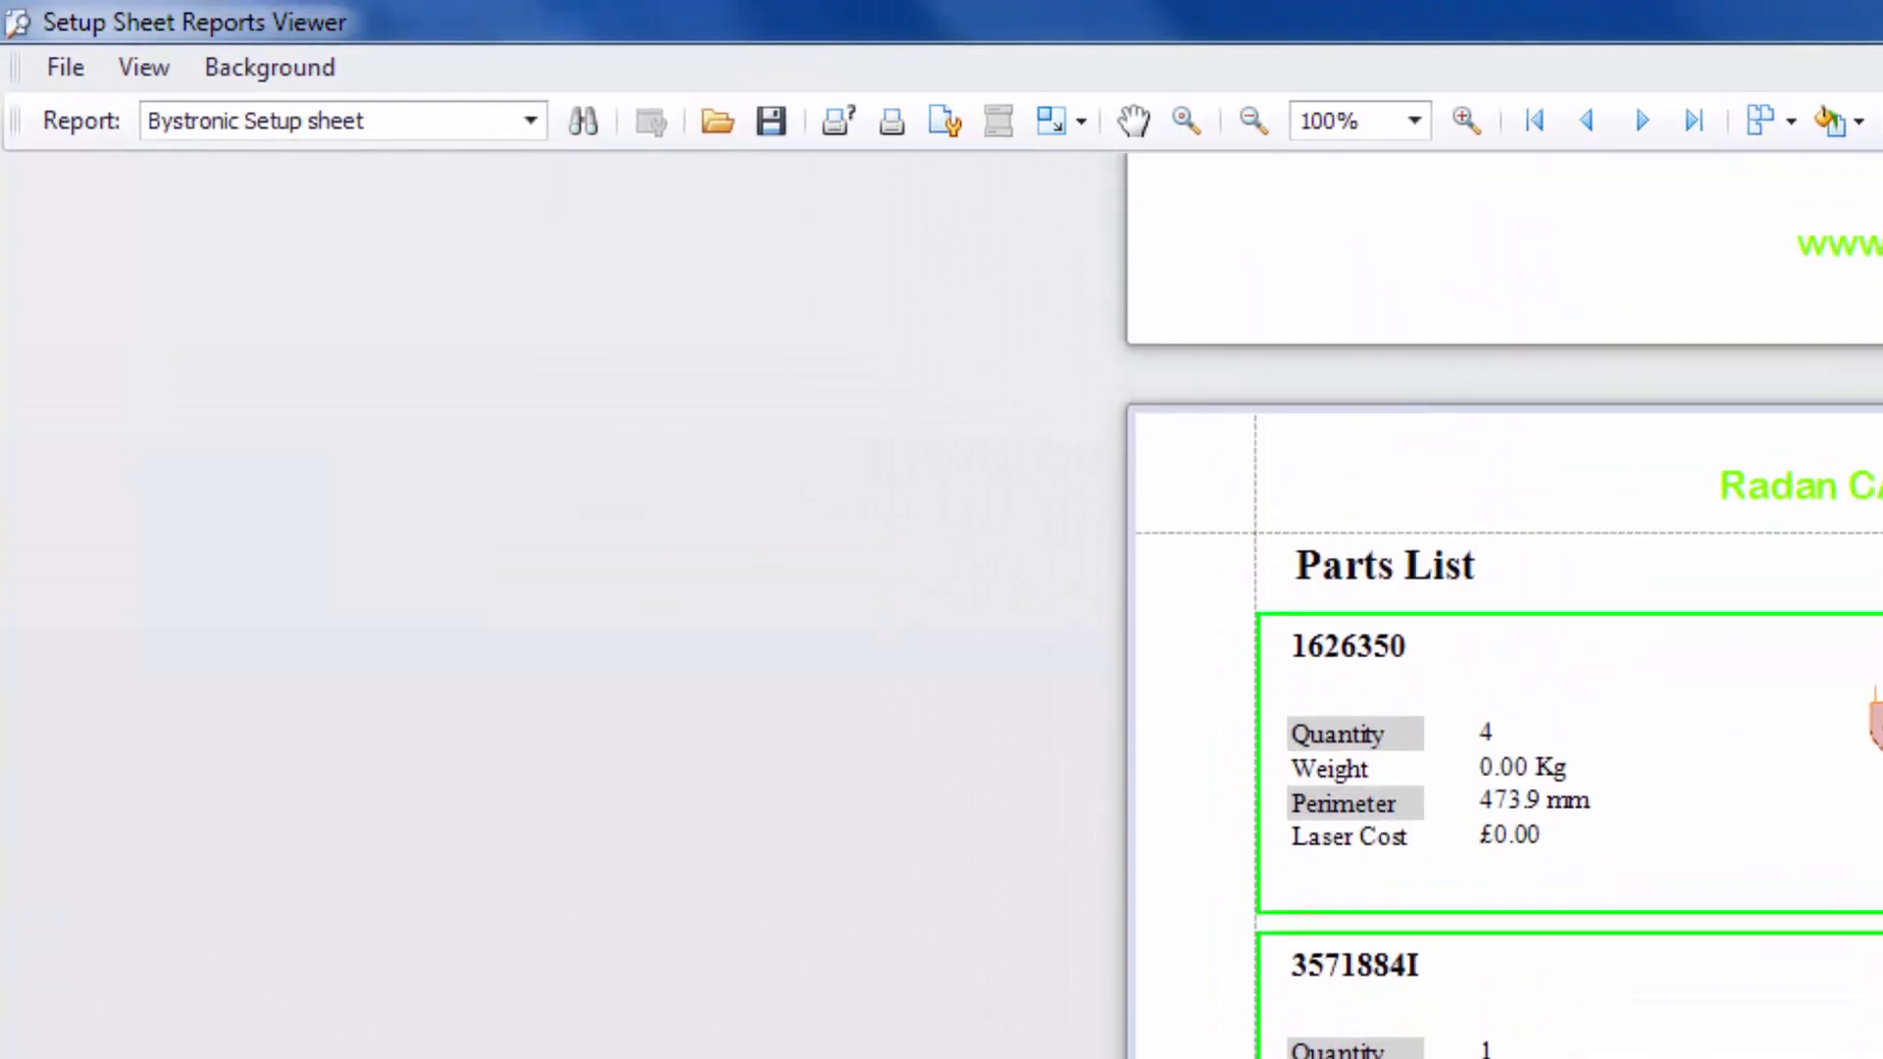
Open the setup sheet report for editing, then widen the report structure area and enlarge the property grid.
{"action": "left_click", "coordinate": [79, 74]}
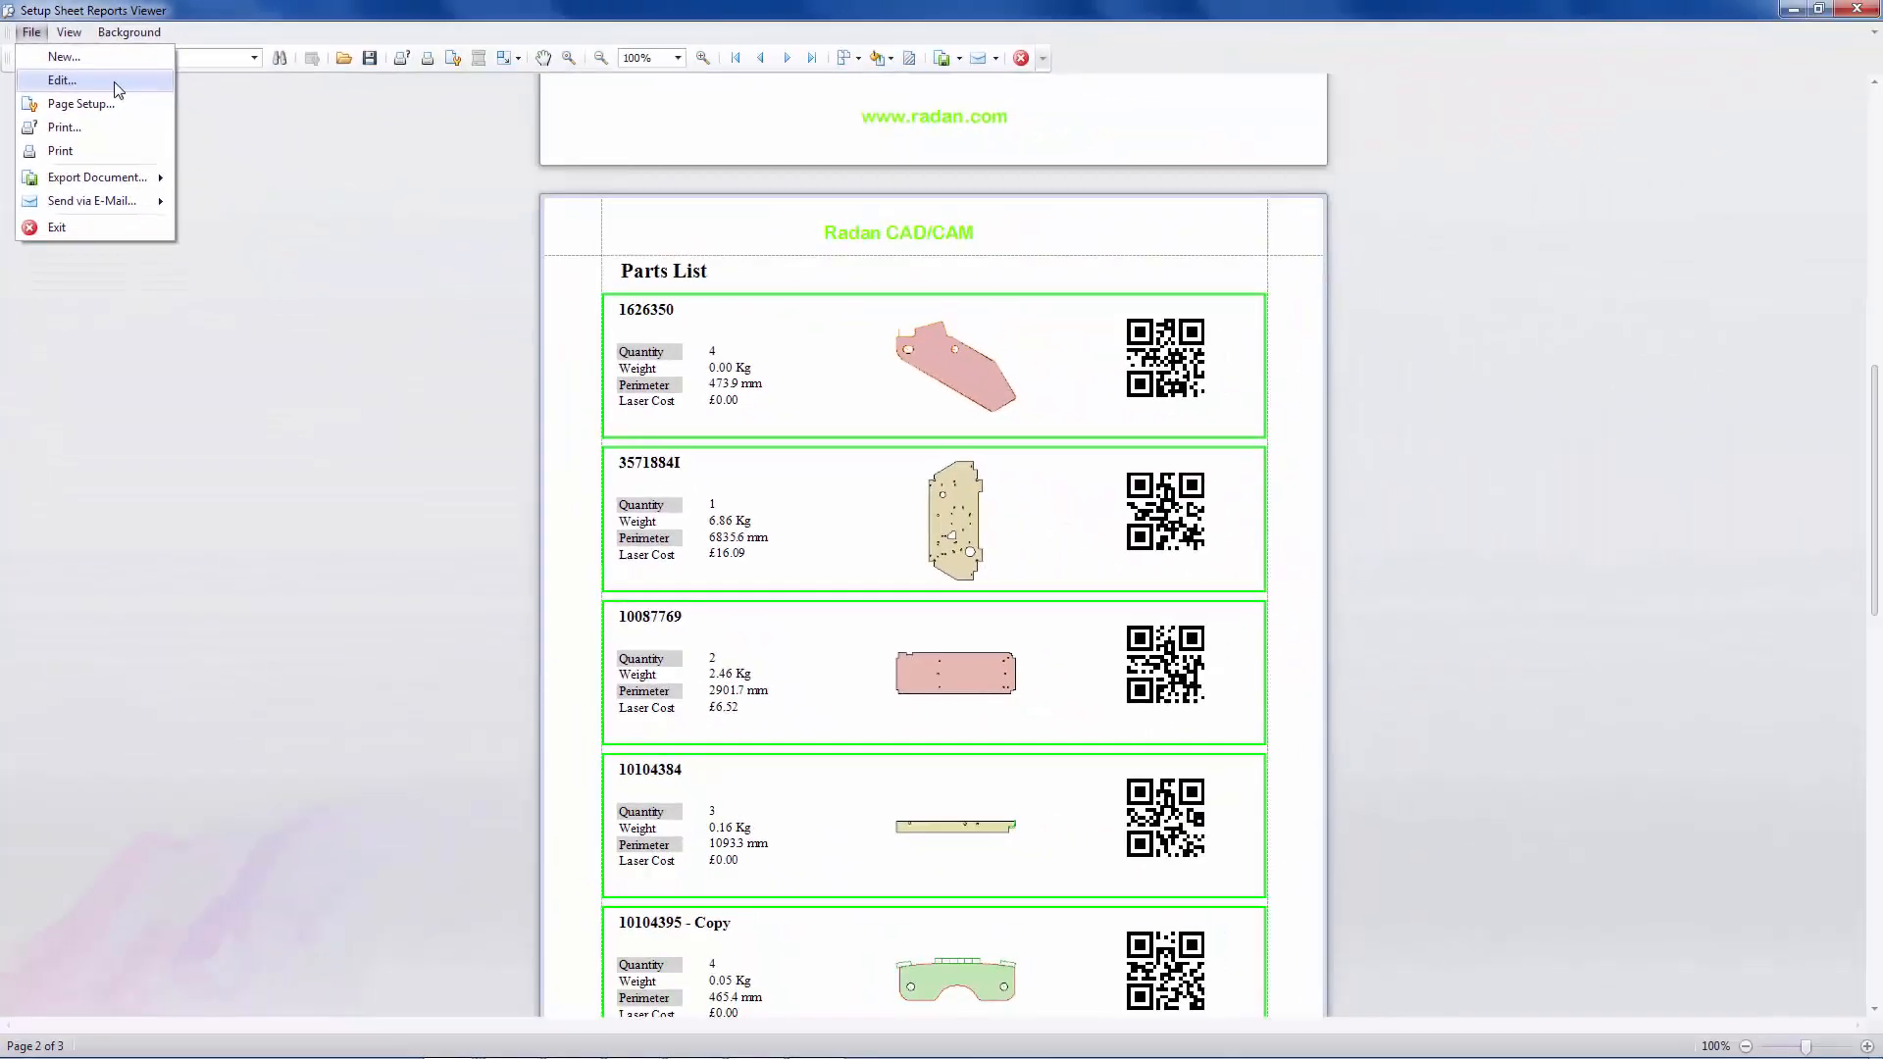
{"action": "left_click", "coordinate": [115, 82]}
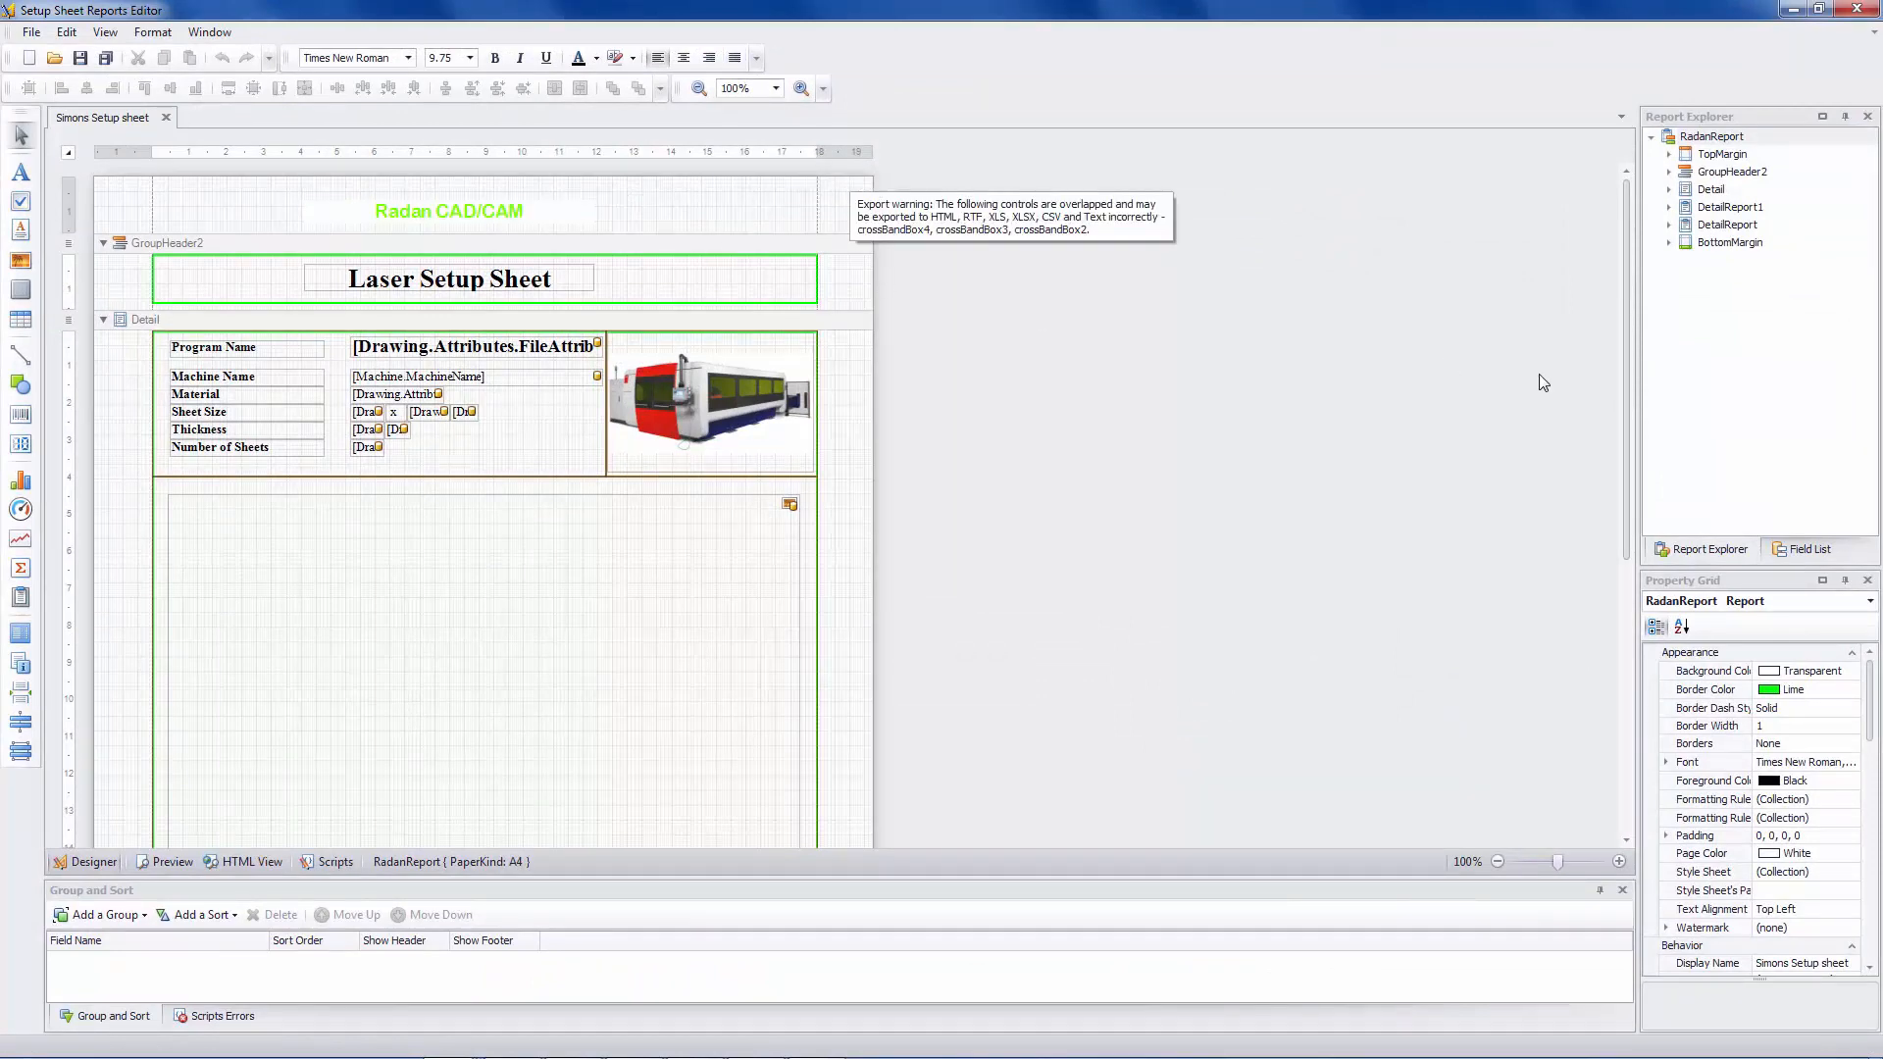
{"action": "left_click_drag", "start_coordinate": [1639, 371], "coordinate": [1490, 371]}
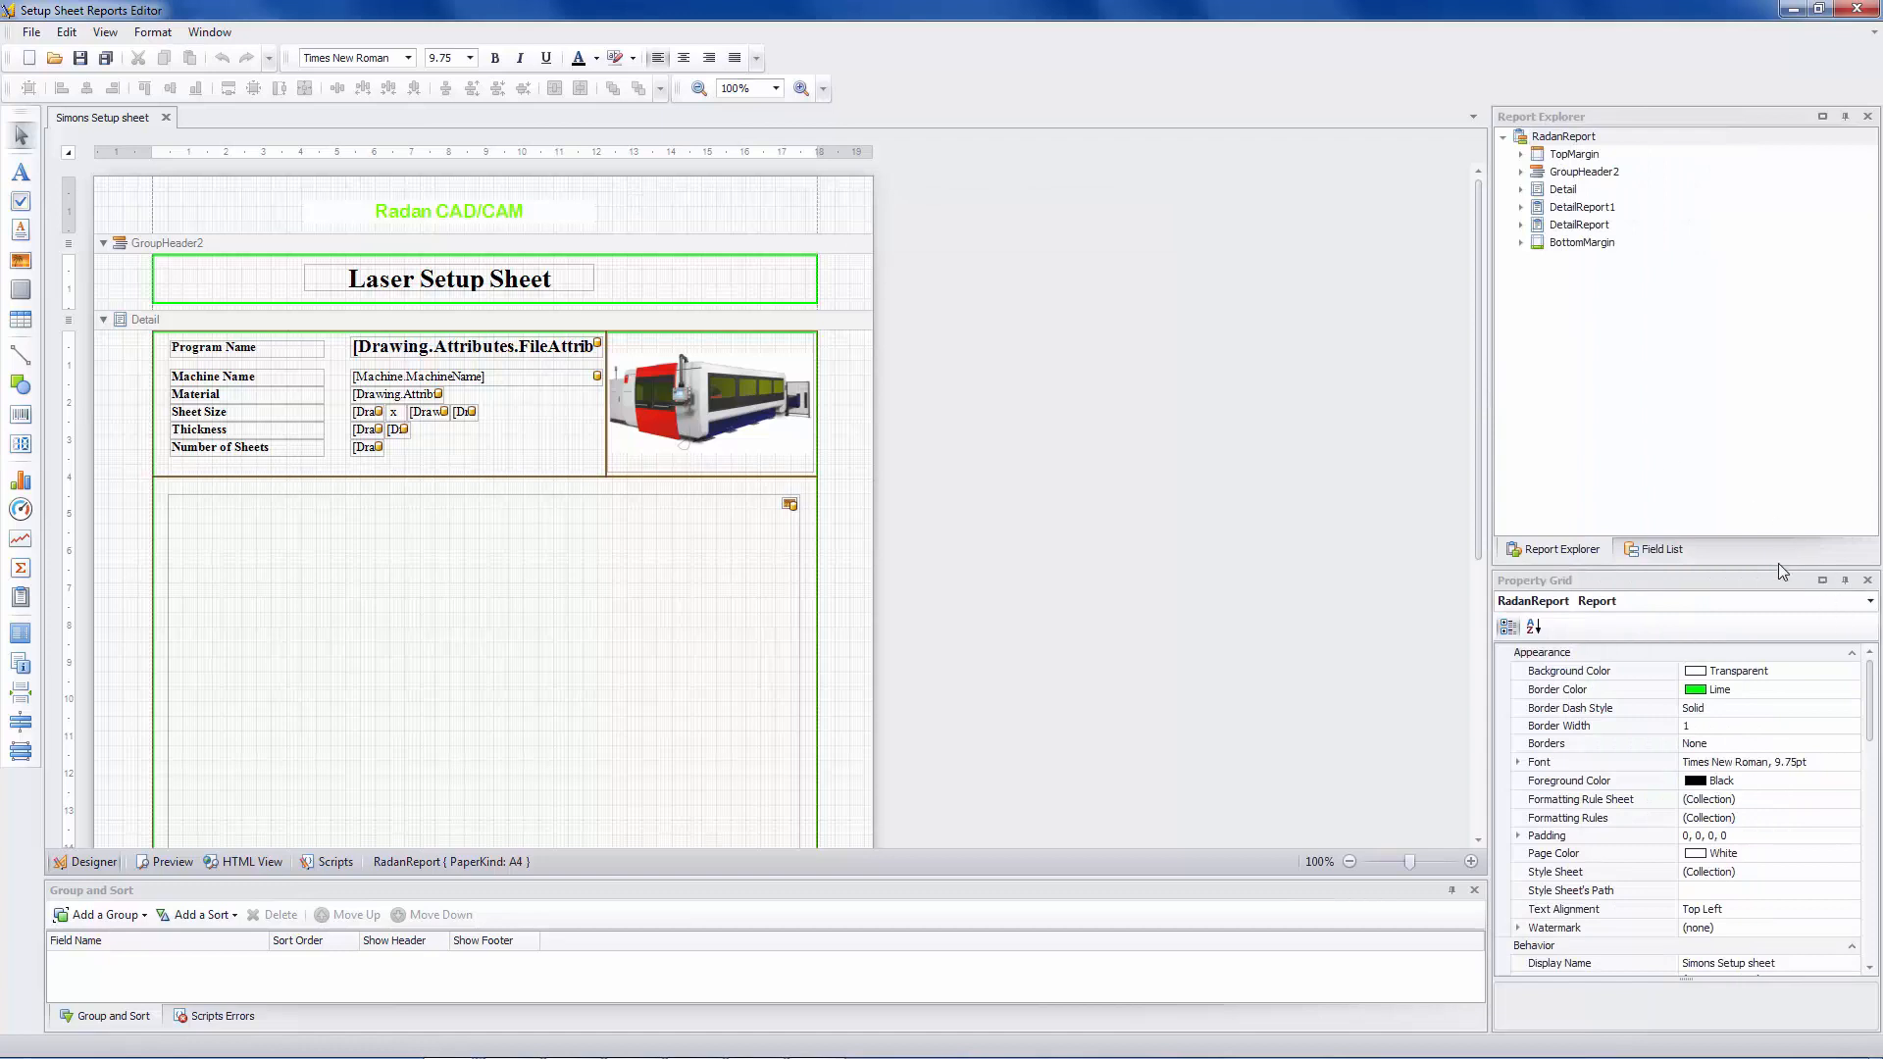
{"action": "left_click_drag", "start_coordinate": [1778, 565], "coordinate": [1775, 376]}
{"action": "left_click_drag", "start_coordinate": [1868, 570], "coordinate": [1881, 446]}
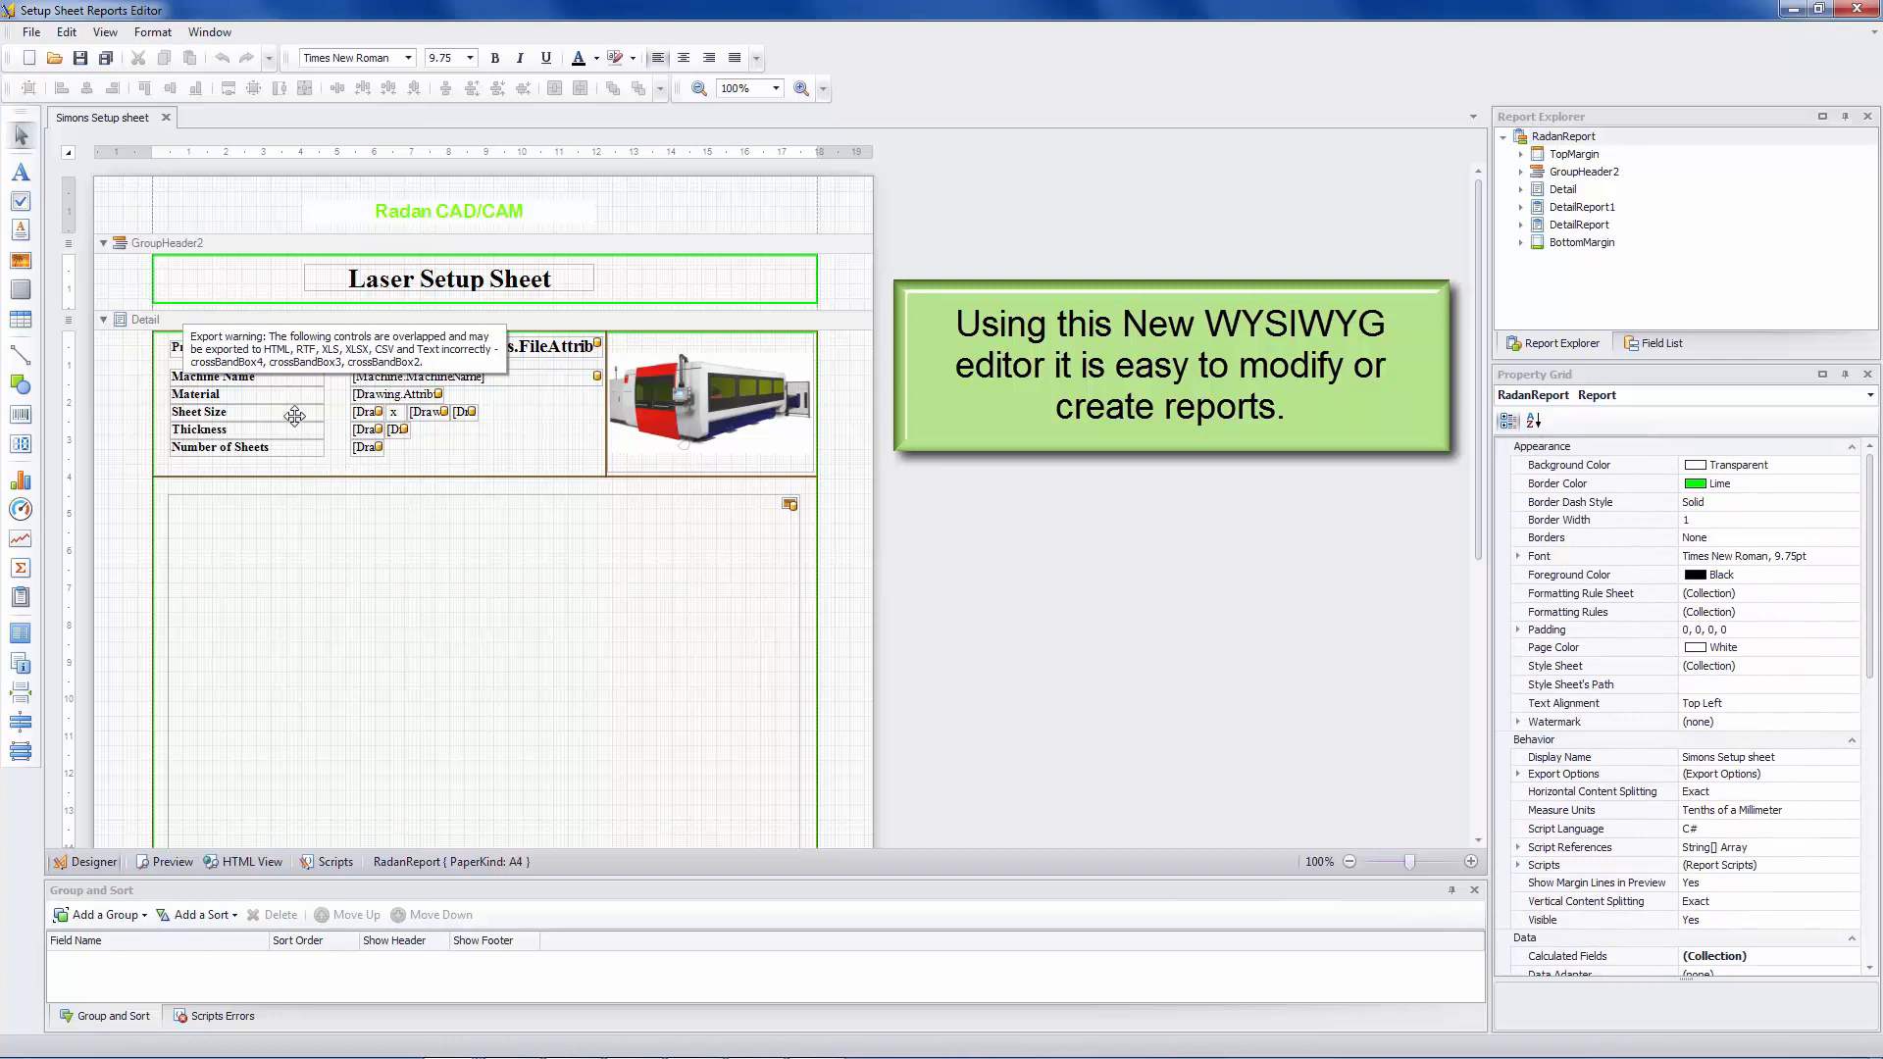
Try moving the six labels from Program Name to Number of Sheets out of the header block into the nest picture area below.
{"action": "left_click_drag", "start_coordinate": [333, 464], "coordinate": [159, 333]}
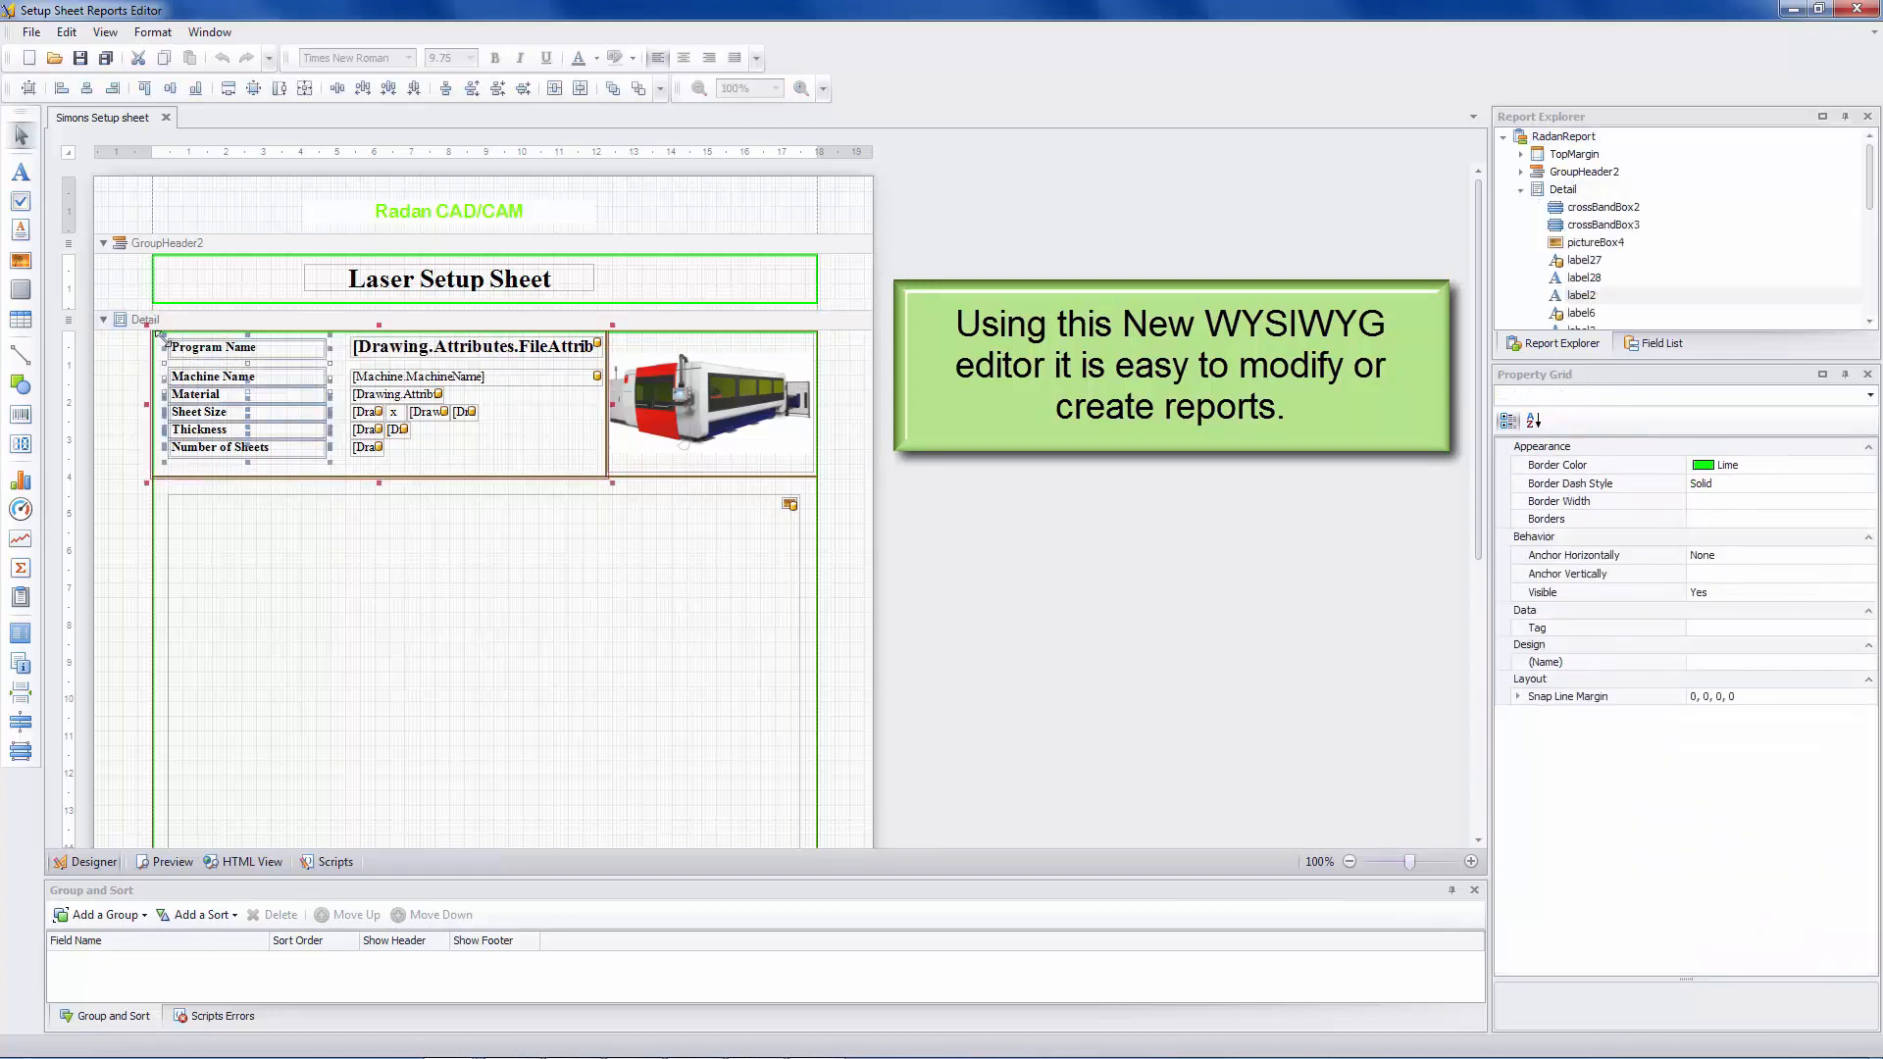
{"action": "left_click_drag", "start_coordinate": [252, 402], "coordinate": [260, 565]}
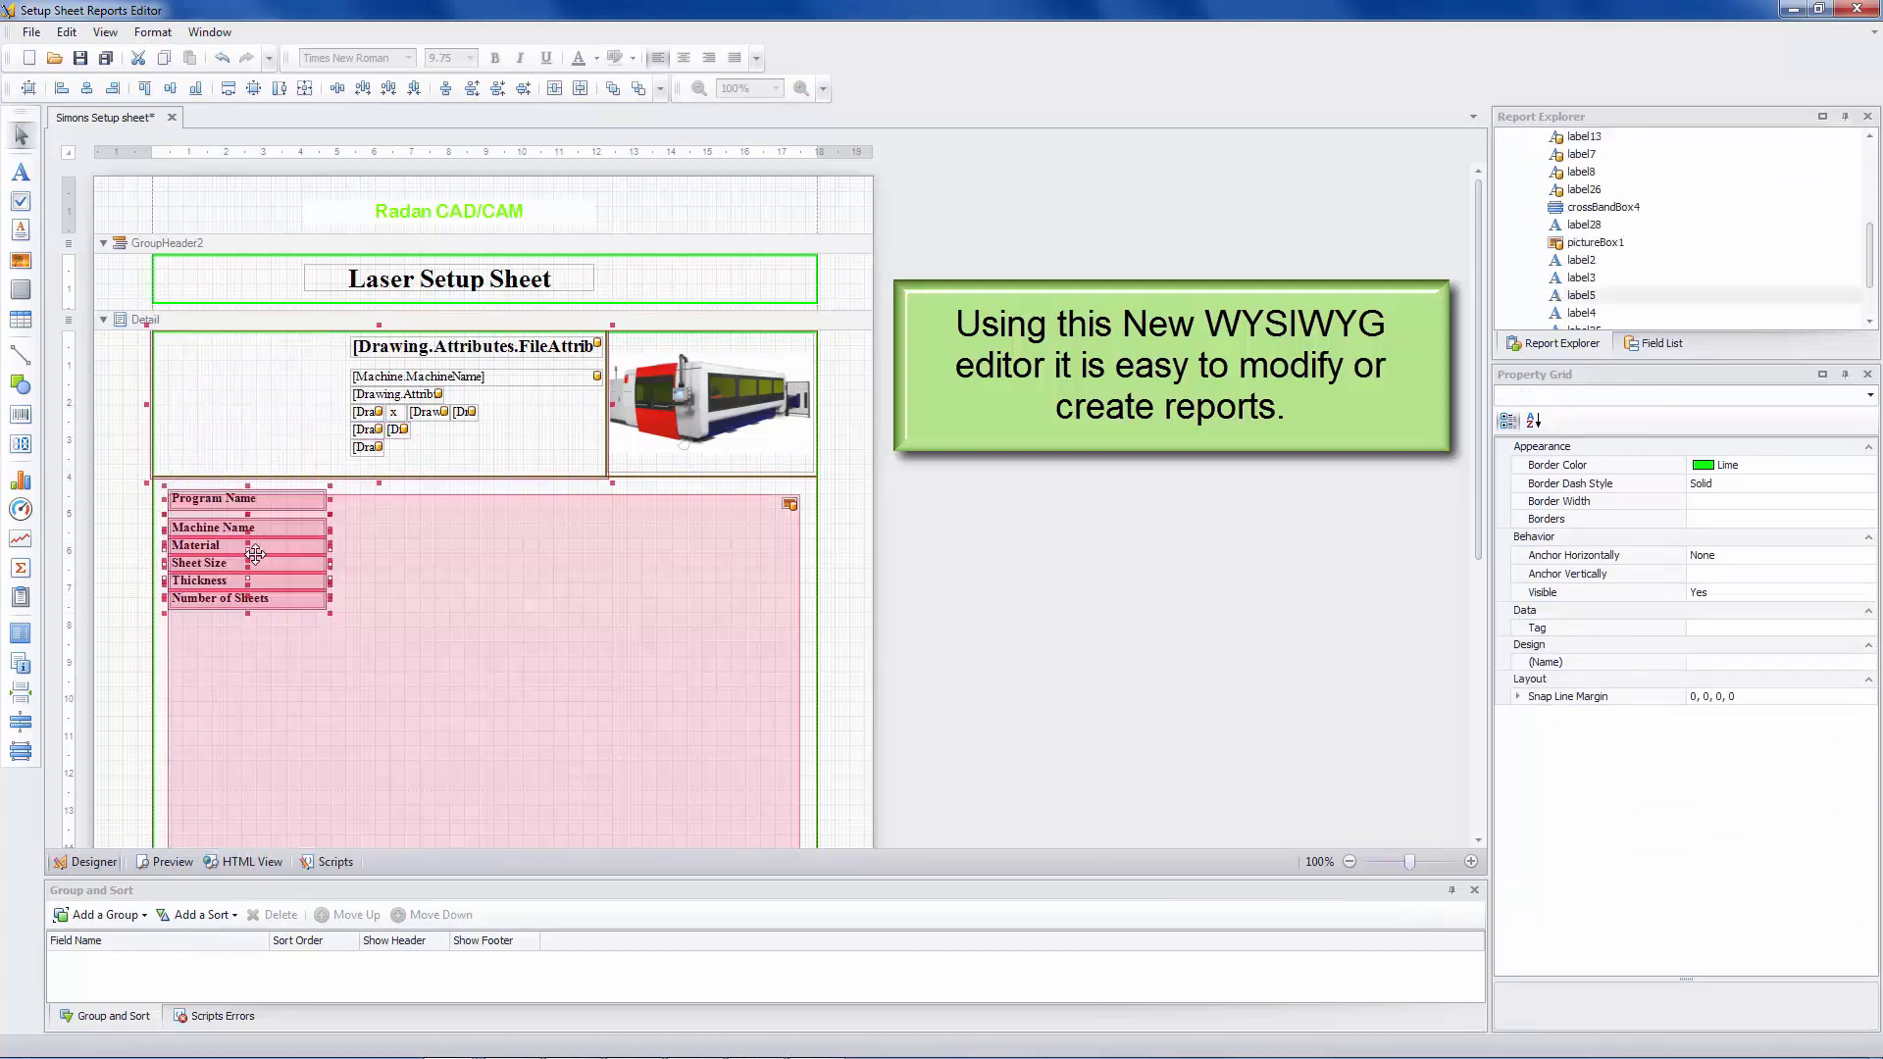
{"action": "left_click", "coordinate": [553, 633]}
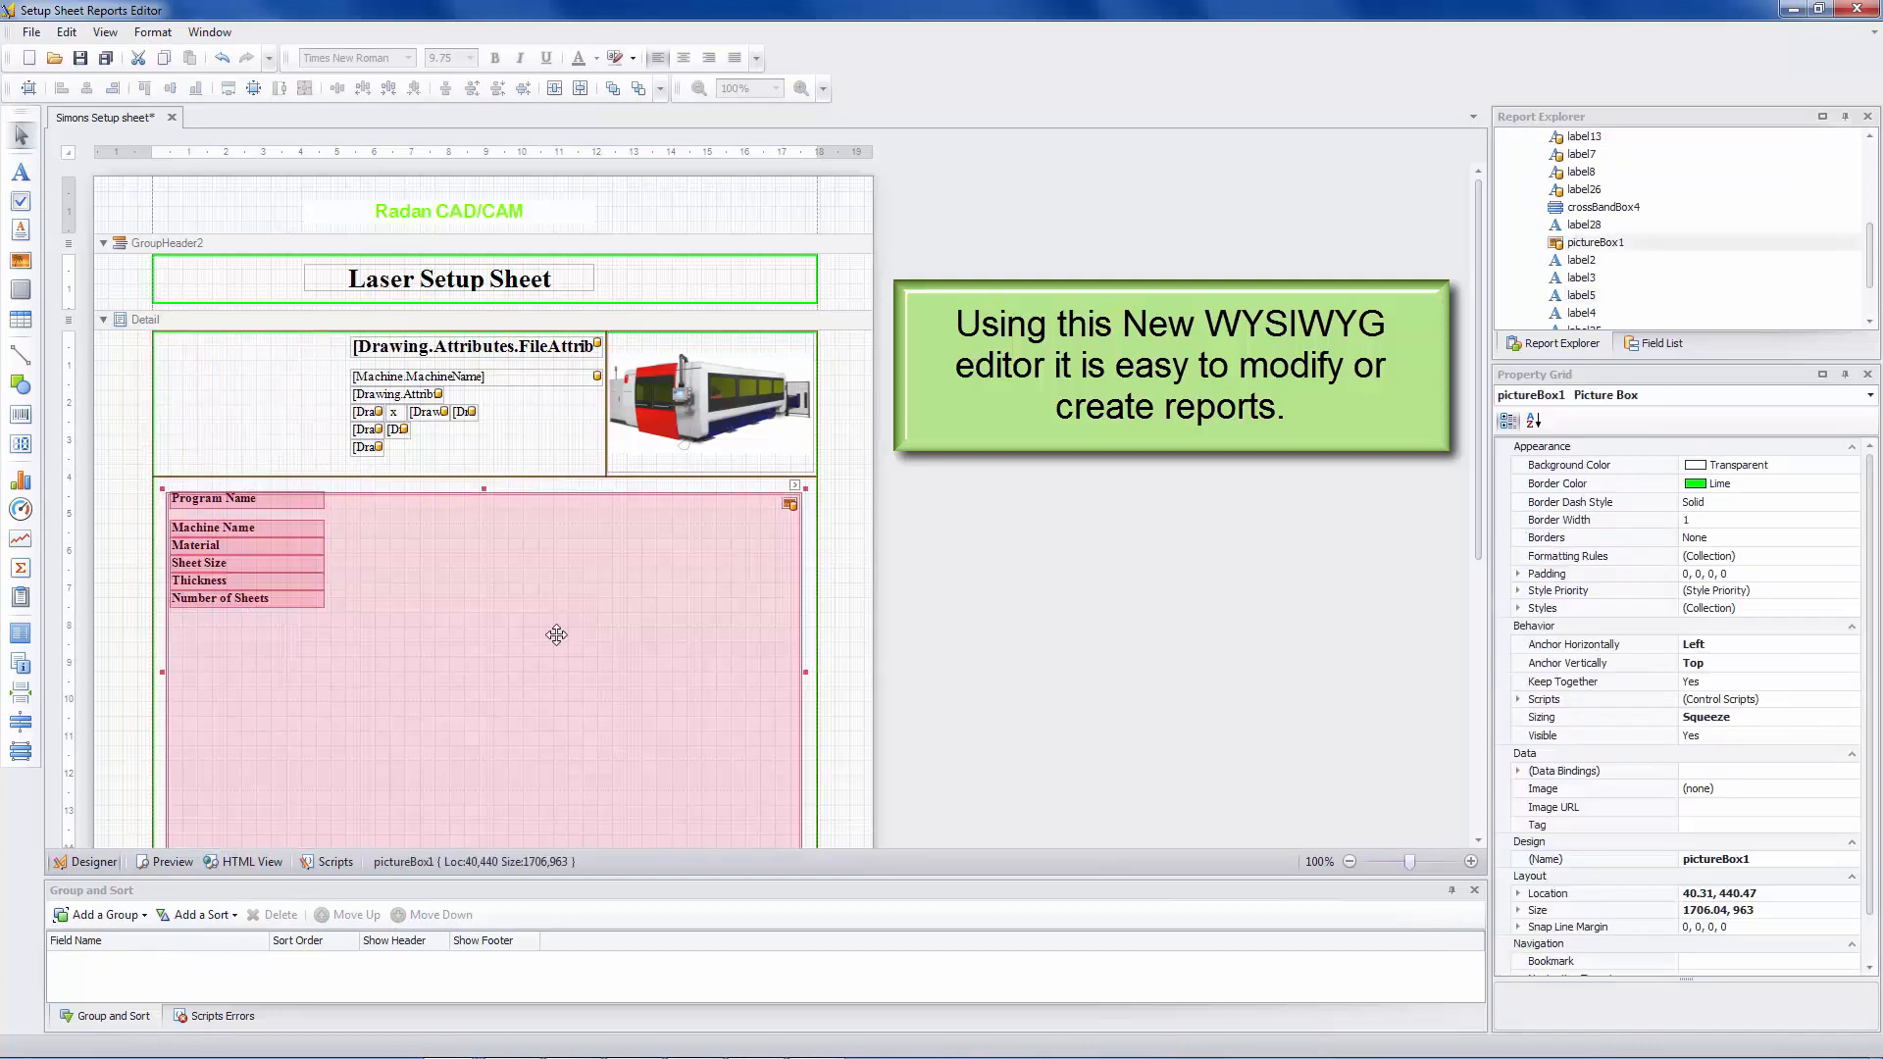
{"action": "left_click", "coordinate": [343, 323]}
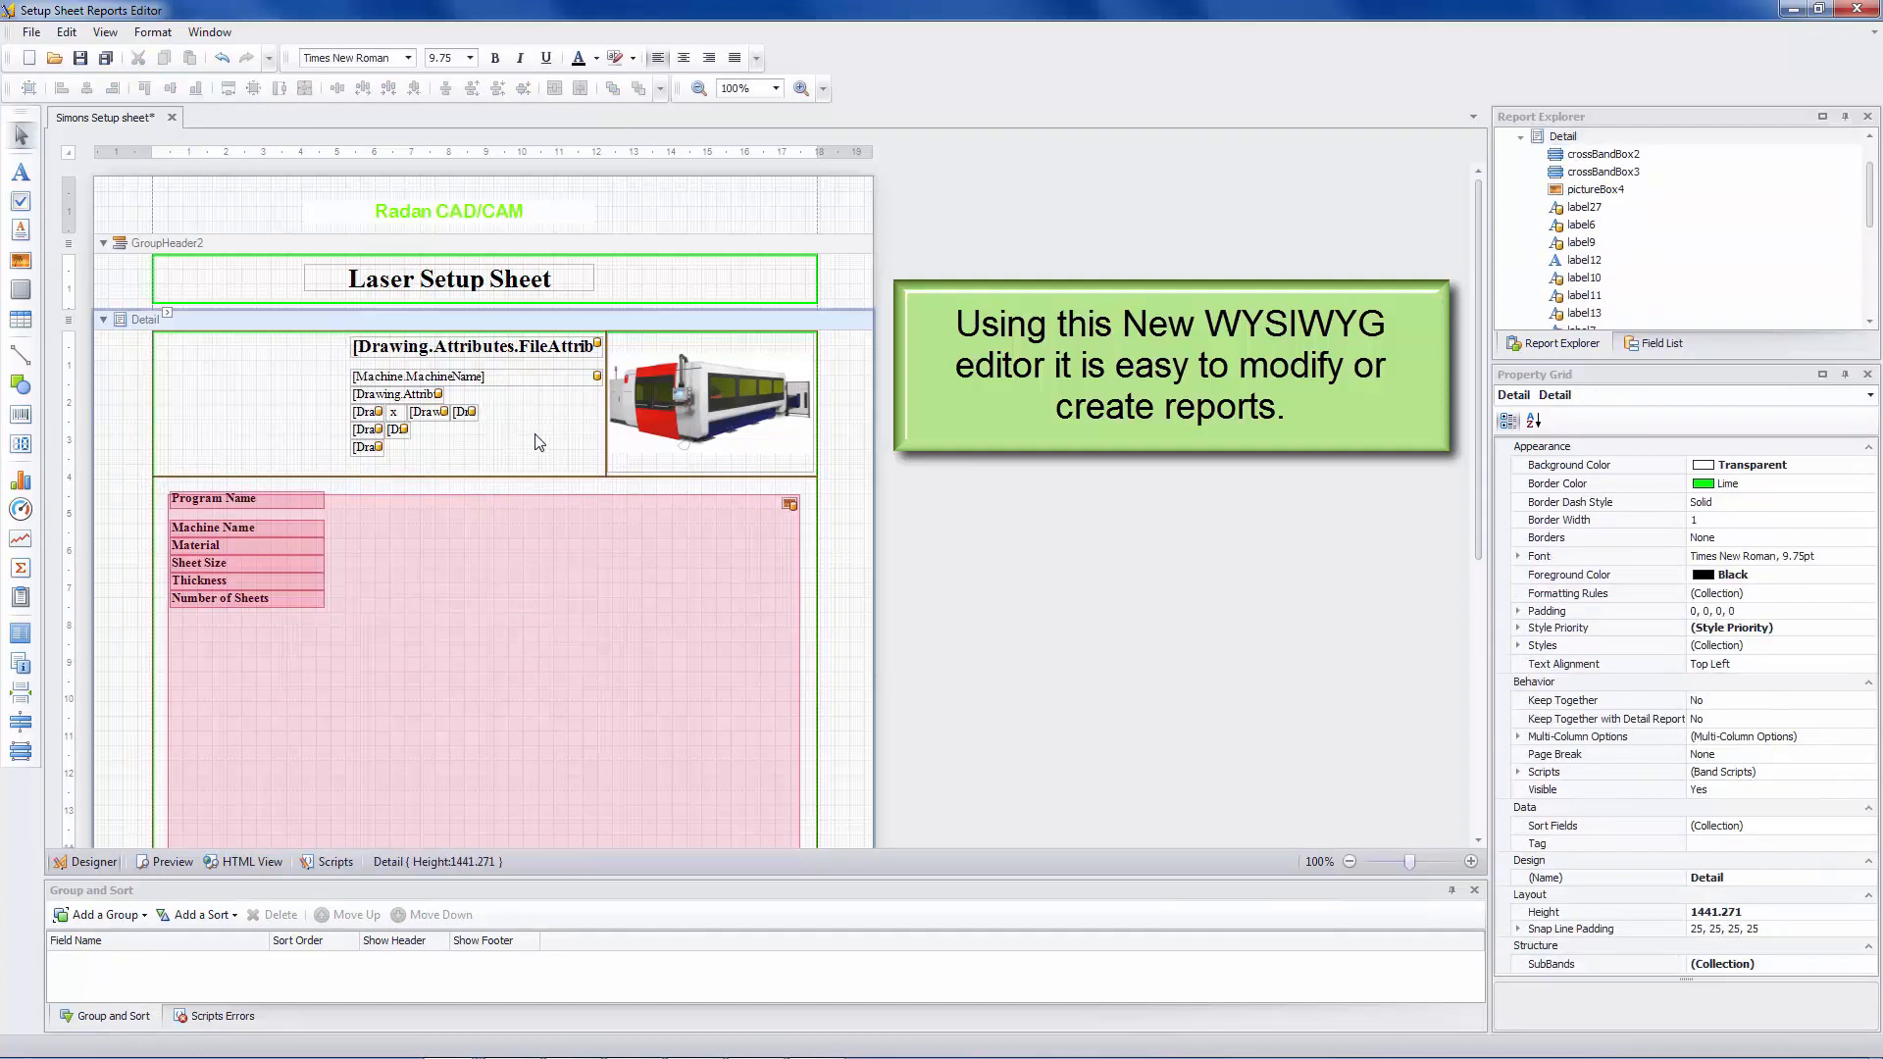
{"action": "left_click_drag", "start_coordinate": [602, 476], "coordinate": [203, 663]}
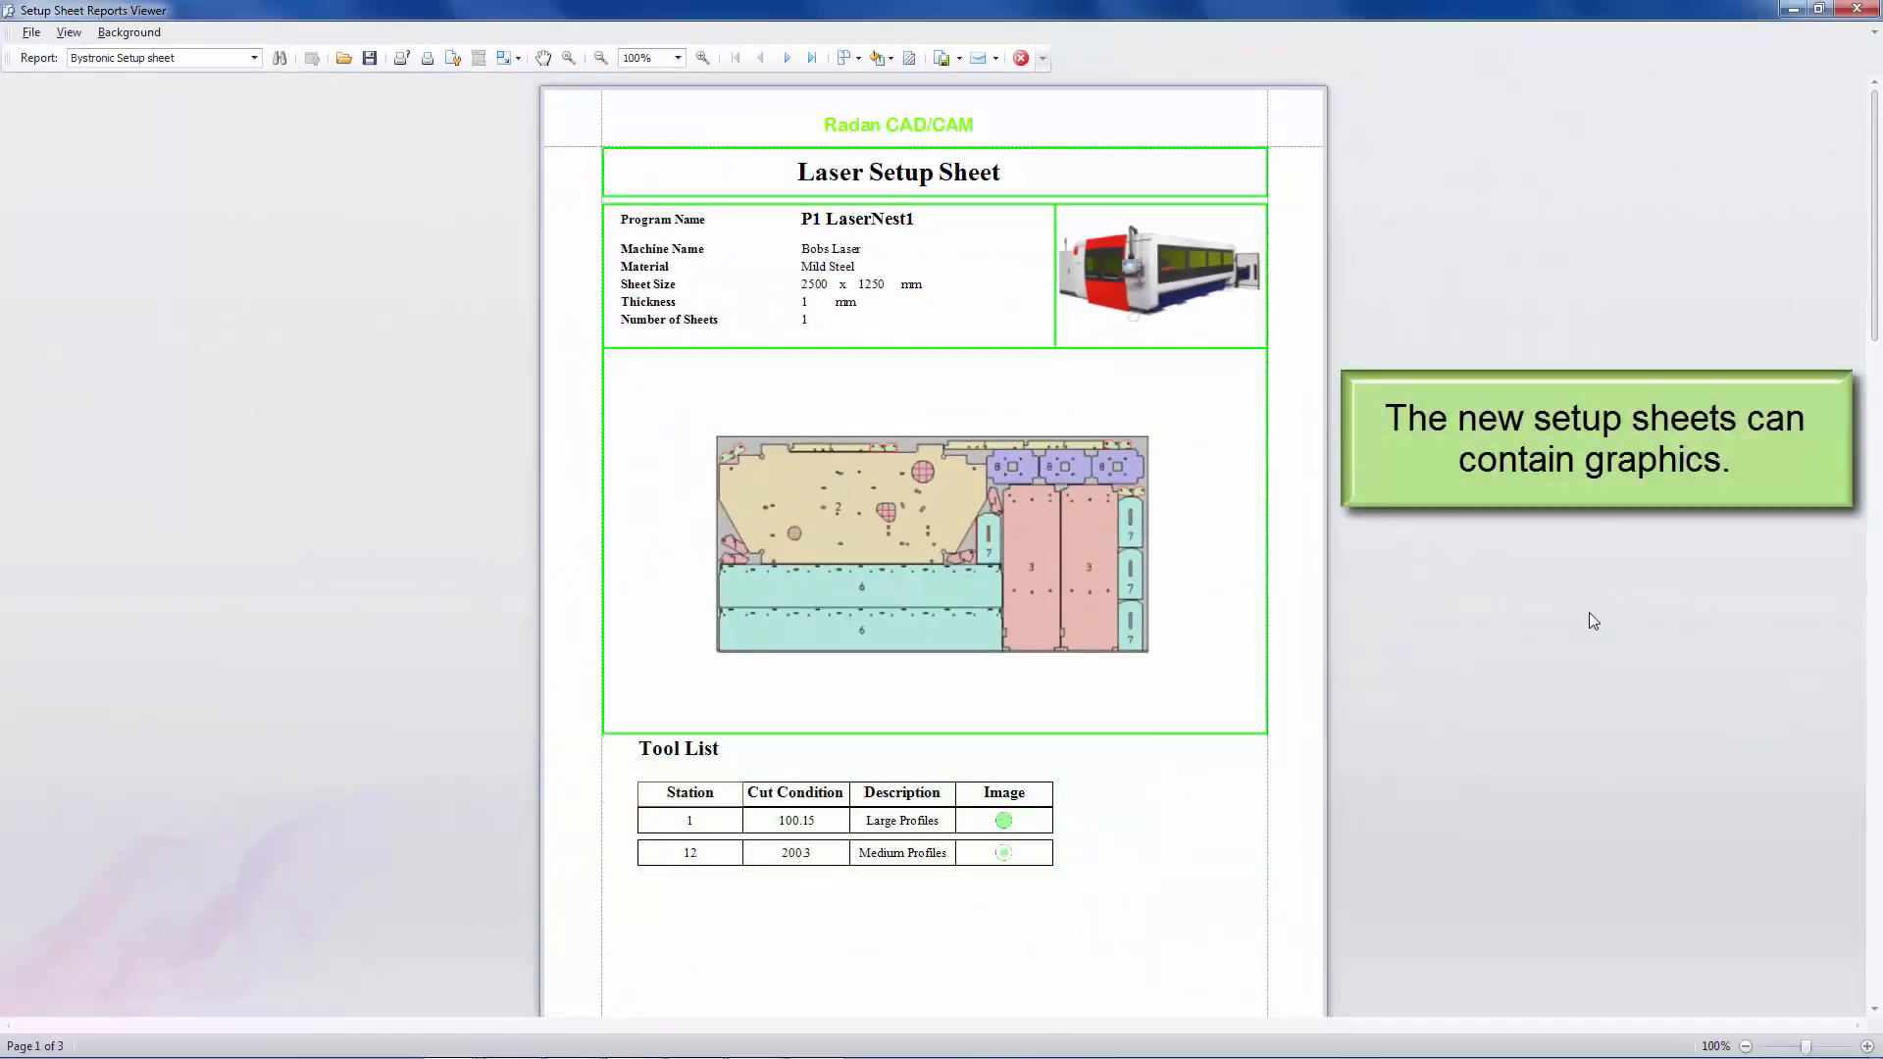
Examine the Bystronic setup sheet's graphics, from the nest layout on page 1 to the parts list on page 2.
{"action": "middle_click", "coordinate": [1590, 618]}
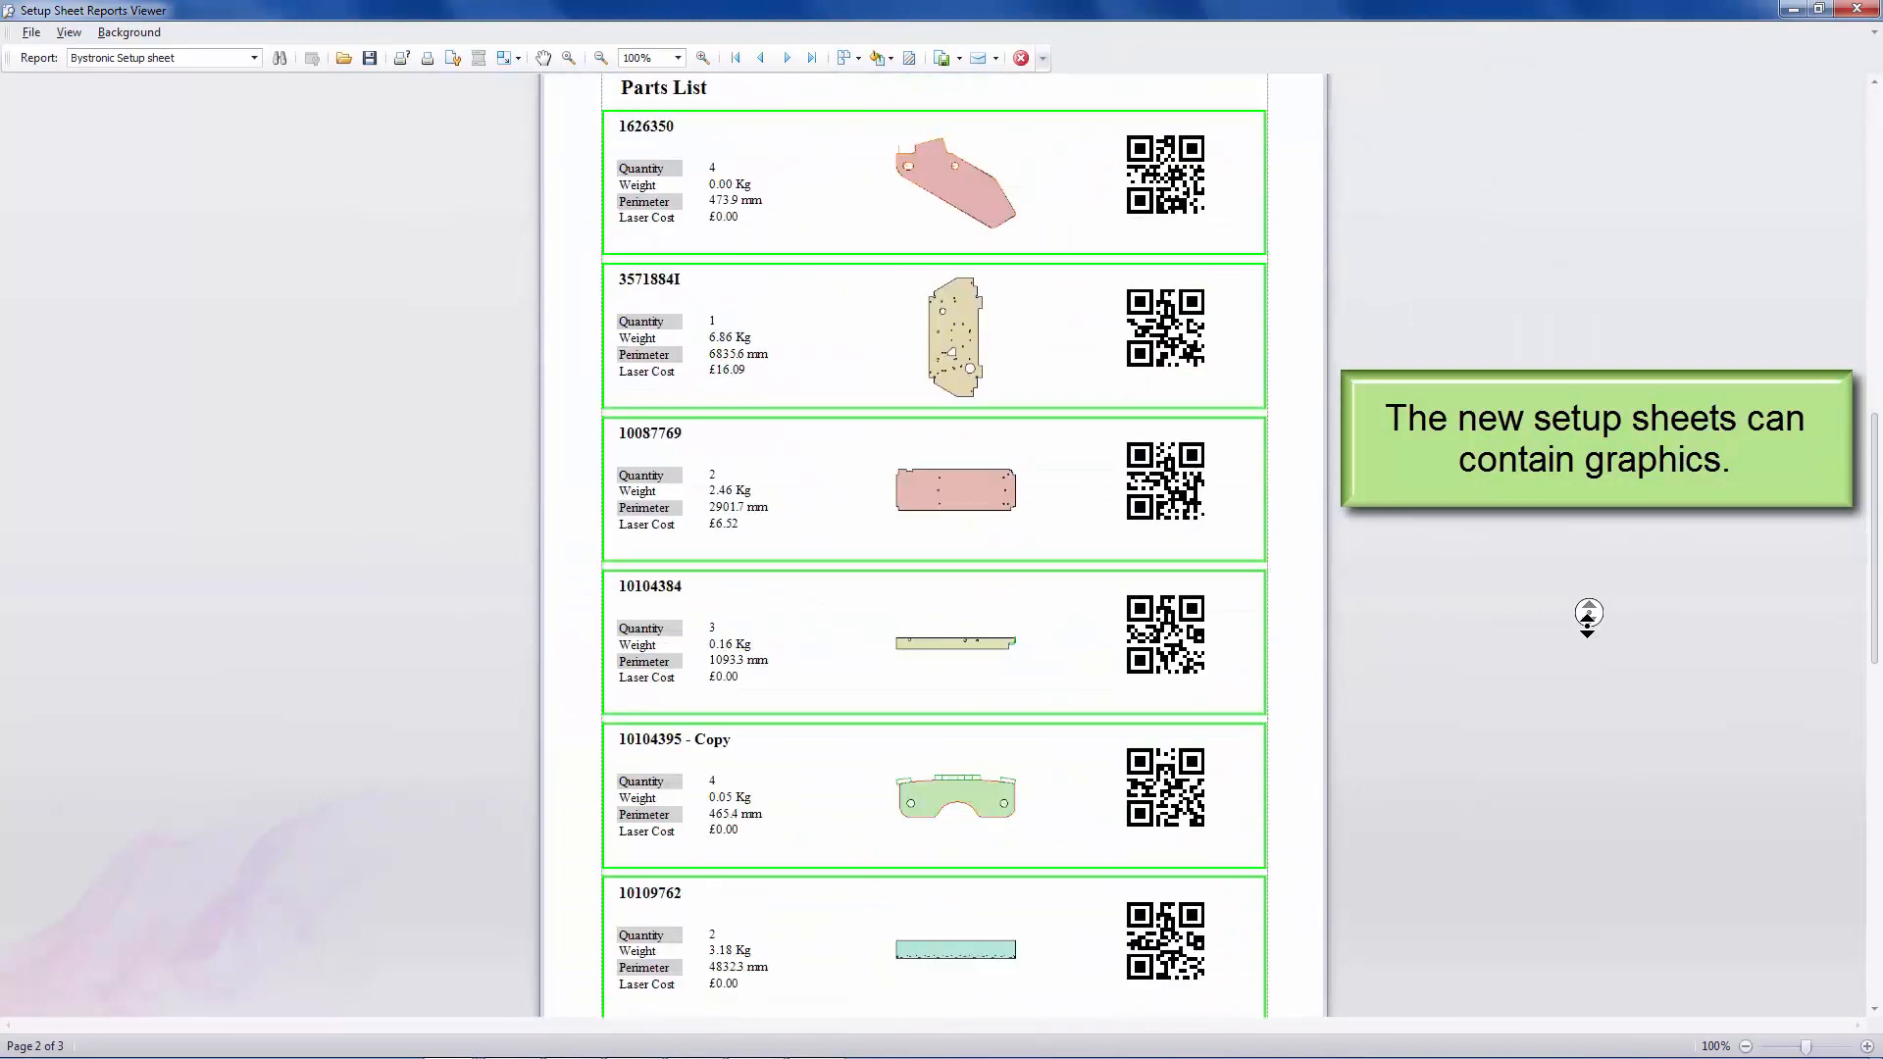
{"action": "middle_click", "coordinate": [1669, 706]}
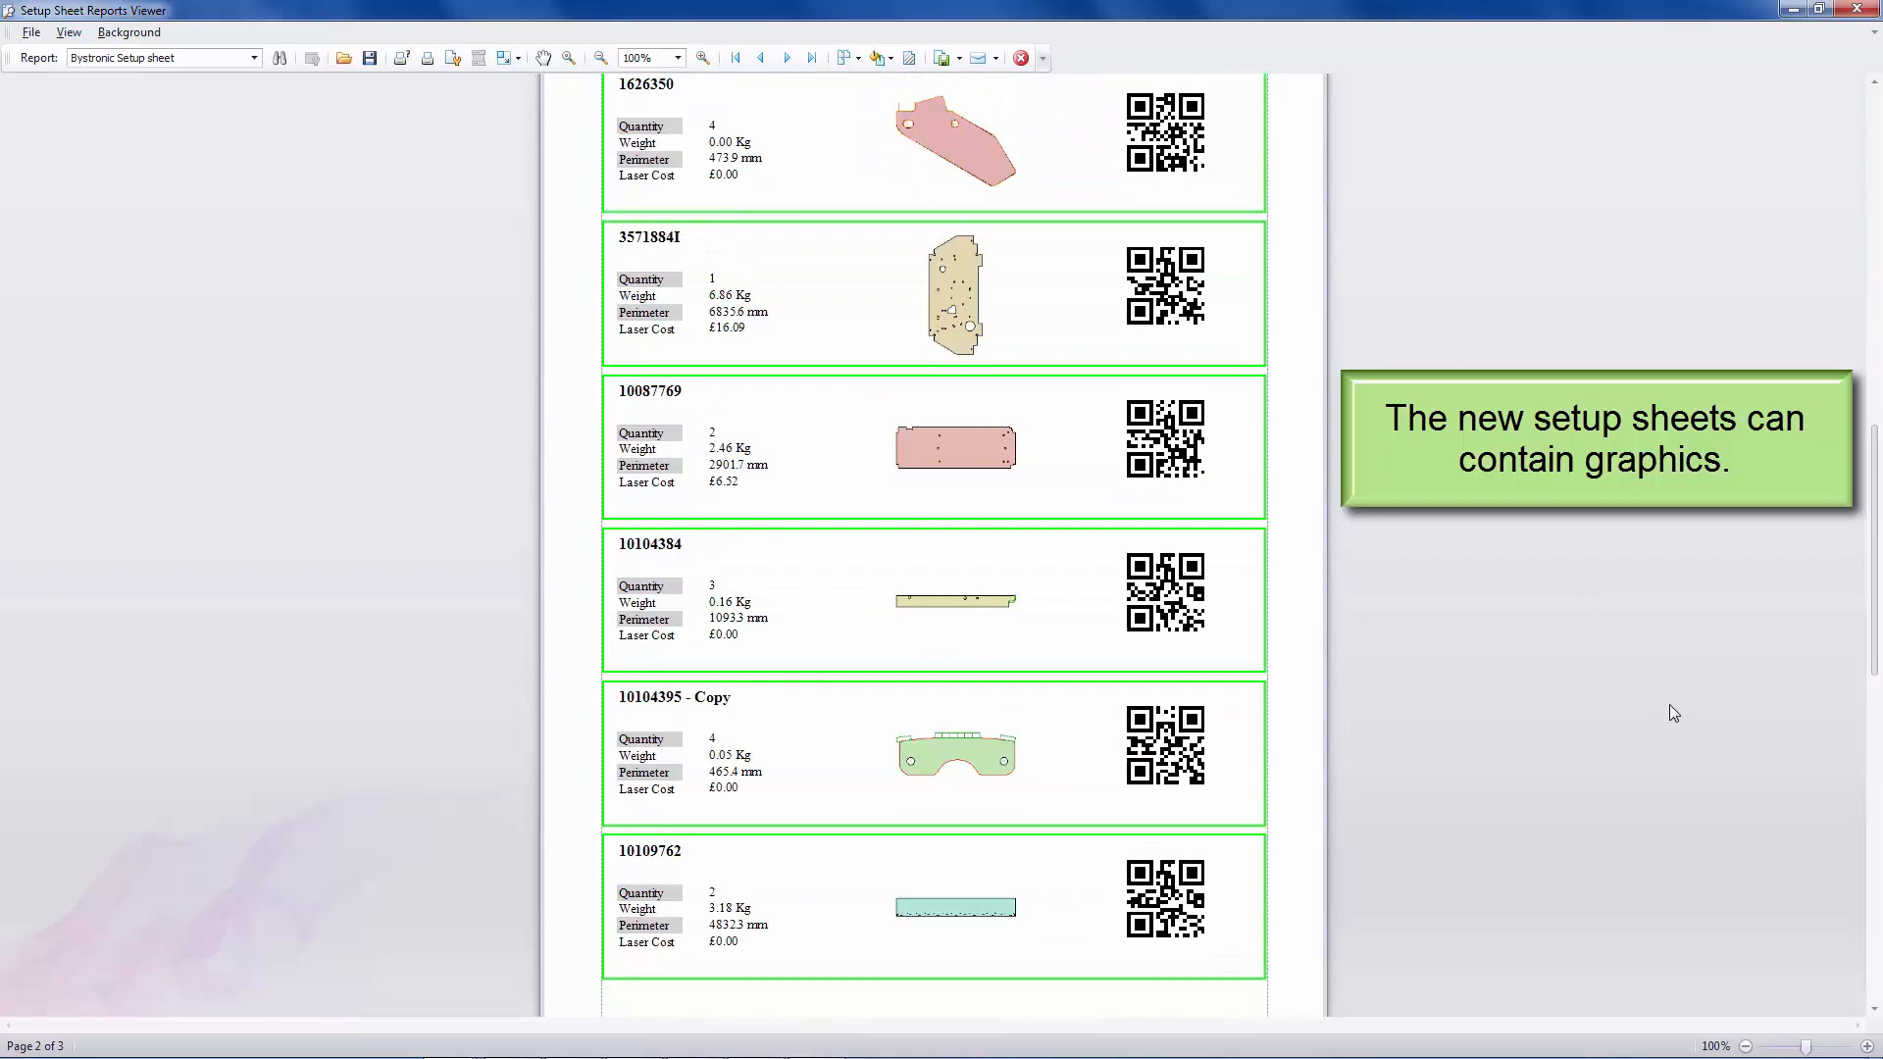
{"action": "scroll", "coordinate": [1669, 704], "scroll_direction": "up", "scroll_amount": 3}
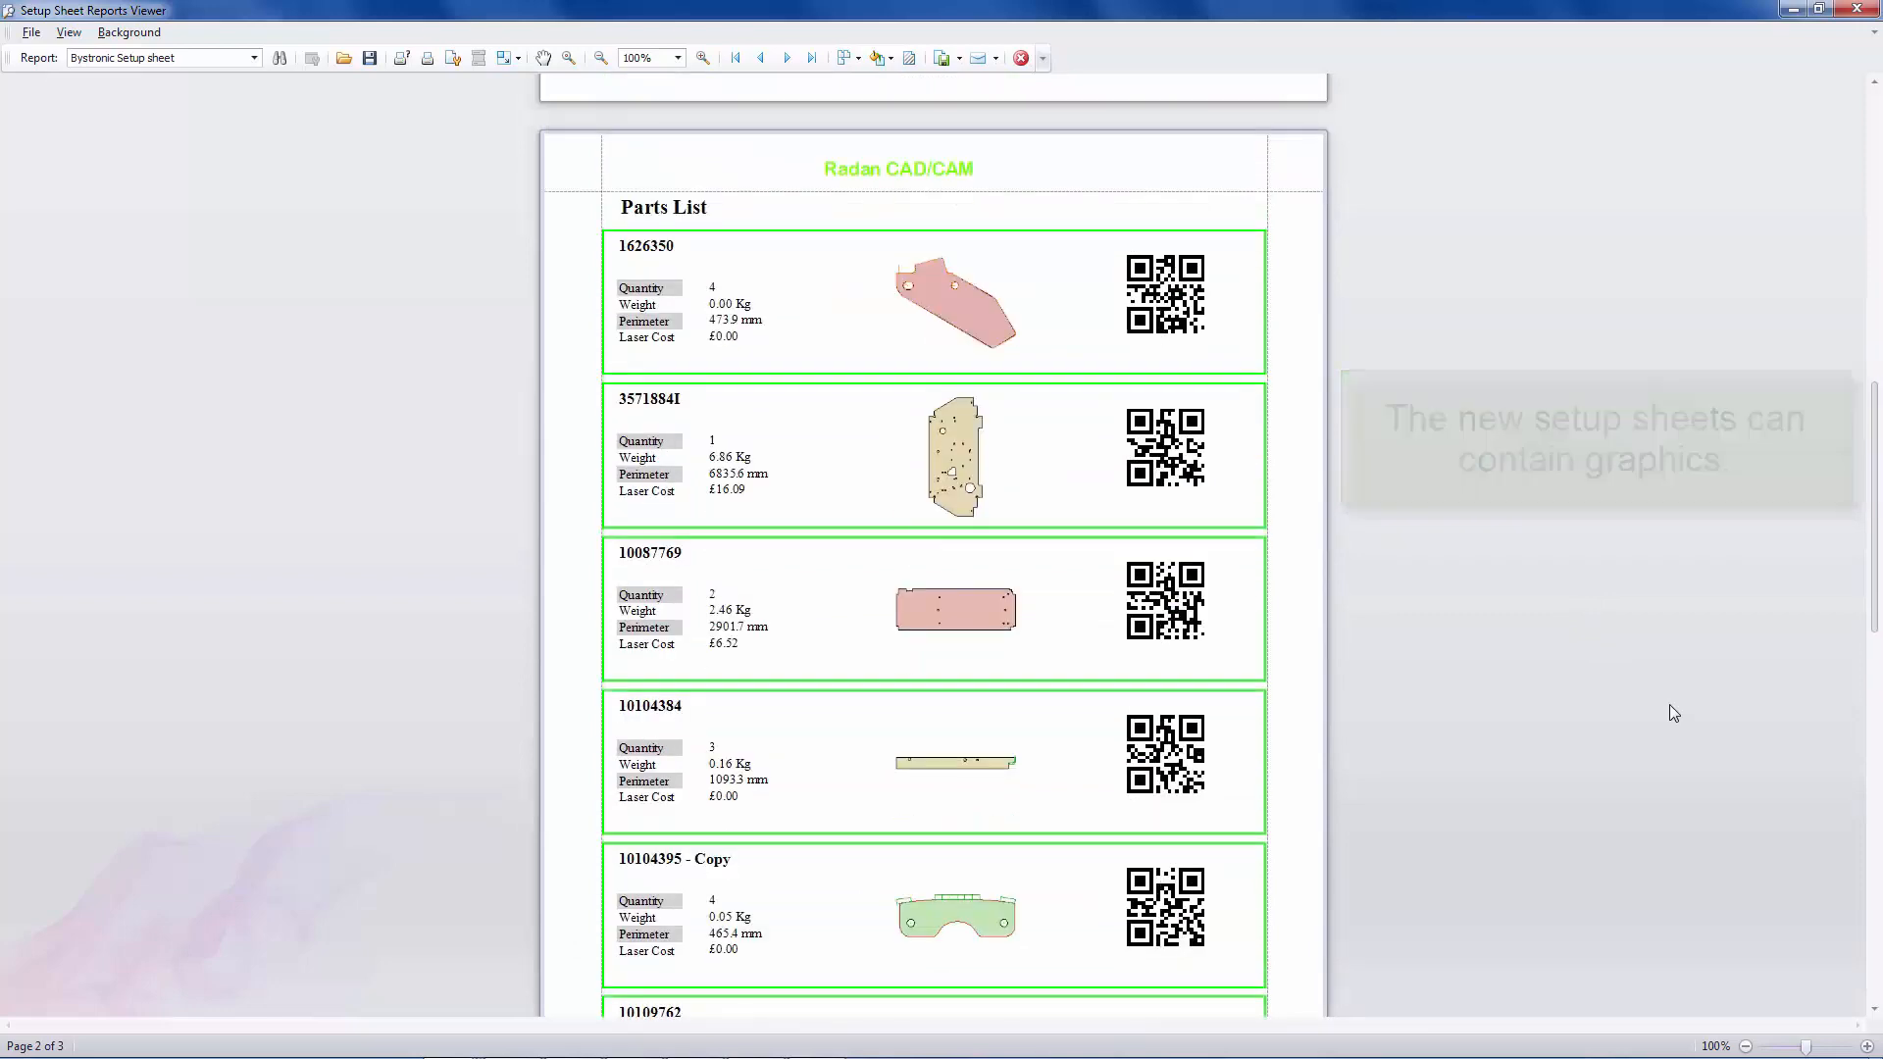
{"action": "scroll", "coordinate": [1669, 704], "scroll_direction": "down", "scroll_amount": 1}
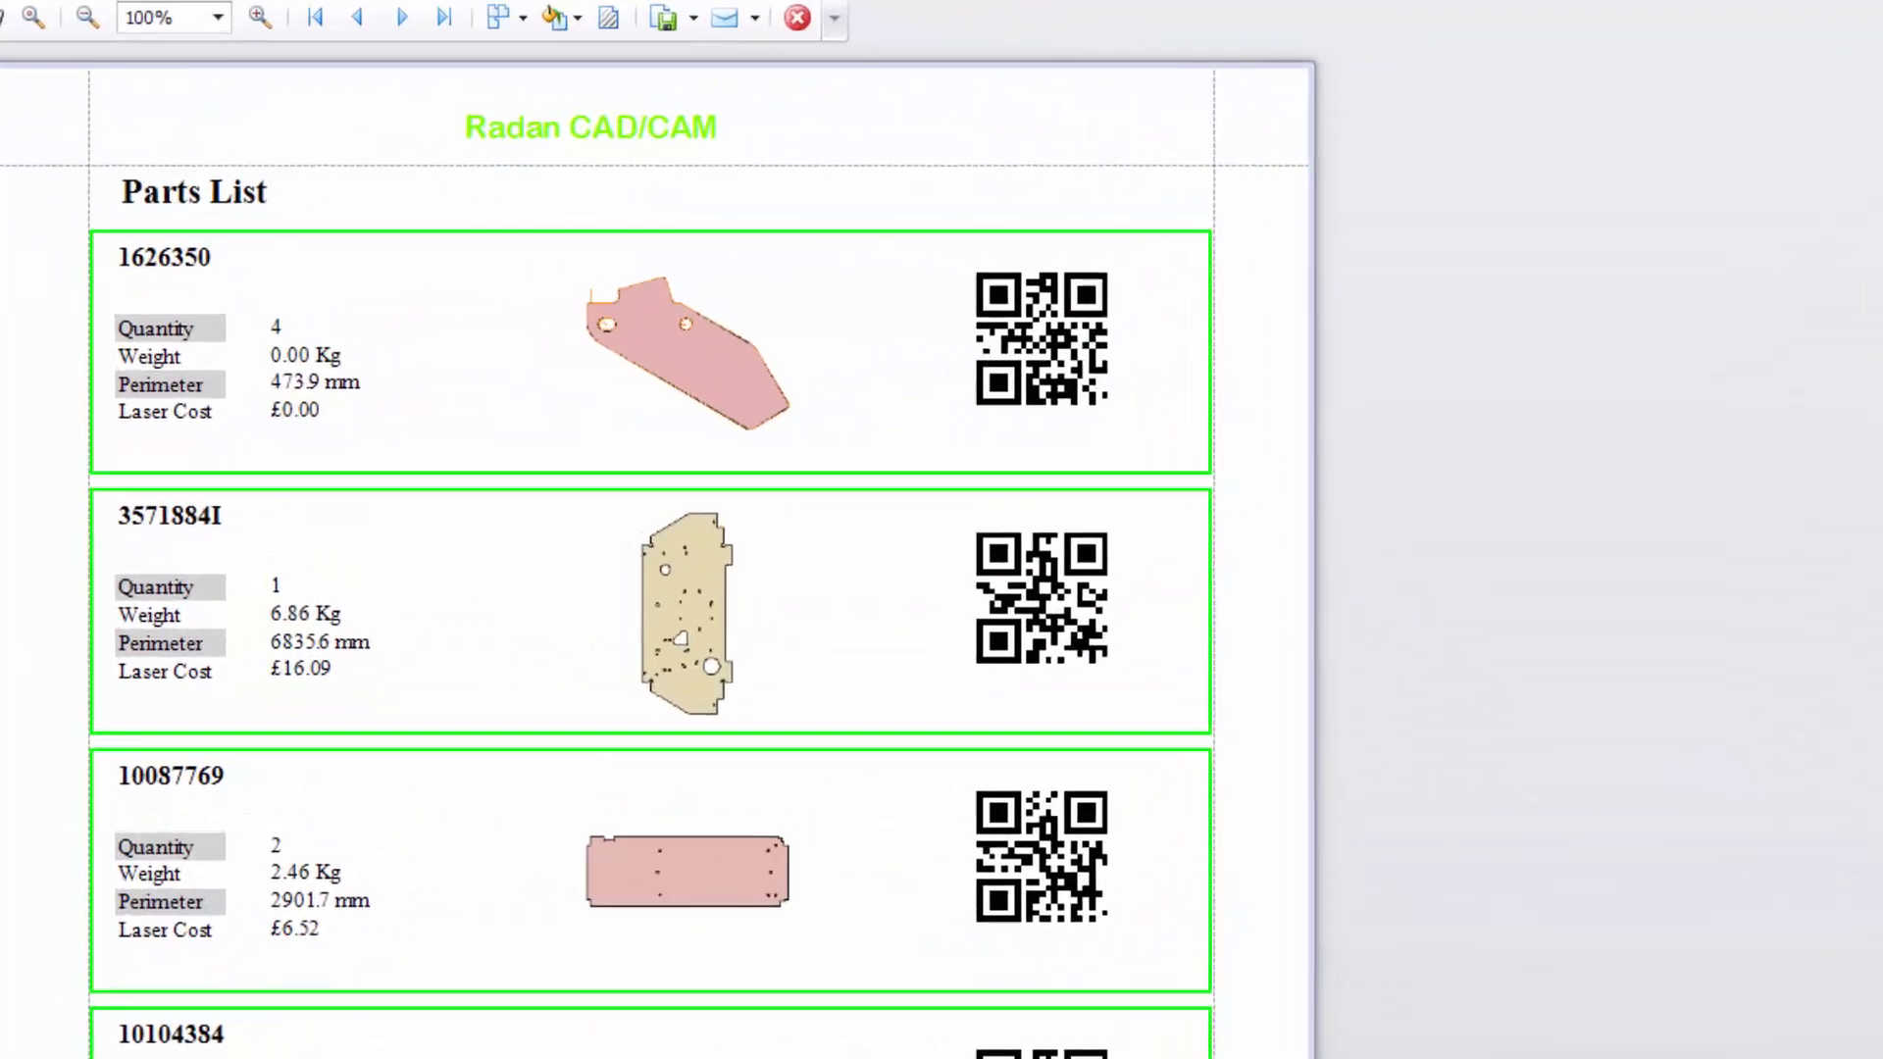
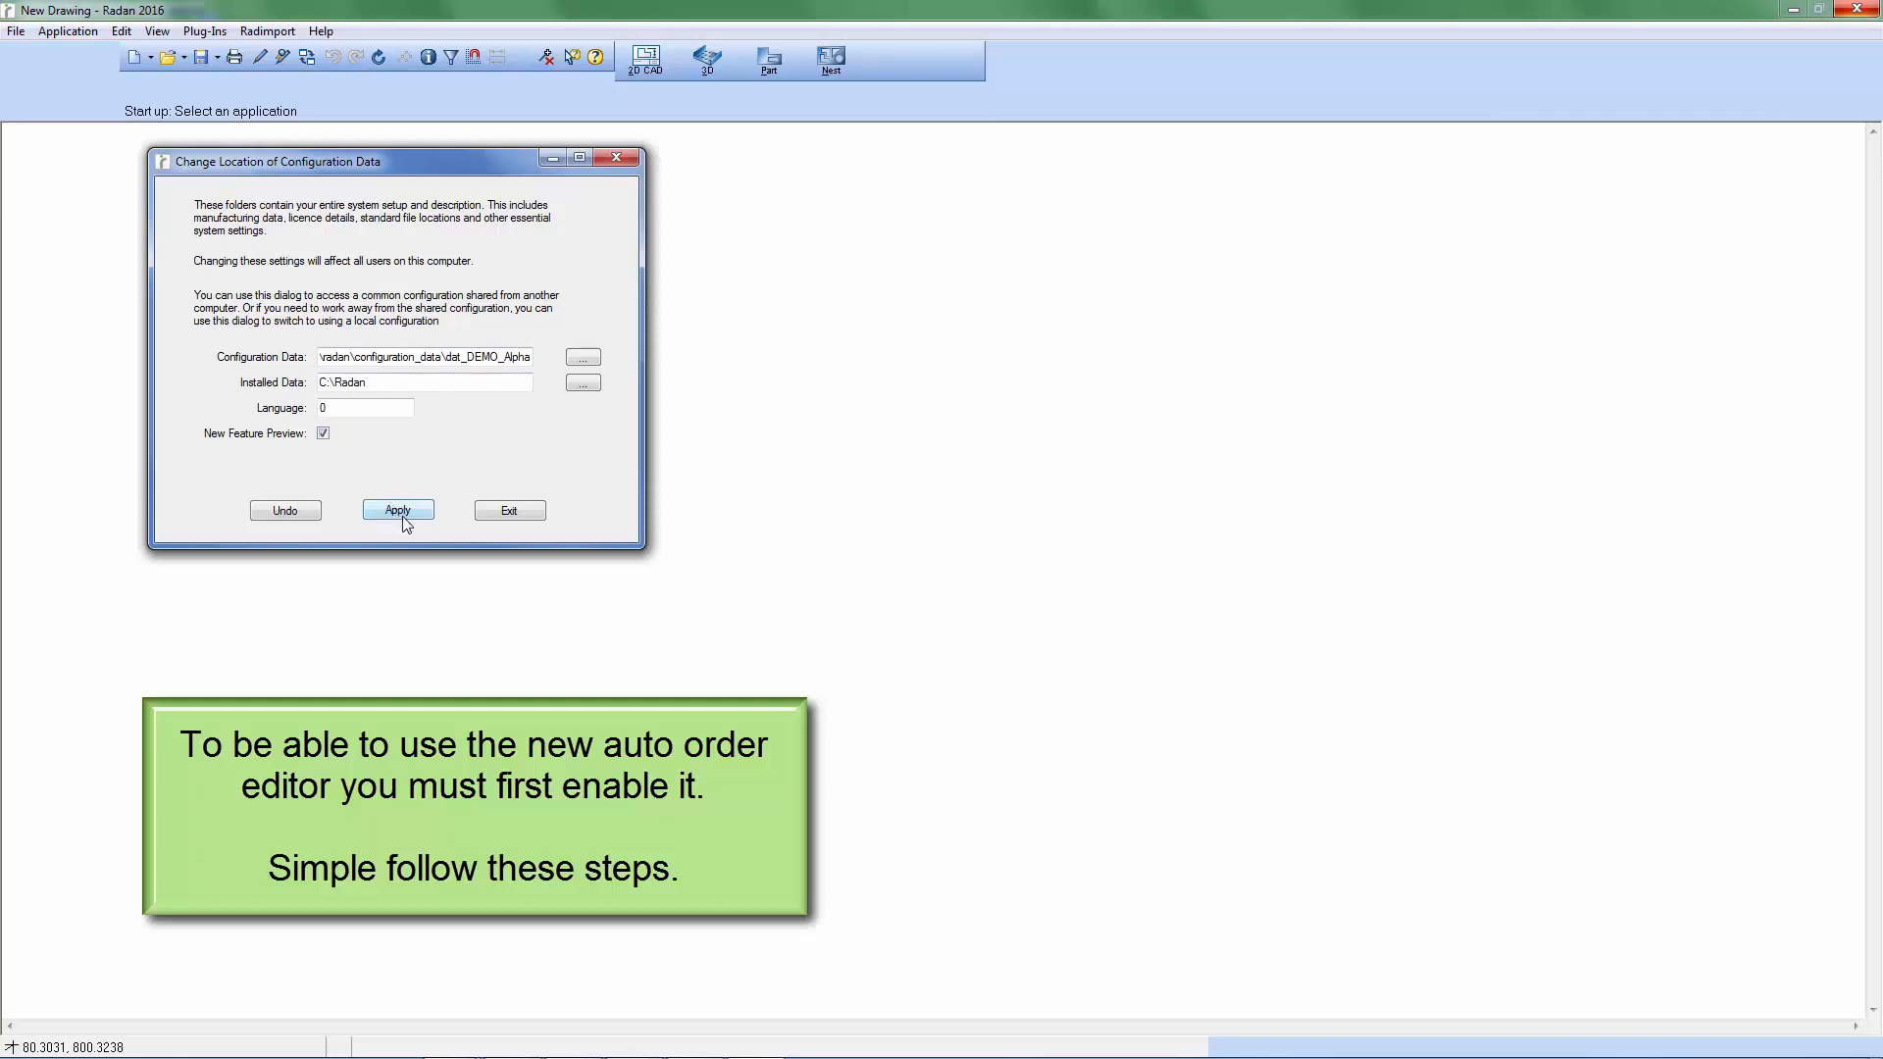
Apply and confirm the enabled New Feature Preview setting for the configuration data, then leave the dialog.
{"action": "left_click", "coordinate": [400, 514]}
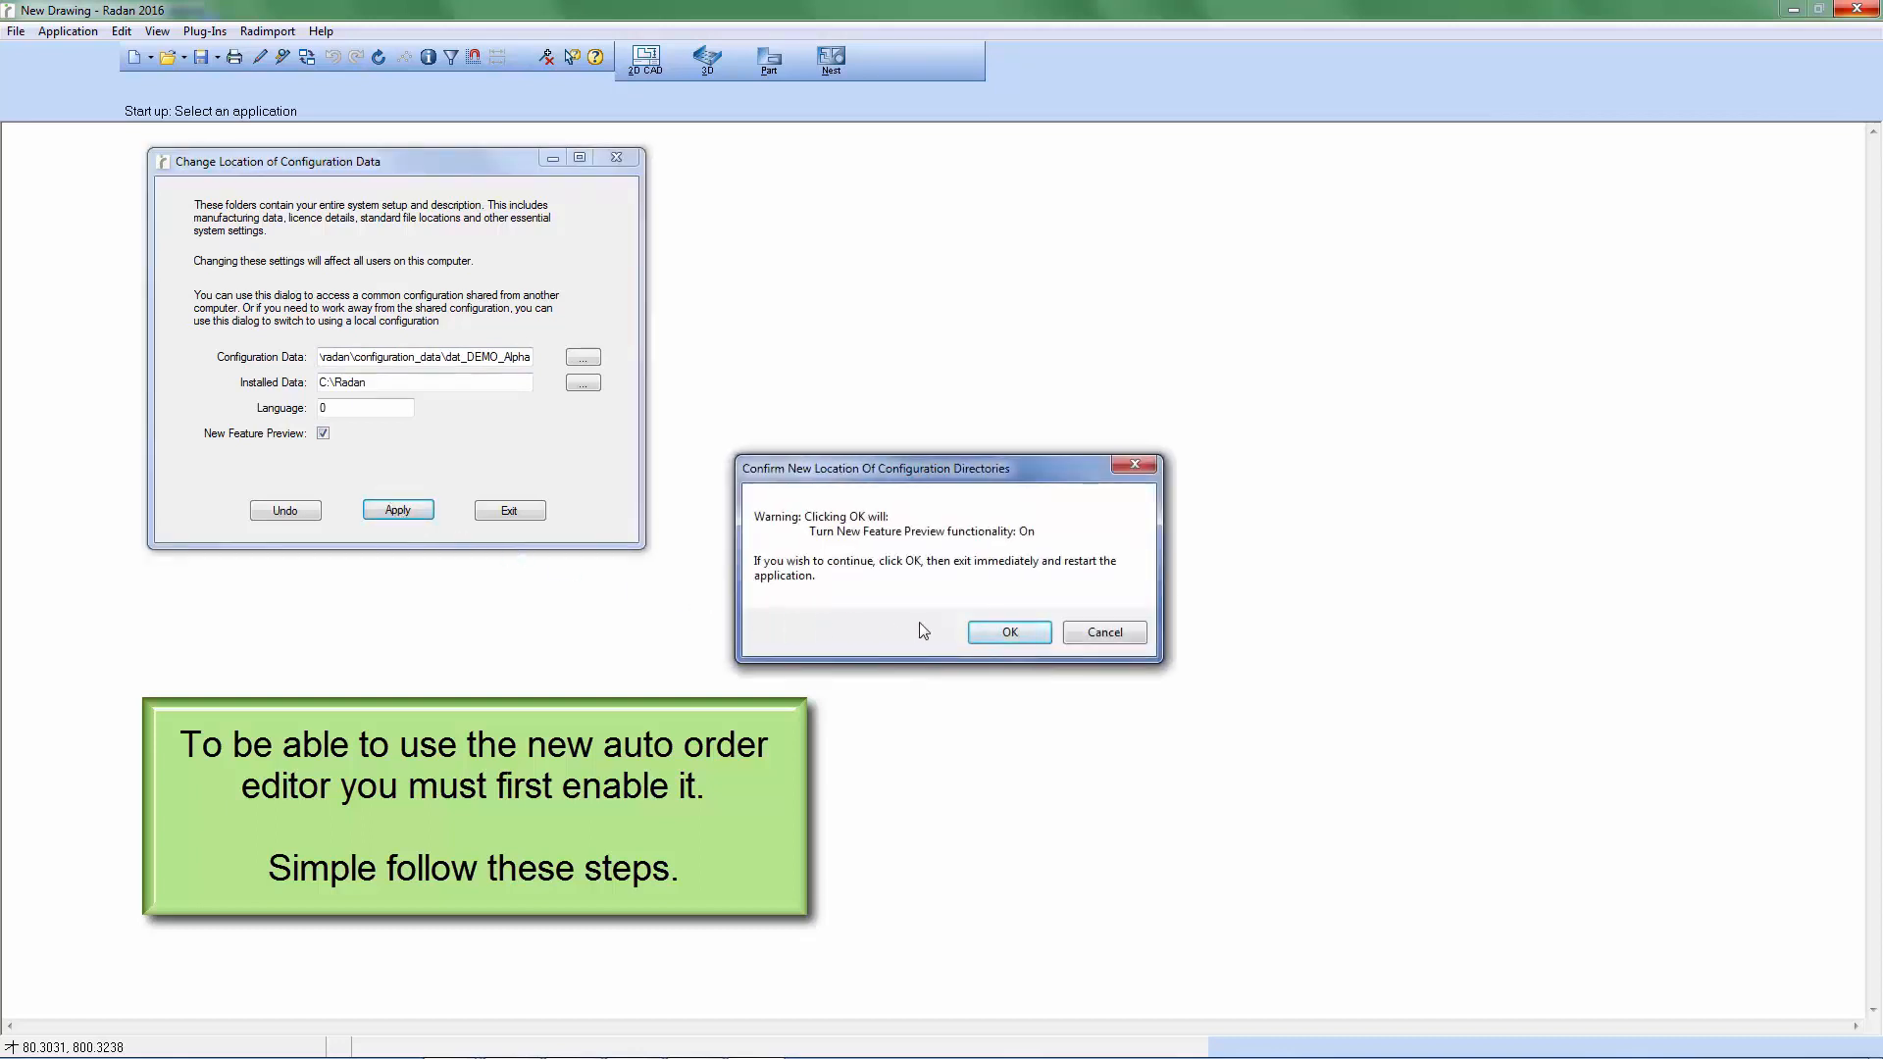
{"action": "left_click", "coordinate": [1035, 632]}
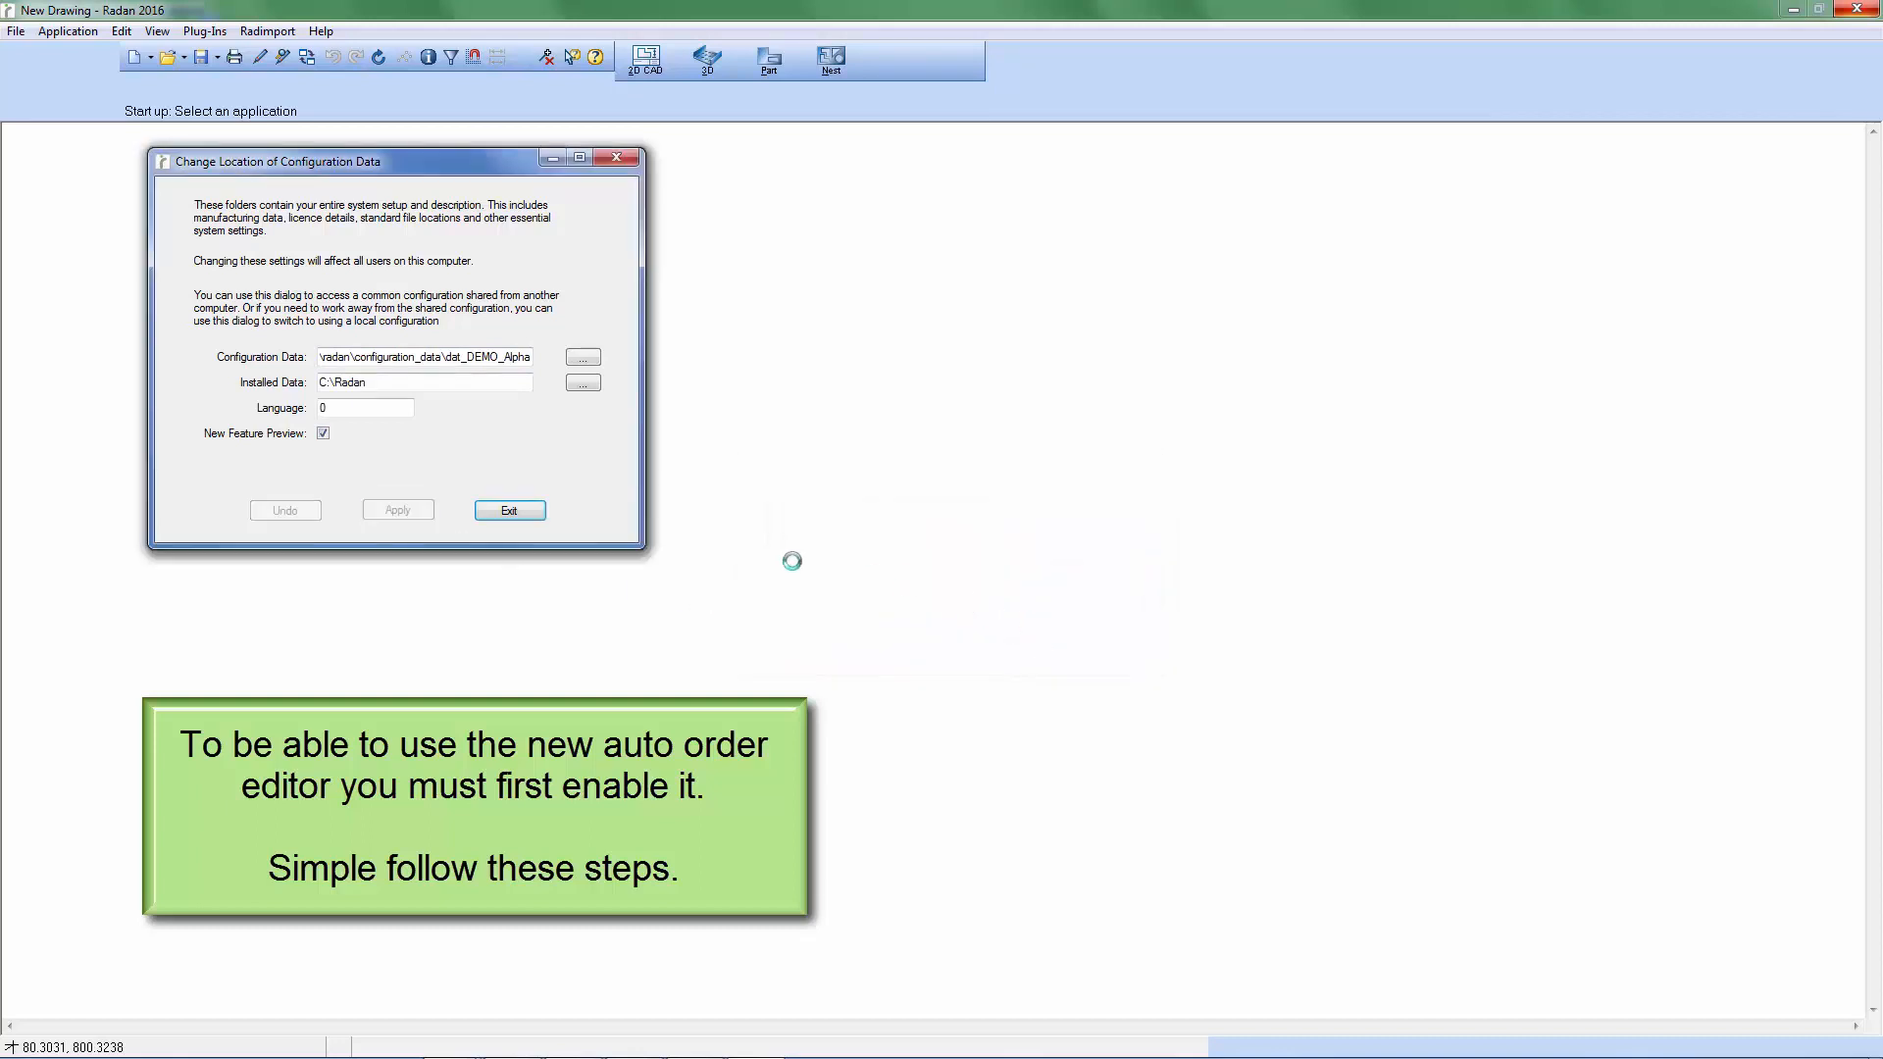
{"action": "left_click", "coordinate": [510, 511]}
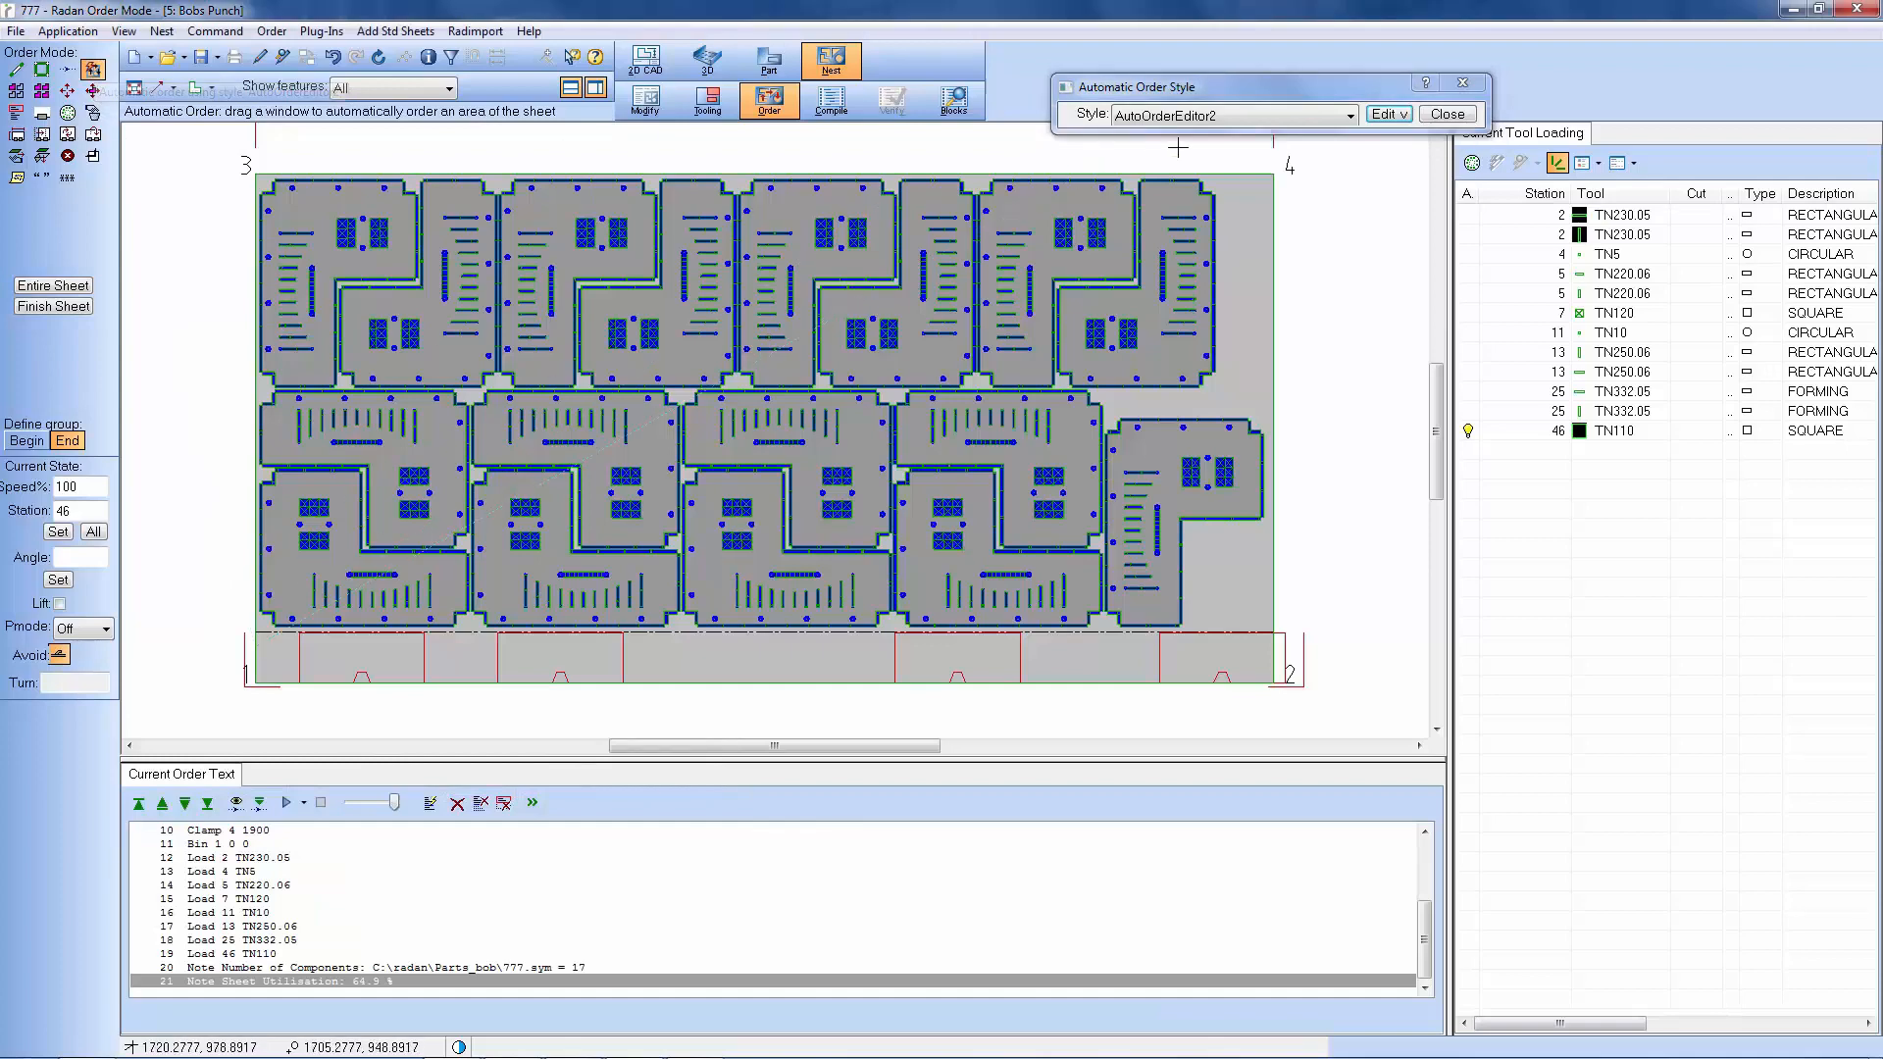
Select the AutoOrderEditor3 automatic order style, view it as plain text and close the text without changes.
{"action": "left_click", "coordinate": [1349, 115]}
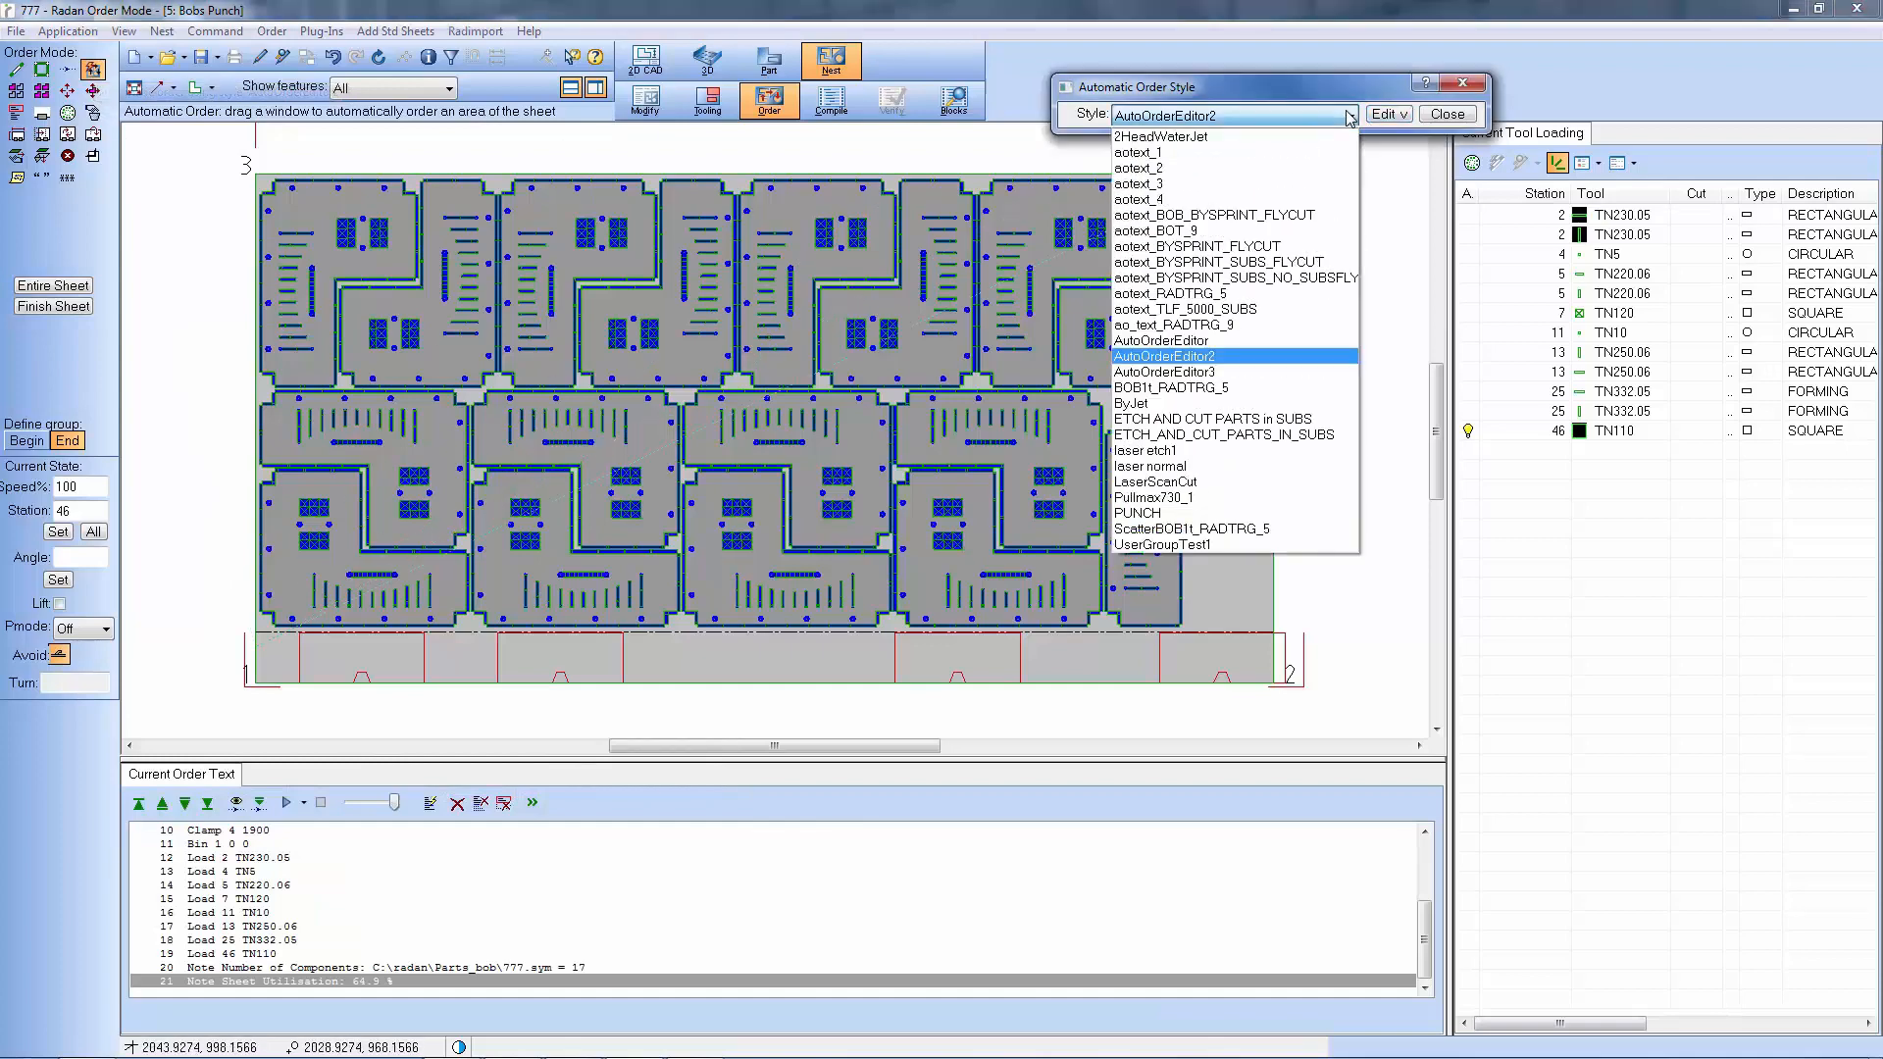
{"action": "left_click", "coordinate": [1241, 372]}
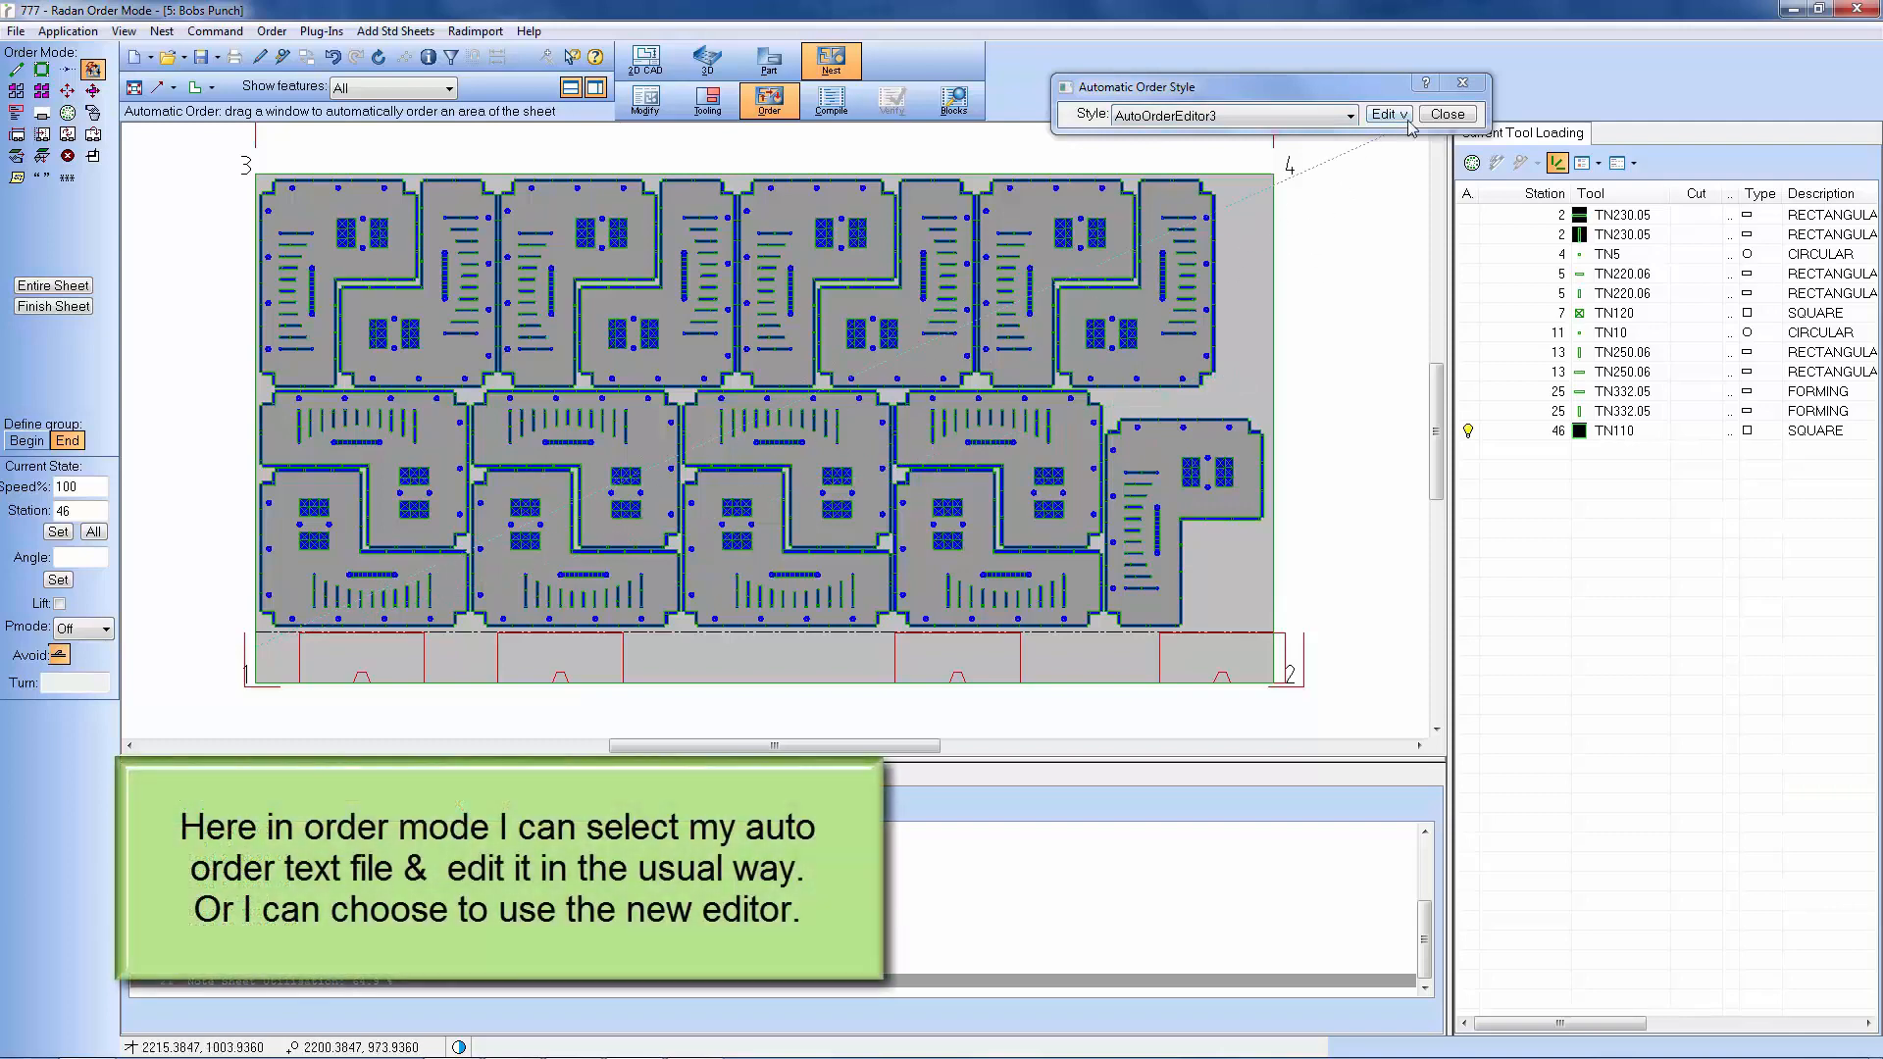
{"action": "left_click", "coordinate": [1404, 115]}
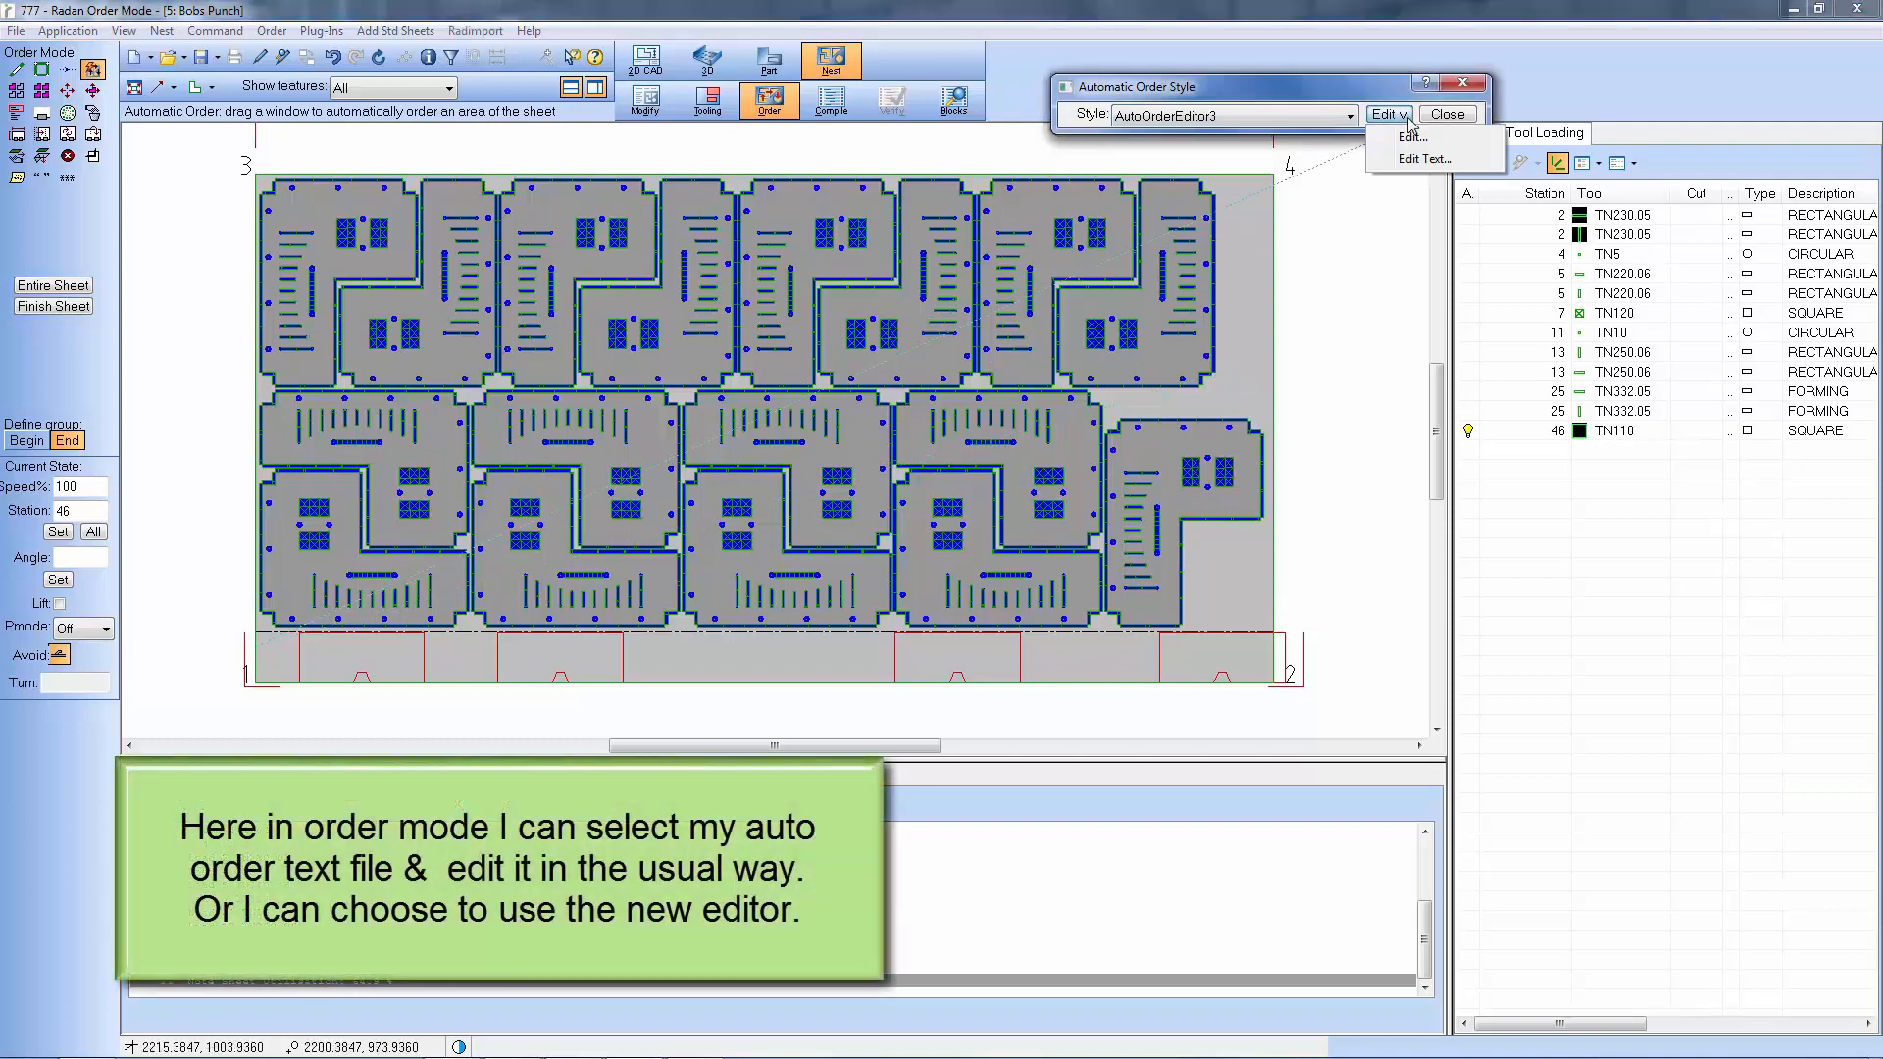
{"action": "left_click", "coordinate": [1424, 159]}
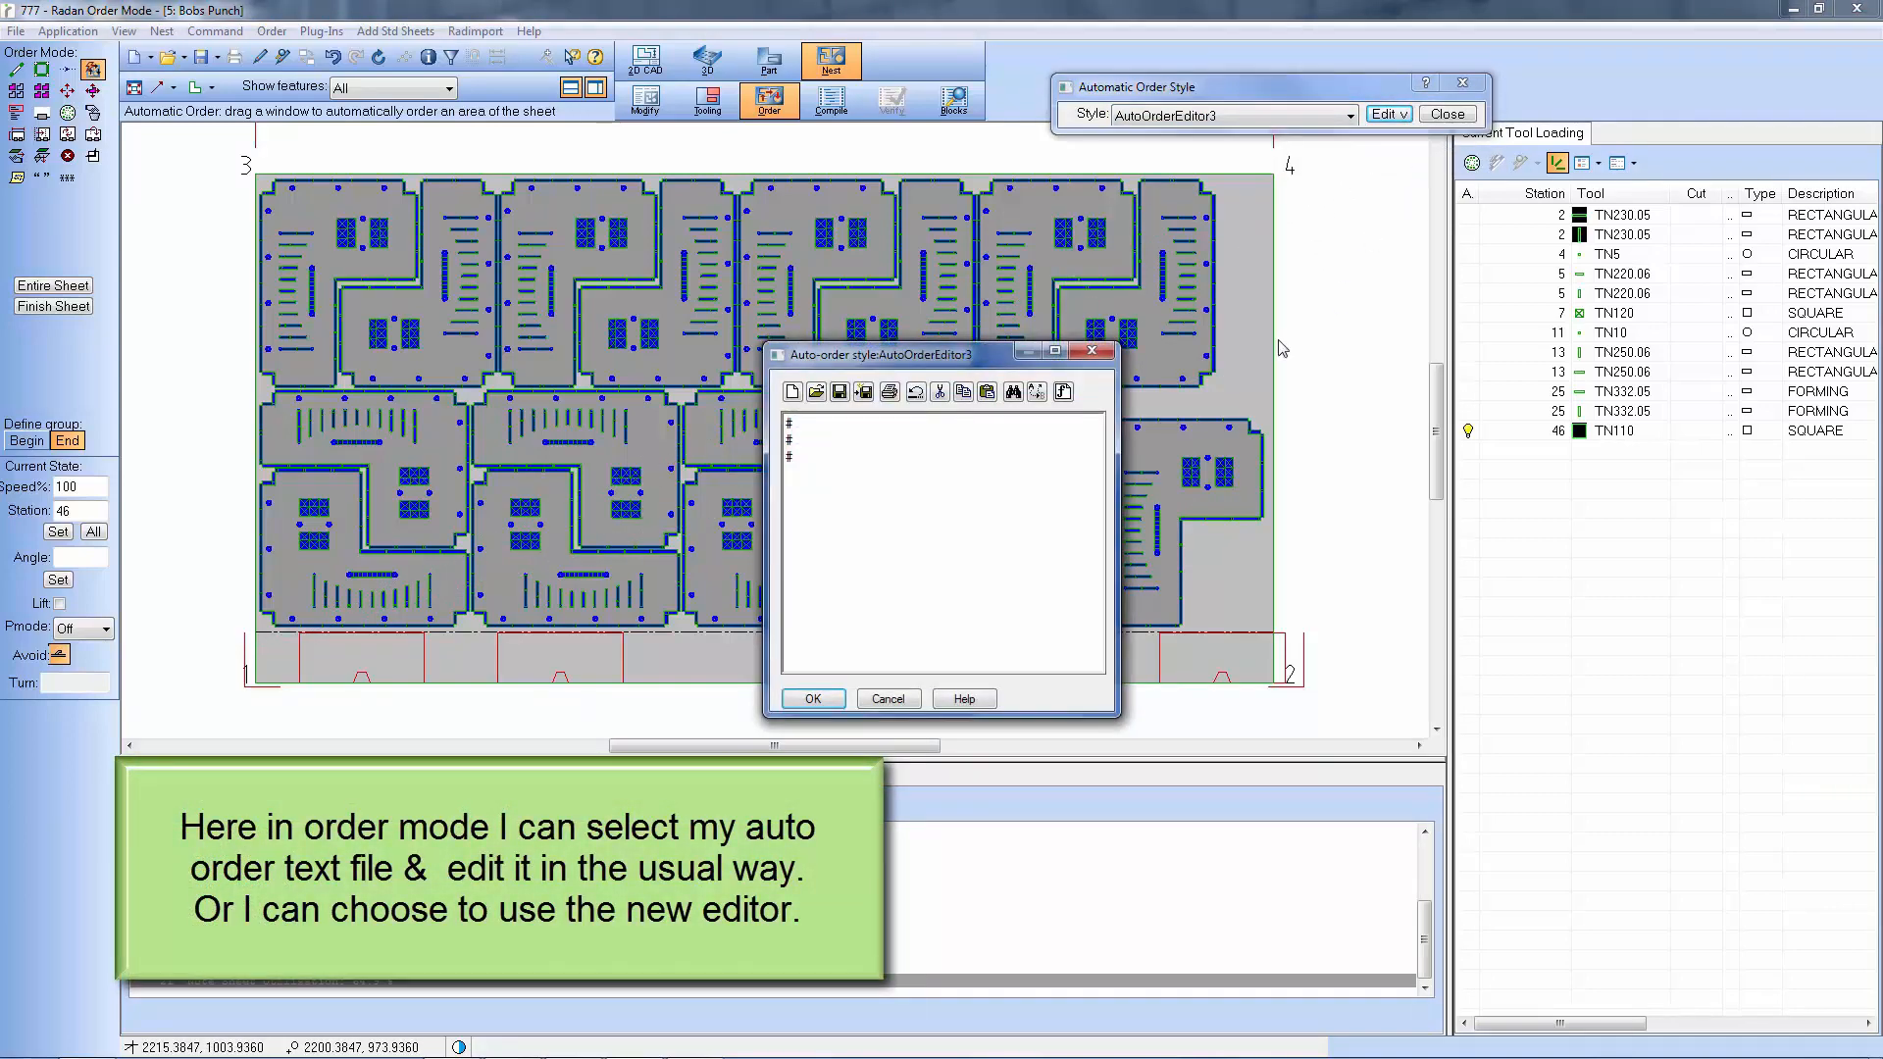
{"action": "left_click", "coordinate": [1091, 351]}
Open the AutoOrderEditor3 style in the new Automatic Order Editor and add a Punch action.
{"action": "left_click", "coordinate": [1394, 115]}
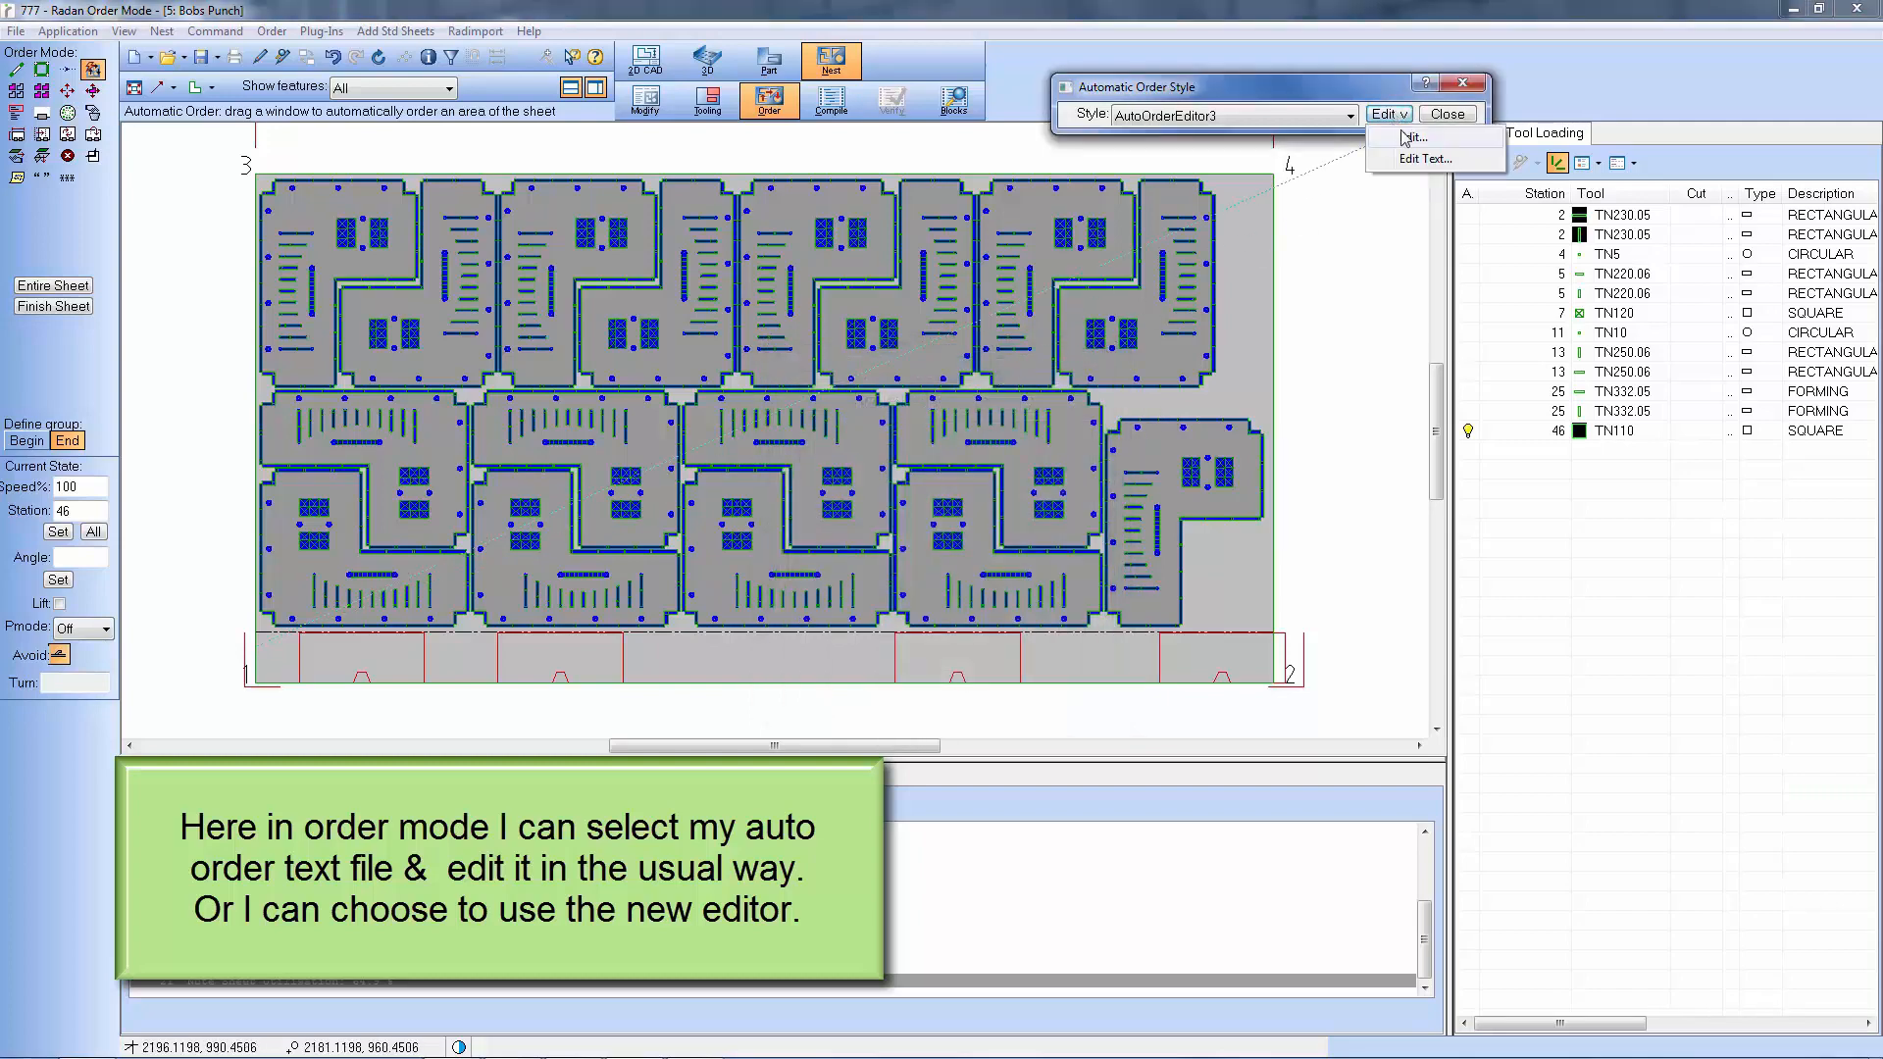
{"action": "left_click", "coordinate": [1414, 139]}
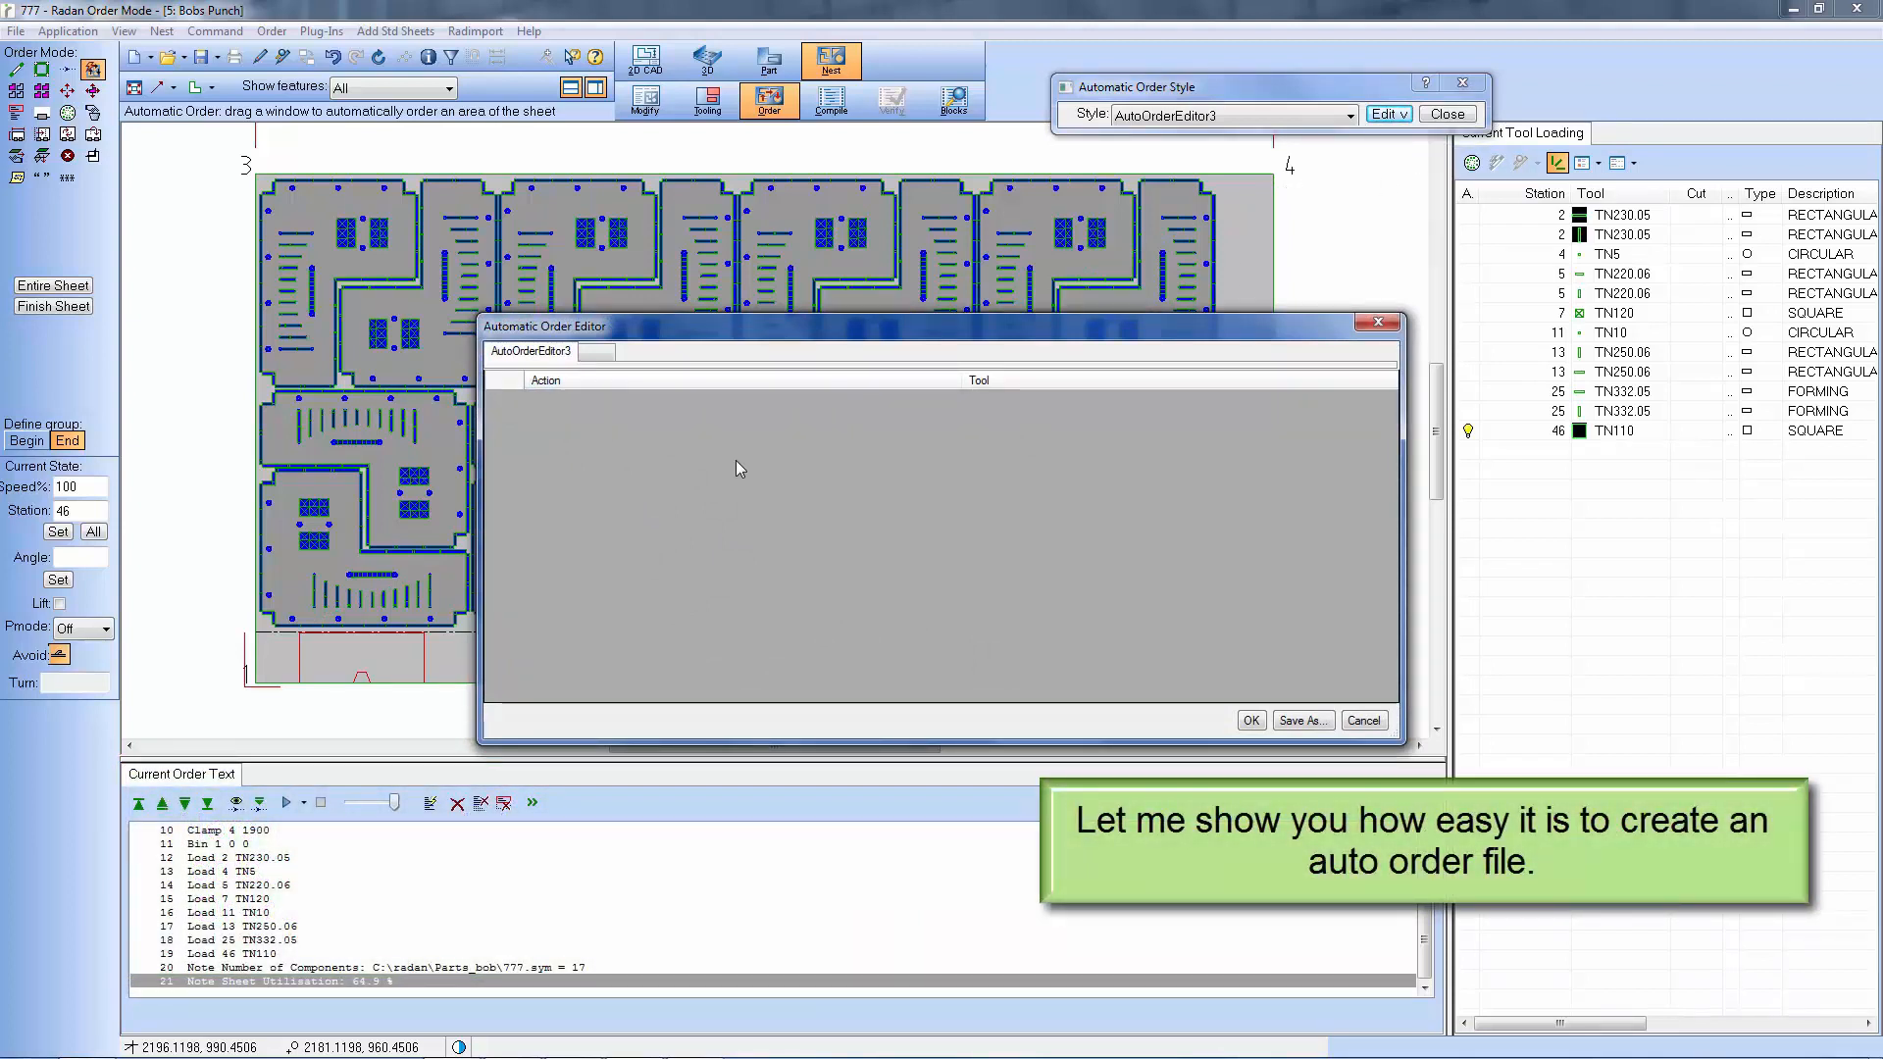
{"action": "right_click", "coordinate": [521, 427]}
{"action": "mouse_move", "coordinate": [593, 433]}
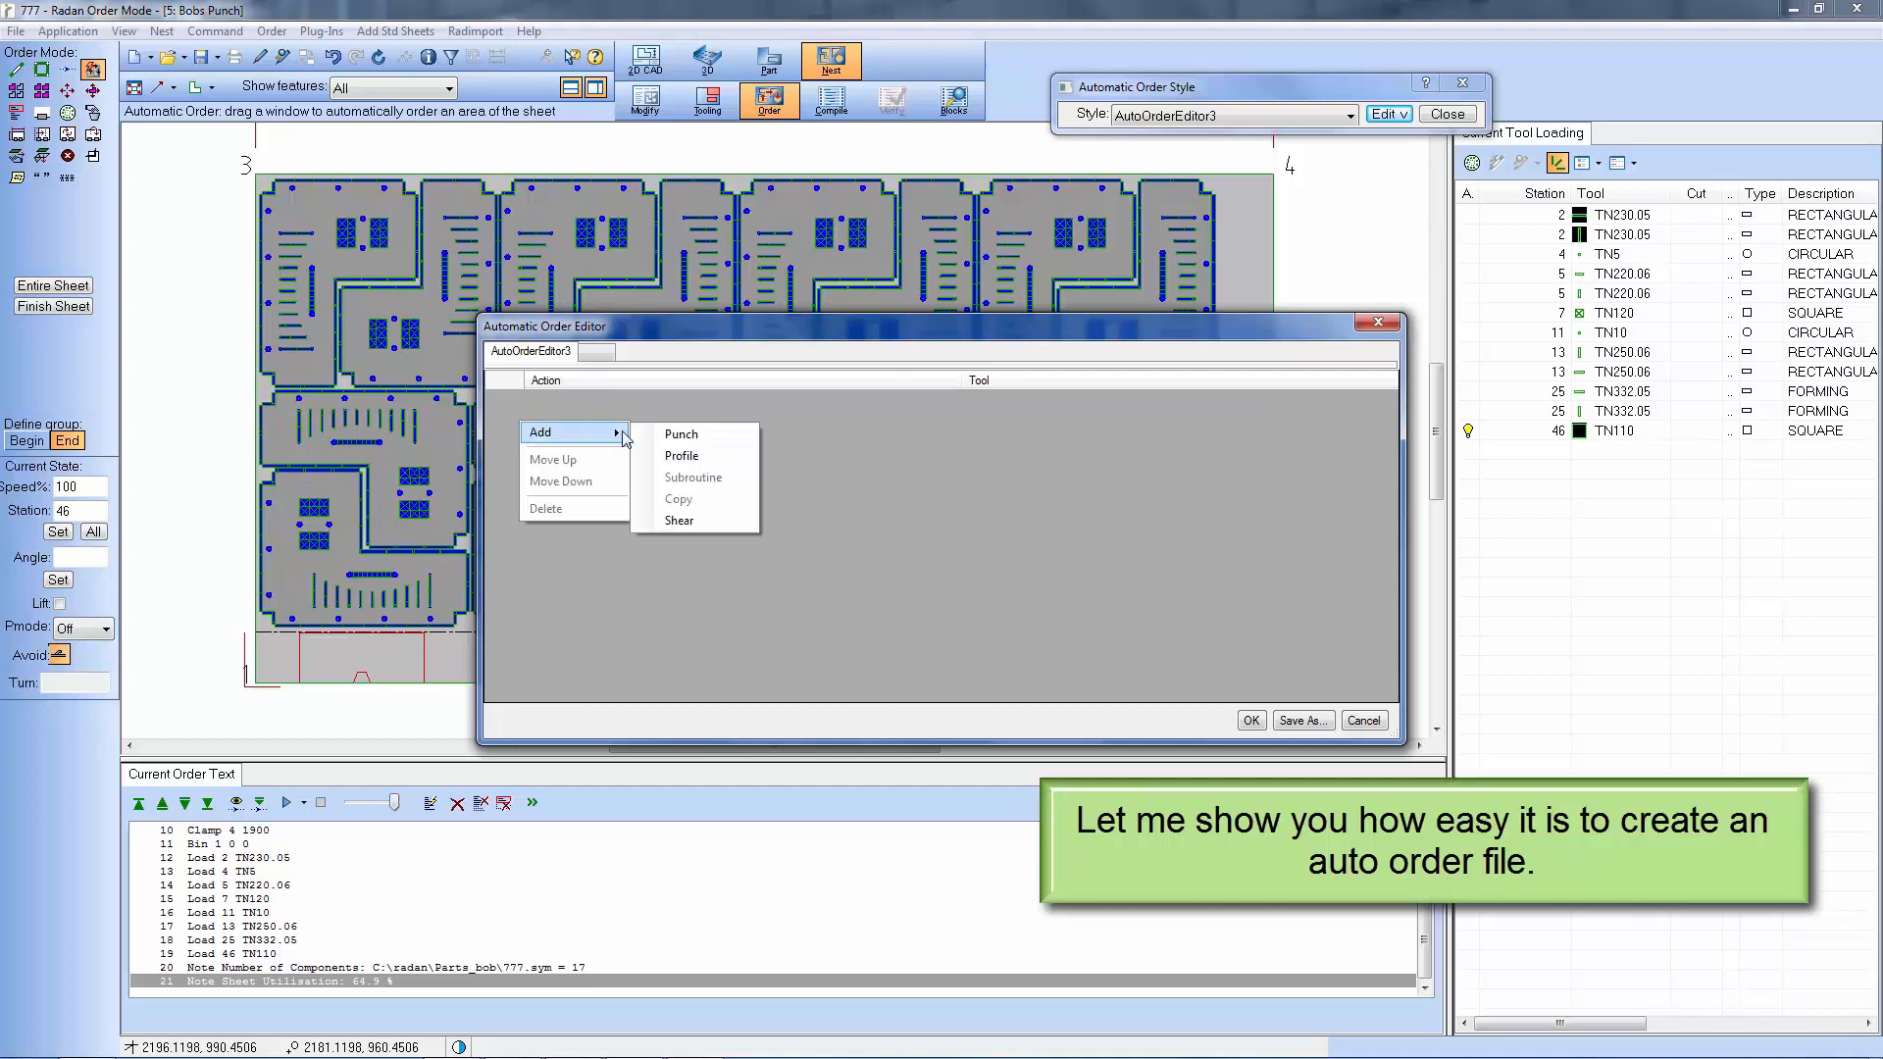
{"action": "left_click", "coordinate": [686, 435]}
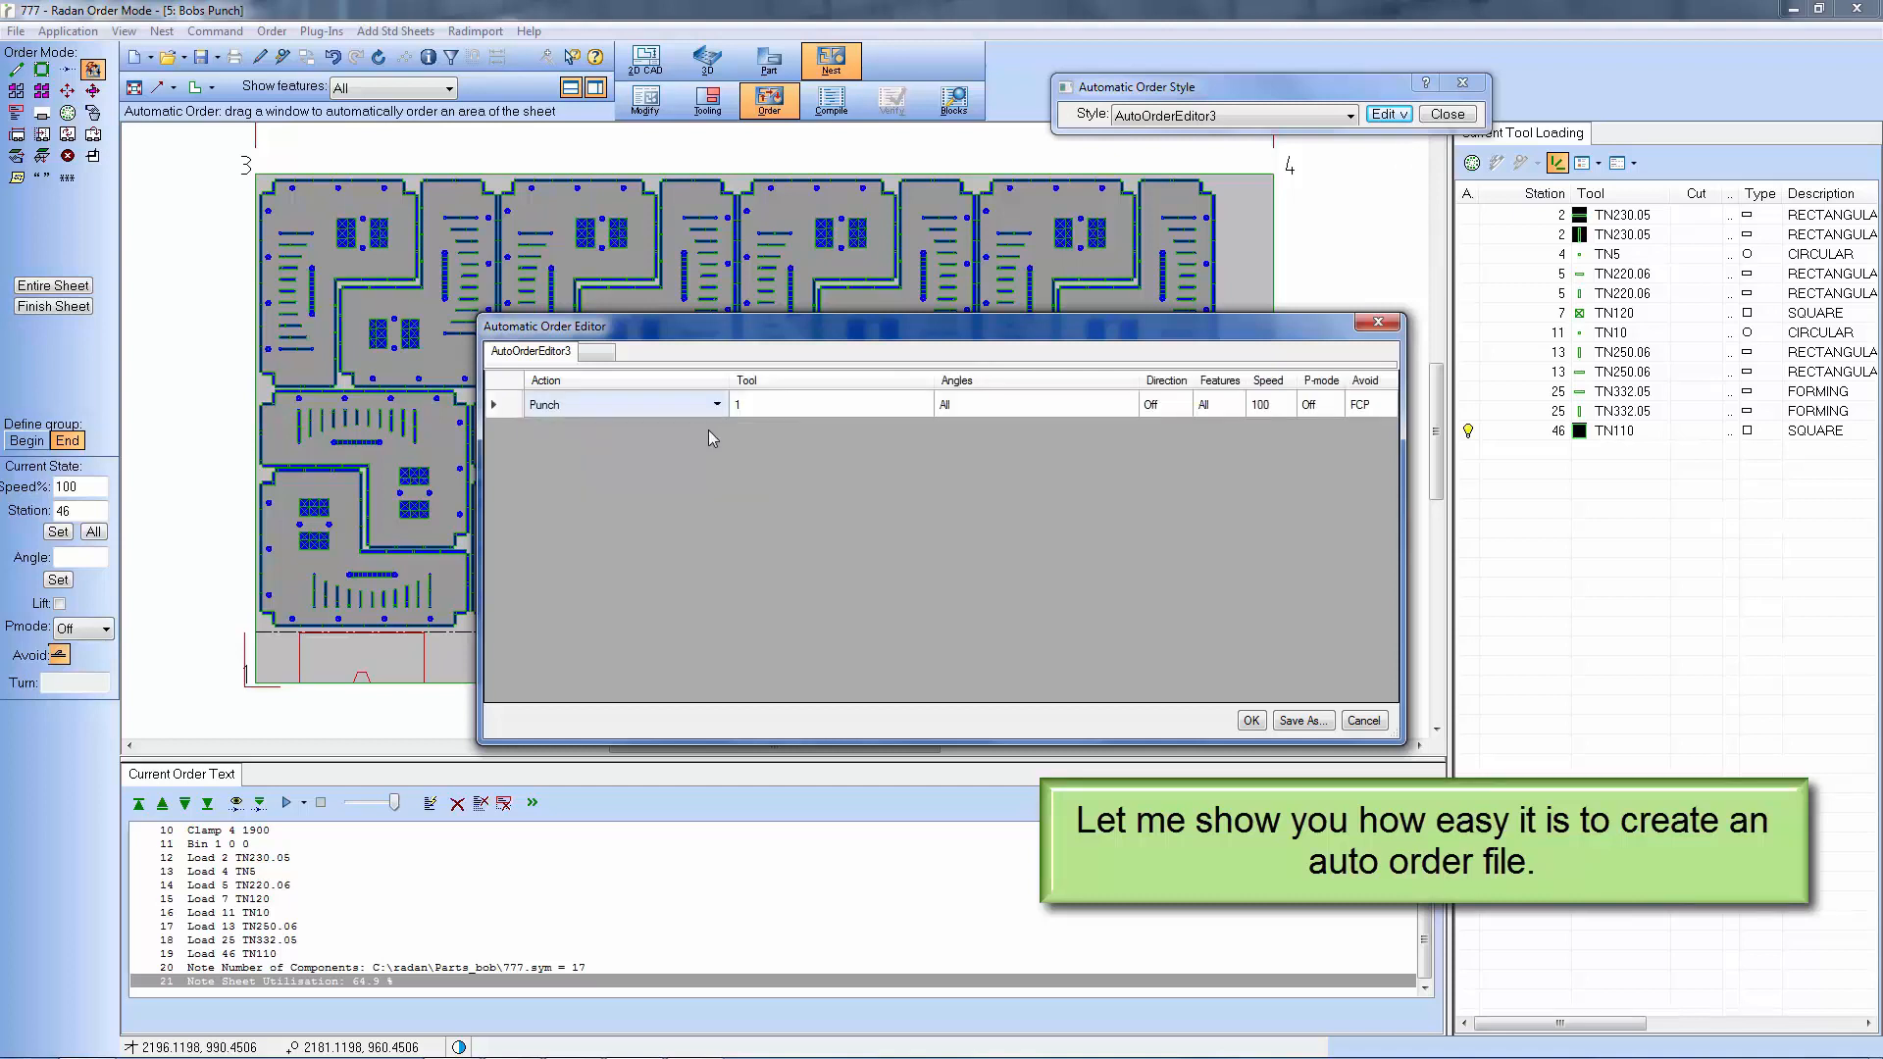
Set the Punch action's tool to the Circular tool type.
{"action": "left_click", "coordinate": [781, 412]}
{"action": "left_click", "coordinate": [920, 404]}
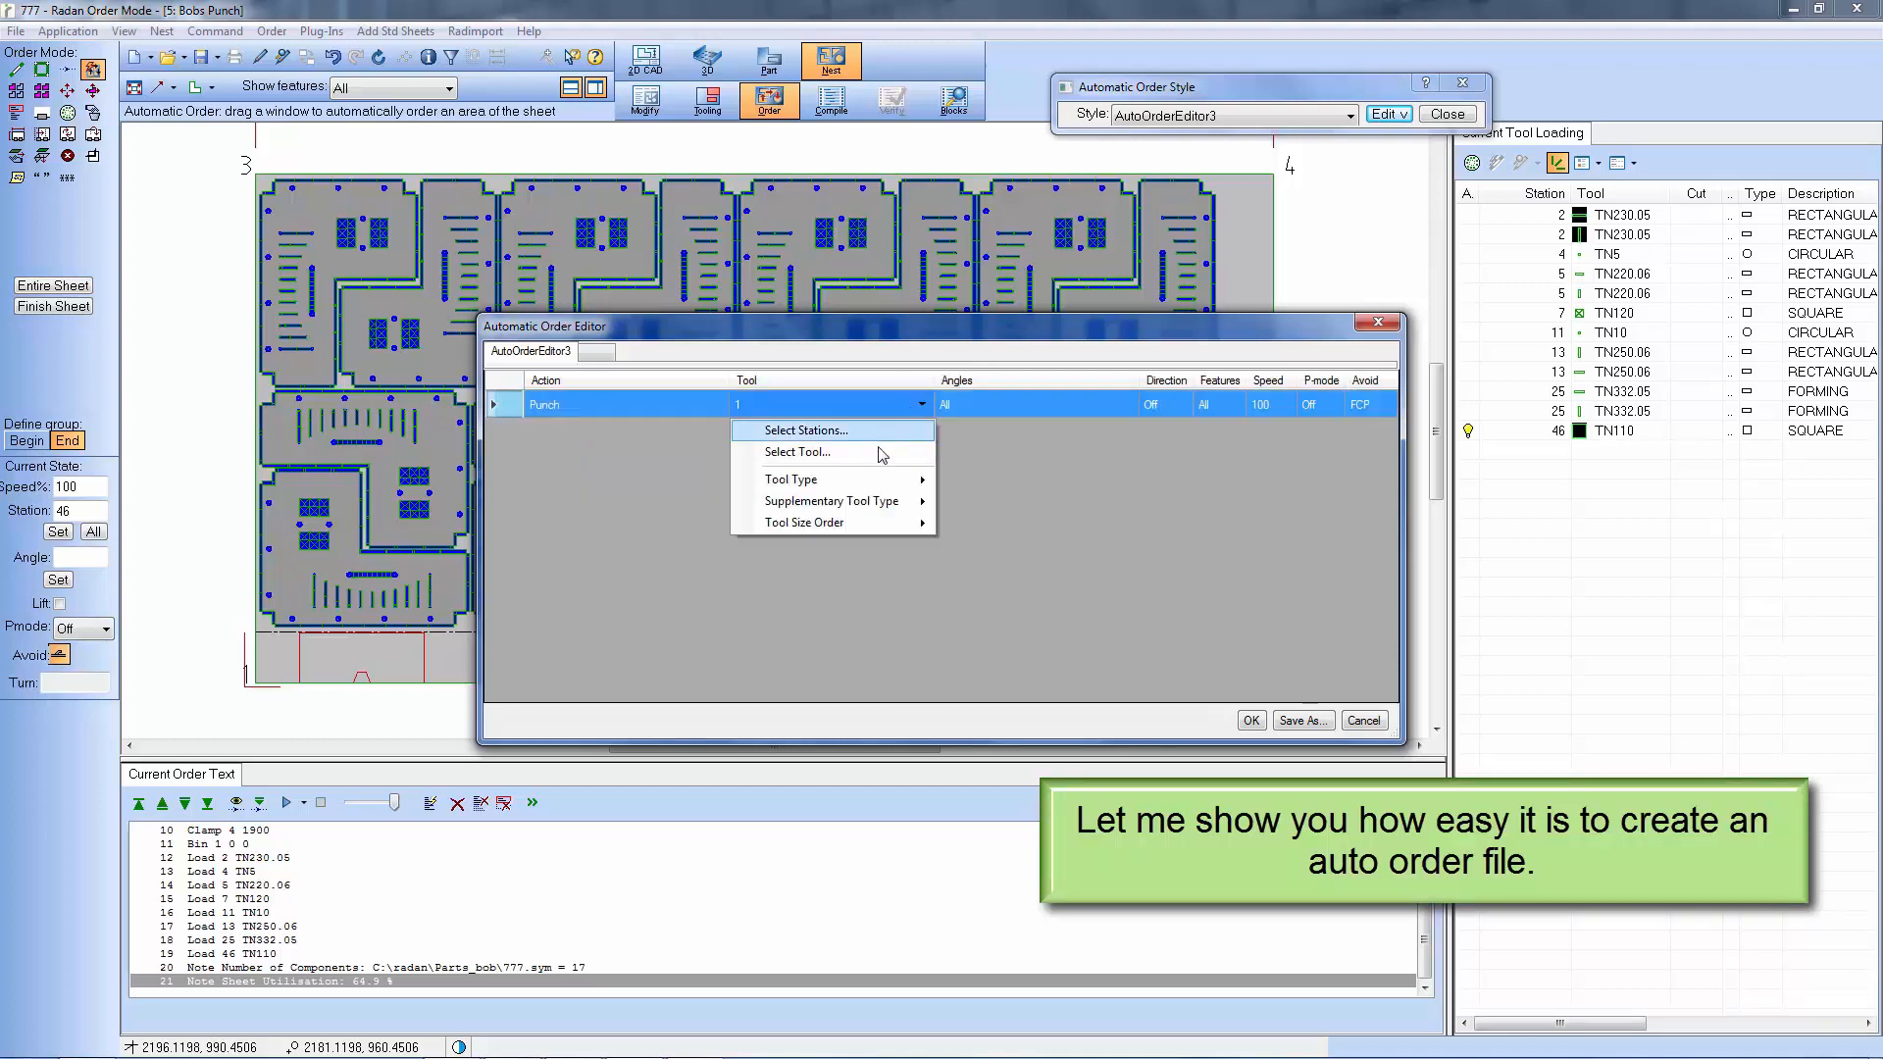
{"action": "mouse_move", "coordinate": [904, 484]}
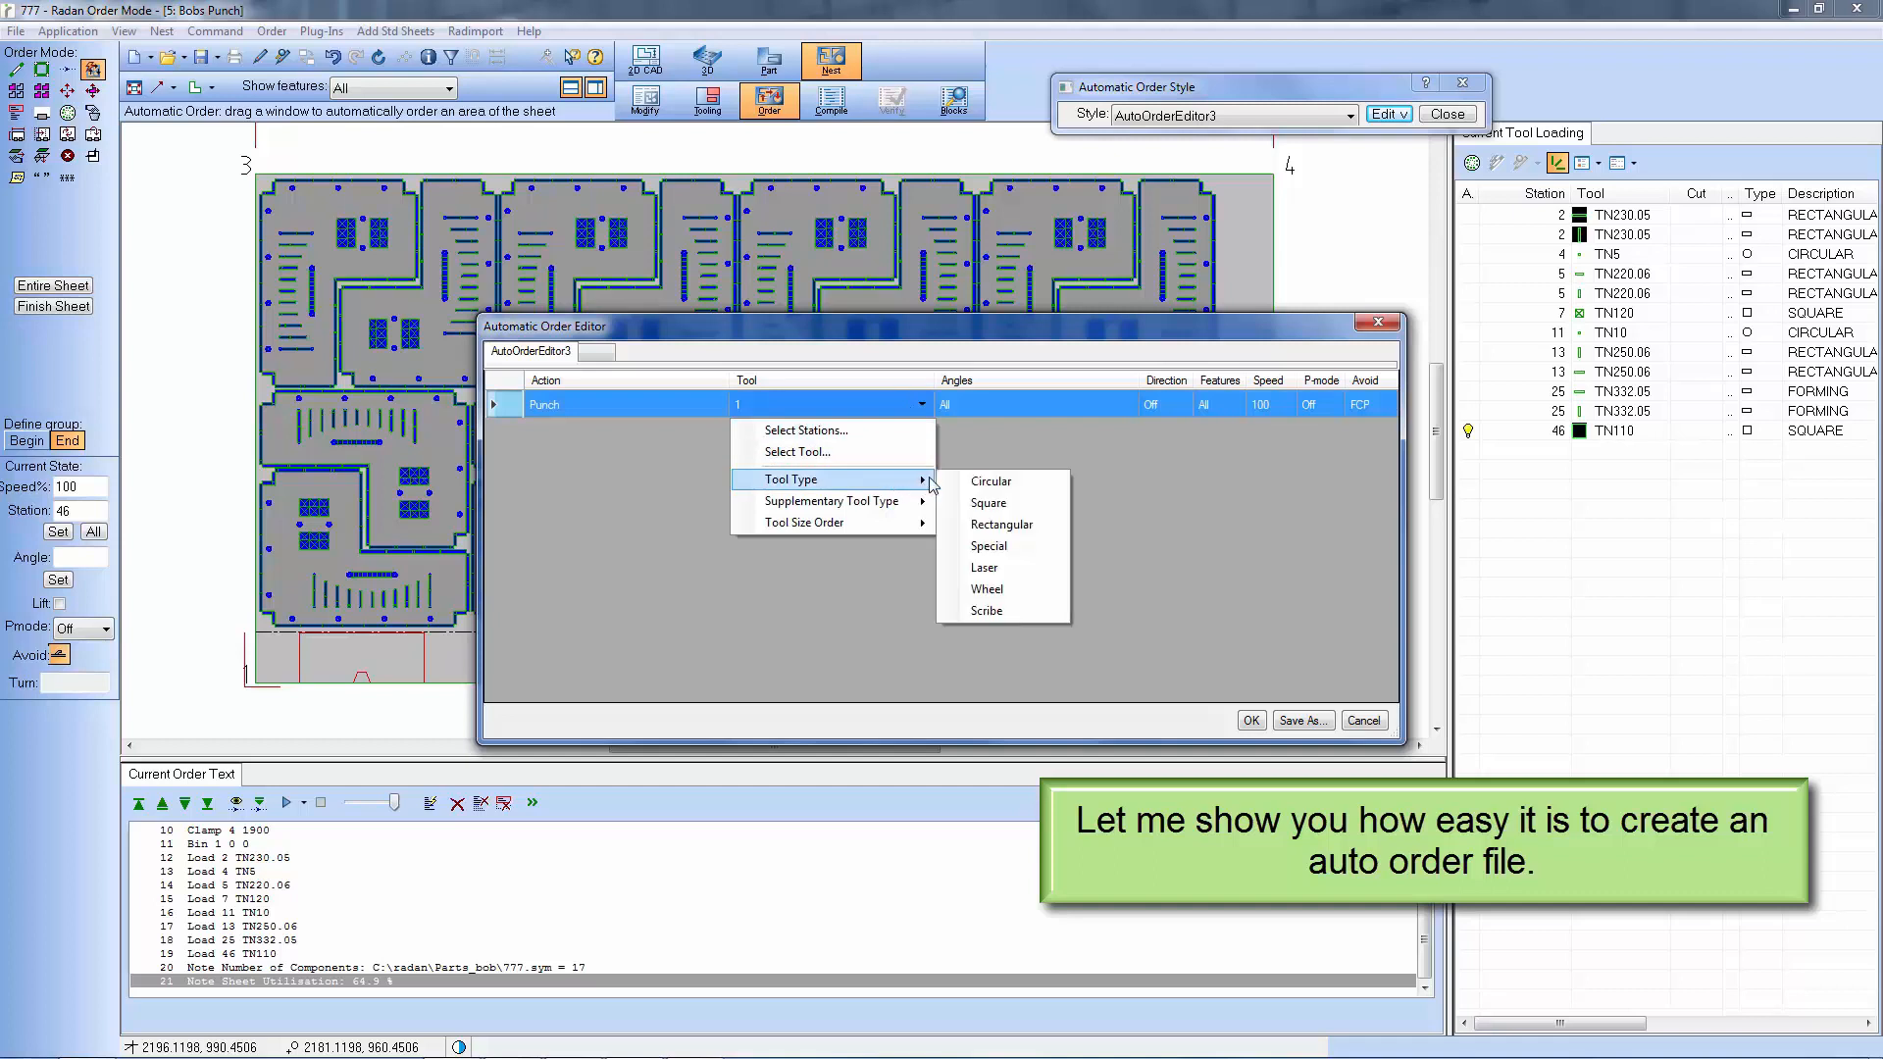
{"action": "left_click", "coordinate": [1010, 480]}
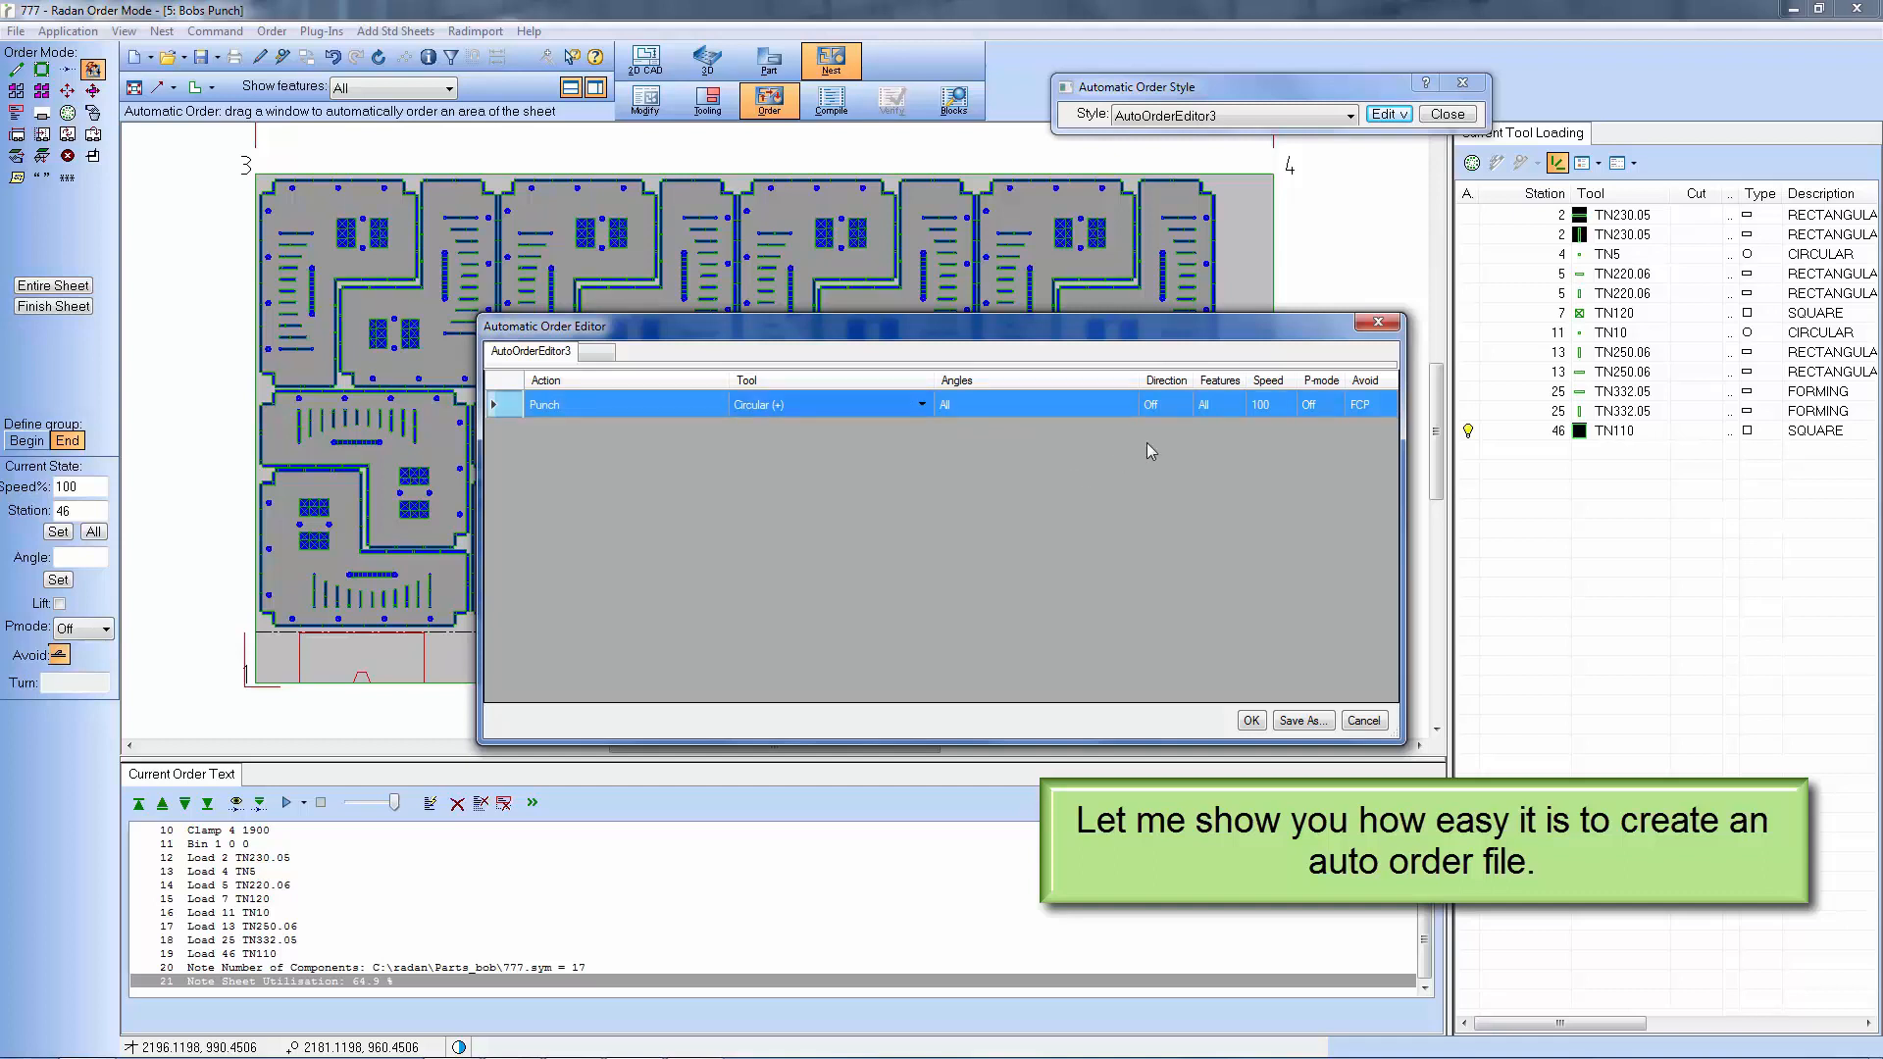
Control the Circular punch's cutting direction from start corner 3, expanding the window rightwards, with the cutting direction specified within windows.
{"action": "left_click", "coordinate": [1165, 404]}
{"action": "left_click", "coordinate": [1178, 405]}
{"action": "left_click", "coordinate": [1190, 431]}
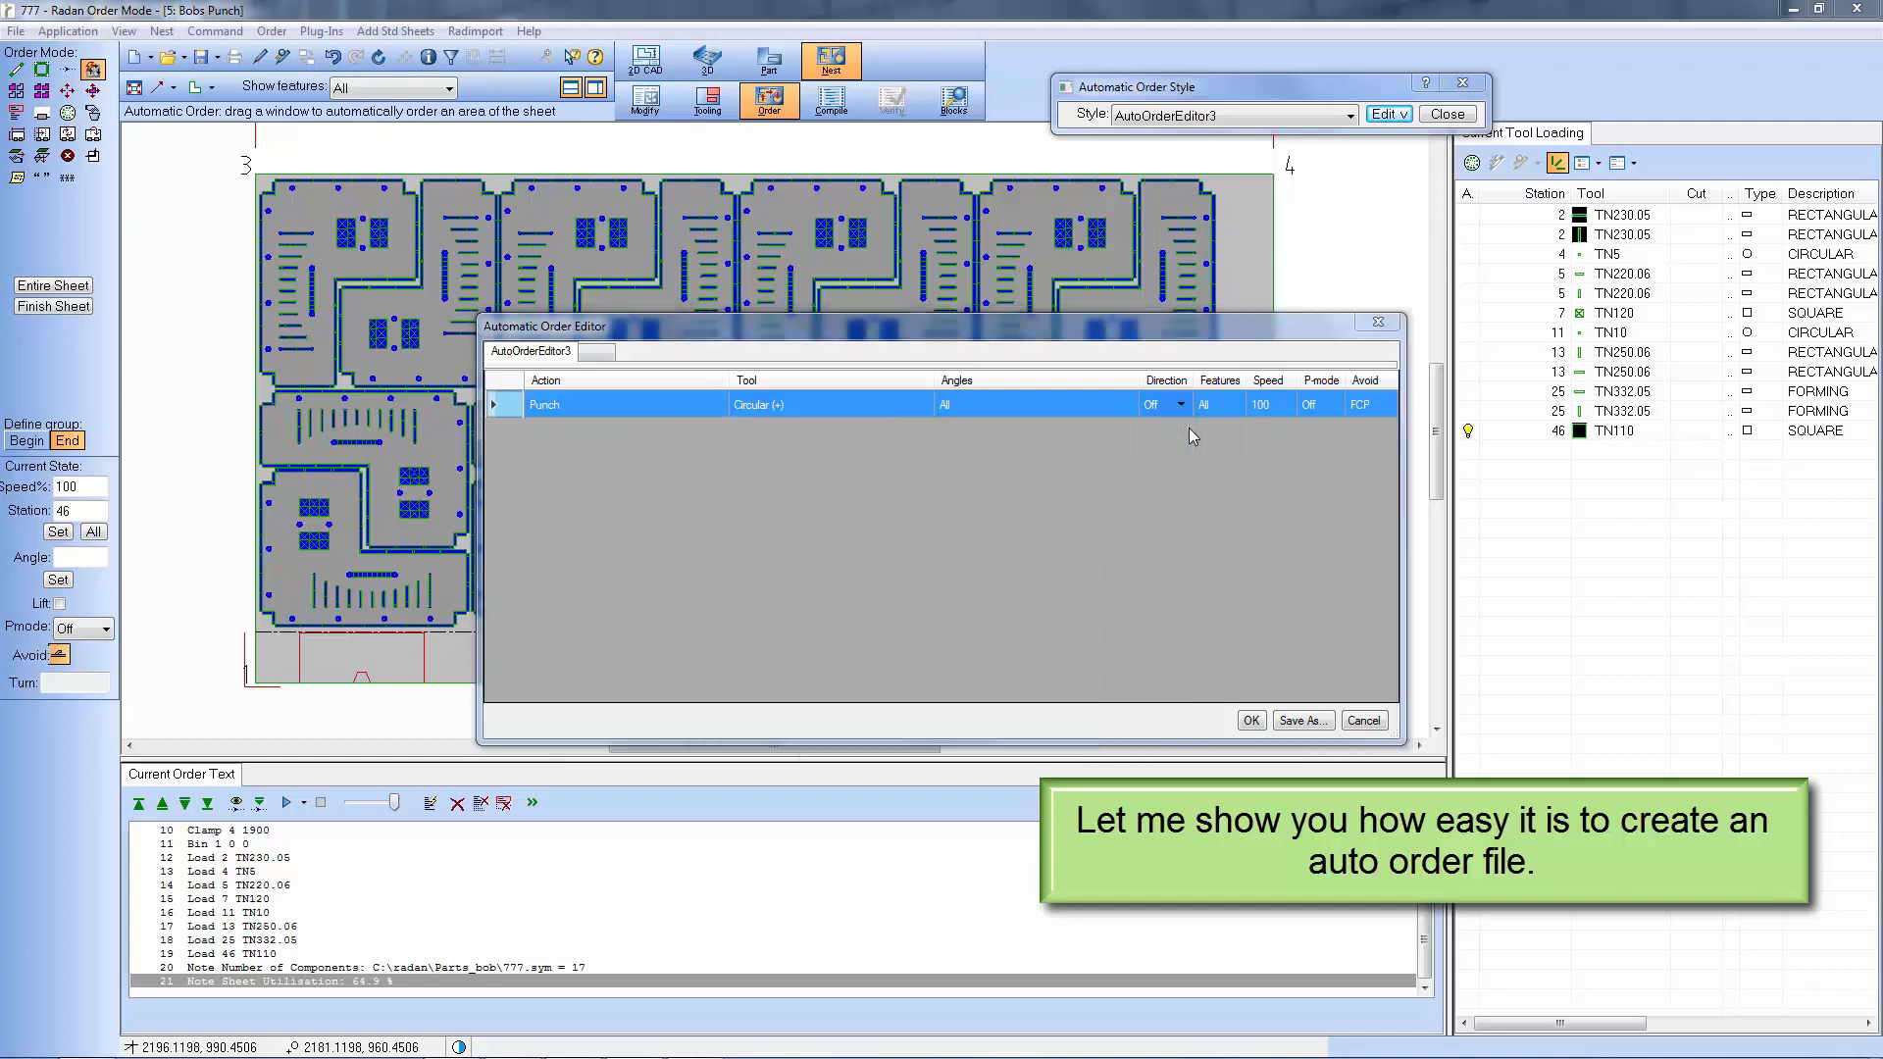
{"action": "left_click", "coordinate": [992, 345]}
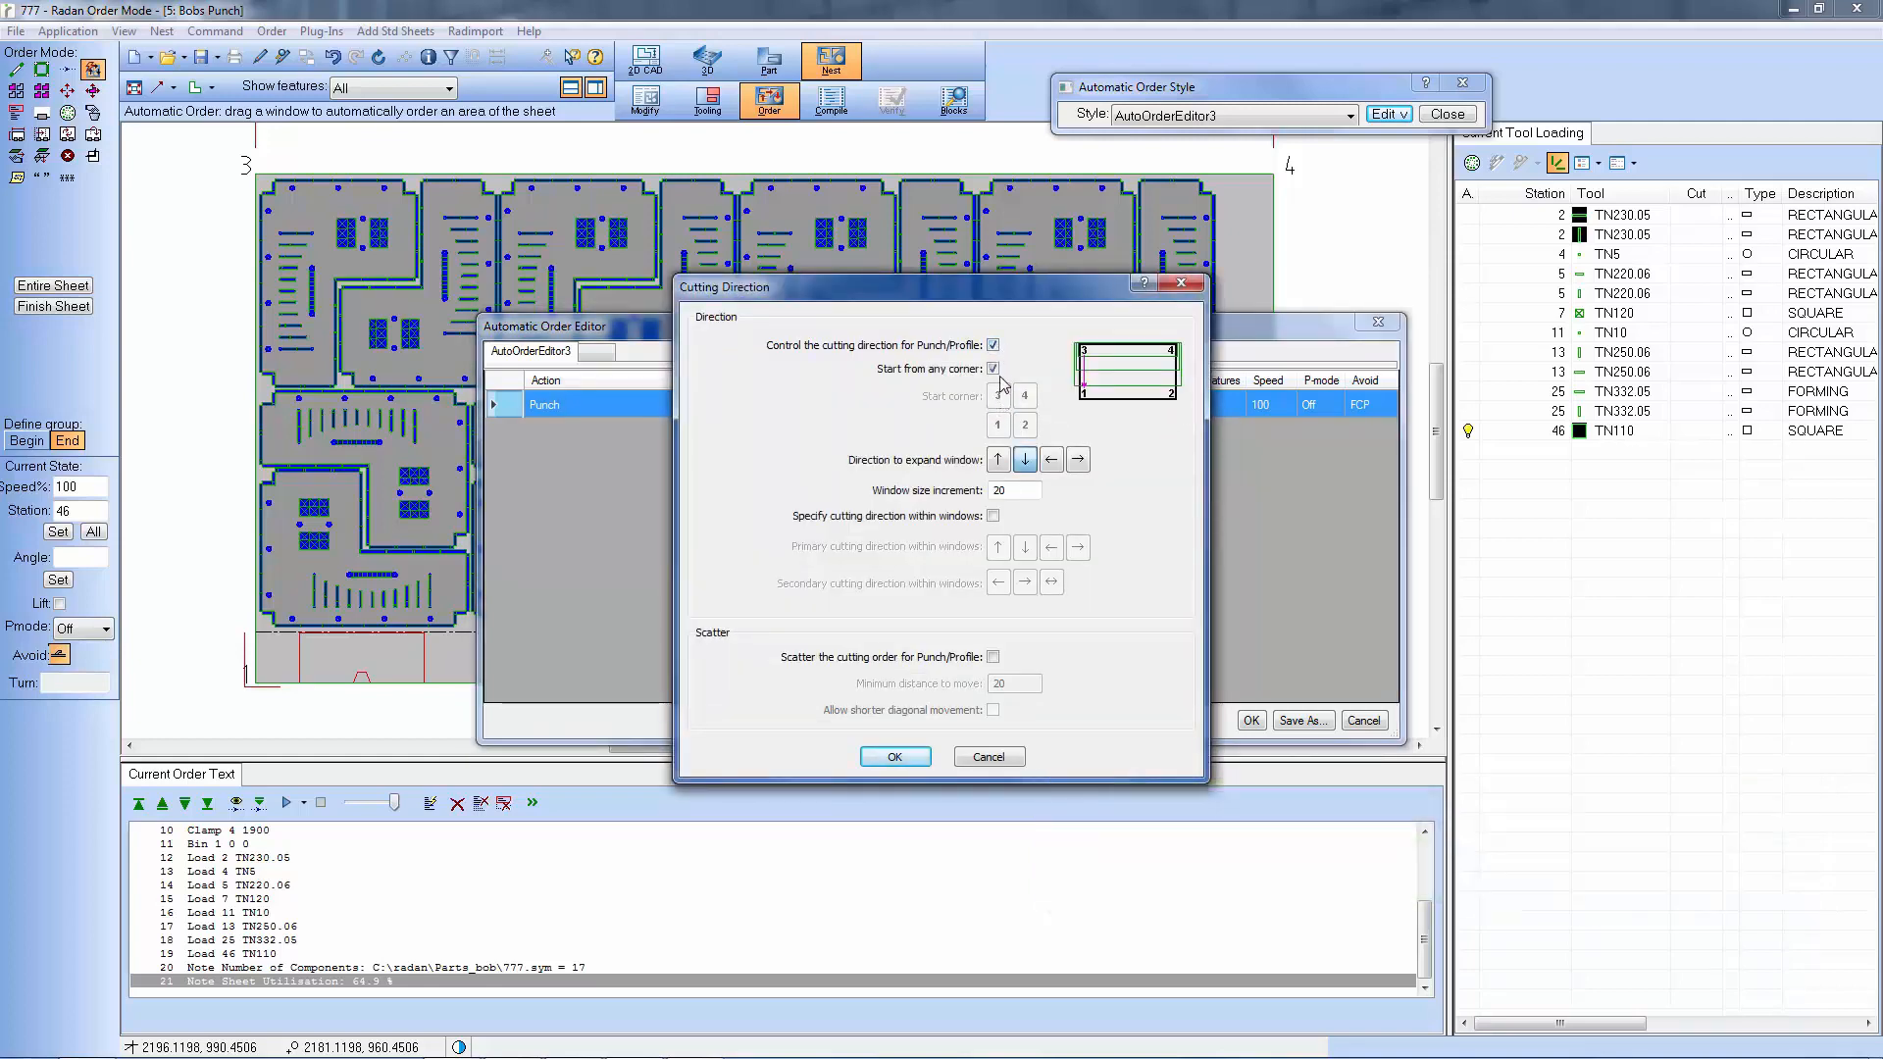
{"action": "left_click", "coordinate": [993, 369]}
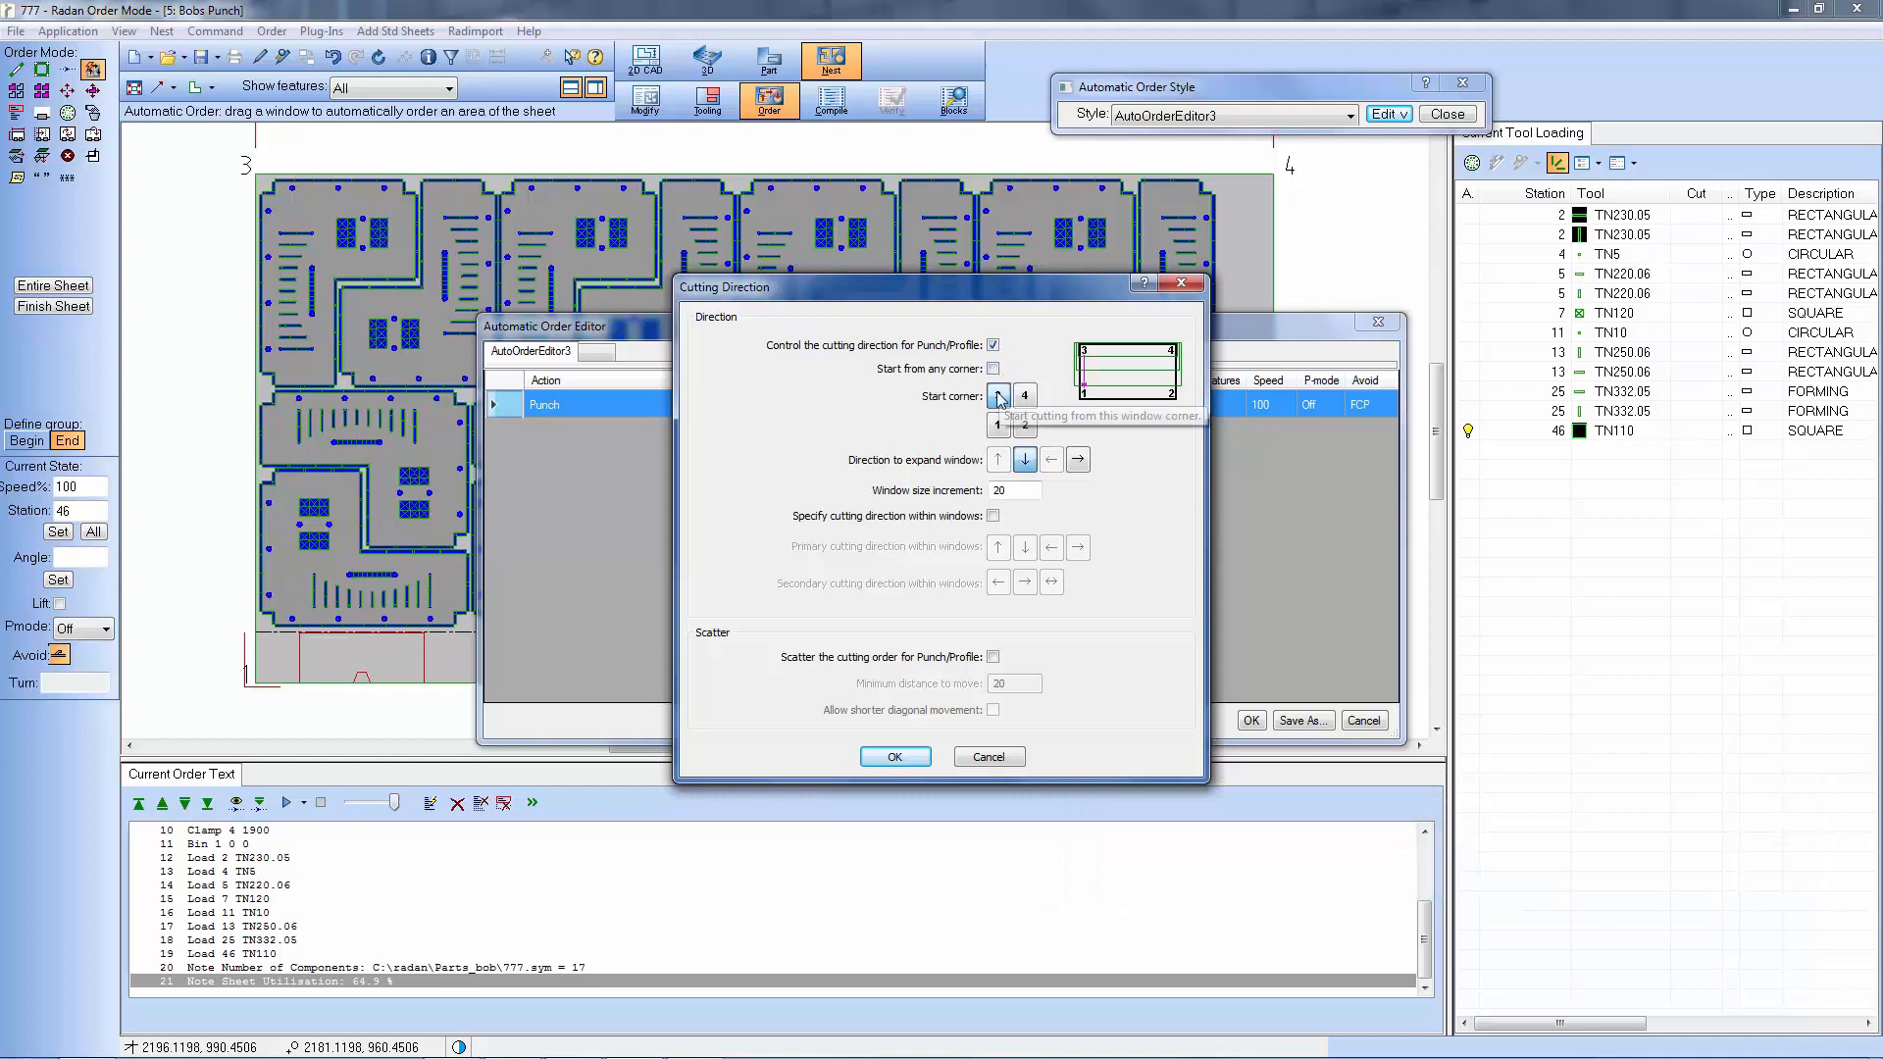
{"action": "left_click", "coordinate": [998, 396]}
{"action": "left_click", "coordinate": [1078, 460]}
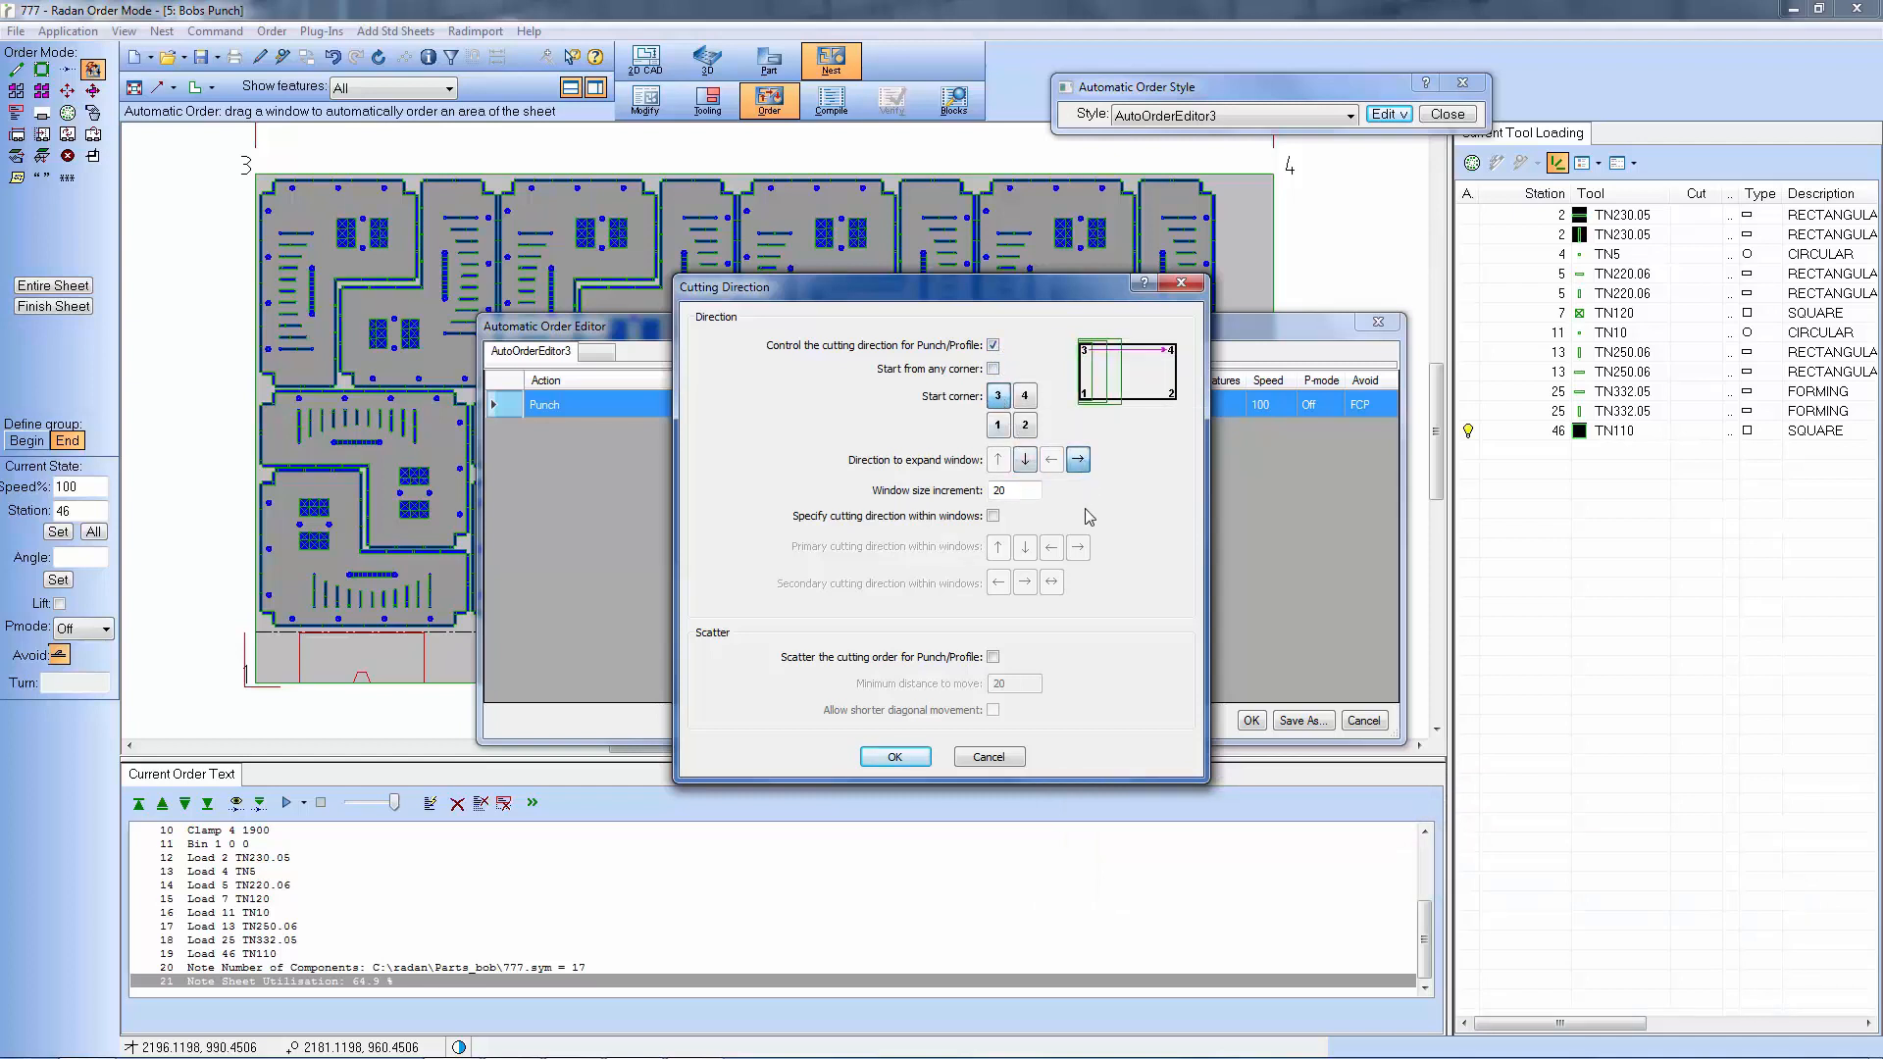
{"action": "left_click", "coordinate": [994, 517]}
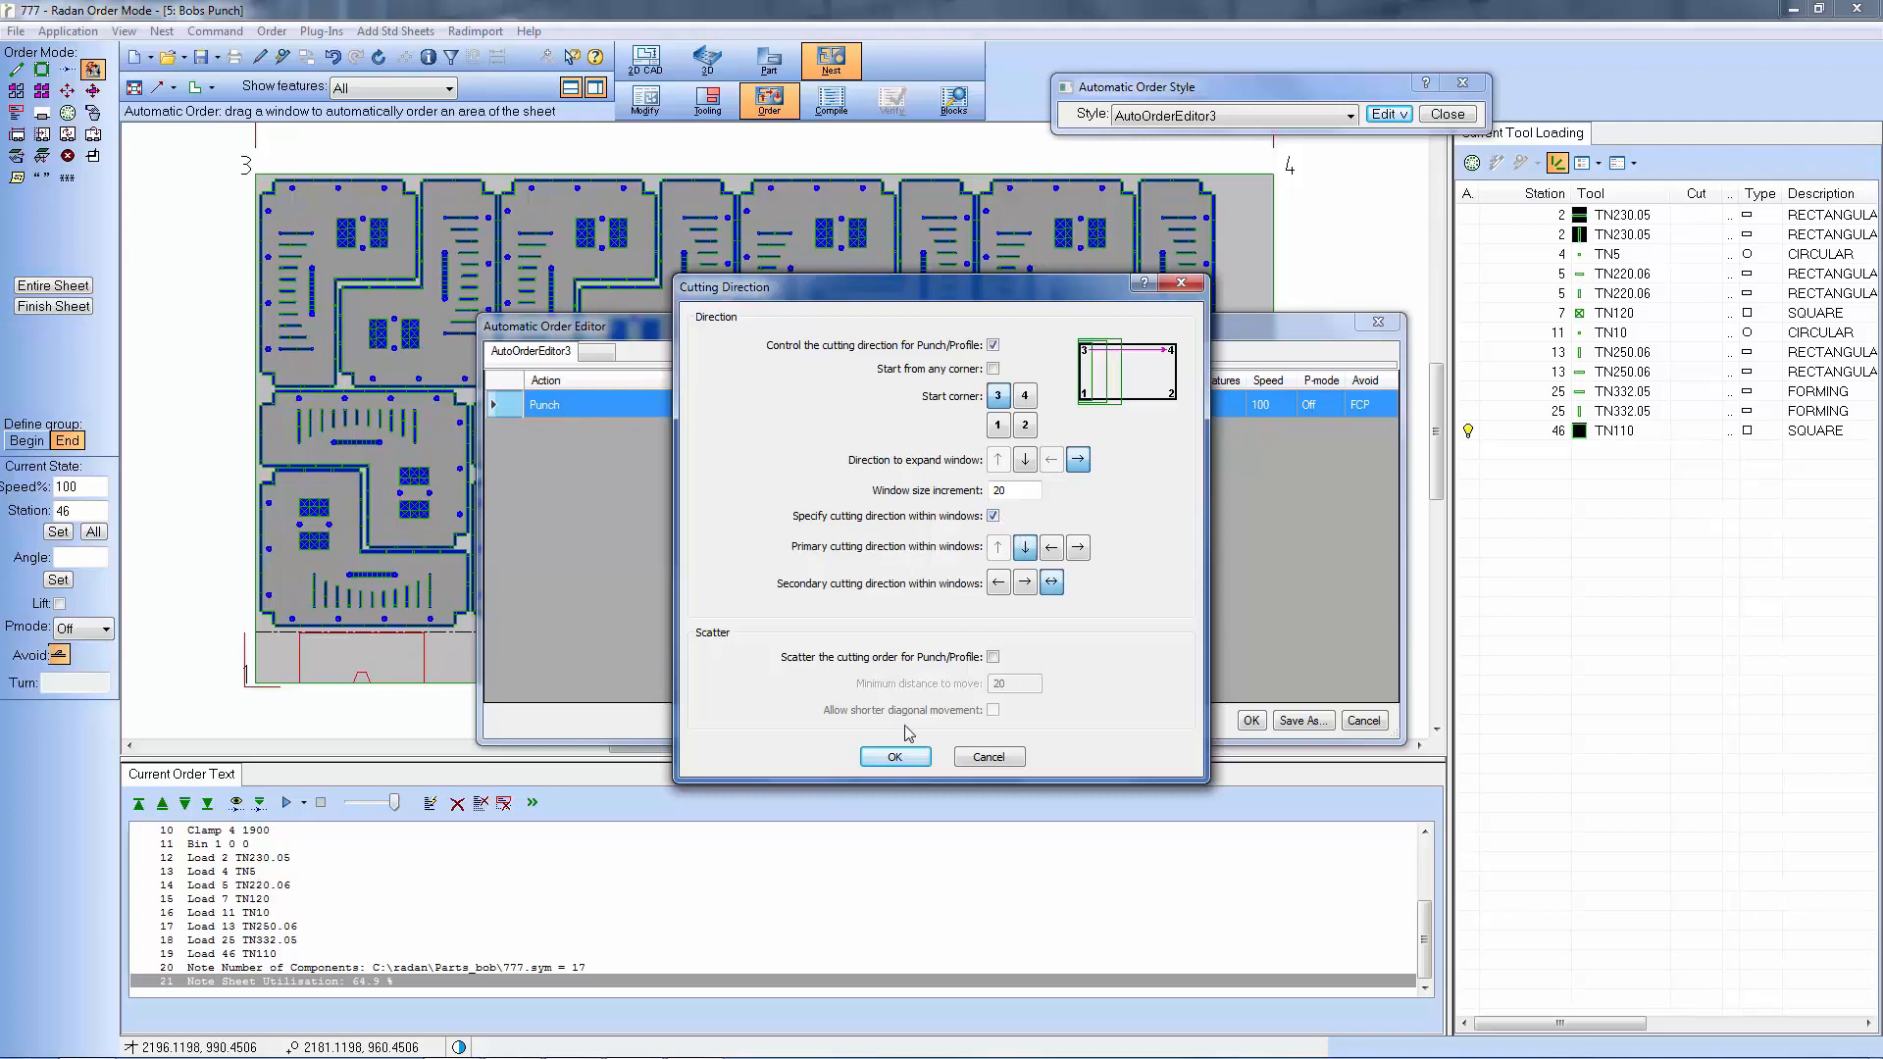
{"action": "left_click", "coordinate": [895, 756]}
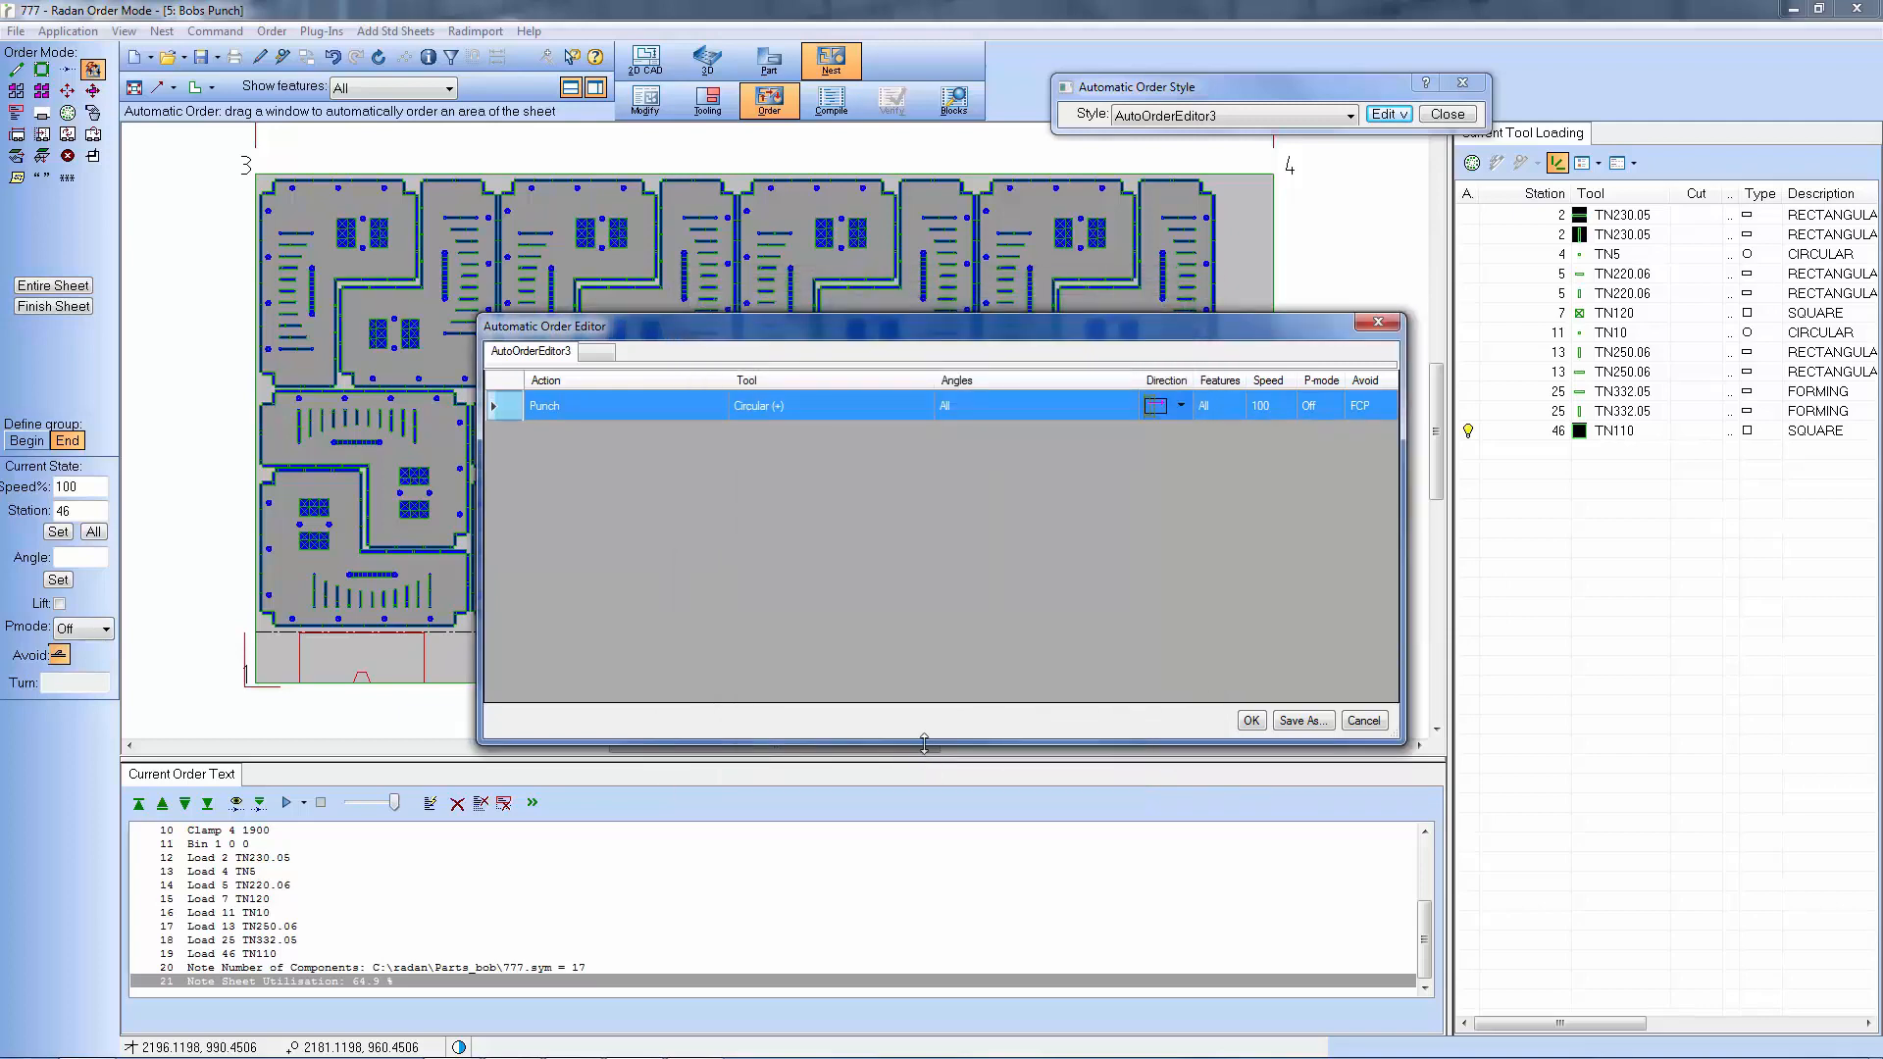
Add a second Punch action to the style and set its tool to the Square tool type.
{"action": "right_click", "coordinate": [602, 471]}
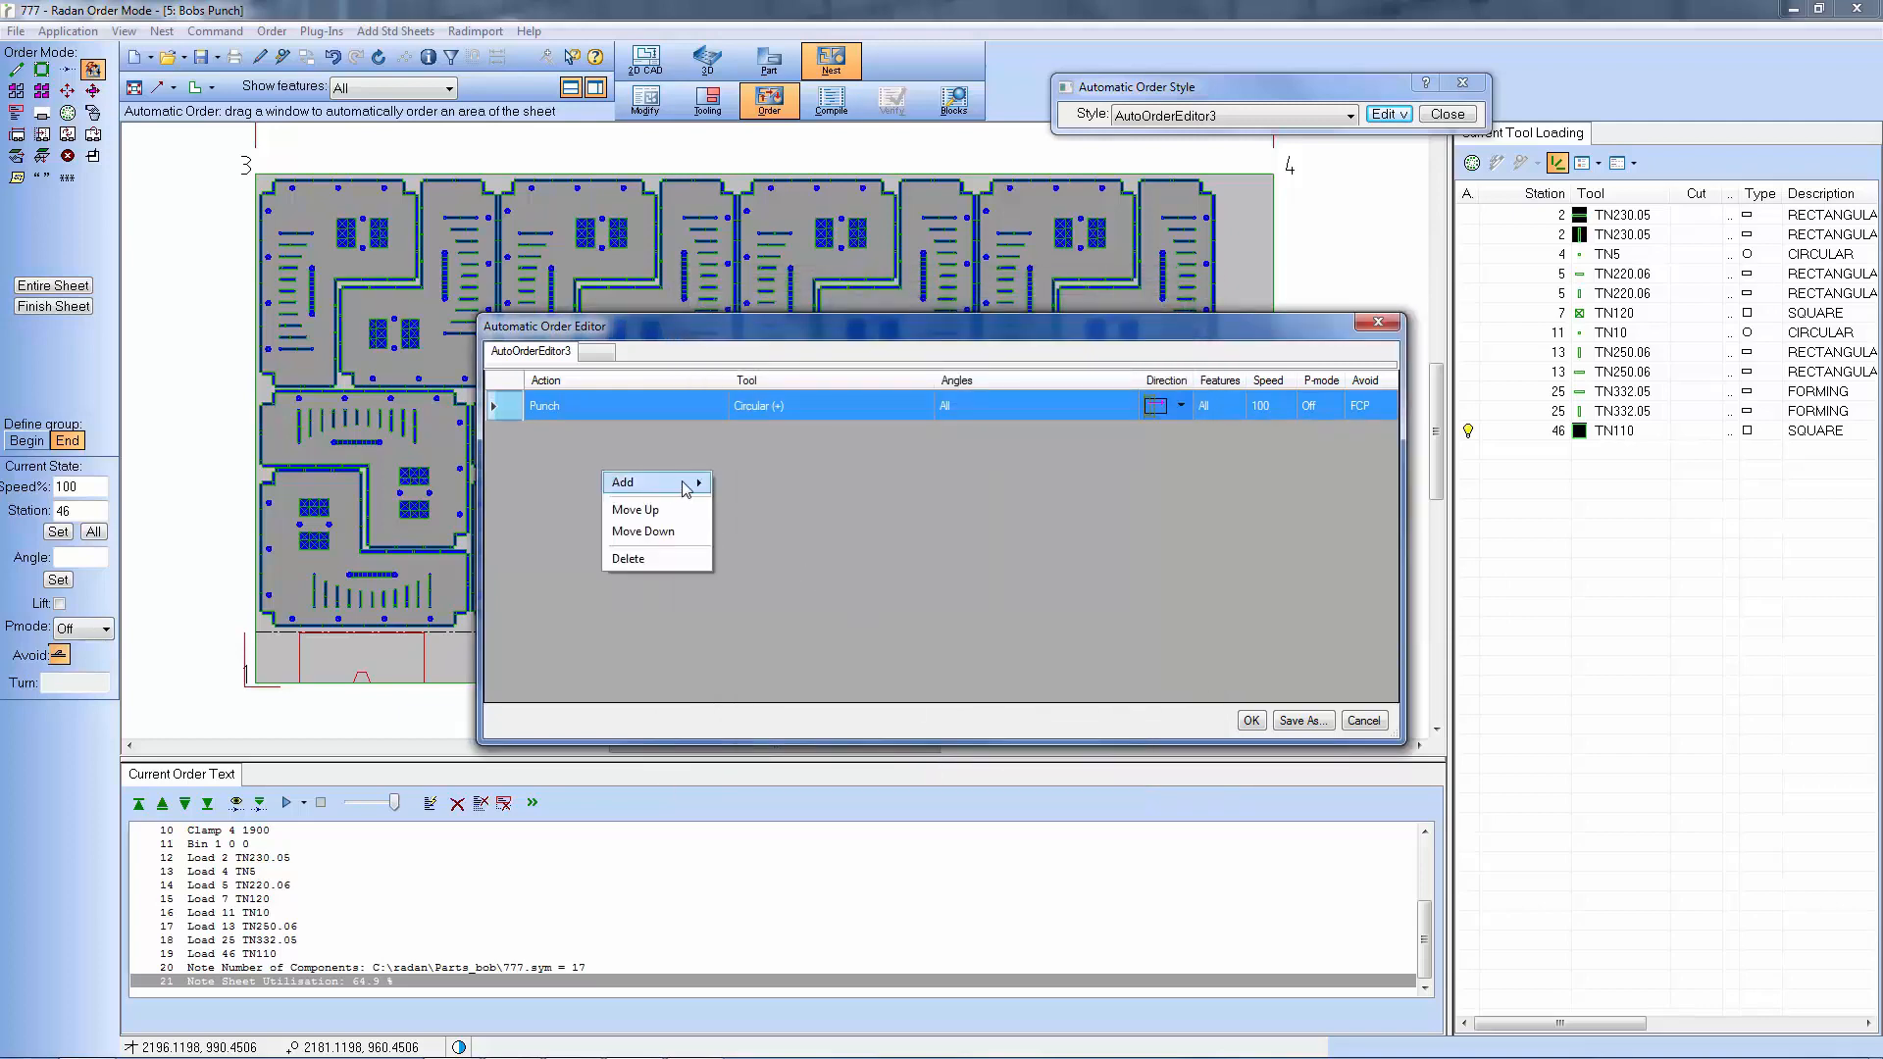
{"action": "mouse_move", "coordinate": [689, 483]}
{"action": "left_click", "coordinate": [764, 484]}
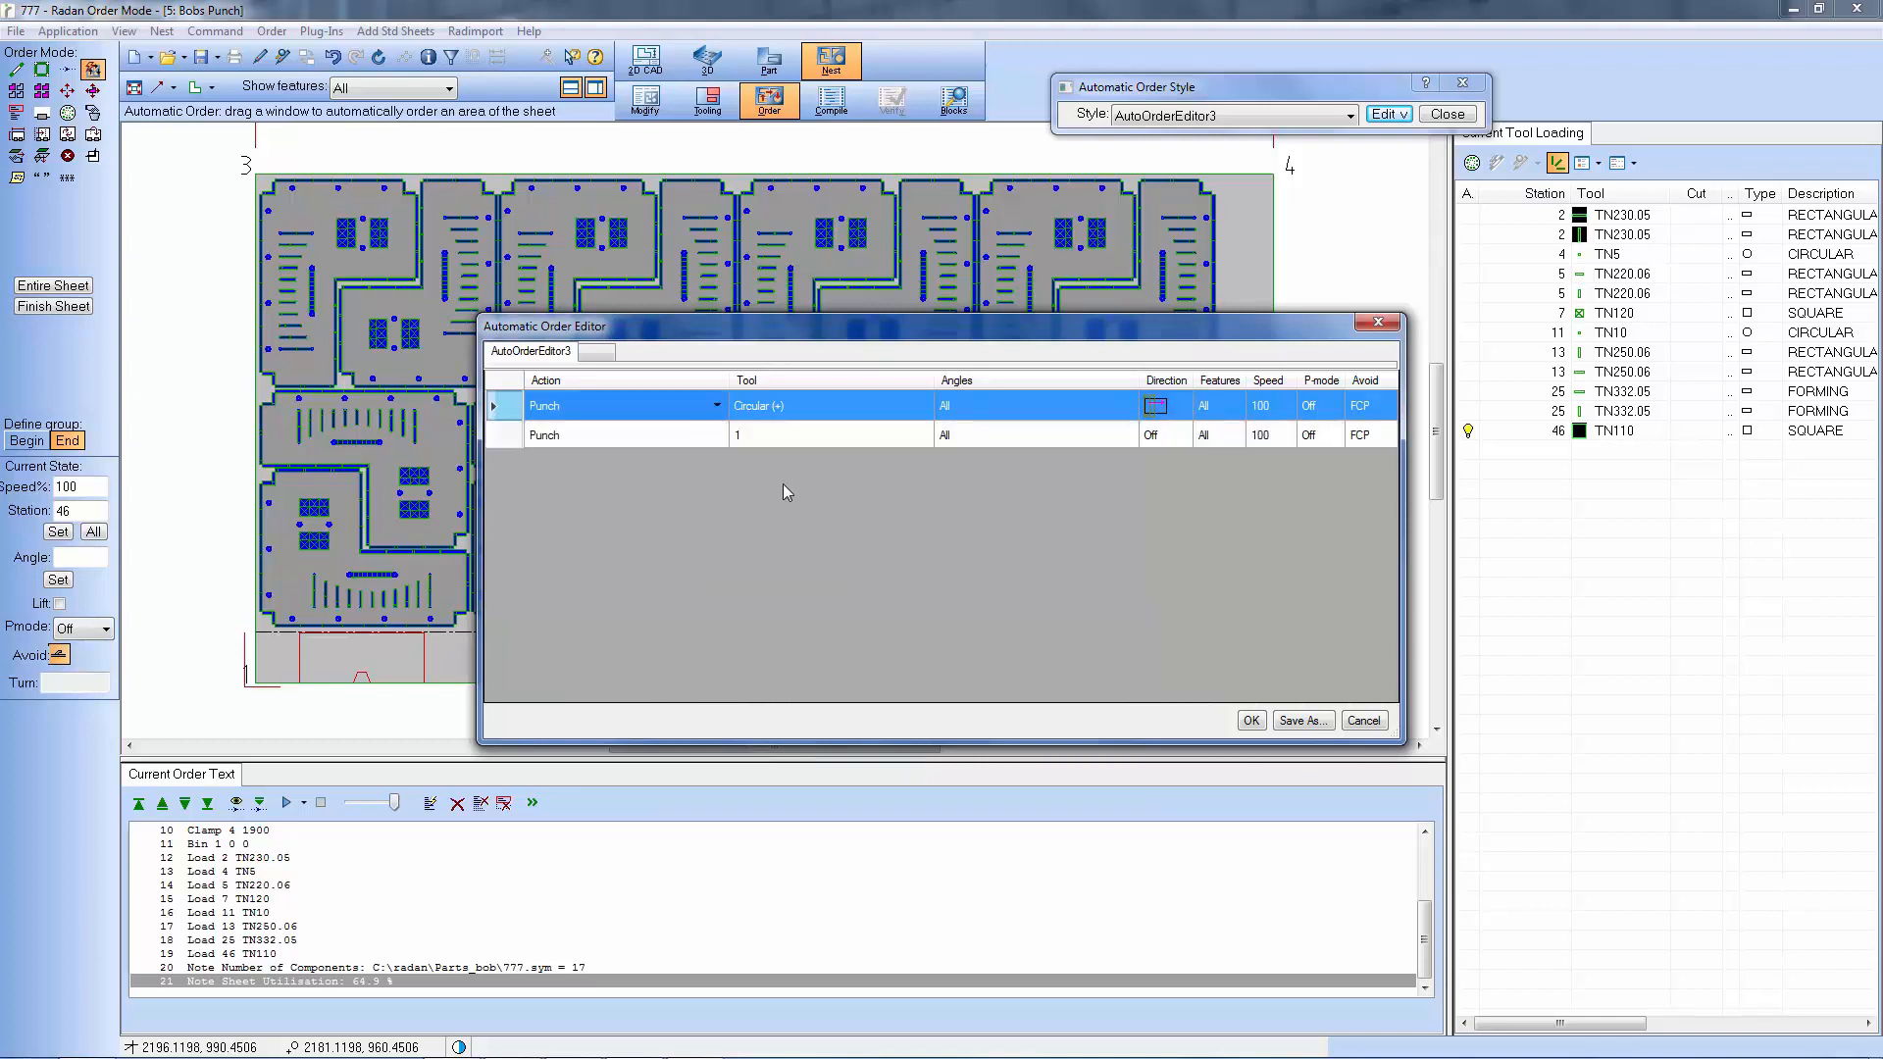
{"action": "left_click", "coordinate": [875, 437]}
{"action": "left_click", "coordinate": [875, 437]}
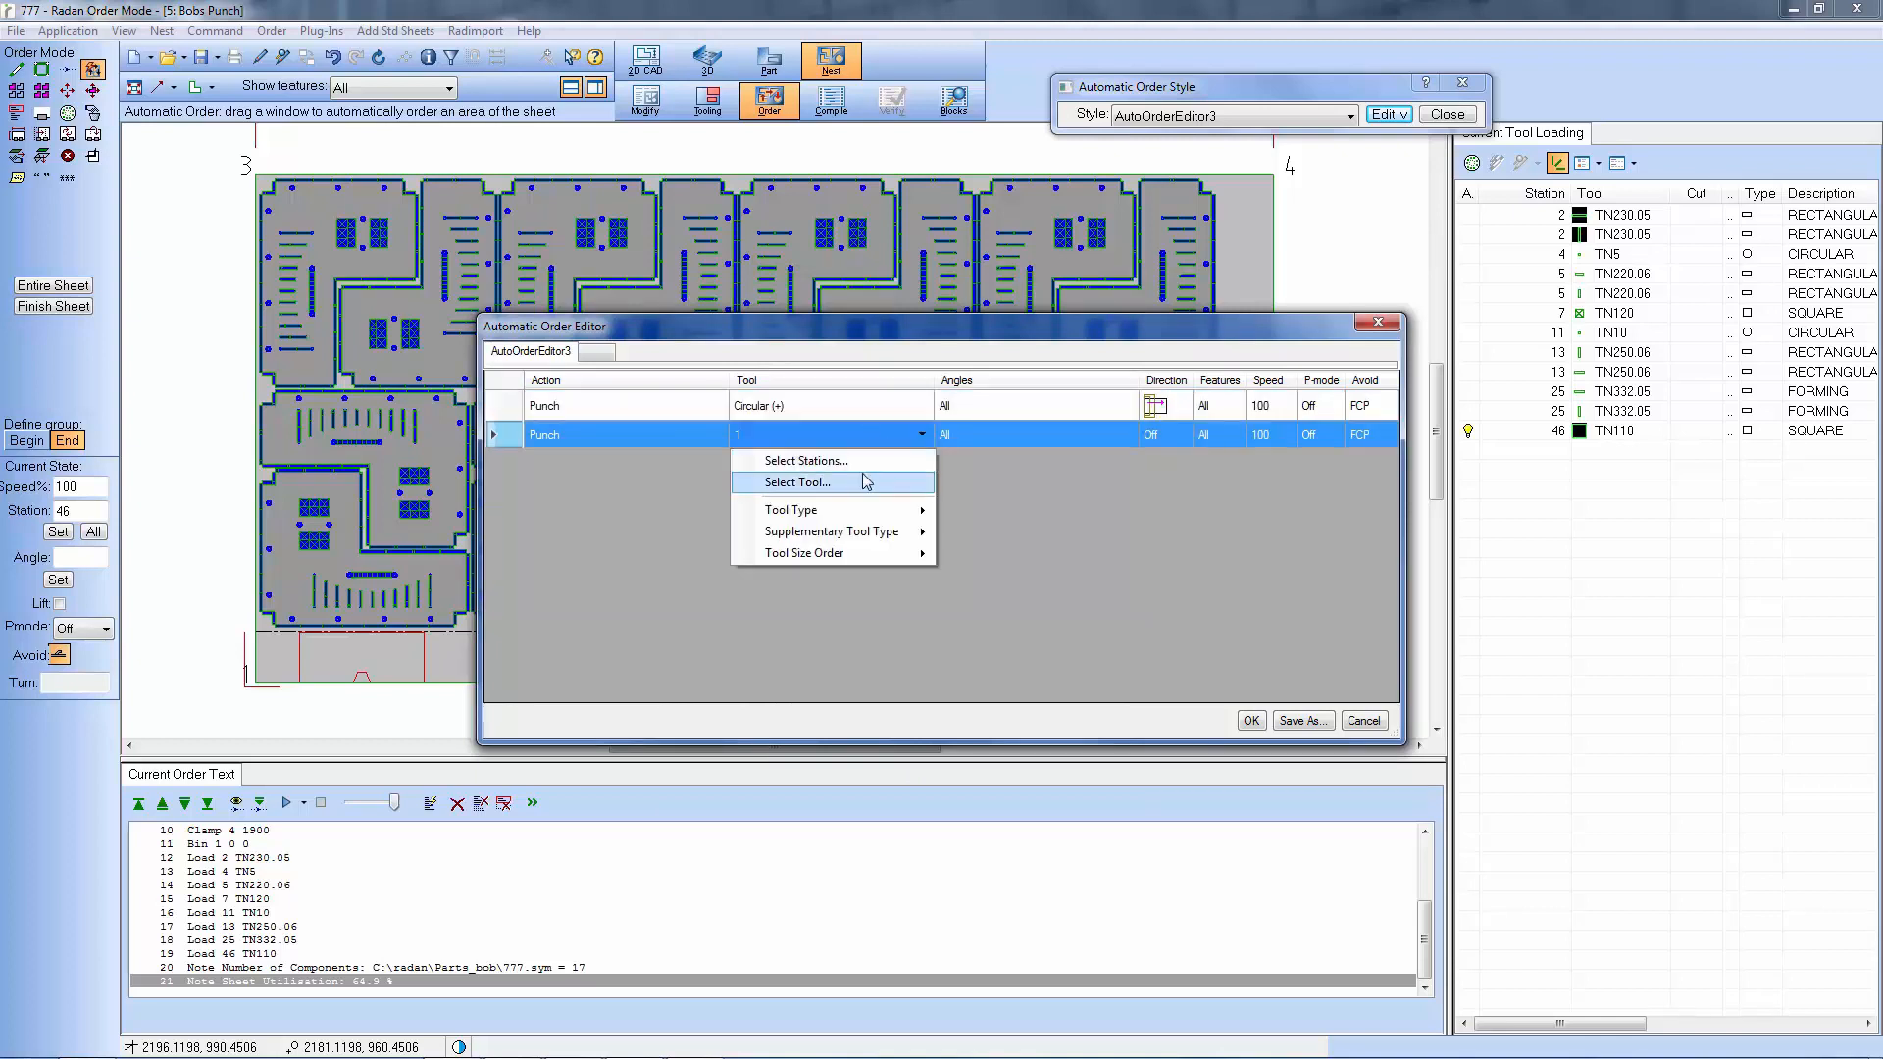
{"action": "mouse_move", "coordinate": [907, 511]}
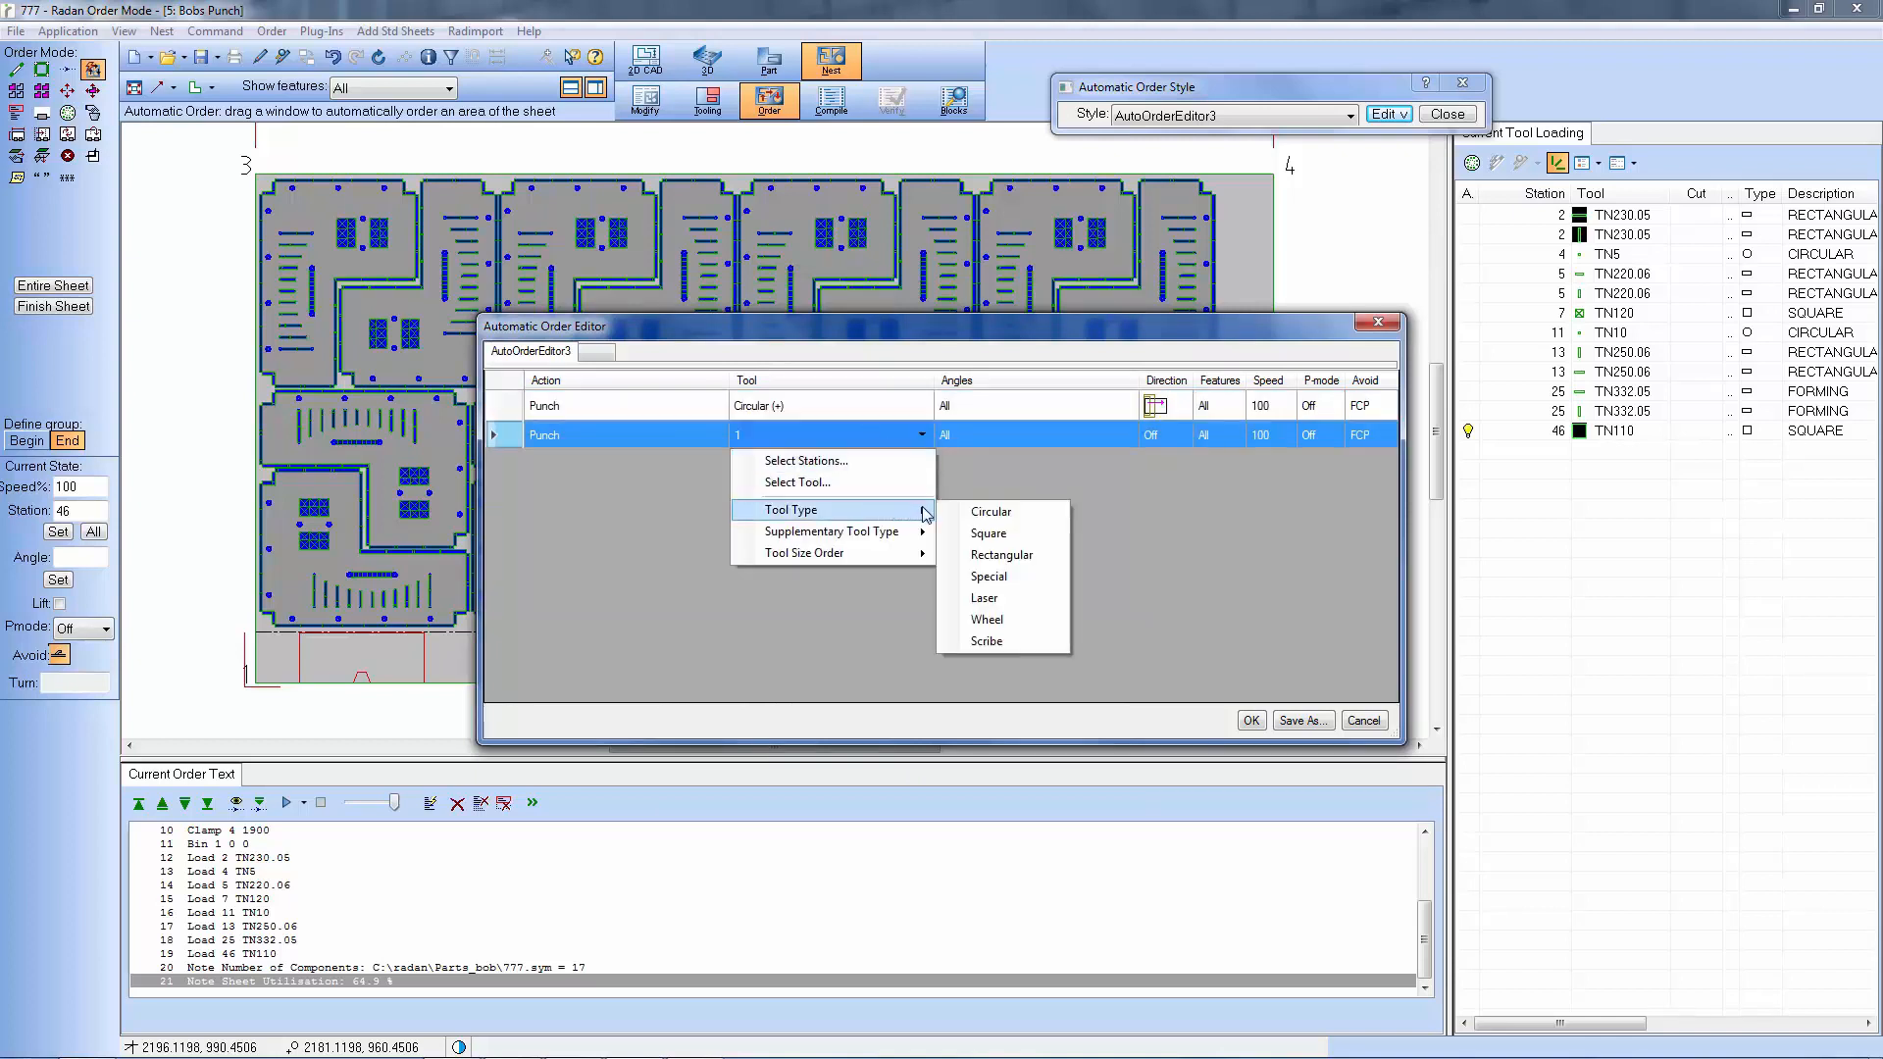
{"action": "left_click", "coordinate": [1010, 545]}
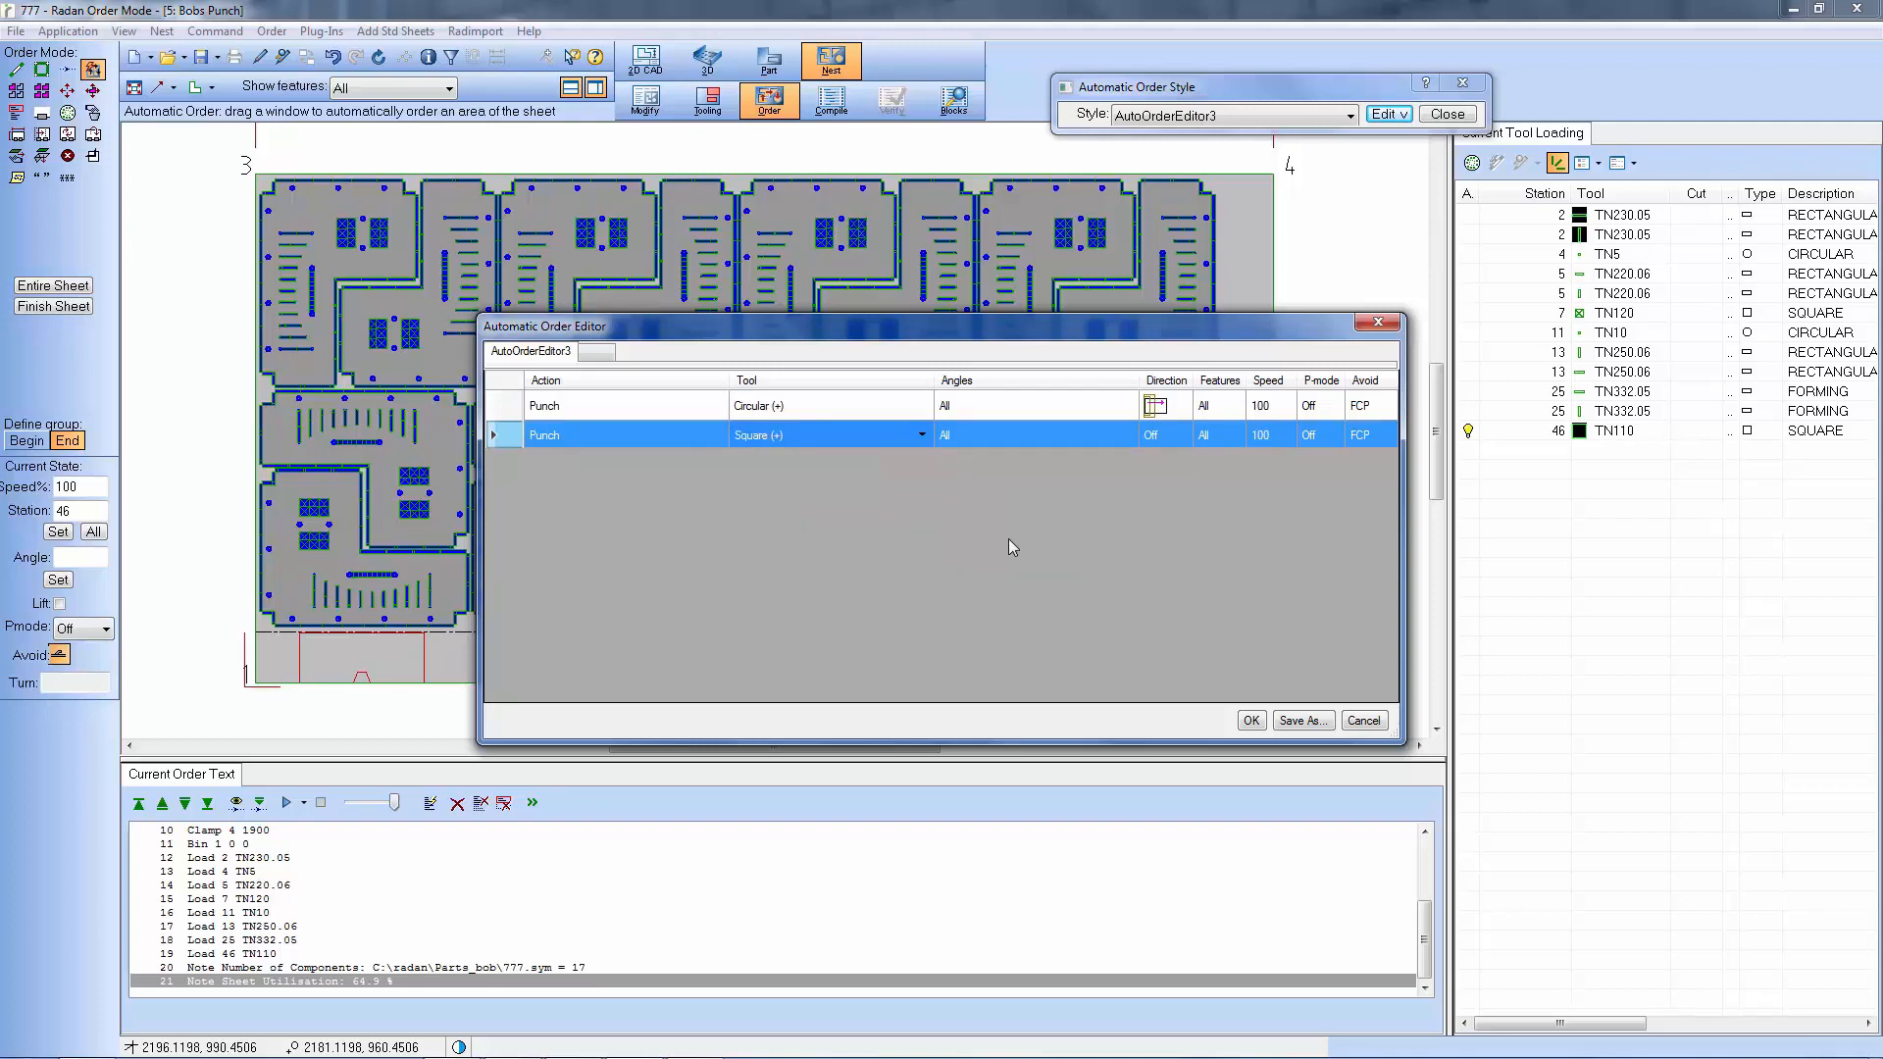
Control the Square punch's cutting direction from start corner 2, expanding the window upwards, with the cutting direction specified within windows.
{"action": "left_click", "coordinate": [1175, 436]}
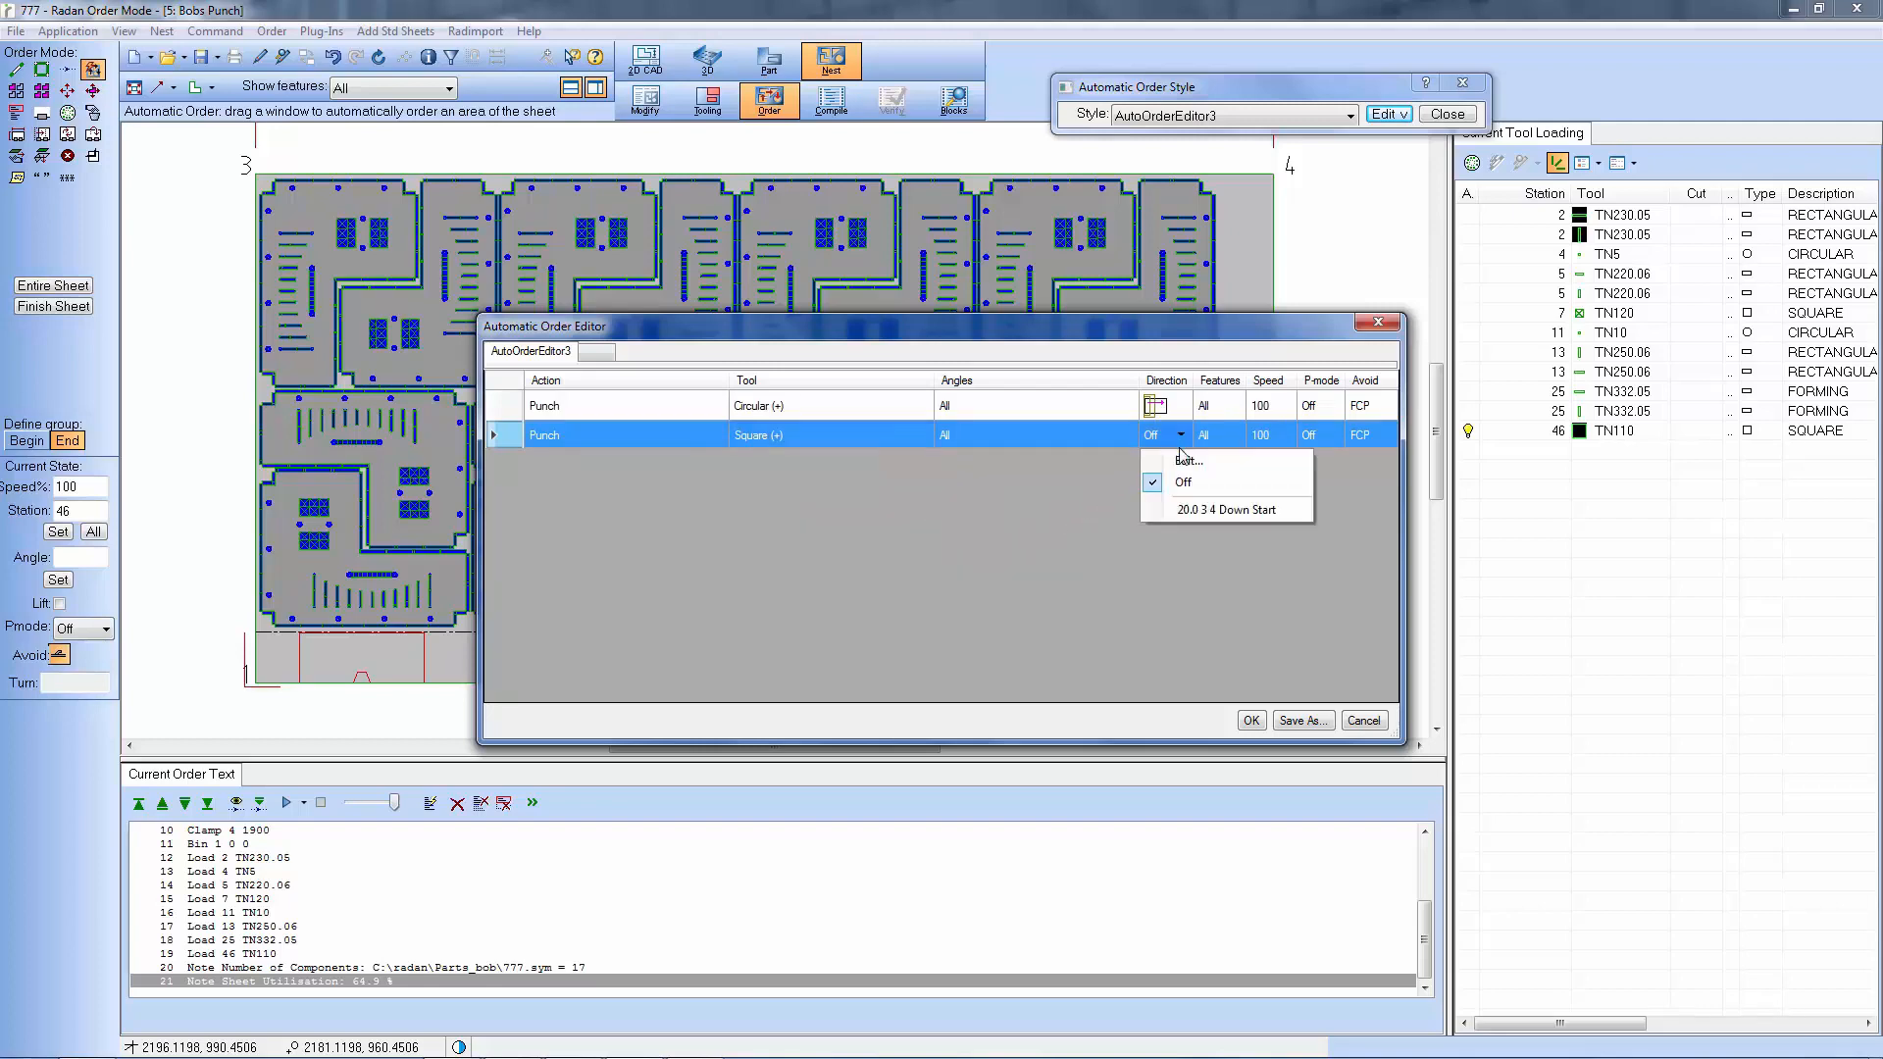
{"action": "left_click", "coordinate": [1188, 459]}
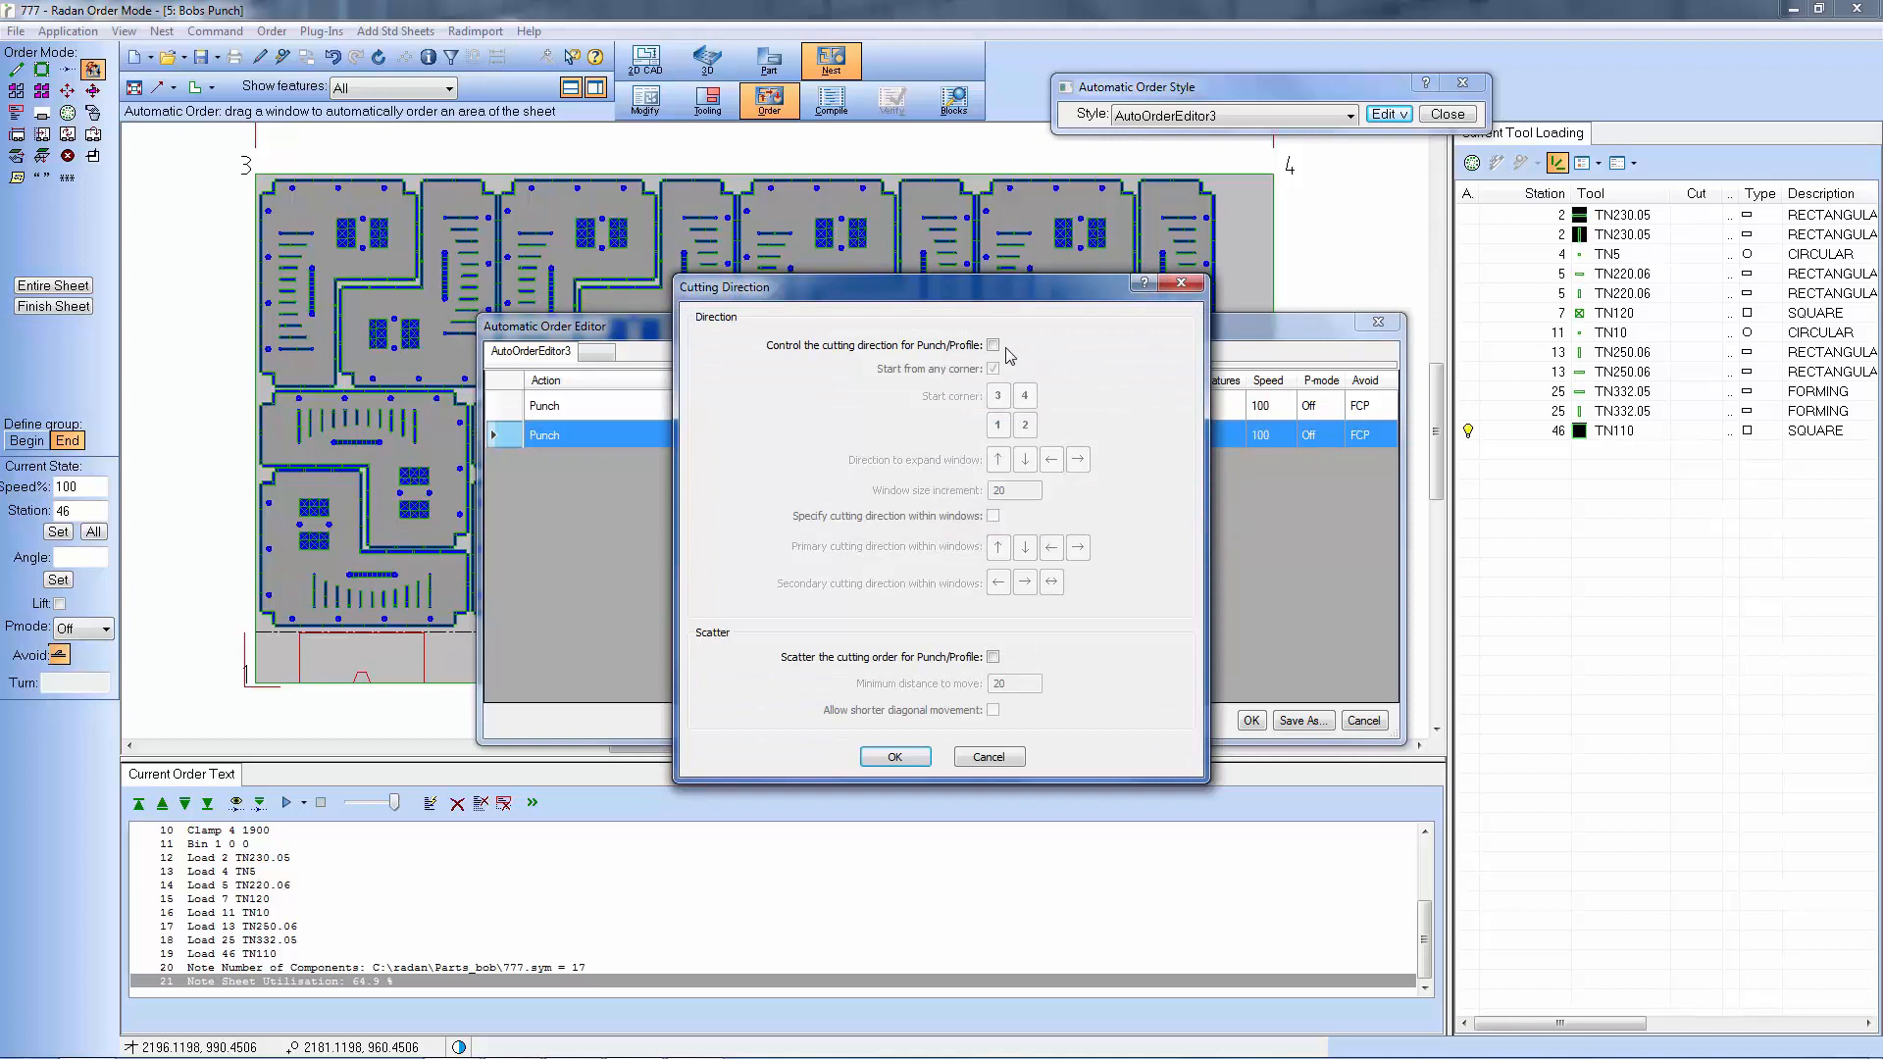
{"action": "left_click", "coordinate": [993, 345]}
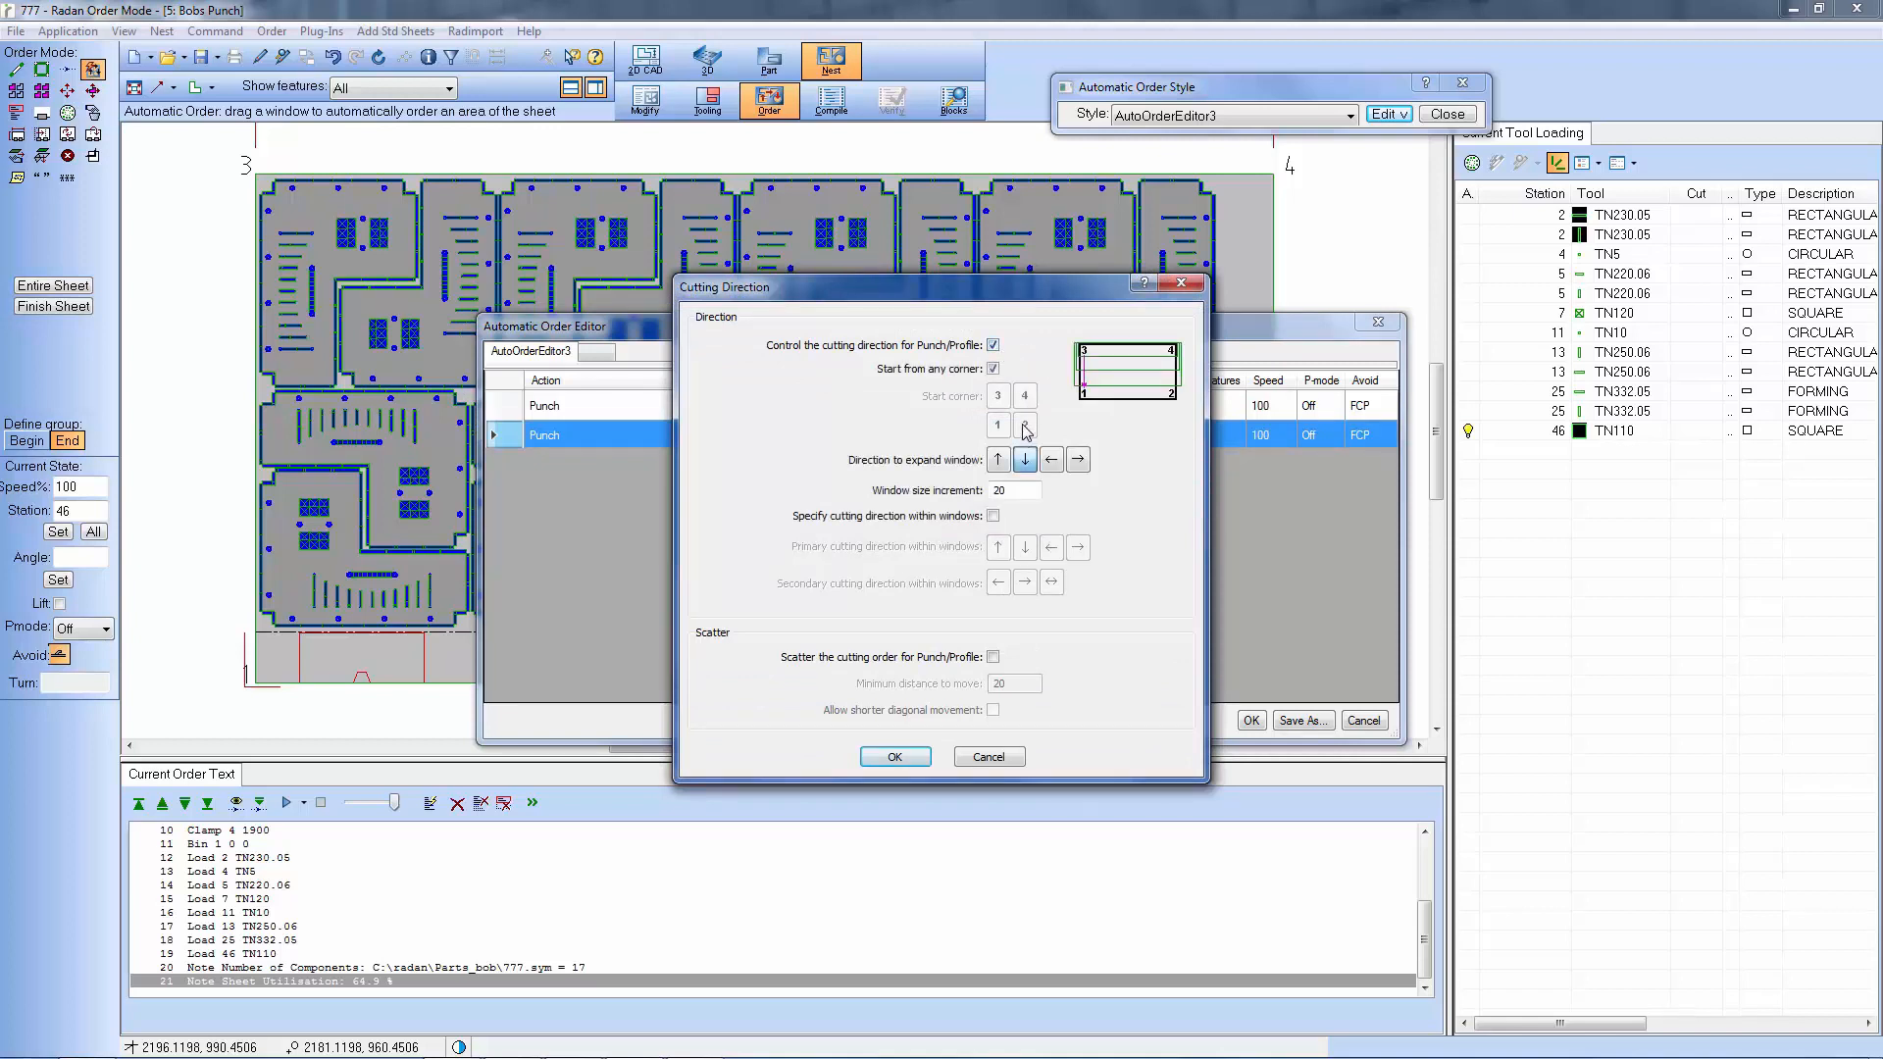
{"action": "left_click", "coordinate": [993, 368]}
{"action": "left_click", "coordinate": [1026, 425]}
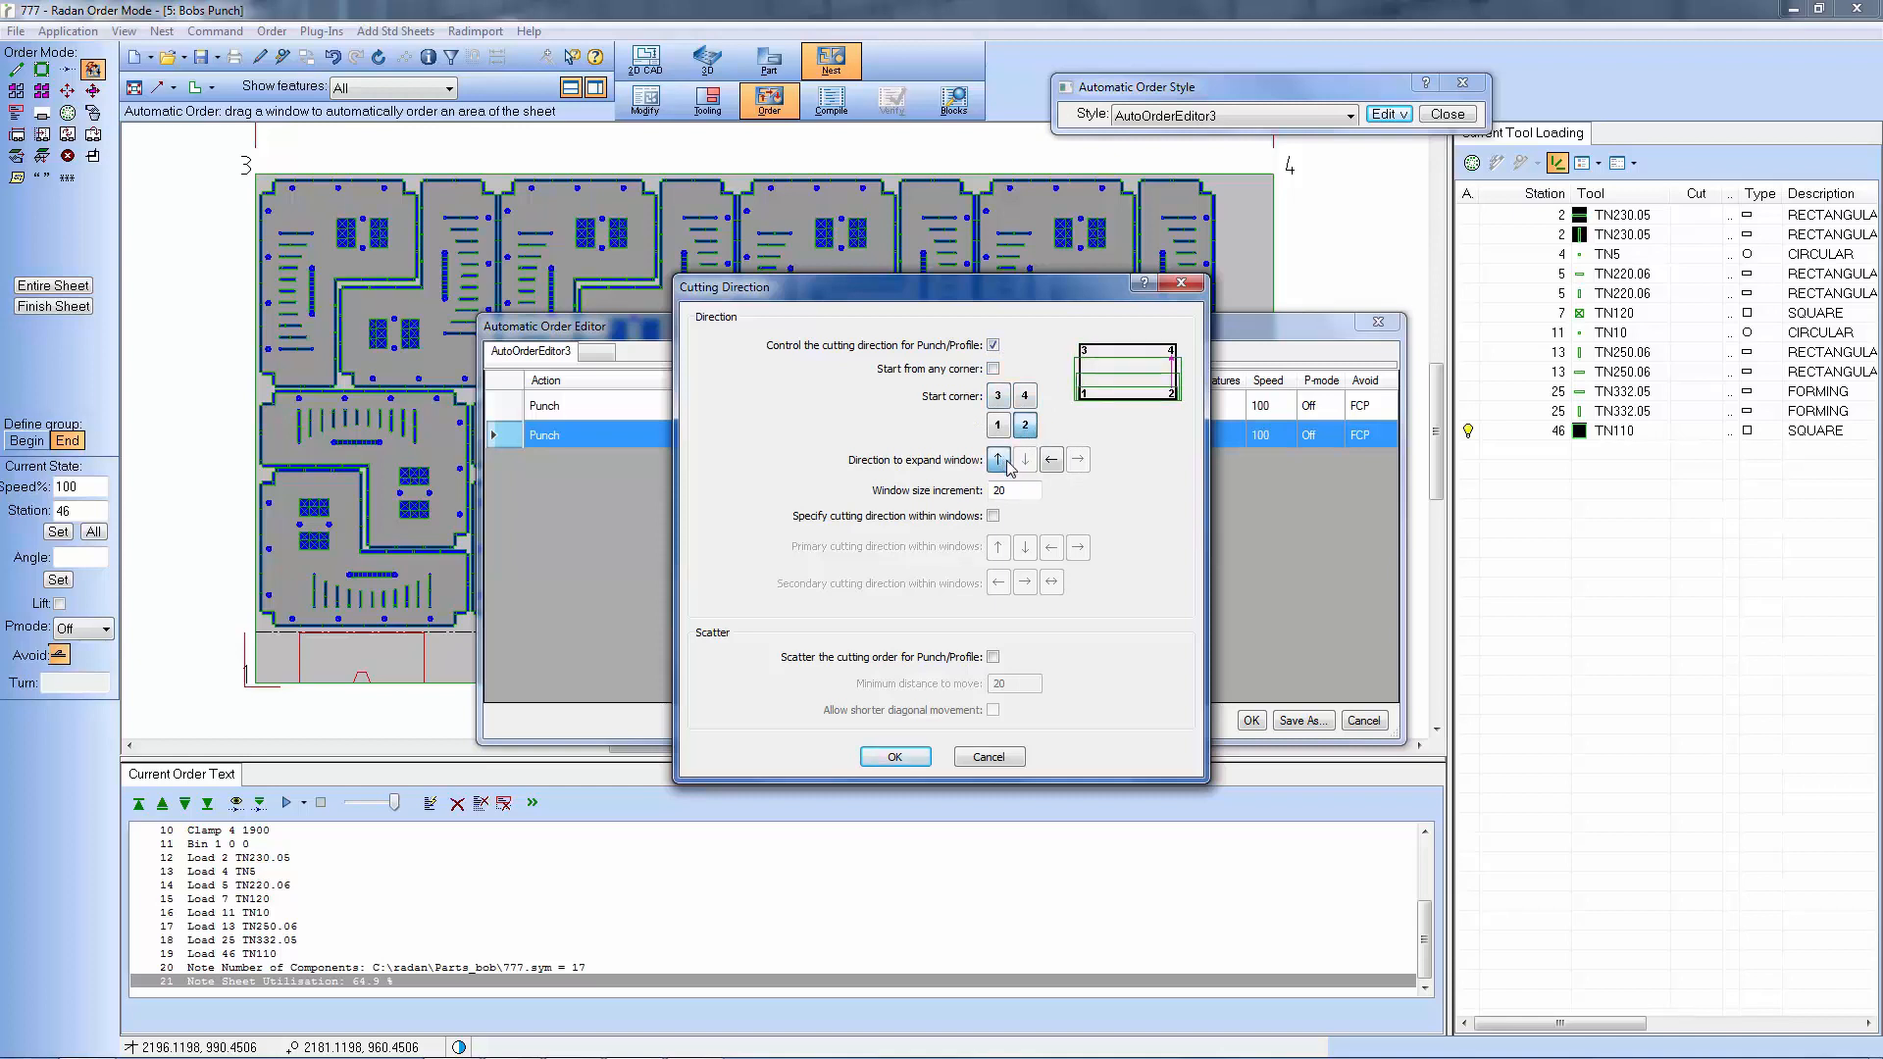
{"action": "left_click", "coordinate": [993, 516]}
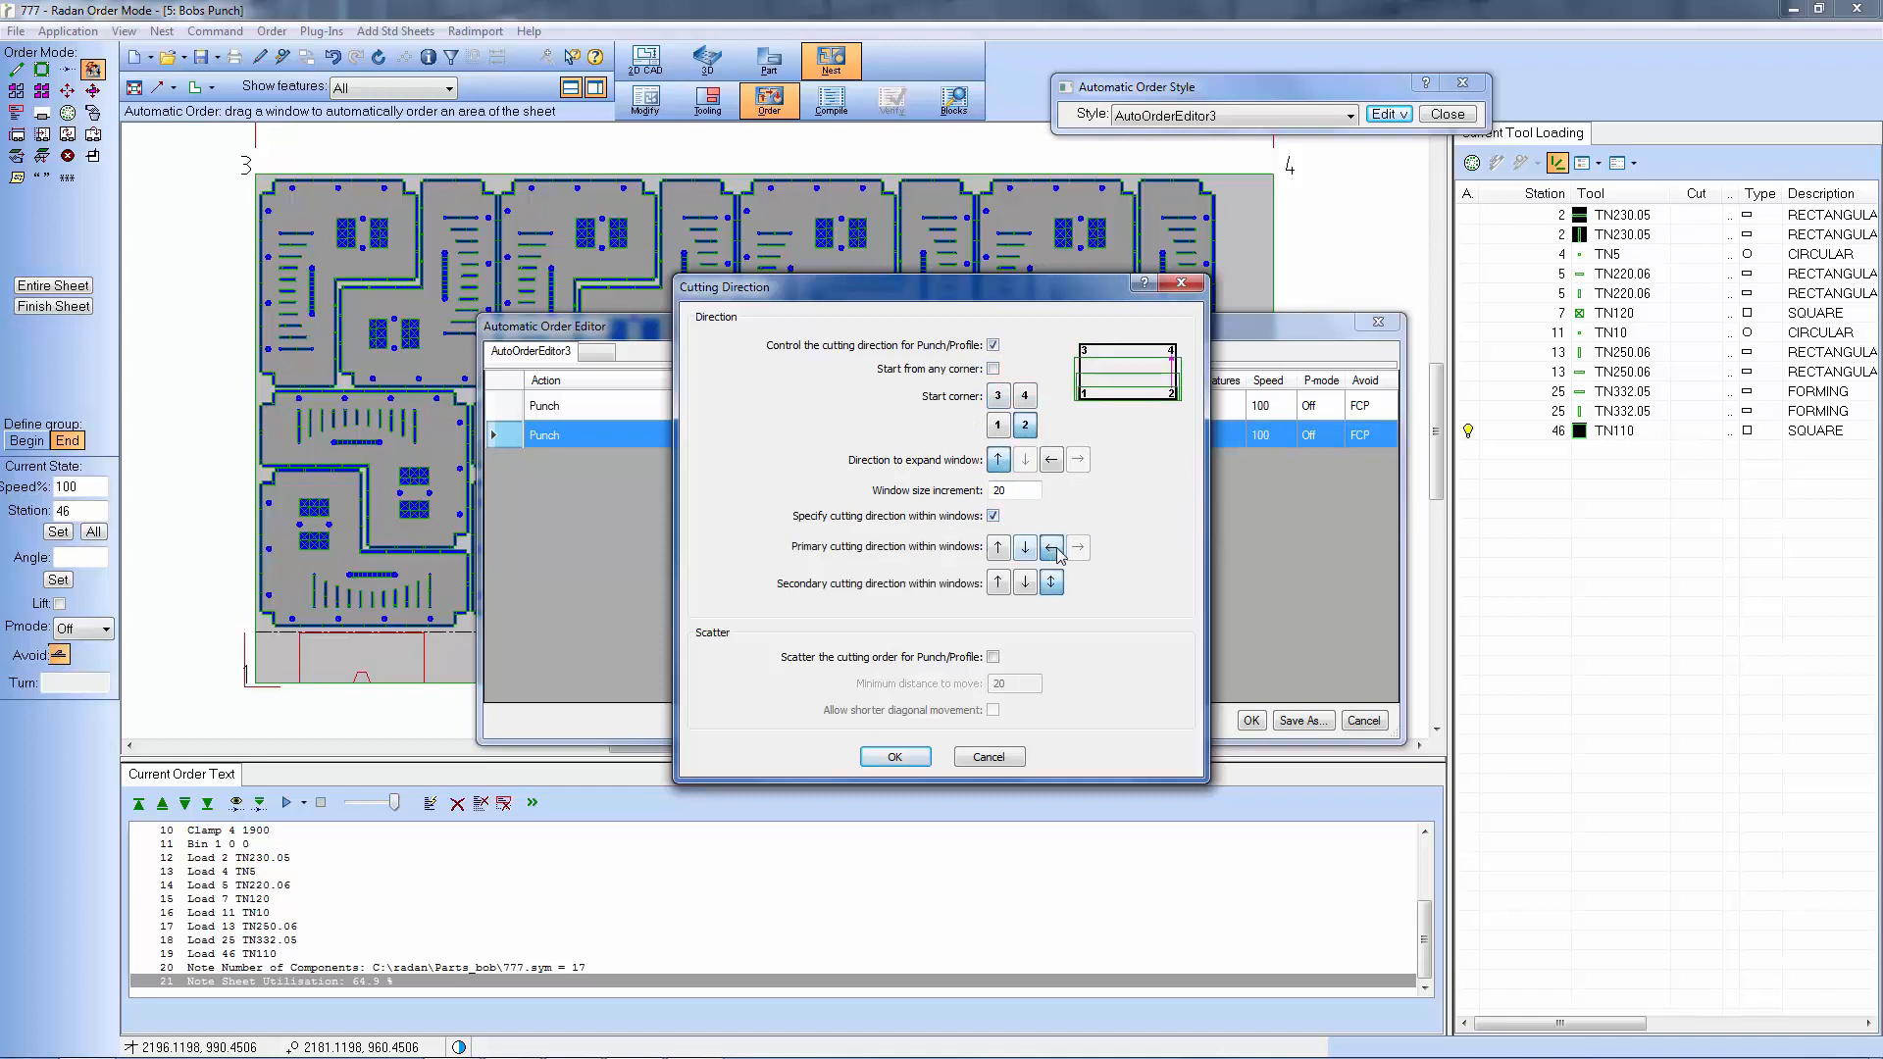
{"action": "left_click", "coordinate": [912, 757]}
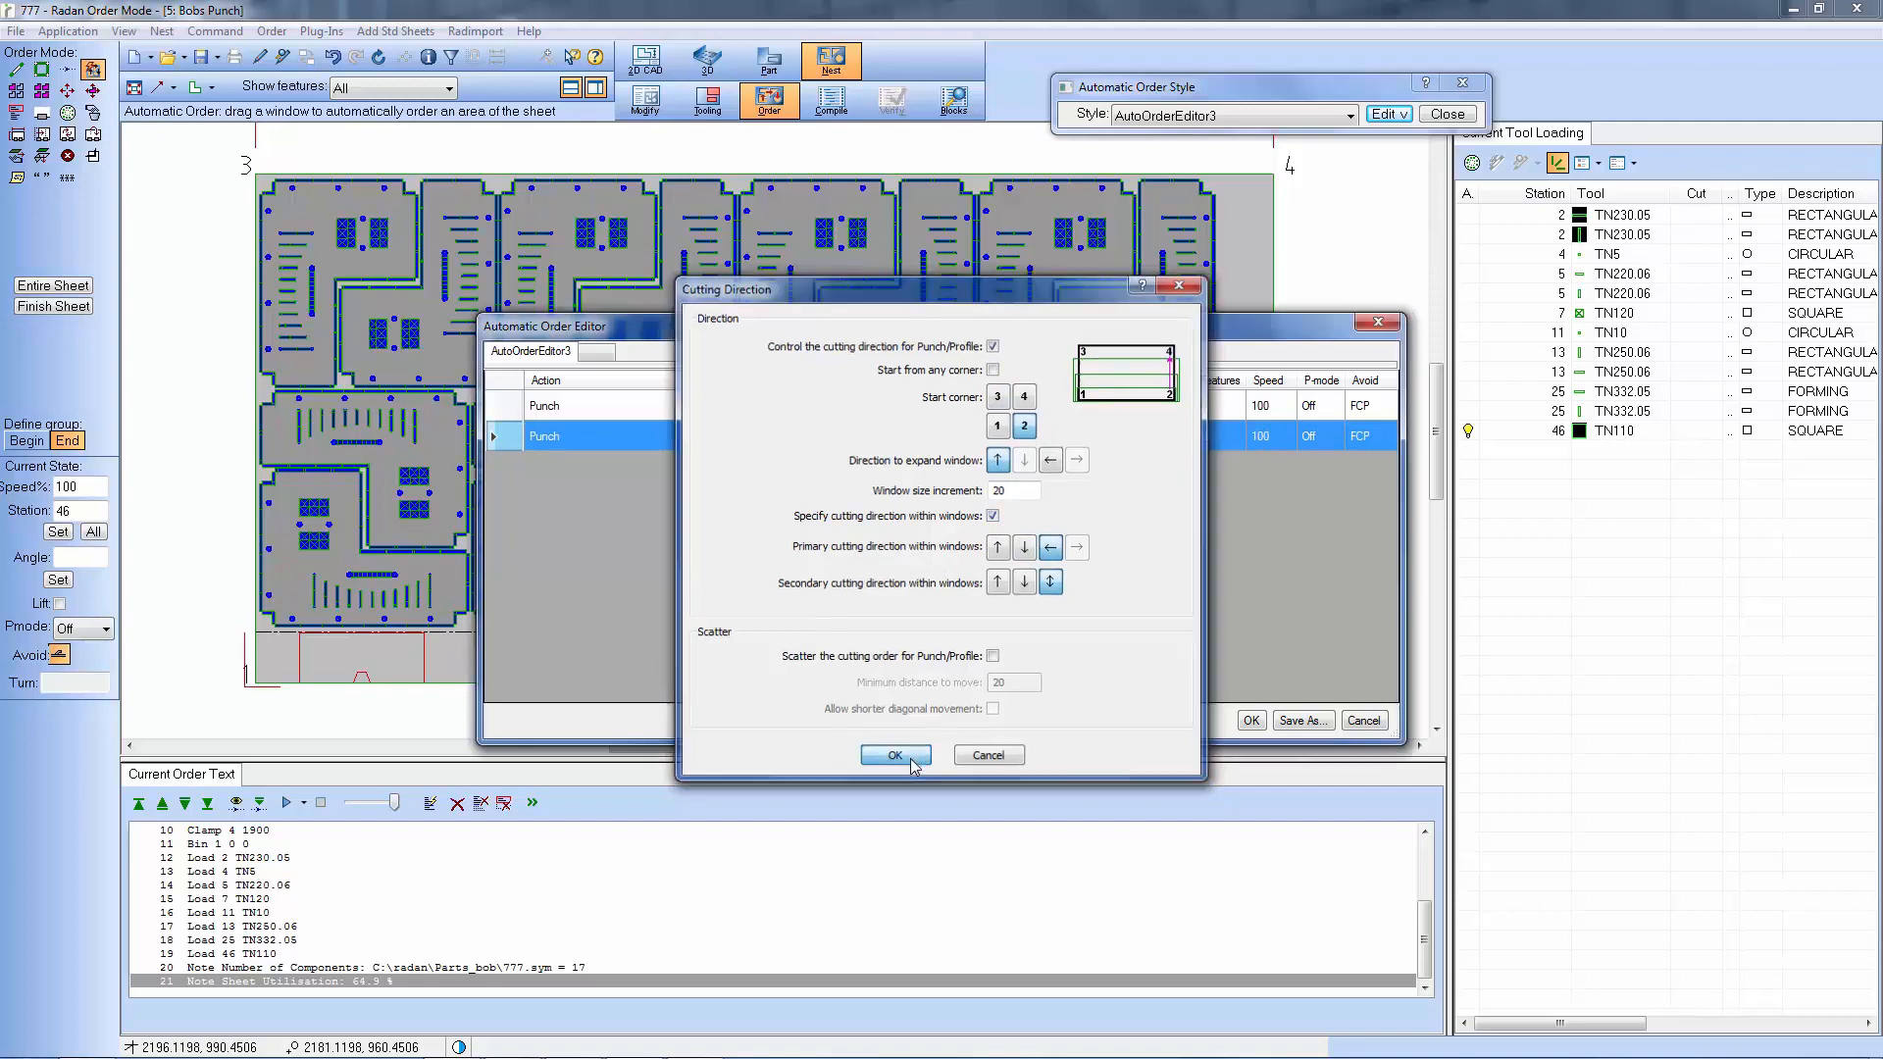
Add a third Punch action to the style and set its tool to the Special tool type.
{"action": "right_click", "coordinate": [724, 506]}
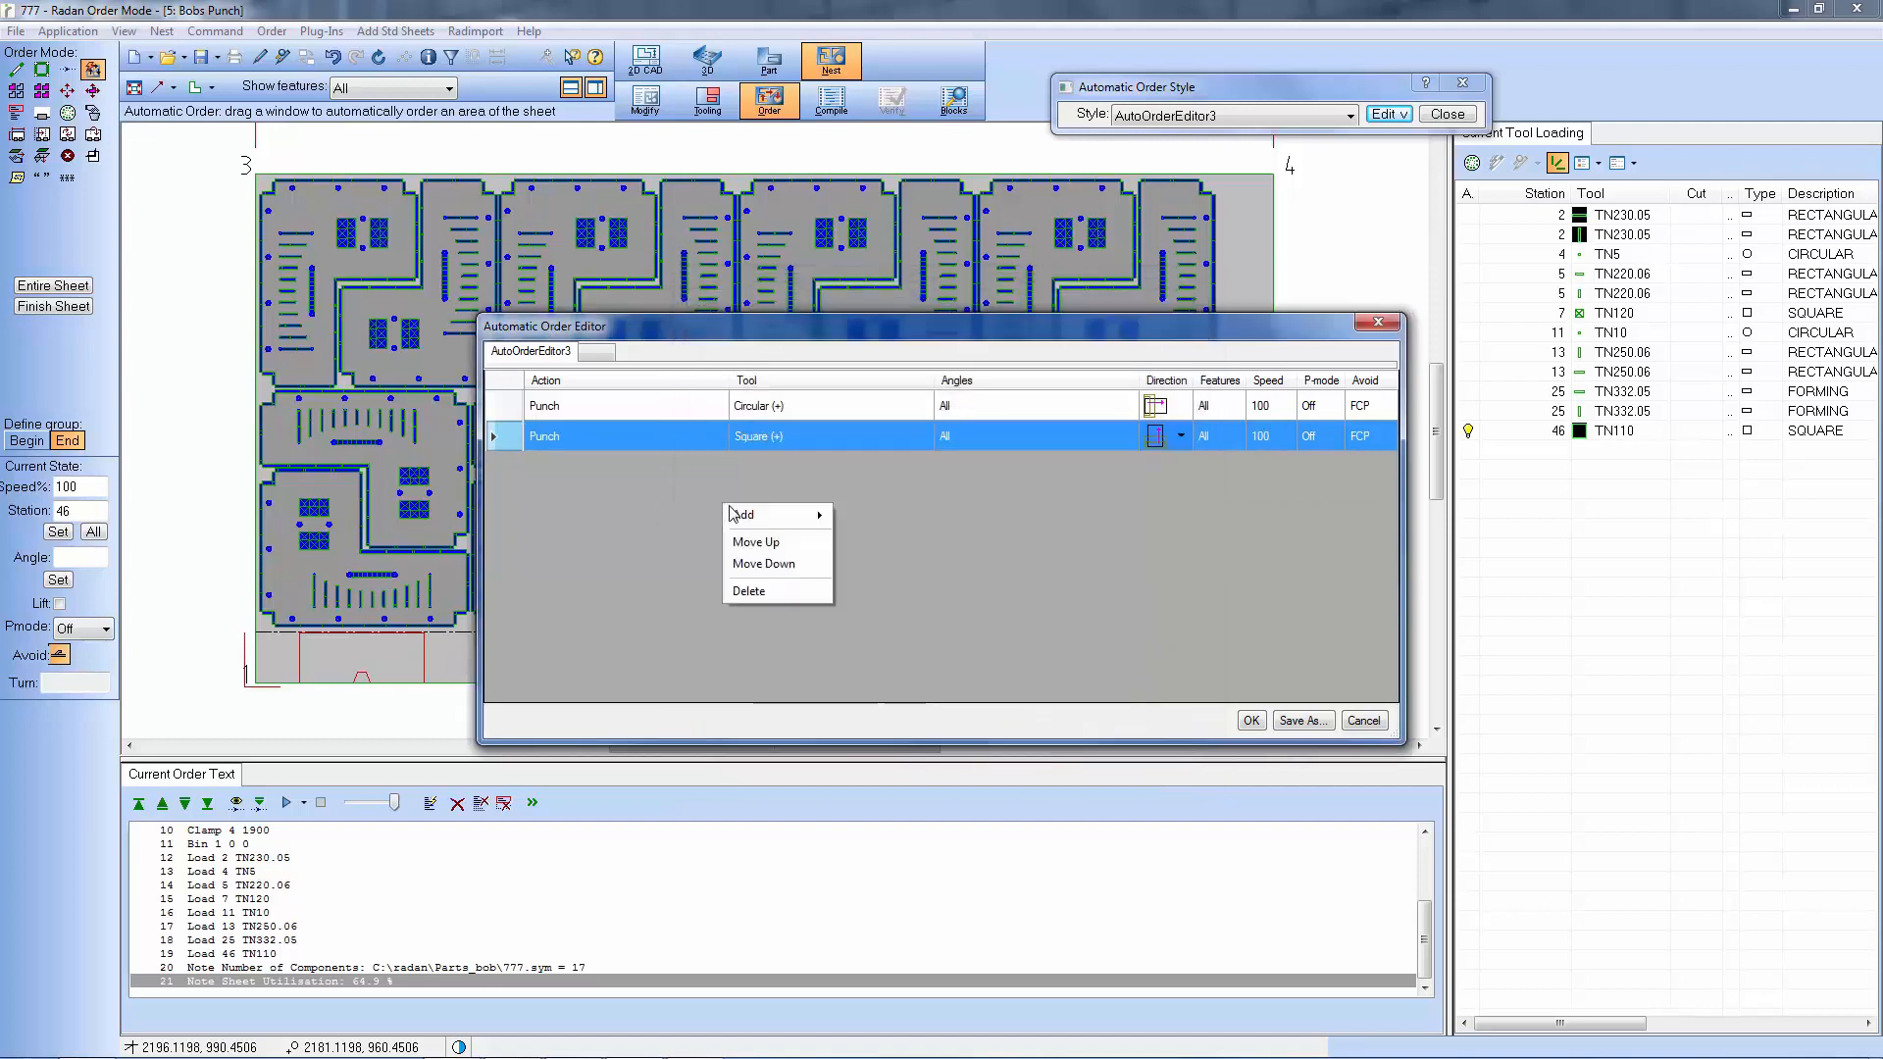
{"action": "mouse_move", "coordinate": [809, 515]}
{"action": "left_click", "coordinate": [880, 517]}
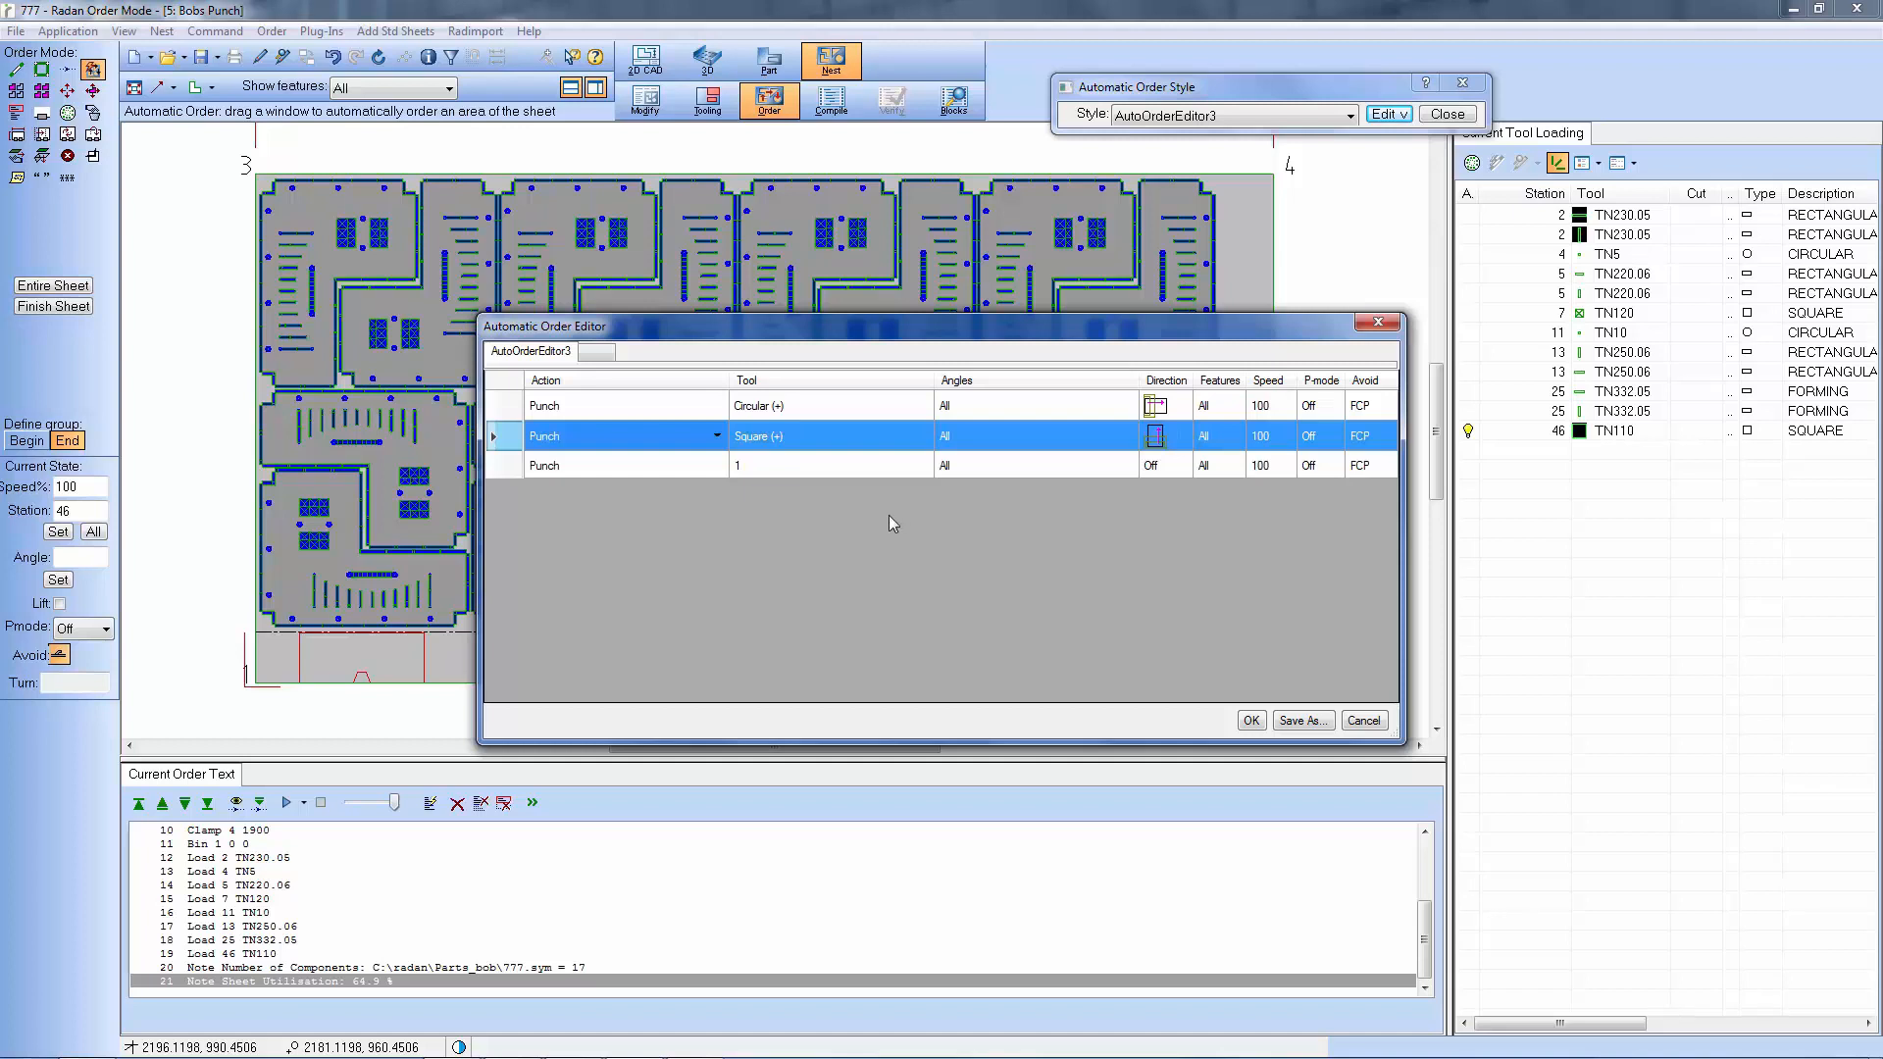
{"action": "left_click", "coordinate": [878, 467]}
{"action": "left_click", "coordinate": [903, 477]}
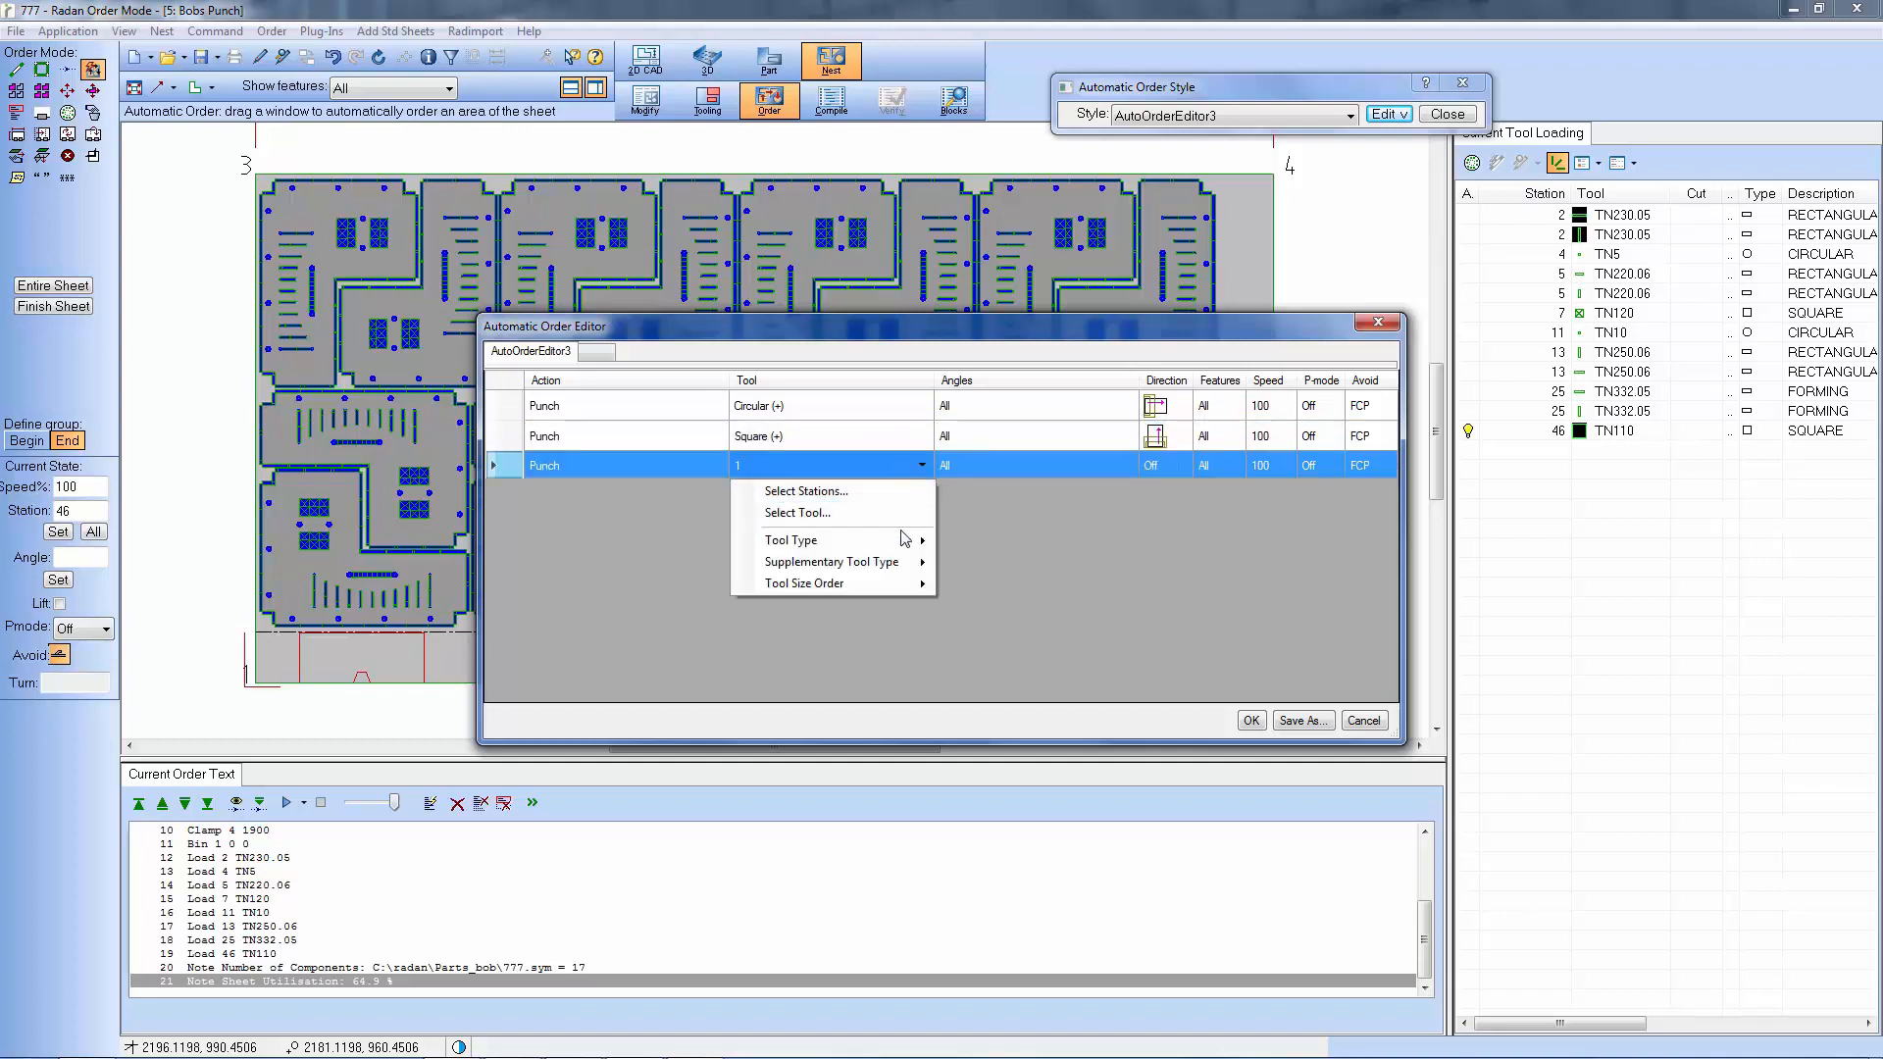
{"action": "mouse_move", "coordinate": [908, 545]}
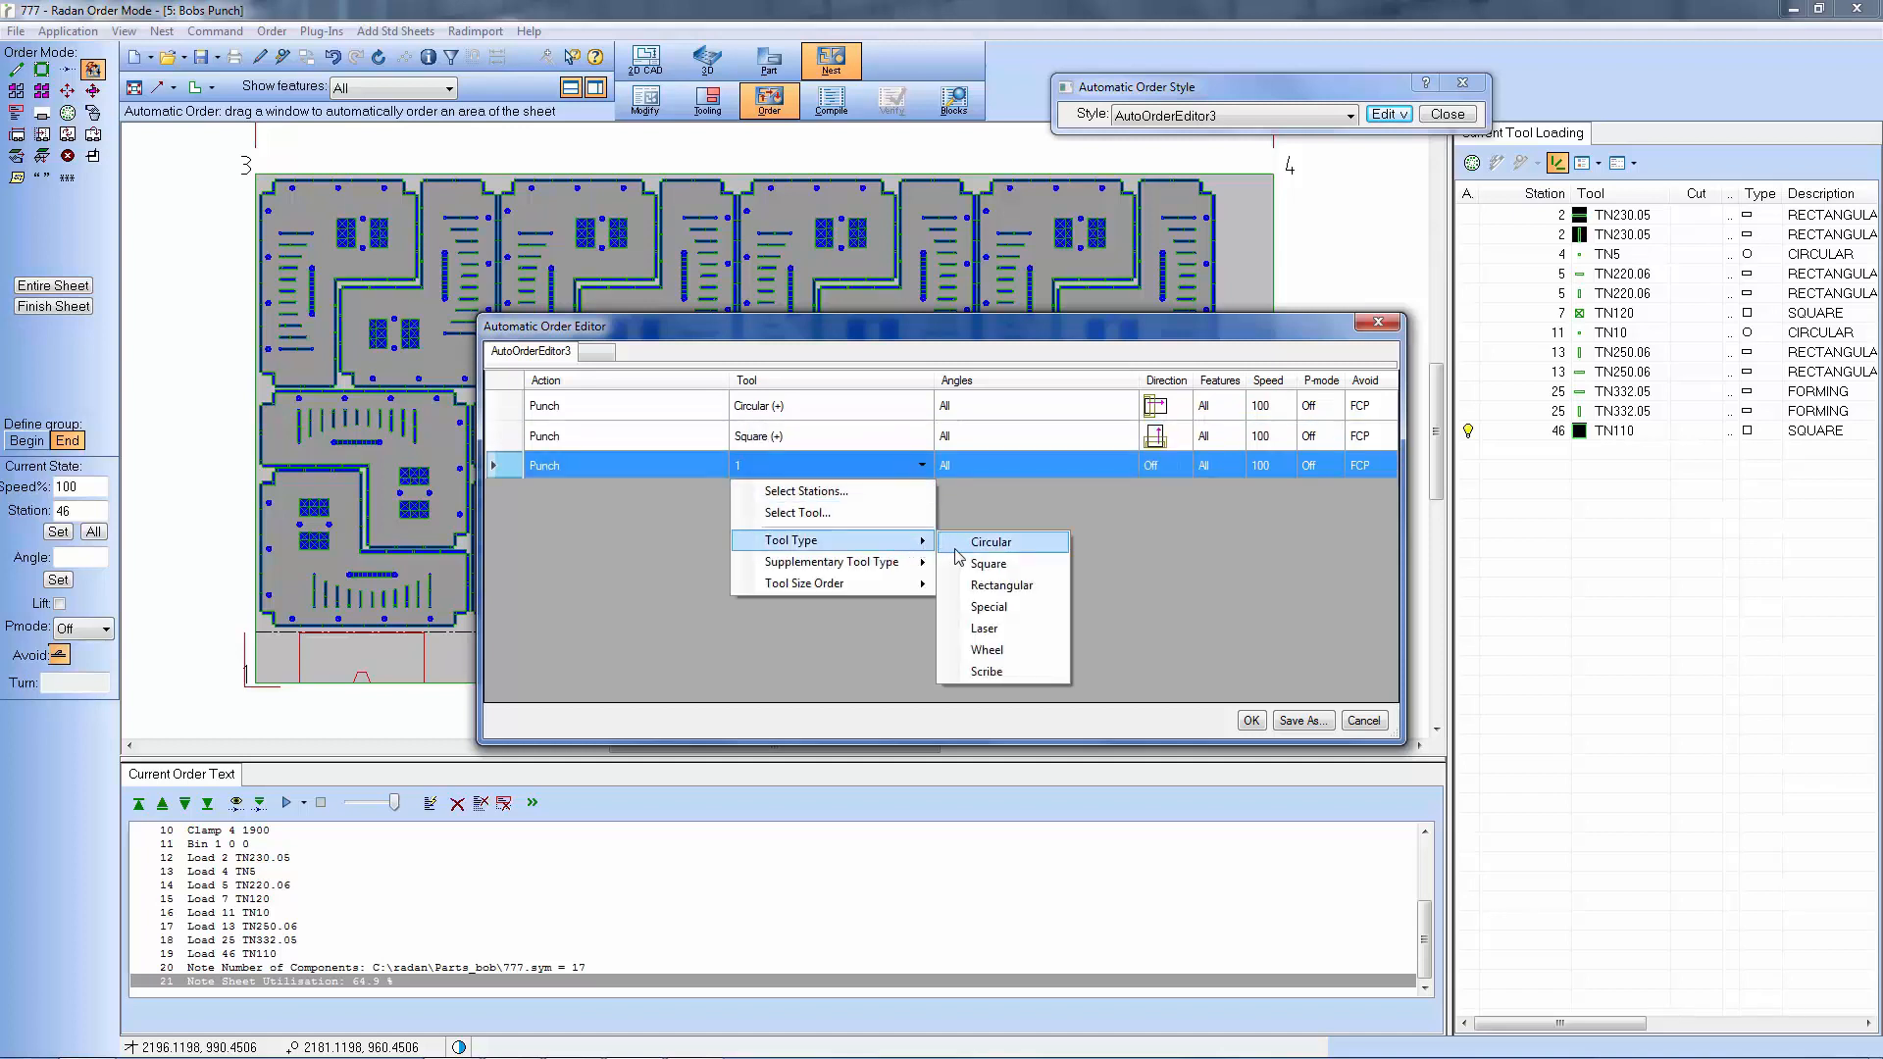
{"action": "left_click", "coordinate": [988, 607]}
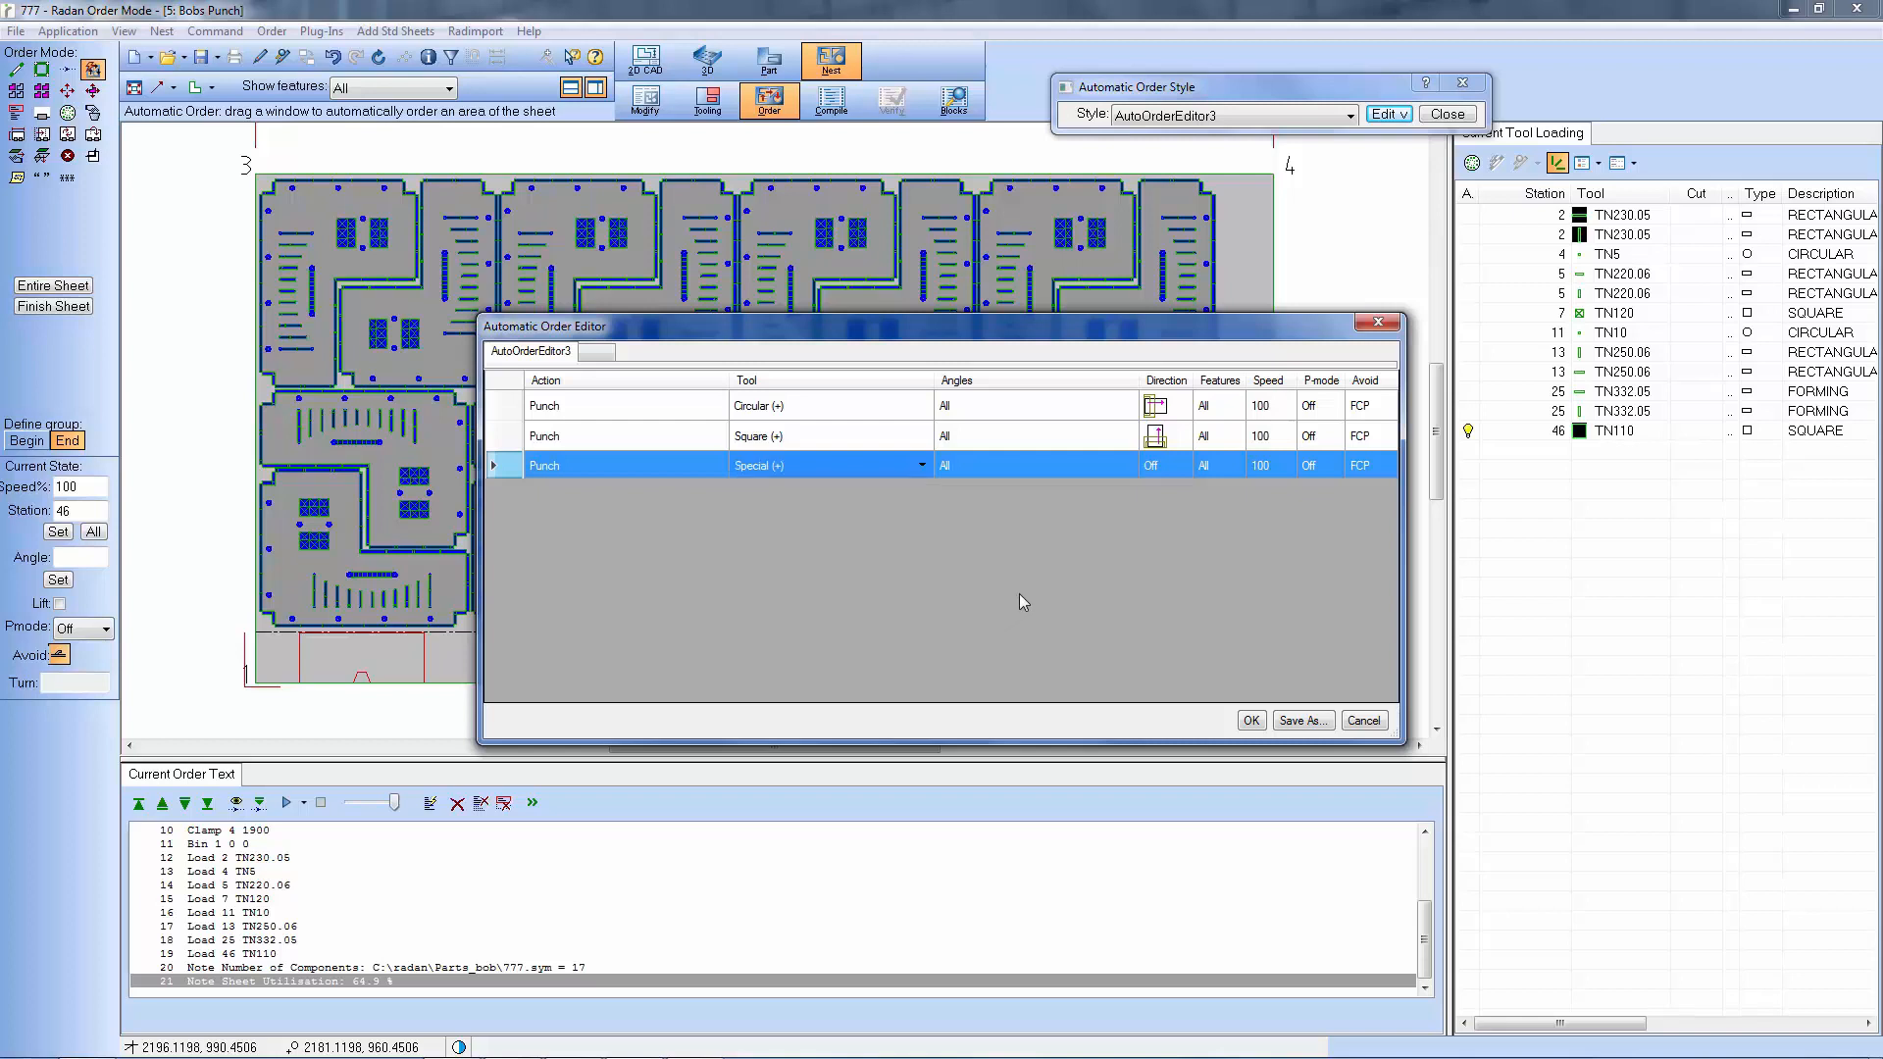
Control the Special punch's cutting direction from start corner 3, expanding the window downwards, with the cutting direction specified within windows.
{"action": "left_click", "coordinate": [1162, 467]}
{"action": "left_click", "coordinate": [1181, 465]}
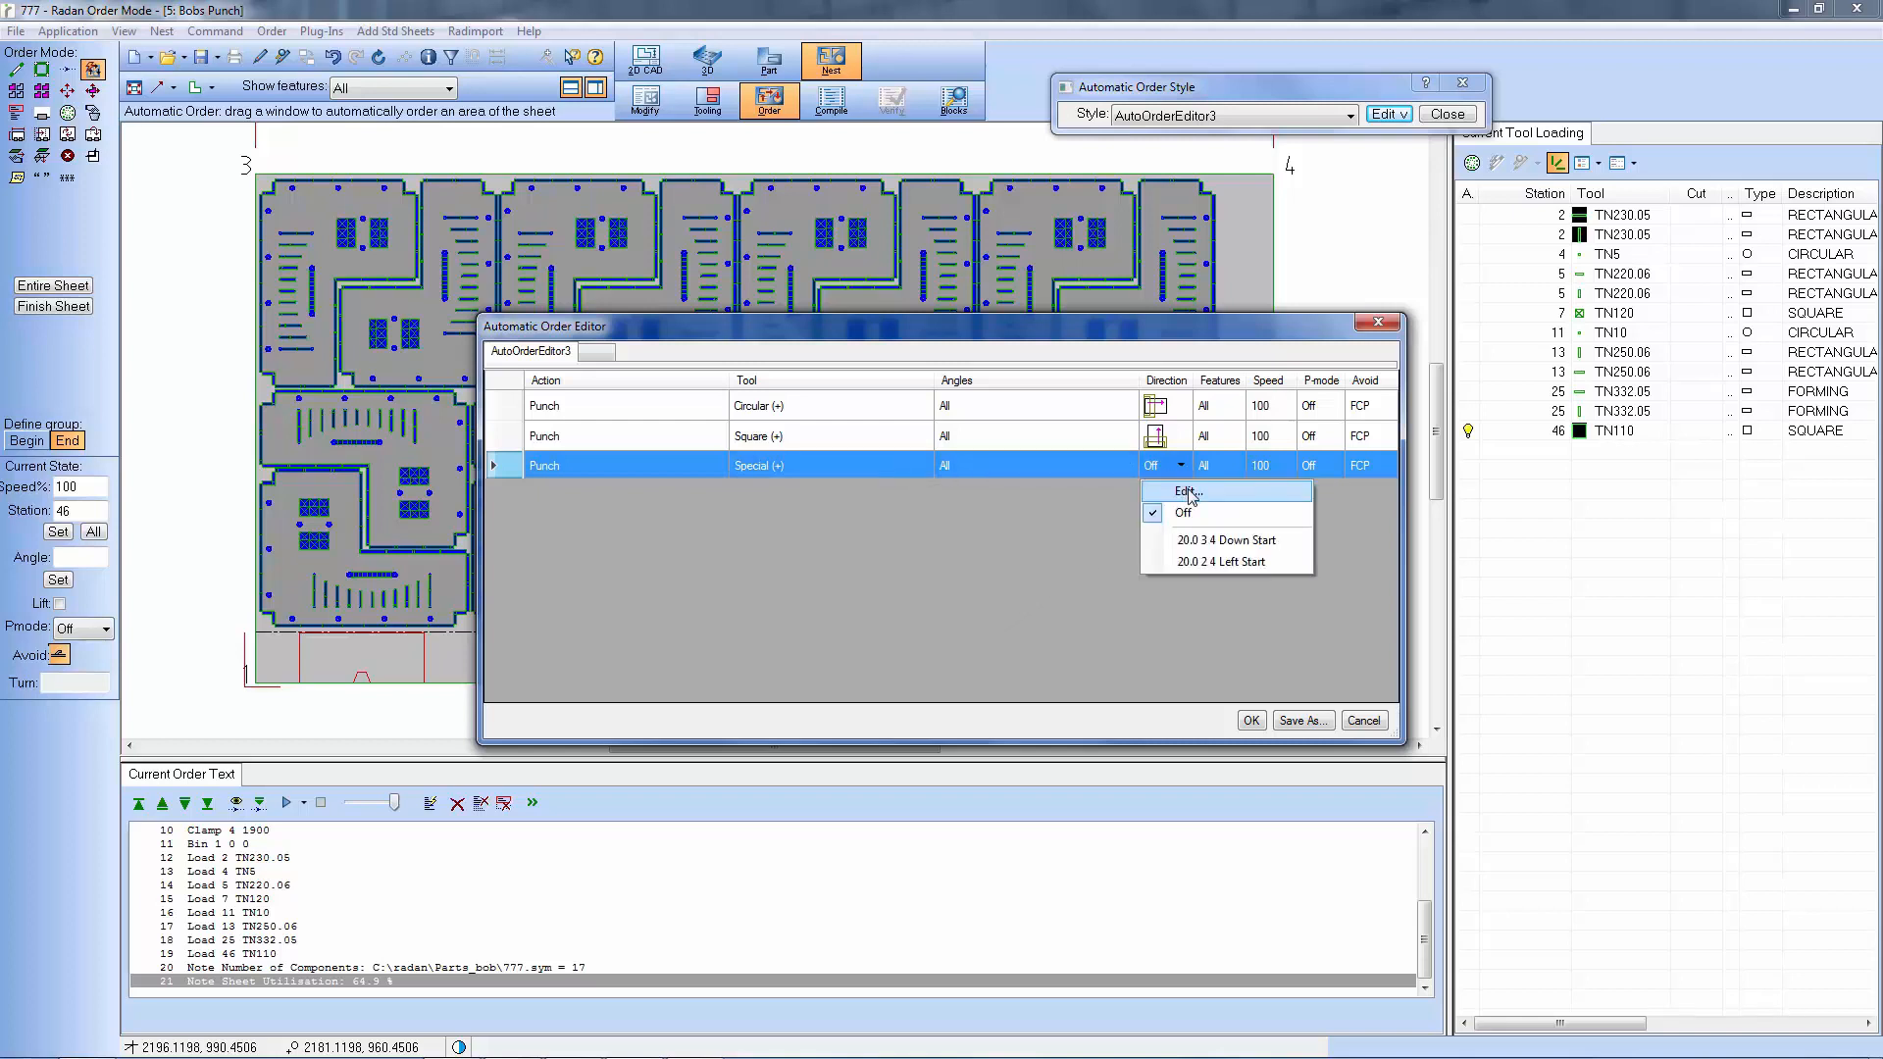
{"action": "left_click", "coordinate": [1191, 497]}
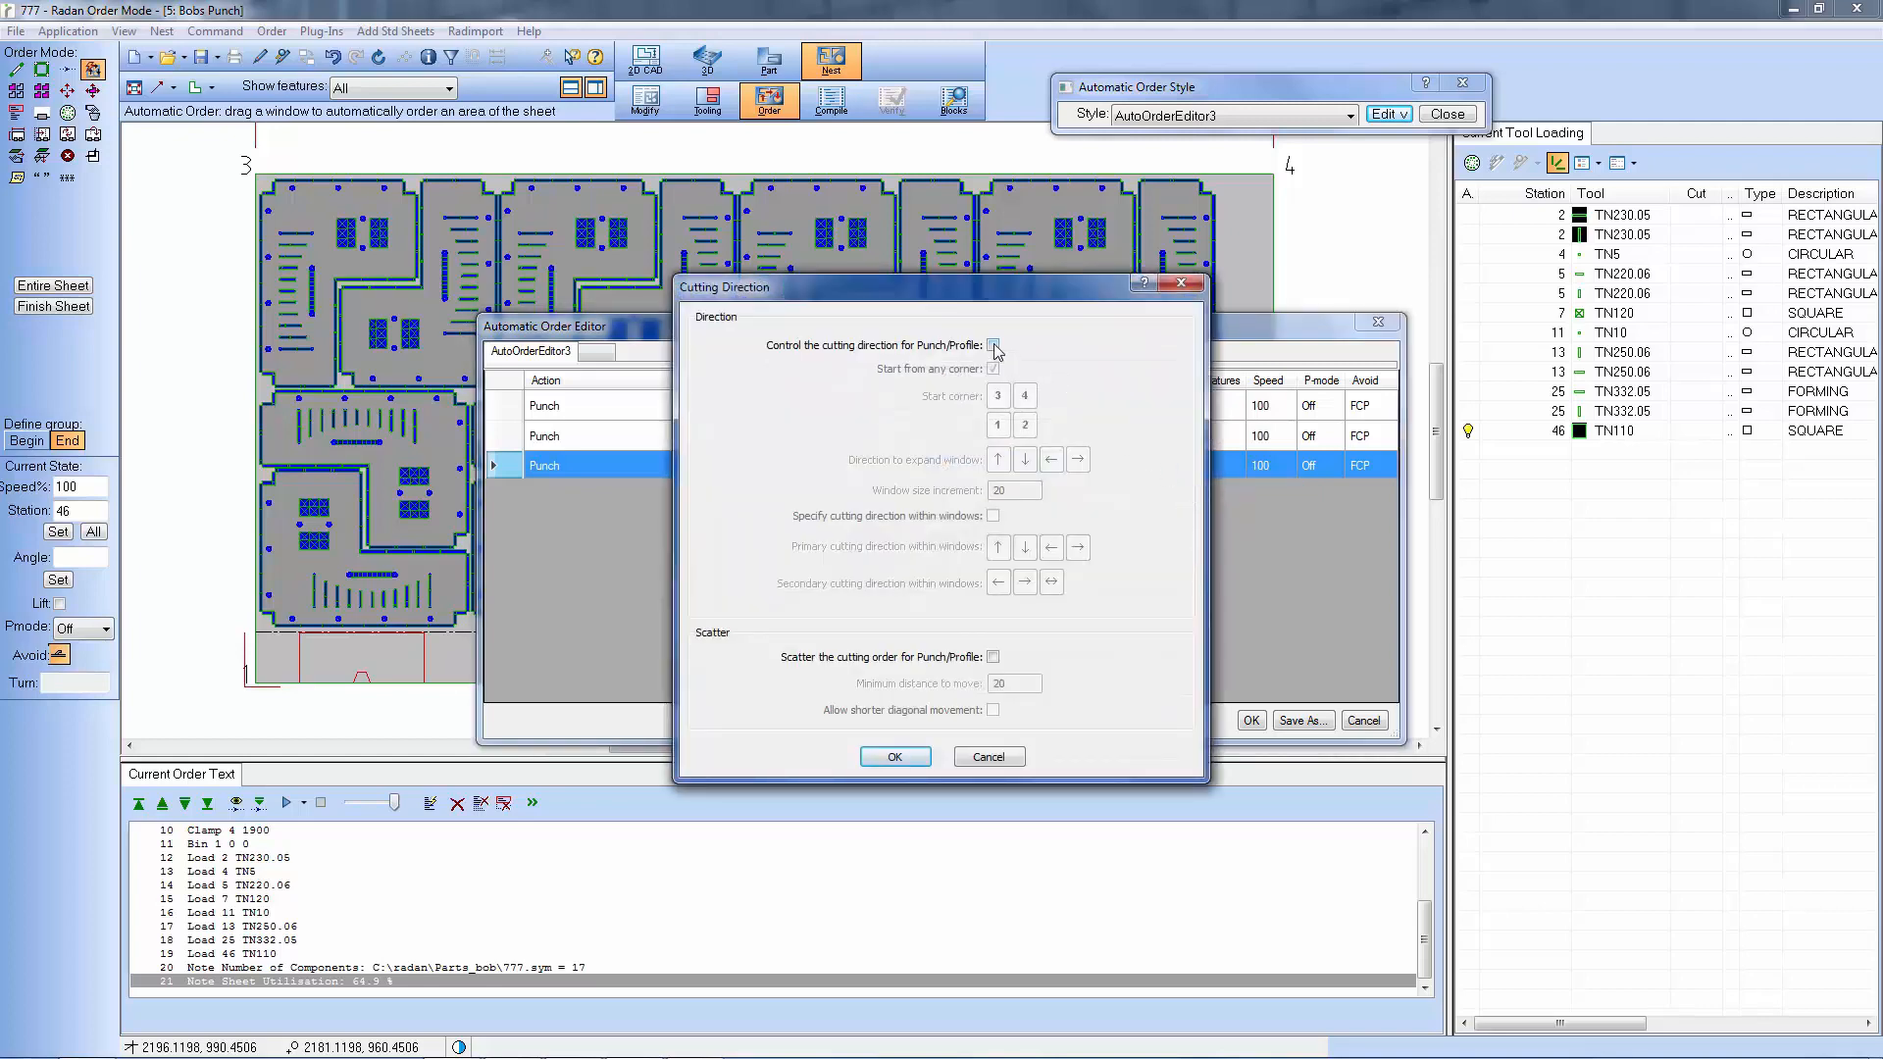
{"action": "left_click", "coordinate": [992, 346]}
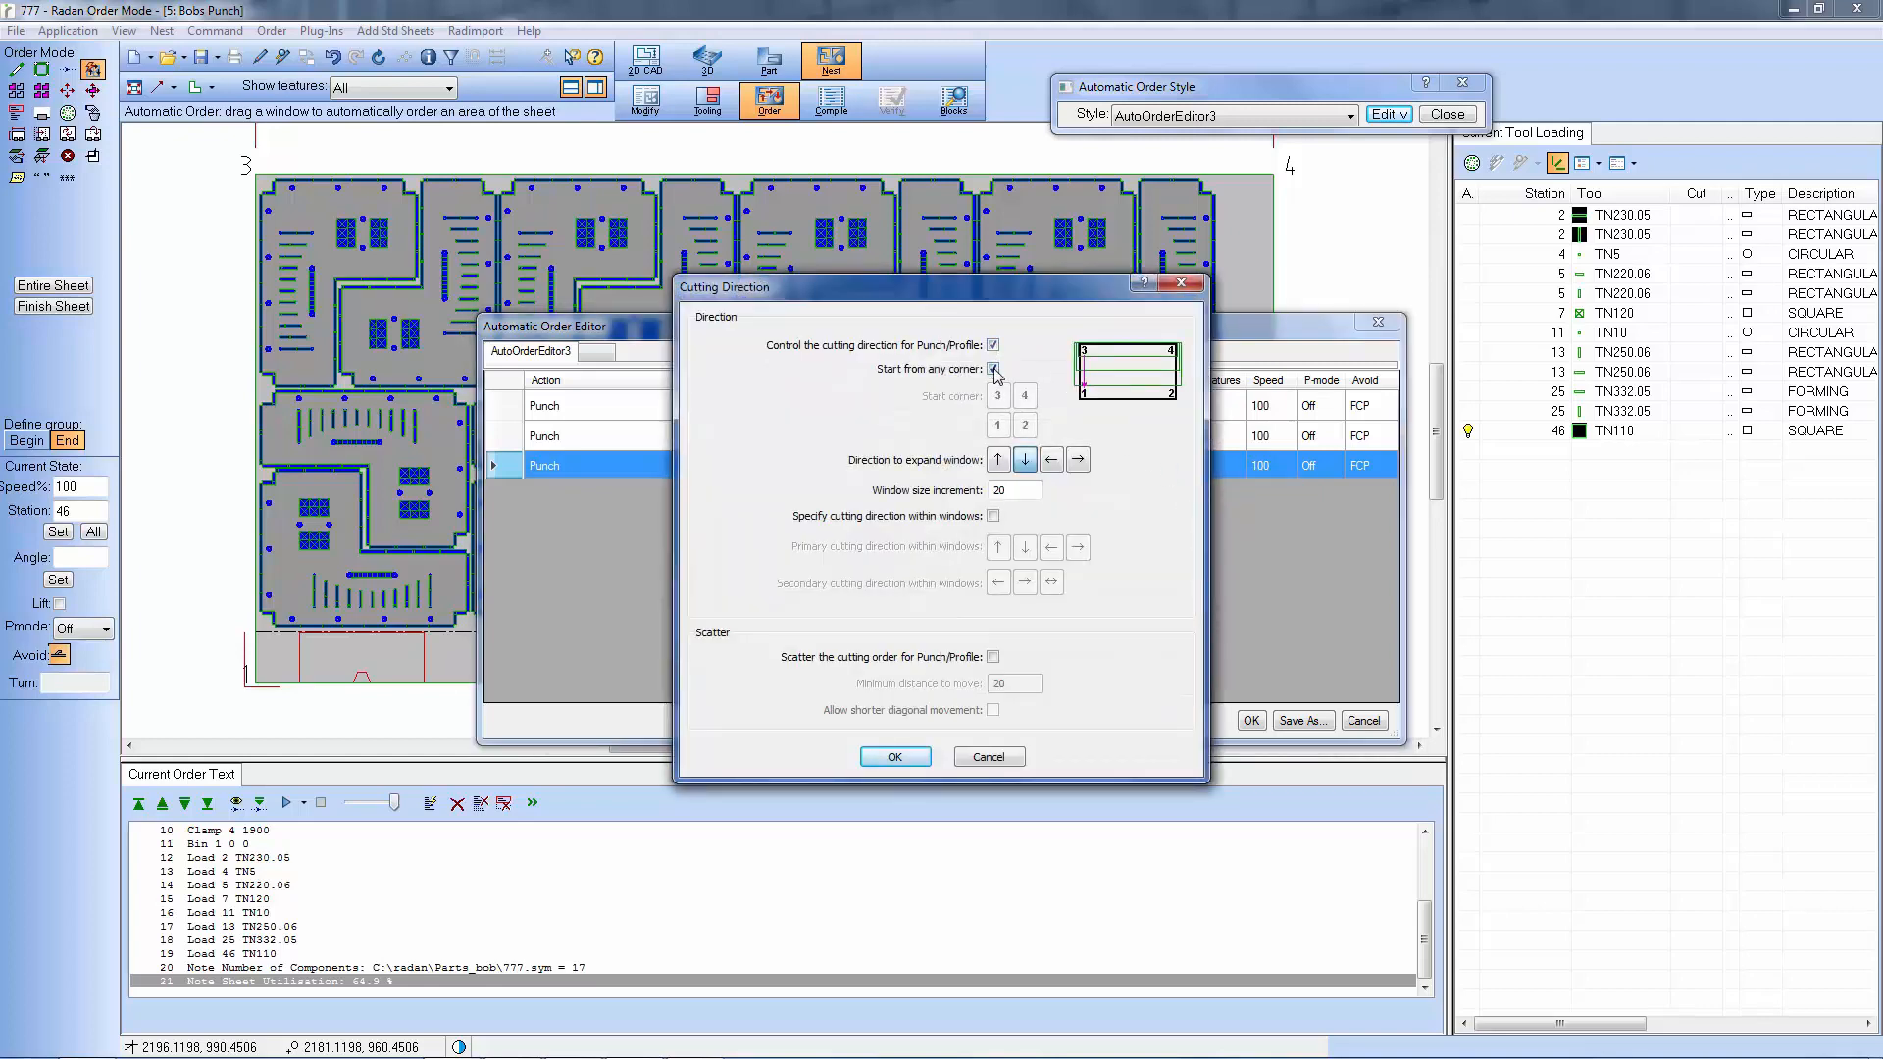
{"action": "left_click", "coordinate": [992, 369]}
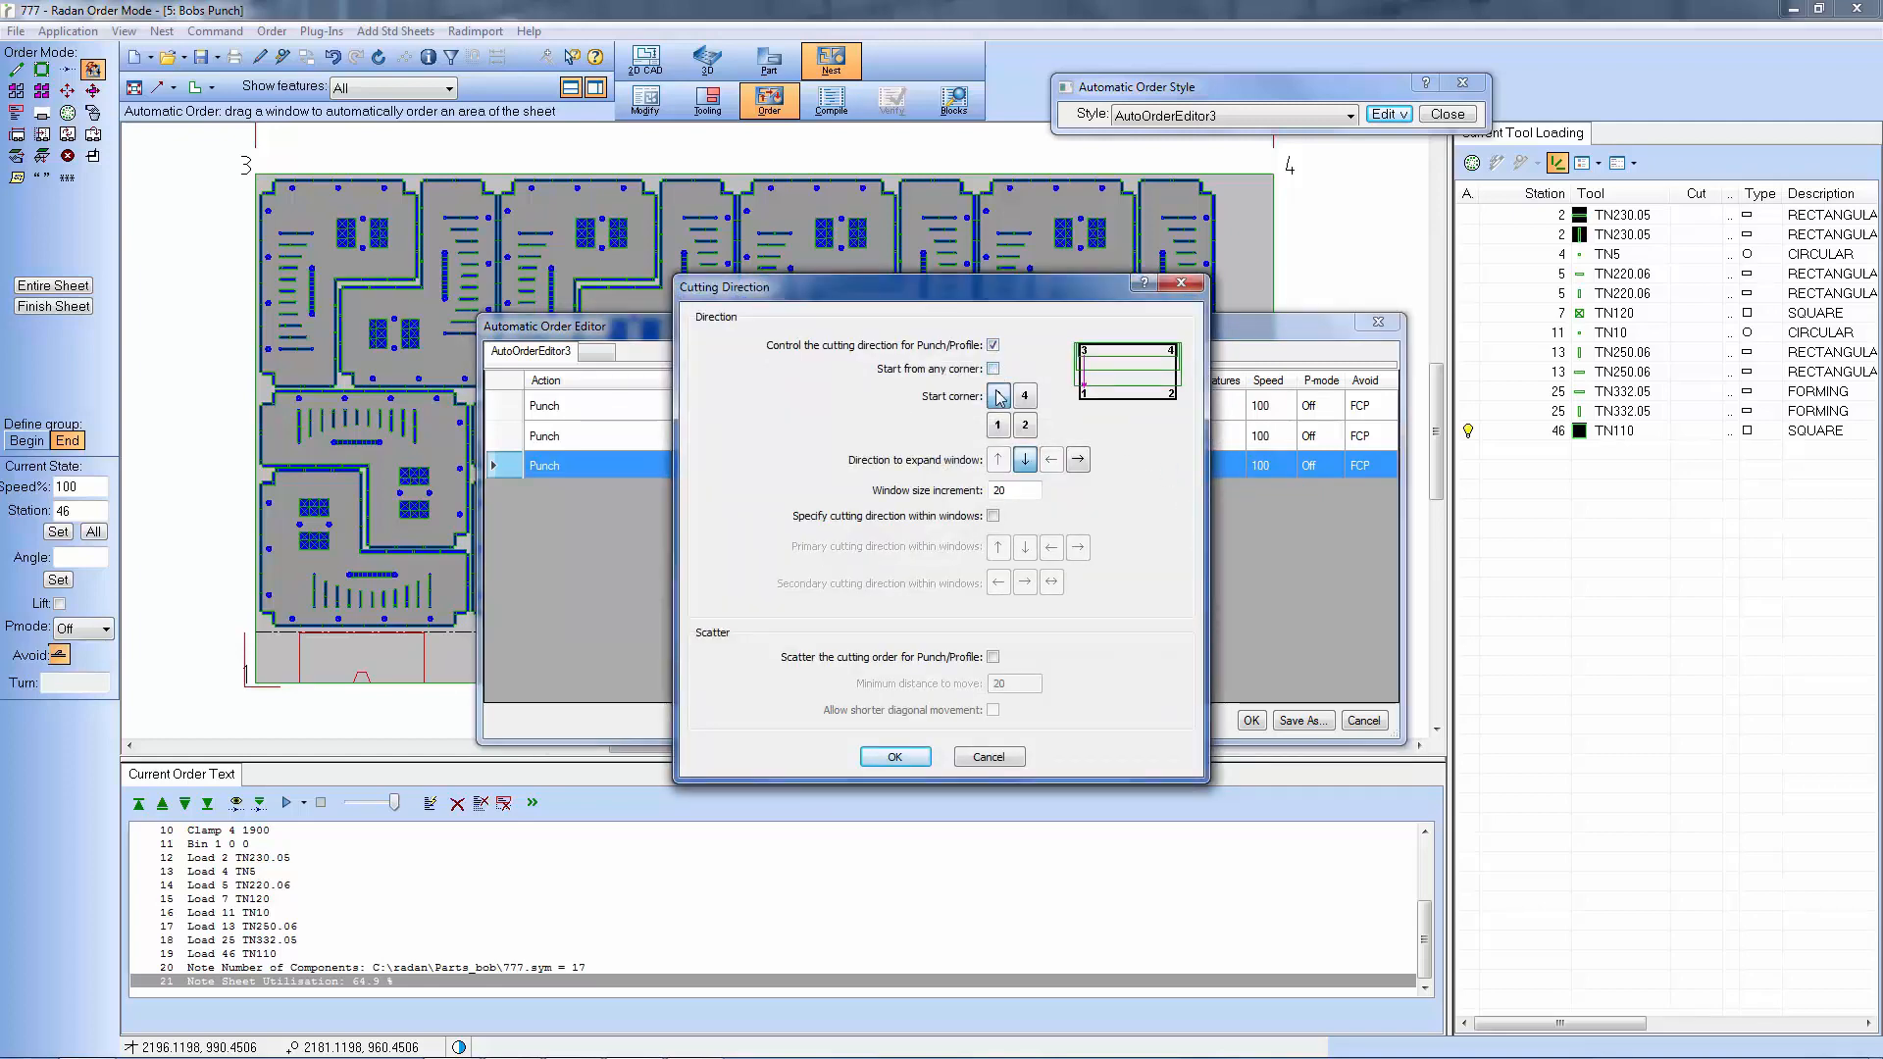
{"action": "left_click", "coordinate": [1025, 461]}
{"action": "left_click", "coordinate": [994, 516]}
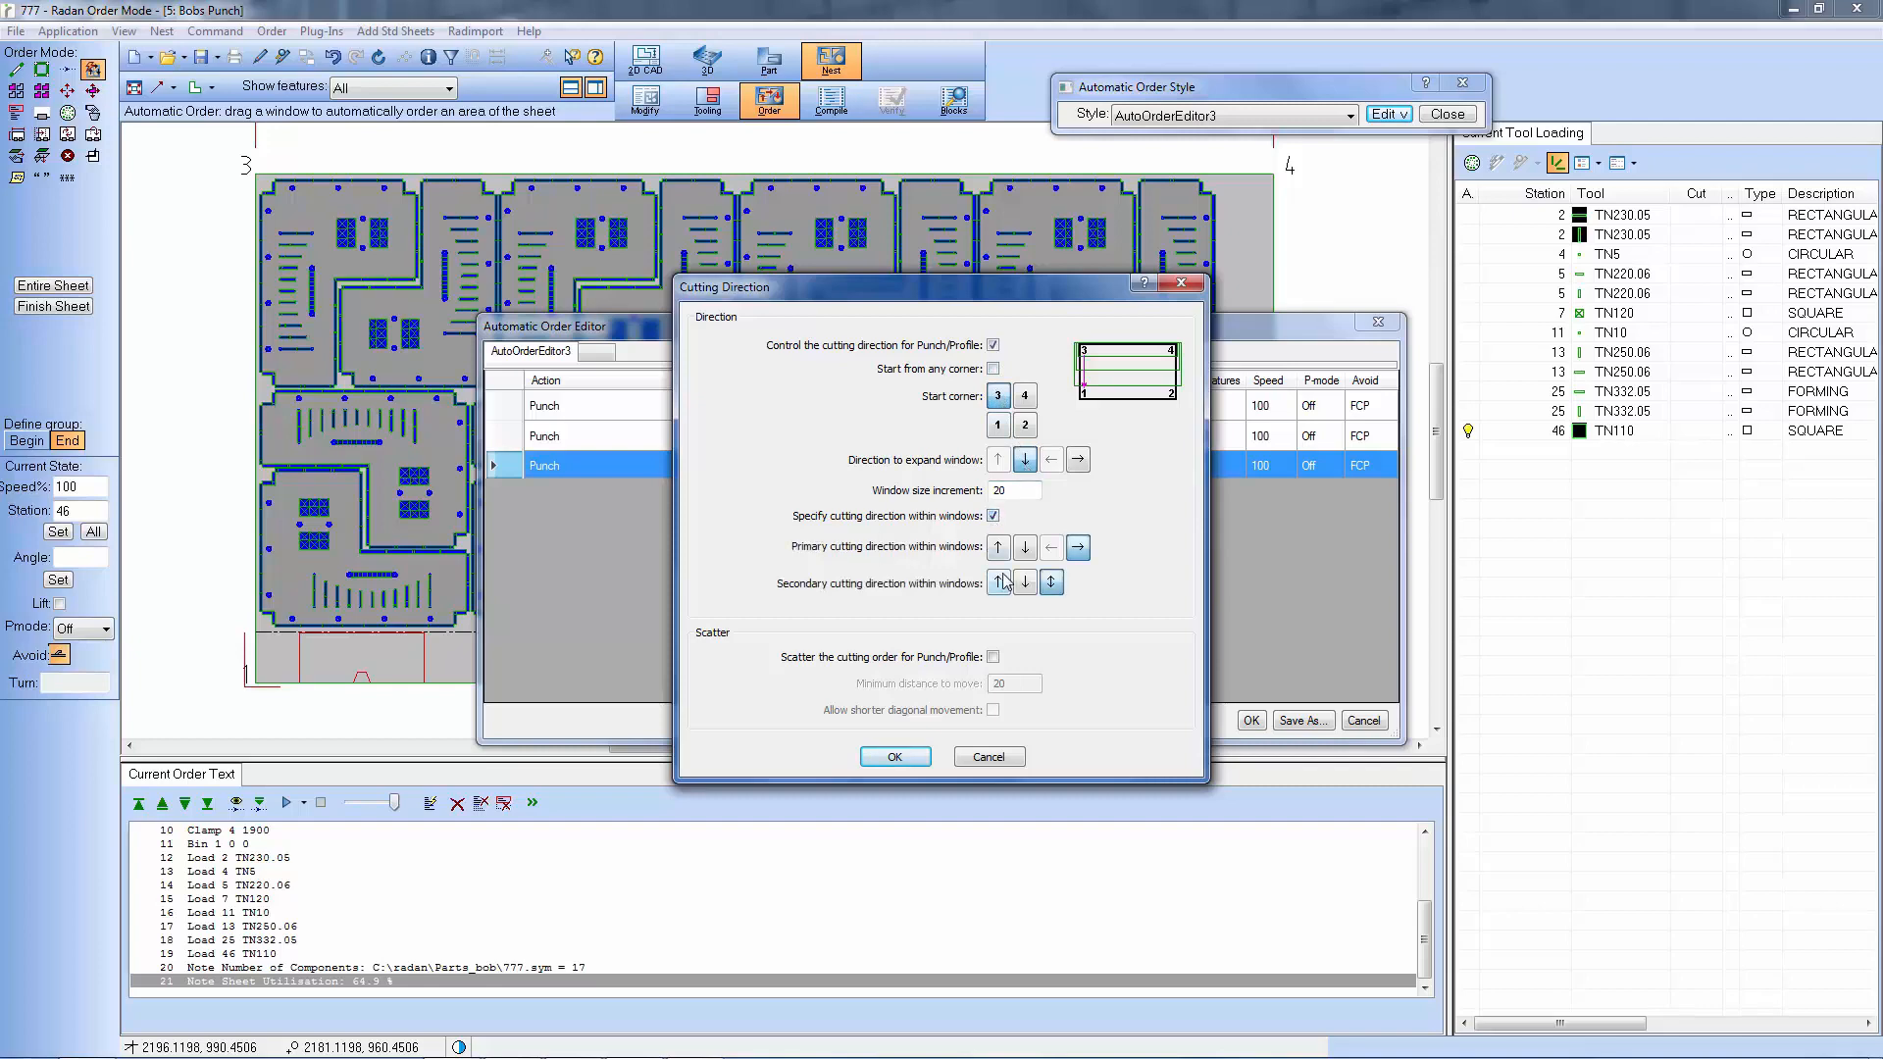
{"action": "left_click", "coordinate": [894, 756]}
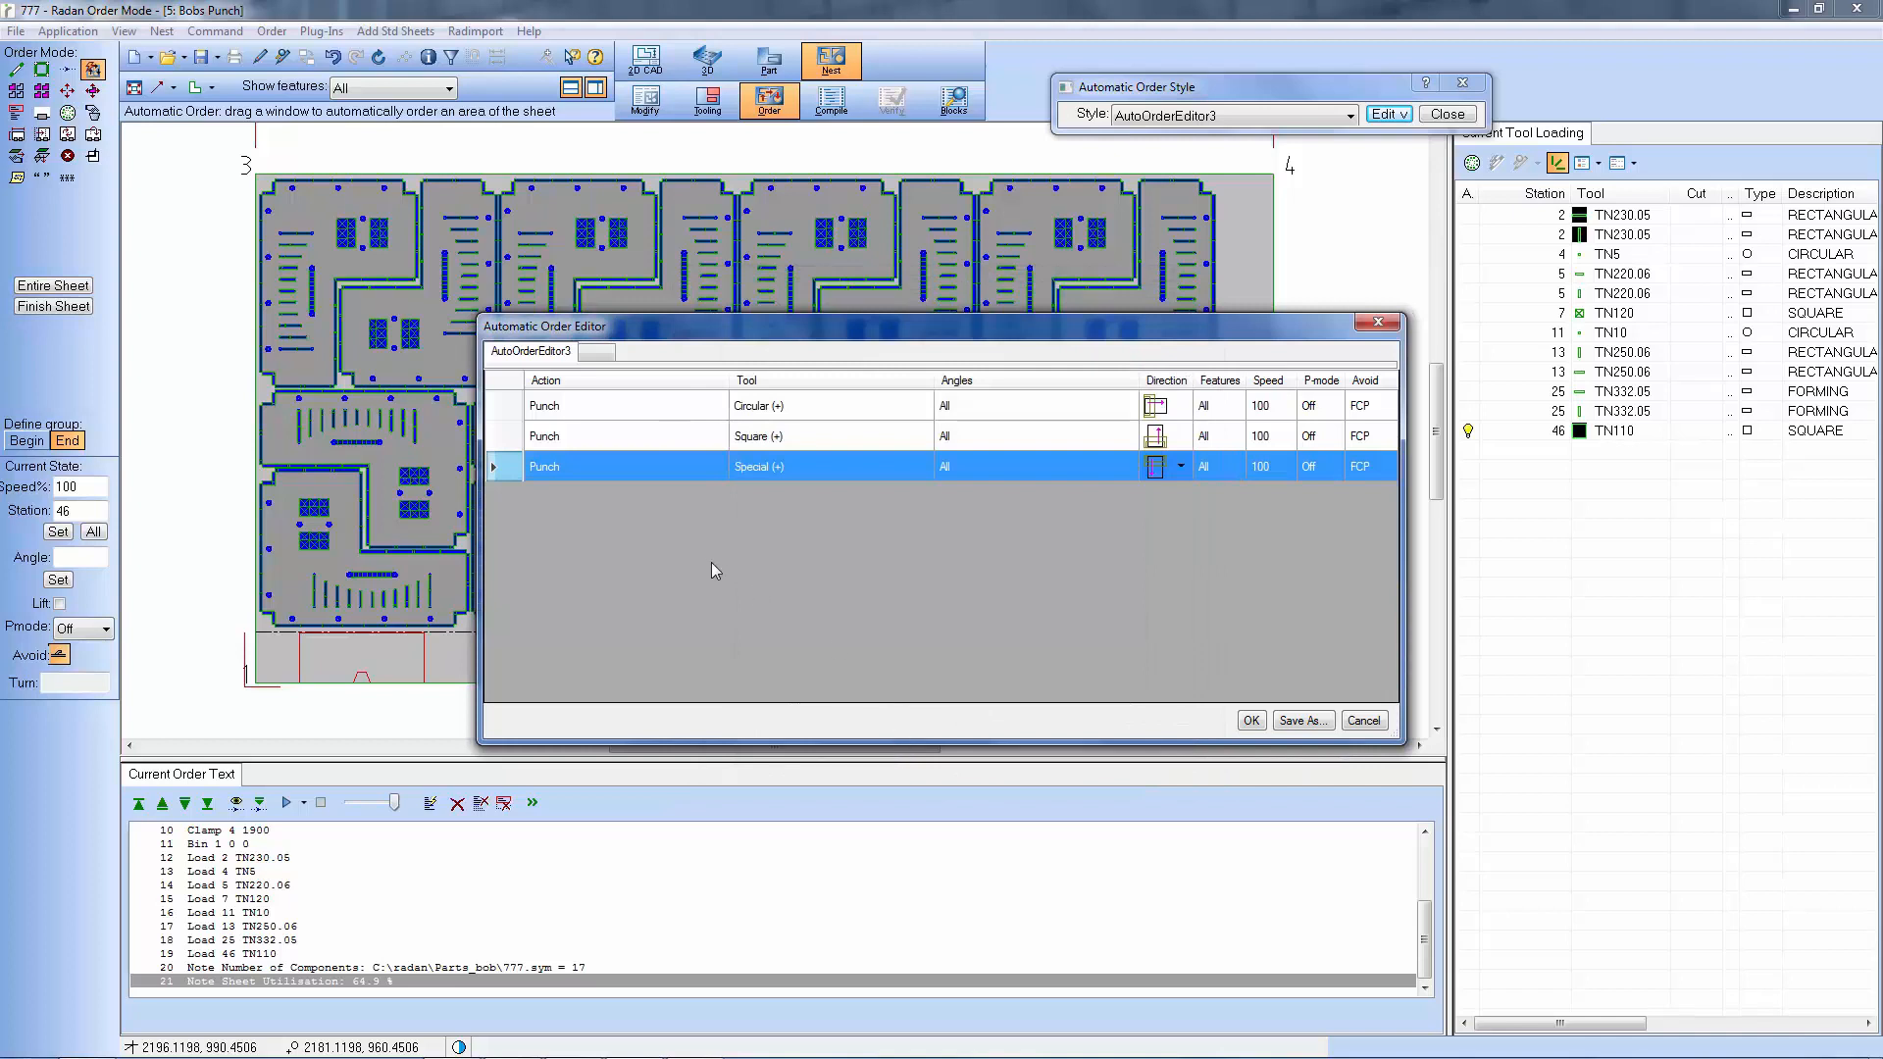
Add a fourth Punch action to the style and set its tool to the Rectangular tool type.
{"action": "right_click", "coordinate": [695, 544]}
{"action": "mouse_move", "coordinate": [755, 557]}
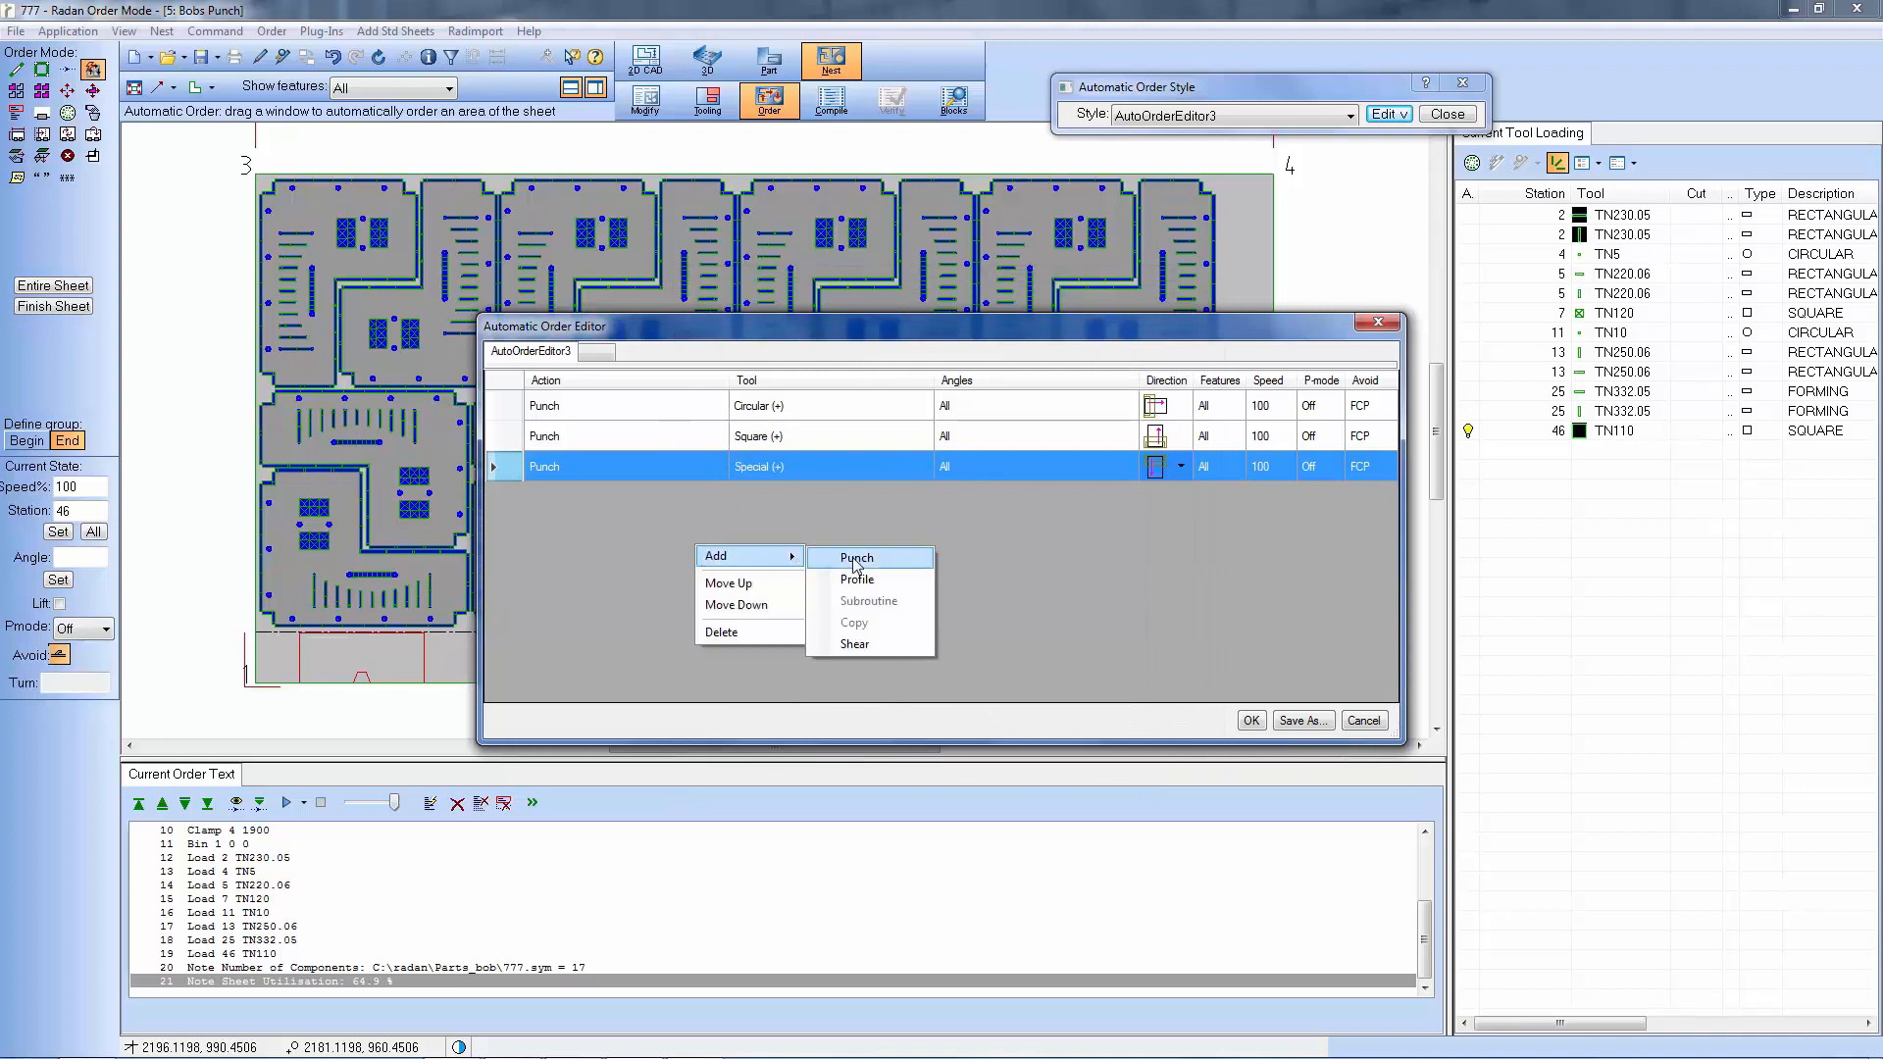
{"action": "left_click", "coordinate": [856, 558]}
{"action": "left_click", "coordinate": [883, 495]}
{"action": "left_click", "coordinate": [922, 495]}
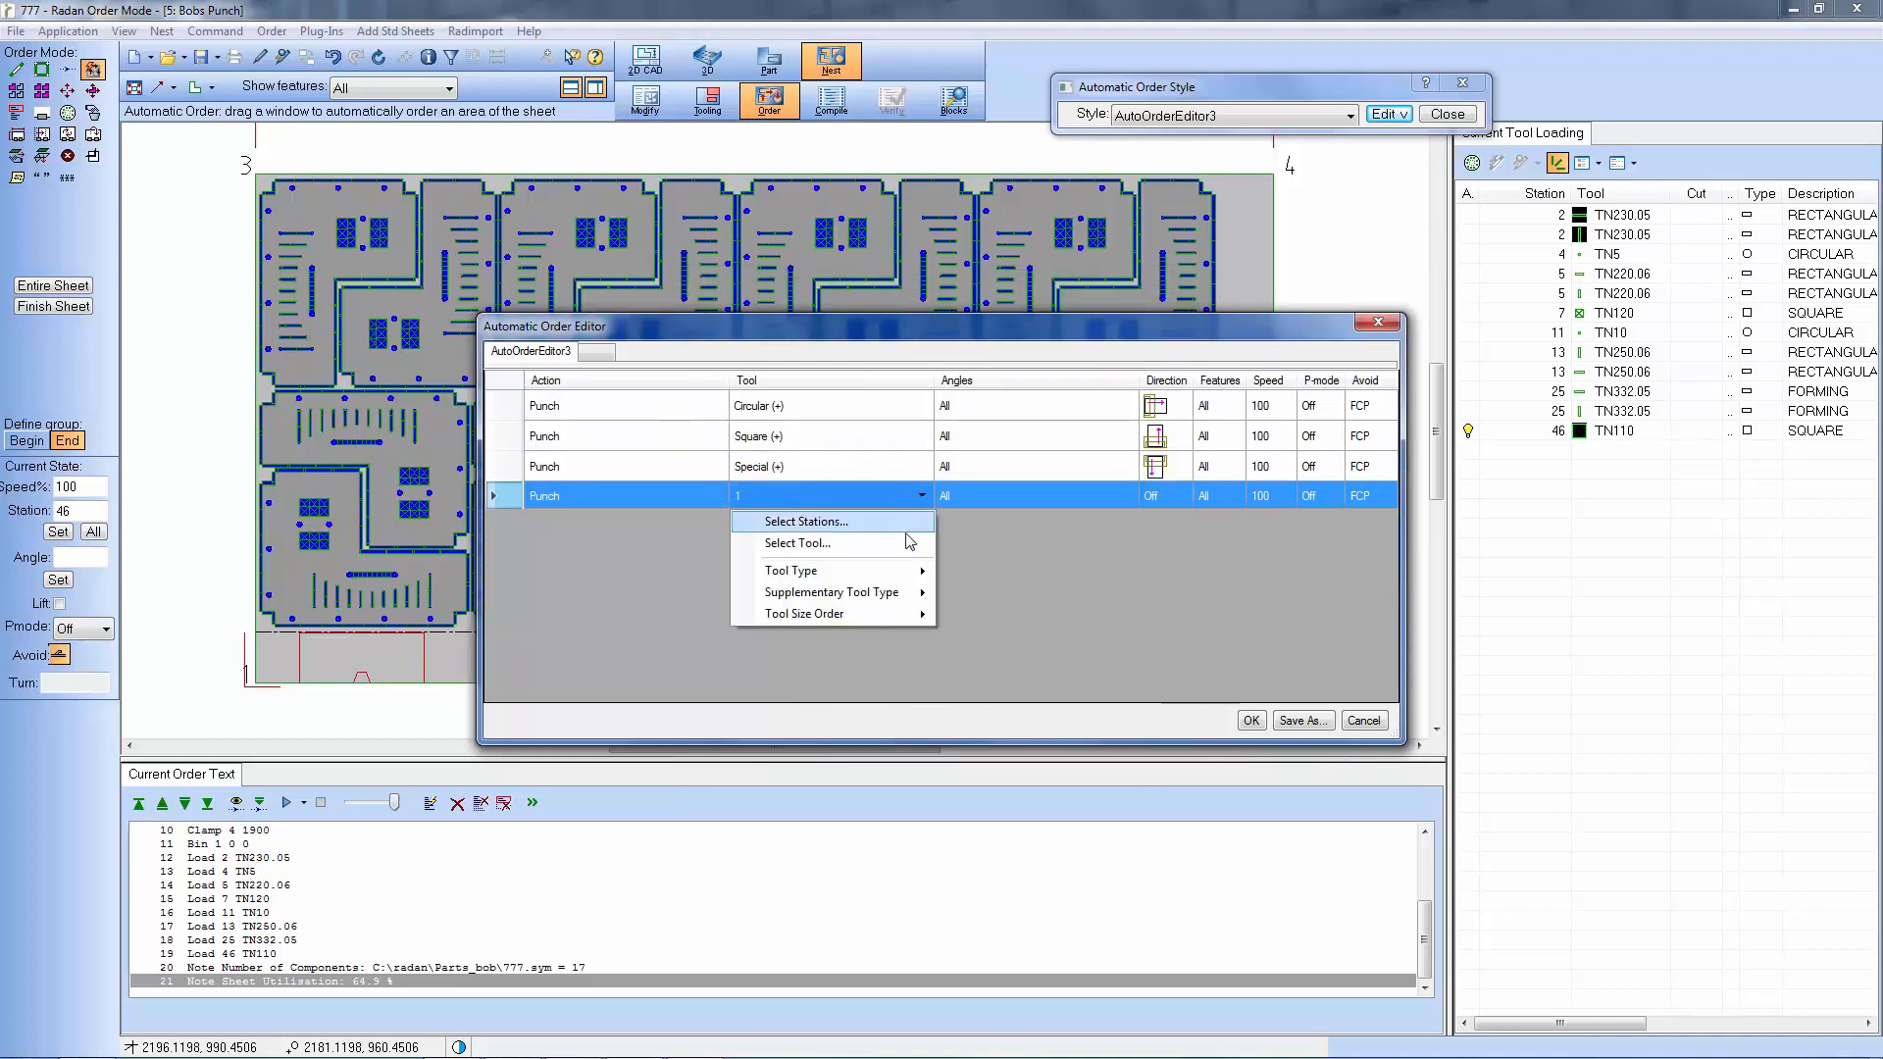
{"action": "mouse_move", "coordinate": [910, 571]}
{"action": "left_click", "coordinate": [1004, 616]}
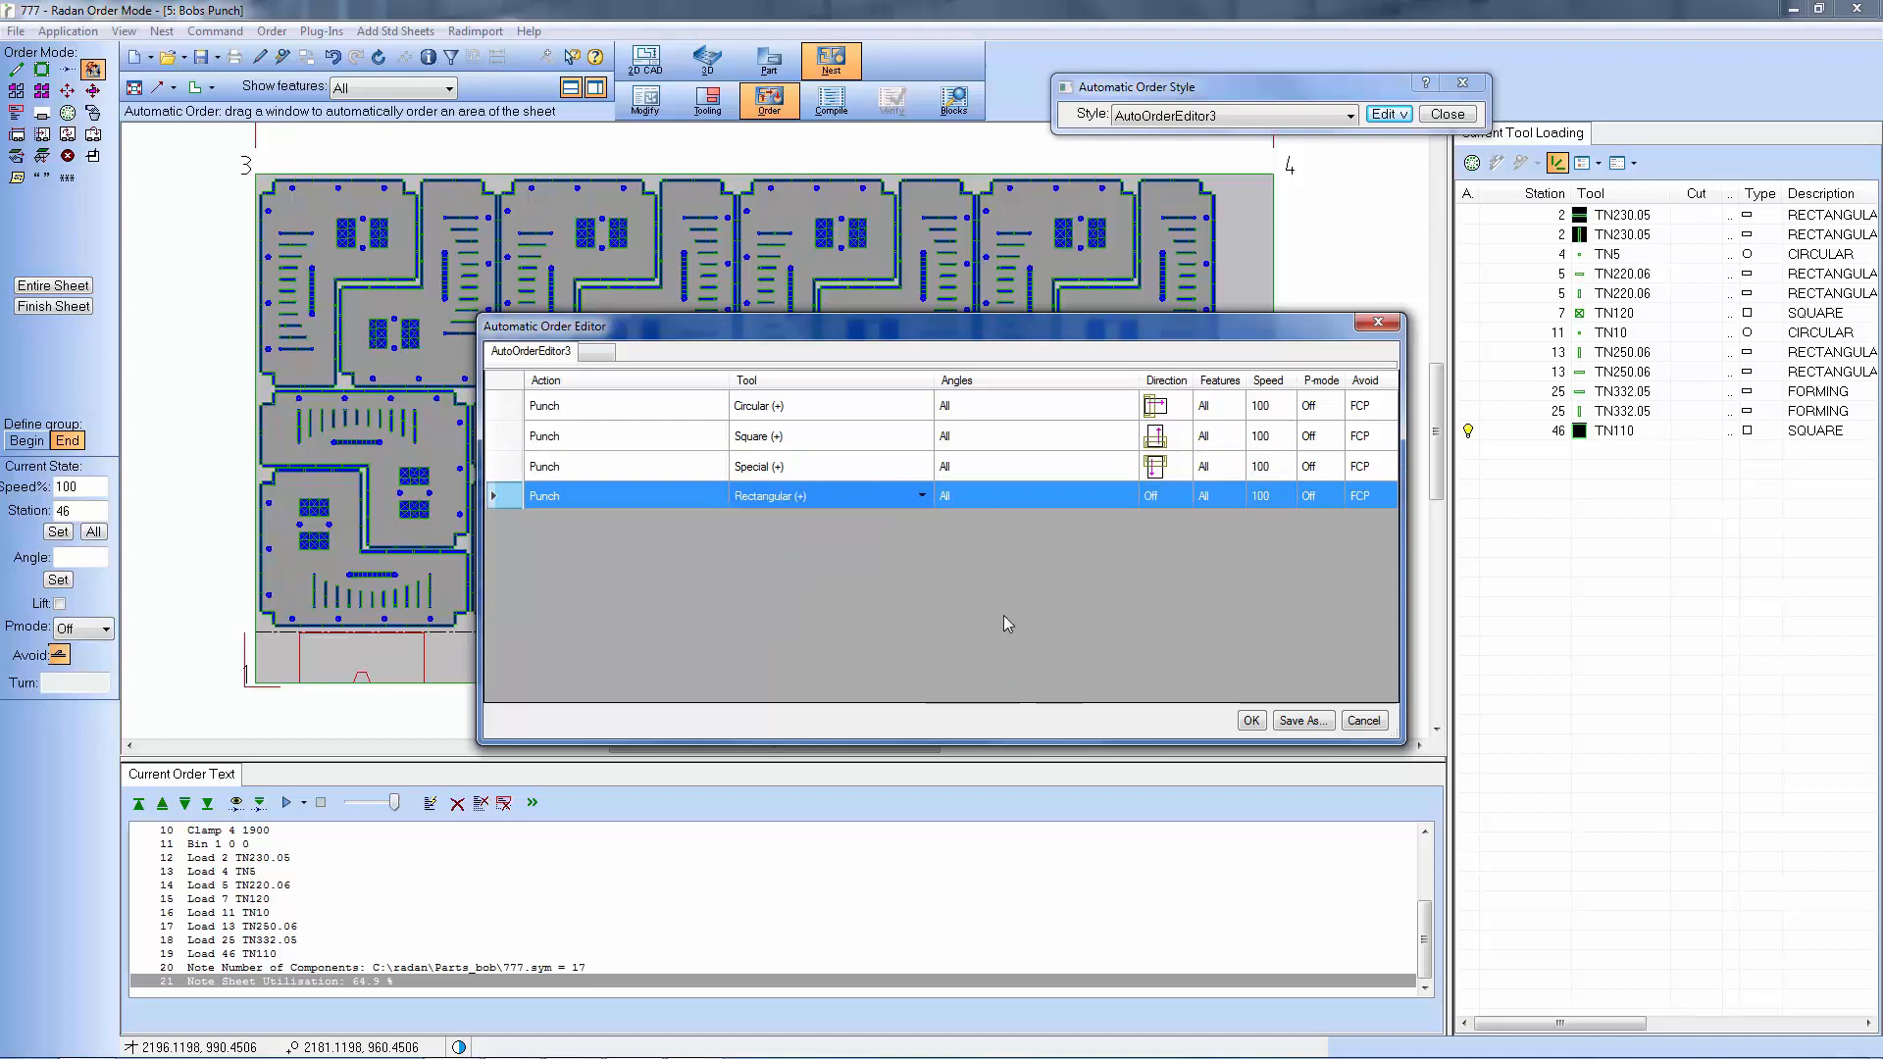
Control the Rectangular punch's cutting direction from start corner 3, expanding the window downwards, with the cutting direction specified within windows, and save the style.
{"action": "left_click", "coordinate": [1181, 497]}
{"action": "left_click", "coordinate": [1190, 521]}
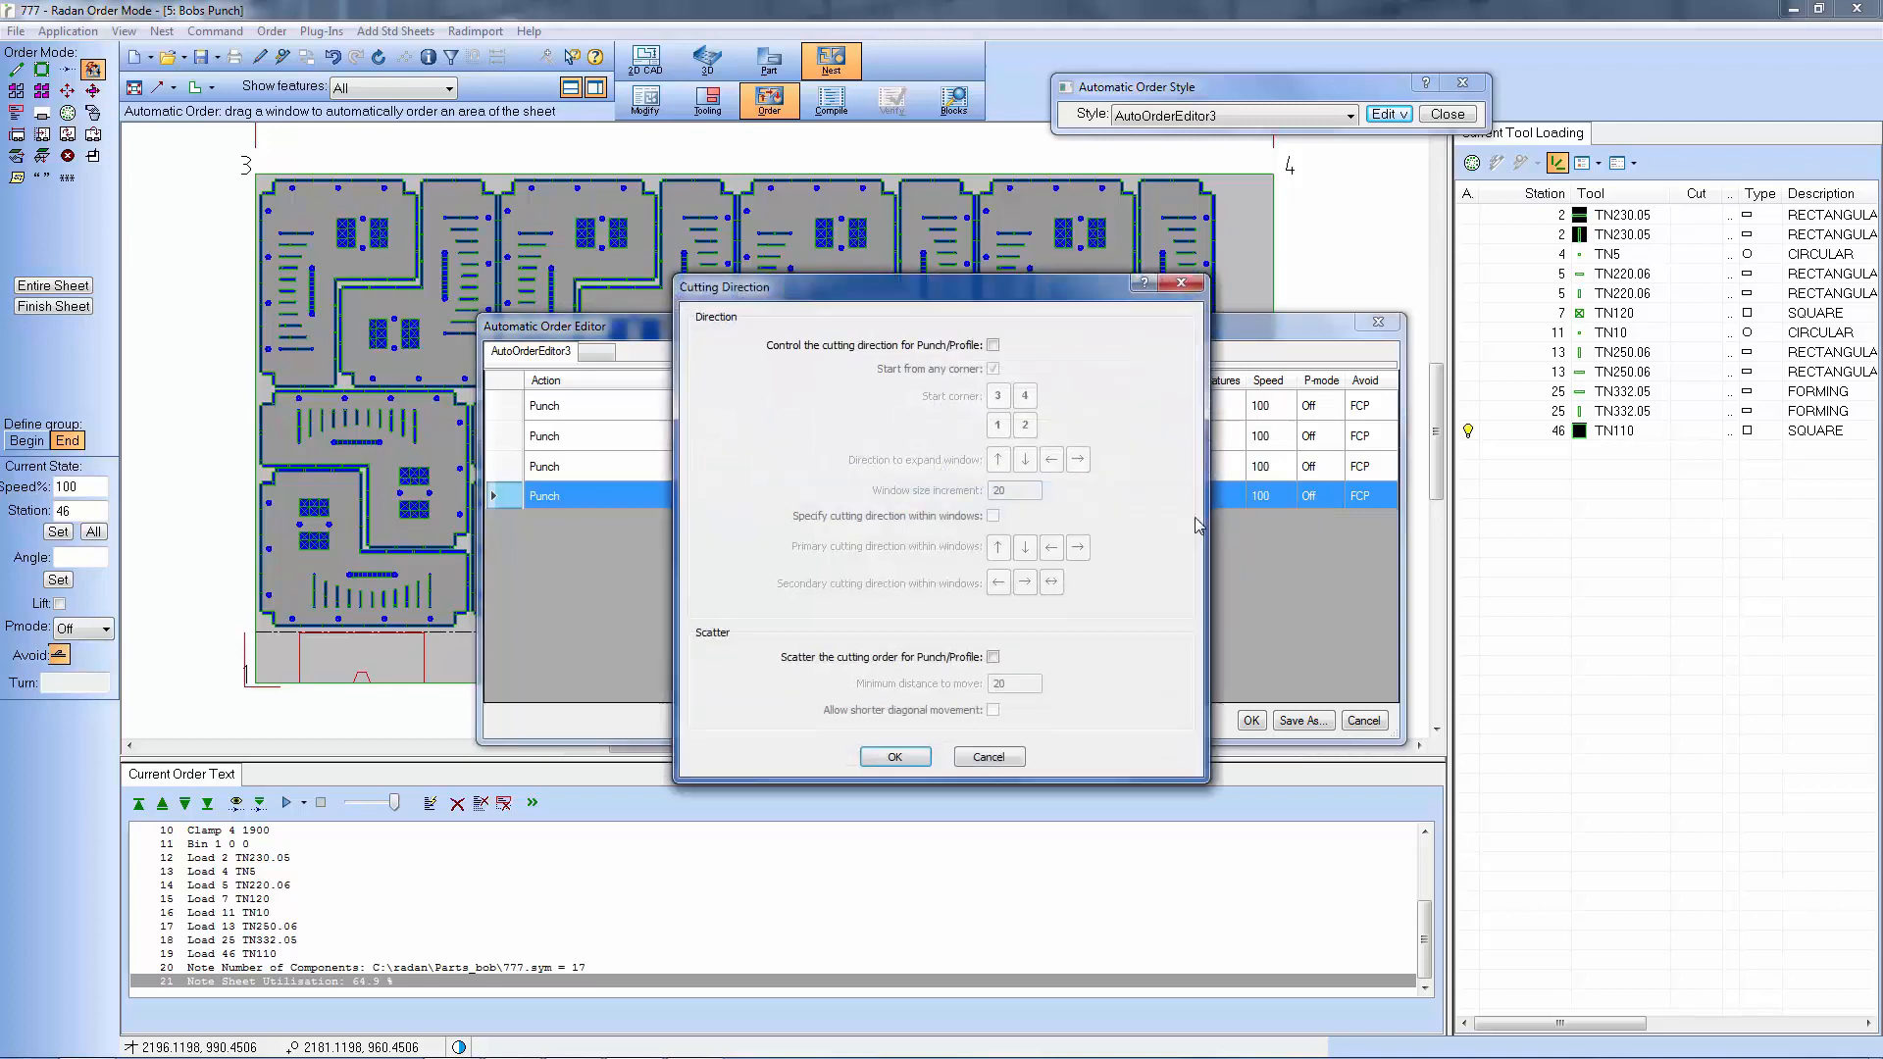
{"action": "left_click", "coordinate": [993, 345]}
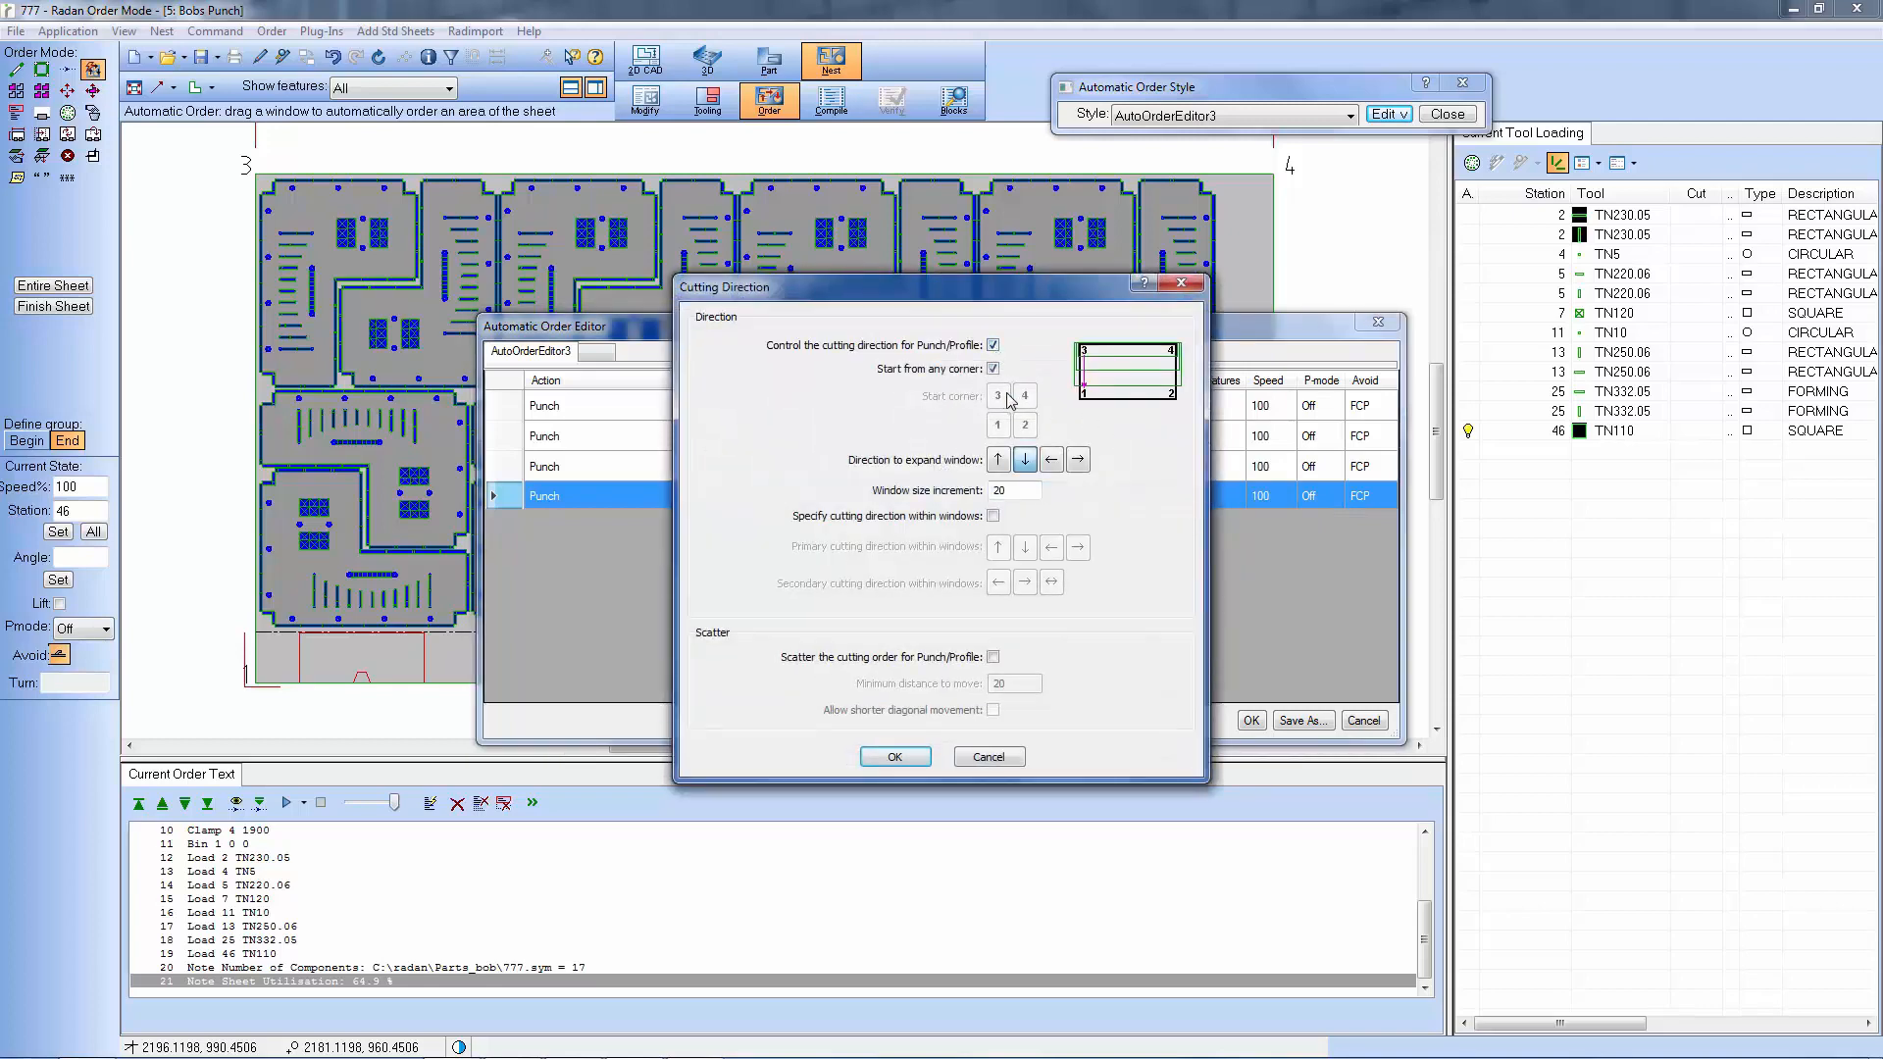
{"action": "left_click", "coordinate": [993, 369]}
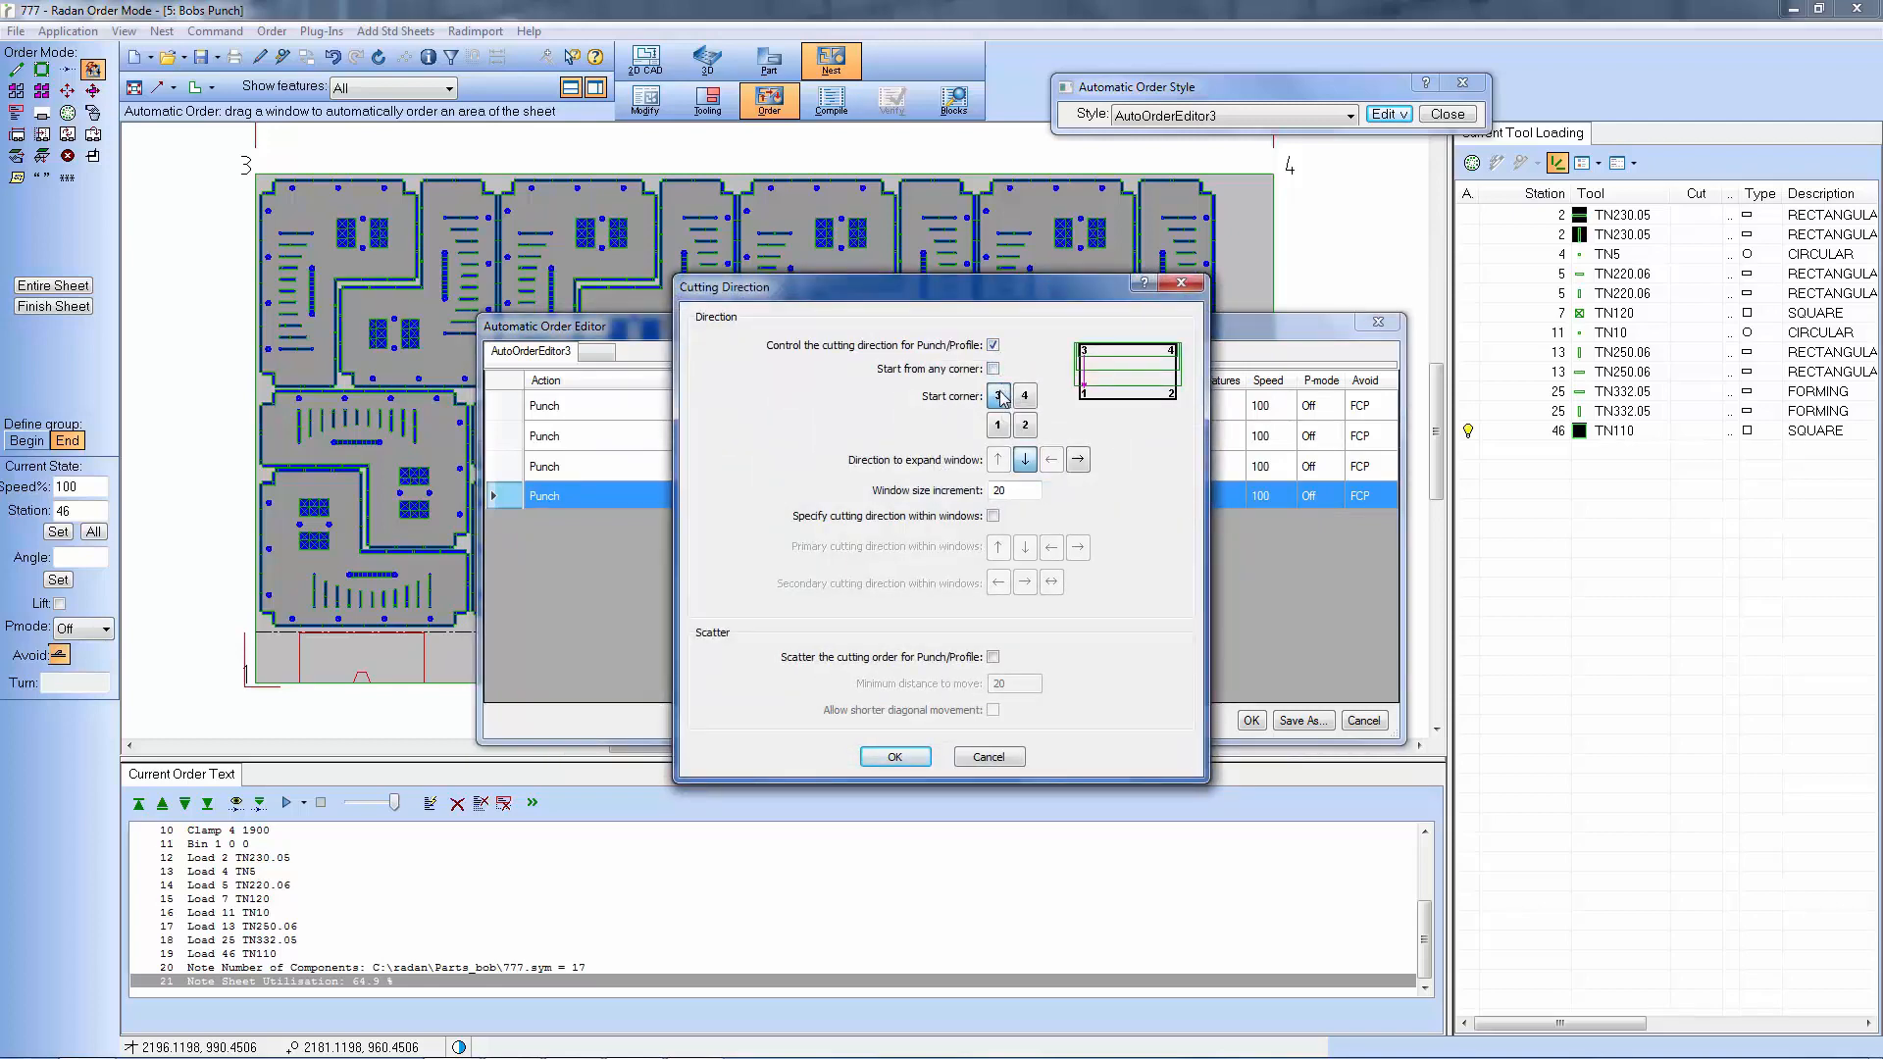
{"action": "left_click", "coordinate": [1000, 396]}
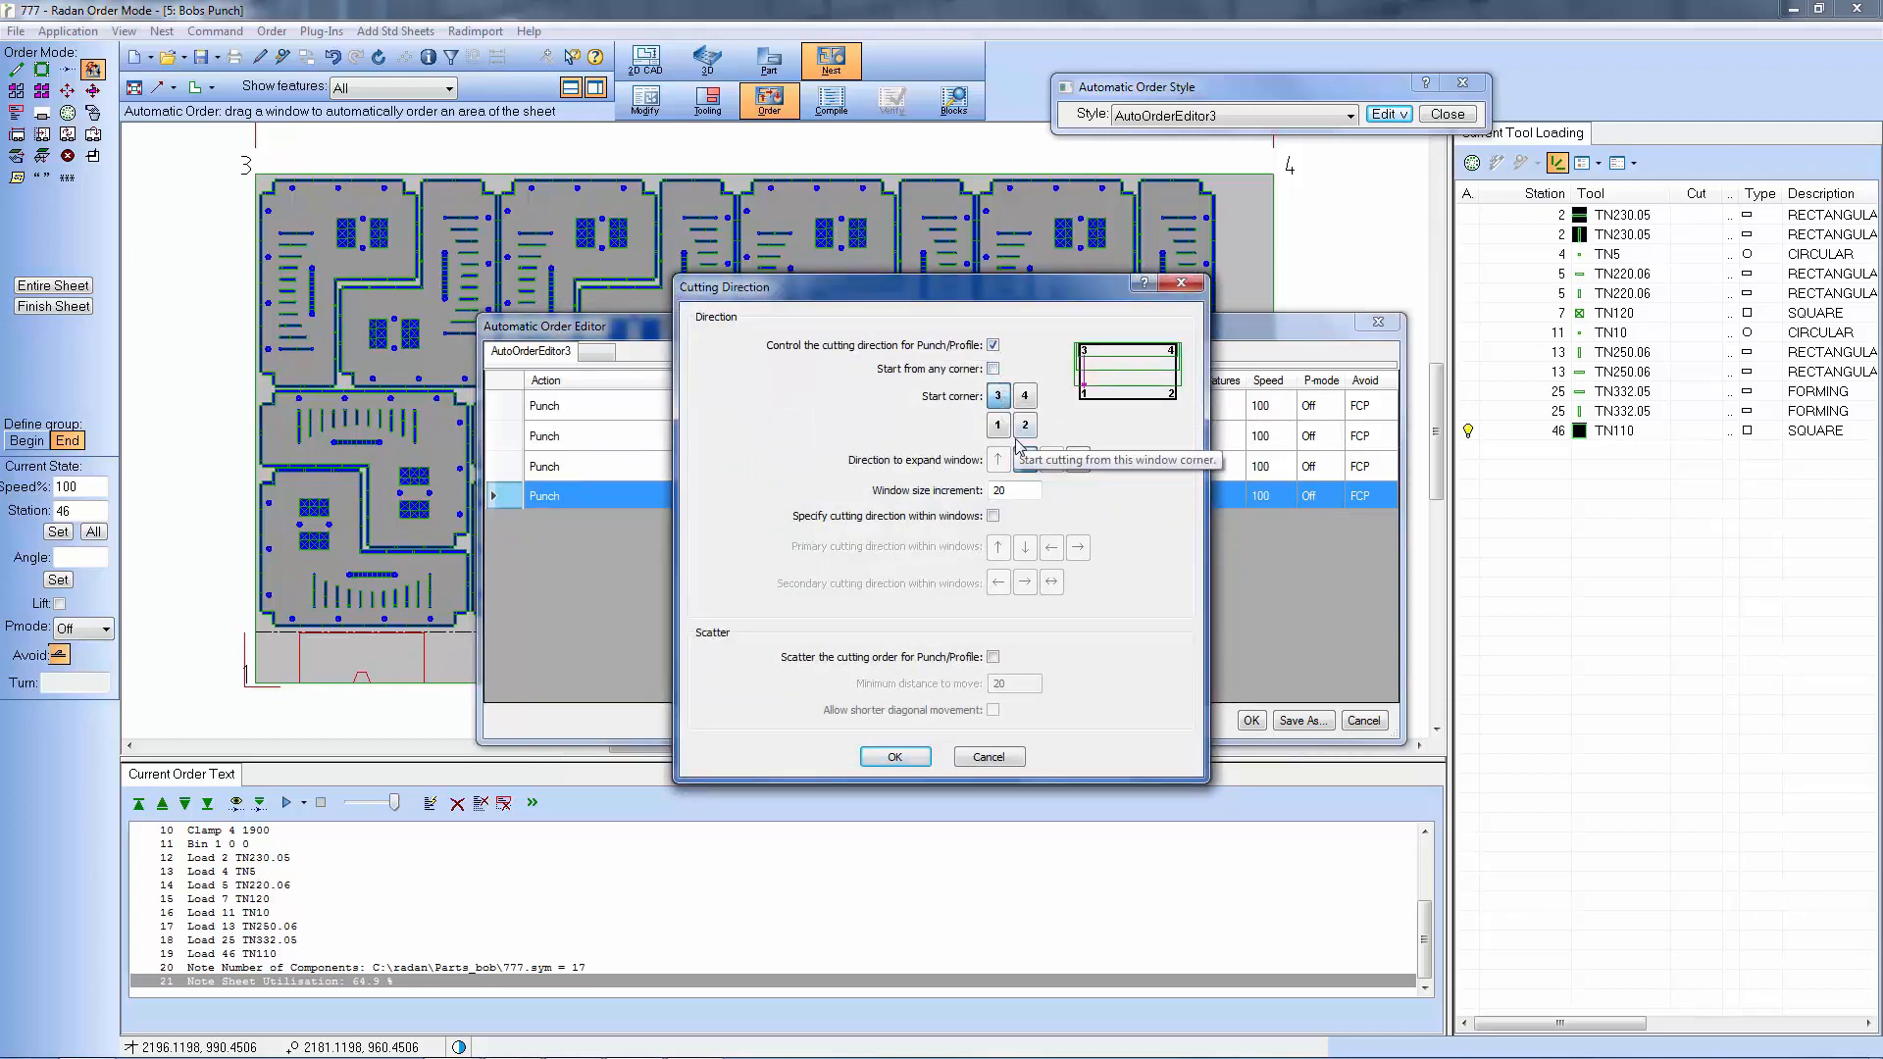
{"action": "left_click", "coordinate": [993, 516]}
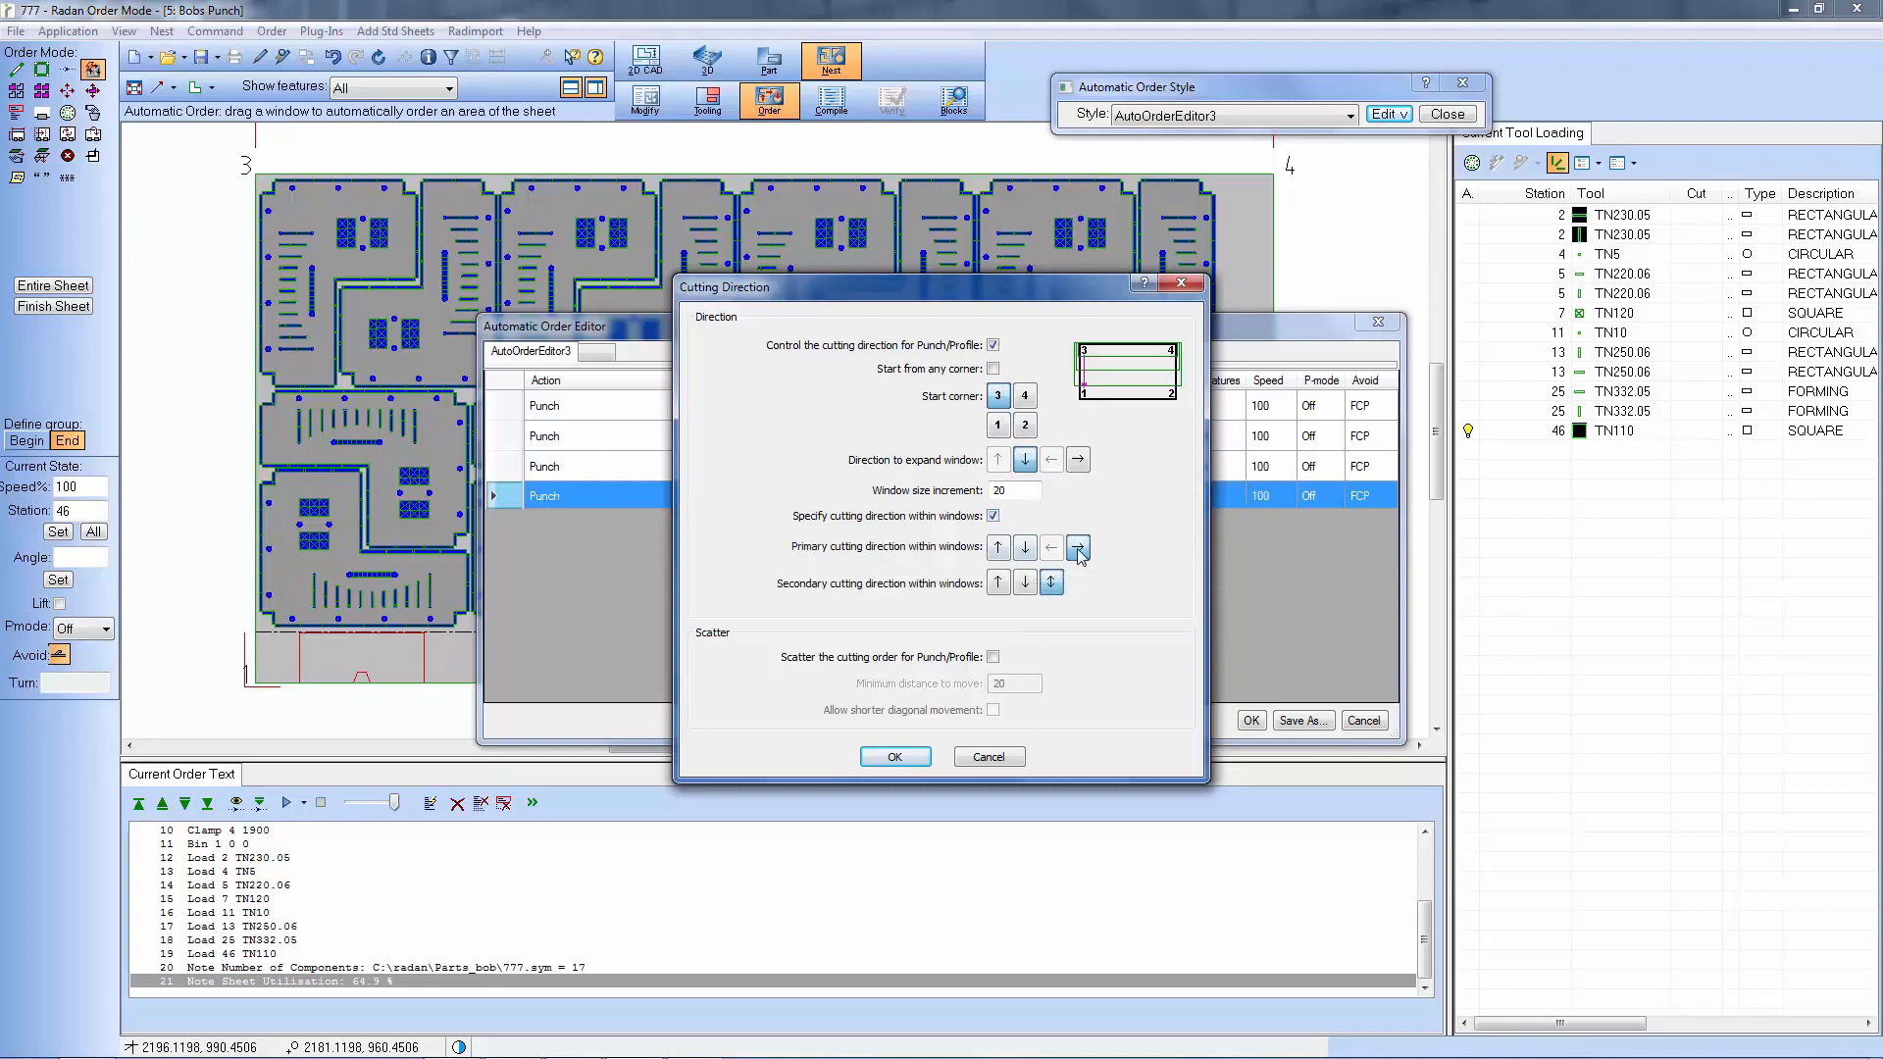
{"action": "left_click", "coordinate": [897, 757]}
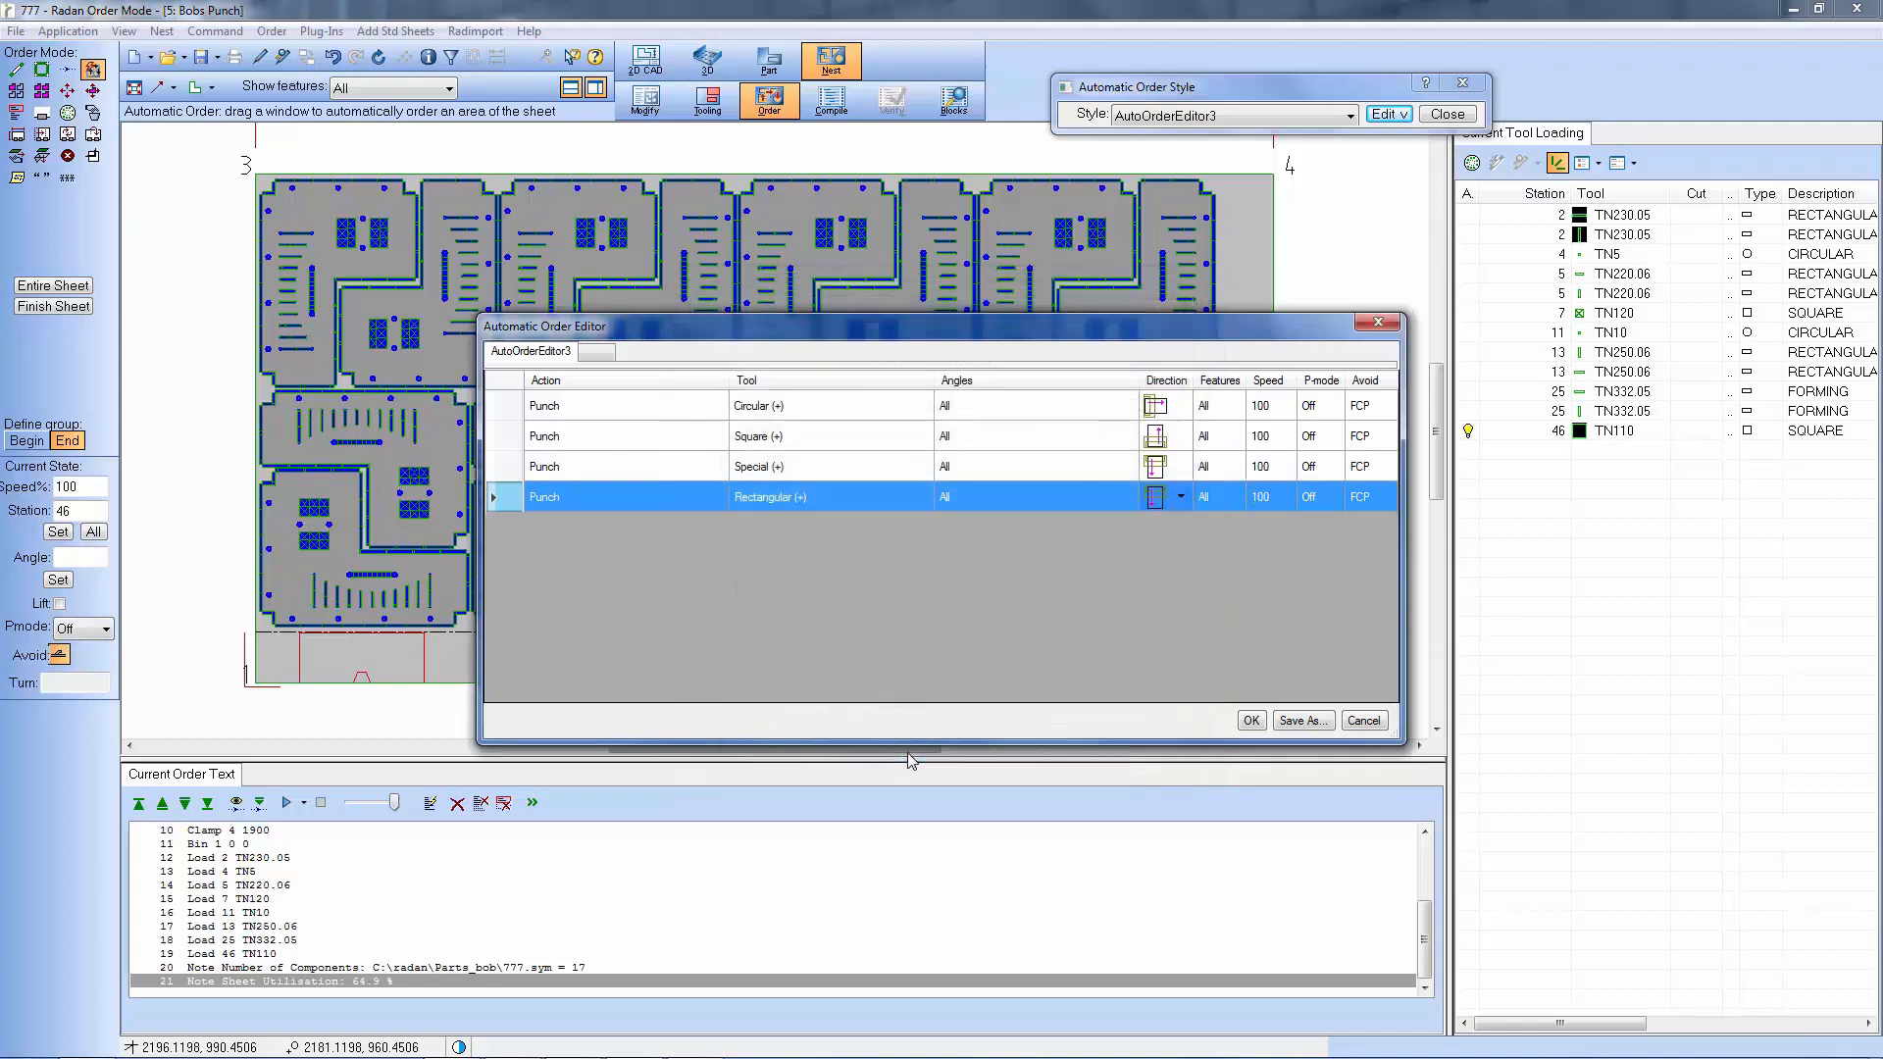
{"action": "left_click", "coordinate": [1251, 721]}
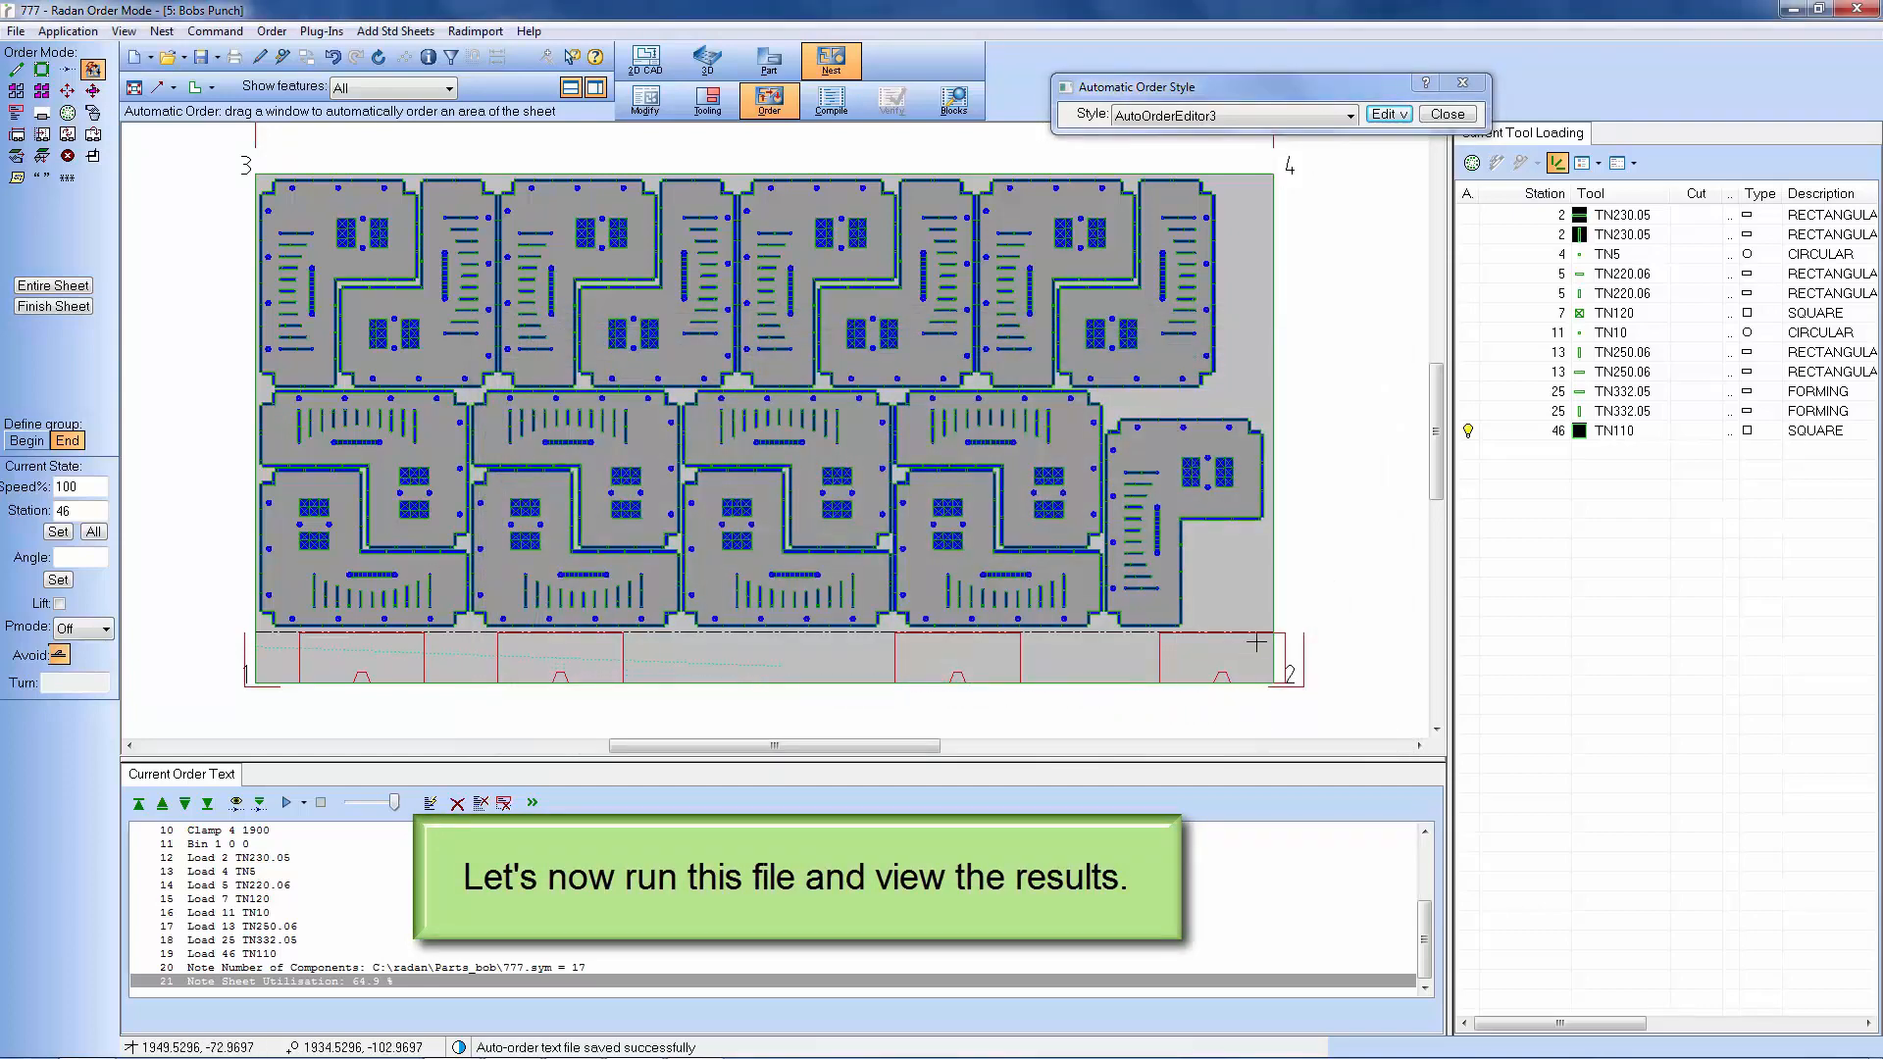
Automatically order the entire sheet with the AutoOrderEditor3 style and play the order simulation from the start.
{"action": "left_click", "coordinate": [54, 286]}
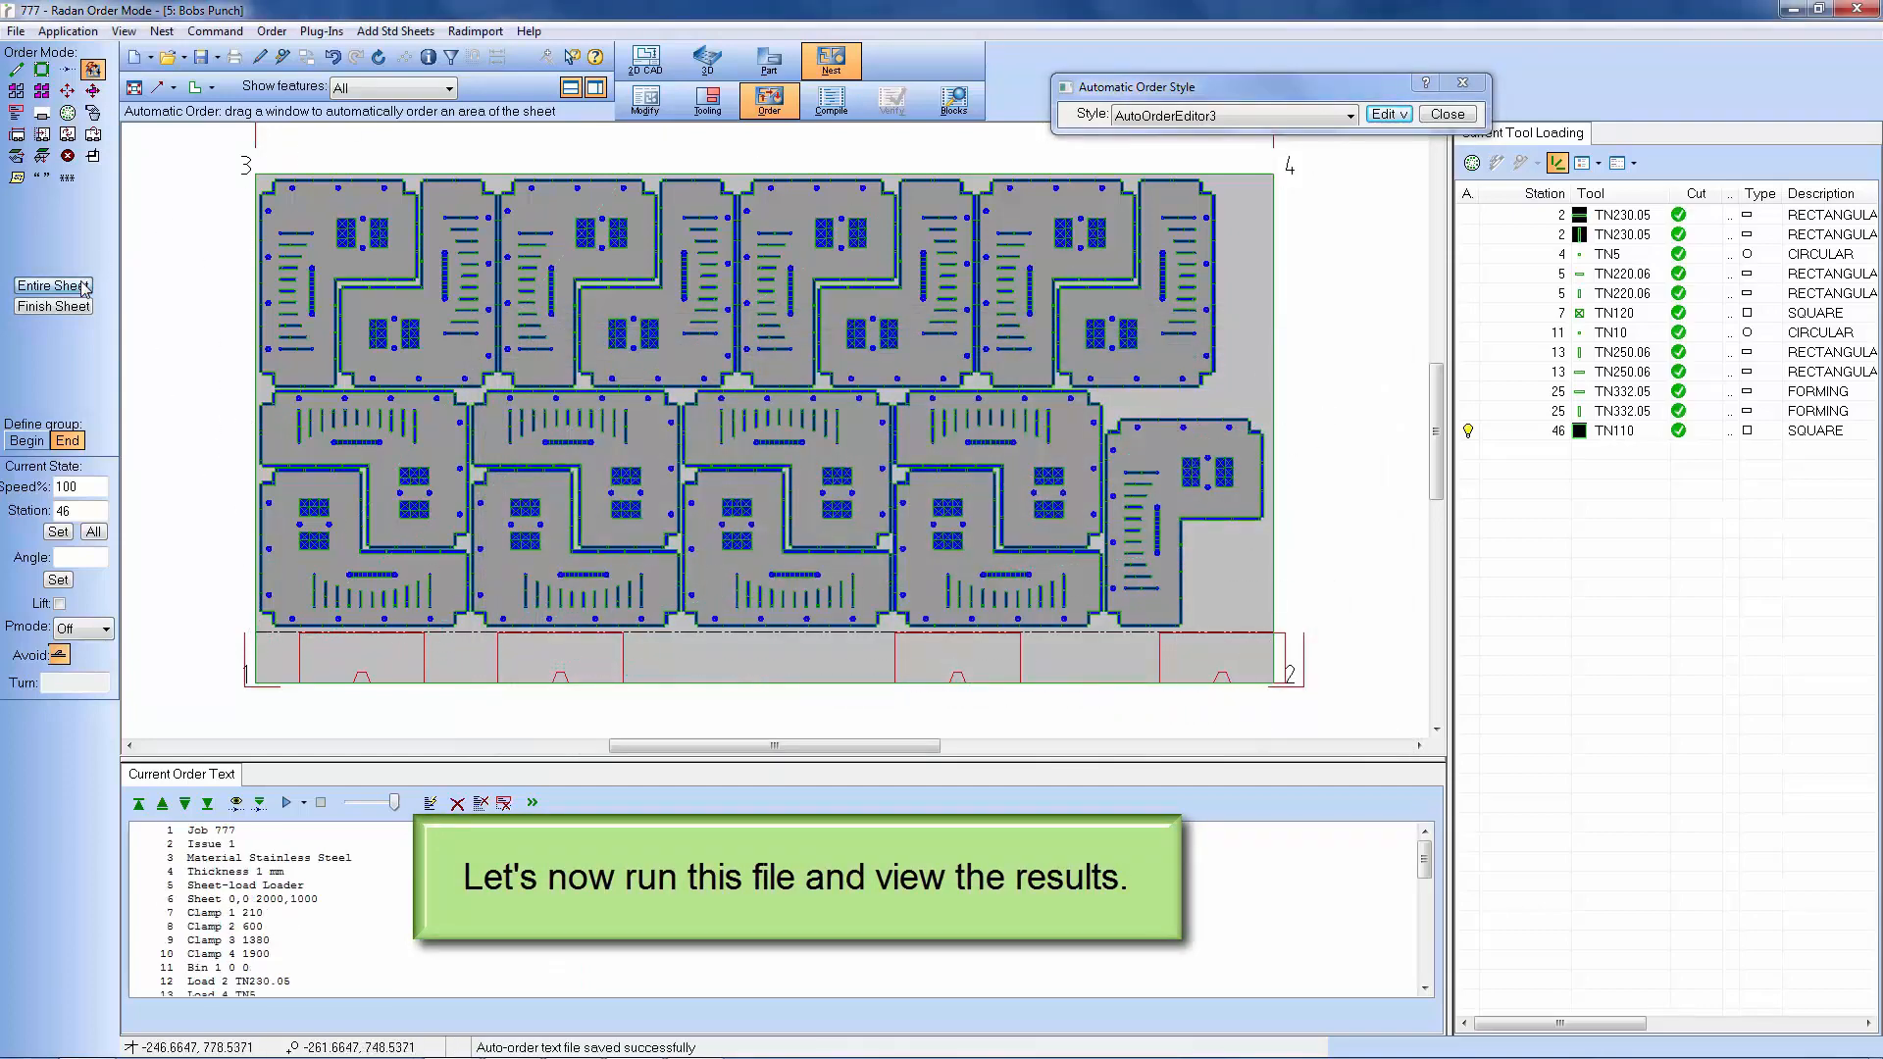
{"action": "left_click", "coordinate": [134, 804]}
{"action": "left_click", "coordinate": [287, 802]}
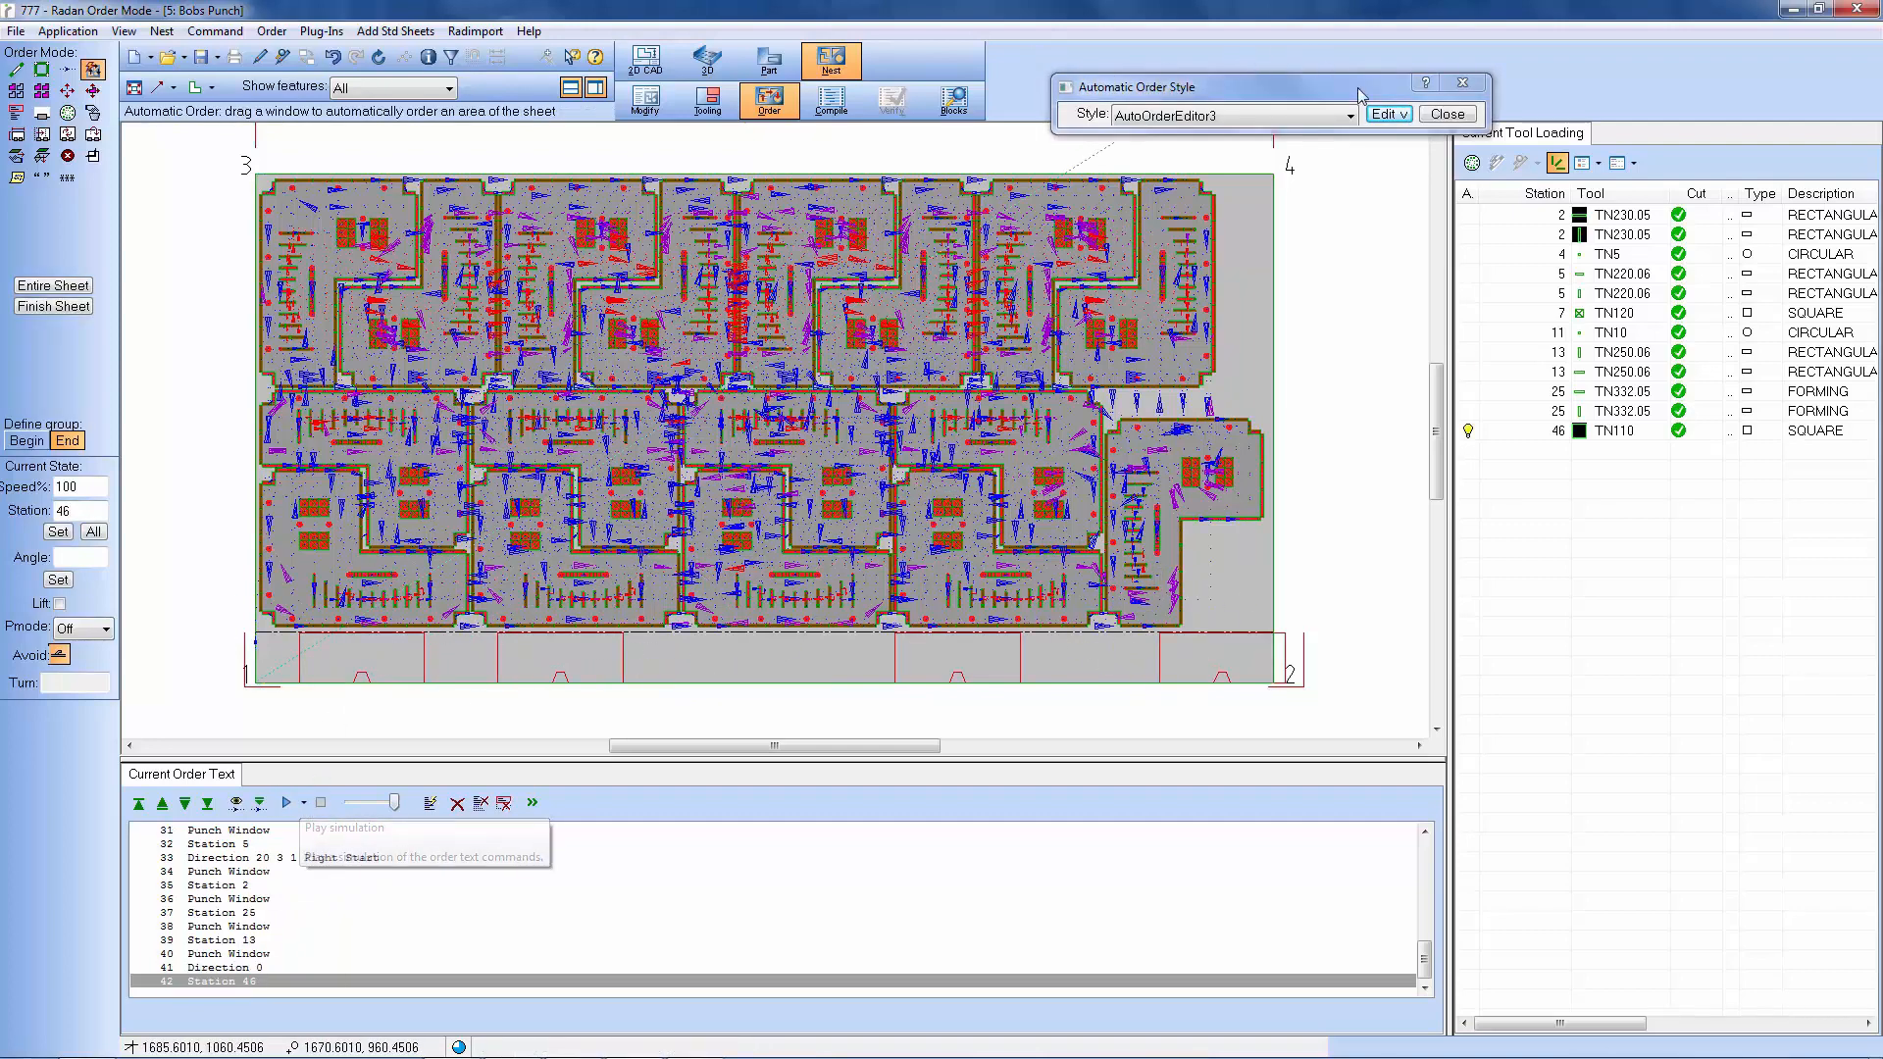
Open the AutoOrderEditor3 style as text, enlarge the editor window to review the punch commands, and close it with its contents accepted.
{"action": "left_click", "coordinate": [1388, 115]}
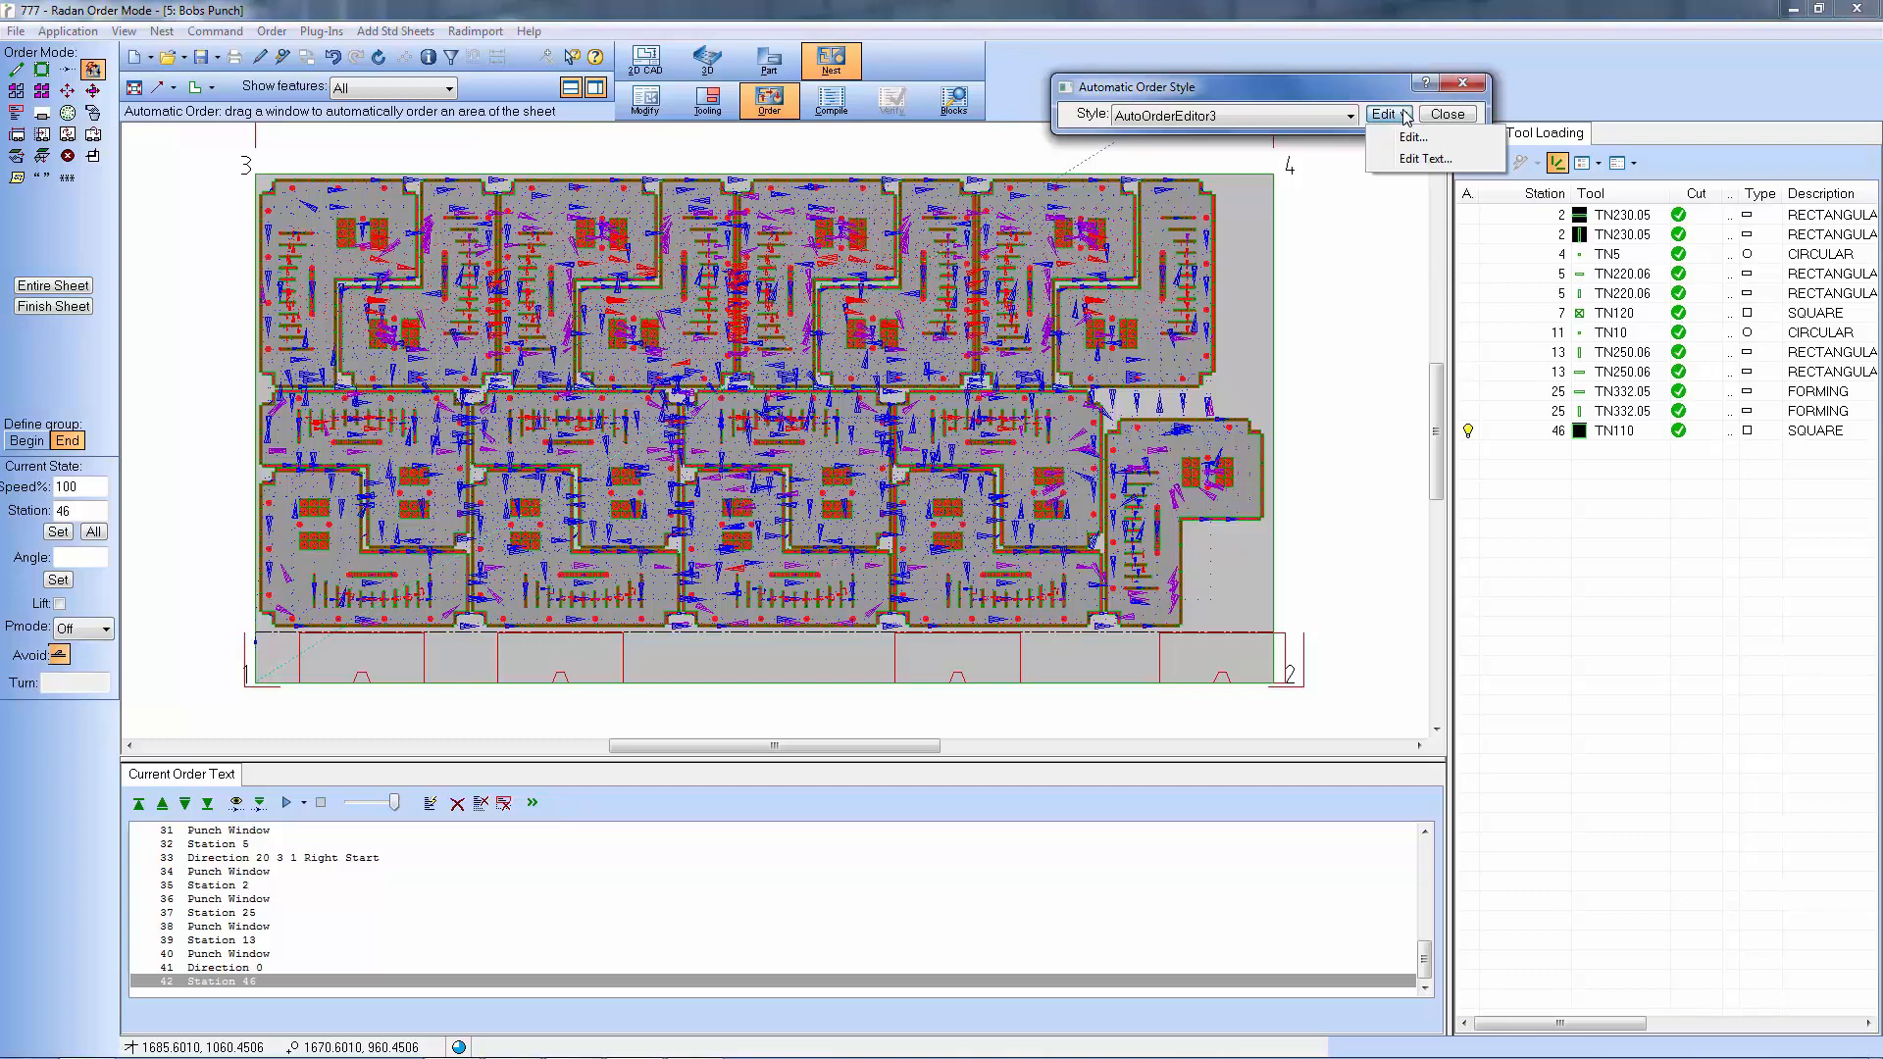
{"action": "left_click", "coordinate": [1408, 160]}
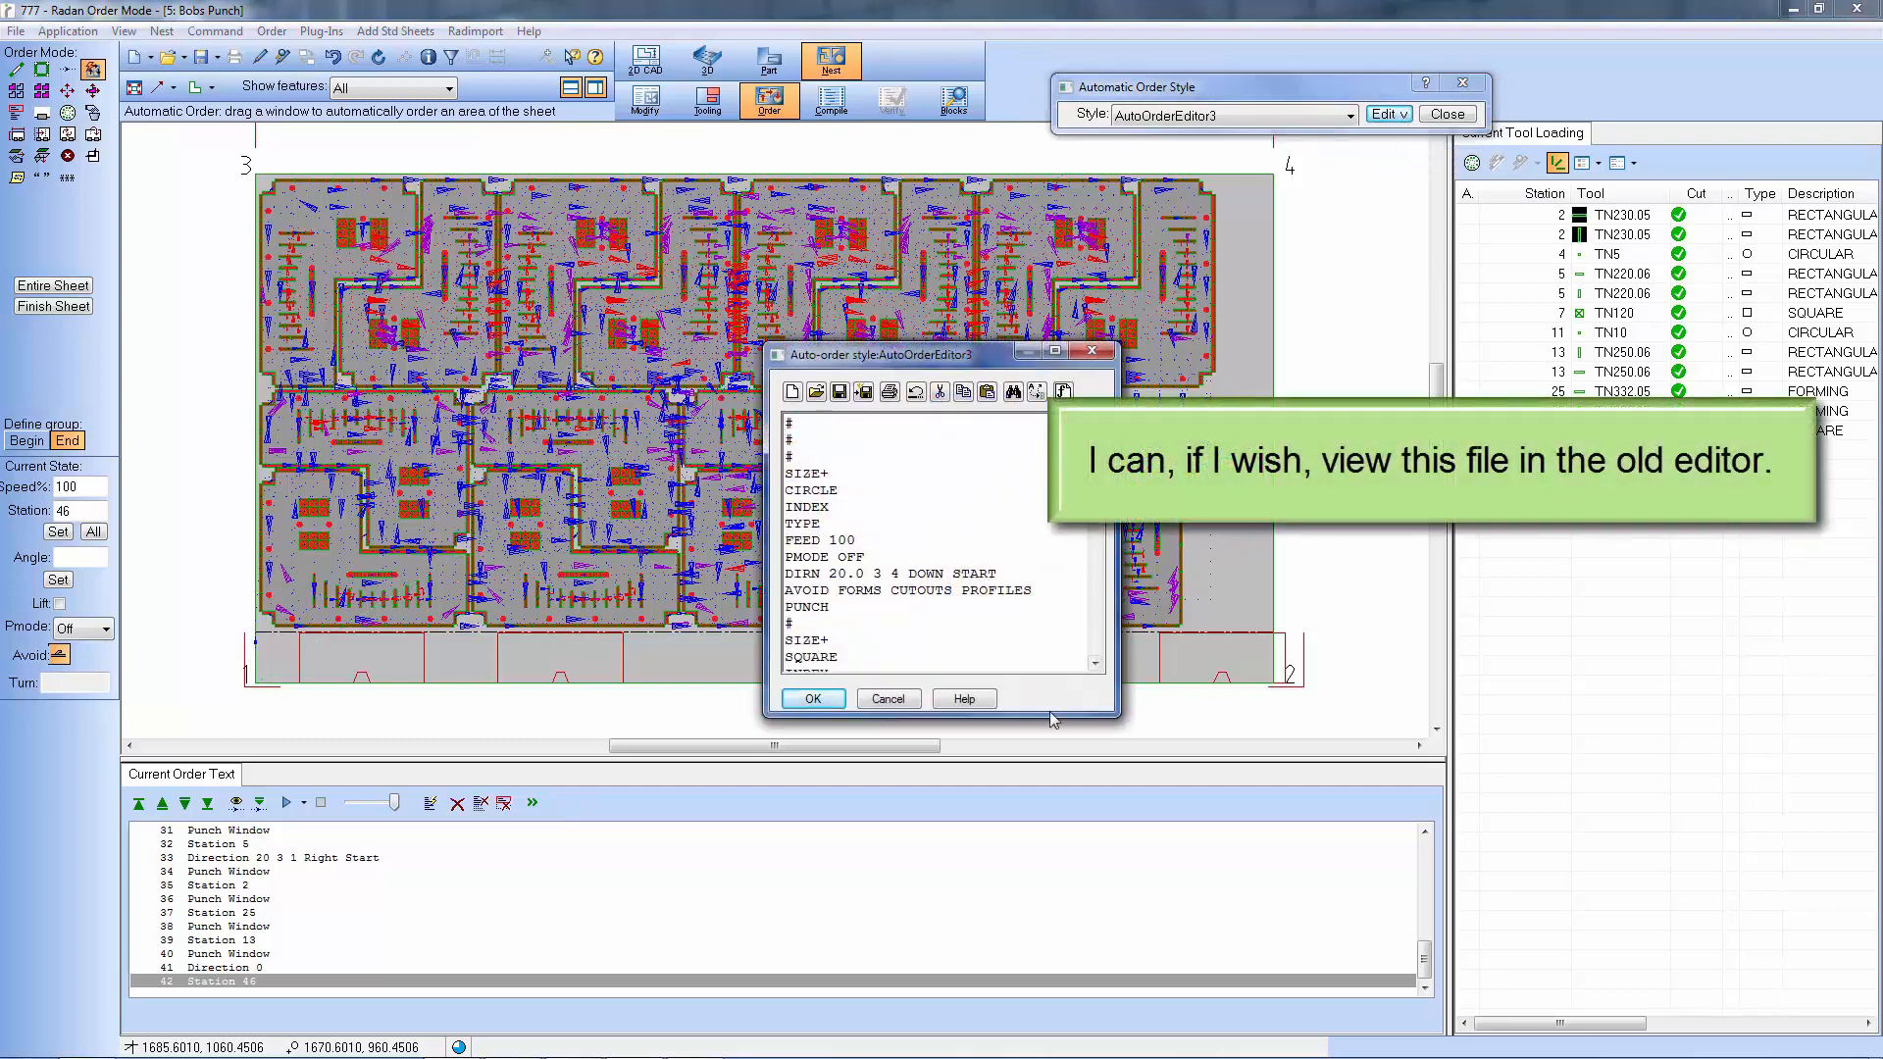
{"action": "left_click_drag", "start_coordinate": [1049, 713], "coordinate": [983, 1046]}
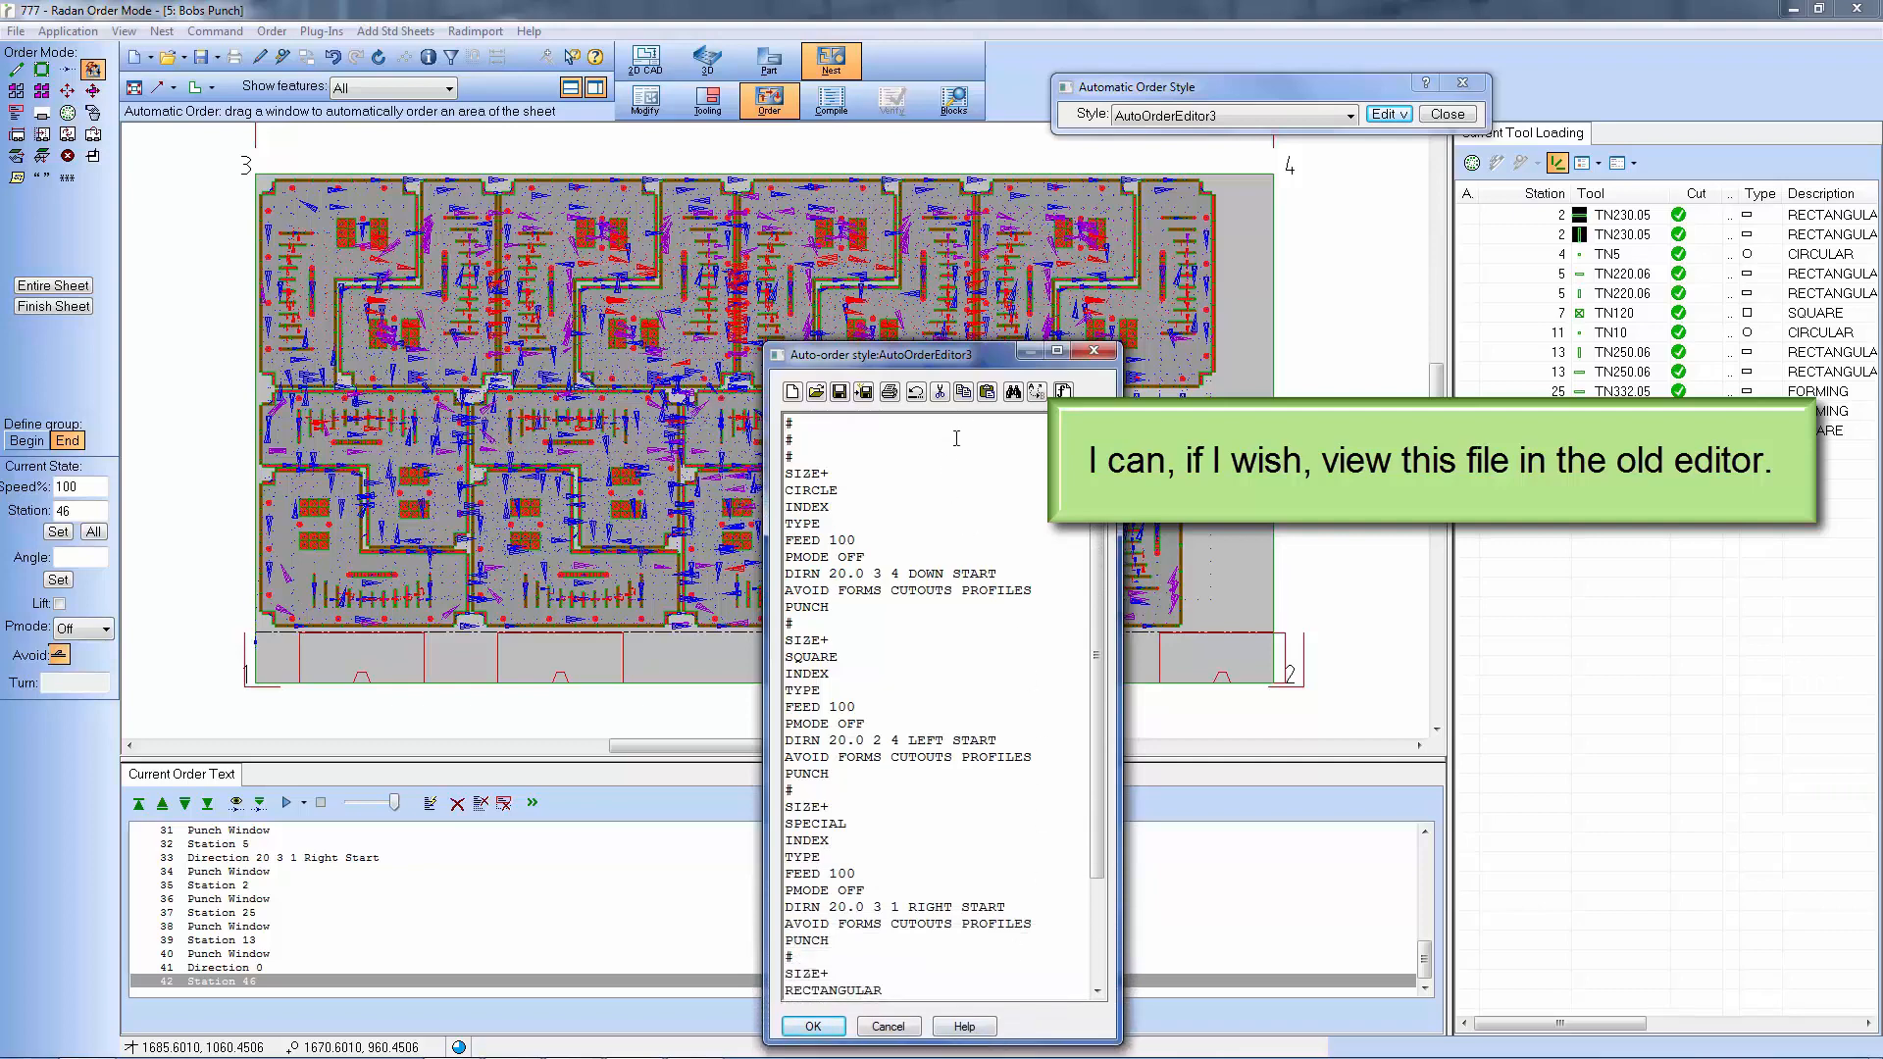
{"action": "left_click_drag", "start_coordinate": [978, 359], "coordinate": [868, 124]}
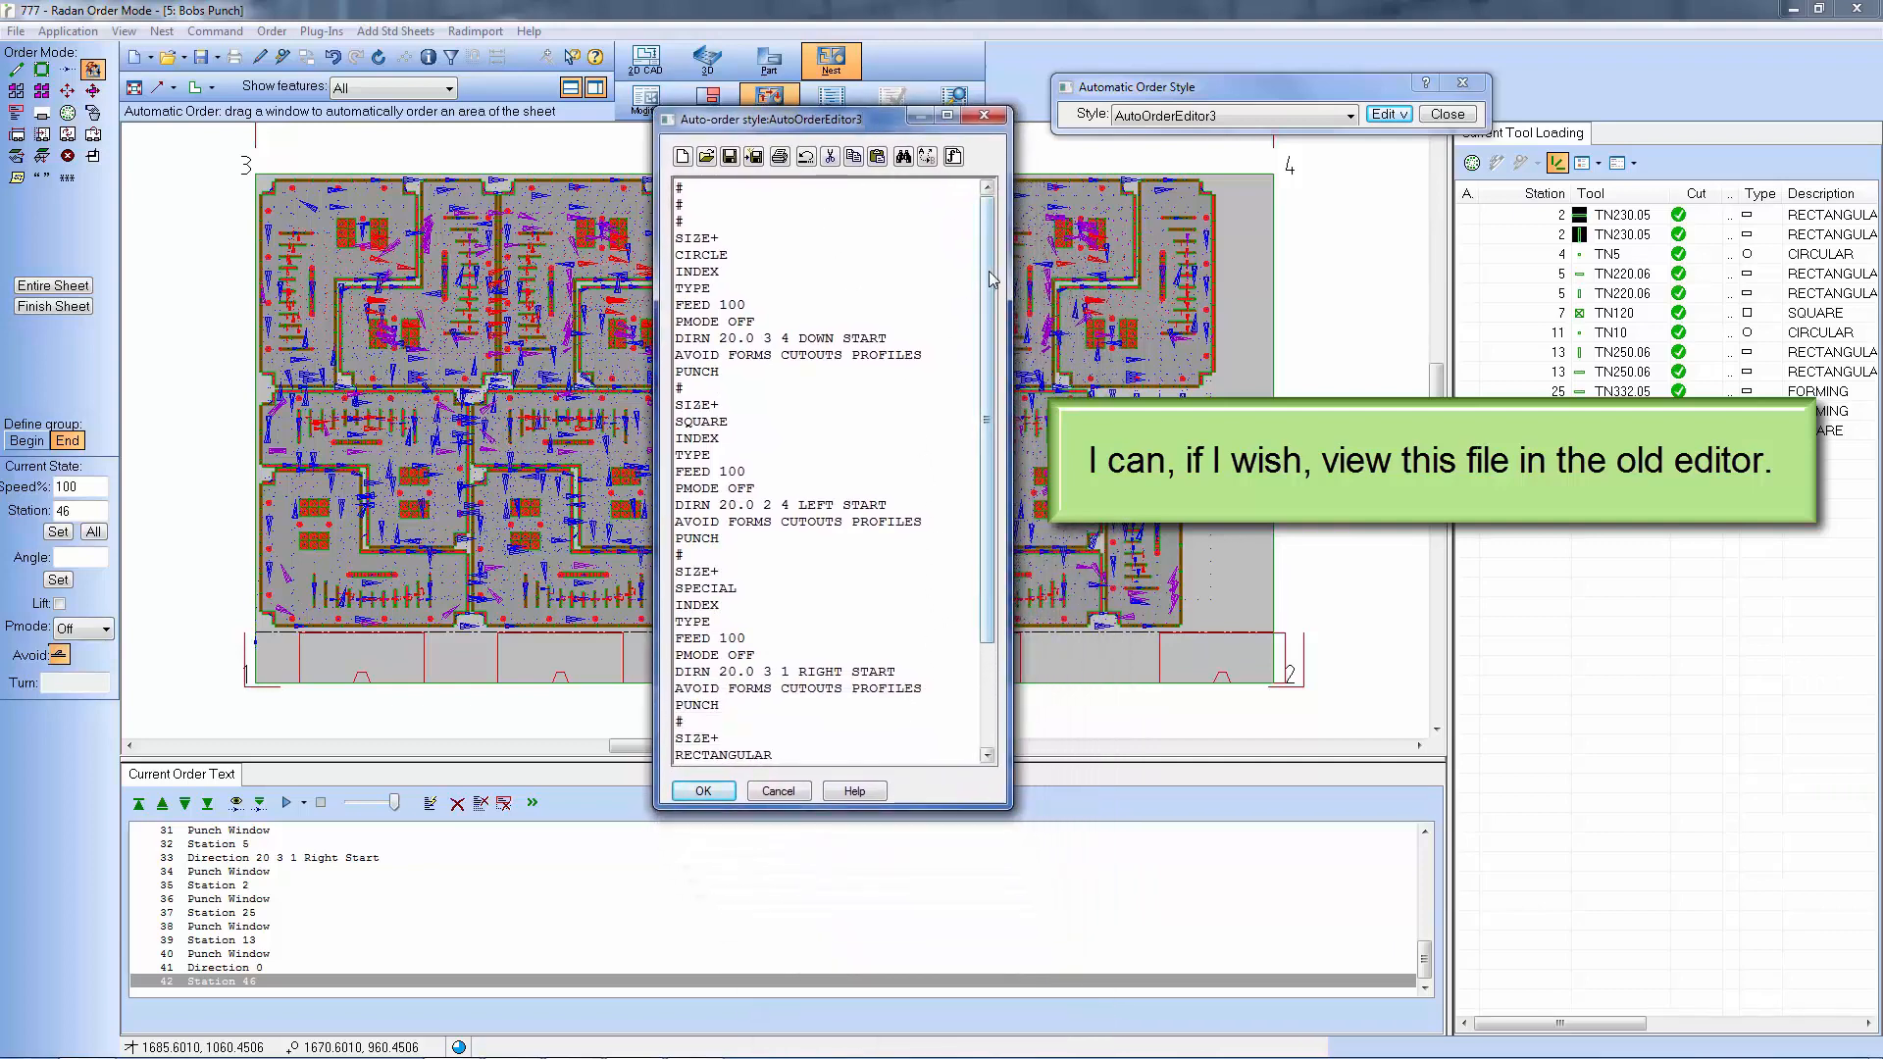
{"action": "scroll", "coordinate": [988, 271], "scroll_direction": "down", "scroll_amount": 1}
{"action": "left_click_drag", "start_coordinate": [988, 324], "coordinate": [1008, 275]}
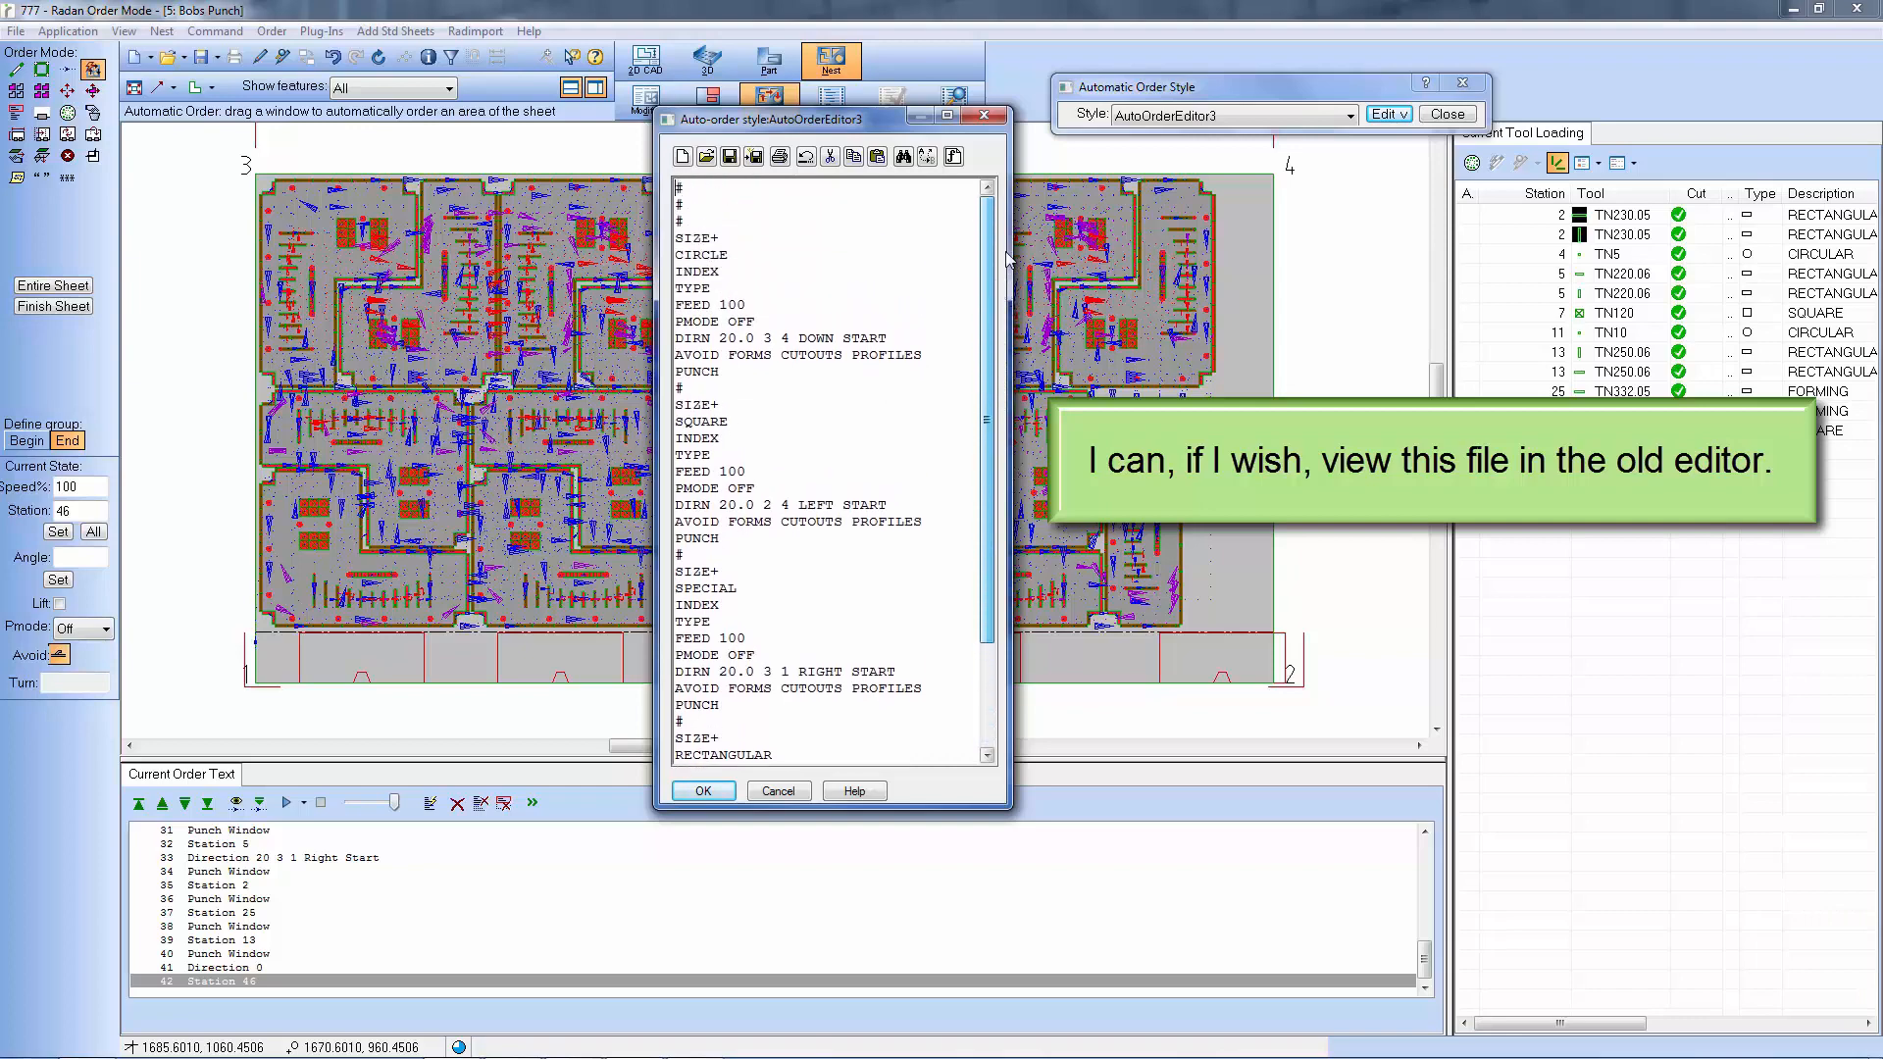
{"action": "left_click", "coordinate": [716, 797]}
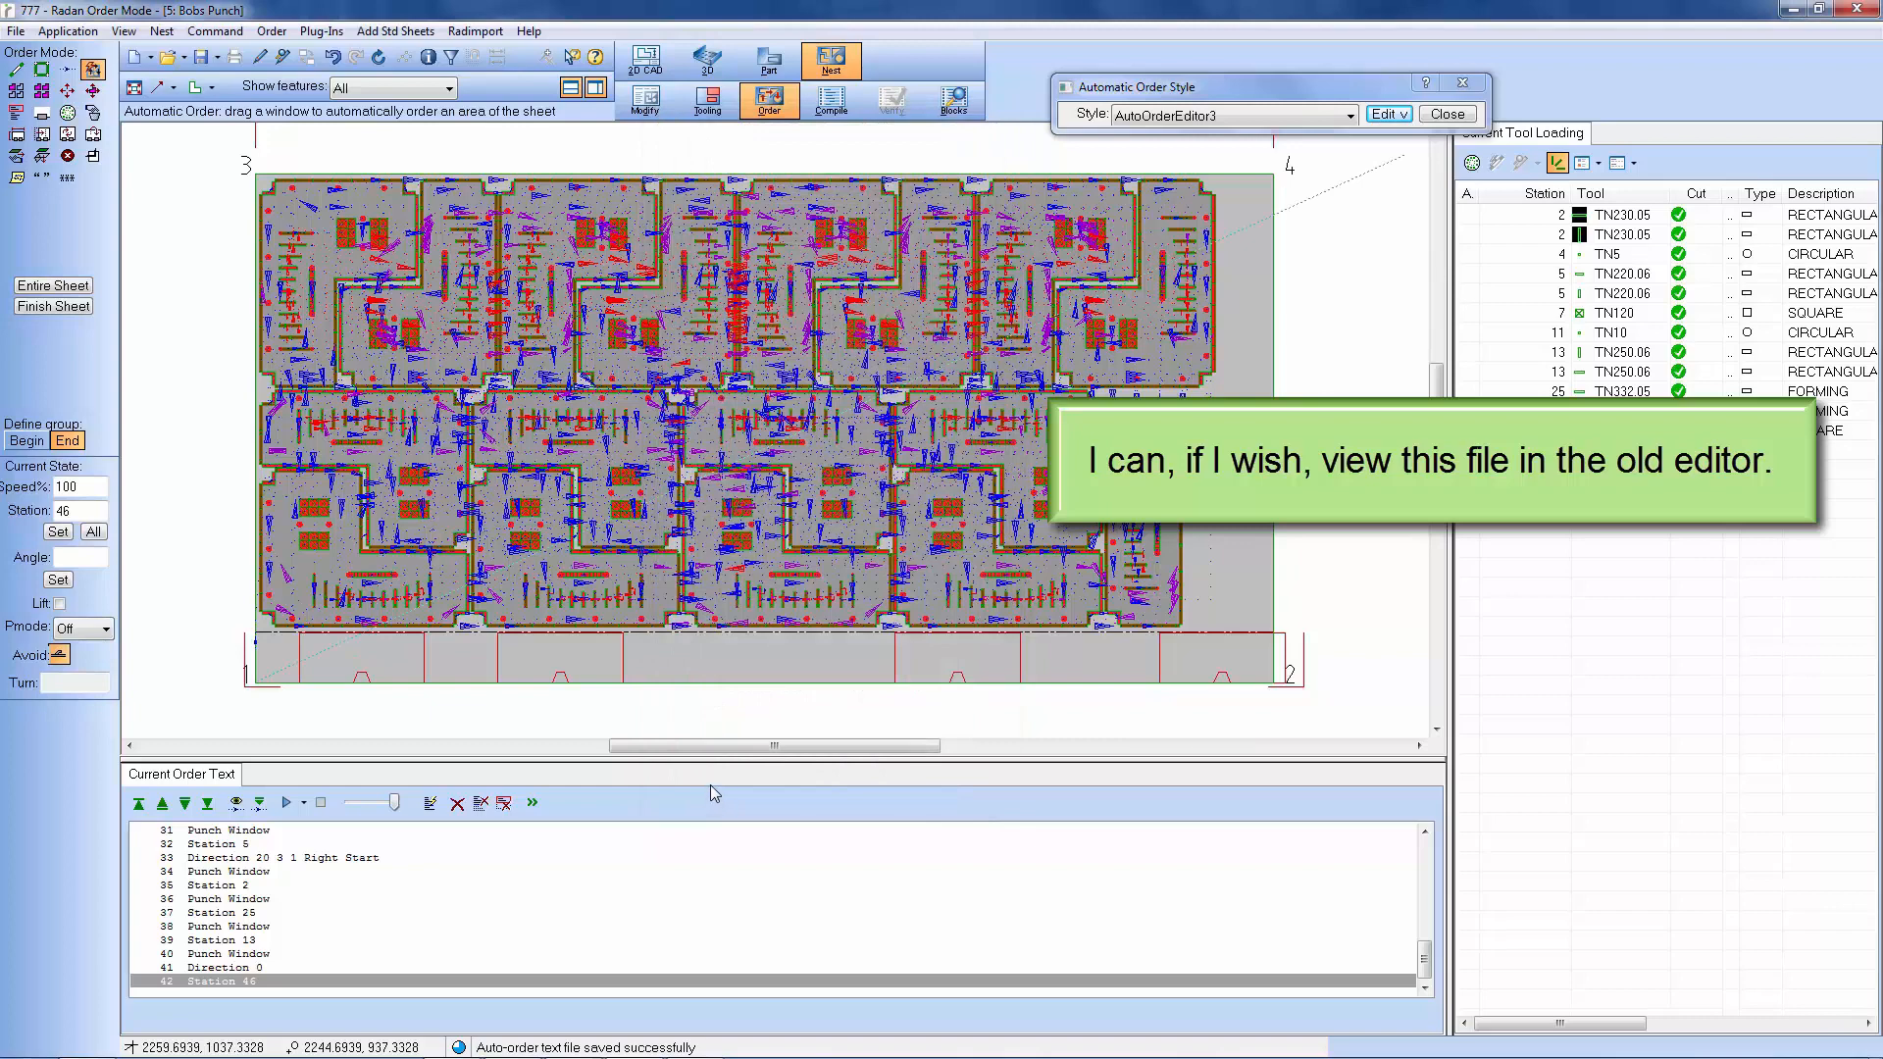